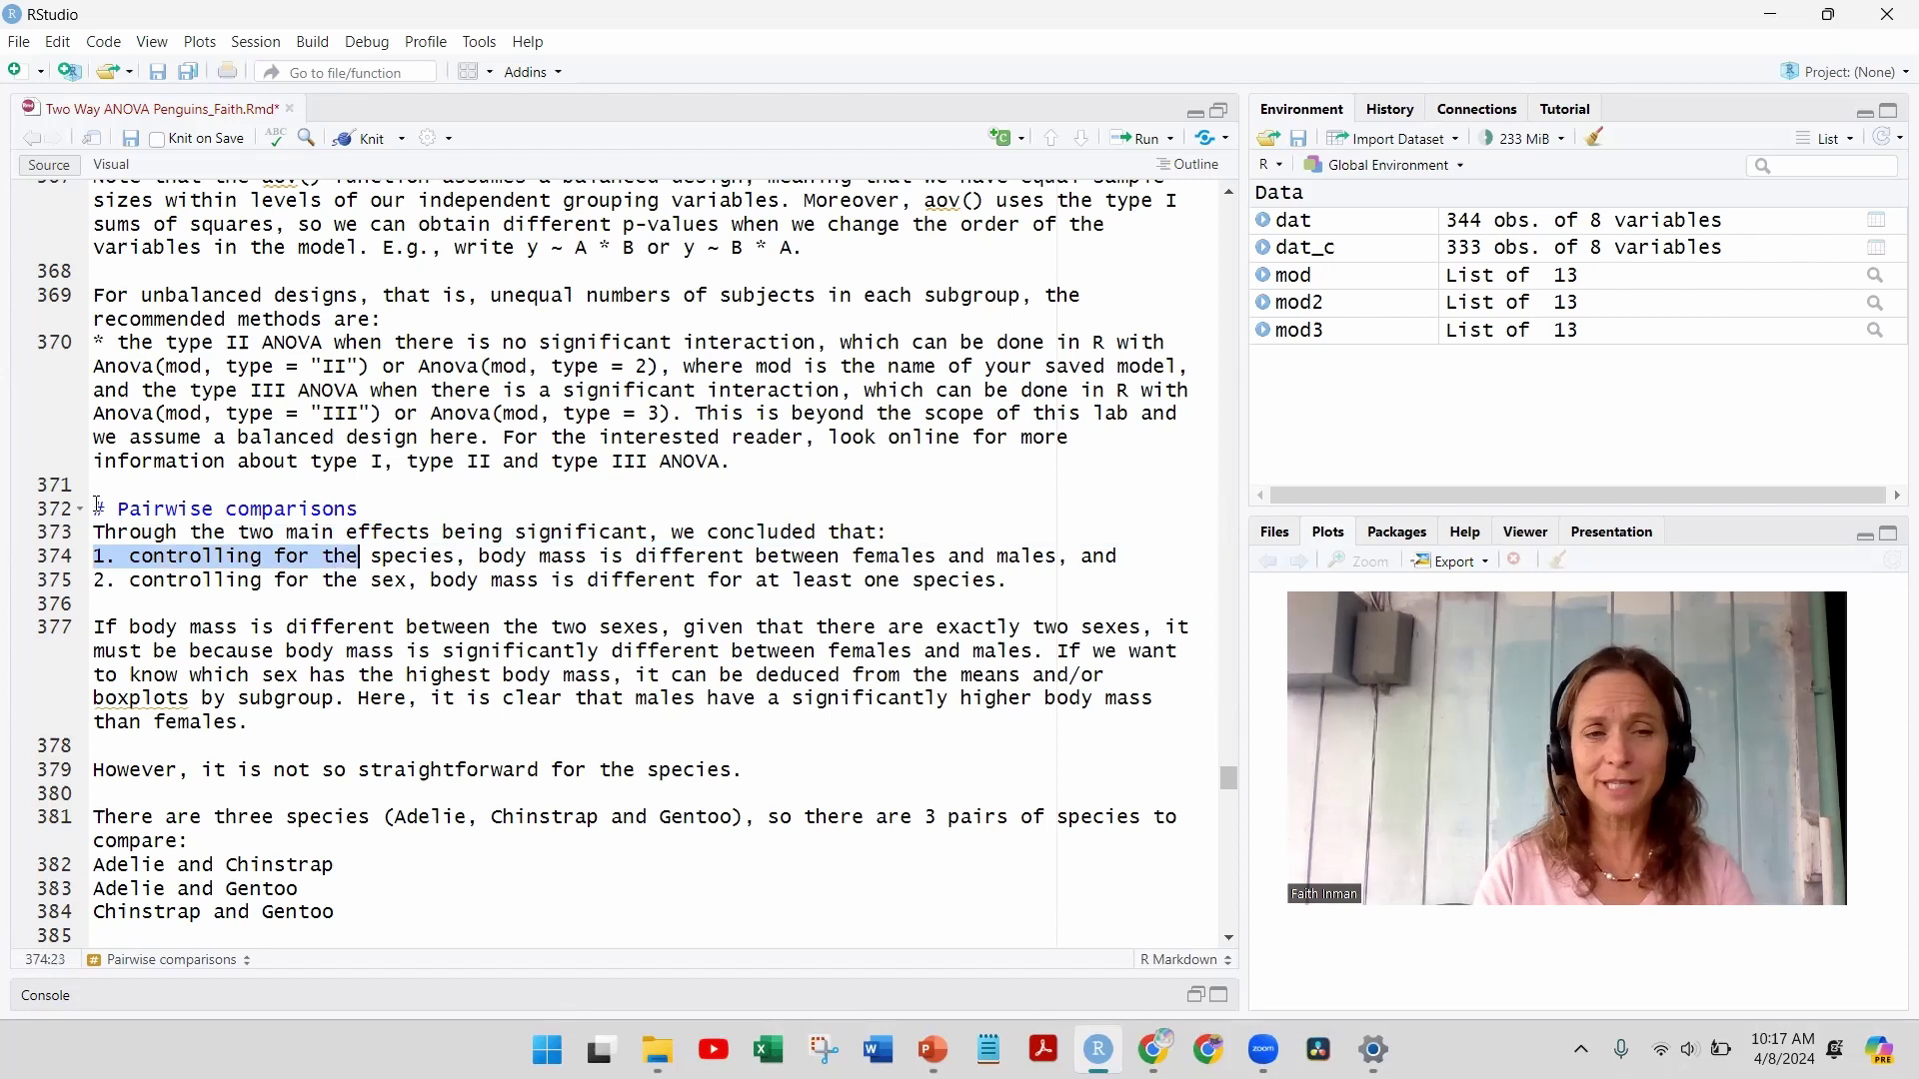
Step: Read through line 374 under Pairwise comparisons, extending the text selection across the conclusion about body mass in females and males
key("shift+Right")
key("shift+Right")
key("shift+Right")
key("shift+Right")
key("shift+Right")
key("shift+Right")
key("shift+Right")
key("shift+Right")
key("shift+Right")
key("shift+Right")
key("shift+Right")
key("shift+Right")
key("shift+Right")
key("shift+Right")
key("shift+Right")
key("shift+Right")
key("shift+Right")
key("shift+Right")
key("shift+Right")
key("shift+Right")
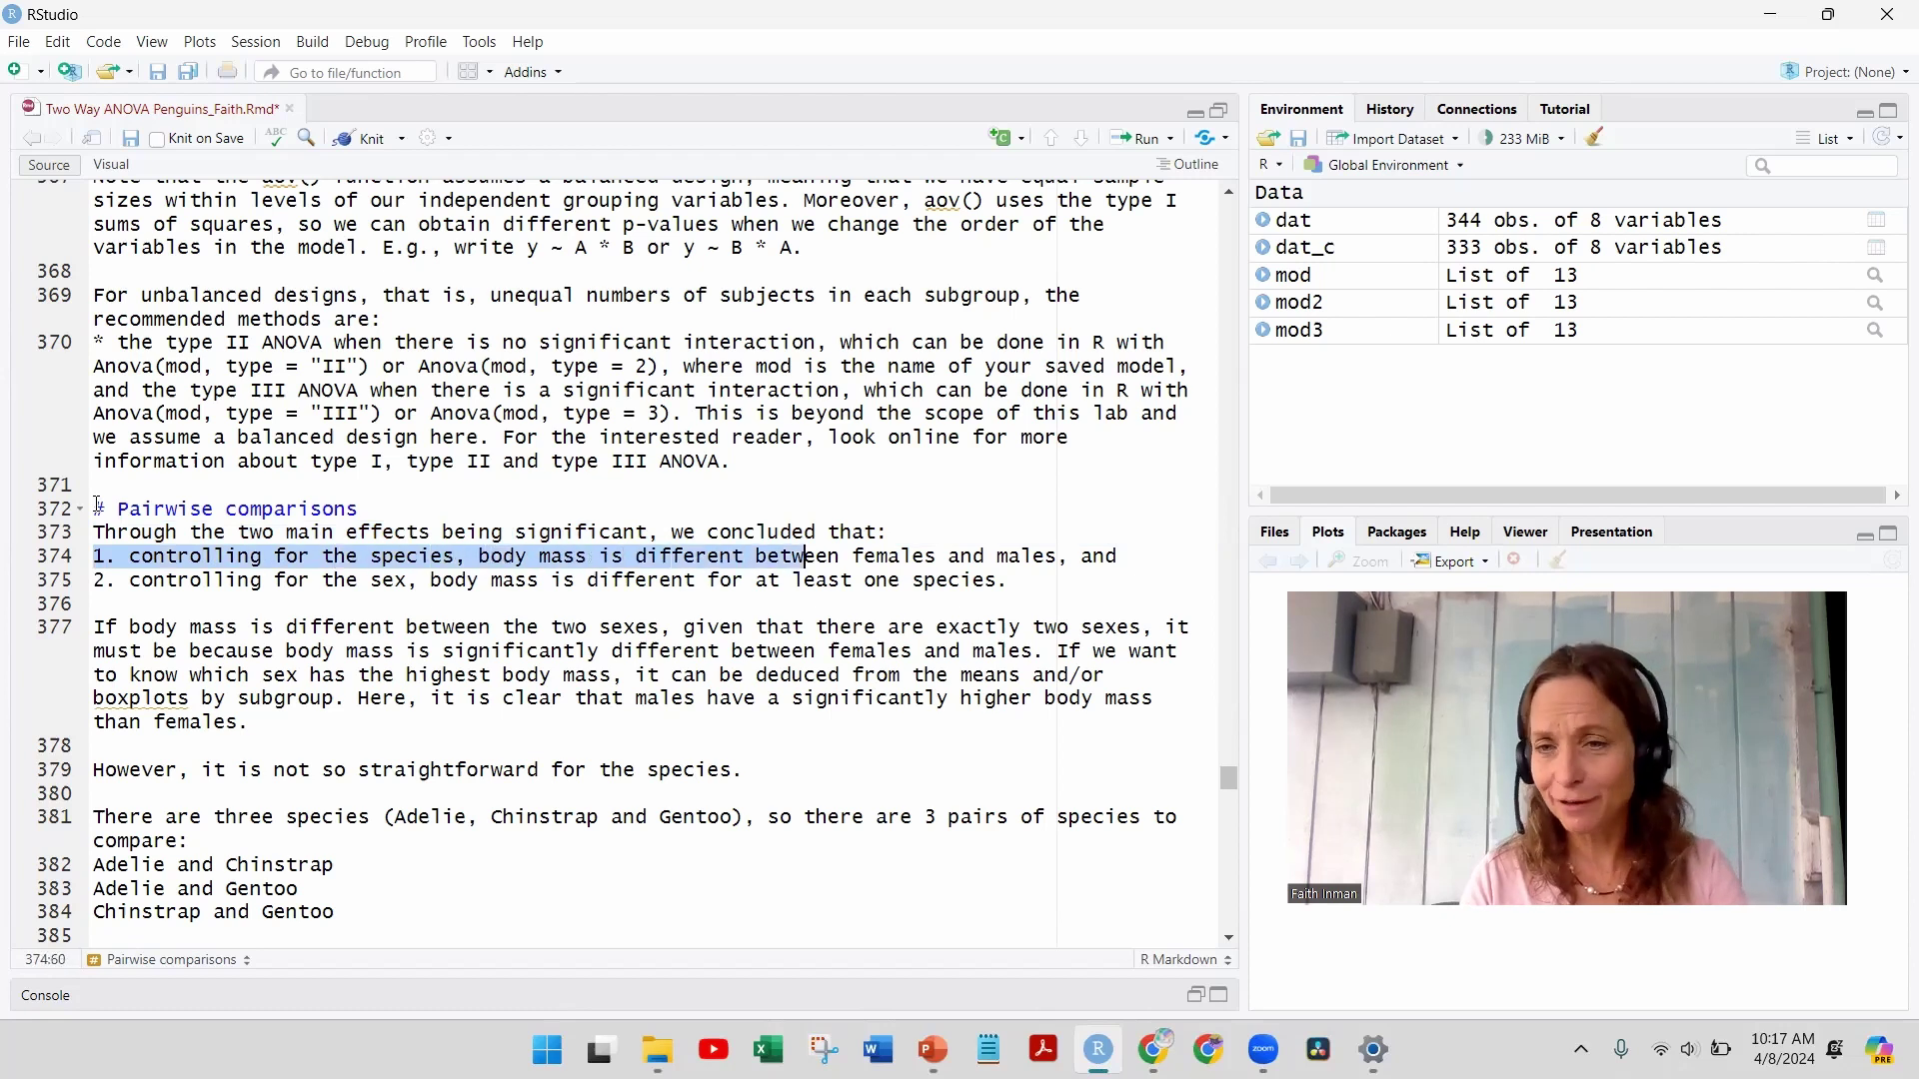
key("Right")
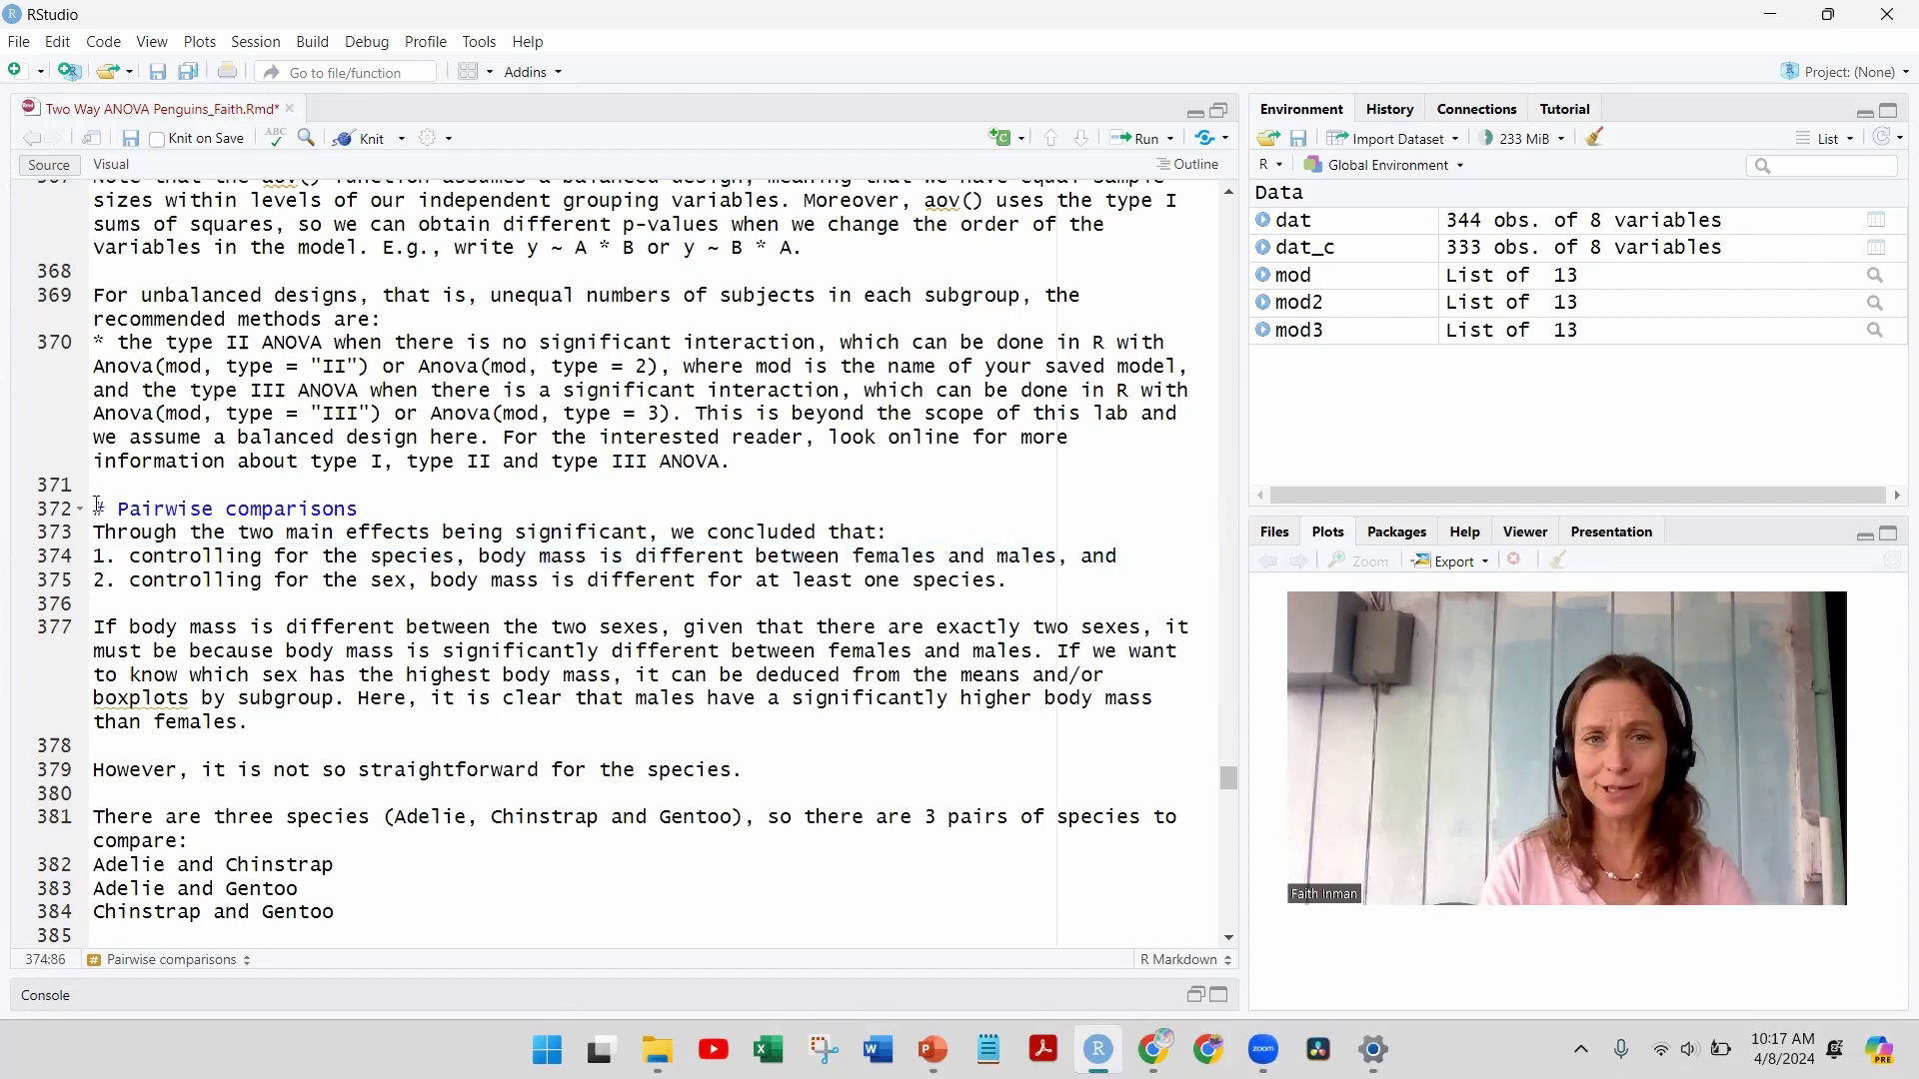
Step: Read through line 375 by selecting the second conclusion, about body mass differing for at least one species
key("Right")
key("shift+Right")
key("shift+Right")
key("shift+Right")
key("shift+Right")
key("shift+Right")
key("shift+Right")
key("shift+Right")
key("shift+Right")
key("shift+Right")
key("shift+Right")
key("shift+Right")
key("shift+Right")
key("shift+Right")
key("shift+Right")
key("shift+Right")
key("shift+Right")
key("shift+Right")
key("shift+Right")
key("shift+Right")
key("shift+Right")
key("shift+Right")
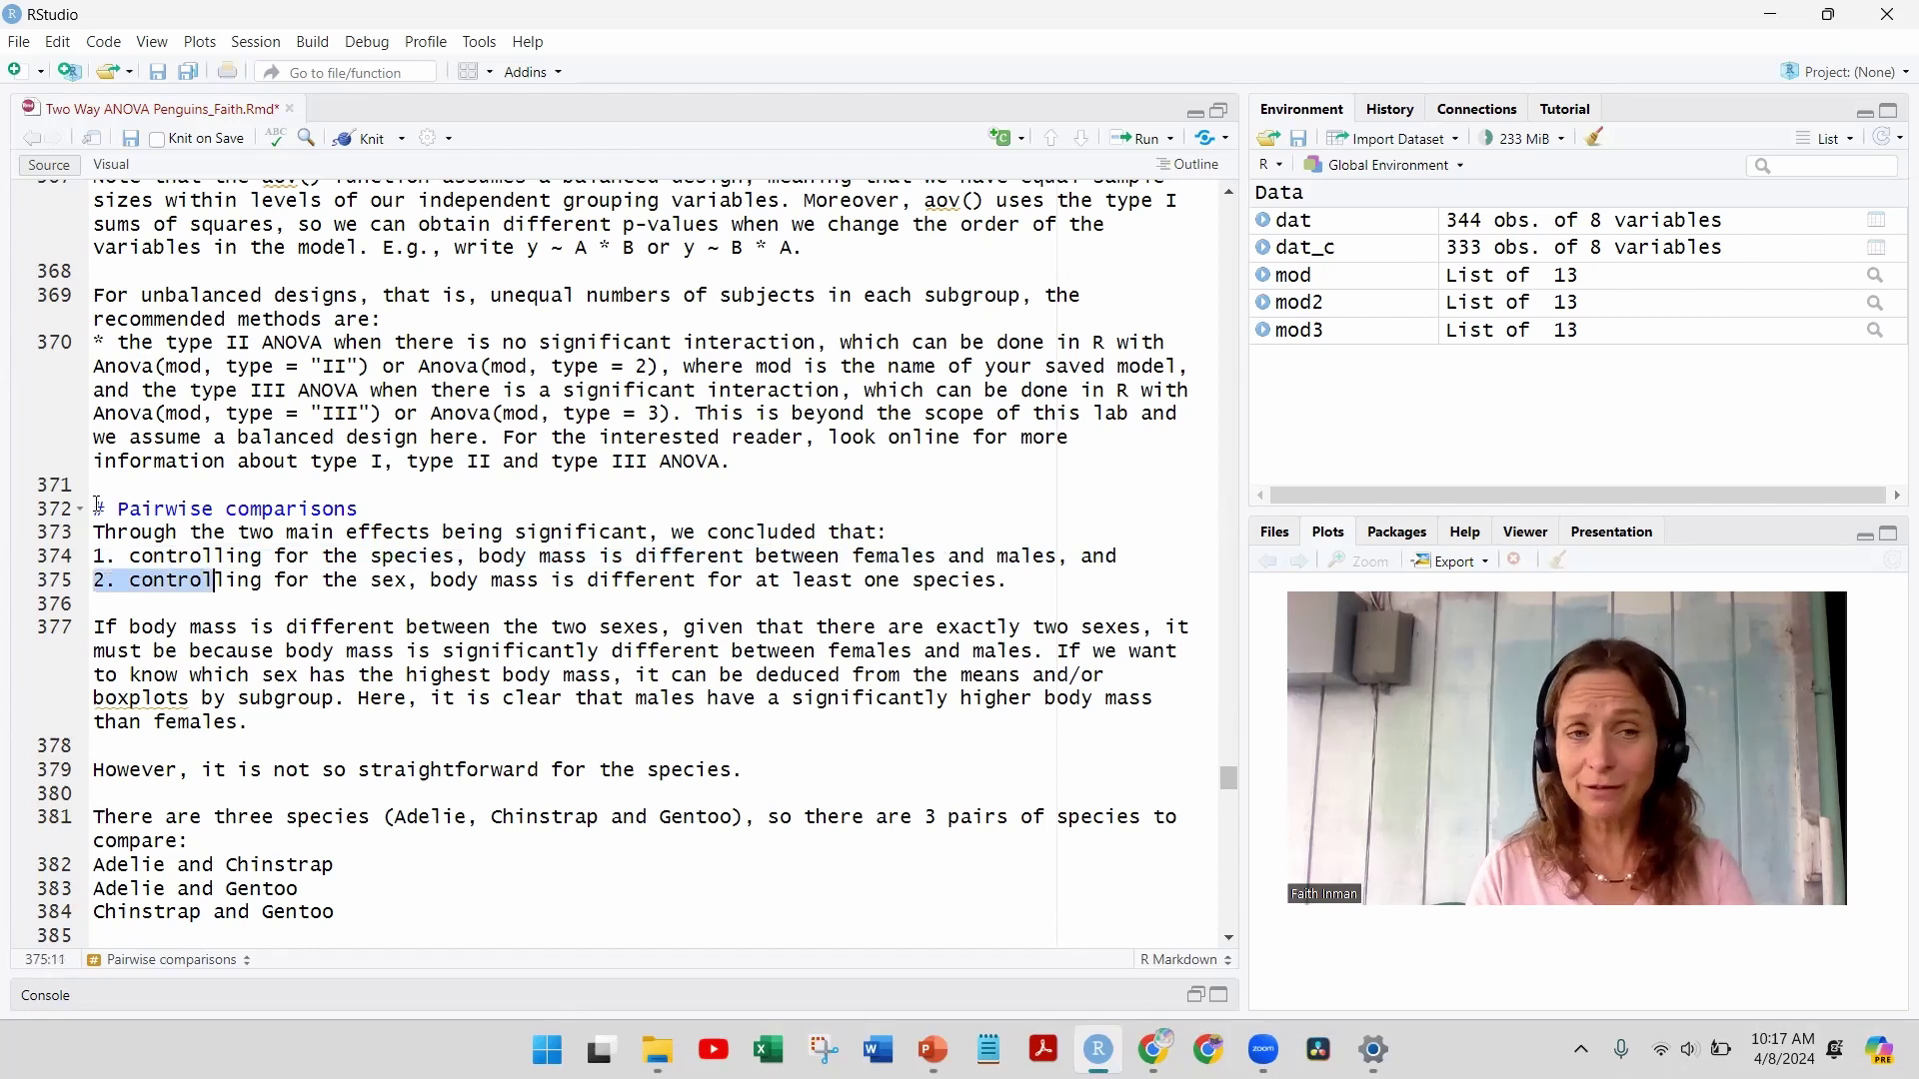
key("shift+Right")
key("shift+Right")
key("shift+Right")
key("shift+Right")
key("shift+Right")
key("shift+Right")
key("shift+Right")
key("shift+Right")
key("shift+Right")
key("shift+Right")
key("shift+Right")
key("shift+Right")
key("shift+Right")
key("shift+Right")
key("shift+Right")
key("shift+Right")
key("shift+Right")
key("shift+Right")
key("shift+Right")
key("shift+Right")
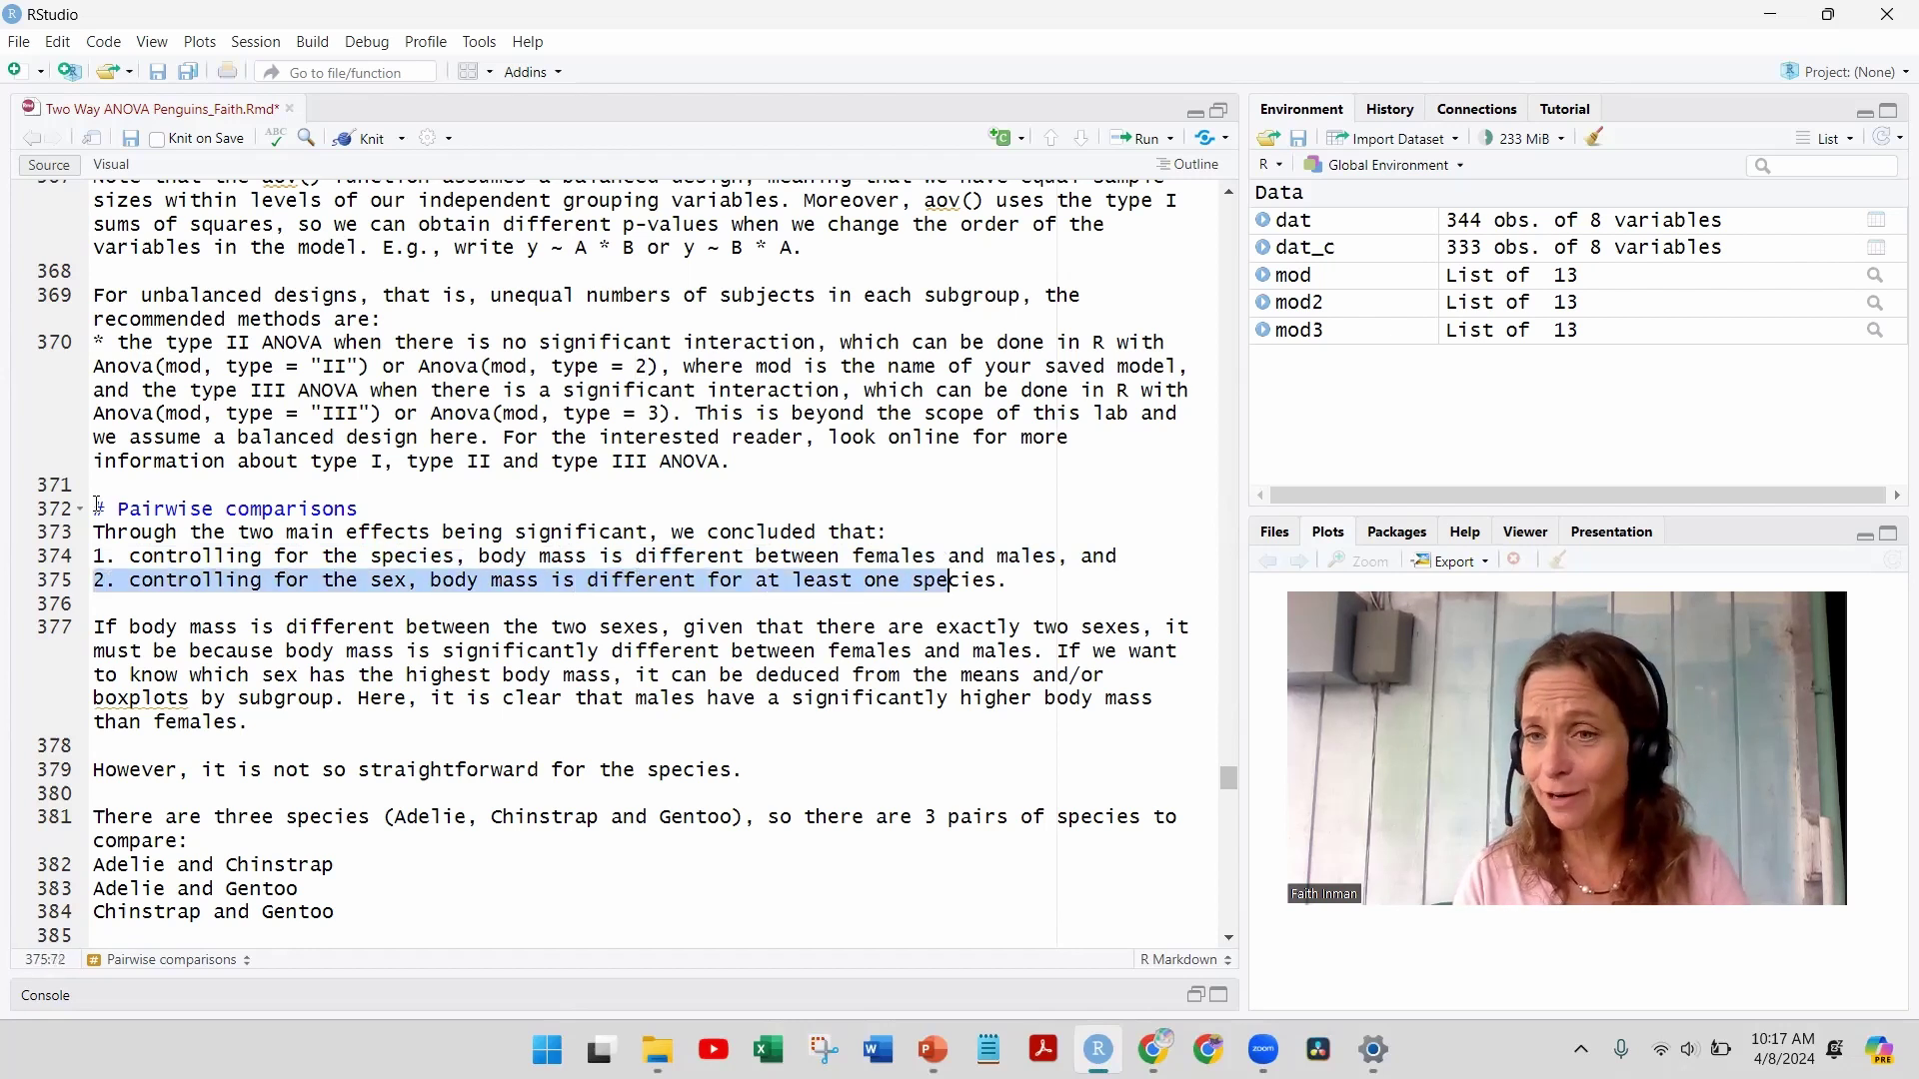
key("Right")
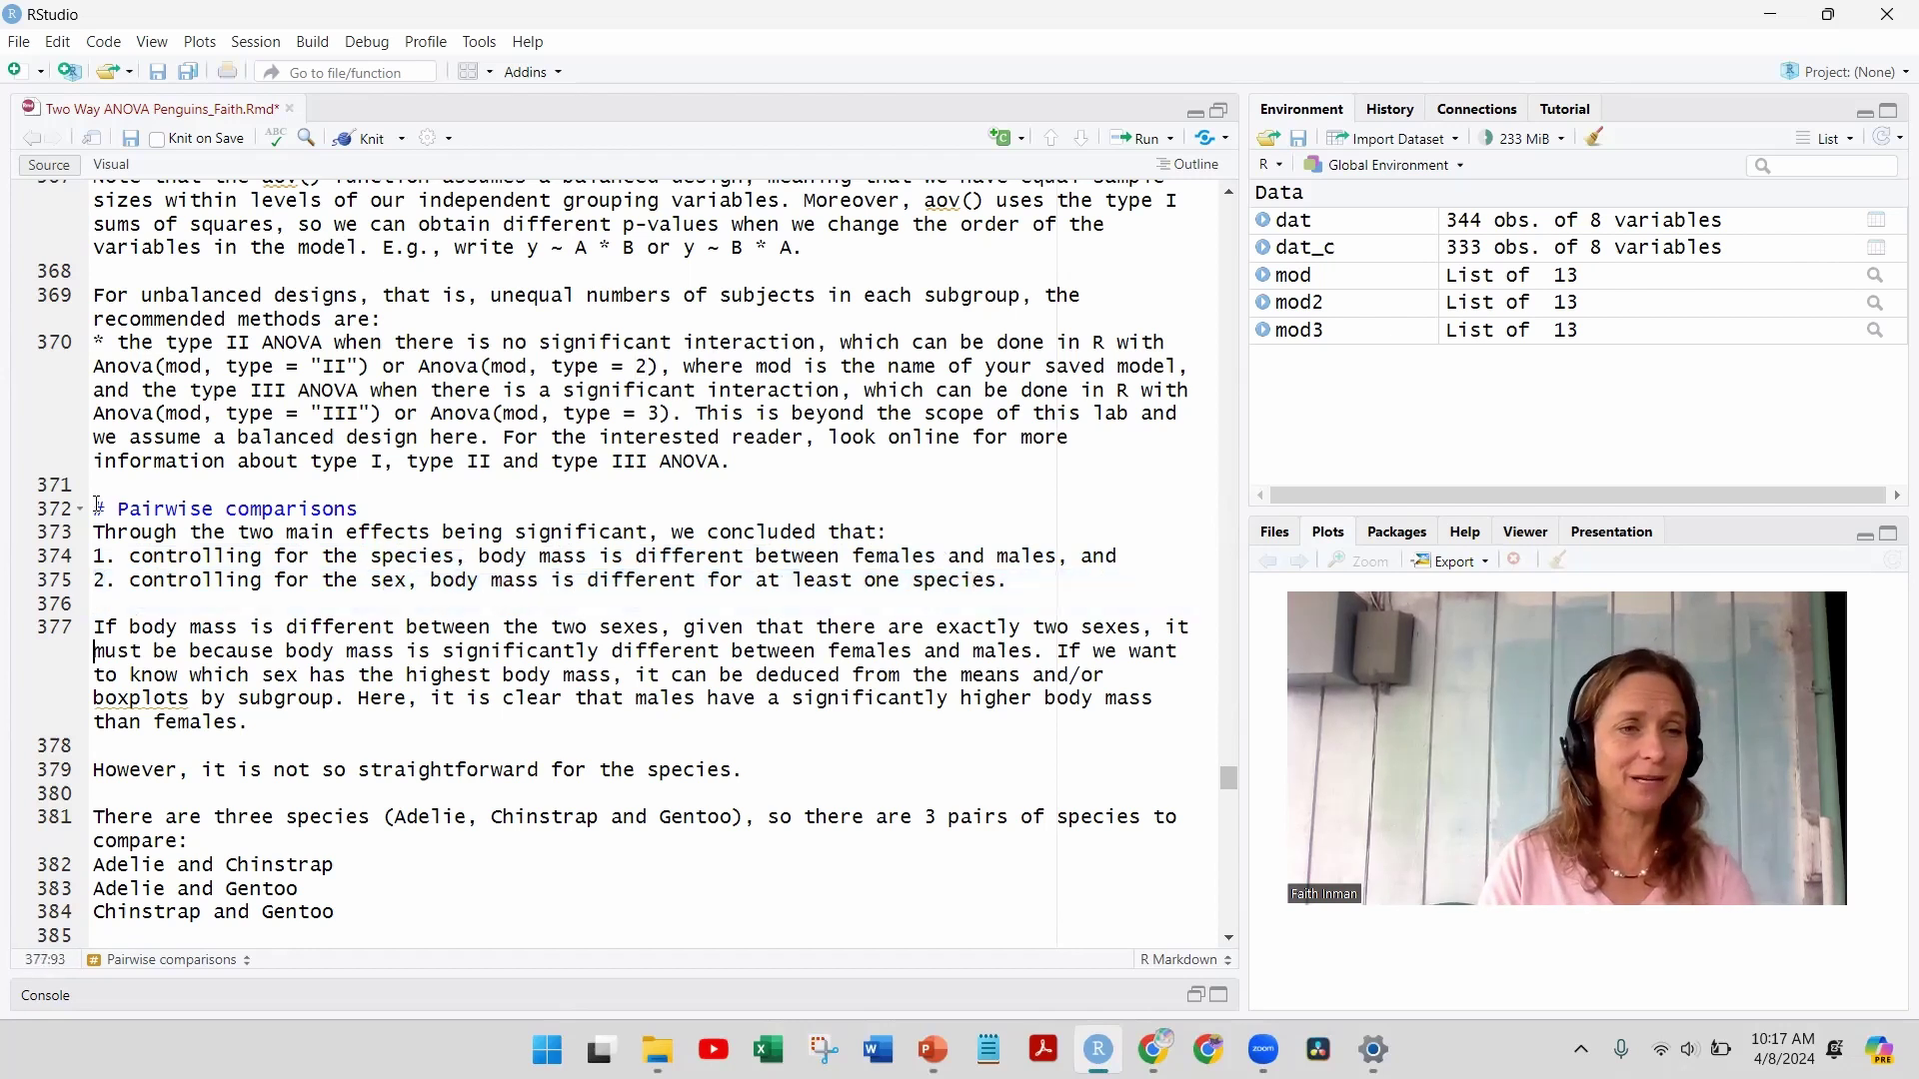
Step: Read the first sentence of line 377, about body mass differing between the two sexes, by extending the text selection across it
key("shift+Right")
key("shift+Right")
key("shift+Right")
key("shift+Right")
key("shift+Right")
key("shift+Right")
key("shift+Right")
key("shift+Right")
key("shift+Right")
key("shift+Right")
key("shift+Right")
key("shift+Right")
key("shift+Right")
key("shift+Right")
key("shift+Right")
key("shift+Right")
key("shift+Right")
key("shift+Right")
key("shift+Right")
key("shift+Right")
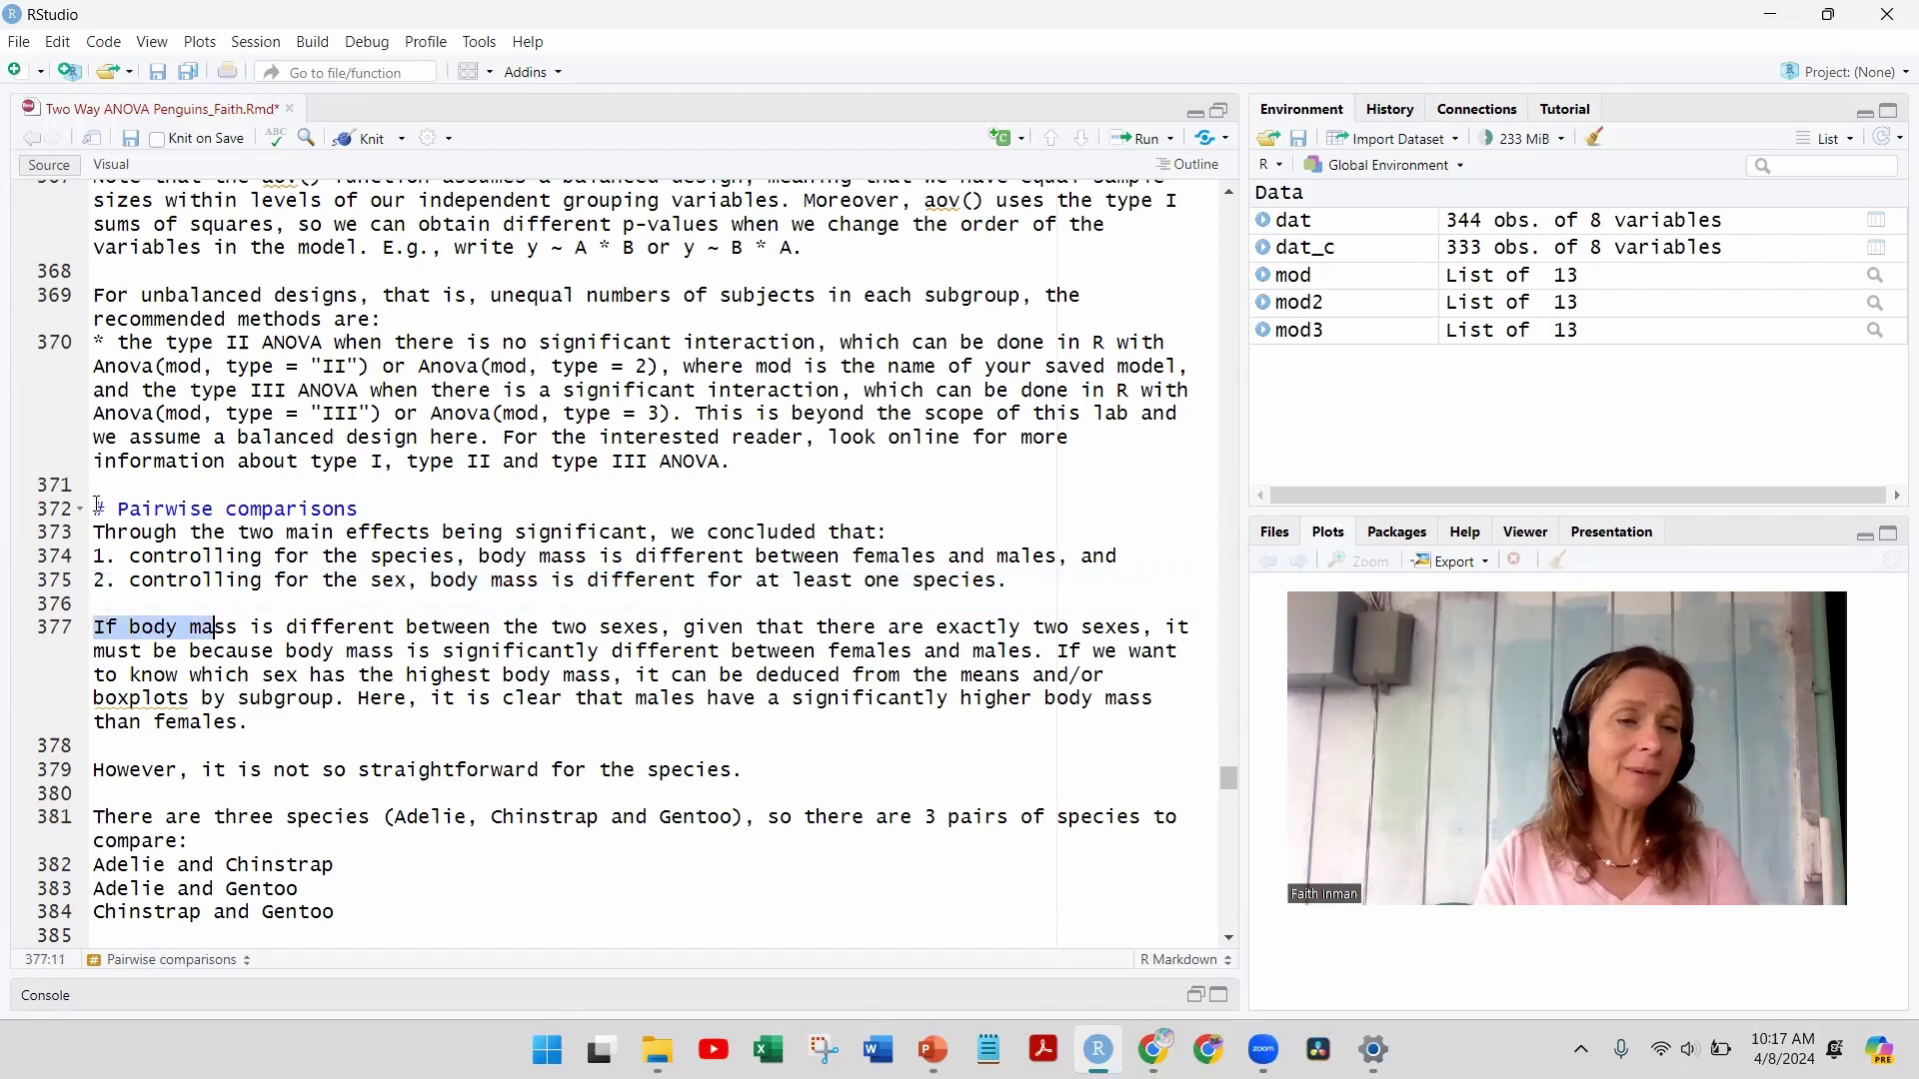
key("shift+Right")
key("shift+Right")
key("shift+Right")
key("shift+Right")
key("shift+Right")
key("shift+Right")
key("shift+Right")
key("shift+Right")
key("shift+Right")
key("shift+Right")
key("shift+Right")
key("shift+Right")
key("shift+Right")
key("shift+Right")
key("shift+Right")
key("shift+Right")
key("shift+Right")
key("shift+Right")
key("shift+Right")
key("shift+Right")
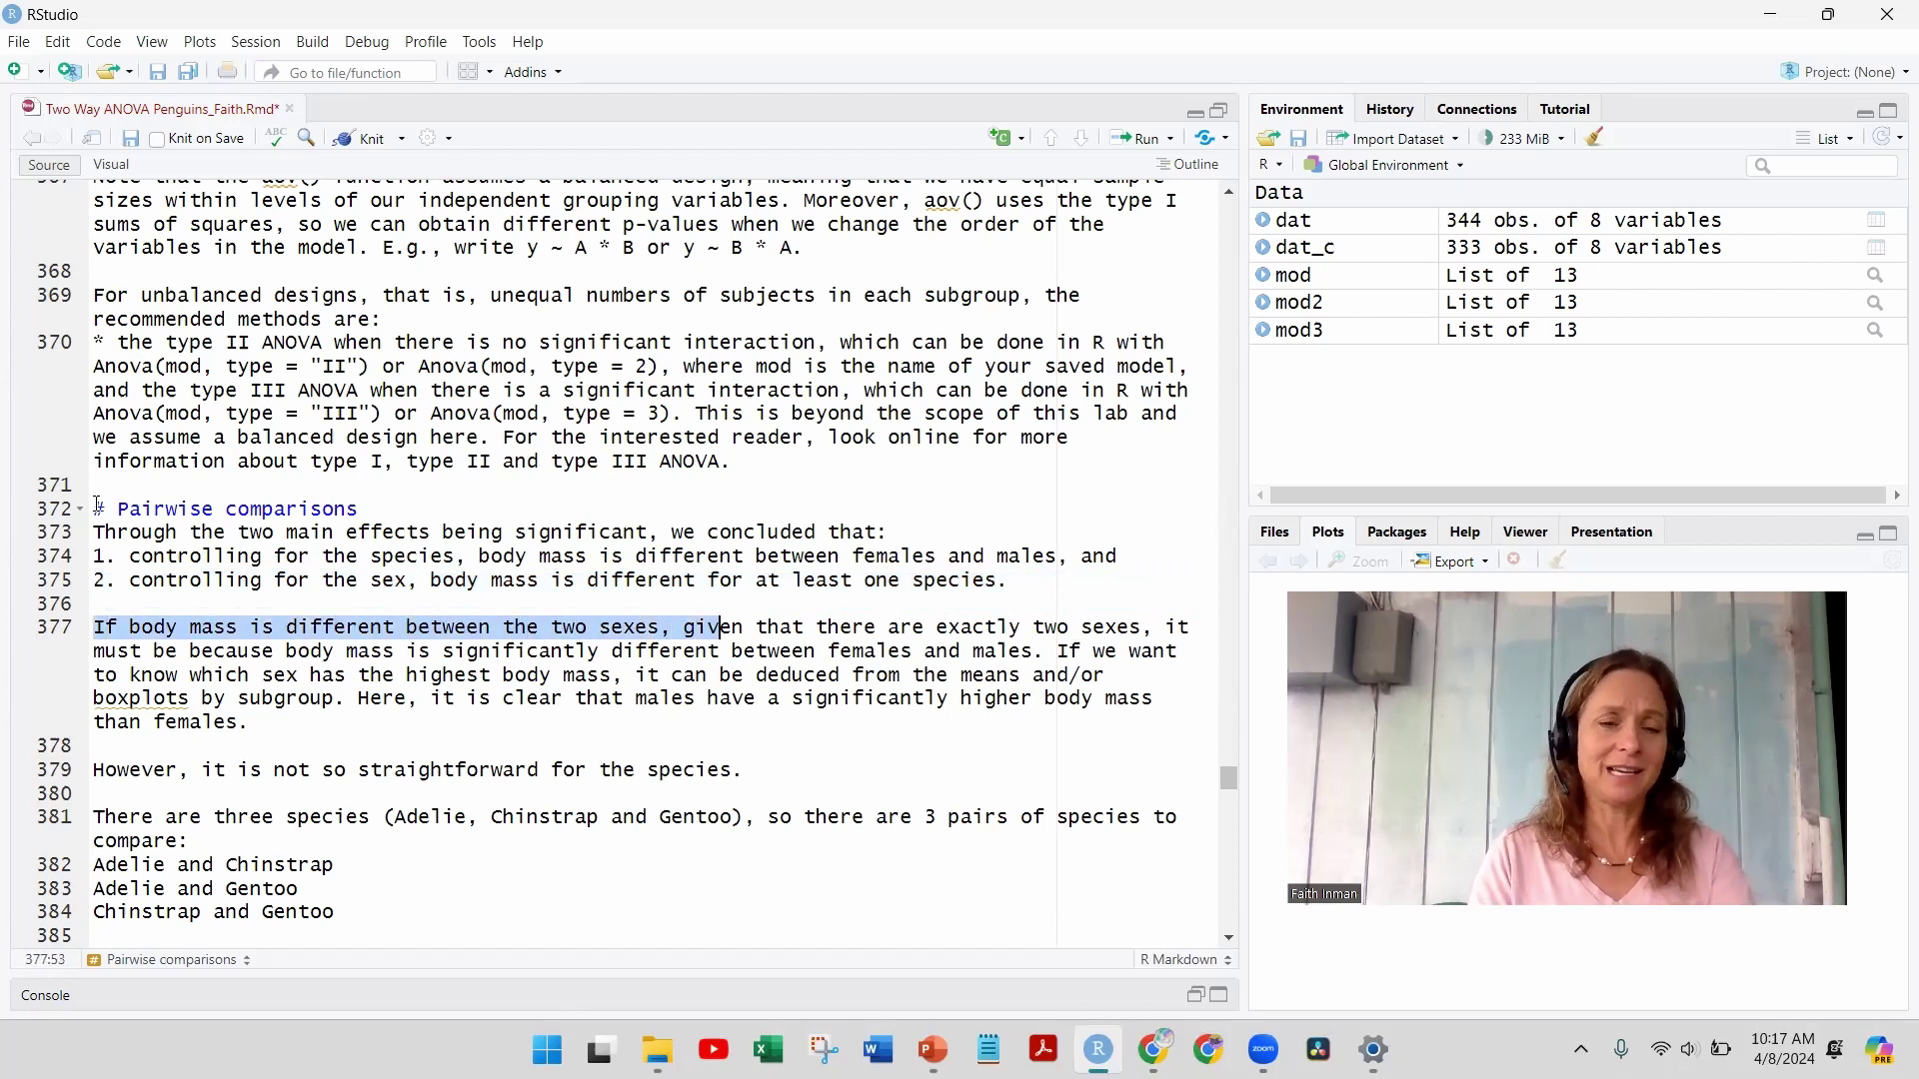
key("shift+Right")
key("shift+Right")
key("shift+Right")
key("shift+Right")
key("shift+Right")
key("shift+Right")
key("shift+Right")
key("shift+Right")
key("shift+Right")
key("shift+Right")
key("shift+Right")
key("shift+Right")
key("shift+Right")
key("shift+Right")
key("shift+Right")
key("shift+Right")
key("shift+Right")
key("shift+Right")
key("shift+Right")
key("shift+Right")
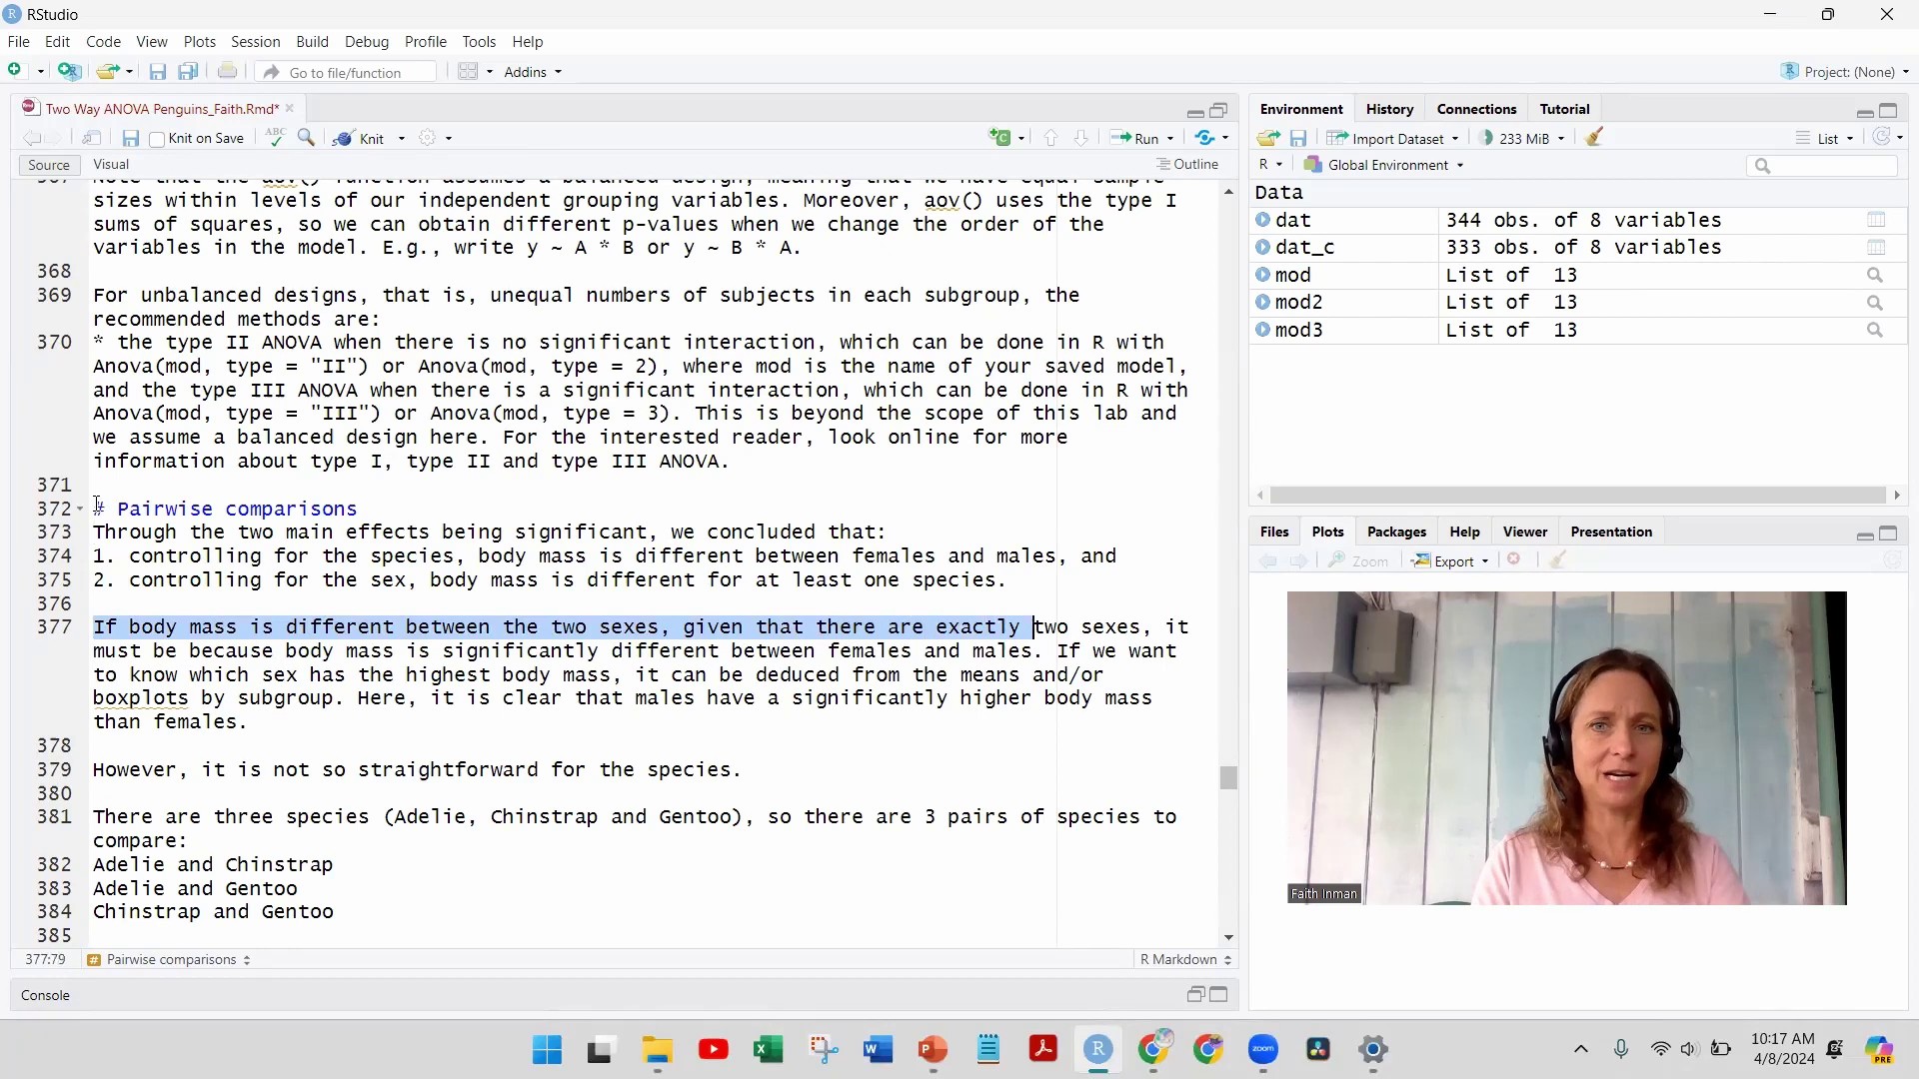
key("shift+Right")
key("shift+Right")
key("shift+Right")
key("shift+Right")
key("shift+Right")
key("shift+Right")
key("shift+Right")
key("shift+Right")
key("shift+Right")
key("shift+Right")
key("shift+Right")
key("shift+Right")
key("shift+Right")
key("shift+Right")
key("shift+Right")
key("shift+Right")
key("shift+Right")
key("shift+Right")
key("shift+Right")
key("shift+Right")
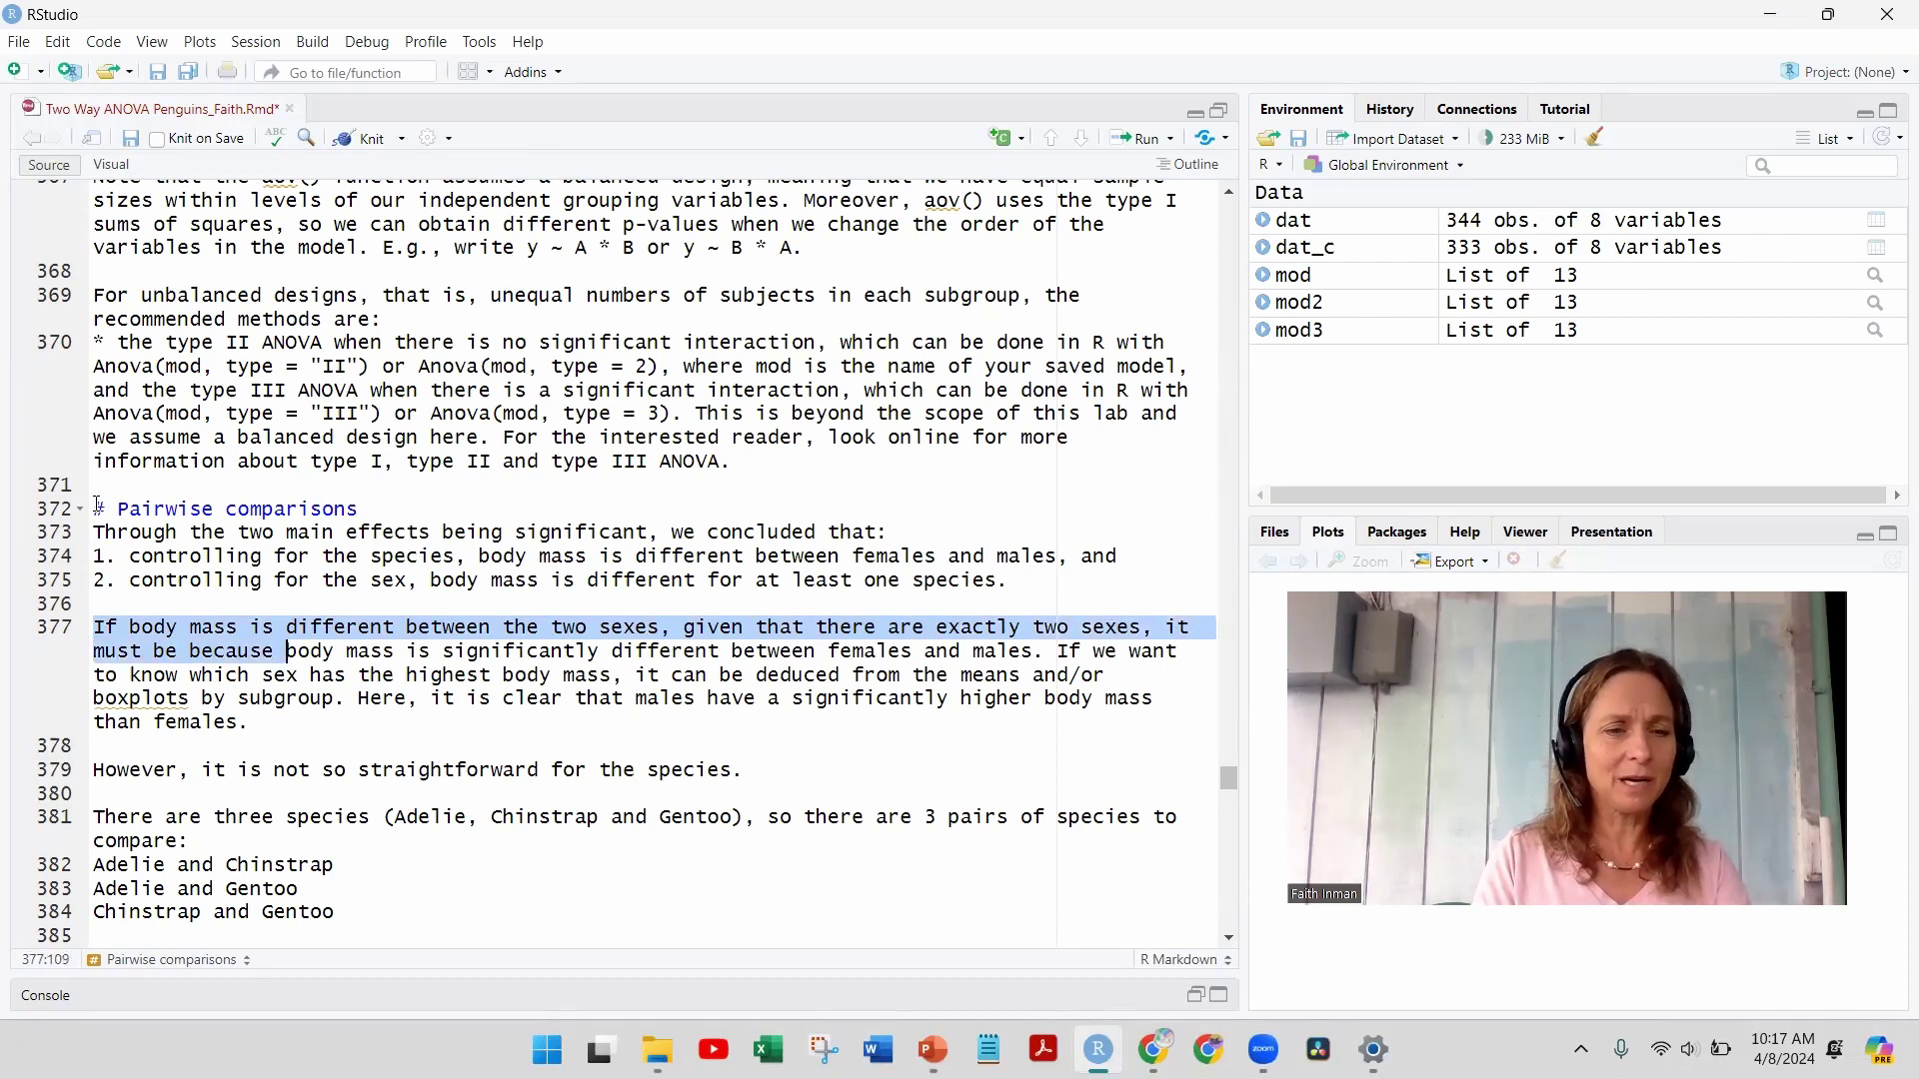
key("shift+Right")
key("shift+Right")
key("shift+Right")
key("shift+Right")
key("shift+Right")
key("shift+Right")
key("shift+Right")
key("shift+Right")
key("shift+Right")
key("shift+Right")
key("shift+Right")
key("shift+Right")
key("shift+Right")
key("shift+Right")
key("shift+Right")
key("shift+Right")
key("shift+Right")
key("shift+Right")
key("shift+Right")
key("shift+Right")
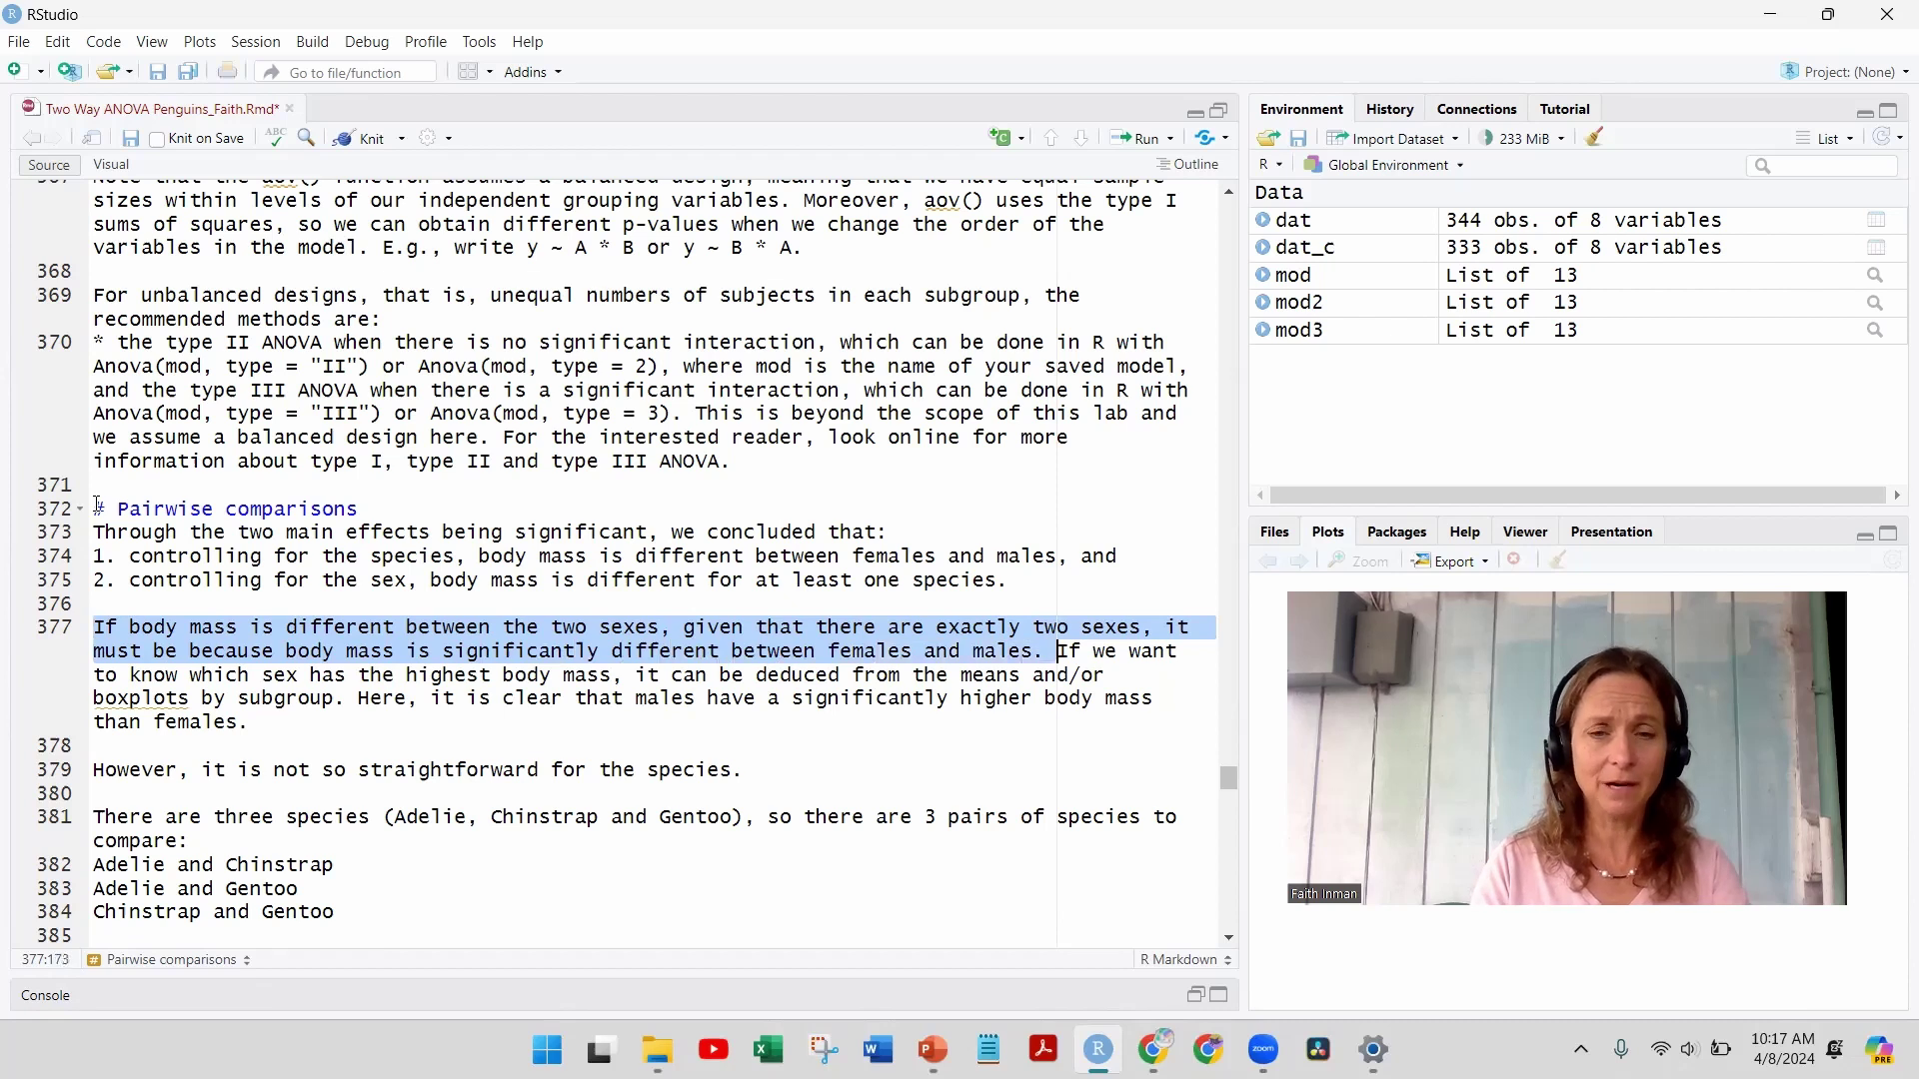
Step: Read the second sentence of line 377, on deducing which sex has the highest body mass, by extending the text selection across it
key("Right")
key("Right")
key("shift+Right")
key("shift+Right")
key("shift+Right")
key("shift+Right")
key("shift+Right")
key("shift+Right")
key("shift+Right")
key("shift+Right")
key("shift+Right")
key("shift+Right")
key("shift+Right")
key("shift+Right")
key("shift+Right")
key("shift+Right")
key("shift+Right")
key("shift+Right")
key("shift+Right")
key("shift+Right")
key("shift+Right")
key("shift+Right")
key("shift+Right")
key("shift+Right")
key("shift+Right")
key("shift+Right")
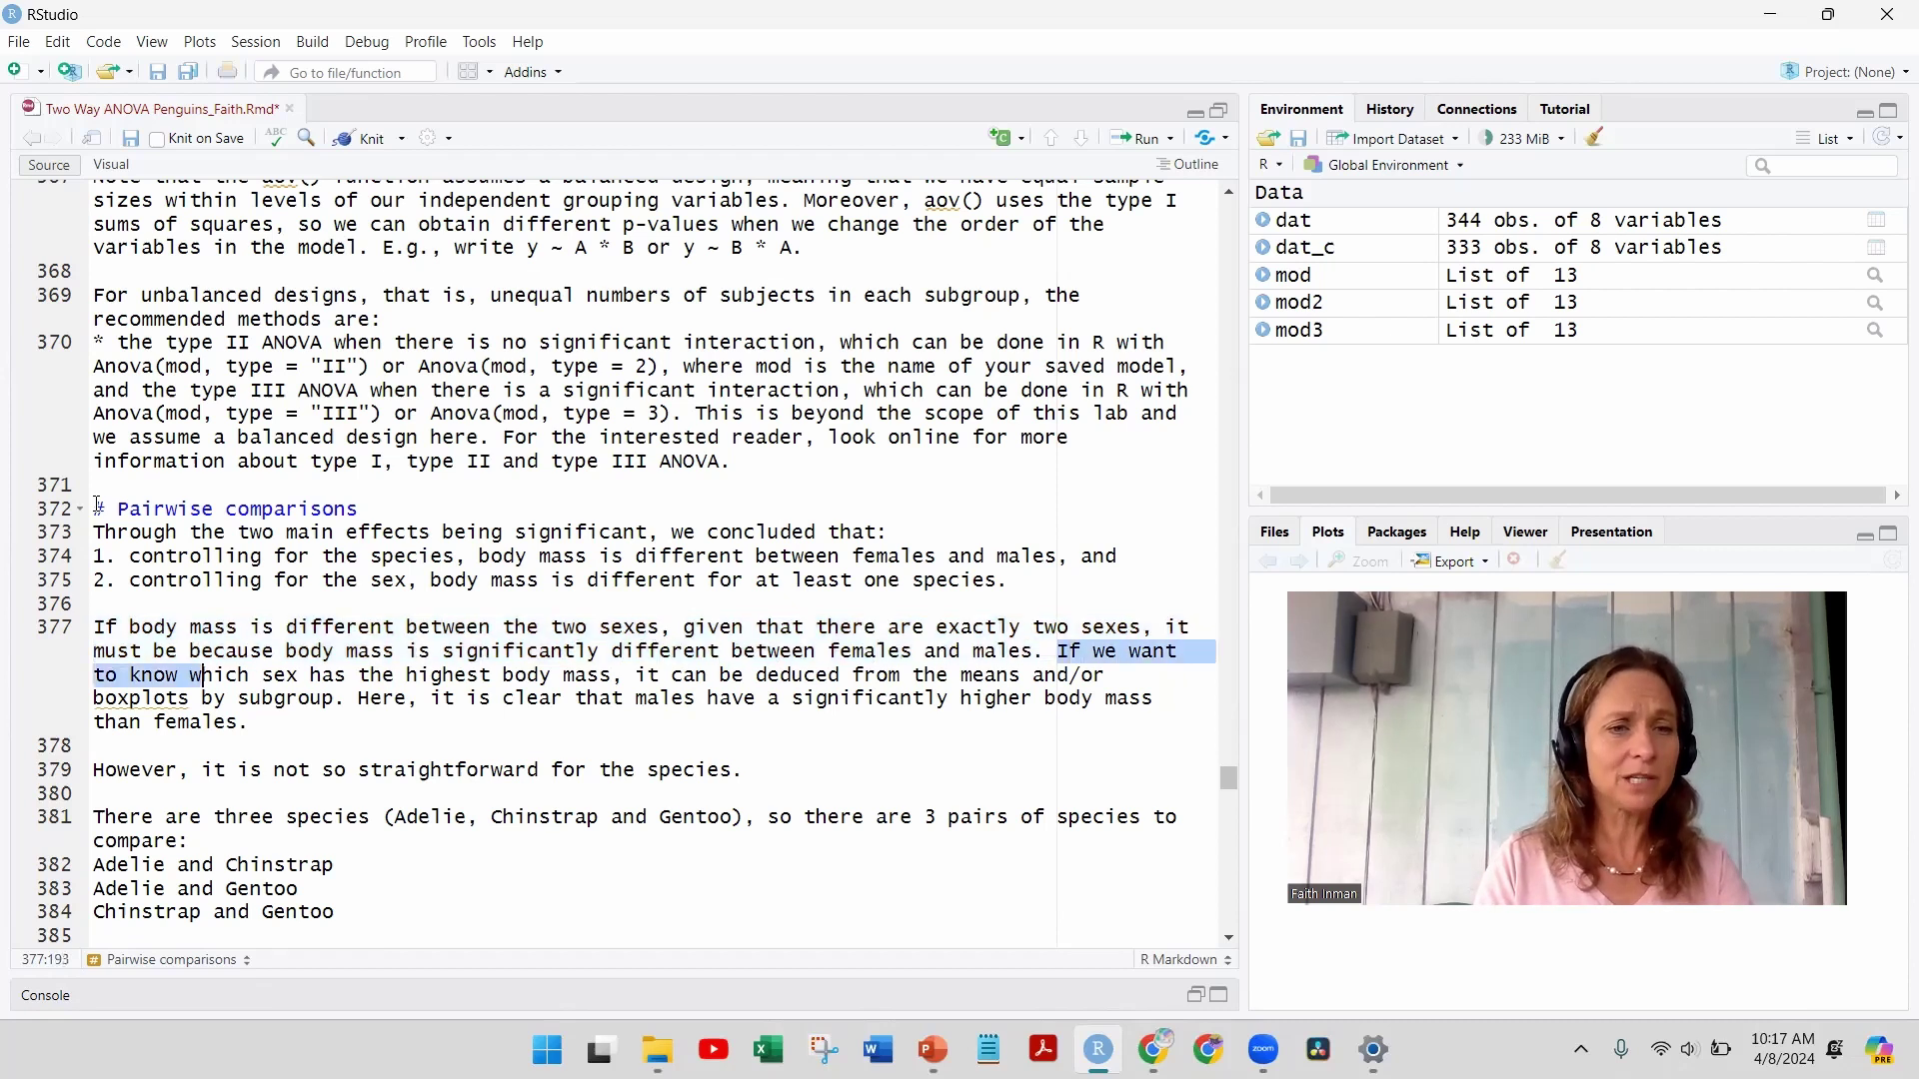
key("shift+Right")
key("shift+Right")
key("shift+Right")
key("shift+Right")
key("shift+Right")
key("shift+Right")
key("shift+Right")
key("shift+Right")
key("shift+Right")
key("shift+Right")
key("shift+Right")
key("shift+Right")
key("shift+Right")
key("shift+Right")
key("shift+Right")
key("shift+Right")
key("shift+Right")
key("shift+Right")
key("shift+Right")
key("shift+Right")
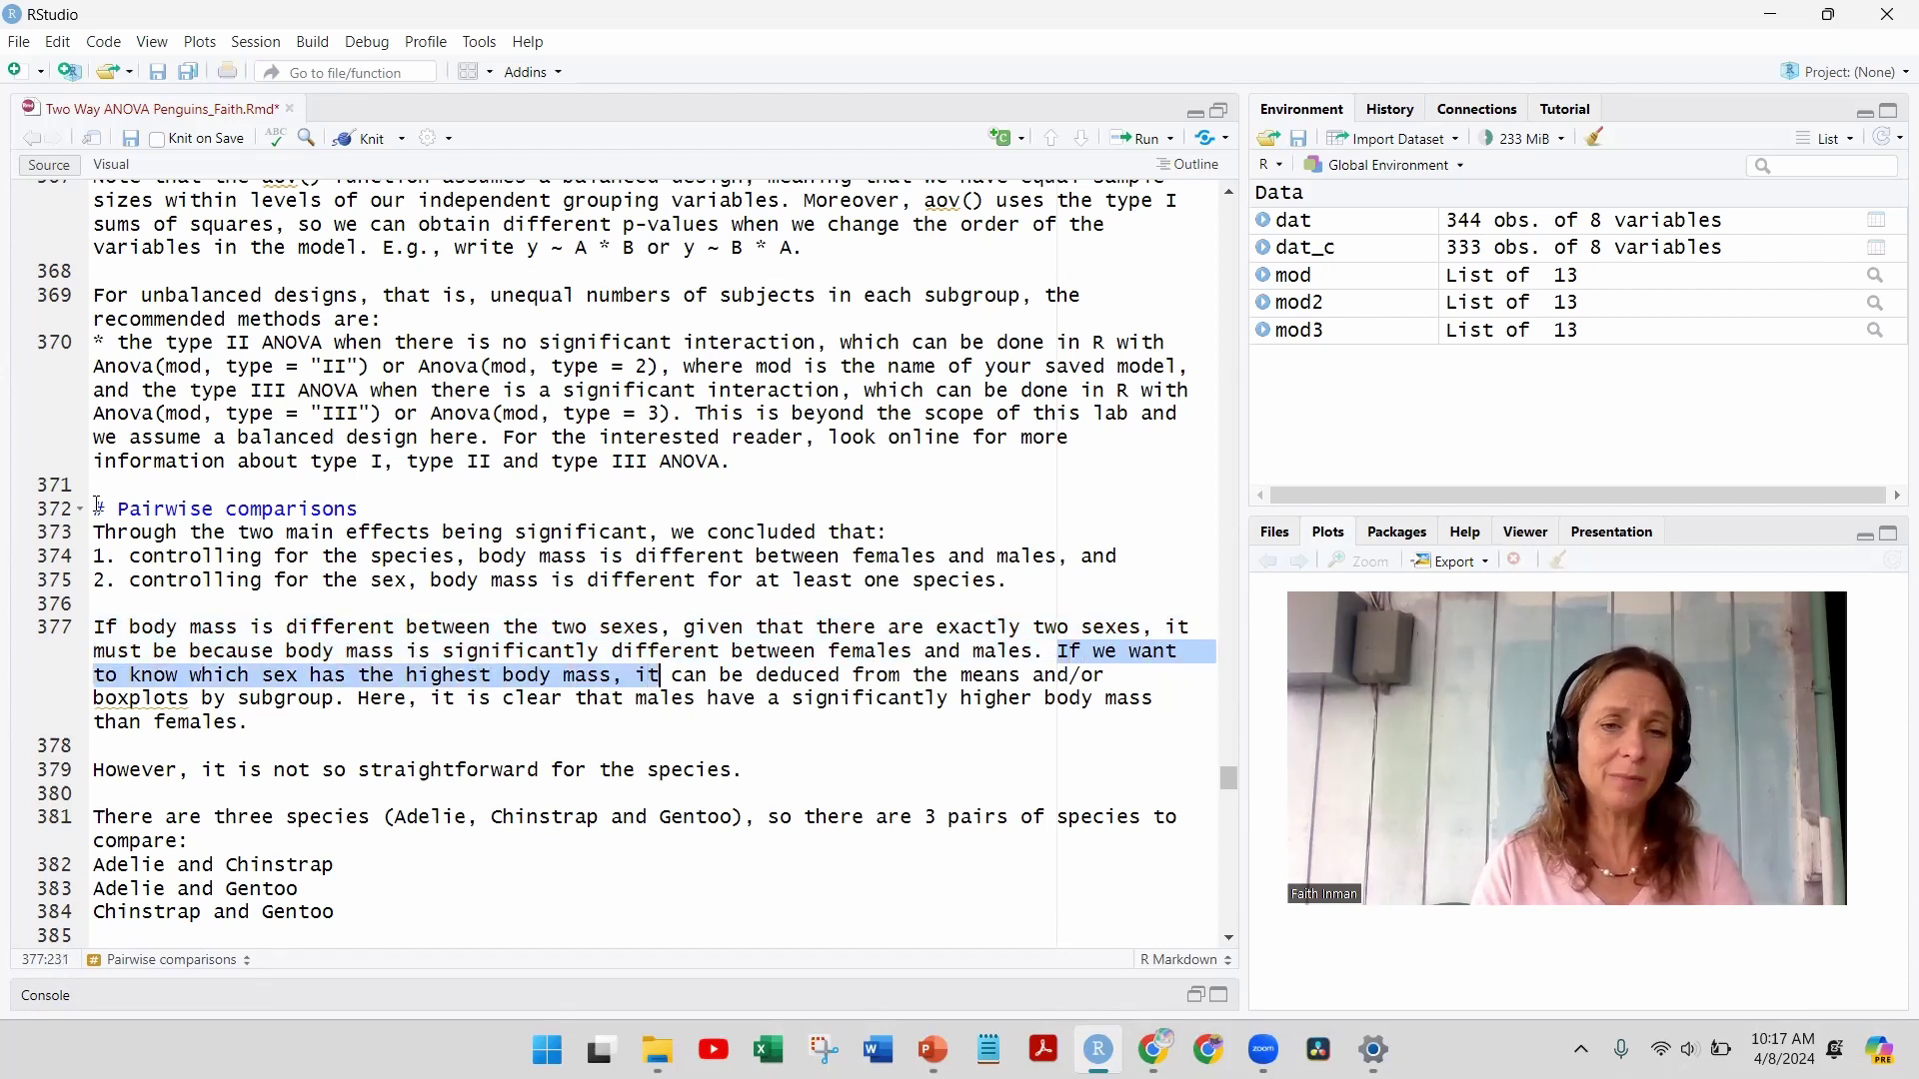
key("shift+Right")
key("shift+Right")
key("shift+Right")
key("shift+Right")
key("shift+Right")
key("shift+Right")
key("shift+Right")
key("shift+Right")
key("shift+Right")
key("shift+Right")
key("shift+Right")
key("shift+Right")
key("shift+Right")
key("shift+Right")
key("shift+Right")
key("shift+Right")
key("shift+Right")
key("shift+Right")
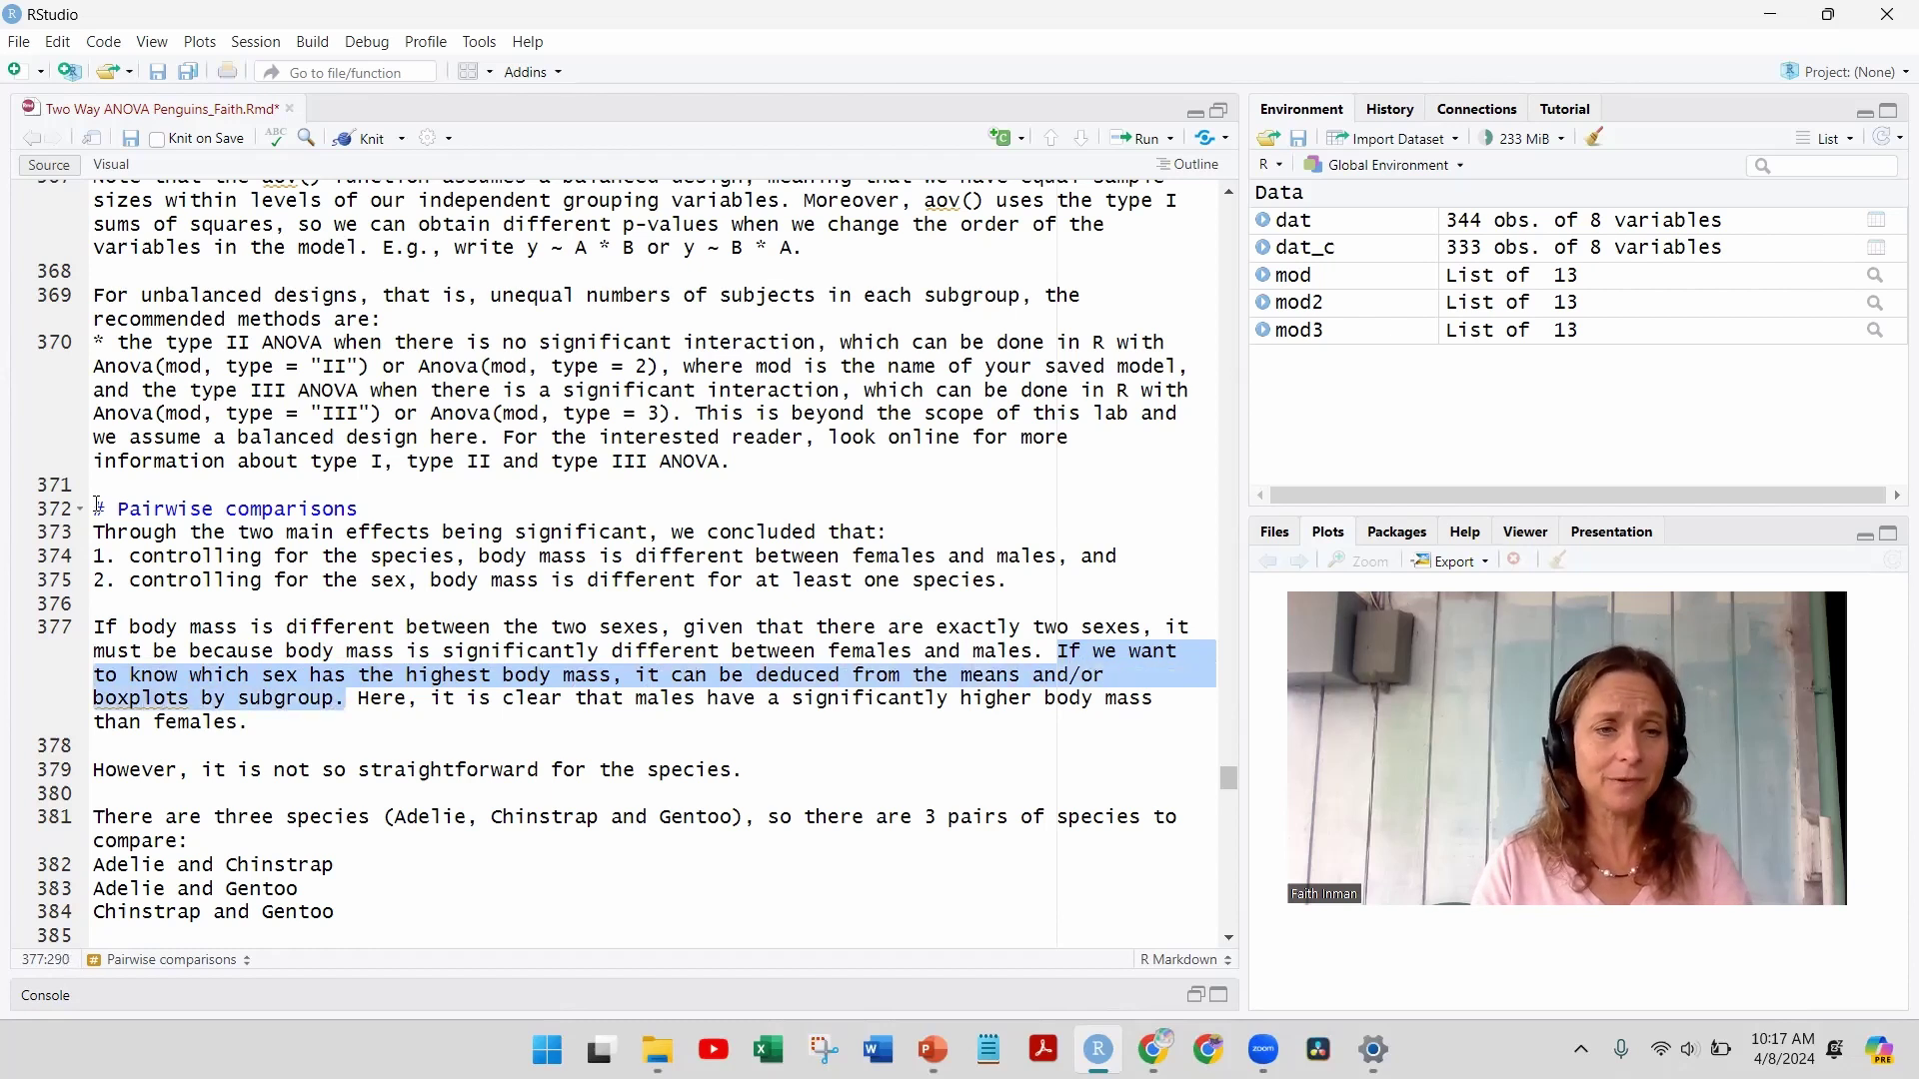
Step: Read the last sentence of line 377, comparing body mass of males with females, by extending the text selection across it
key("Right")
key("shift+Right")
key("shift+Right")
key("shift+Right")
key("shift+Right")
key("shift+Right")
key("shift+Right")
key("shift+Right")
key("shift+Right")
key("shift+Right")
key("shift+Right")
key("shift+Right")
key("shift+Right")
key("shift+Right")
key("shift+Right")
key("shift+Right")
key("shift+Right")
key("shift+Right")
key("shift+Right")
key("shift+Right")
key("shift+Right")
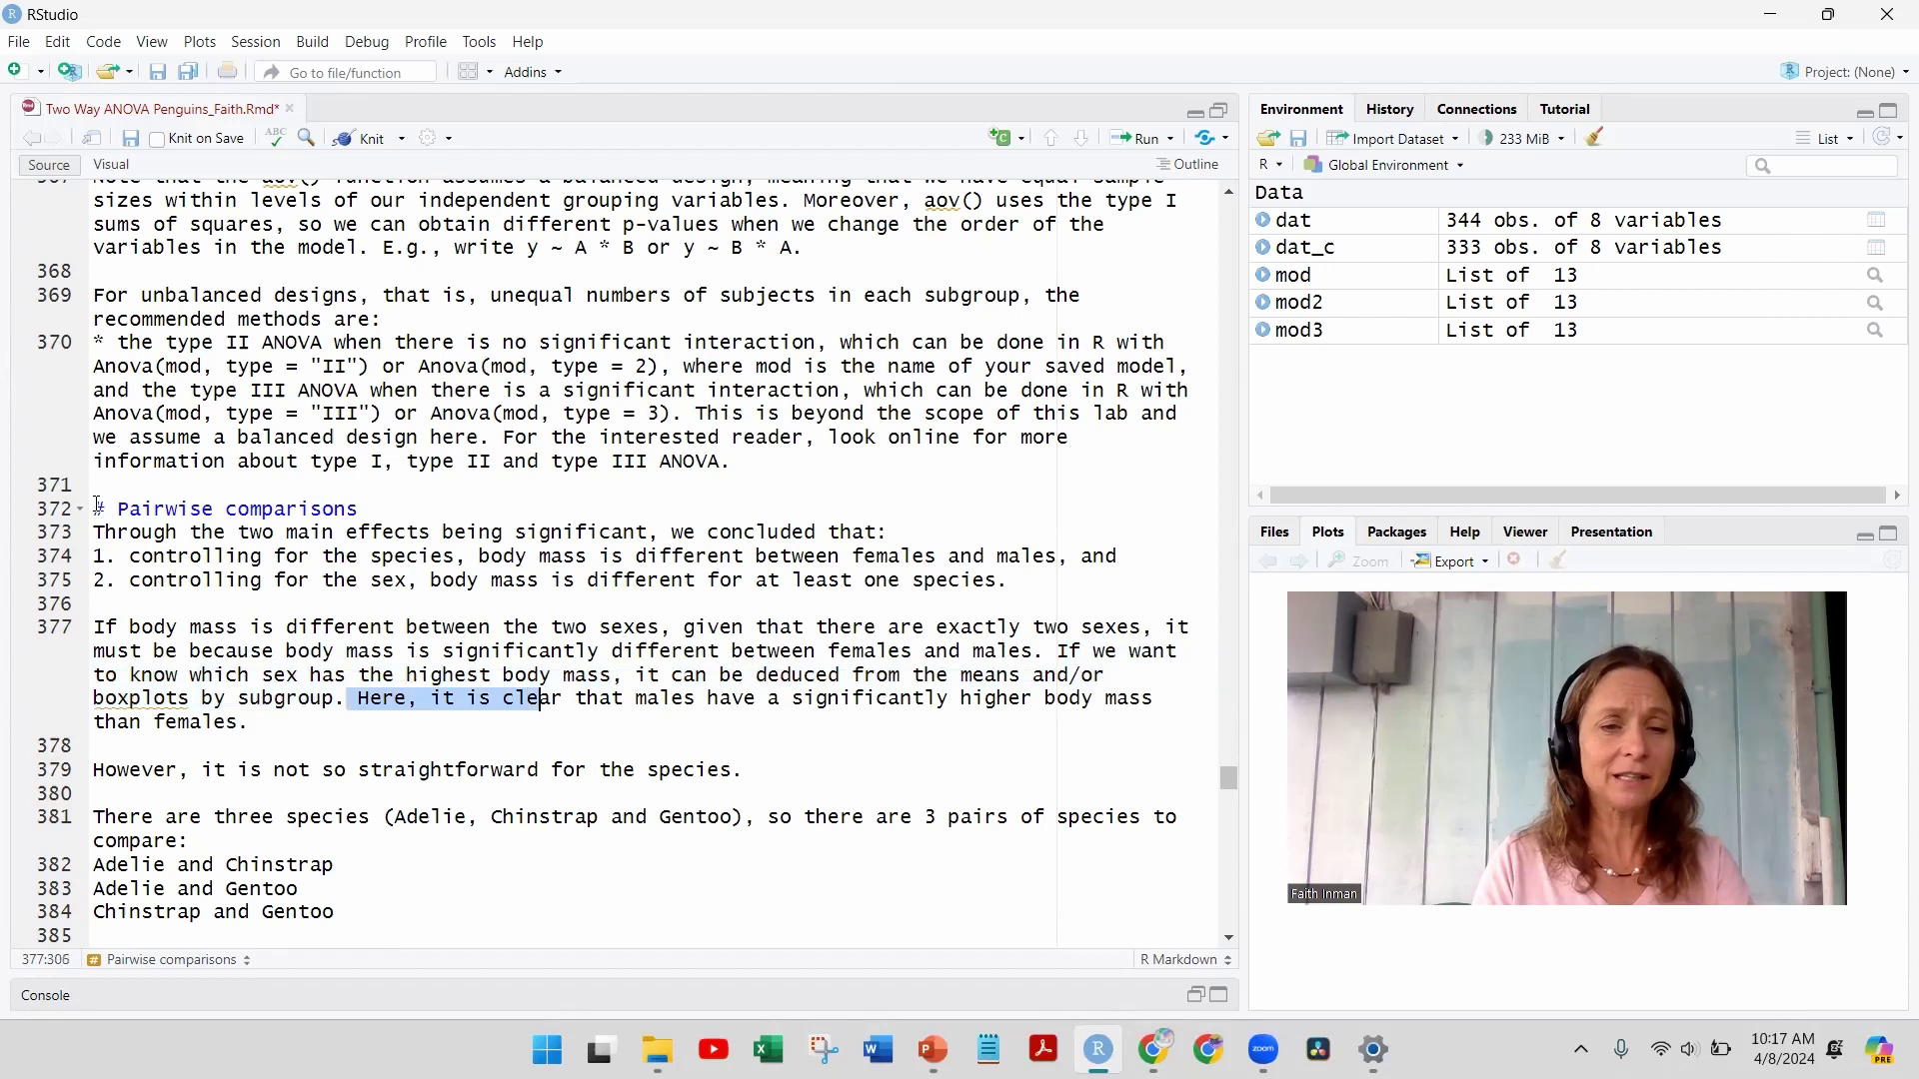
key("shift+Right")
key("shift+Right")
key("shift+Right")
key("shift+Right")
key("shift+Right")
key("shift+Right")
key("shift+Right")
key("shift+Right")
key("shift+Right")
key("shift+Right")
key("shift+Right")
key("shift+Right")
key("shift+Right")
key("shift+Right")
key("shift+Right")
key("shift+Right")
key("shift+Right")
key("shift+Right")
key("shift+Right")
key("shift+Right")
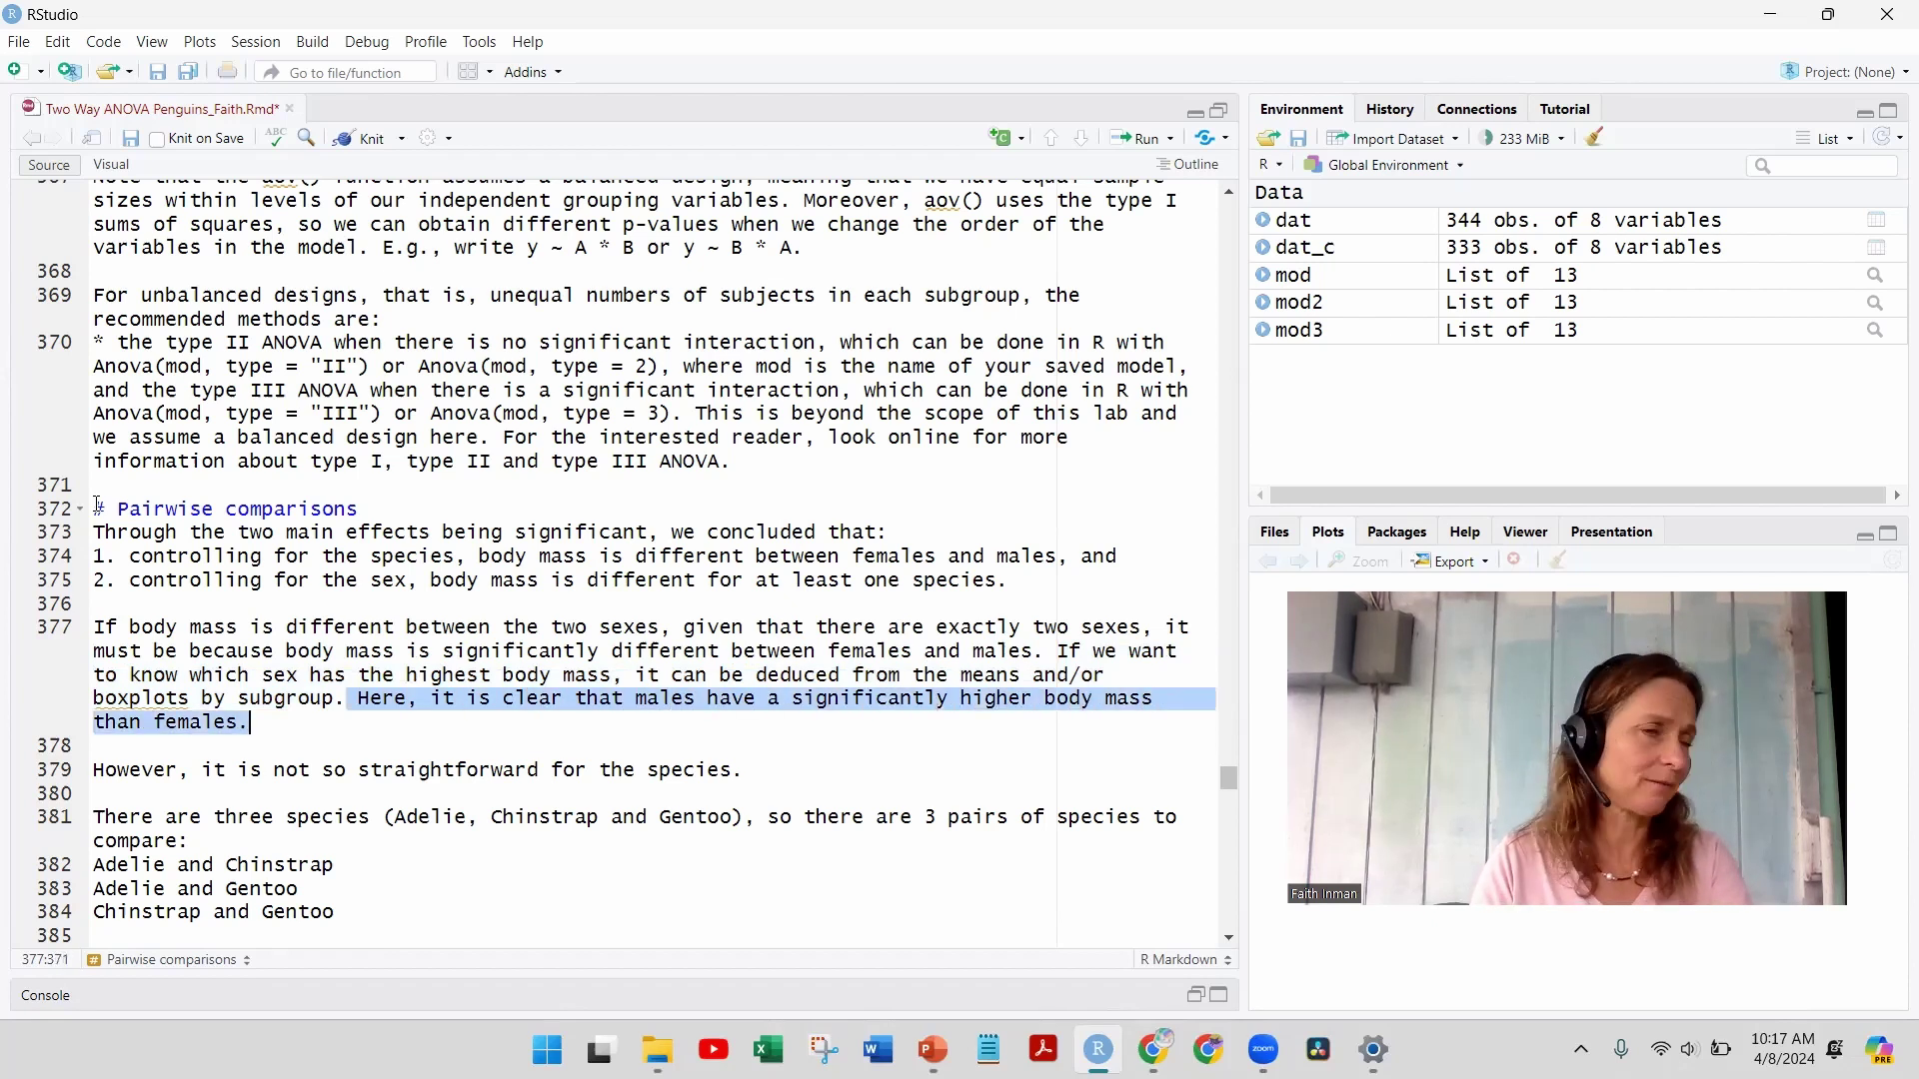
Step: Read line 379, about the comparison being less straightforward for the species, by selecting the whole sentence
key("Right")
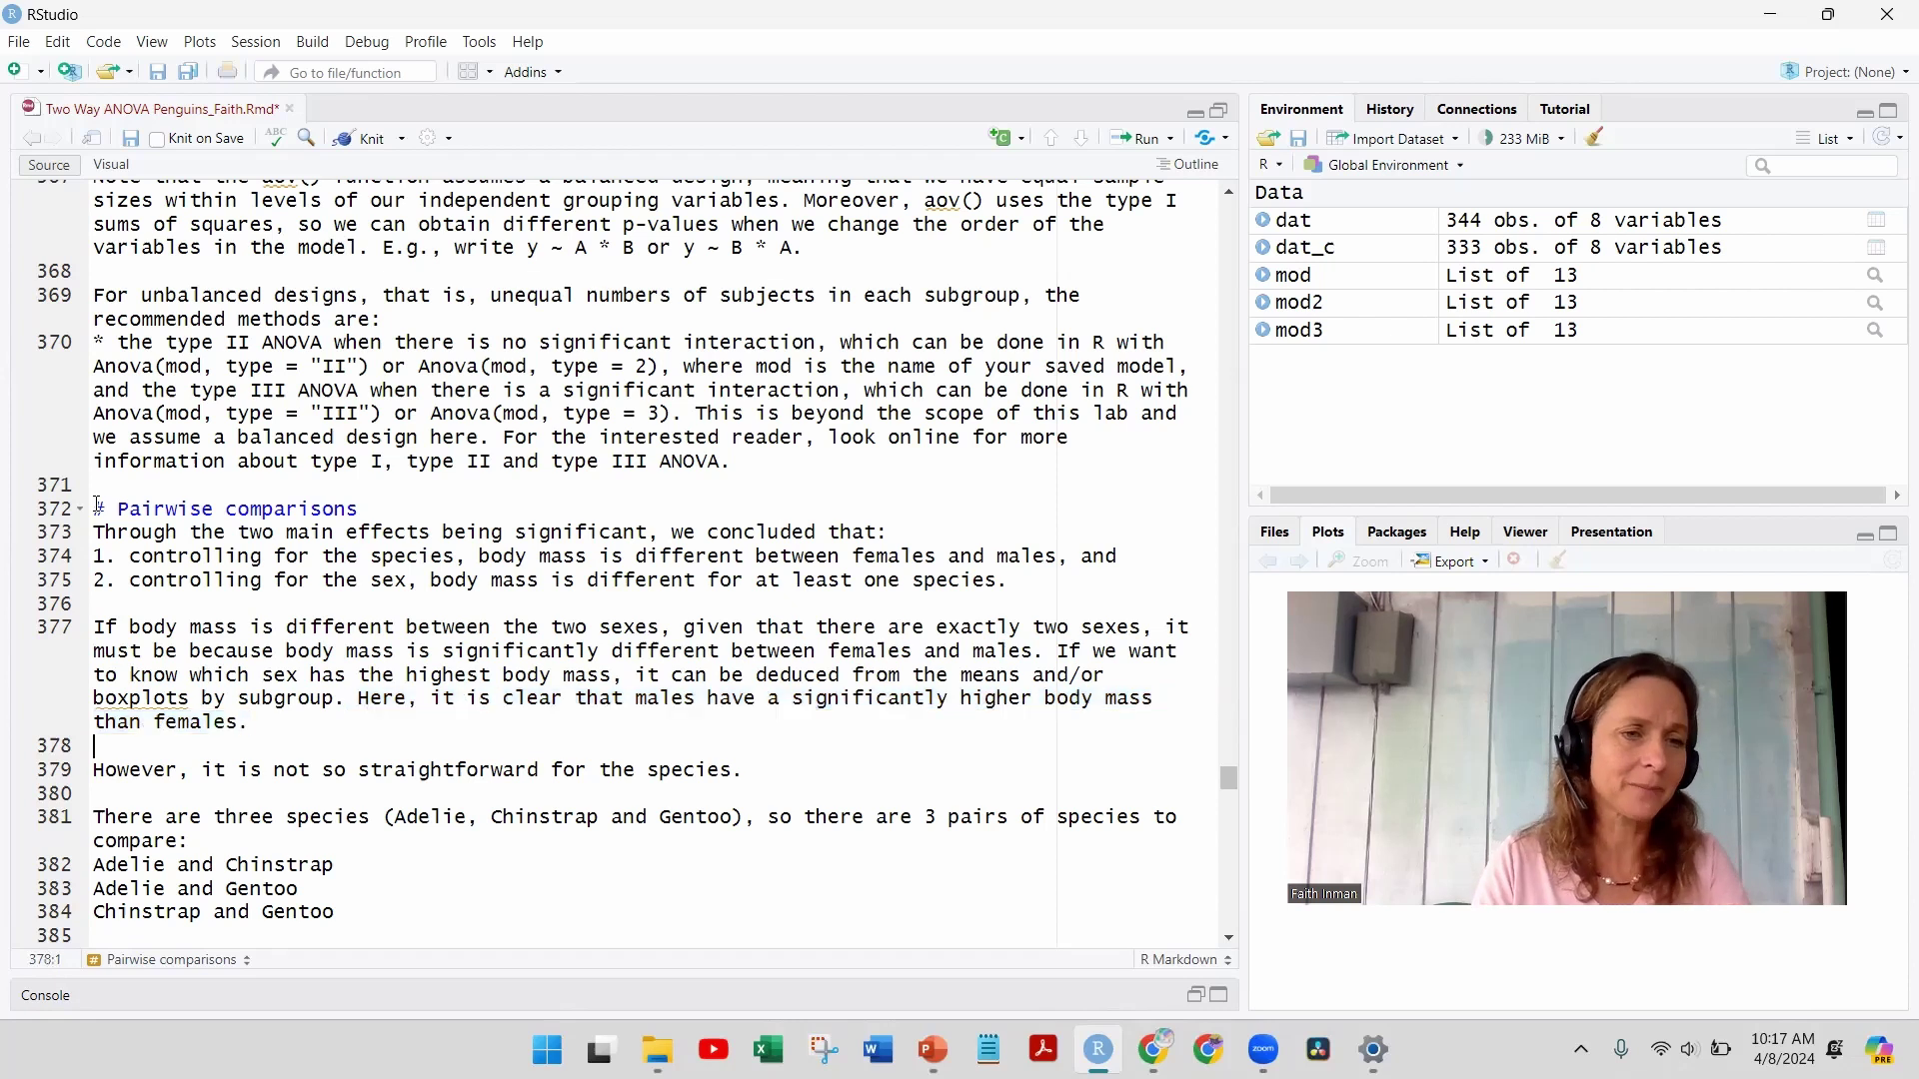
key("Down")
key("shift+Right")
key("shift+Right")
key("shift+Right")
key("shift+Right")
key("shift+Right")
key("shift+Right")
key("shift+Right")
key("shift+Right")
key("shift+Right")
key("shift+Right")
key("shift+Right")
key("shift+Right")
key("shift+Right")
key("shift+Right")
key("shift+Right")
key("shift+Right")
key("shift+Right")
key("shift+Right")
key("shift+Right")
key("shift+Right")
key("shift+Right")
key("shift+Right")
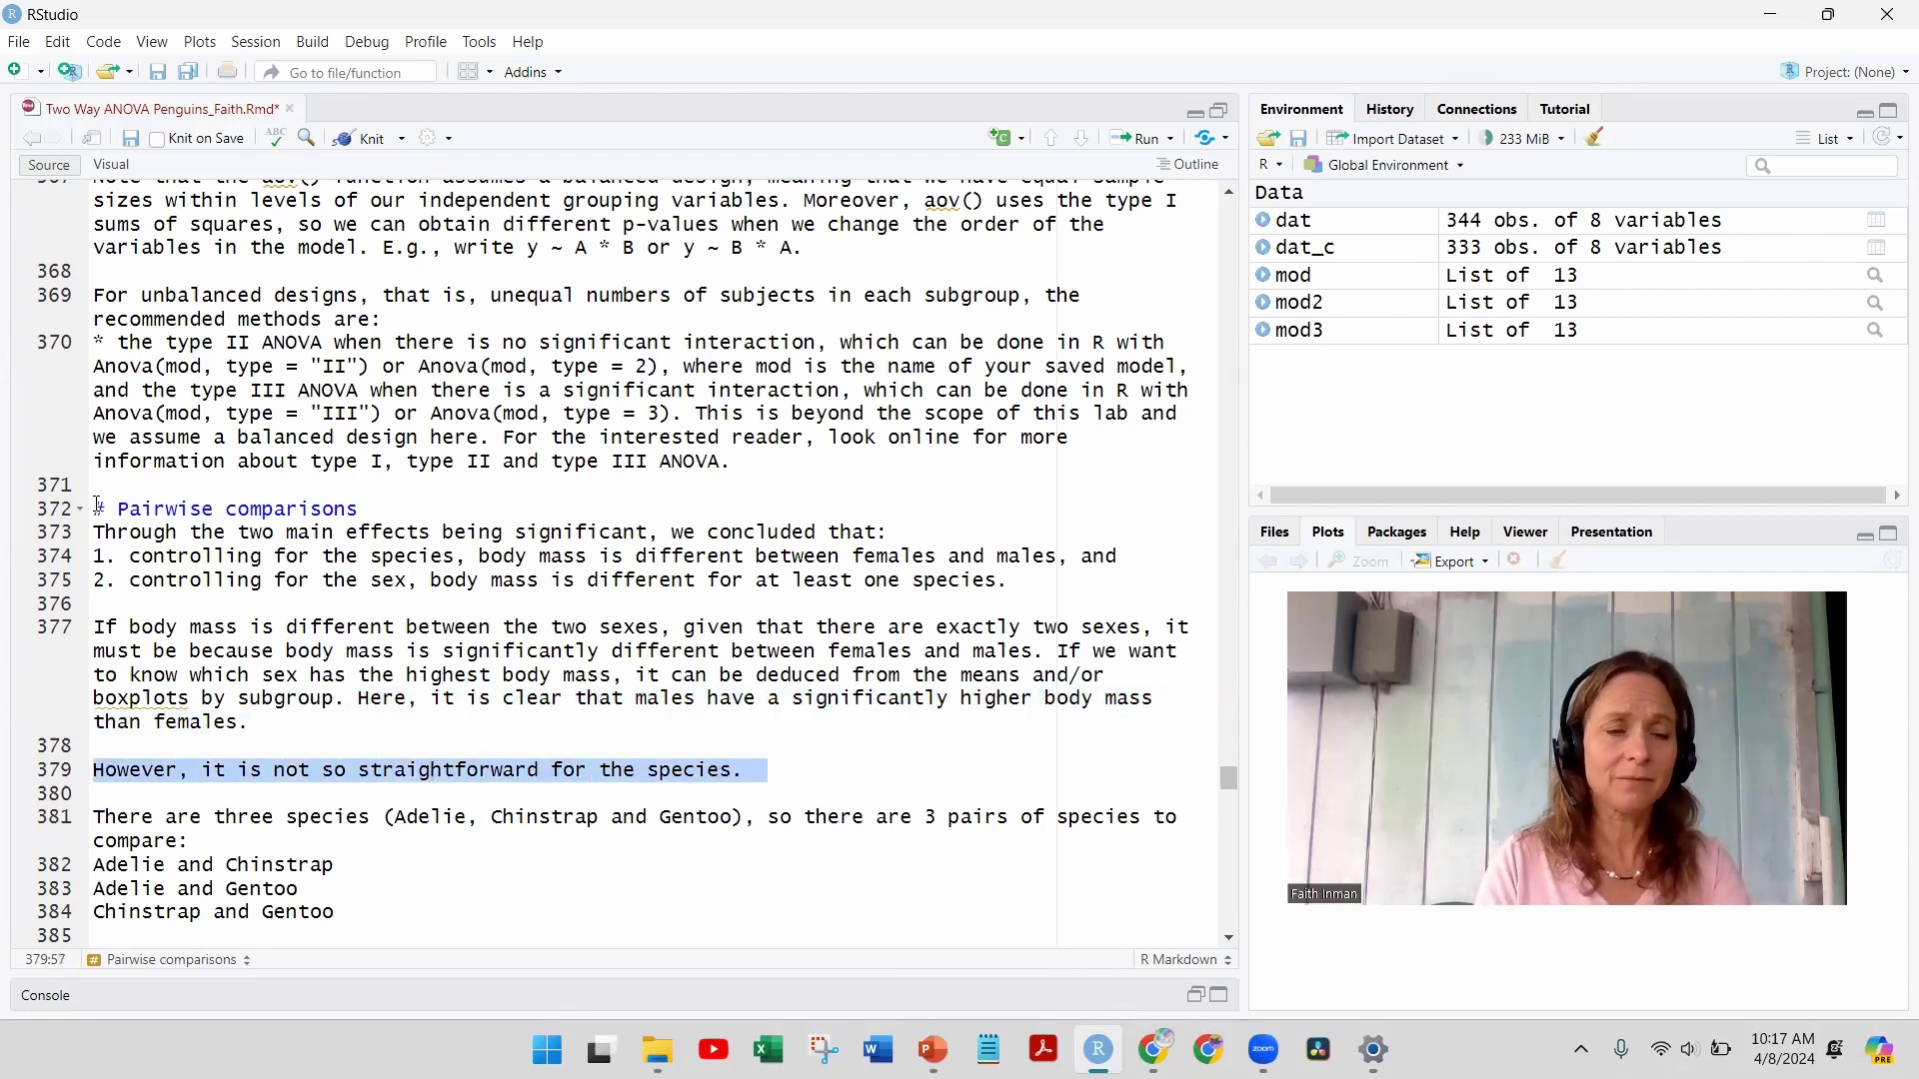
Step: Read line 381, about the three species and the pairs to compare, by extending the text selection across the whole sentence
key("Right")
key("Down")
key("shift+Right")
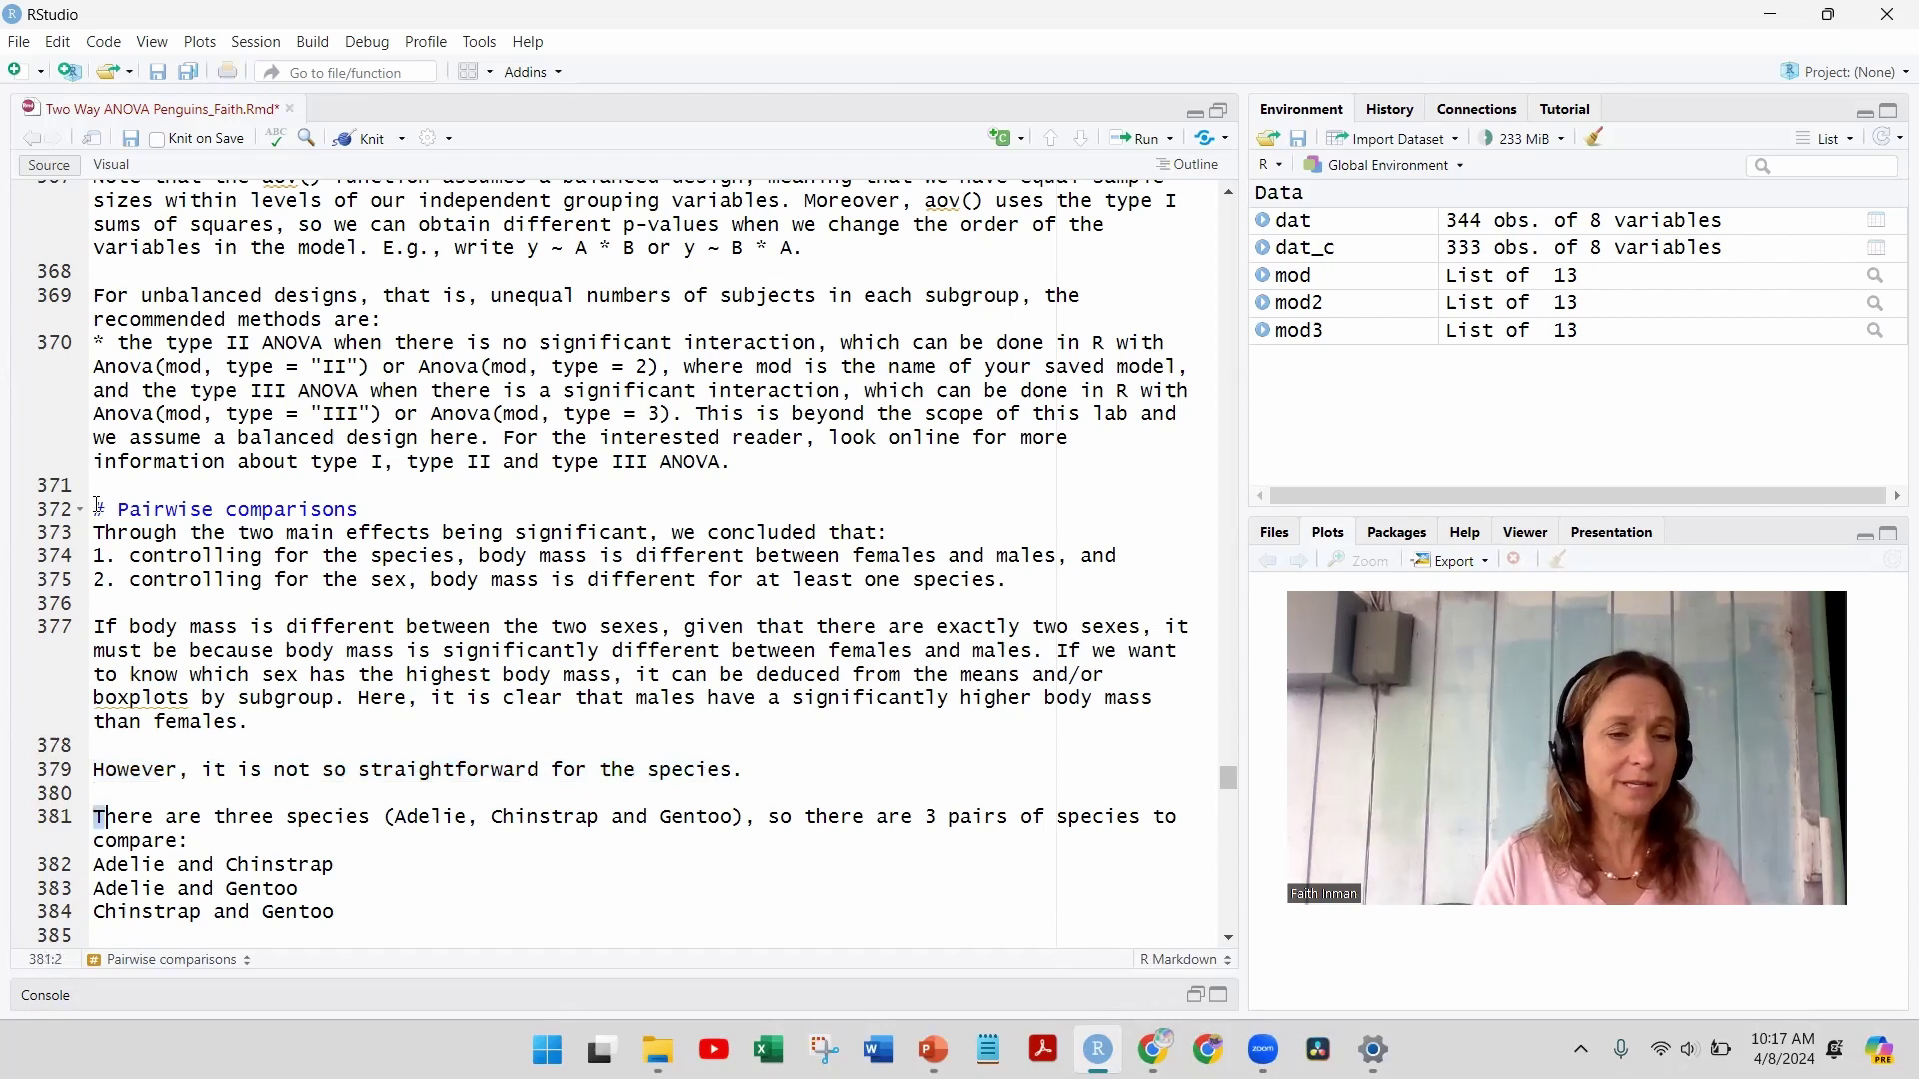
key("shift+Right")
key("shift+Right")
key("shift+Right")
key("shift+Right")
key("shift+Right")
key("shift+Right")
key("shift+Right")
key("shift+Right")
key("shift+Right")
key("shift+Right")
key("shift+Right")
key("shift+Right")
key("shift+Right")
key("shift+Right")
key("shift+Right")
key("shift+Right")
key("shift+Right")
key("shift+Right")
key("shift+Right")
key("shift+Right")
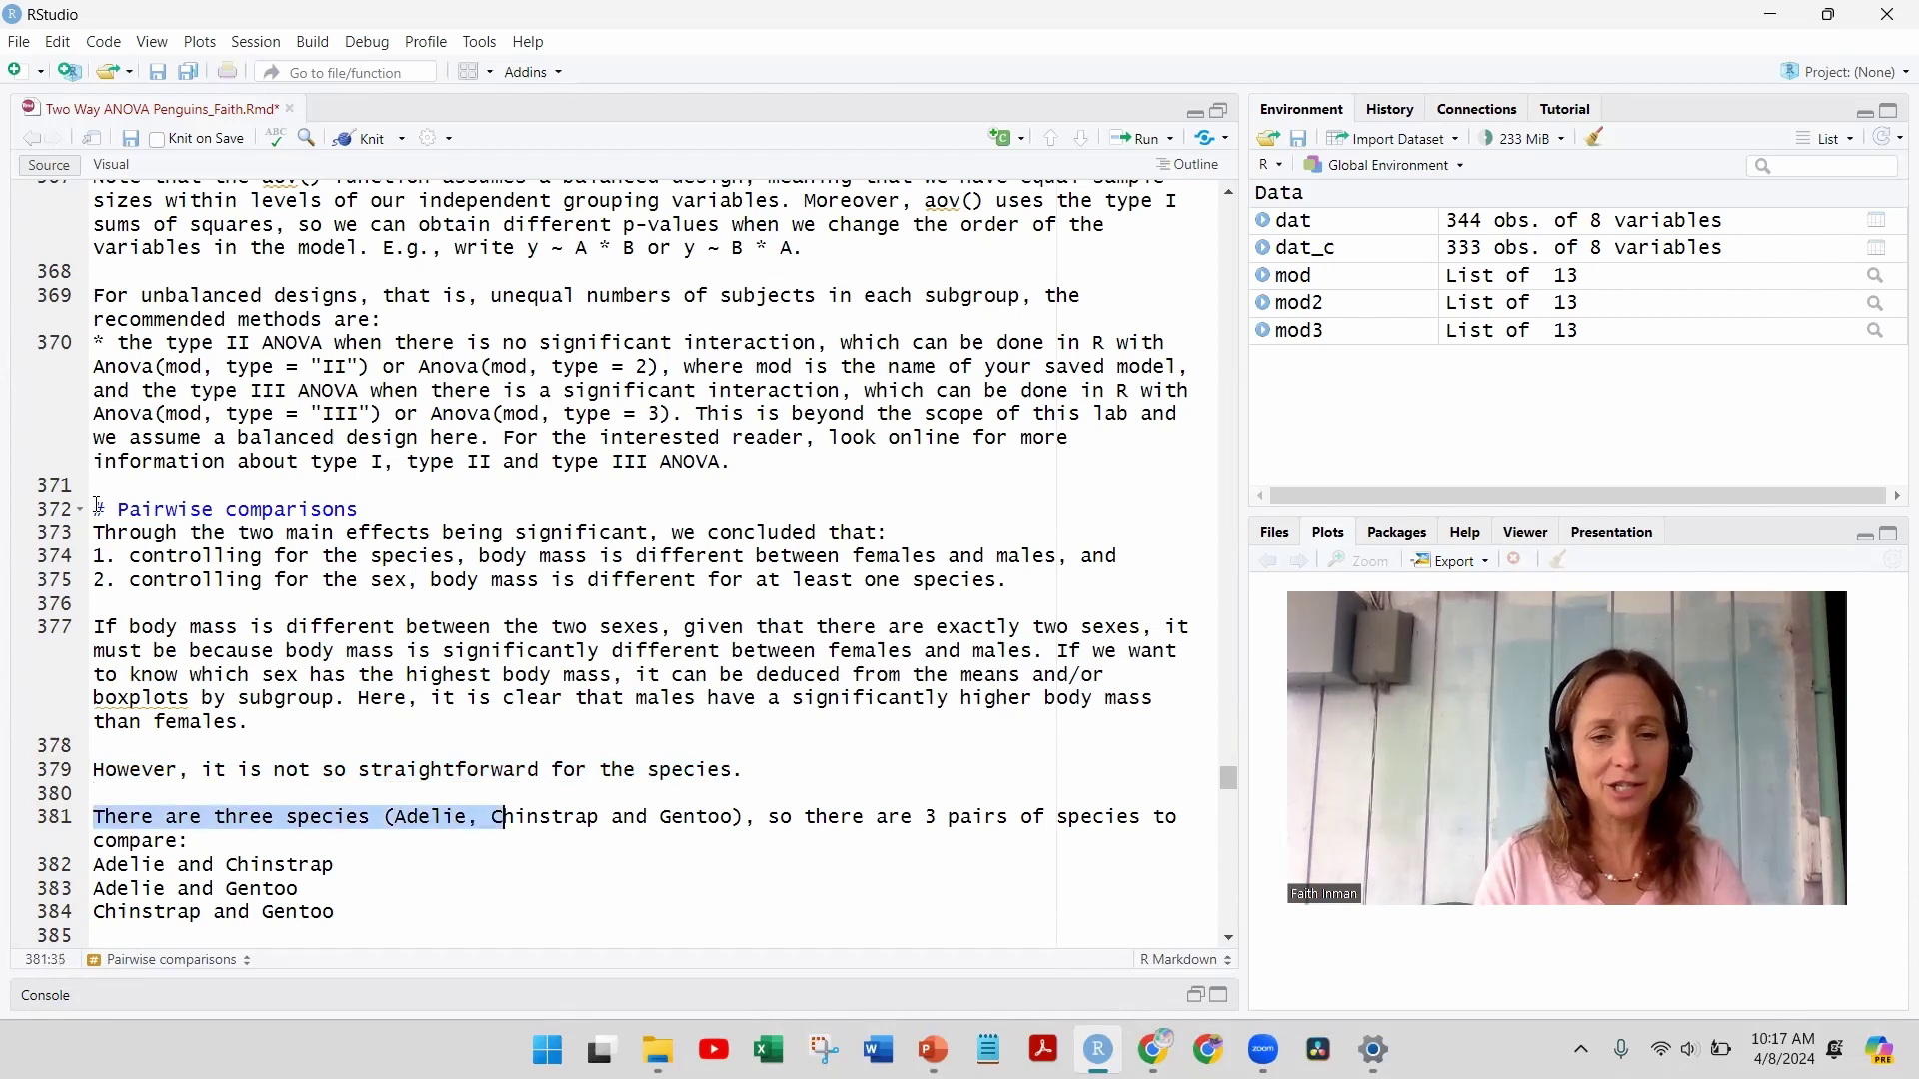
key("shift+Right")
key("shift+Right")
key("shift+Right")
key("shift+Right")
key("shift+Right")
key("shift+Right")
key("shift+Right")
key("shift+Right")
key("shift+Right")
key("shift+Right")
key("shift+Right")
key("shift+Right")
key("shift+Right")
key("shift+Right")
key("shift+Right")
key("shift+Right")
key("shift+Right")
key("shift+Right")
key("shift+Right")
key("shift+Right")
key("shift+Right")
key("shift+Right")
key("shift+Right")
key("shift+Right")
key("shift+Right")
key("shift+Right")
key("shift+Right")
key("shift+Right")
key("shift+Right")
key("shift+Right")
key("shift+Right")
key("shift+Right")
key("shift+Right")
key("shift+Right")
key("shift+Right")
key("shift+Right")
key("shift+Right")
key("shift+Right")
key("shift+Right")
key("shift+Right")
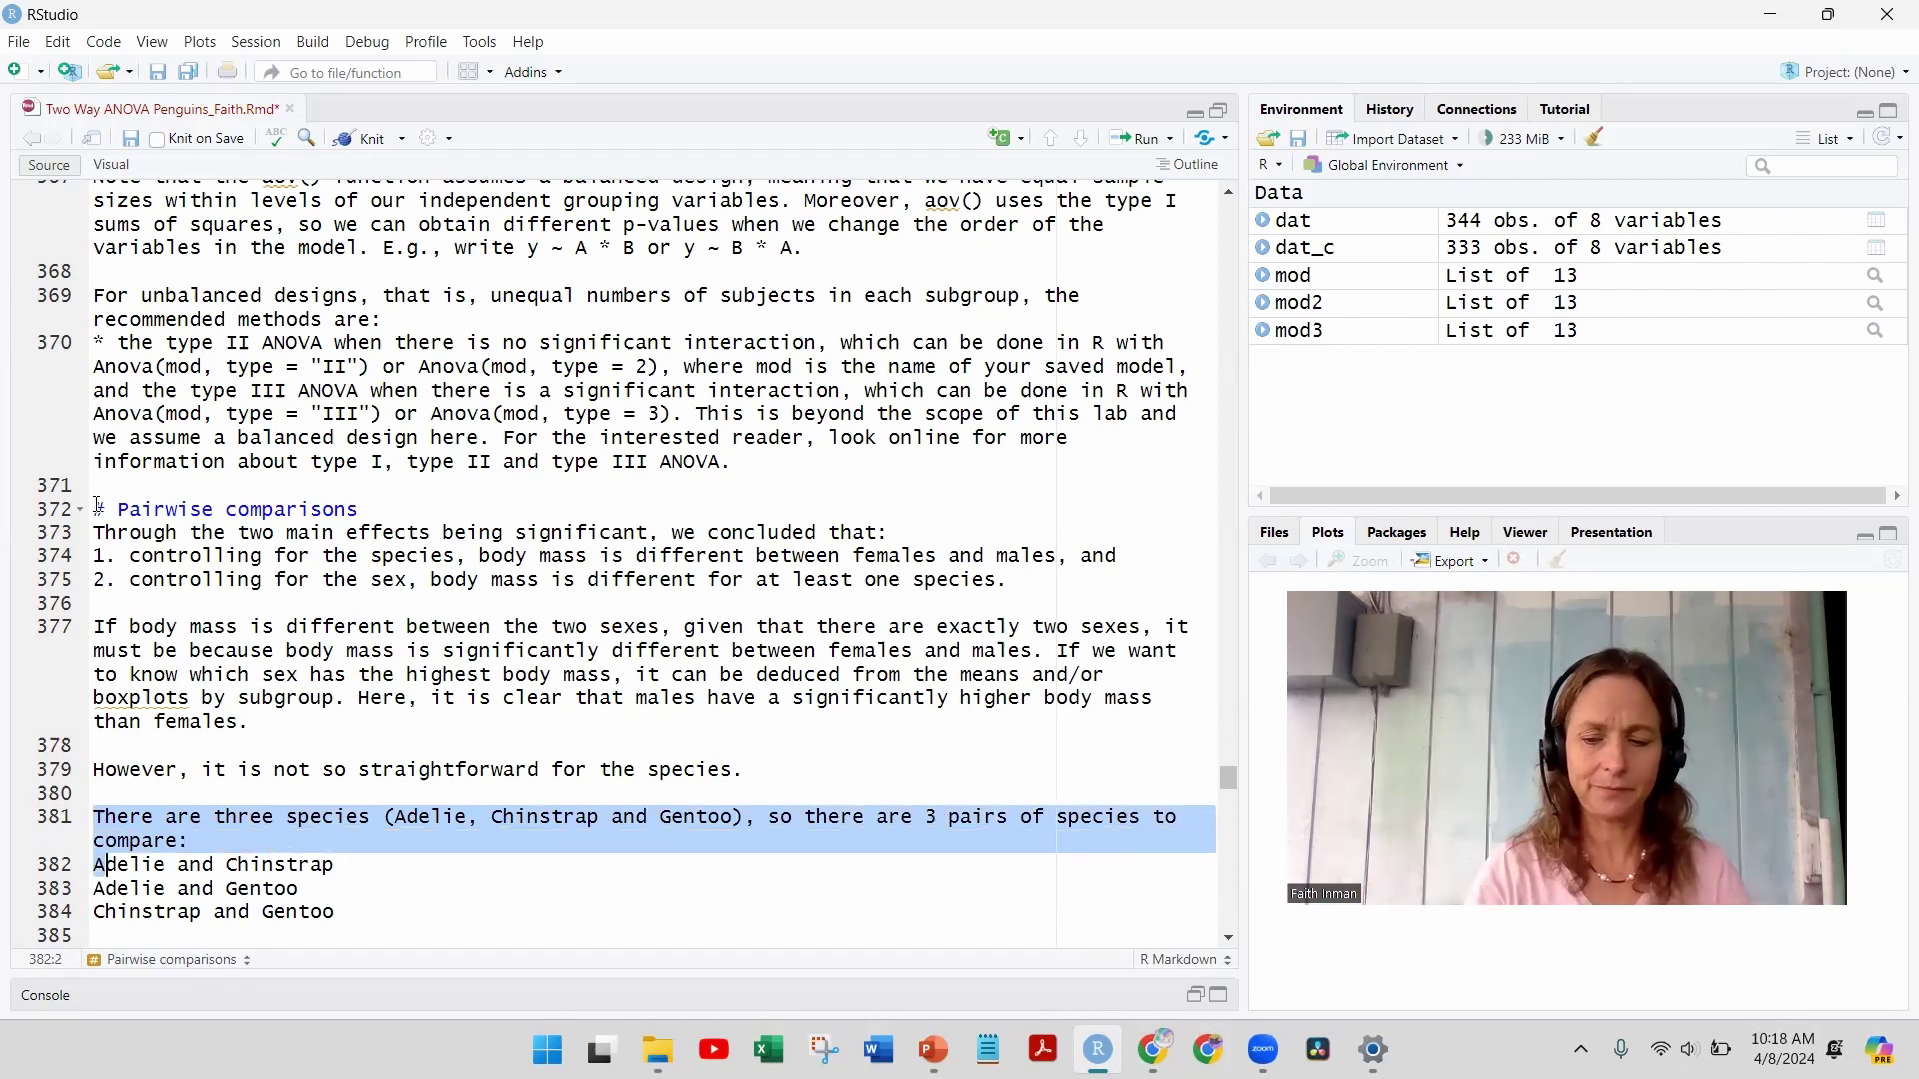
Step: Read the first species pair on line 382, Adelie and Chinstrap, by selecting its text from the line start
key("Left")
key("shift+End")
key("Down")
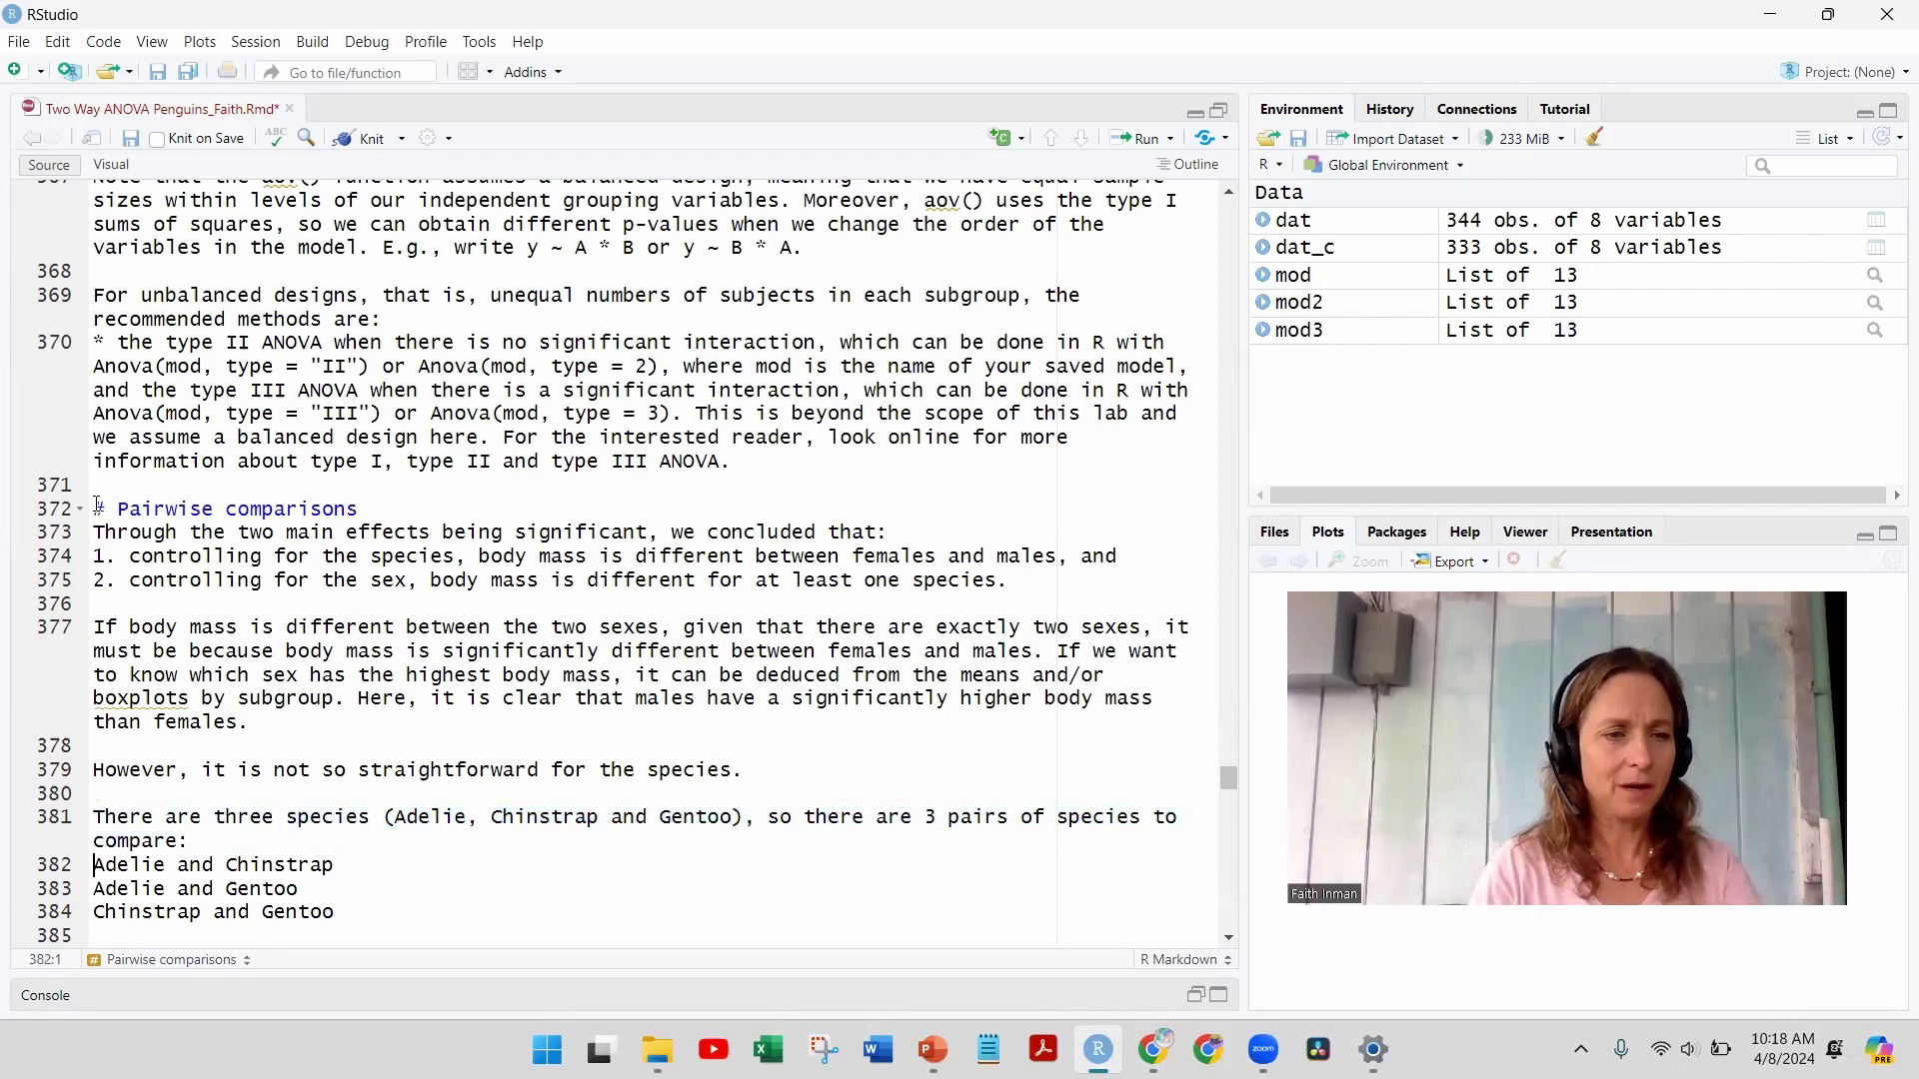
key("shift+Right")
key("shift+Right")
key("shift+Right")
key("shift+Right")
key("shift+Right")
key("shift+Right")
key("shift+Right")
key("shift+Right")
key("shift+Right")
key("shift+Right")
key("shift+Right")
key("shift+Right")
key("shift+Right")
key("shift+Right")
key("shift+Right")
key("shift+Right")
key("shift+Right")
key("shift+Right")
key("shift+Right")
key("shift+Right")
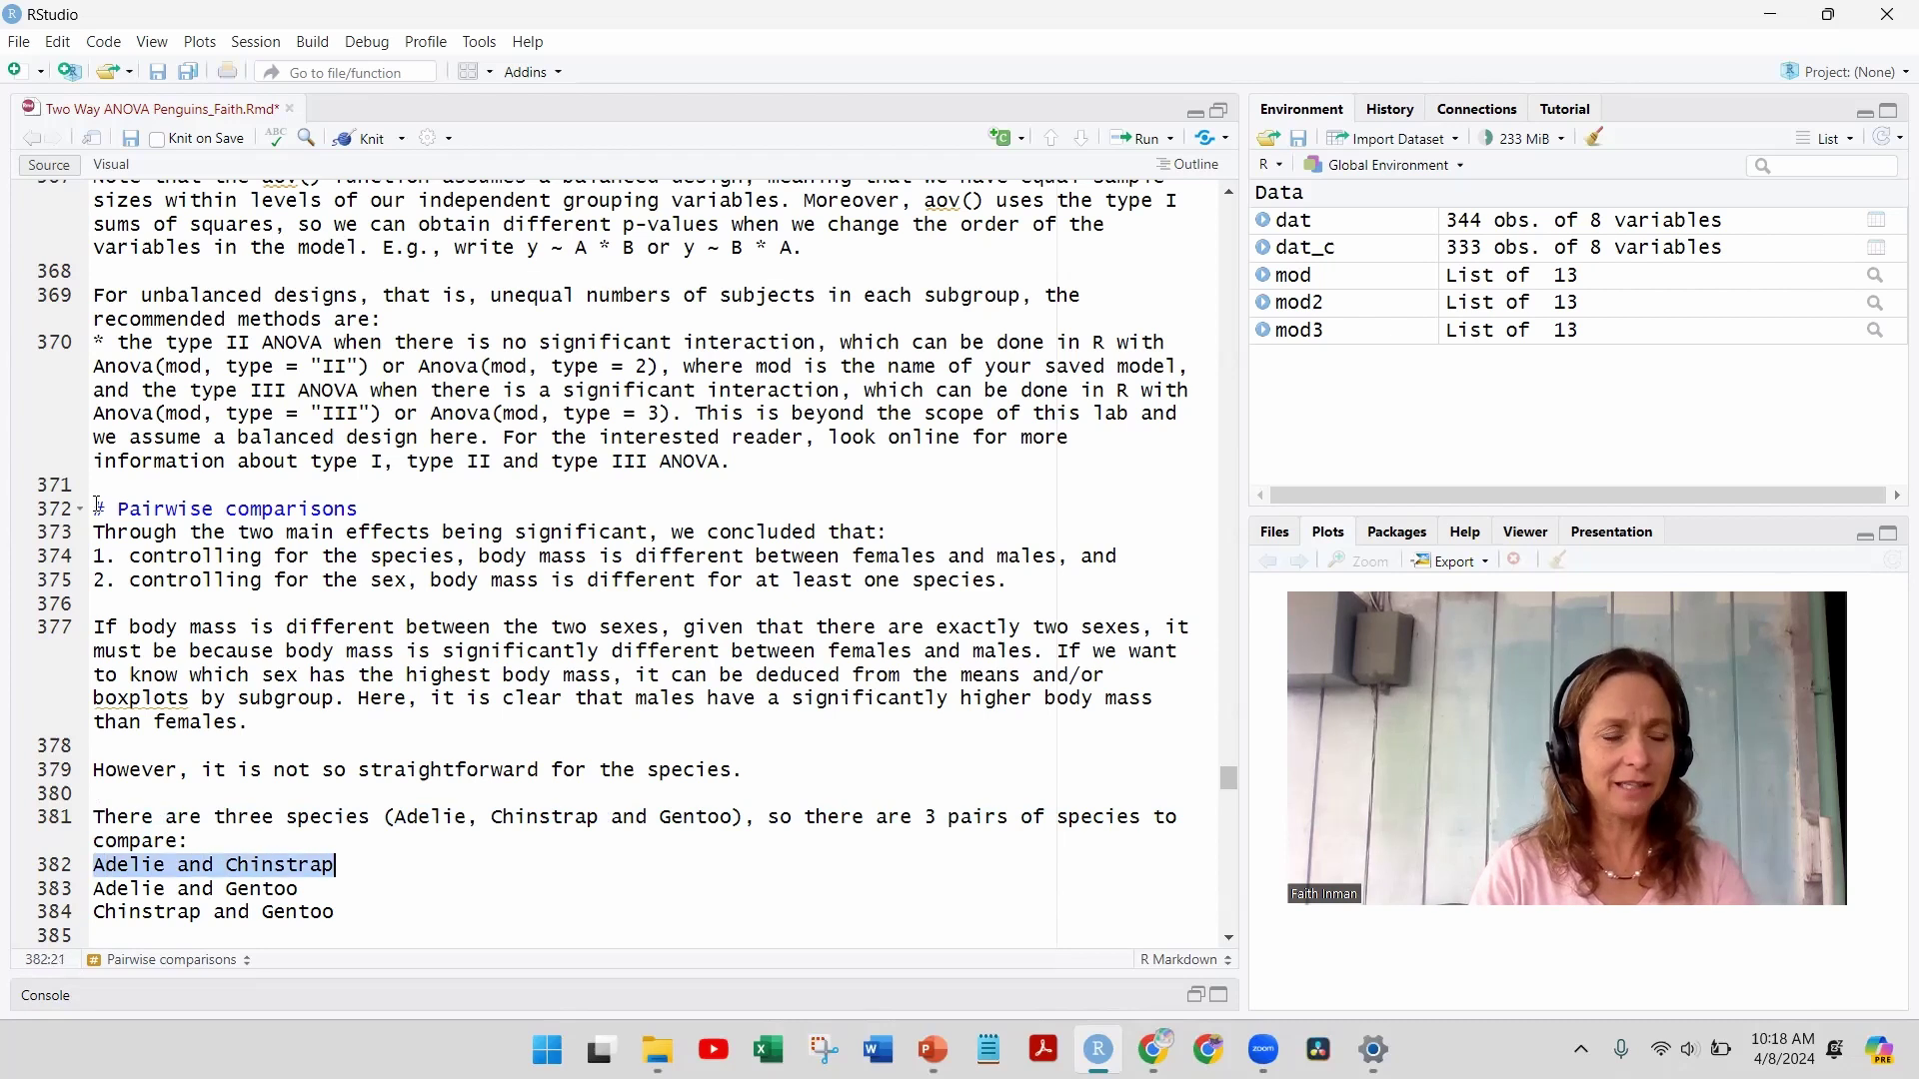
Step: Read the second species pair, Adelie and Gentoo, by extending the text selection through line 383
key("shift+Right")
key("shift+Right")
key("shift+Right")
key("shift+Right")
key("shift+Right")
key("shift+Right")
key("shift+Right")
key("shift+Right")
key("shift+Right")
key("shift+Right")
key("shift+Right")
key("shift+Right")
key("shift+Right")
key("shift+Right")
key("shift+Right")
key("shift+Right")
key("shift+Right")
key("shift+Right")
key("shift+Right")
key("shift+Right")
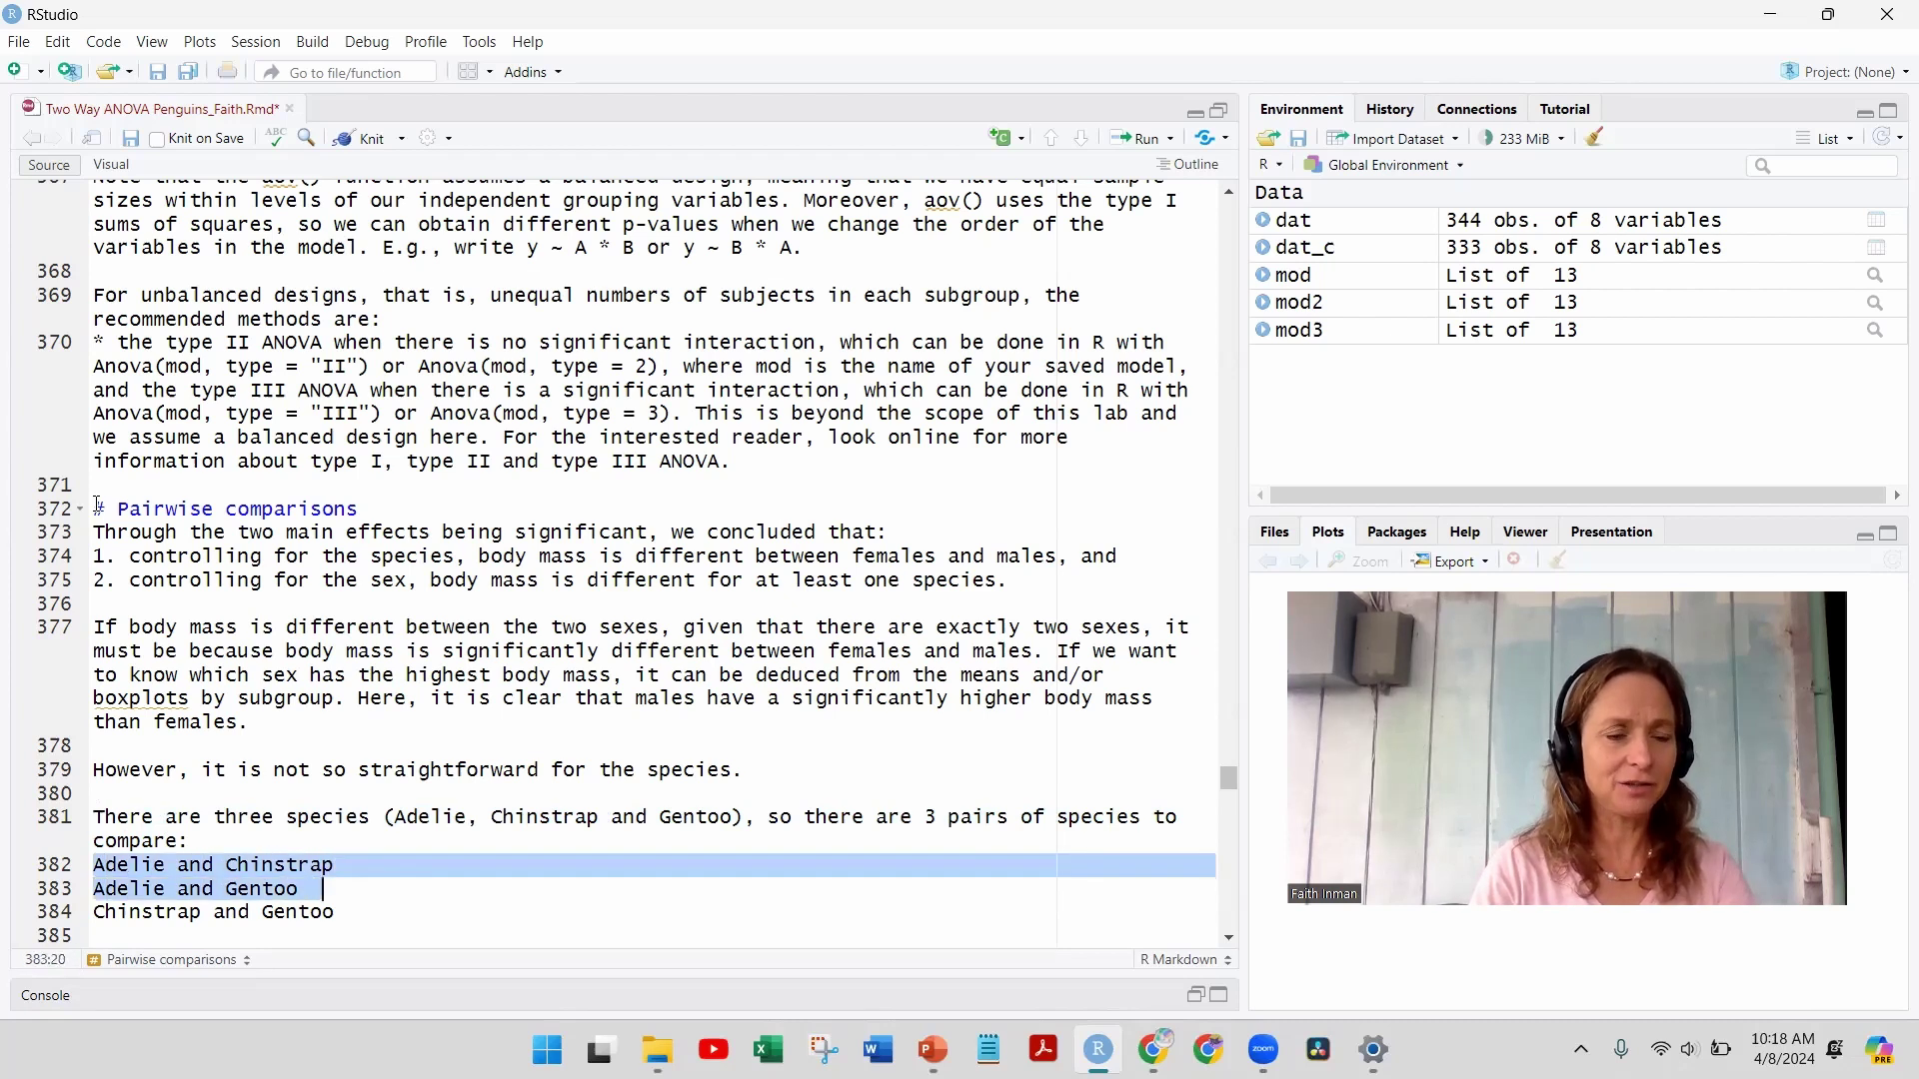
Step: Read the third species pair, Chinstrap and Gentoo, by extending the text selection to the end of line 384
key("shift+Right")
key("shift+Right")
key("shift+Right")
key("shift+Right")
key("shift+Right")
key("shift+Right")
key("shift+Right")
key("shift+Right")
key("shift+Right")
key("shift+Right")
key("shift+Right")
key("shift+Right")
key("shift+Right")
key("shift+Right")
key("shift+Right")
key("shift+Right")
key("shift+Right")
key("shift+Right")
key("shift+Right")
key("shift+Right")
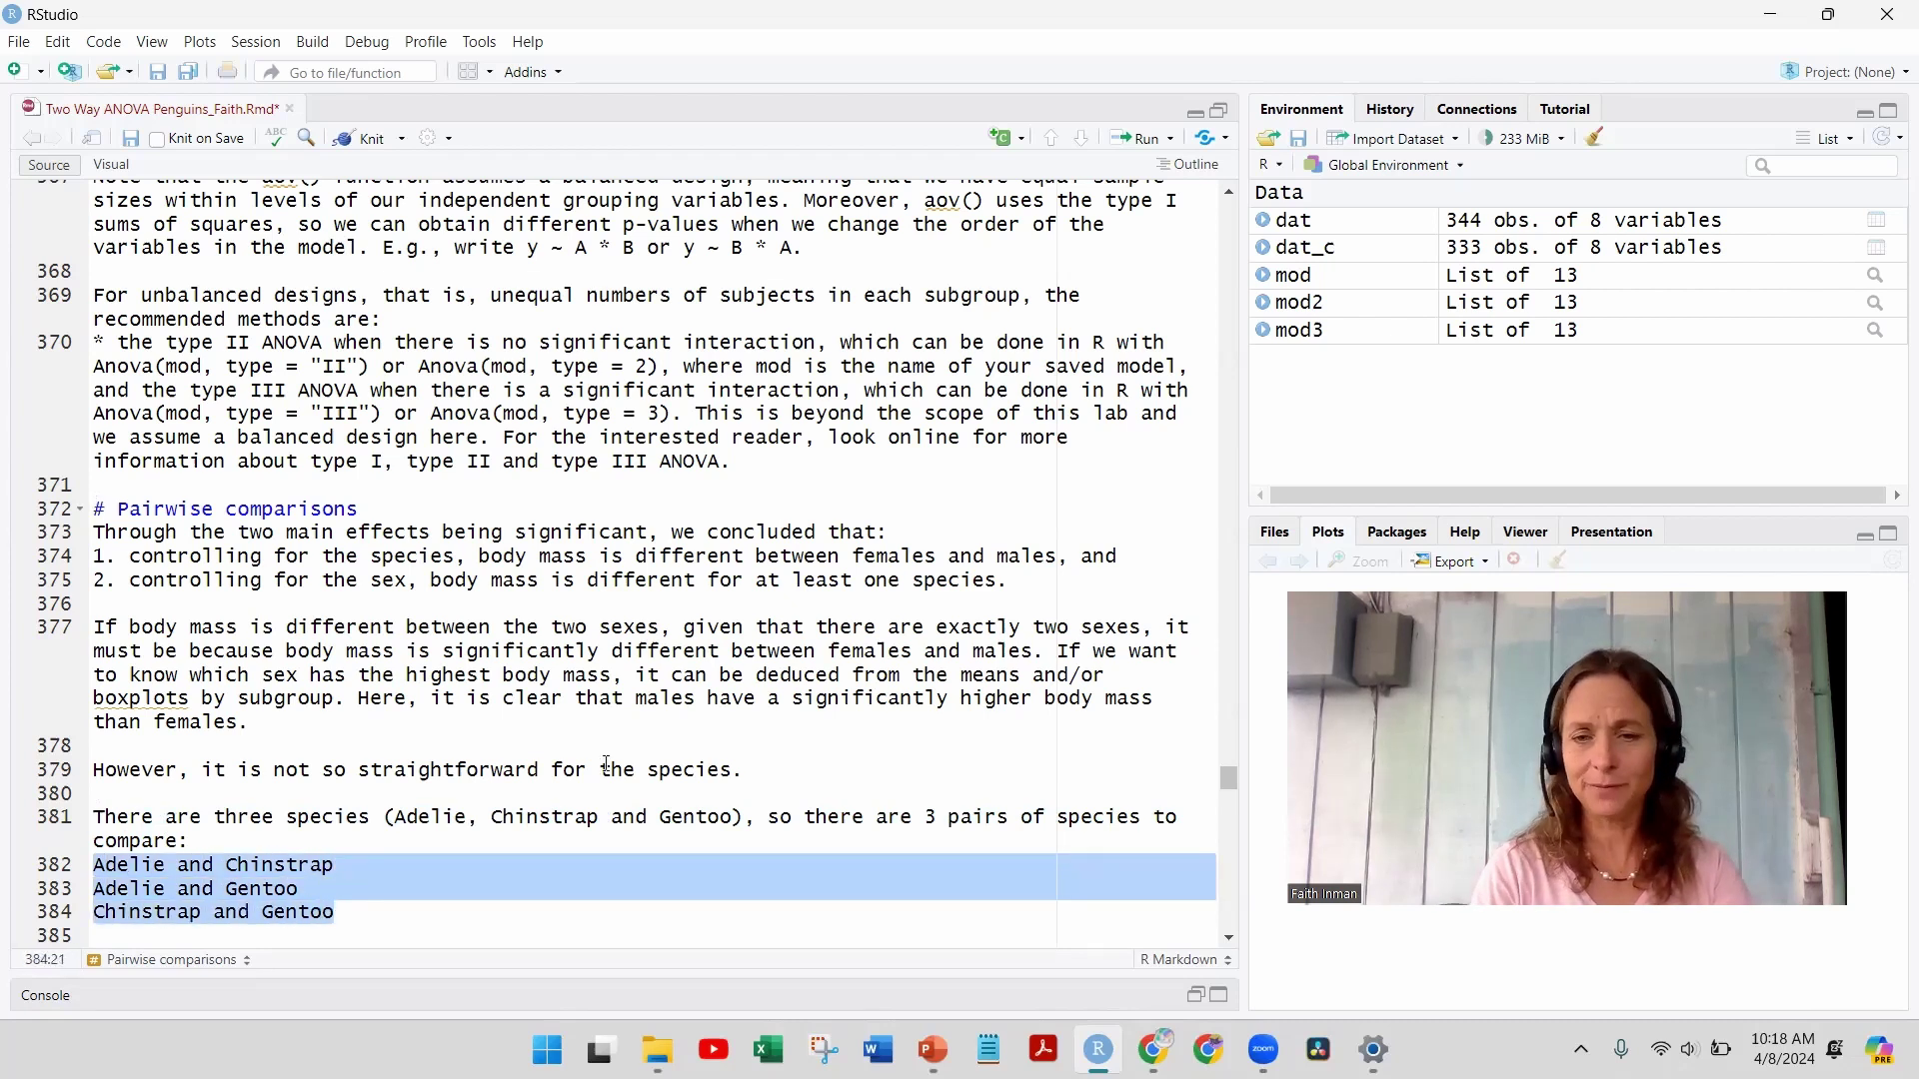
Step: Read the first sentence of line 386, about which species differs in body mass, by selecting its text from the line start
left_click(1228, 936)
scroll(305, 472, "down", 5)
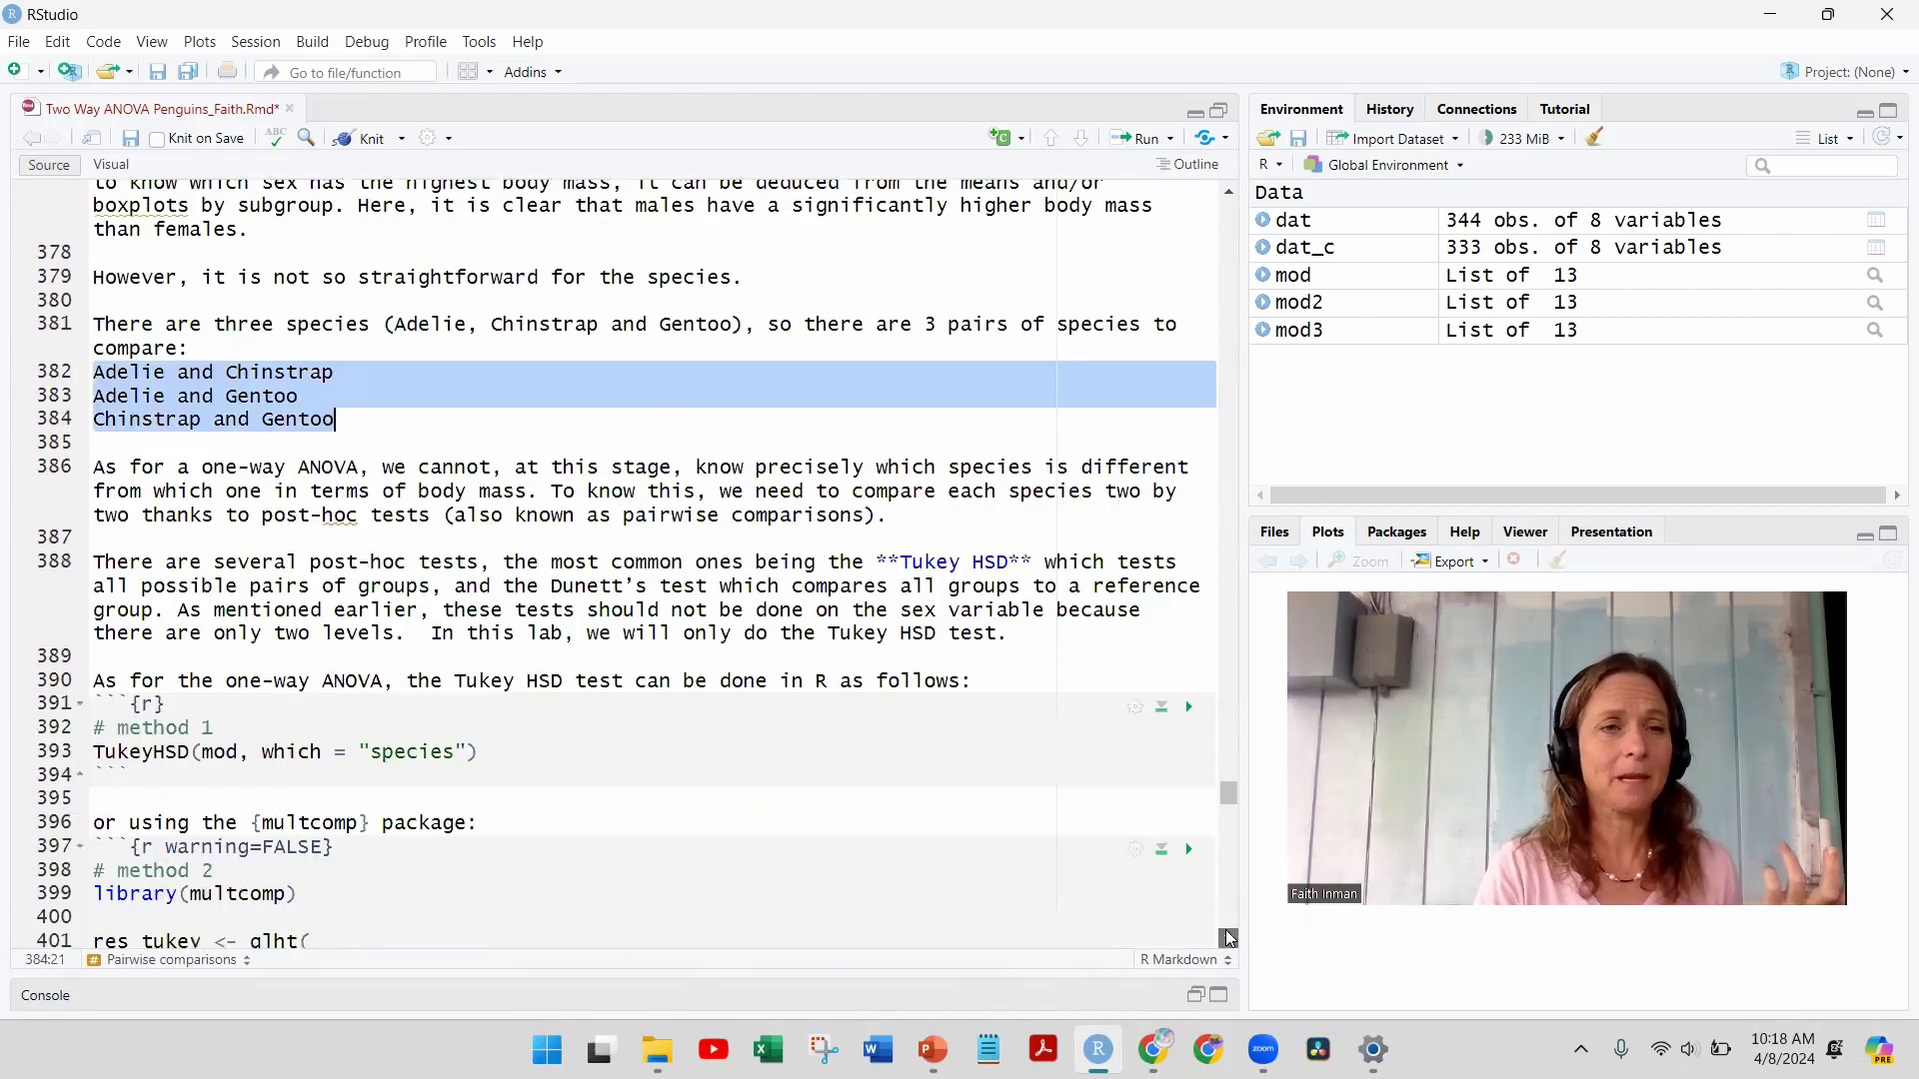
scroll(306, 471, "down", 1)
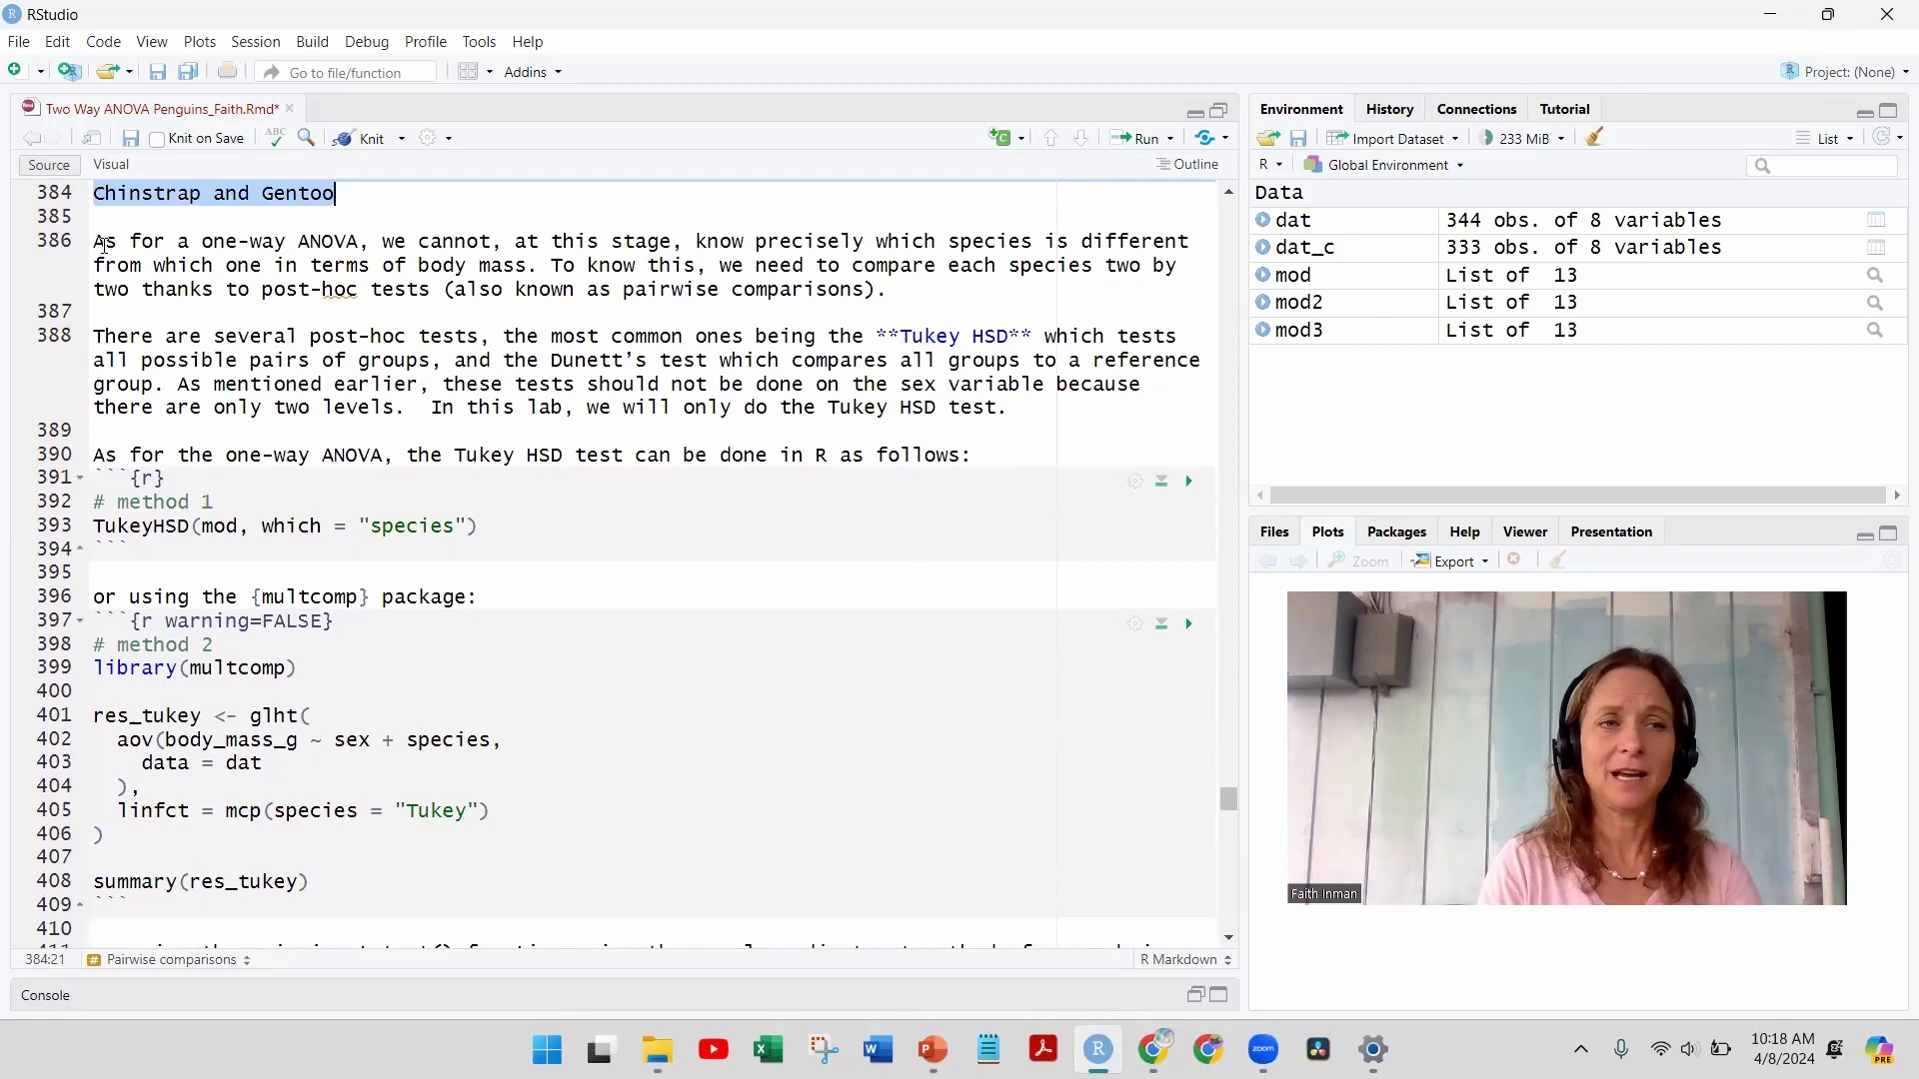
key("Down")
scroll(104, 245, "up", 1)
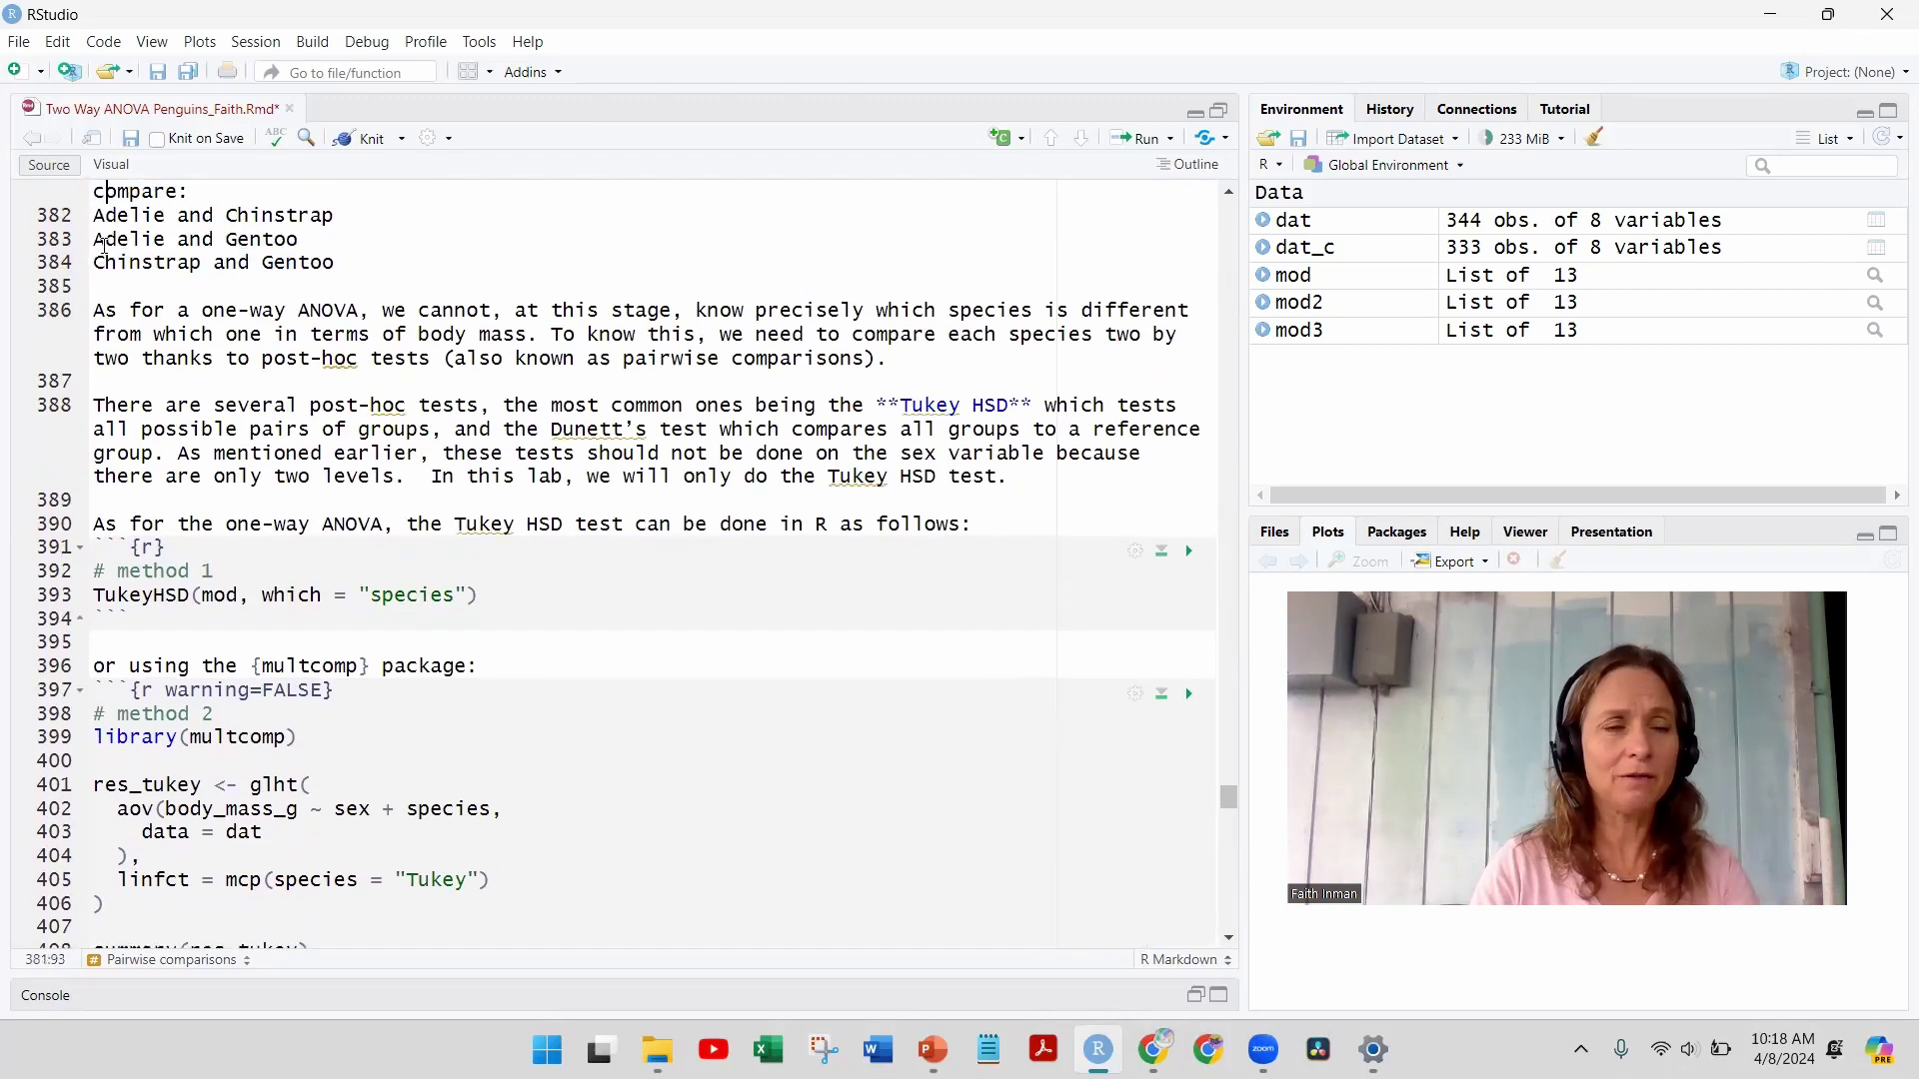
key("Down")
key("shift+Right")
key("shift+Right")
key("shift+Right")
key("shift+Right")
key("shift+Right")
key("shift+Right")
key("shift+Right")
key("shift+Right")
key("shift+Right")
key("shift+Right")
key("shift+Right")
key("shift+Right")
key("shift+Right")
key("shift+Right")
key("shift+Right")
key("shift+Right")
key("shift+Right")
key("shift+Right")
key("shift+Right")
key("shift+Right")
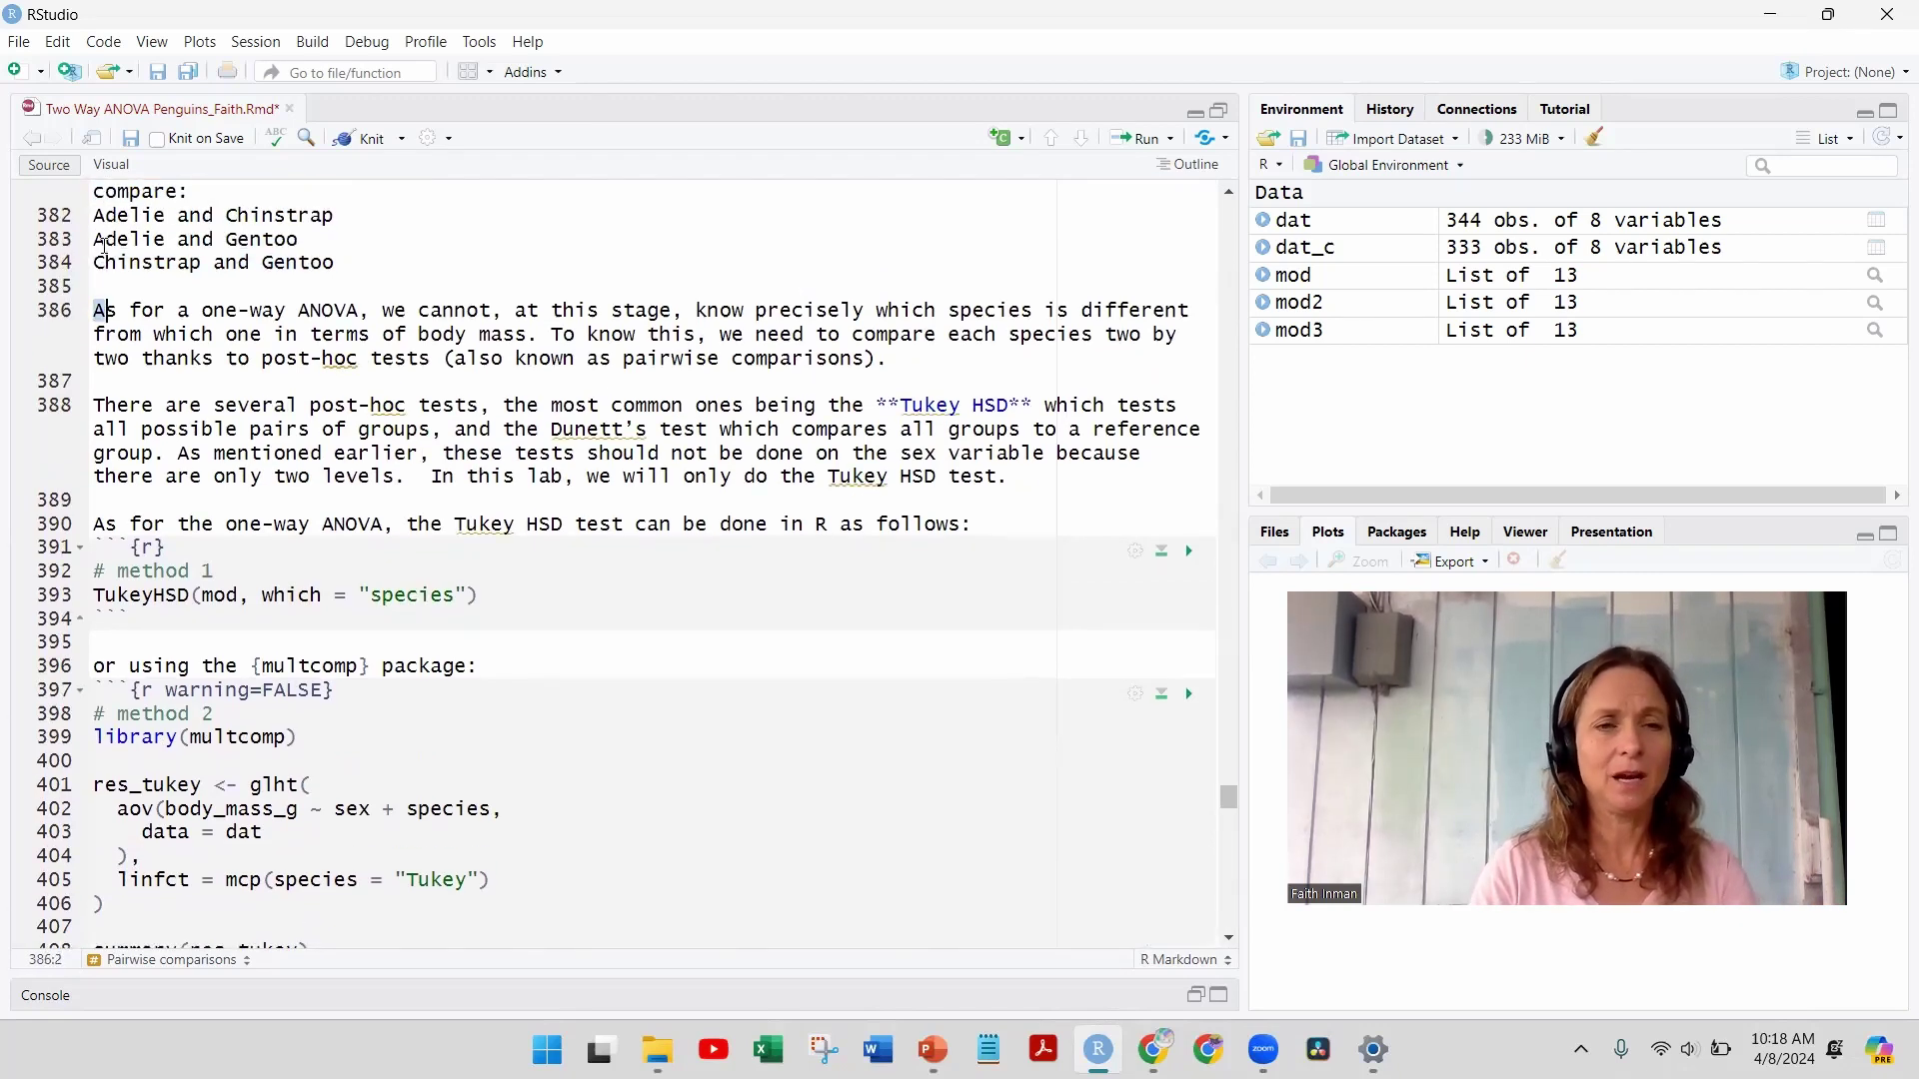
key("shift+Right")
key("shift+Right")
key("shift+Right")
key("shift+Right")
key("shift+Right")
key("shift+Right")
key("shift+Right")
key("shift+Right")
key("shift+Right")
key("shift+Right")
key("shift+Right")
key("shift+Right")
key("shift+Right")
key("shift+Right")
key("shift+Right")
key("shift+Right")
key("shift+Right")
key("shift+Right")
key("shift+Right")
key("shift+Right")
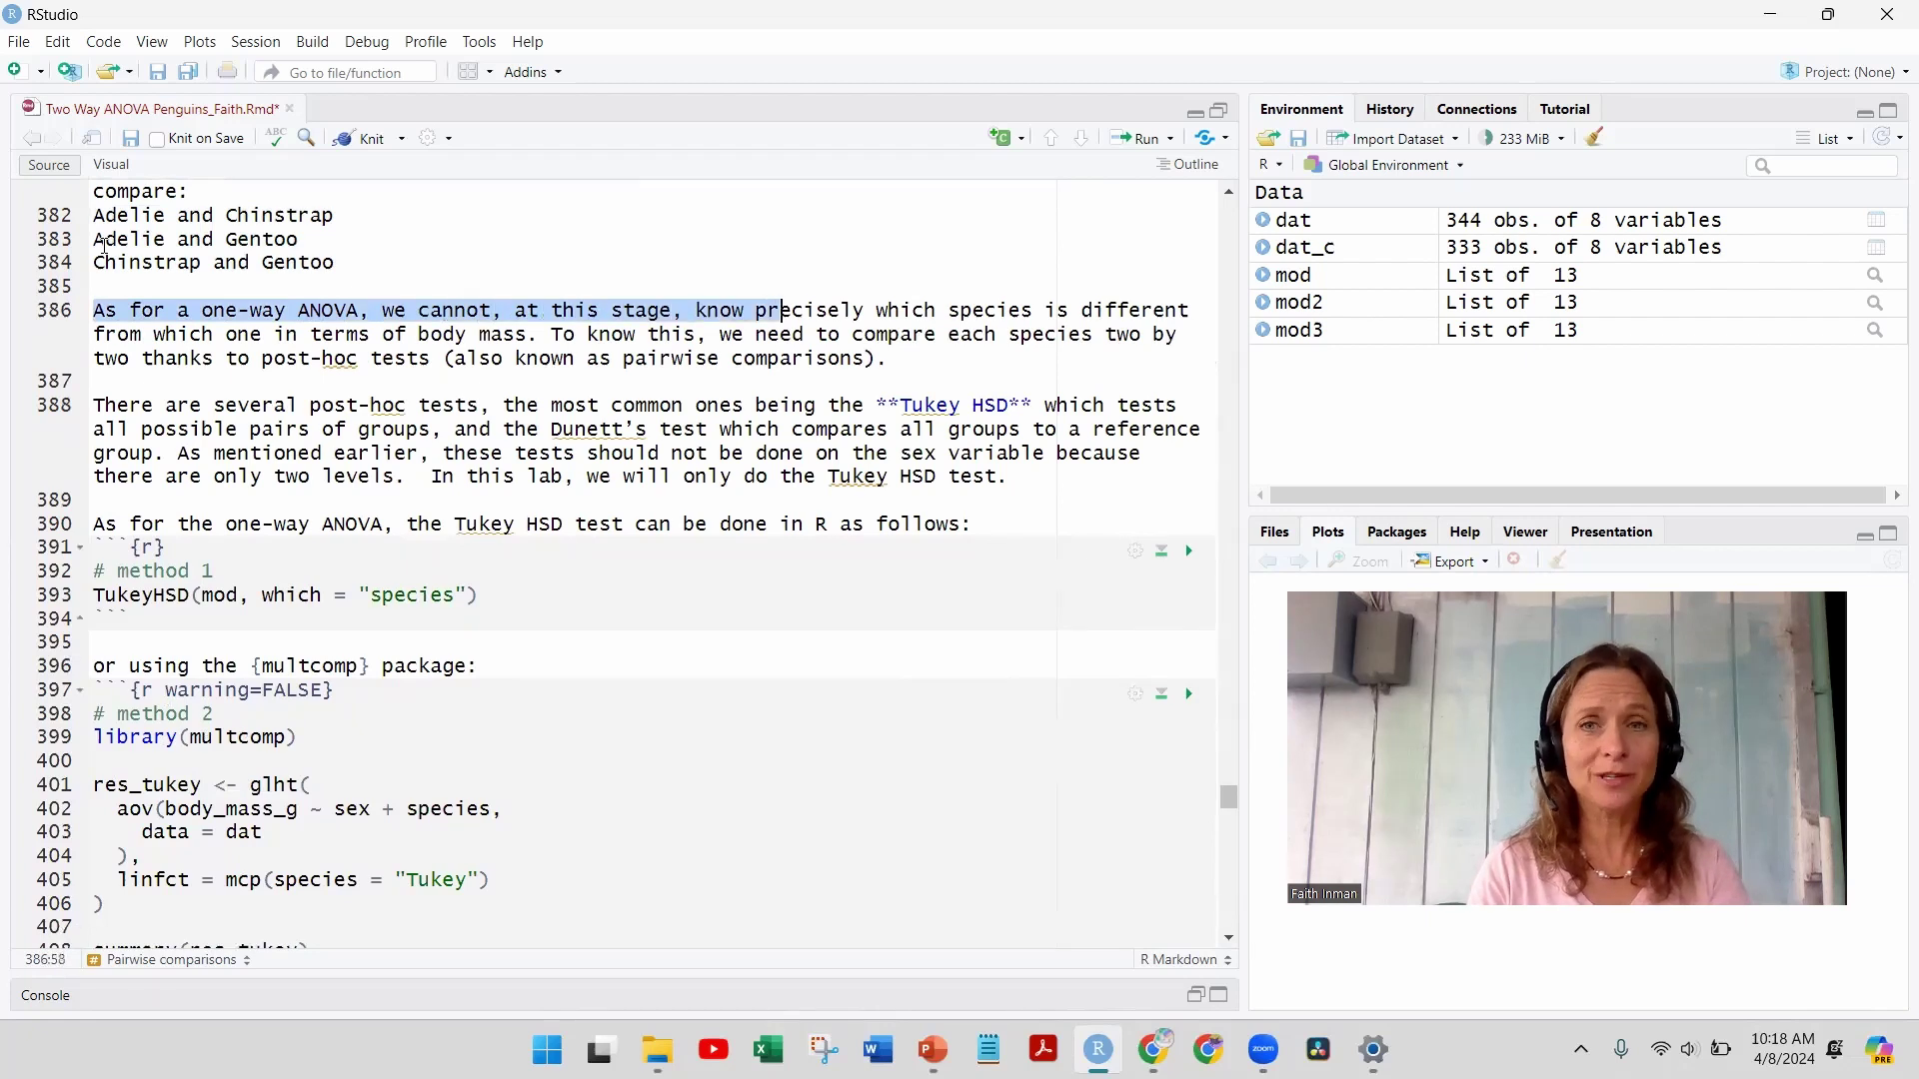
key("shift+Right")
key("shift+Right")
key("shift+Right")
key("shift+Right")
key("shift+Right")
key("shift+Right")
key("shift+Right")
key("shift+Right")
key("shift+Right")
key("shift+Right")
key("shift+Right")
key("shift+Right")
key("shift+Right")
key("shift+Right")
key("shift+Right")
key("shift+Right")
key("shift+Right")
key("shift+Right")
key("shift+Right")
key("shift+Right")
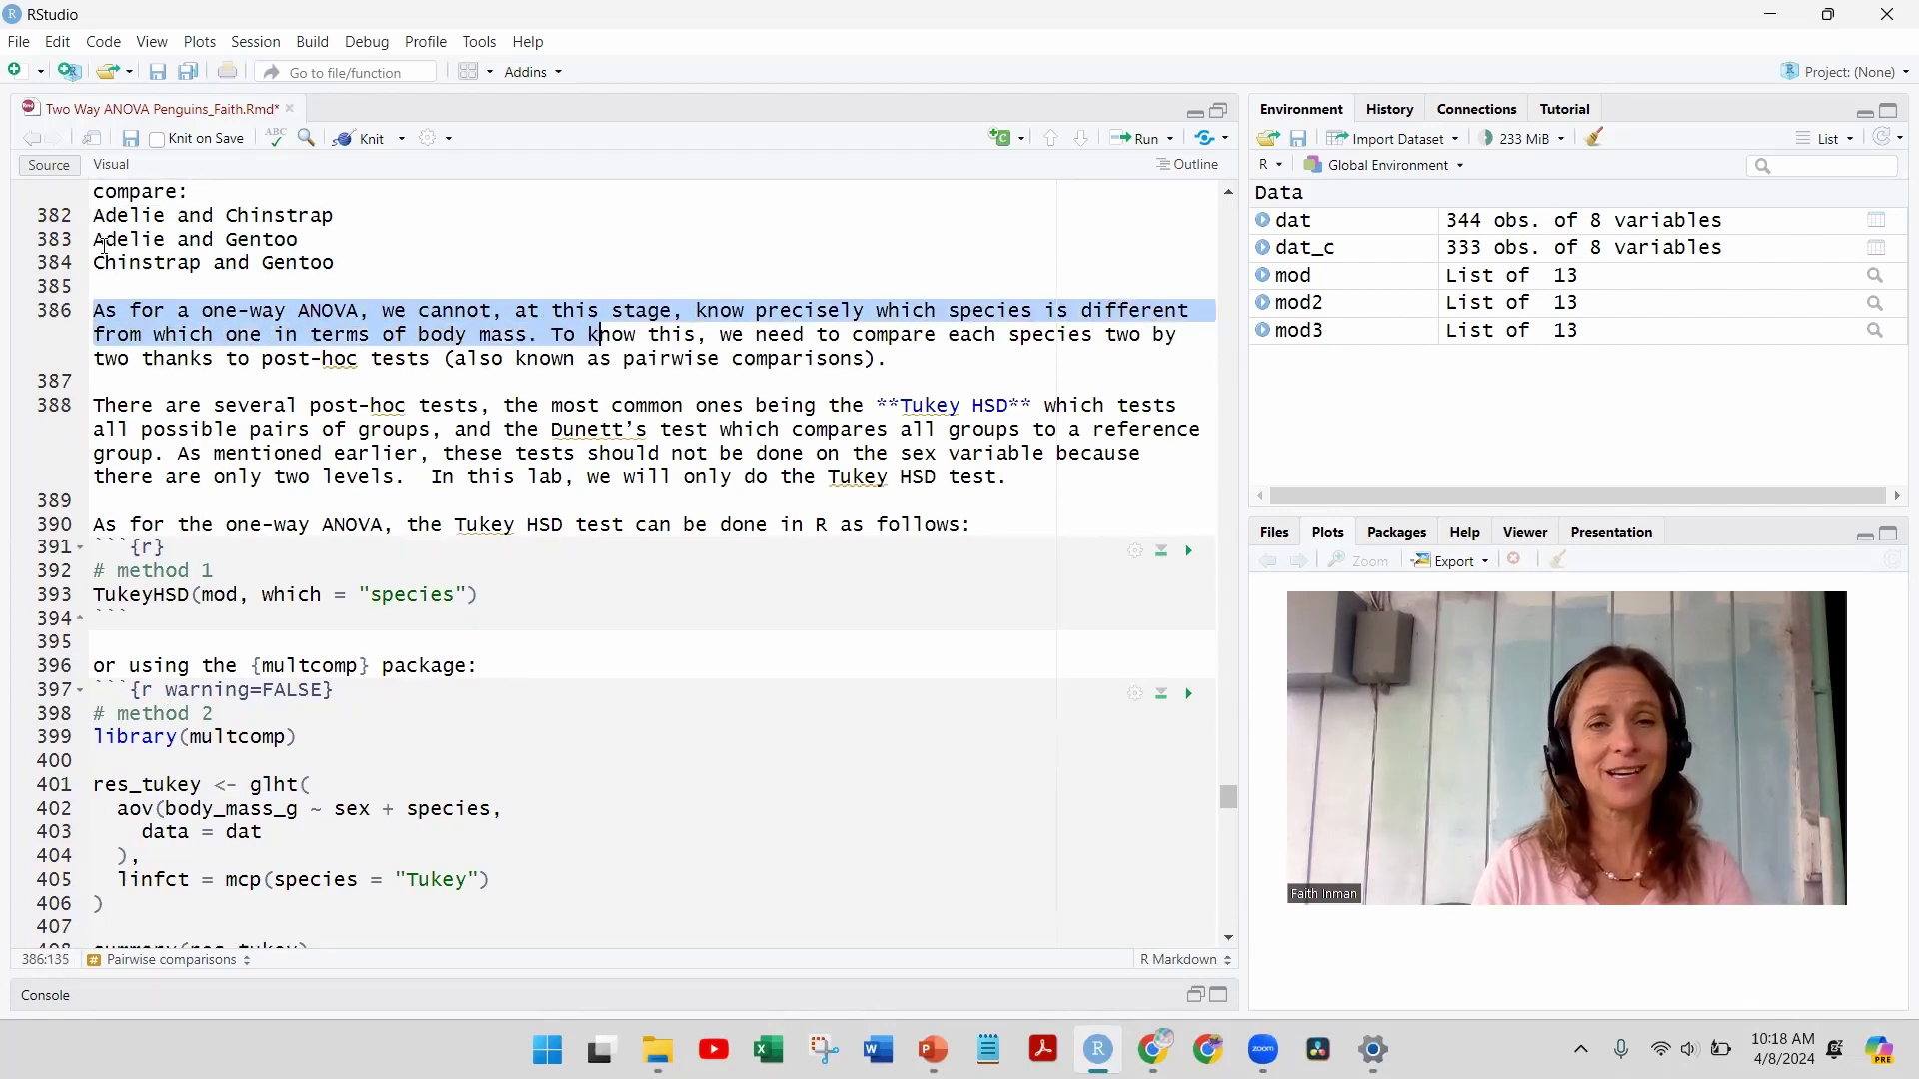
Step: Read the rest of line 386, about comparing species two by two with post-hoc tests, by extending the text selection to the paragraph's end
key("shift+Right")
key("shift+Right")
key("shift+Right")
key("shift+Right")
key("shift+Right")
key("shift+Right")
key("shift+Right")
key("shift+Right")
key("shift+Right")
key("shift+Right")
key("shift+Right")
key("shift+Right")
key("shift+Right")
key("shift+Right")
key("shift+Right")
key("shift+Right")
key("shift+Right")
key("shift+Right")
key("shift+Right")
key("shift+Right")
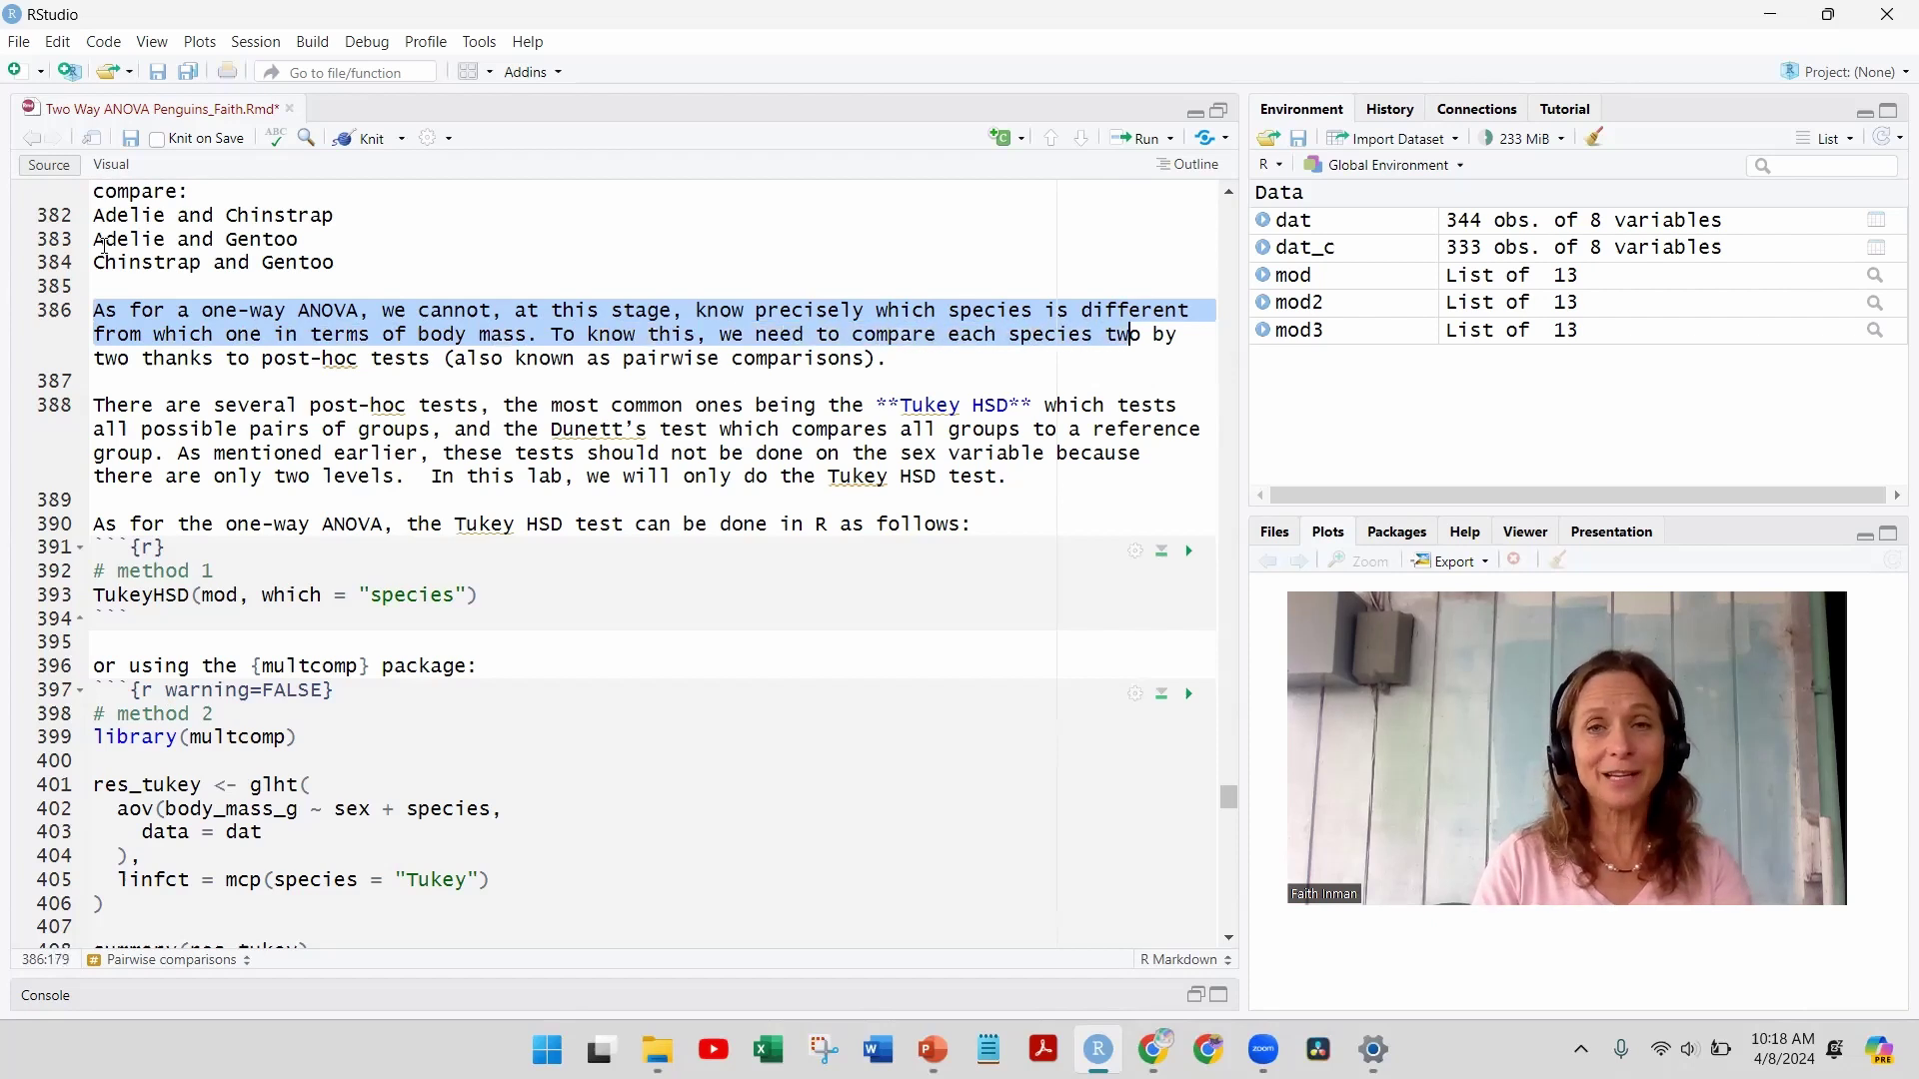
key("shift+Right")
key("shift+Right")
key("shift+Right")
key("shift+Right")
key("shift+Right")
key("shift+Right")
key("shift+Right")
key("shift+Right")
key("shift+Right")
key("shift+Right")
key("shift+Right")
key("shift+Right")
key("shift+Right")
key("shift+Right")
key("shift+Right")
key("shift+Right")
key("shift+Right")
key("shift+Right")
key("shift+Right")
key("shift+Right")
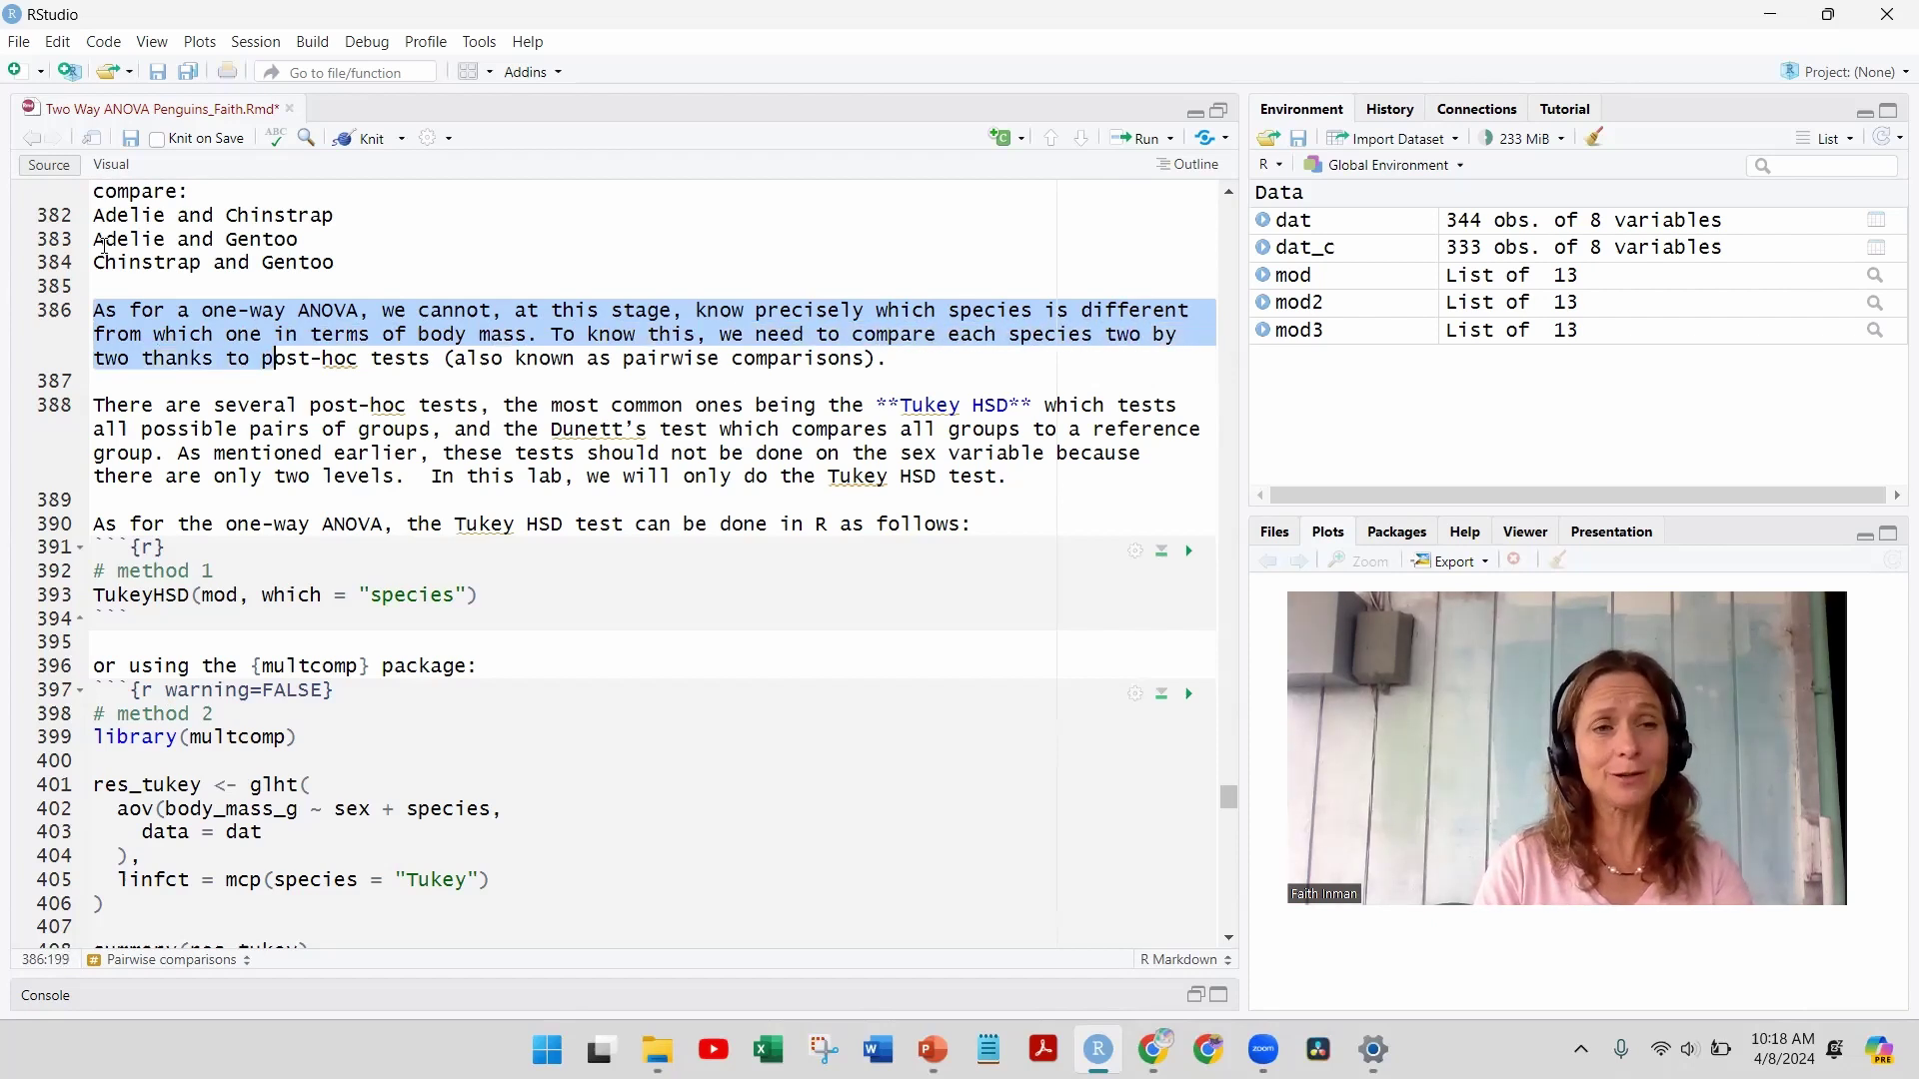
key("shift+Right")
key("shift+Right")
key("shift+Right")
key("shift+Right")
key("shift+Right")
key("shift+Right")
key("shift+Right")
key("shift+Right")
key("shift+Right")
key("shift+Right")
key("shift+Right")
key("shift+Right")
key("shift+Right")
key("shift+Right")
key("shift+Right")
key("shift+Right")
key("shift+Right")
key("shift+Right")
key("shift+Right")
key("shift+Right")
key("shift+Right")
key("shift+Right")
key("shift+Right")
key("shift+Right")
key("shift+Right")
key("shift+Right")
key("shift+Right")
key("shift+Right")
key("shift+Right")
key("shift+Right")
key("shift+Right")
key("shift+Right")
key("shift+Right")
key("shift+Right")
key("shift+Right")
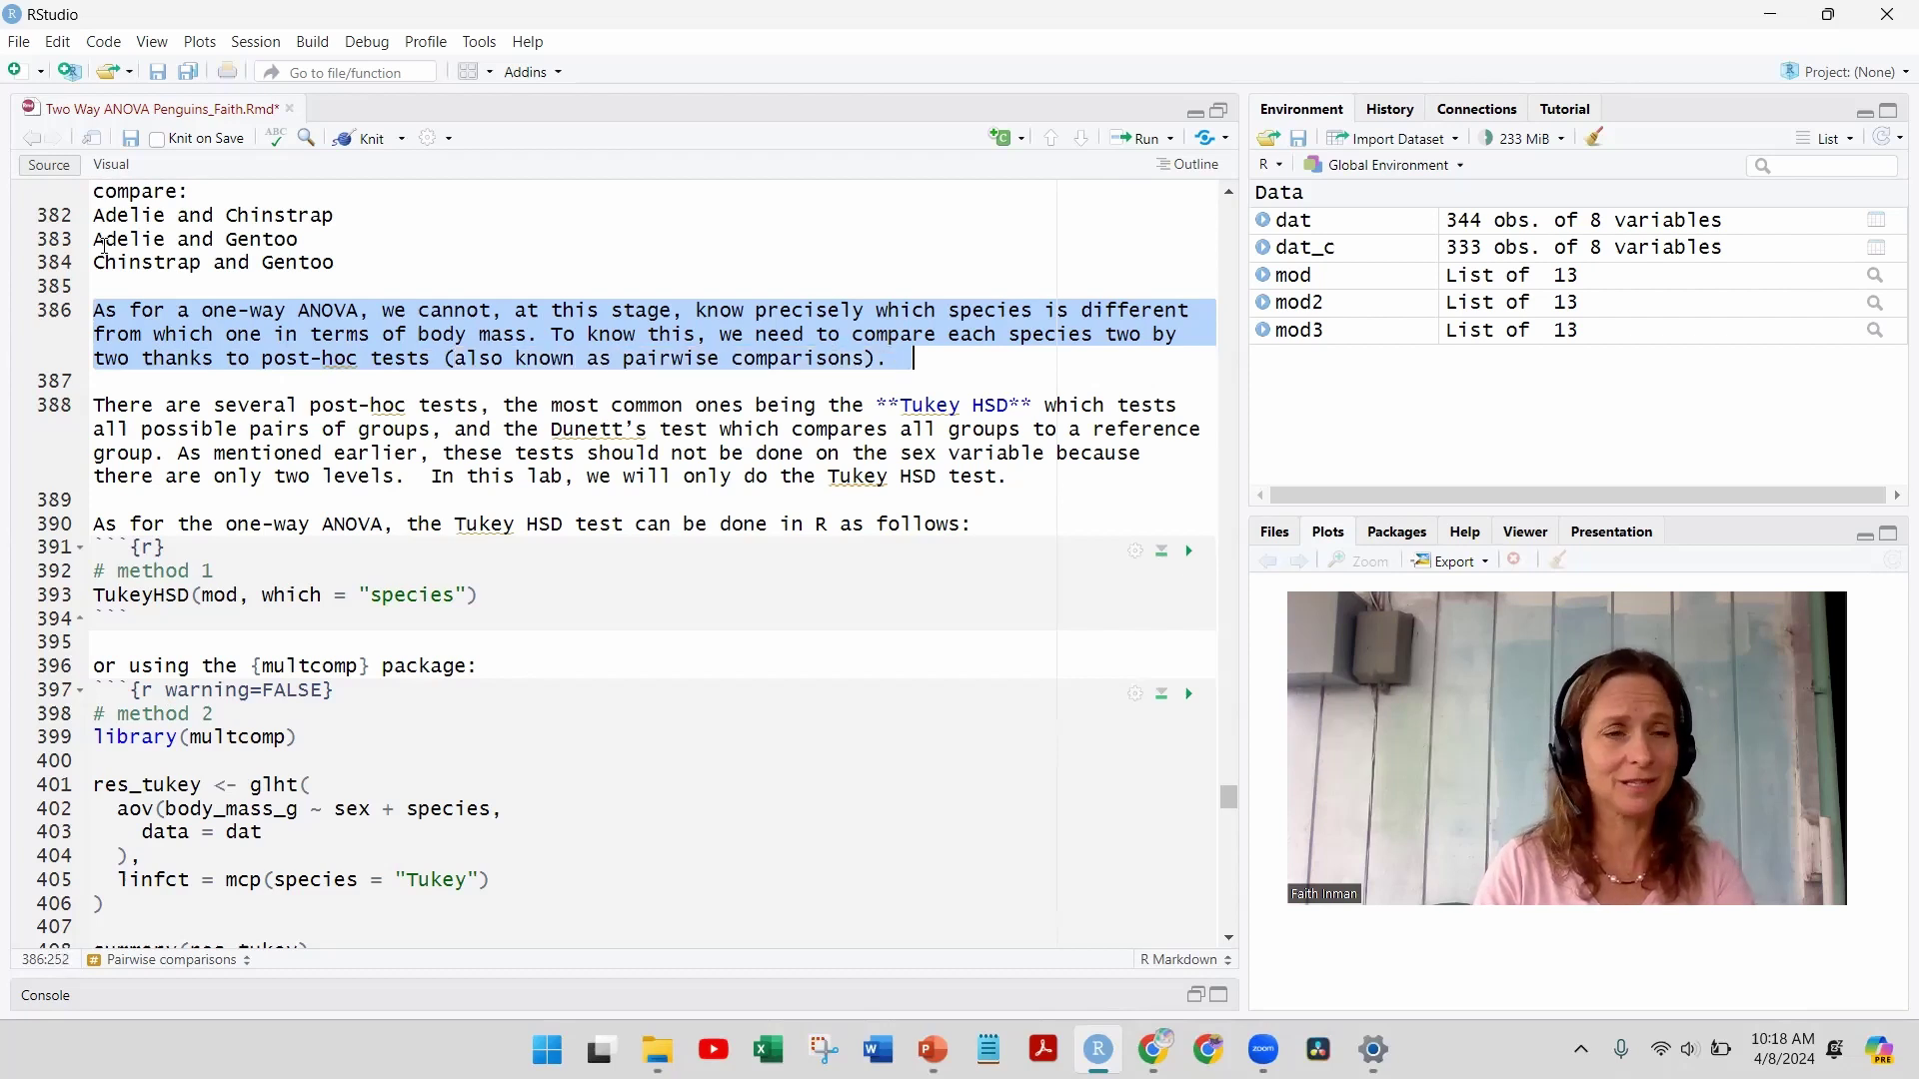
Step: Read the opening of line 388, about the Tukey HSD testing all possible pairs of groups, by selecting its text from the line start
key("Right")
key("Down")
key("shift+Right")
key("shift+Right")
key("shift+Right")
key("shift+Right")
key("shift+Right")
key("shift+Right")
key("shift+Right")
key("shift+Right")
key("shift+Right")
key("shift+Right")
key("shift+Right")
key("shift+Right")
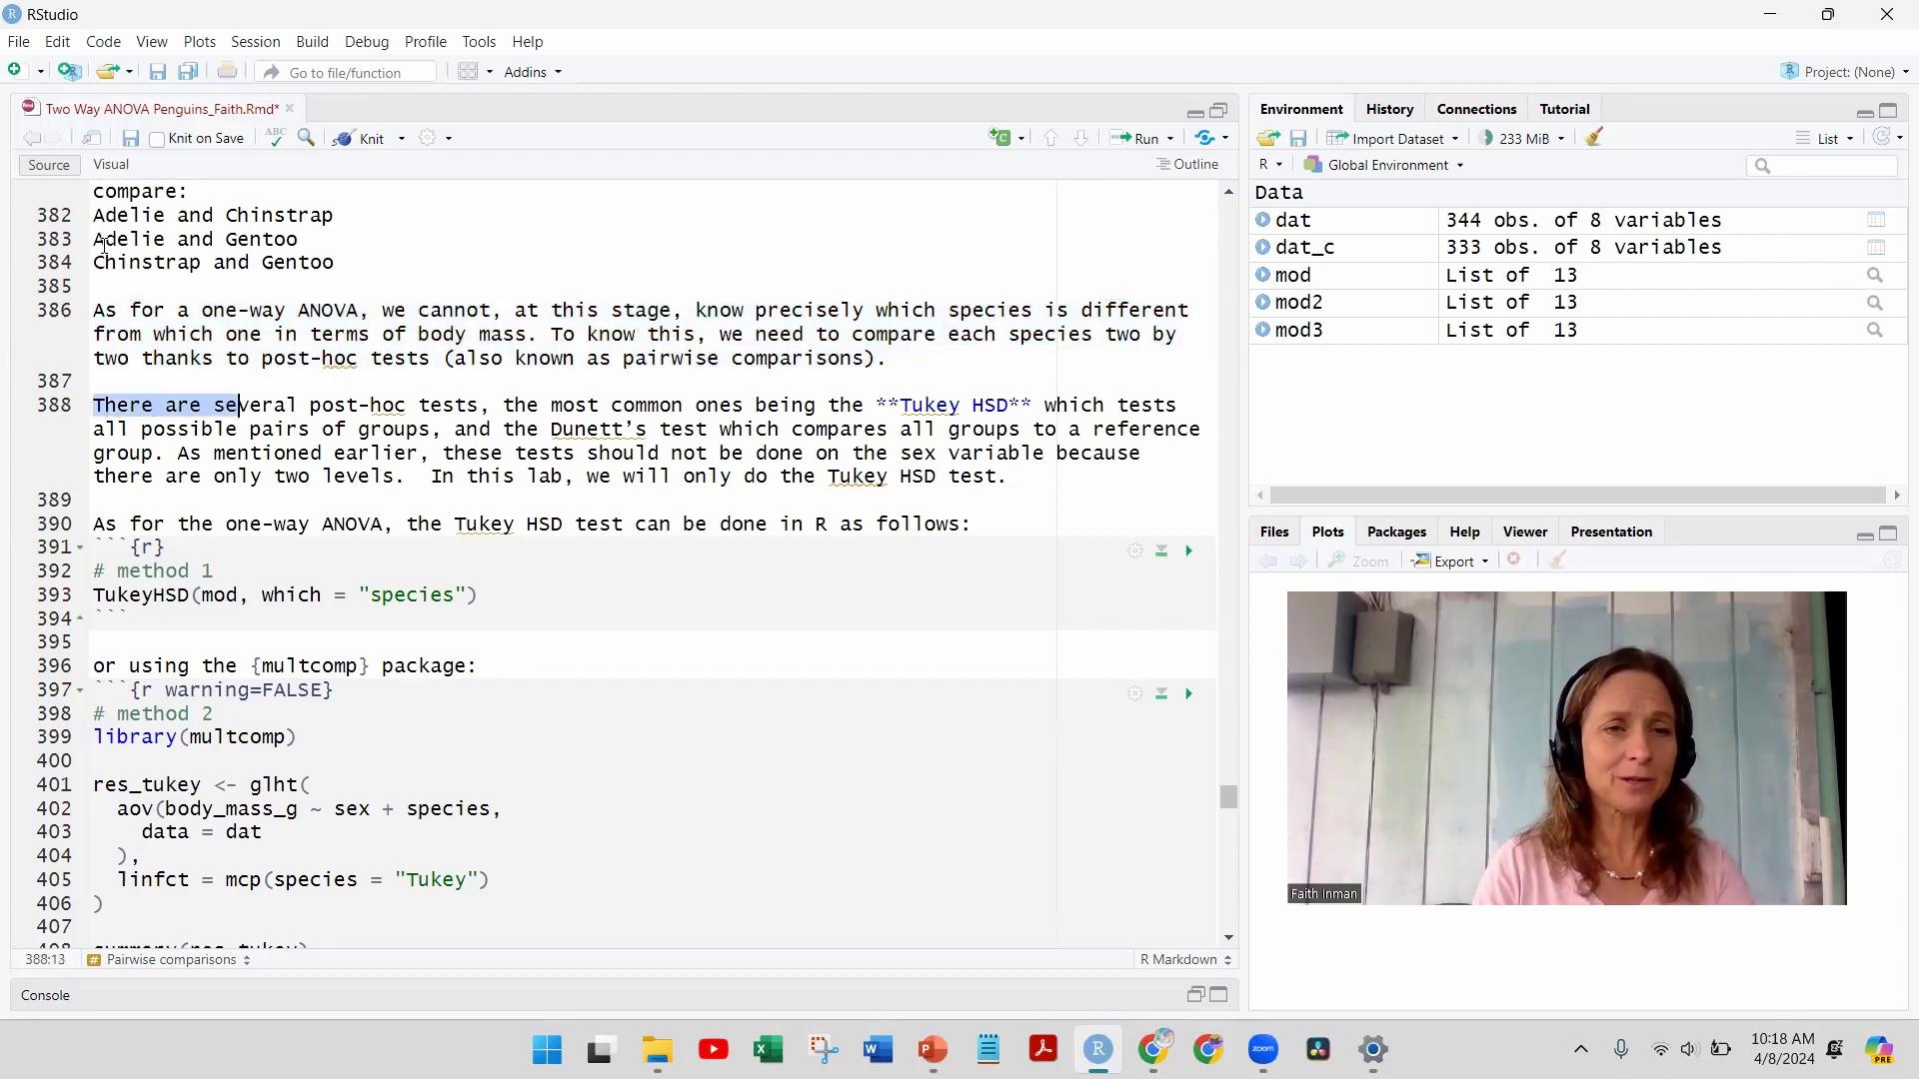
key("shift+Right")
key("shift+Right")
key("shift+Right")
key("shift+Right")
key("shift+Right")
key("shift+Right")
key("shift+Right")
key("shift+Right")
key("shift+Right")
key("shift+Right")
key("shift+Right")
key("shift+Right")
key("shift+Right")
key("shift+Right")
key("shift+Right")
key("shift+Right")
key("shift+Right")
key("shift+Right")
key("shift+Right")
key("shift+Right")
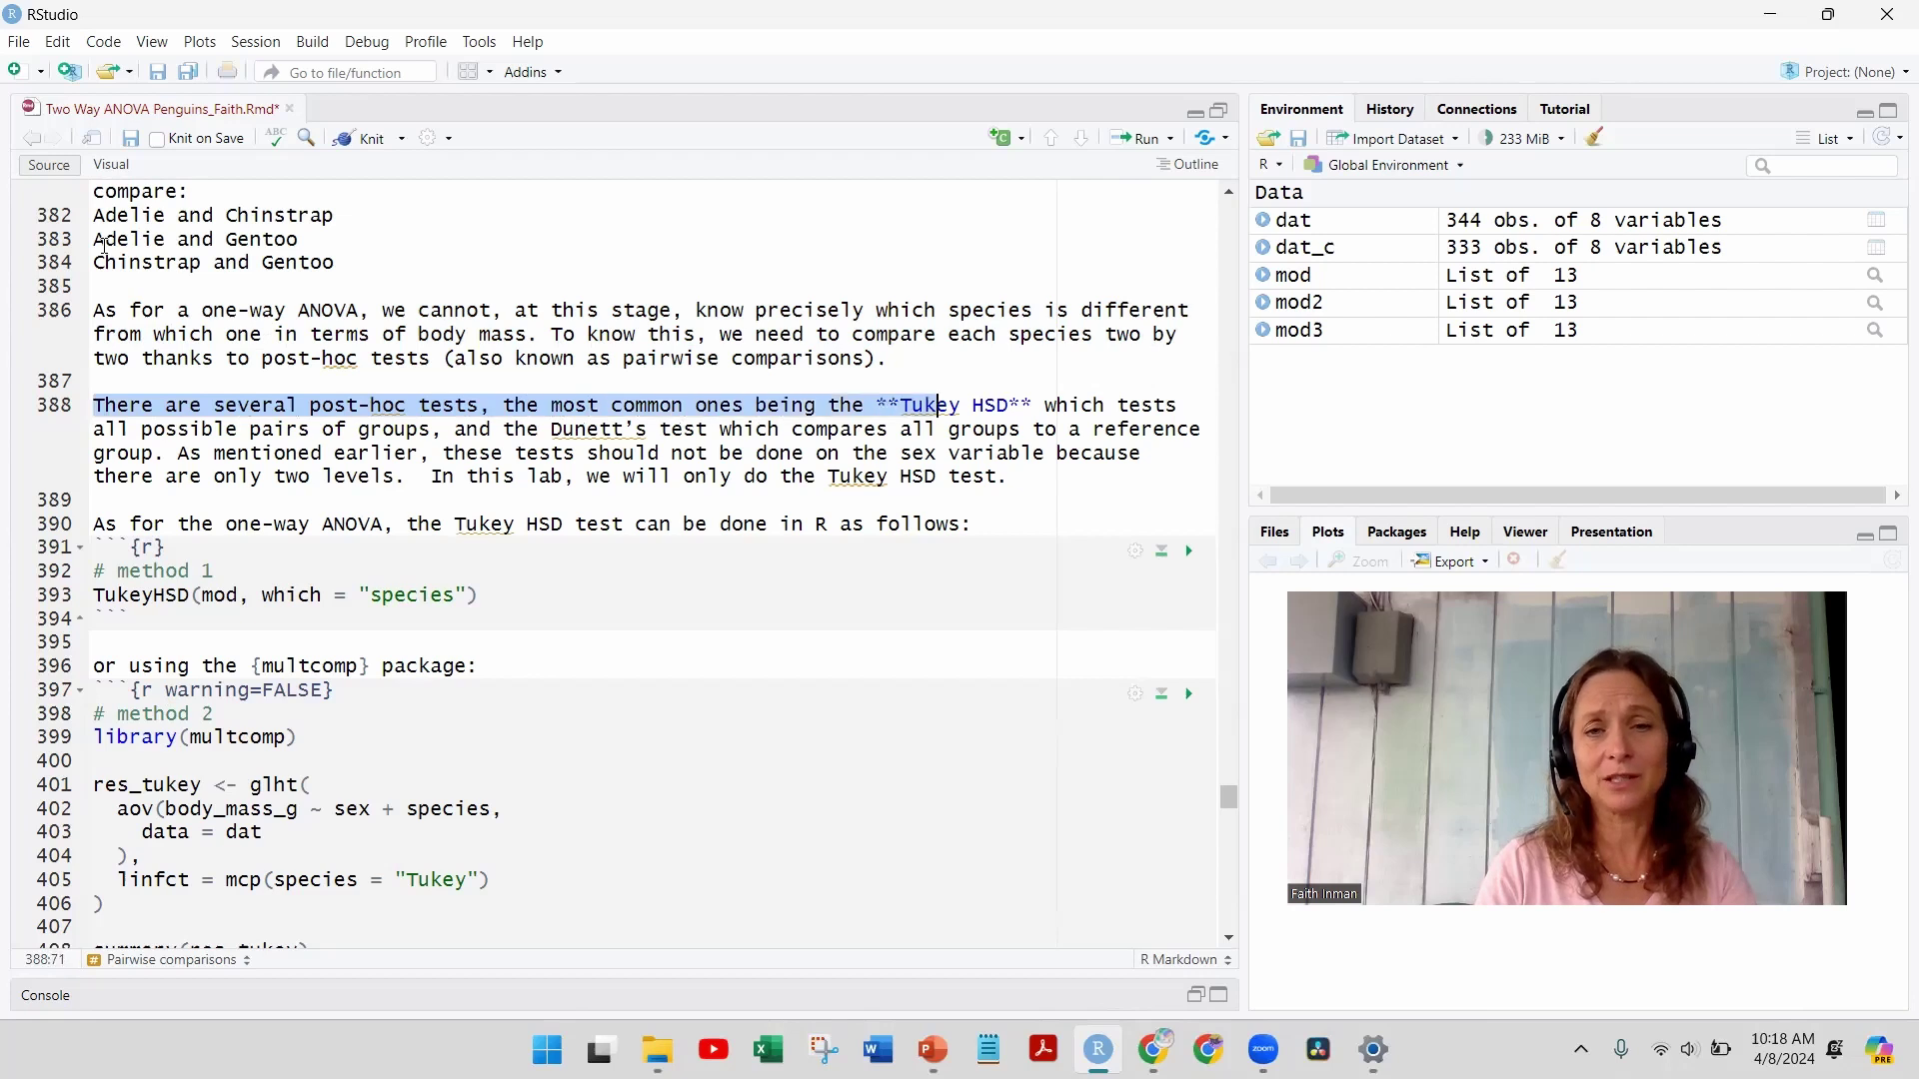
key("shift+Right")
key("shift+Right")
key("shift+Right")
key("shift+Right")
key("shift+Right")
key("shift+Right")
key("shift+Right")
key("shift+Right")
key("shift+Right")
key("shift+Right")
key("shift+Right")
key("shift+Right")
key("shift+Right")
key("shift+Right")
key("shift+Right")
key("shift+Right")
key("shift+Right")
key("shift+Right")
key("shift+Right")
key("shift+Right")
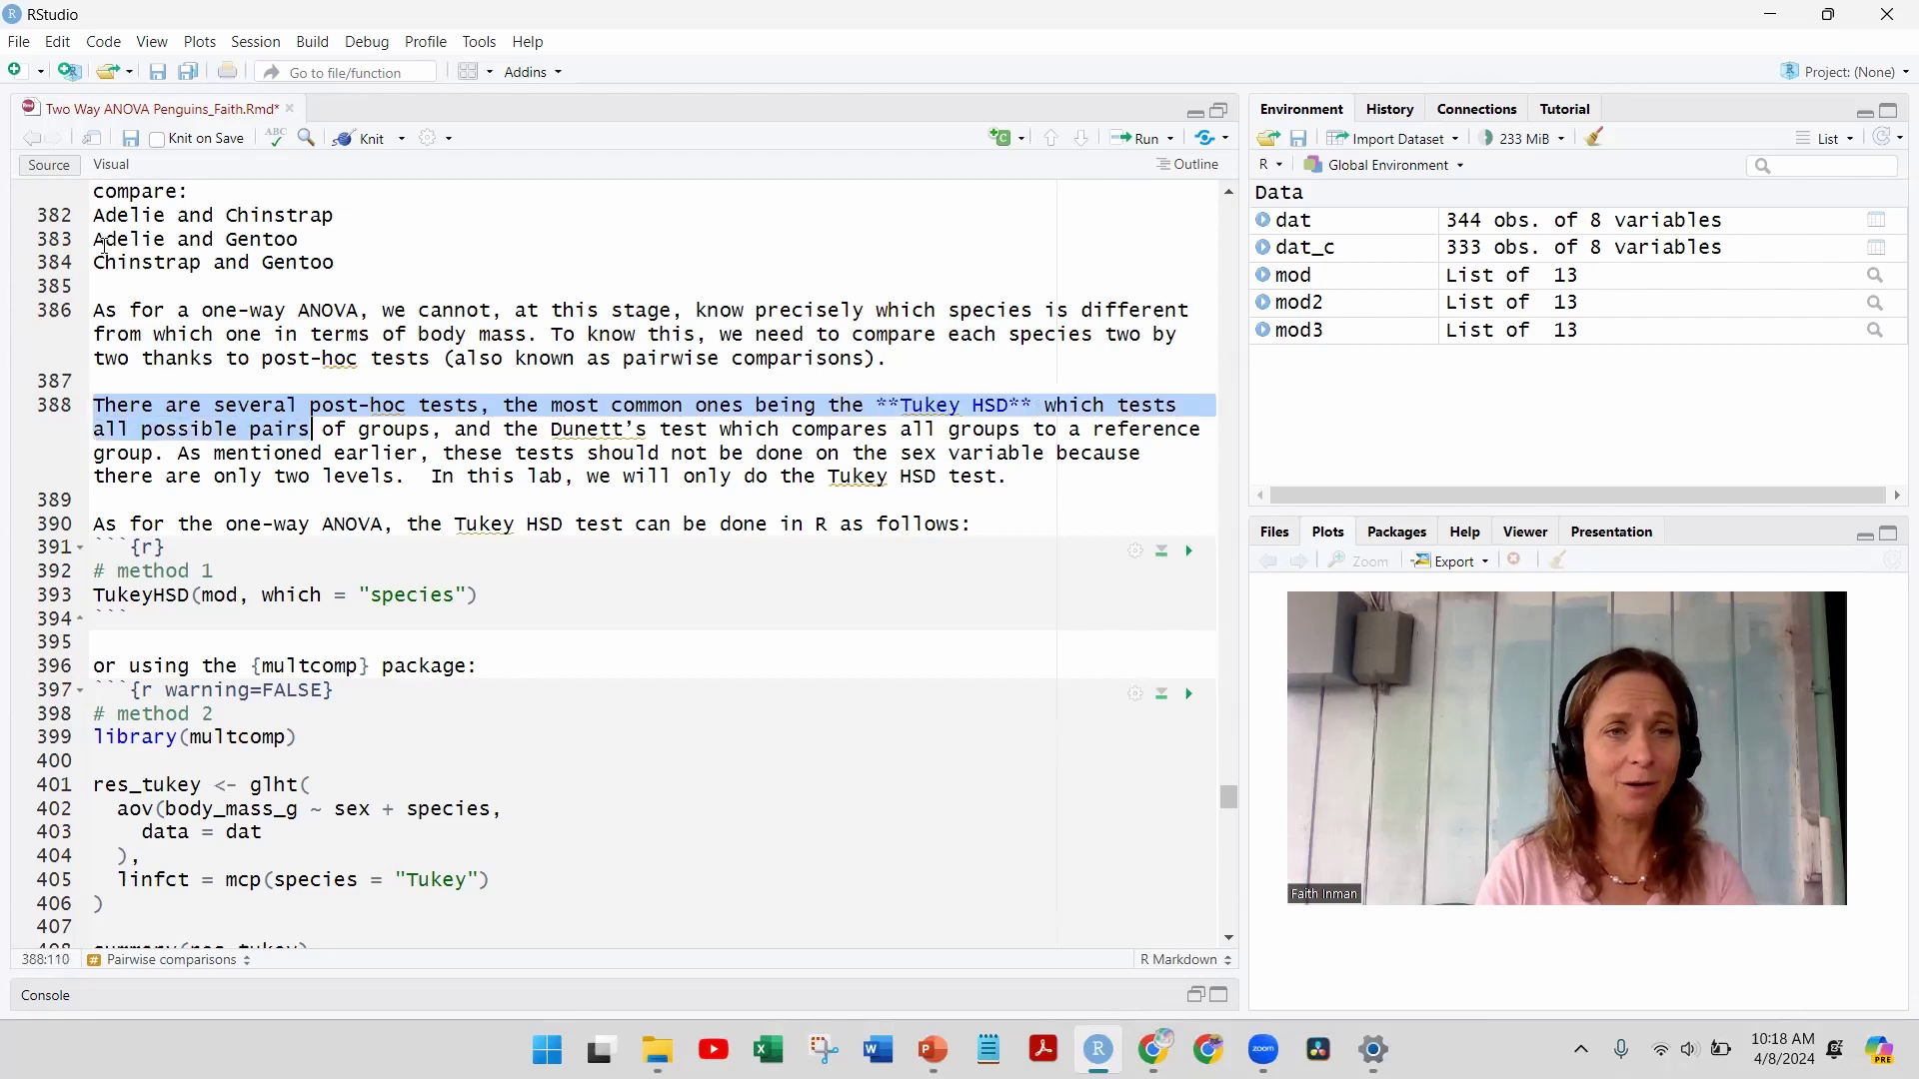
key("shift+Right")
key("shift+Right")
key("shift+Right")
key("shift+Right")
key("shift+Right")
key("shift+Right")
Step: Read the part of line 388 about the Dunett's test comparing all groups to a reference group by extending the text selection through it
key("shift+Right")
key("shift+Right")
key("shift+Right")
key("shift+Right")
key("shift+Right")
key("shift+Right")
key("shift+Right")
key("shift+Right")
key("shift+Right")
key("shift+Right")
key("shift+Right")
key("shift+Right")
key("shift+Right")
key("shift+Right")
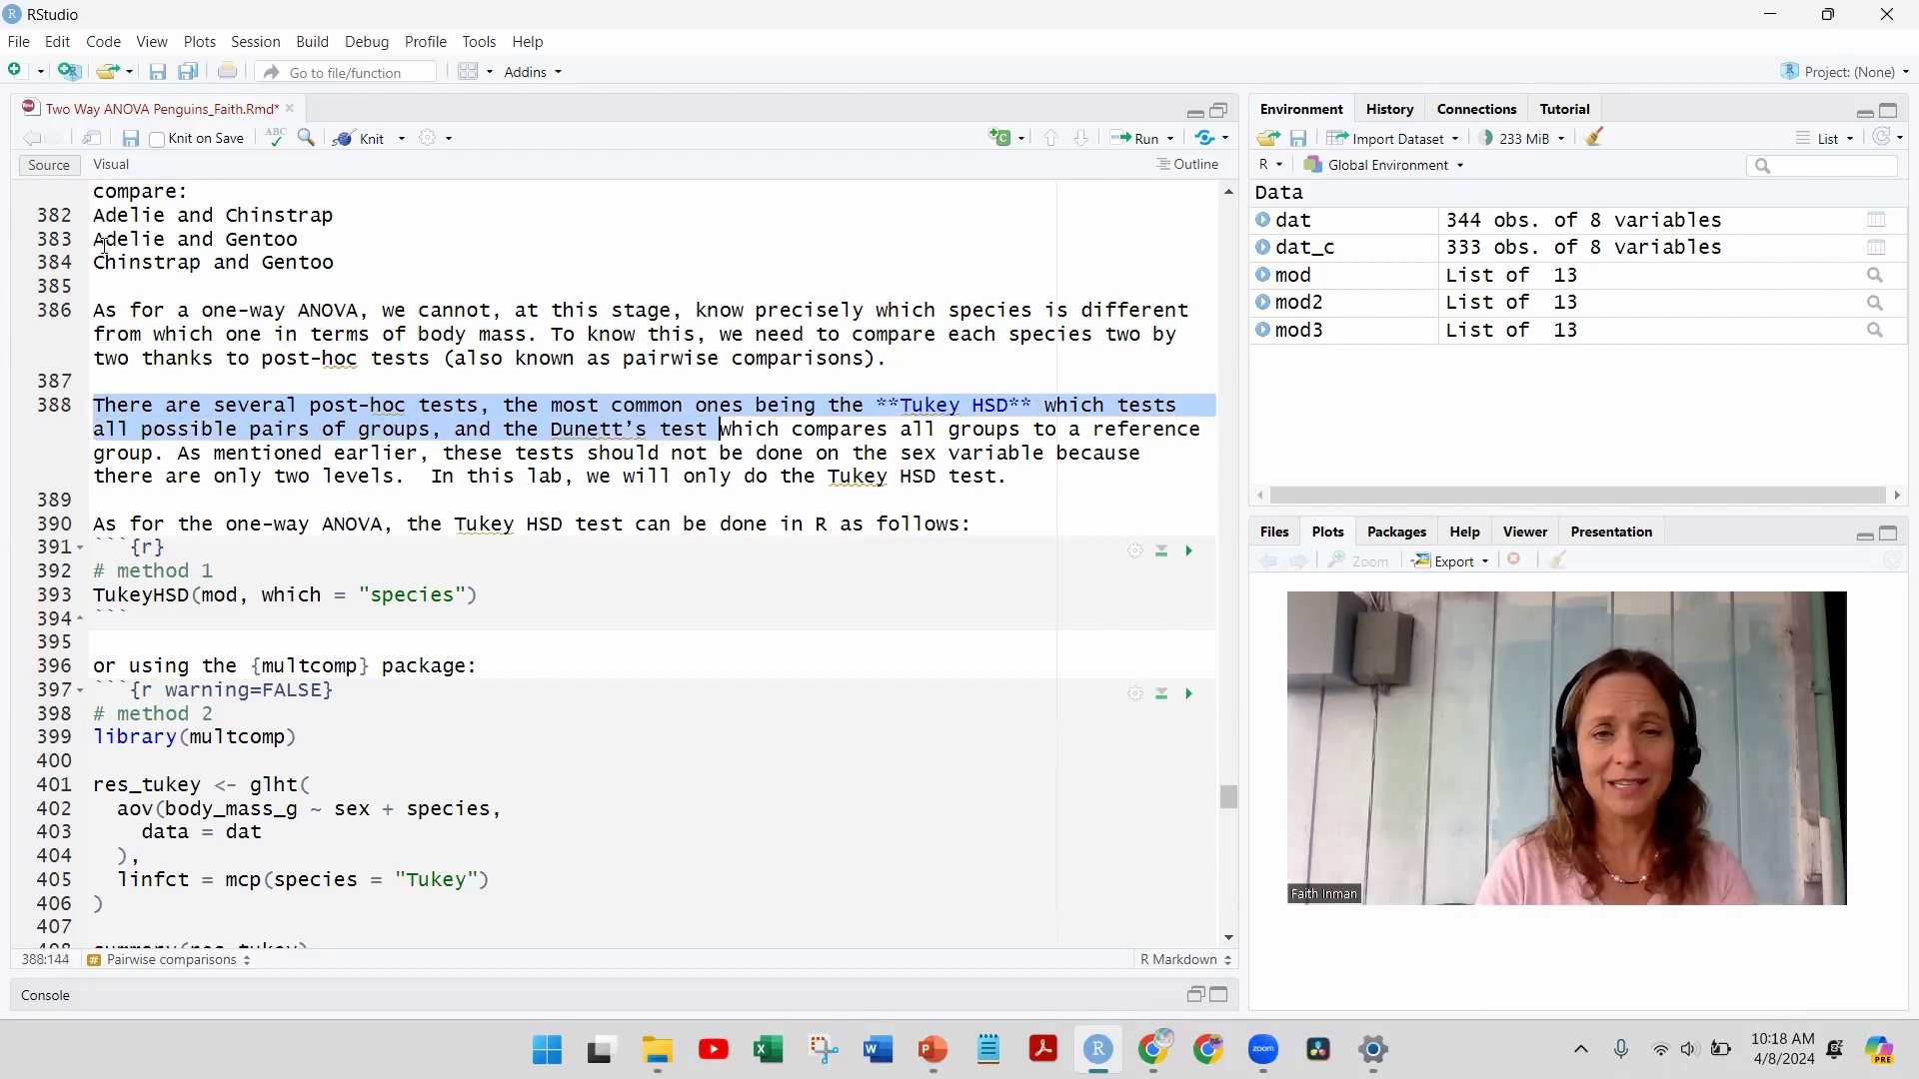
key("shift+Right")
key("shift+Right")
key("shift+Right")
key("shift+Right")
key("shift+Right")
key("shift+Right")
key("shift+Right")
key("shift+Right")
key("shift+Right")
key("shift+Right")
key("shift+Right")
key("shift+Right")
key("shift+Right")
key("shift+Right")
key("shift+Right")
key("shift+Right")
key("shift+Right")
key("shift+Right")
key("shift+Right")
key("shift+Right")
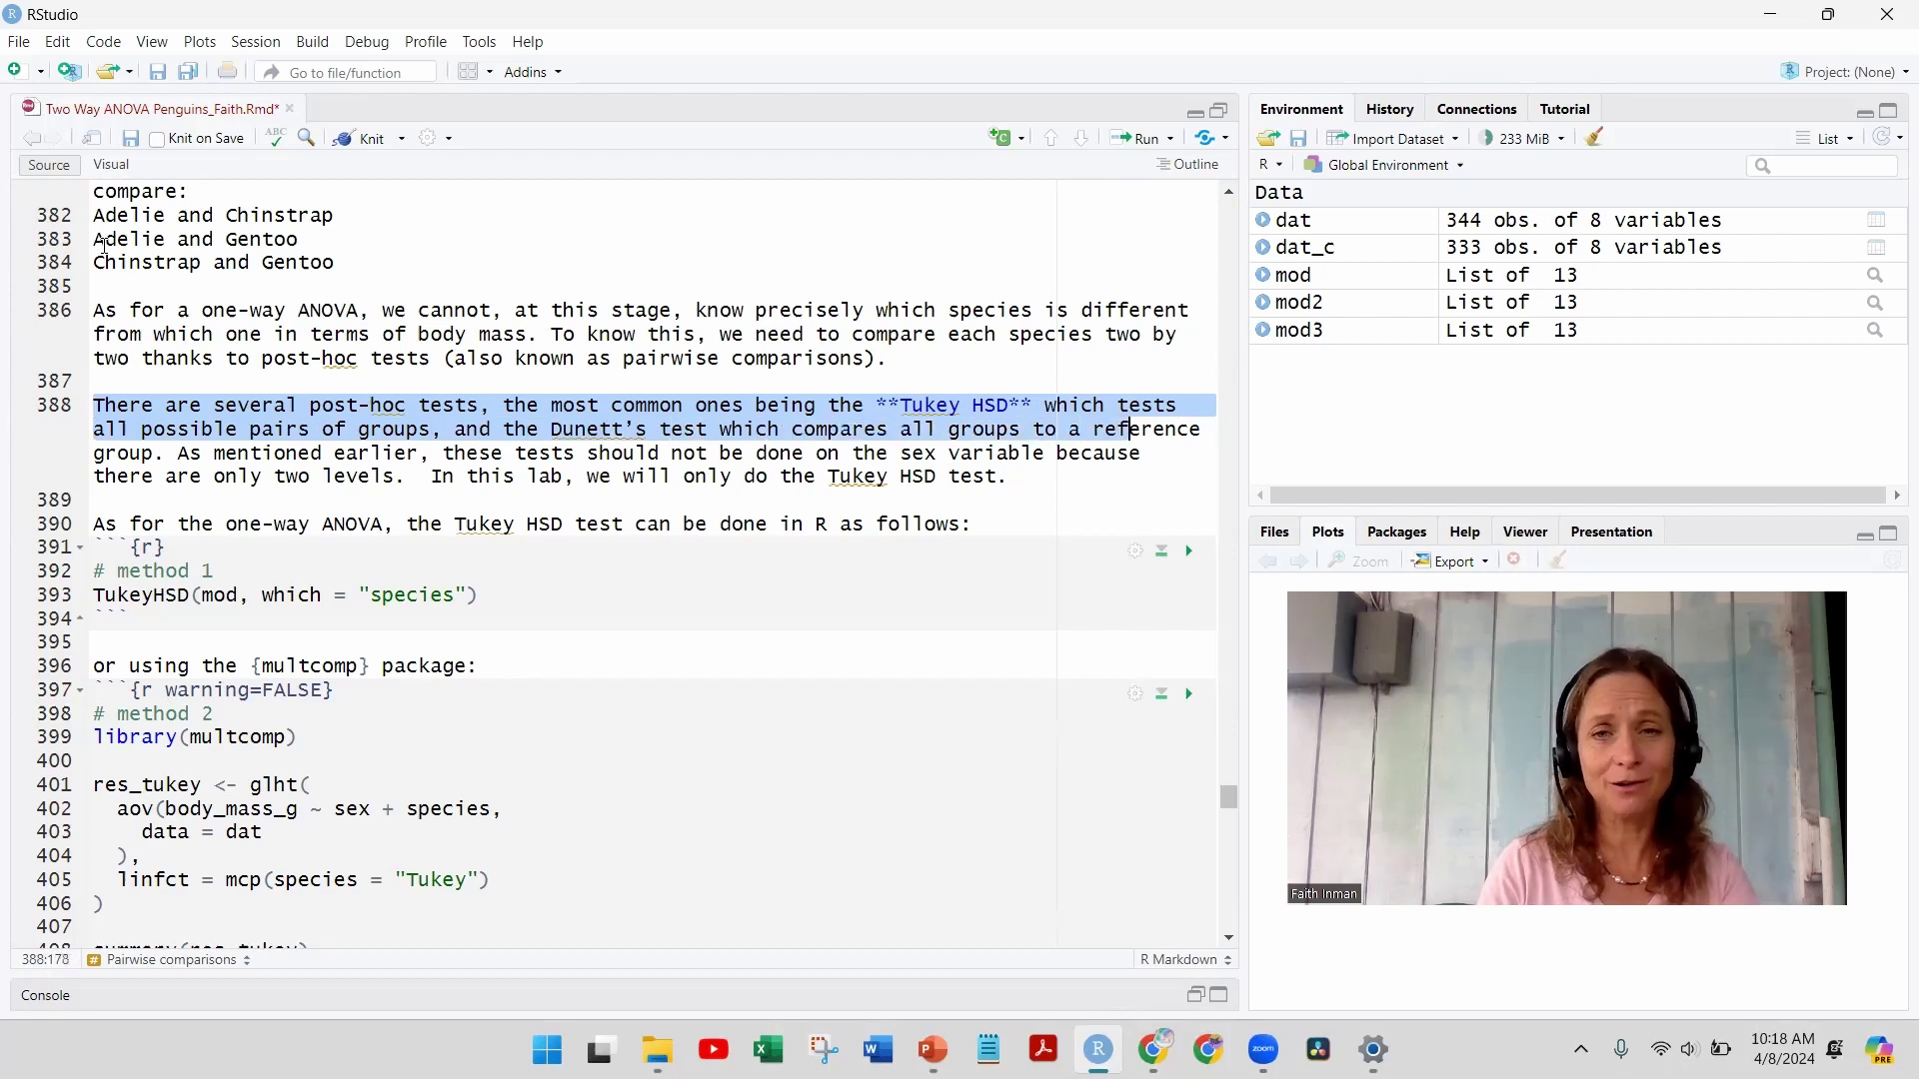
key("shift+Right")
key("shift+Right")
key("shift+Right")
key("shift+Right")
key("shift+Right")
key("shift+Right")
key("shift+Right")
key("shift+Right")
Step: Read the line 388 sentence about not running these tests on the sex variable by extending the text selection through "only two levels"
key("shift+Right")
key("shift+Right")
key("shift+Right")
key("shift+Right")
key("shift+Right")
key("shift+Right")
key("shift+Right")
key("shift+Right")
key("shift+Right")
key("shift+Right")
key("shift+Right")
key("shift+Right")
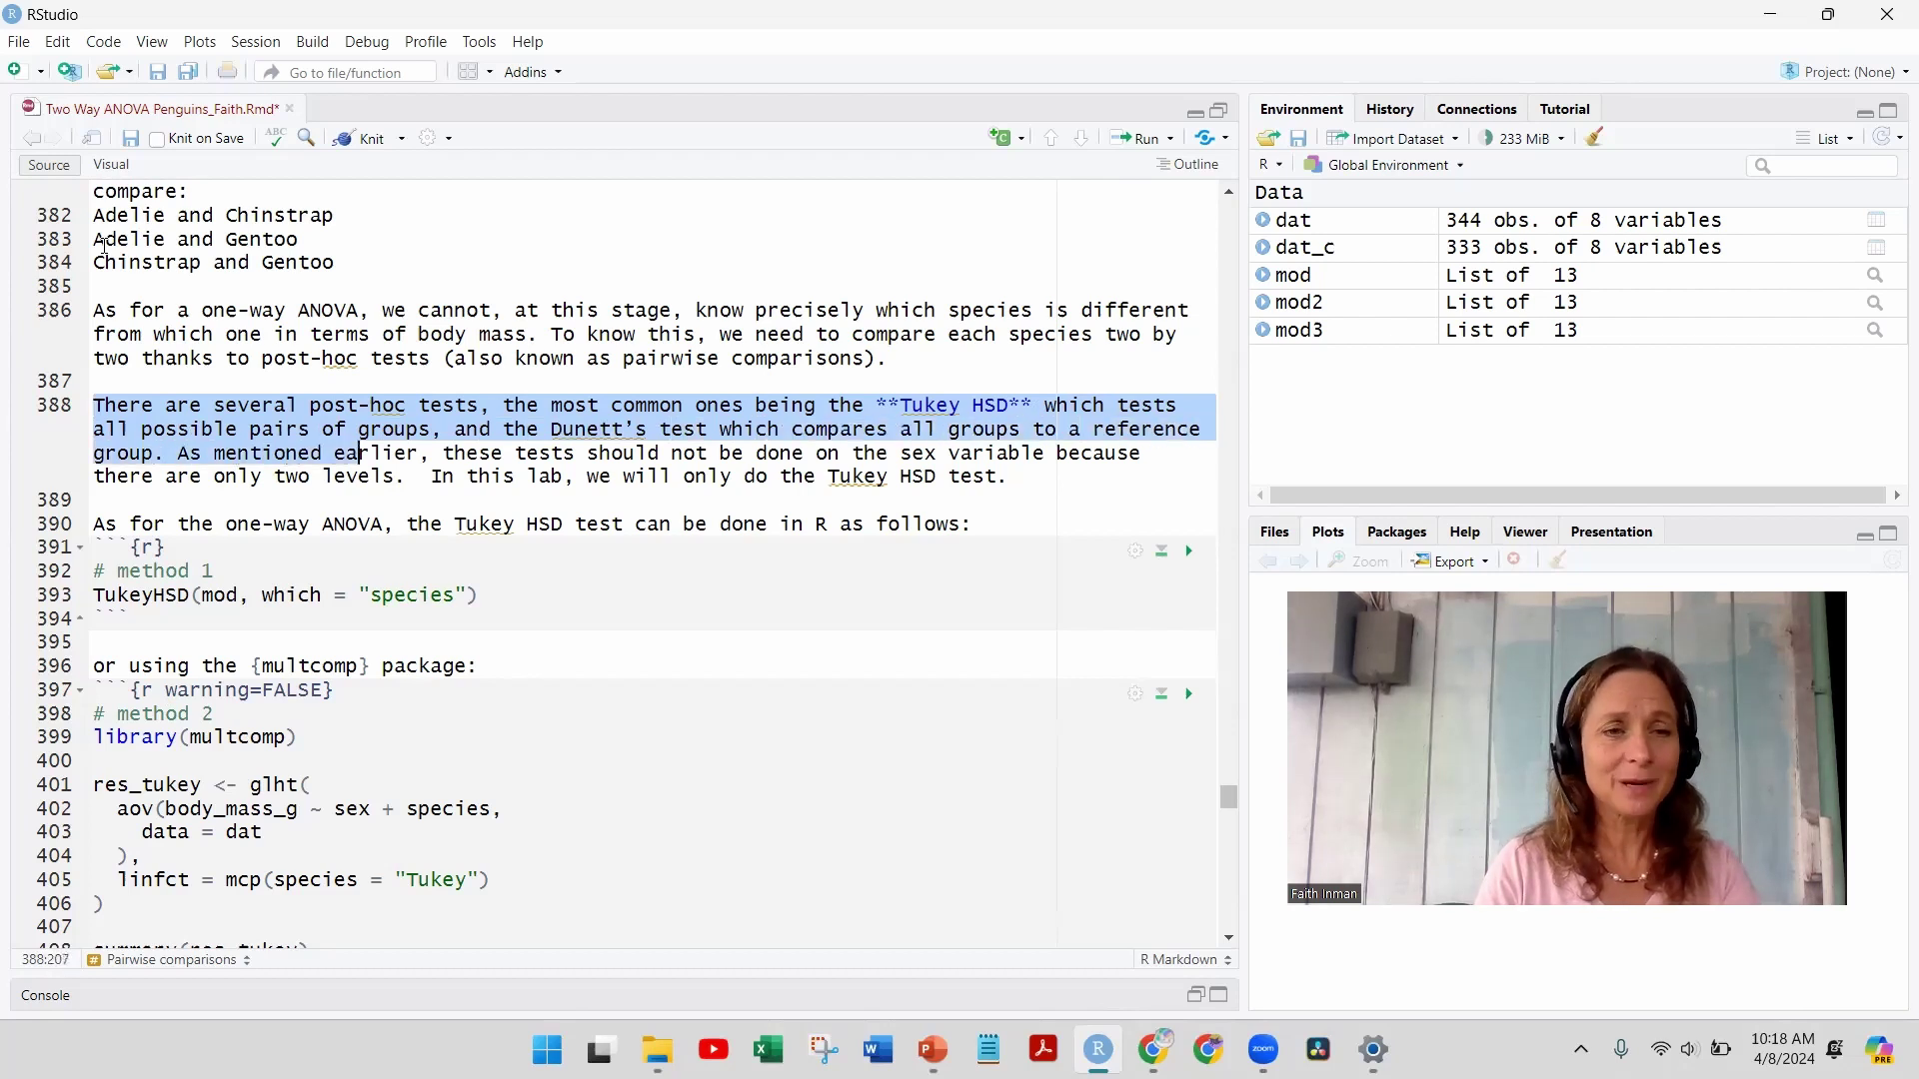
key("shift+Right")
key("shift+Right")
key("shift+Right")
key("shift+Right")
key("shift+Right")
key("shift+Right")
key("shift+Right")
key("shift+Right")
key("shift+Right")
key("shift+Right")
key("shift+Right")
key("shift+Right")
key("shift+Right")
key("shift+Right")
key("shift+Right")
key("shift+Right")
key("shift+Right")
key("shift+Right")
key("shift+Right")
key("shift+Right")
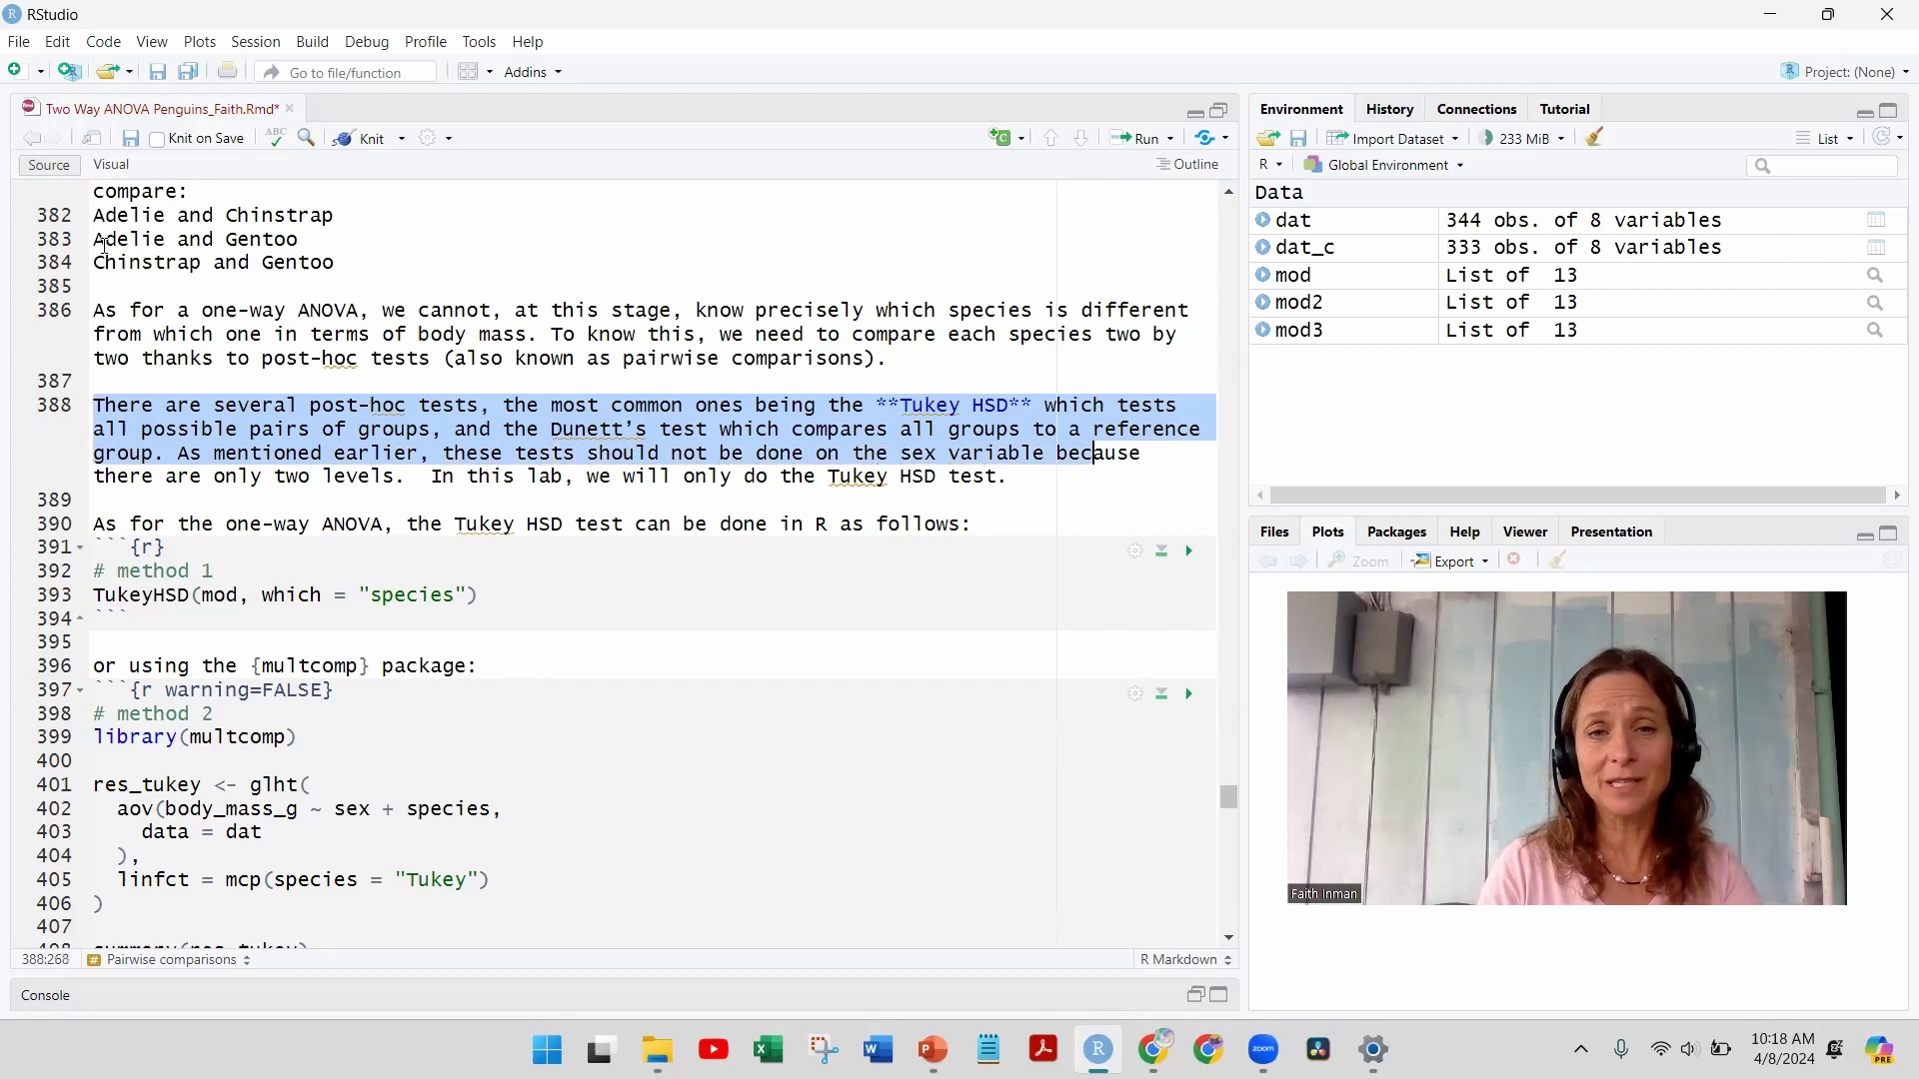
key("shift+Right")
key("shift+Right")
key("shift+Right")
key("shift+Right")
key("shift+Right")
key("shift+Right")
key("shift+Right")
key("shift+Right")
key("shift+Right")
key("shift+Right")
key("shift+Right")
key("shift+Right")
key("shift+Right")
key("shift+Right")
key("shift+Right")
key("shift+Right")
key("shift+Right")
key("shift+Right")
key("shift+Right")
key("shift+Right")
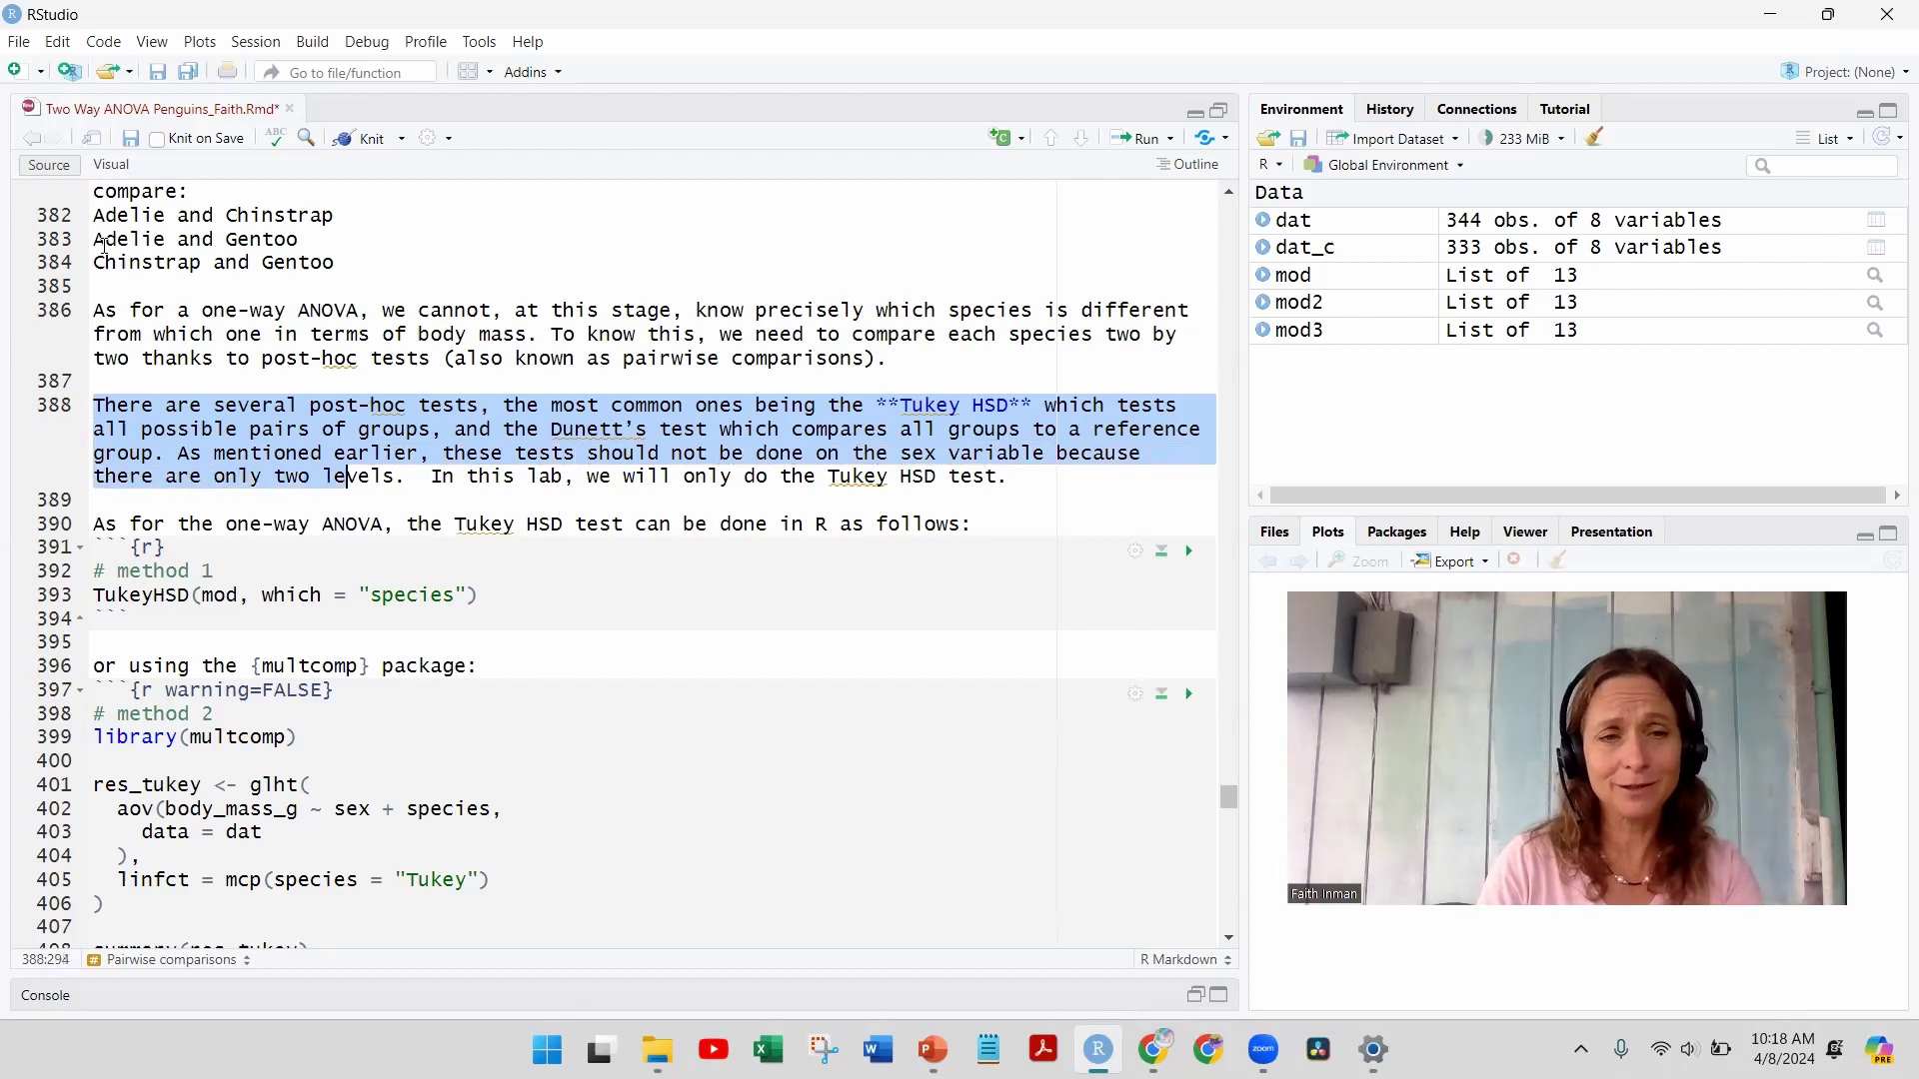
key("shift+Right")
key("shift+Right")
key("shift+Right")
Step: Read the last sentence of line 388, about only doing the Tukey HSD test, by extending the selection to its end, then deselect
key("shift+Right")
key("shift+Right")
key("shift+Right")
key("shift+Right")
key("shift+Right")
key("shift+Right")
key("shift+Right")
key("shift+Right")
key("shift+Right")
key("shift+Right")
key("shift+Right")
key("shift+Right")
key("shift+Right")
key("shift+Right")
key("shift+Right")
key("shift+Right")
key("shift+Right")
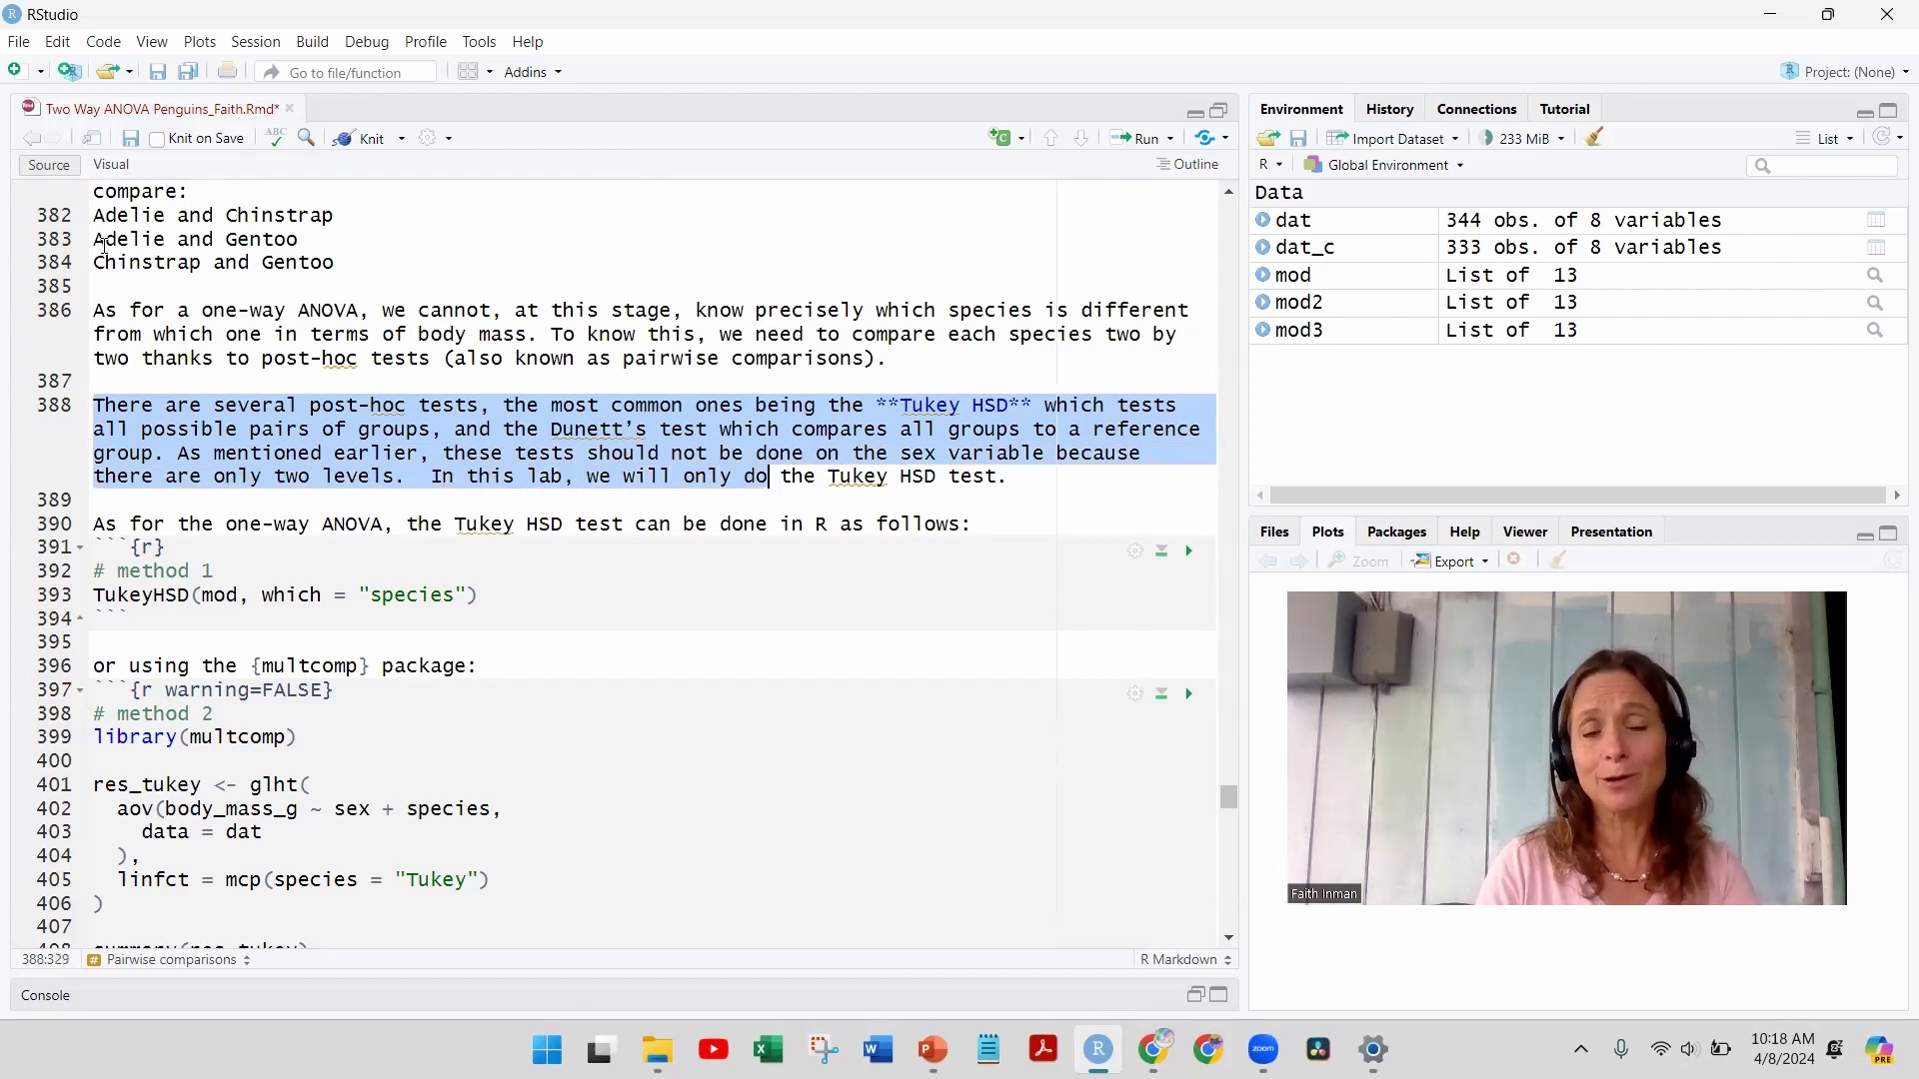
key("shift+Right")
key("shift+Right")
key("shift+Right")
key("shift+Right")
key("shift+Right")
key("shift+Right")
key("shift+Right")
key("shift+Right")
key("shift+Right")
key("shift+Right")
key("shift+Right")
key("shift+Right")
key("shift+Right")
key("shift+Right")
key("shift+Right")
key("shift+Right")
key("shift+Right")
key("shift+Right")
key("shift+Right")
key("shift+Right")
key("Right")
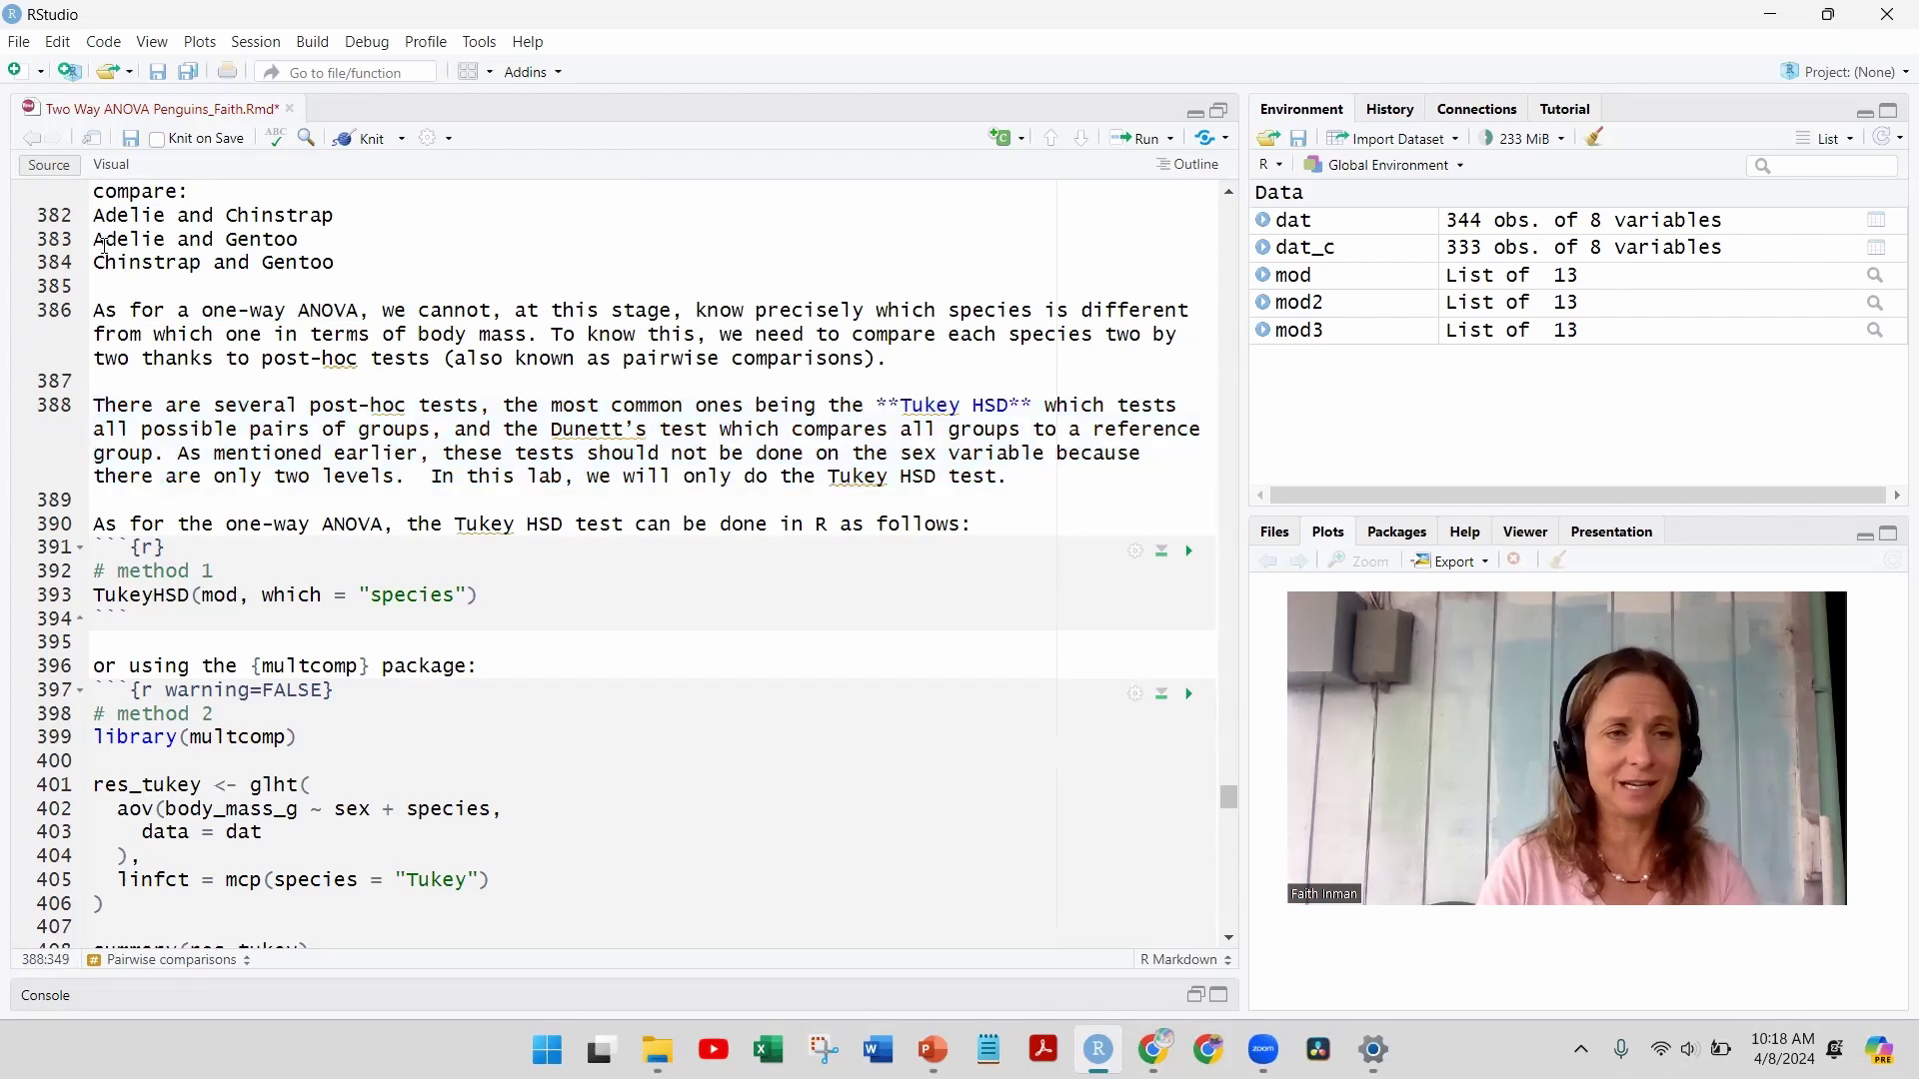
Step: Read line 390, introducing how the Tukey HSD test is done in R, by selecting its text from start to end
key("Down")
key("Down")
key("Home")
key("shift+Right")
key("shift+Right")
key("shift+Right")
key("shift+Right")
key("shift+Right")
key("shift+Right")
key("shift+Right")
key("shift+Right")
key("shift+Right")
key("shift+Right")
key("shift+Right")
key("shift+Right")
key("shift+Right")
key("shift+Right")
key("shift+Right")
key("shift+Right")
key("shift+Right")
key("shift+Right")
key("shift+Right")
key("shift+Right")
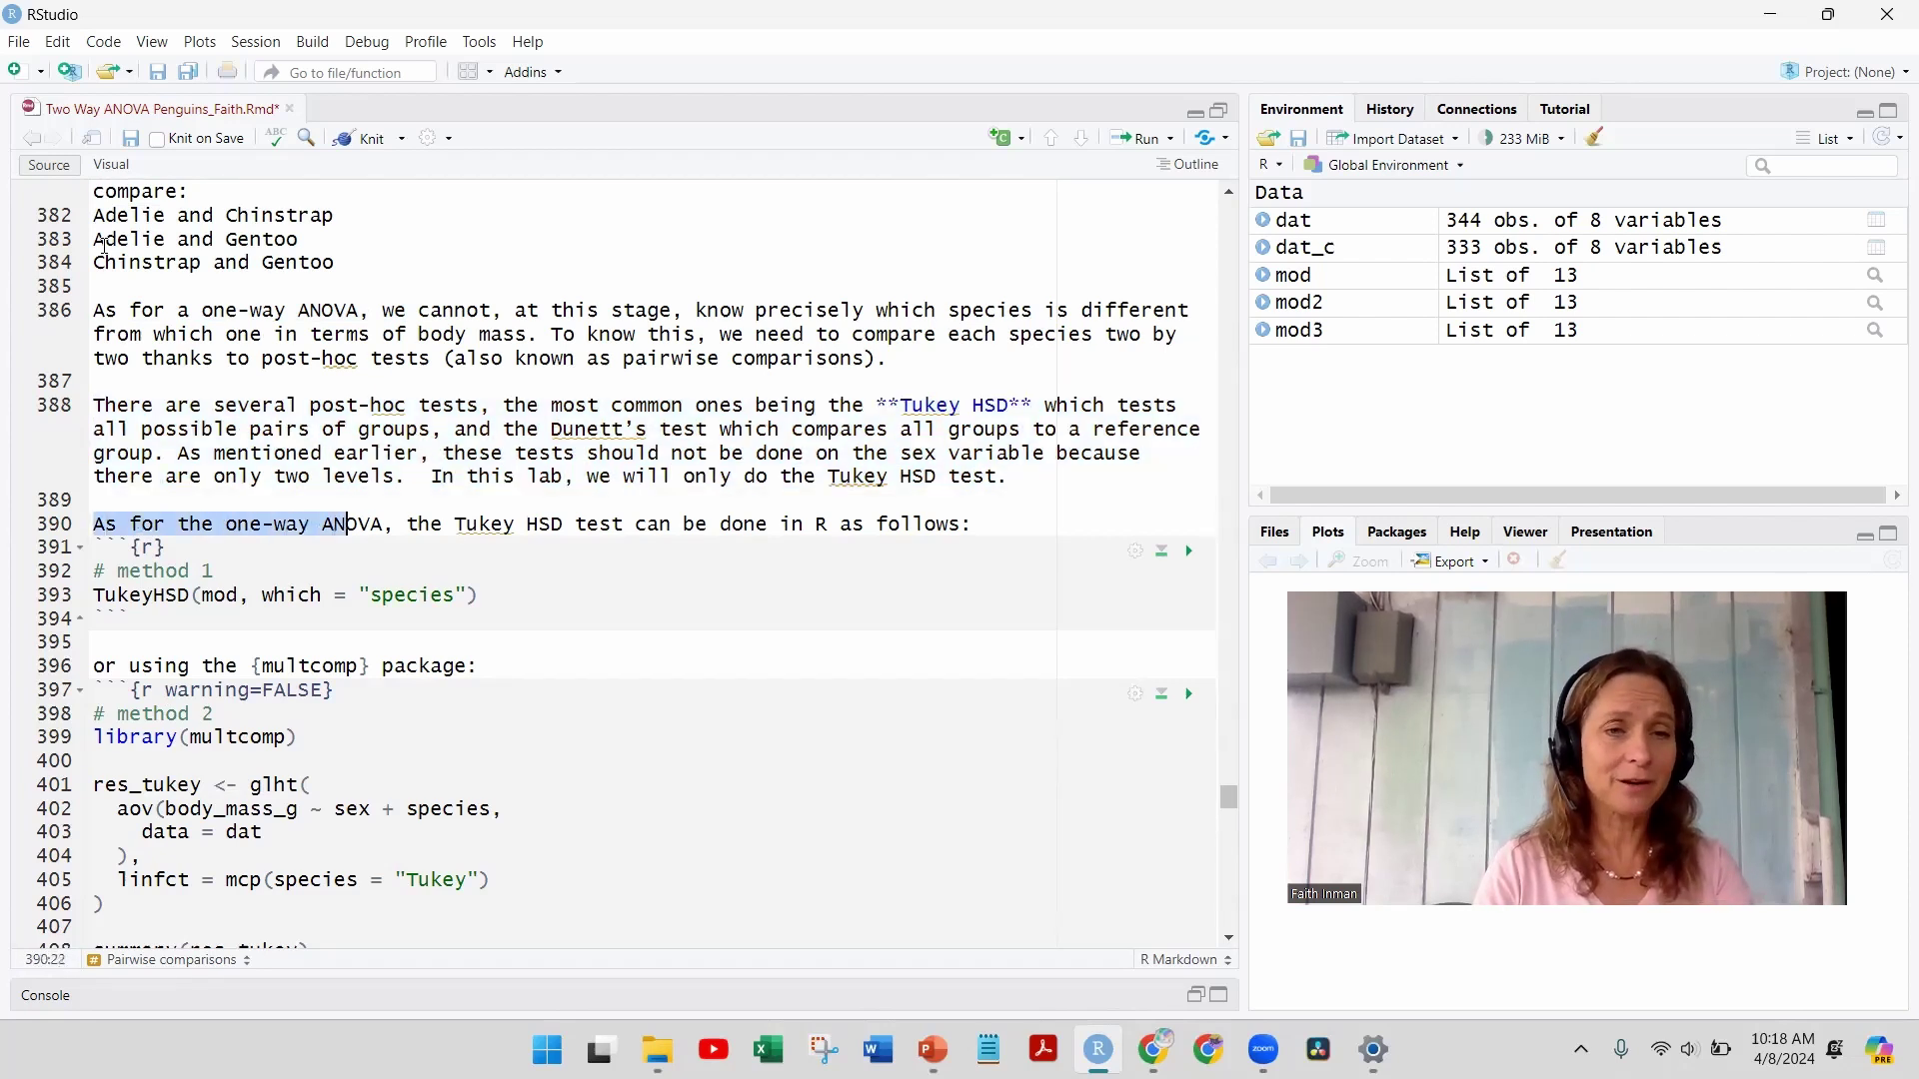
key("shift+Right")
key("shift+Right")
key("shift+Right")
key("shift+Right")
key("shift+Right")
key("shift+Right")
key("shift+Right")
key("shift+Right")
key("shift+Right")
key("shift+Right")
key("shift+Right")
key("shift+Right")
key("shift+Right")
key("shift+Right")
key("shift+Right")
key("shift+Right")
key("shift+Right")
key("shift+Right")
key("shift+Right")
key("shift+Right")
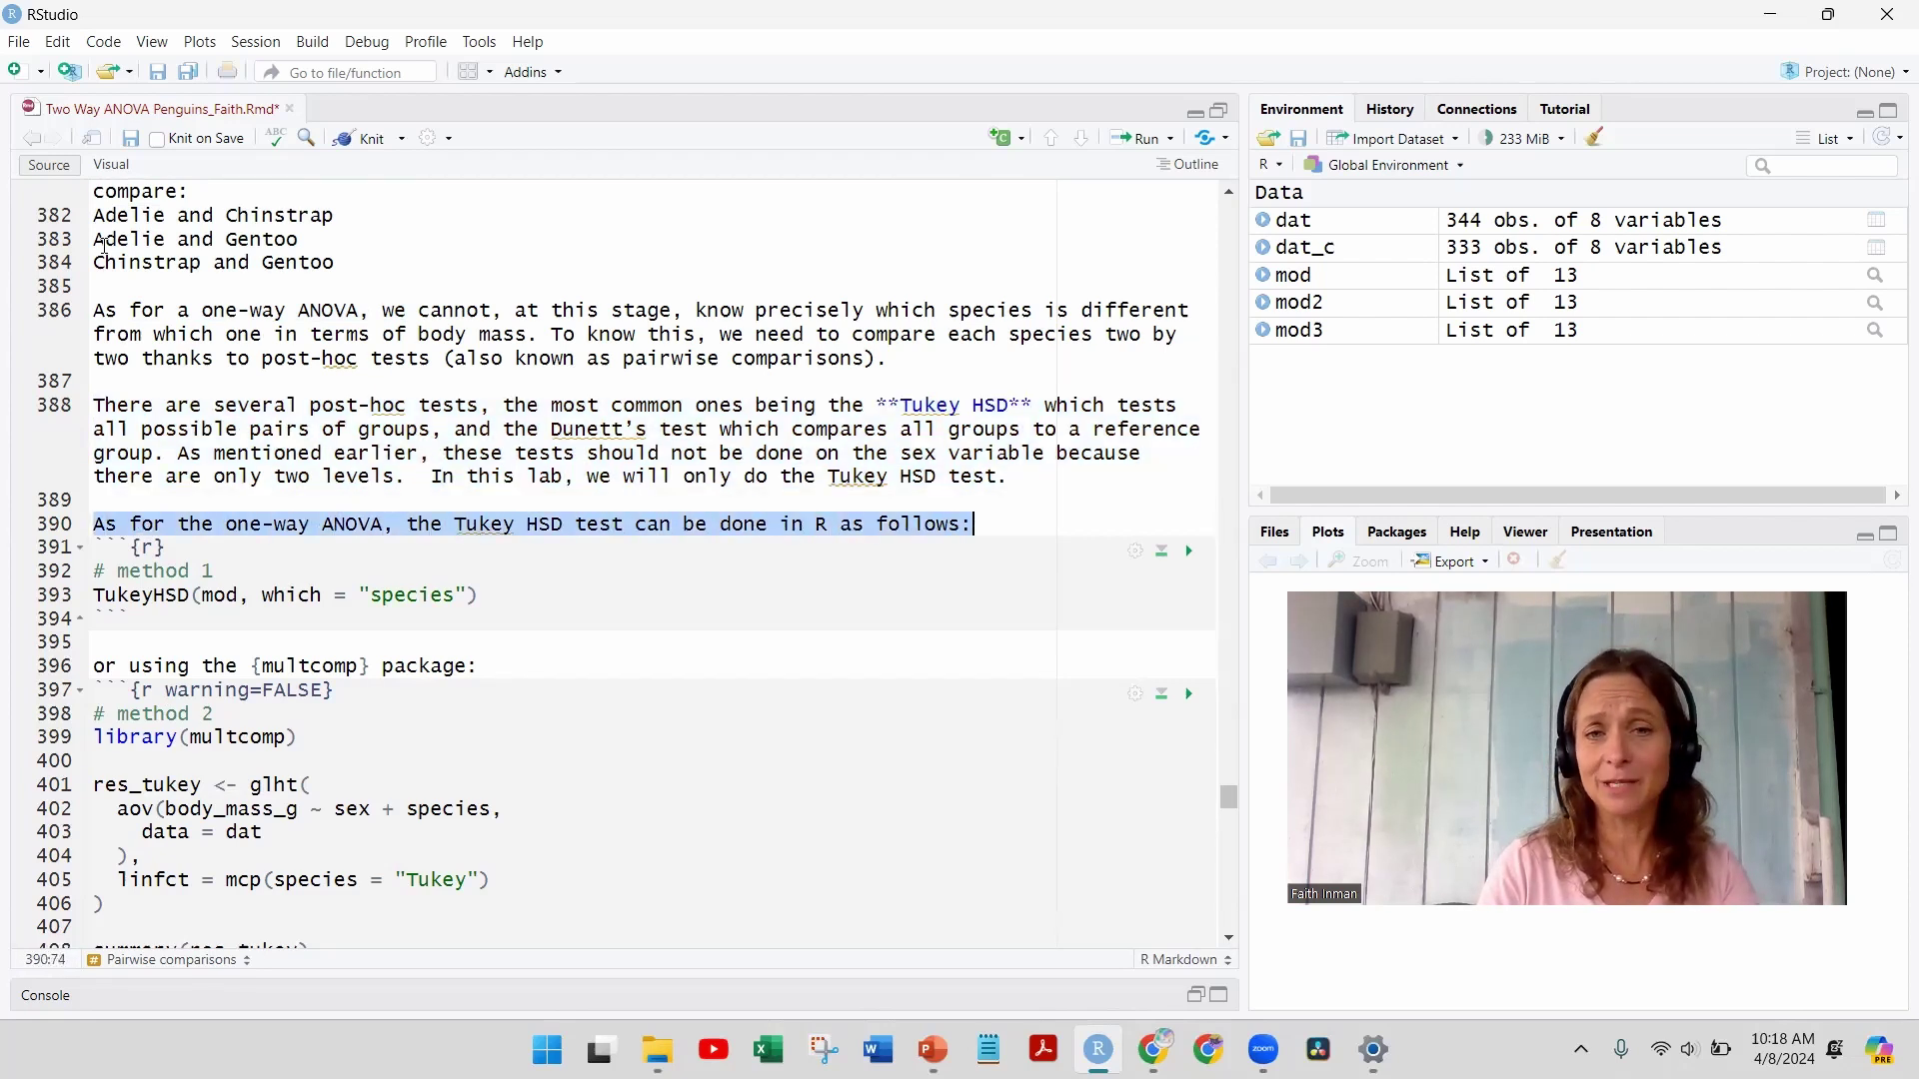
Step: Examine the method 1 code chunk, selecting text at the start of the TukeyHSD call and placing the cursor in its mod argument
key("Down")
key("Down")
key("Down")
key("Home")
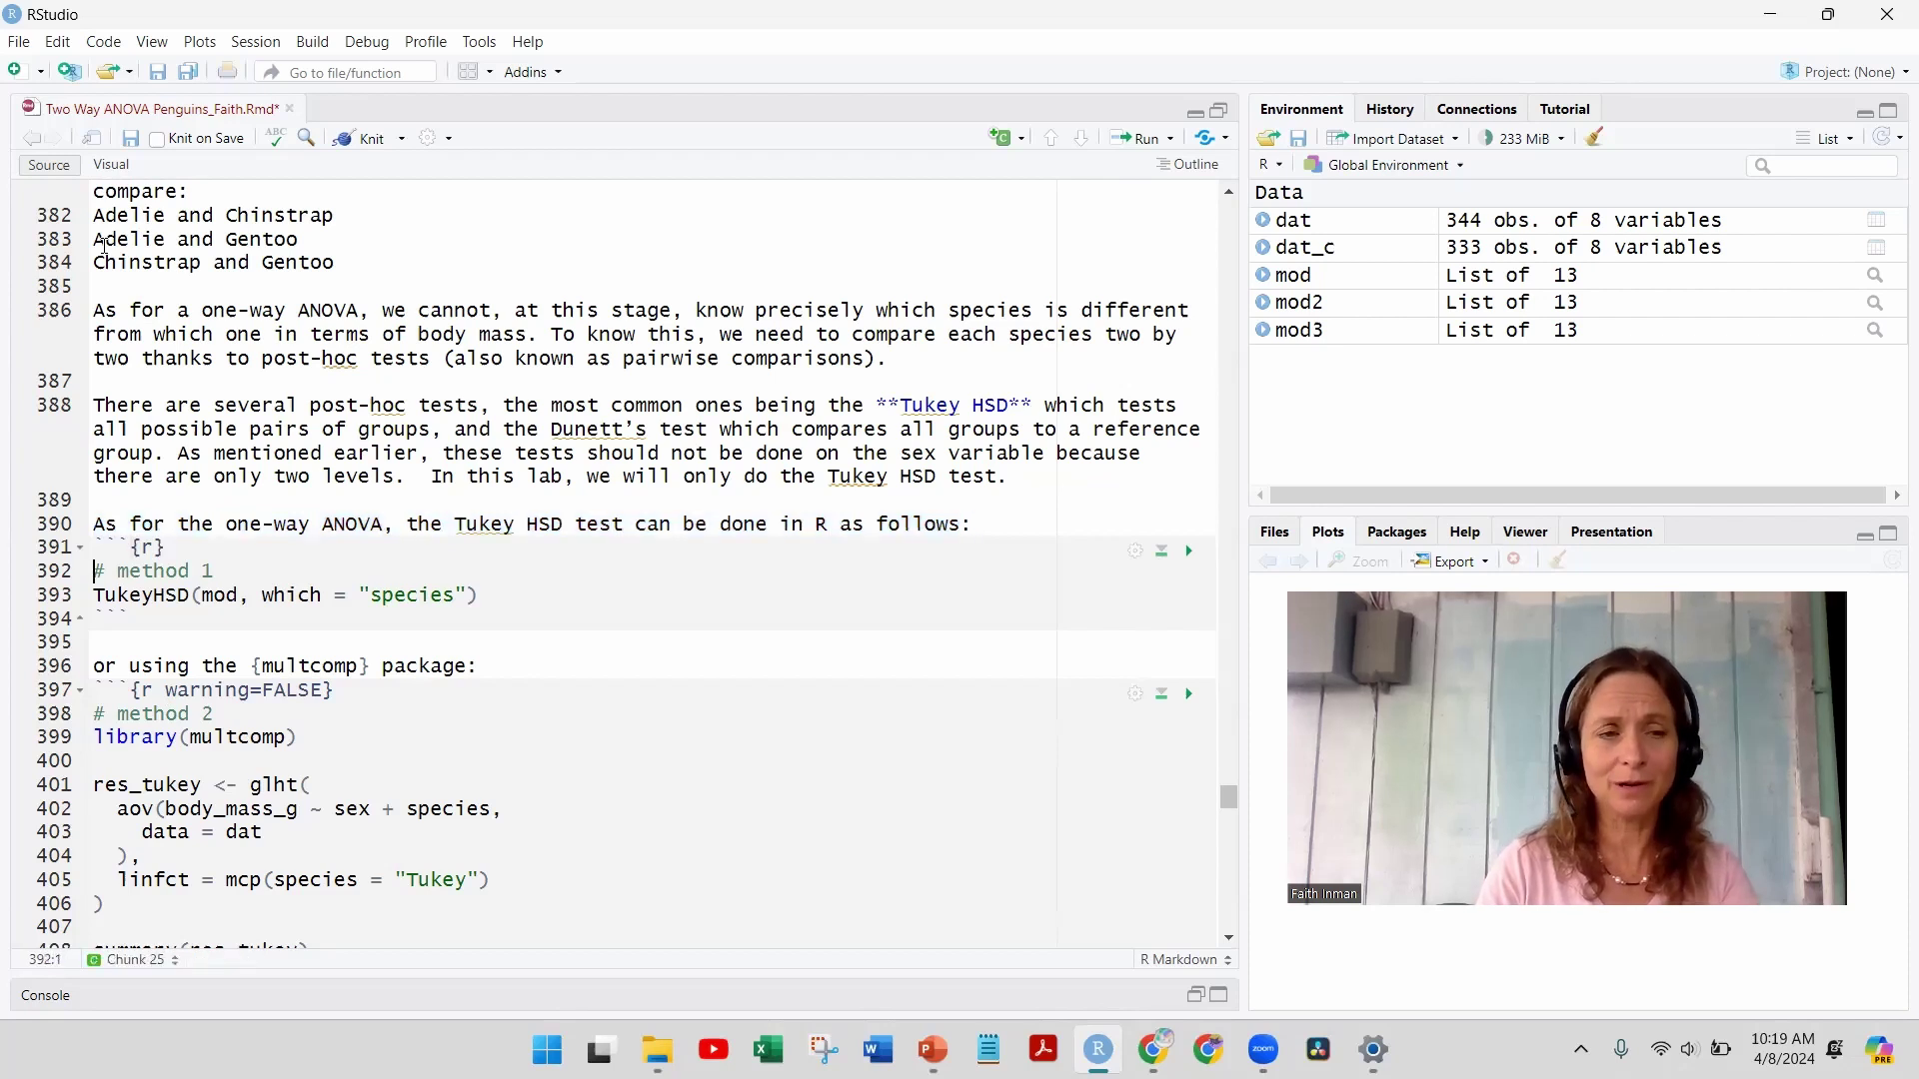
key("shift+Right")
key("shift+Right")
key("shift+Right")
key("shift+Right")
key("shift+Right")
key("shift+Right")
key("shift+Right")
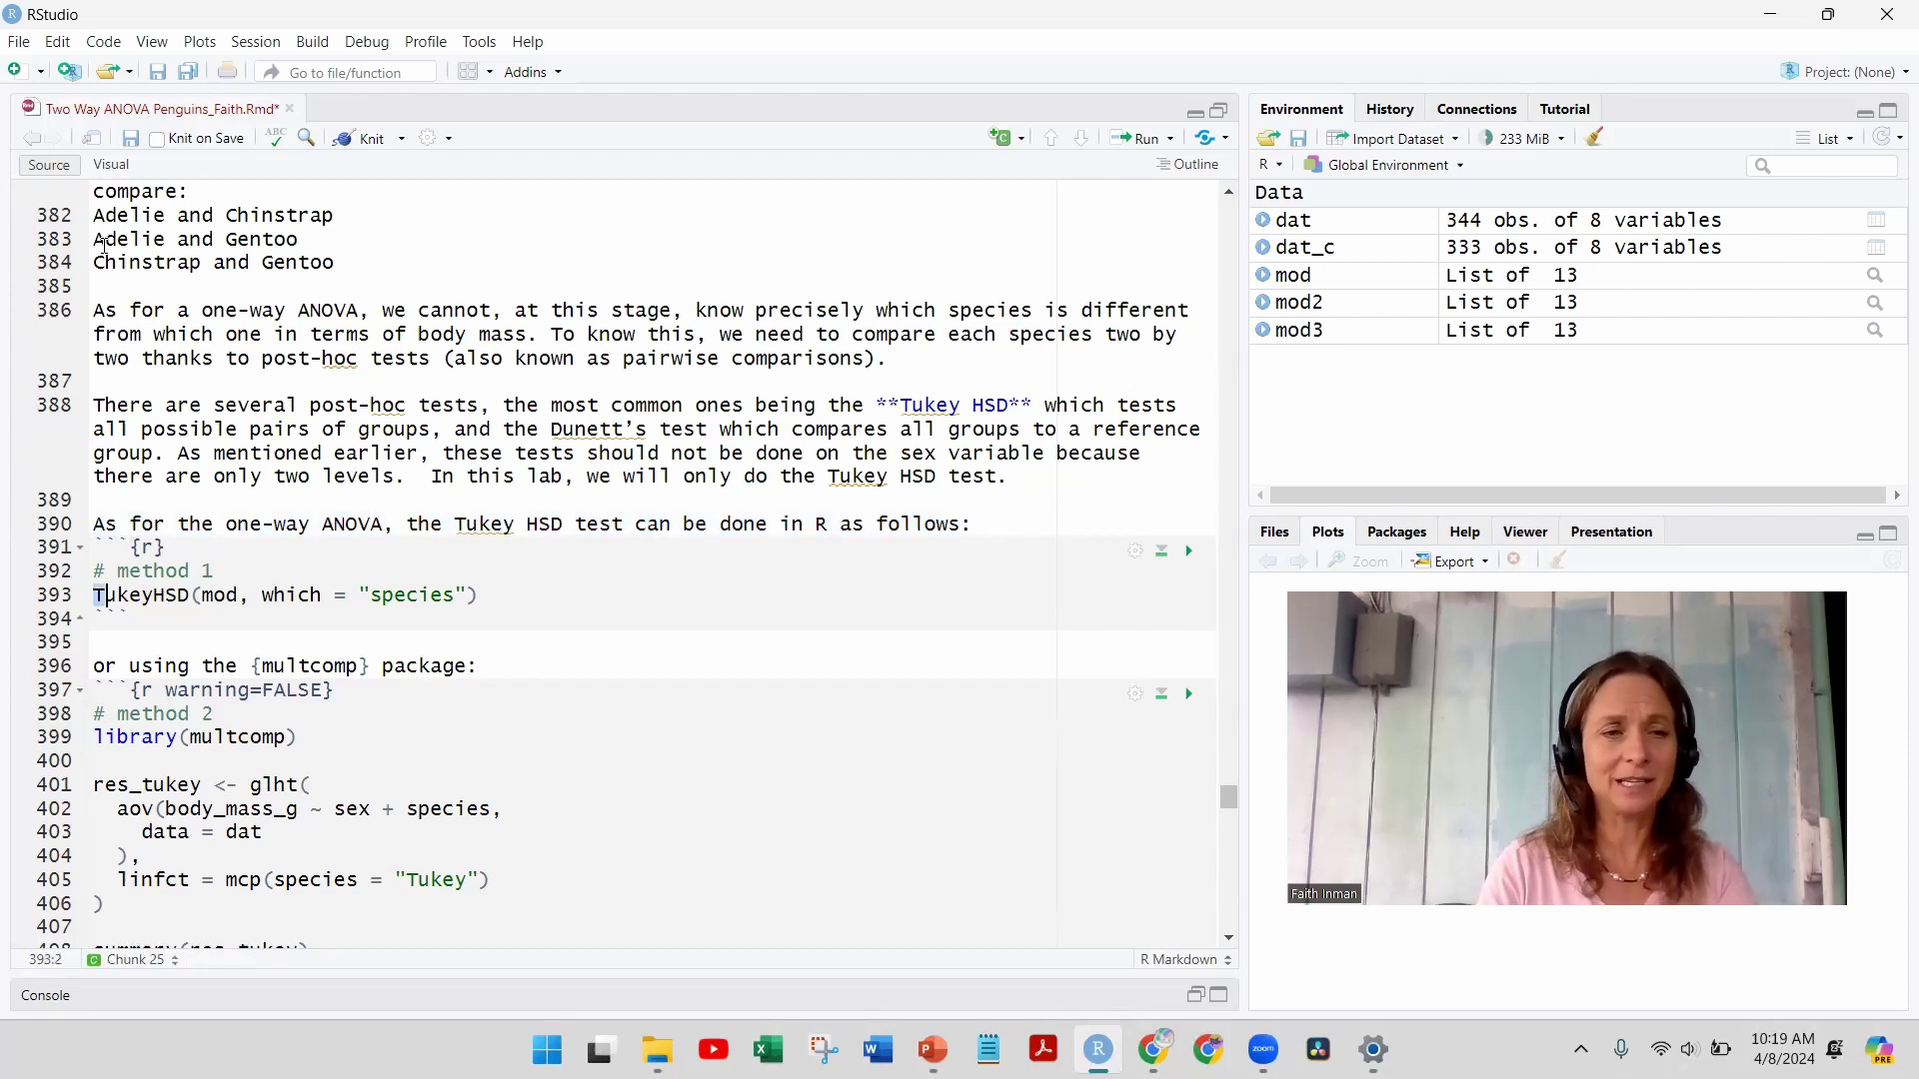
key("shift+Right")
key("shift+Right")
key("Right")
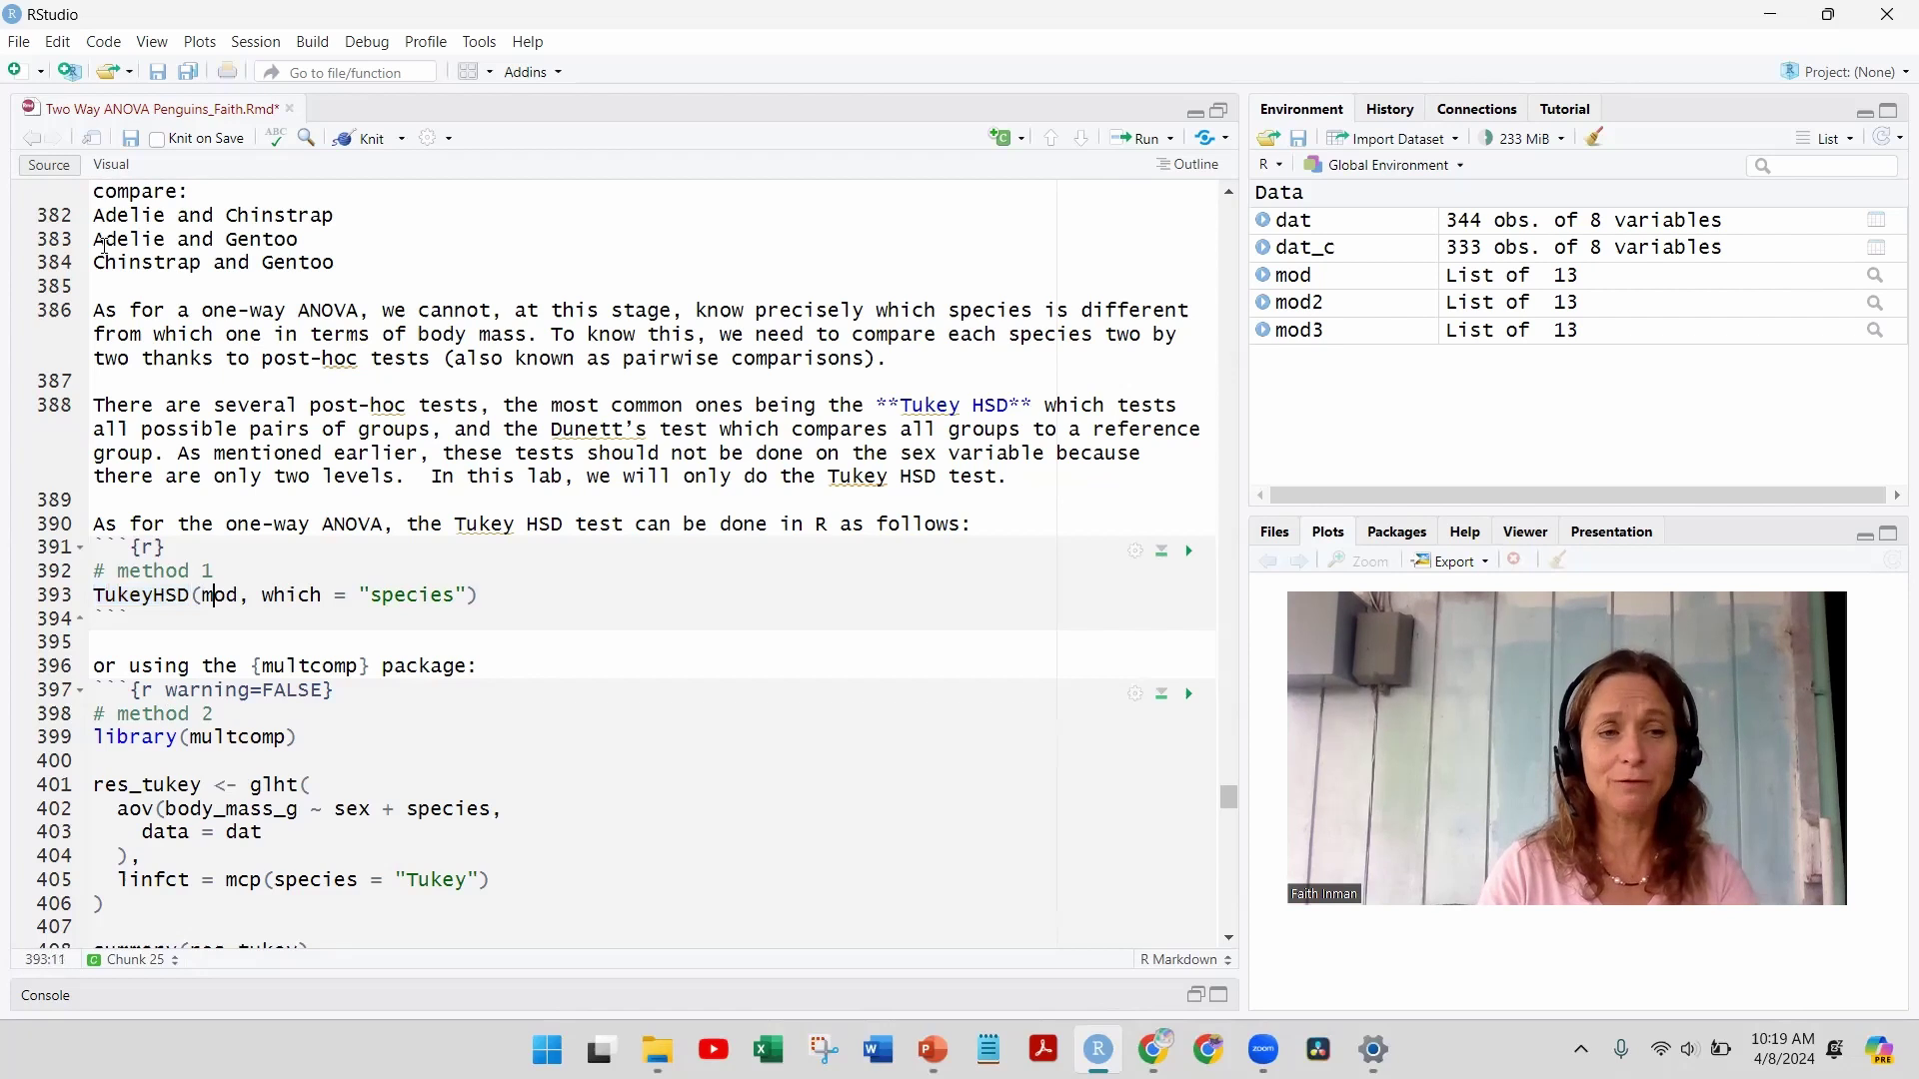
Step: Examine the arguments of the TukeyHSD call on line 393 by selecting mod and then which = "species"
key("Right")
key("shift+Right")
key("shift+Right")
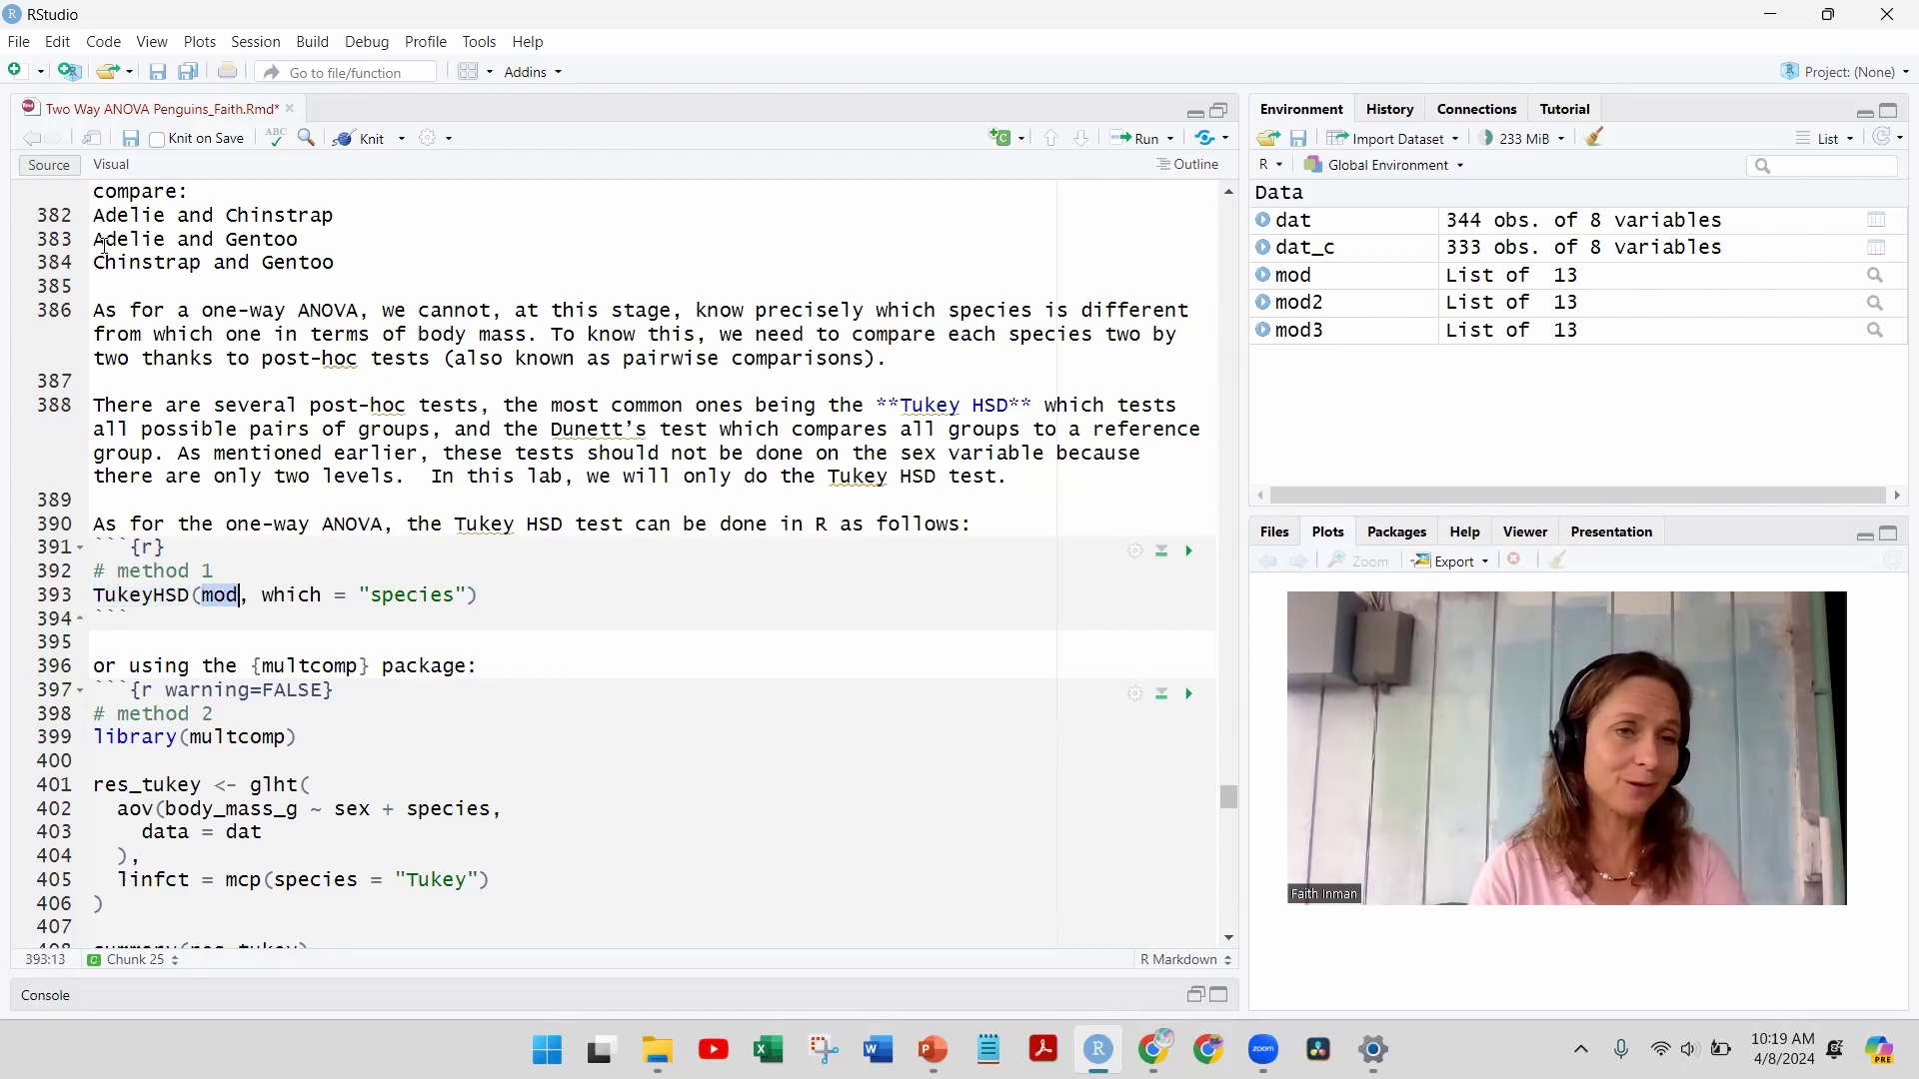
key("Right")
key("shift+Right")
key("shift+Right")
key("shift+Right")
key("shift+Right")
key("shift+Right")
key("shift+Right")
key("shift+Right")
key("shift+Right")
key("shift+Right")
key("shift+Right")
key("shift+Right")
key("shift+Right")
key("shift+Right")
key("shift+Right")
key("shift+Right")
key("shift+Right")
key("shift+Right")
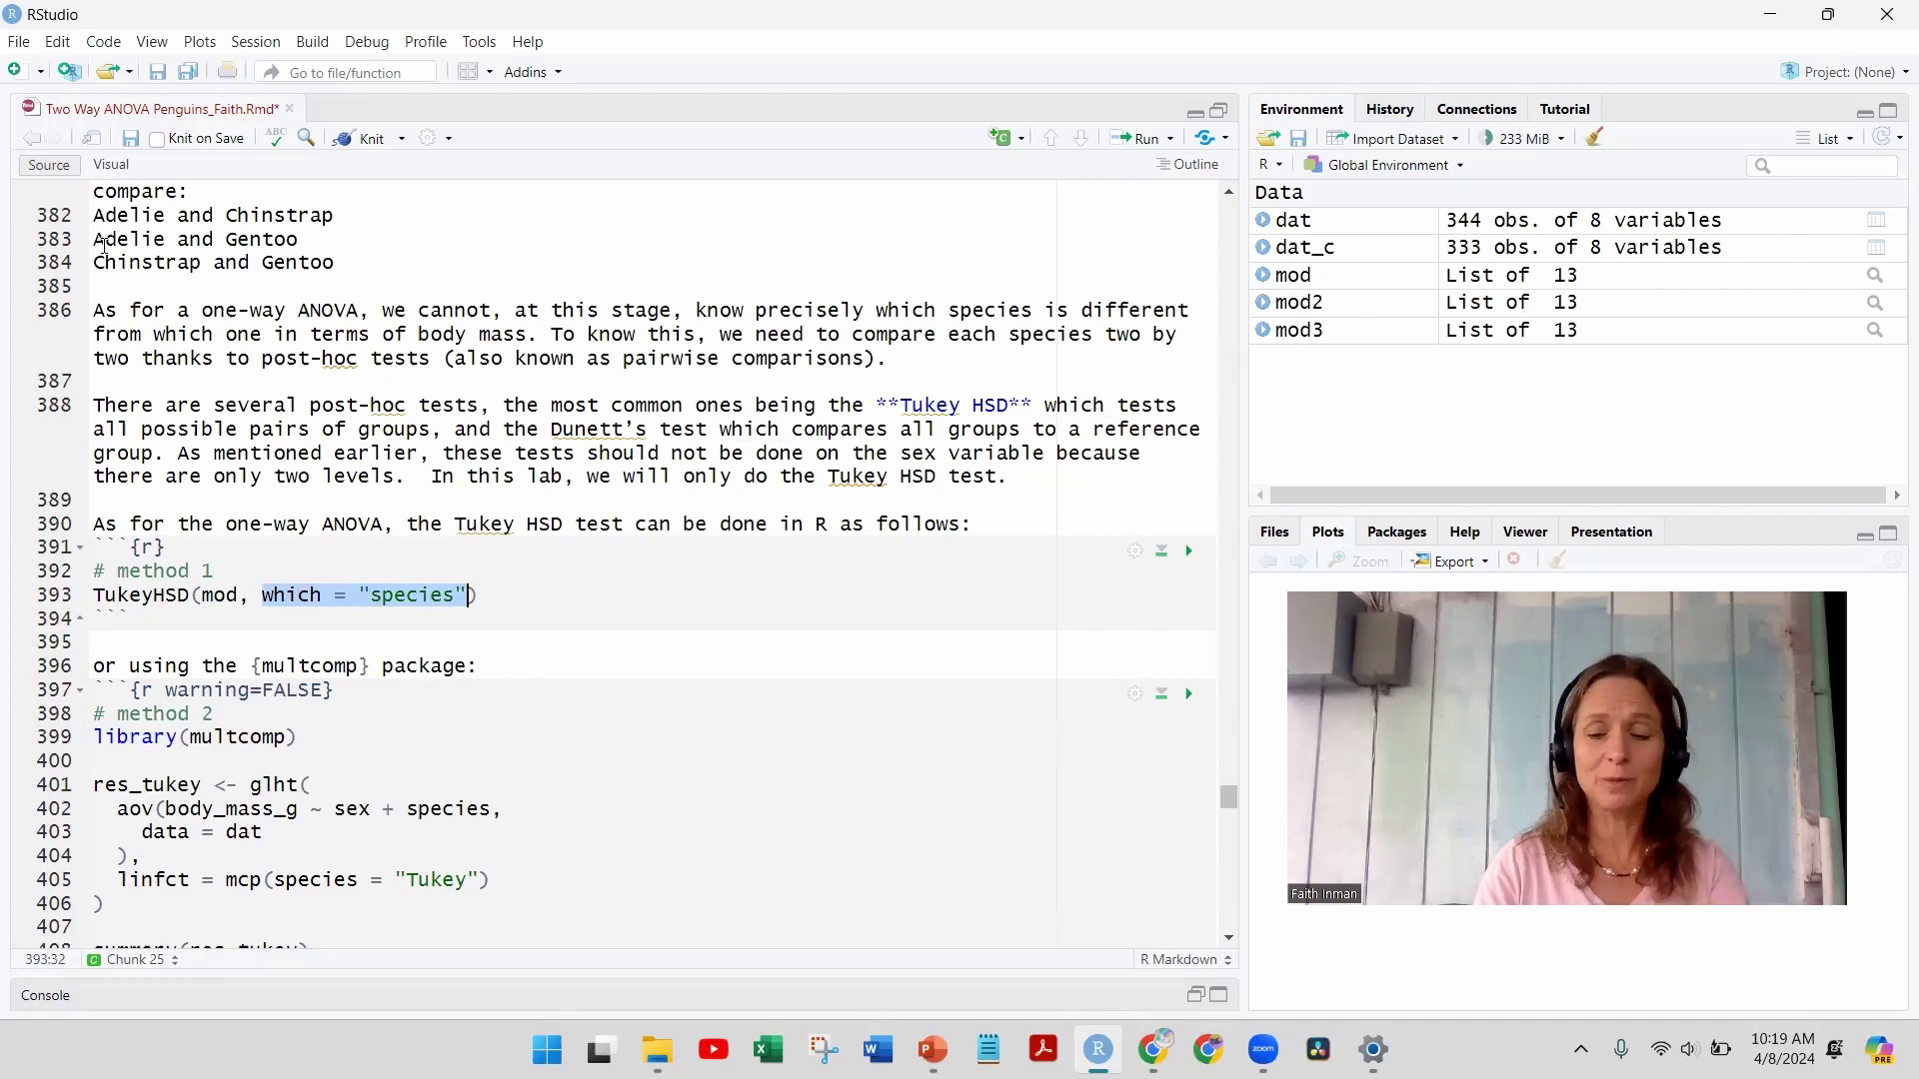
Step: Run the TukeyHSD(mod, which = "species") line in the method 1 chunk
key("Right")
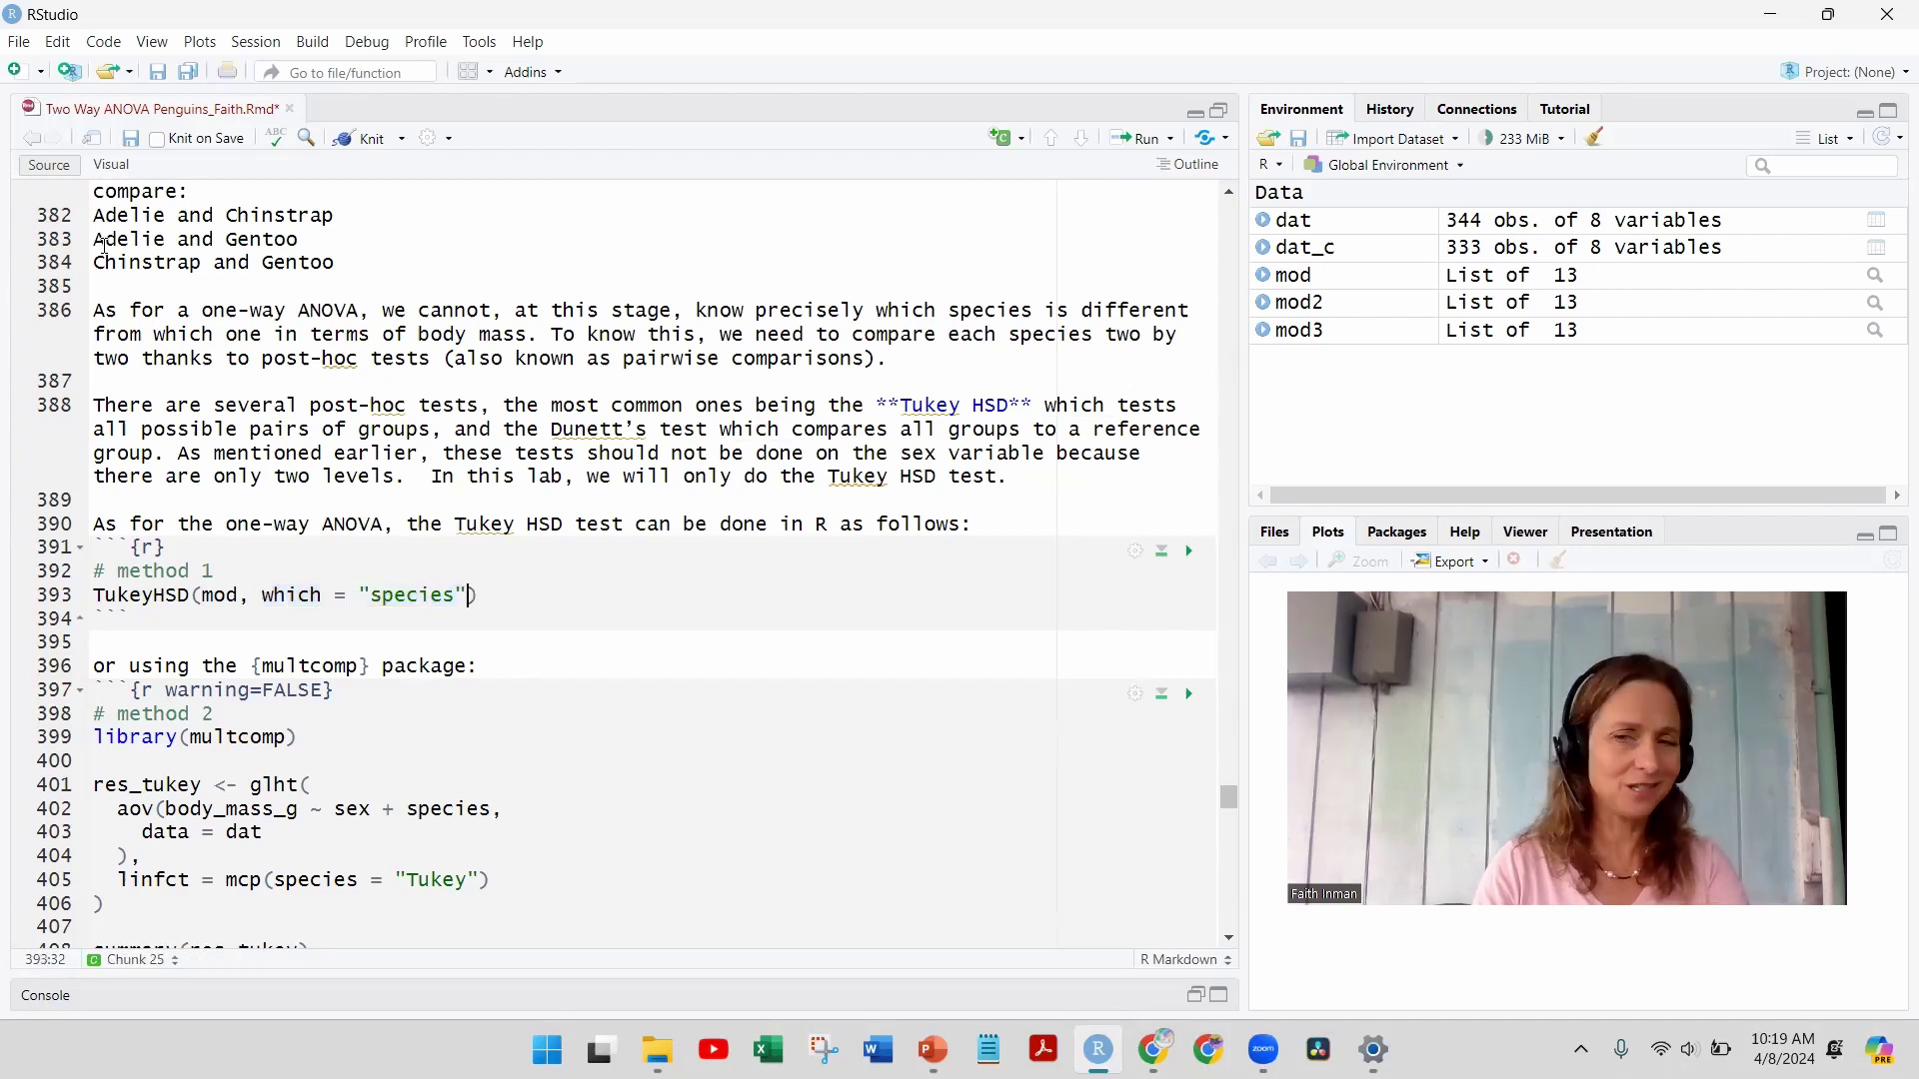
key("ctrl+Return")
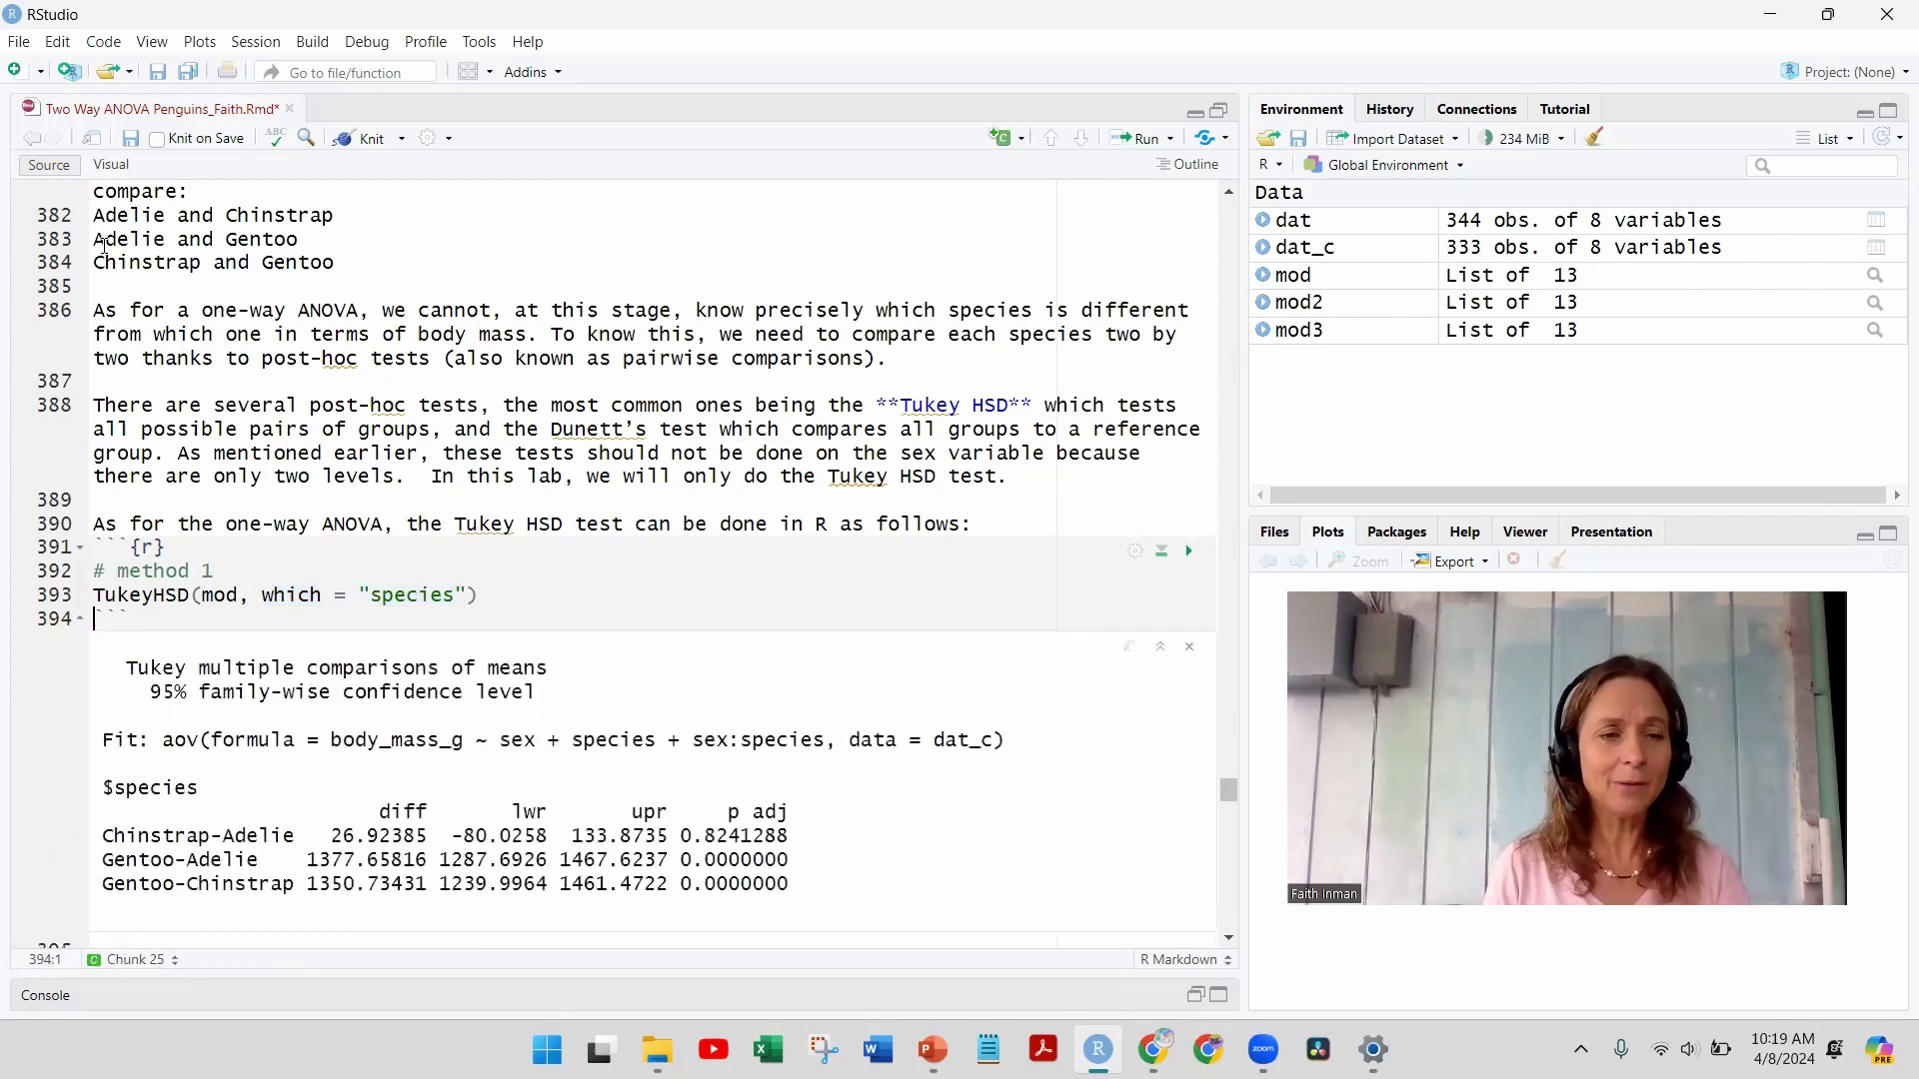
left_click(1224, 938)
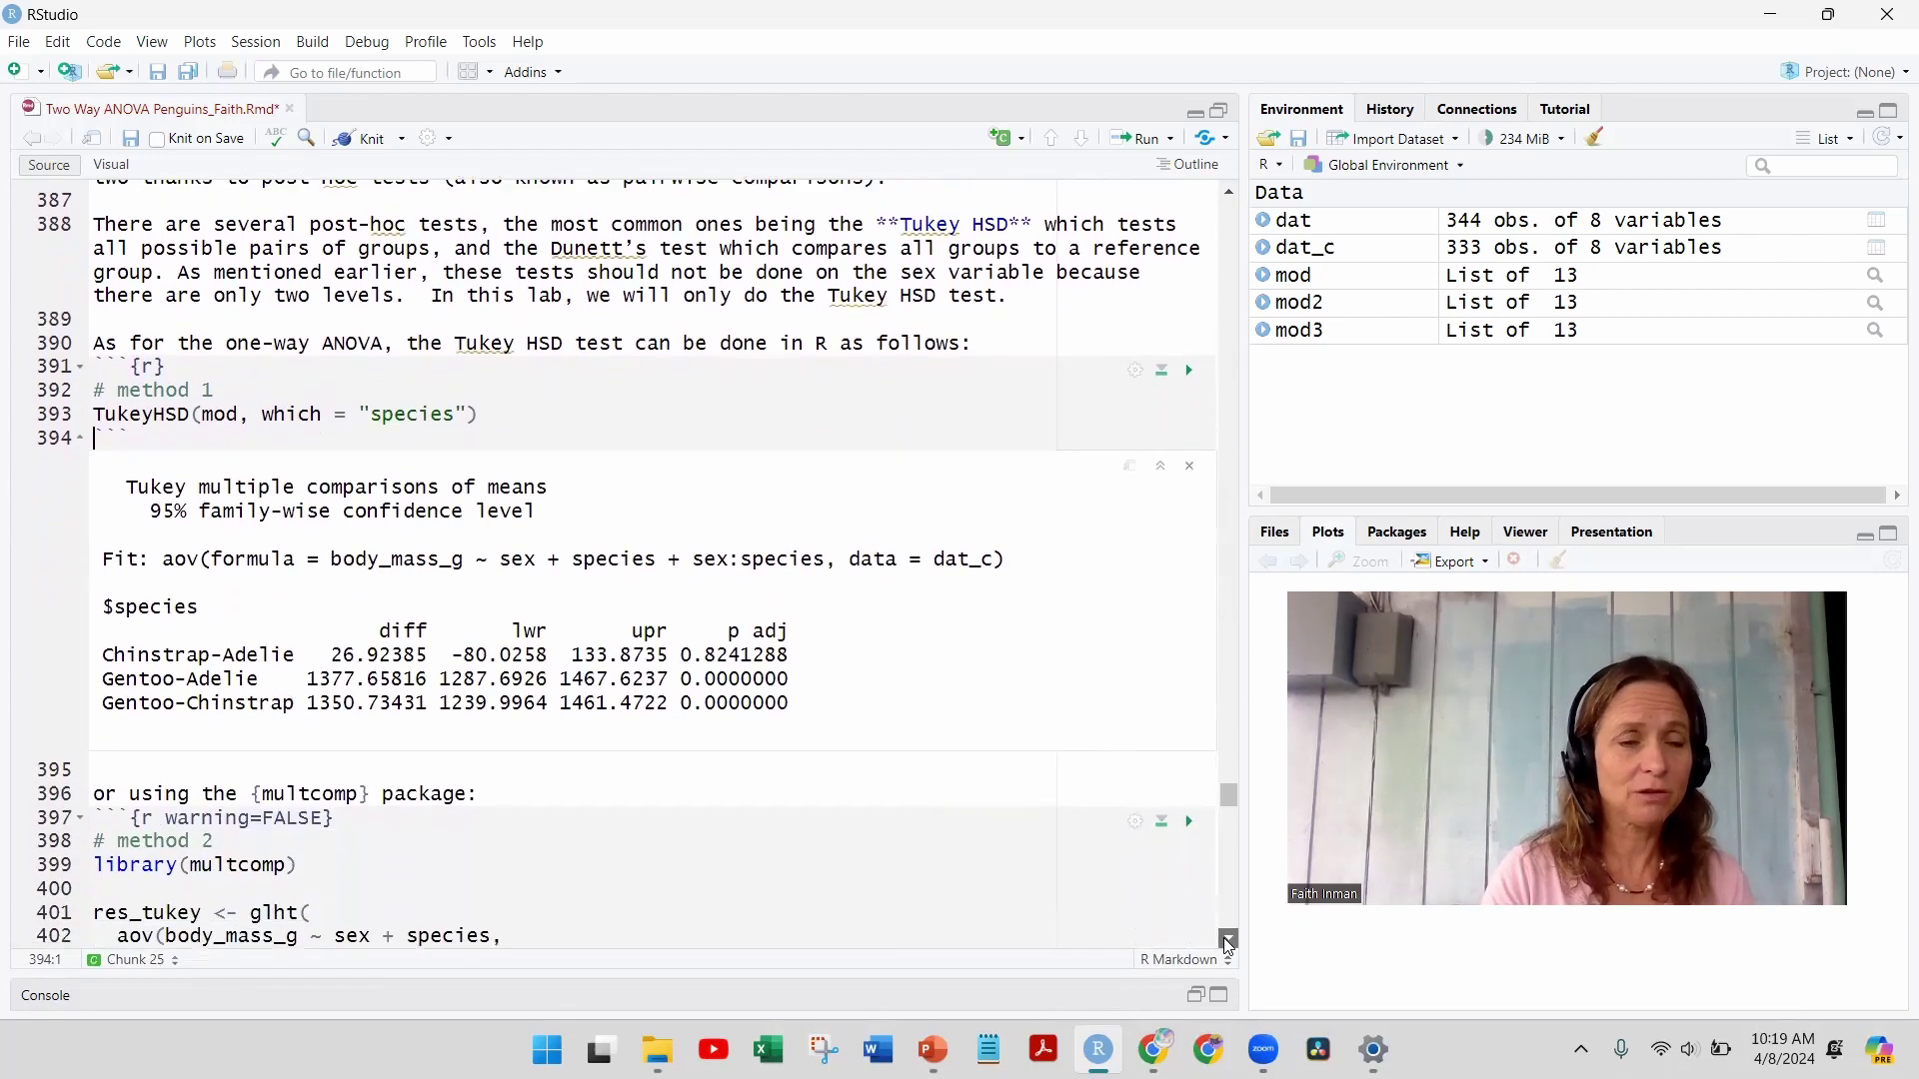
left_click(1223, 937)
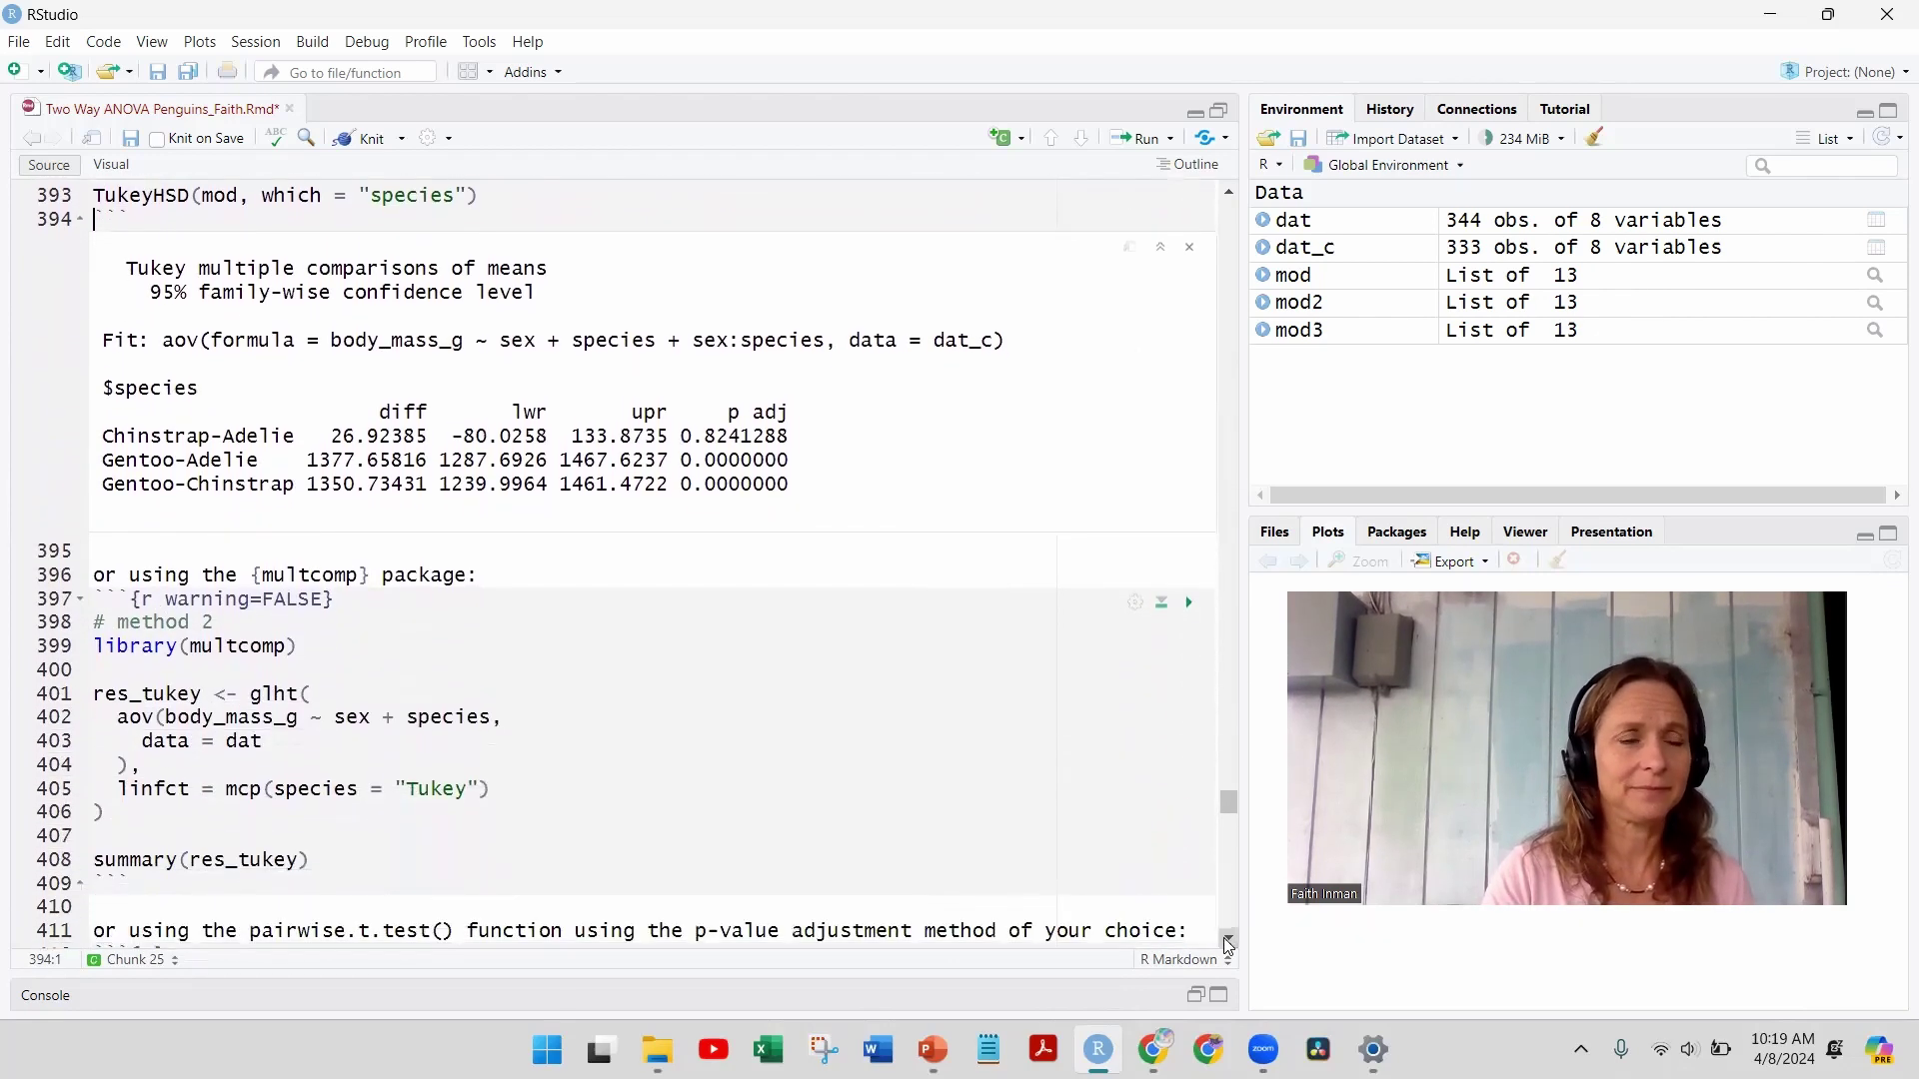
Step: Examine the Chinstrap-Adelie comparison in the Tukey output by highlighting each species name and the mean difference
double_click(144, 435)
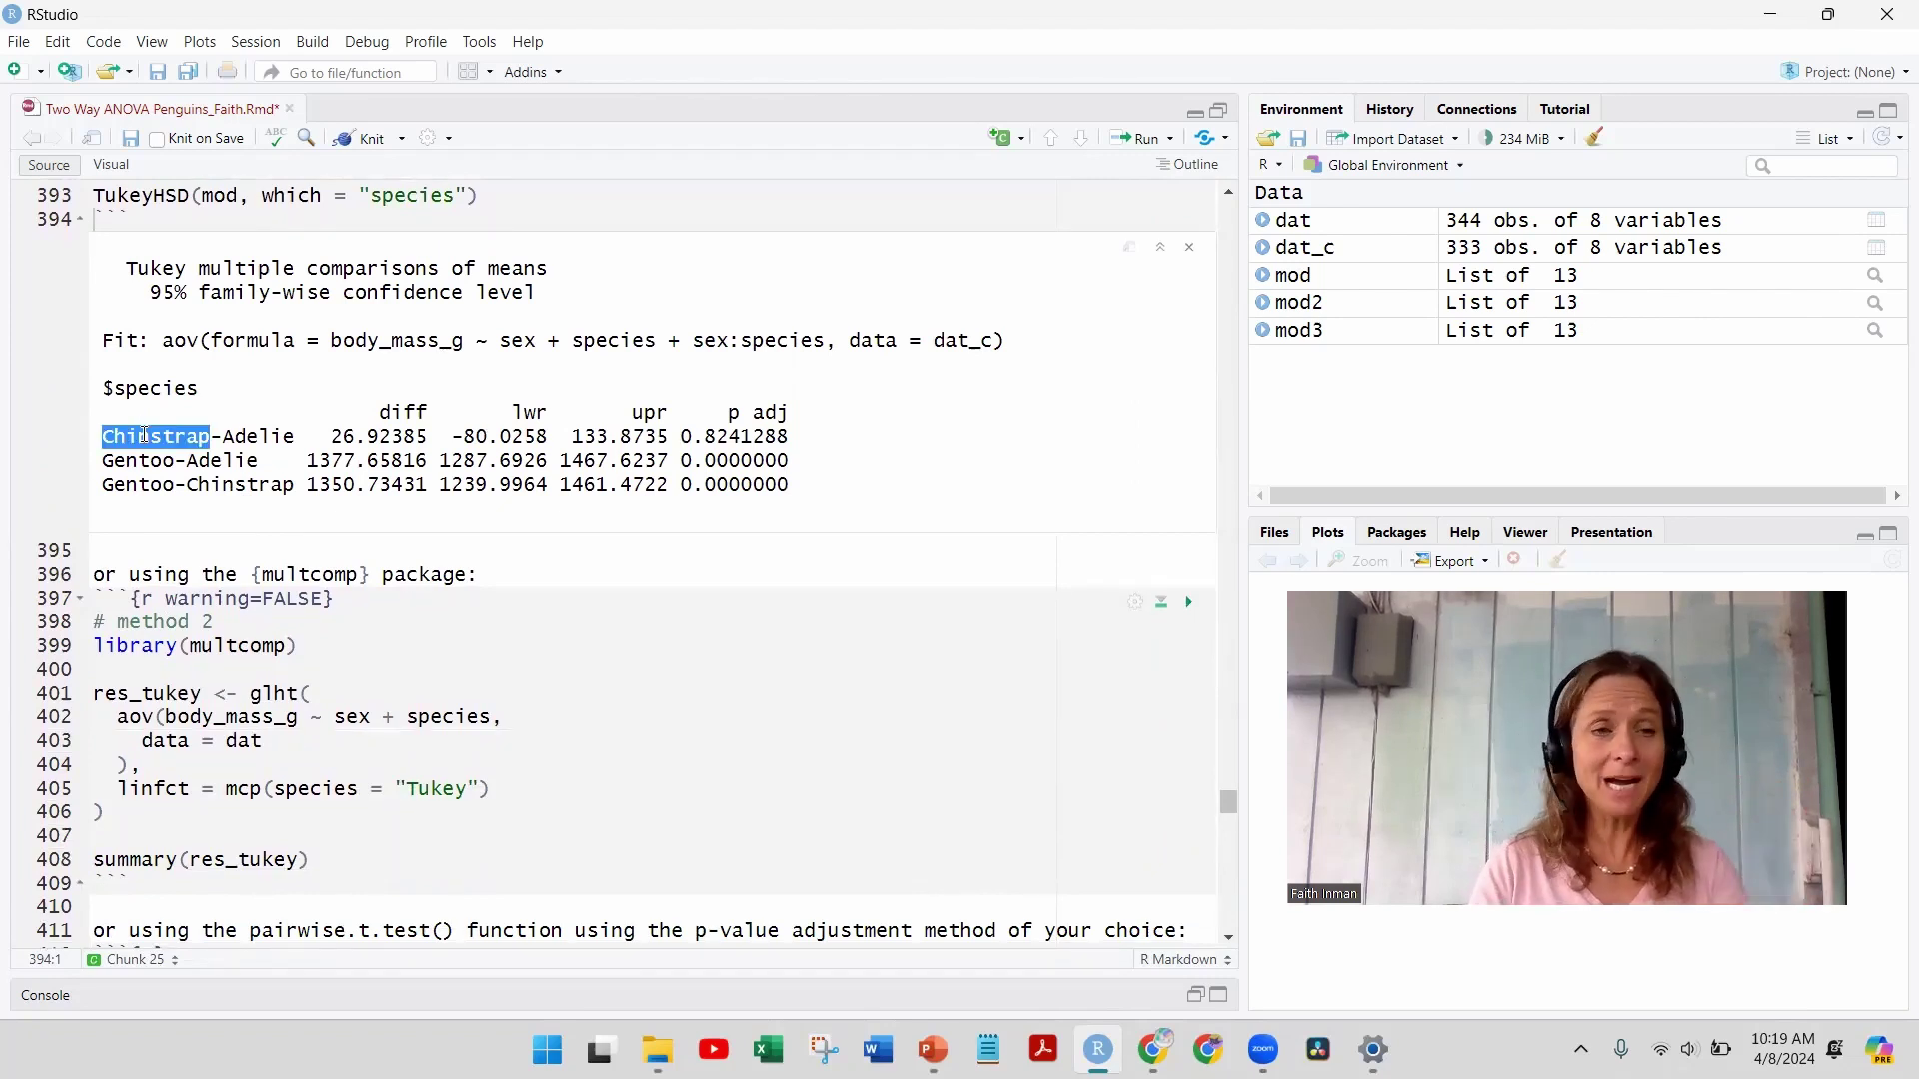
double_click(244, 437)
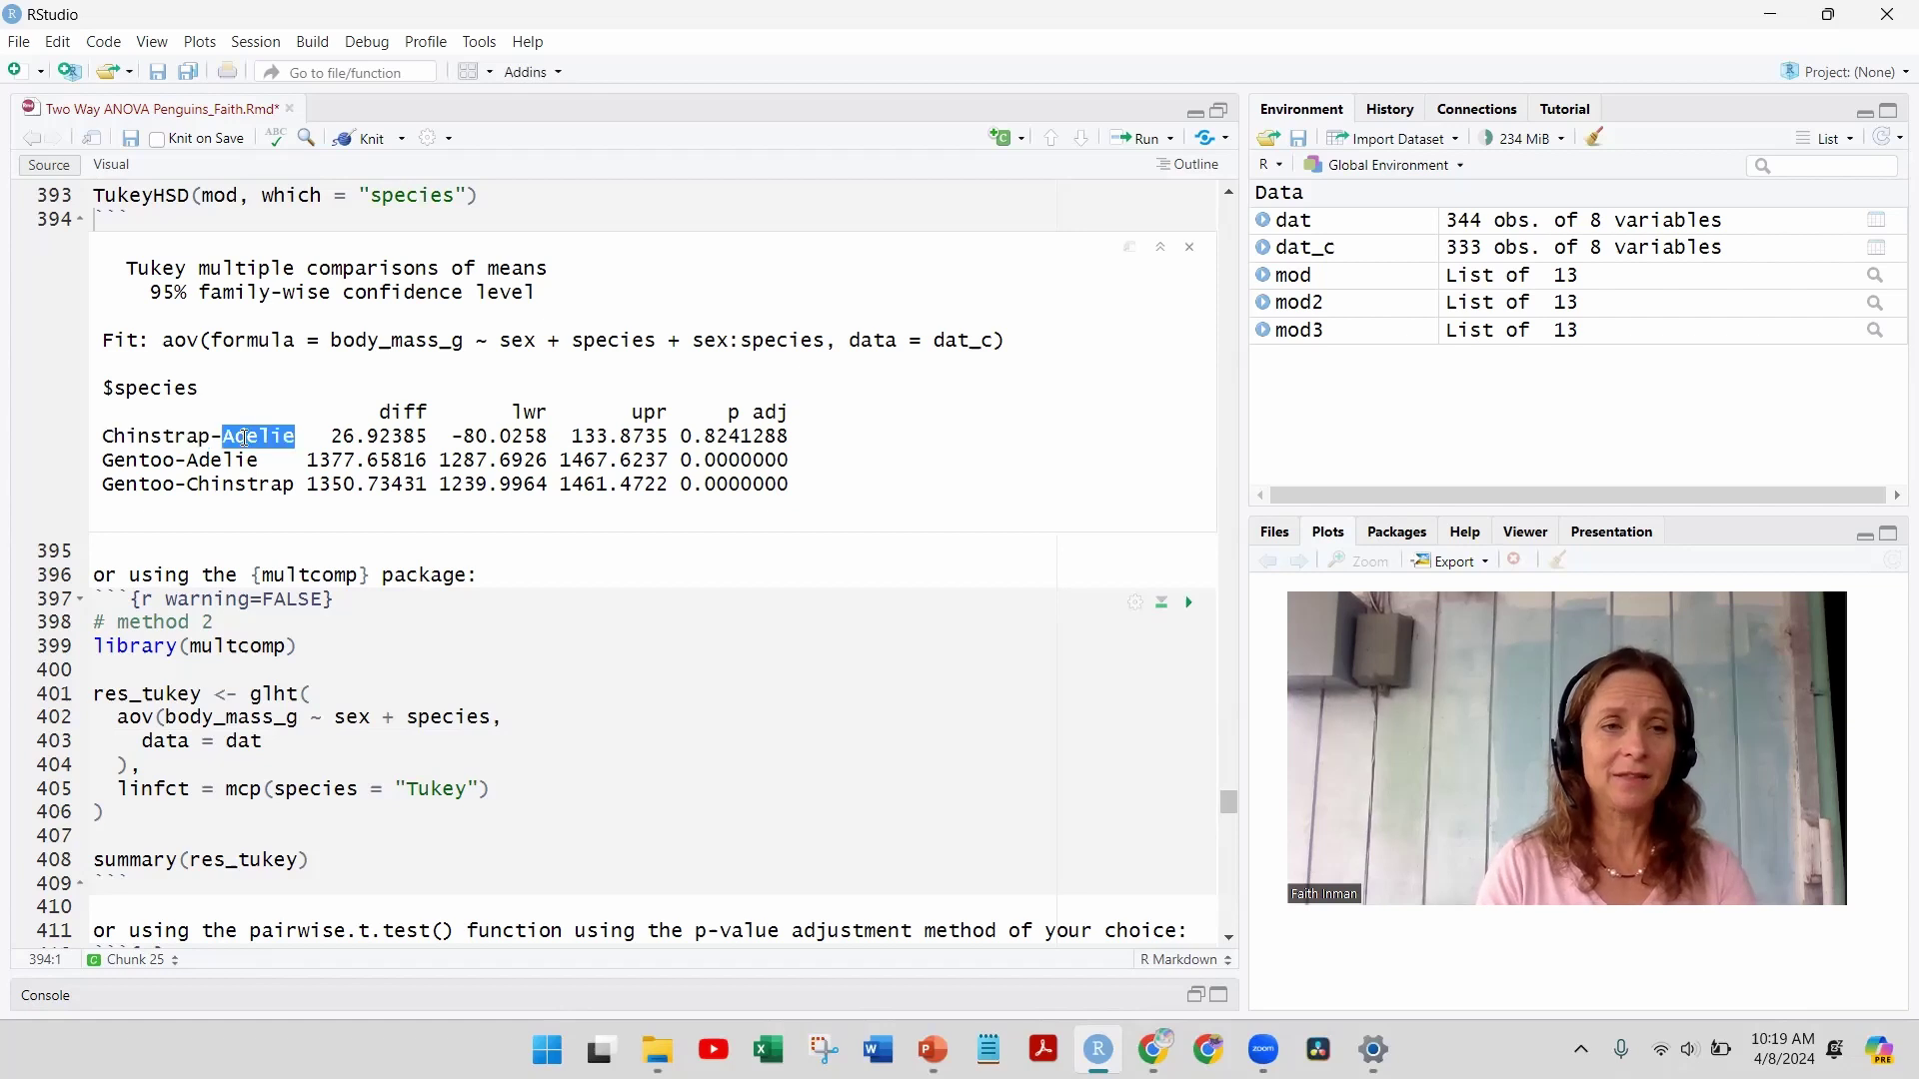
double_click(342, 438)
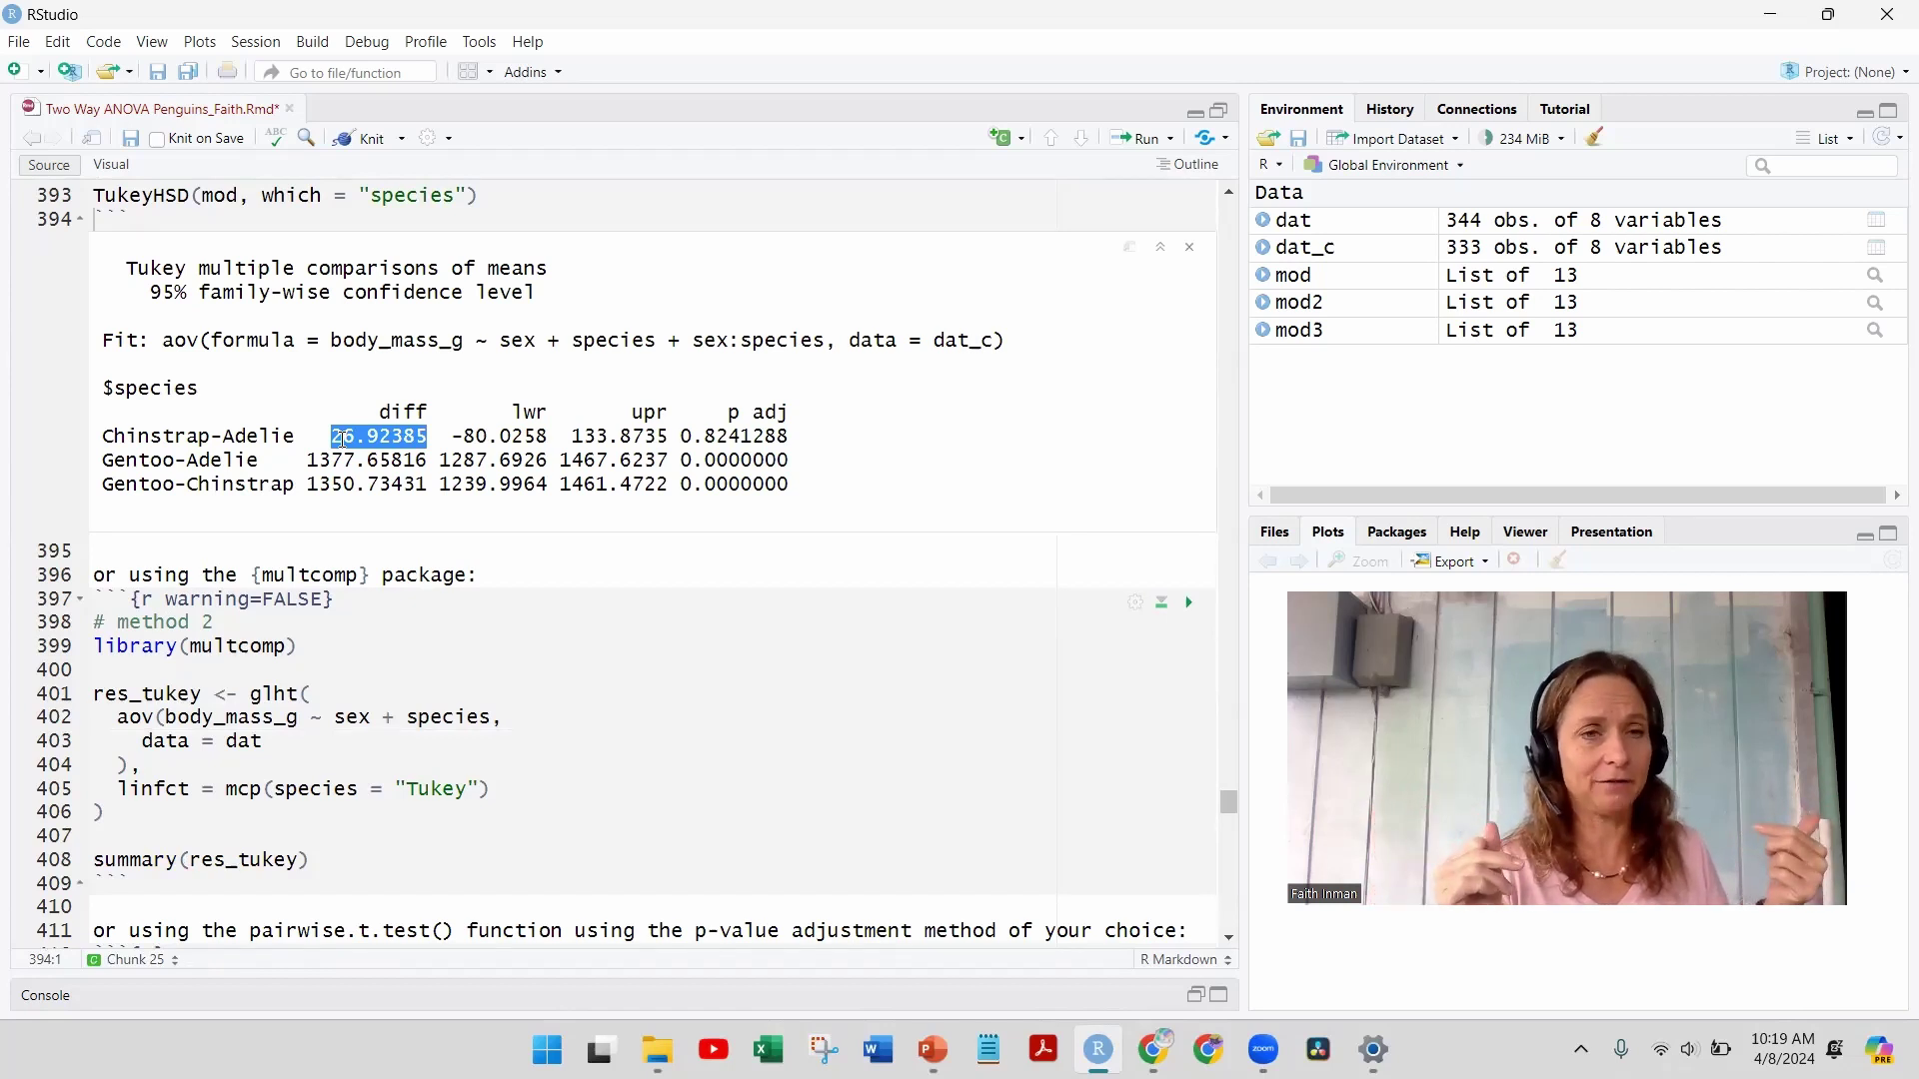
double_click(161, 441)
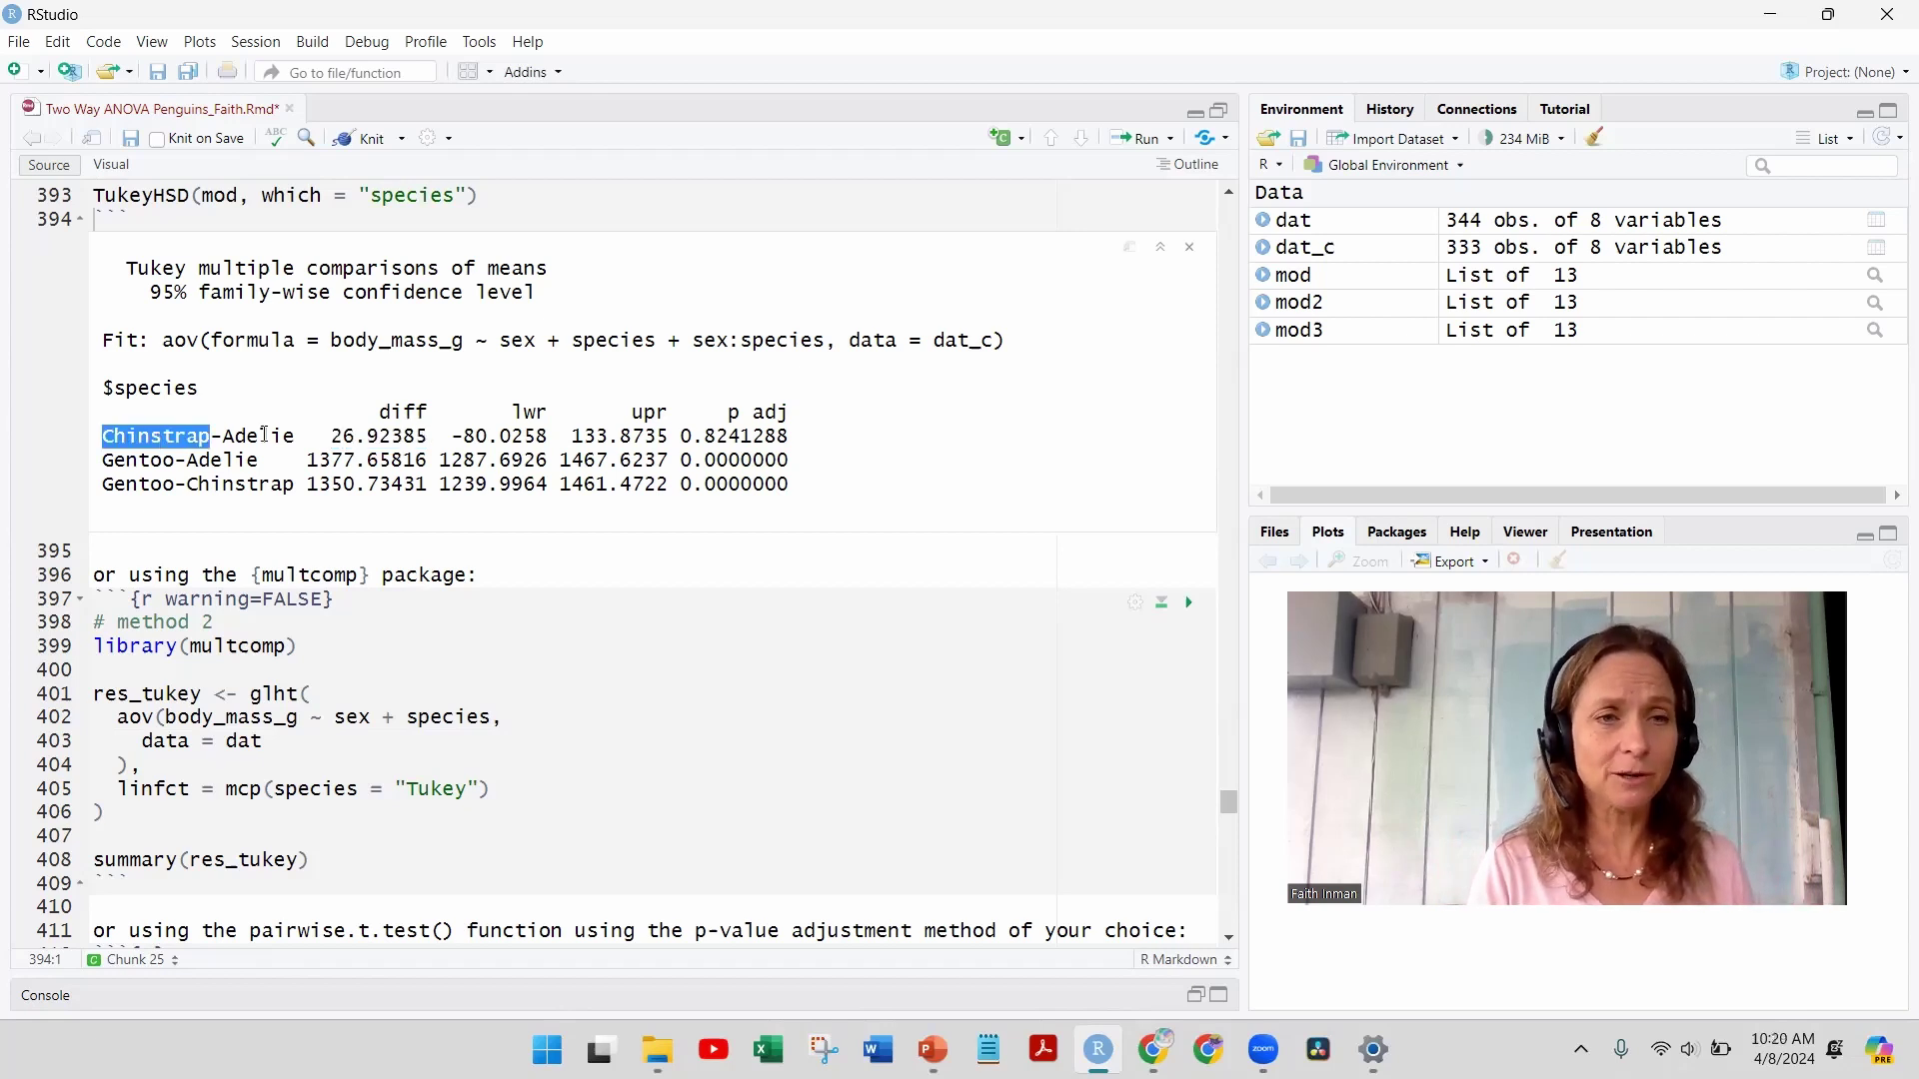
double_click(346, 436)
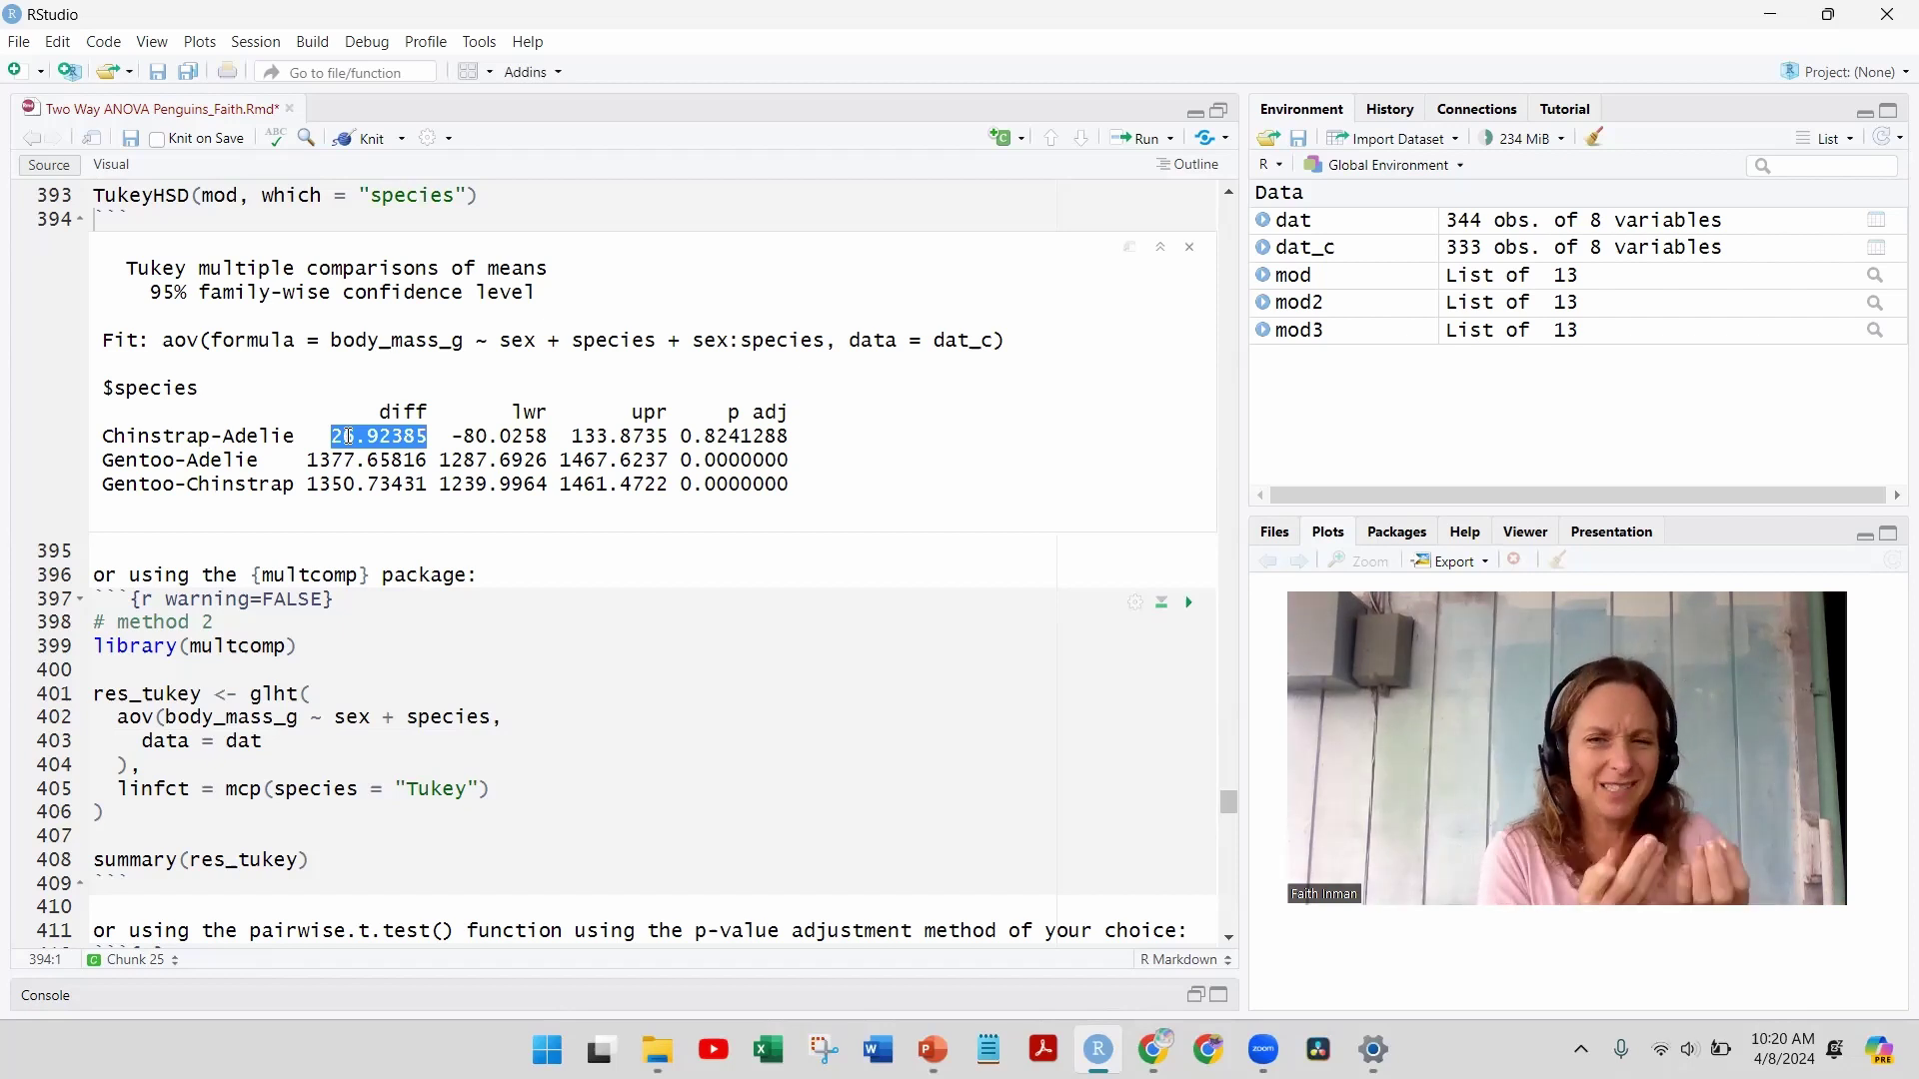
Step: Read the Chinstrap-Adelie confidence interval and adjusted p-value by highlighting the lwr, upr and p adj entries
double_click(473, 435)
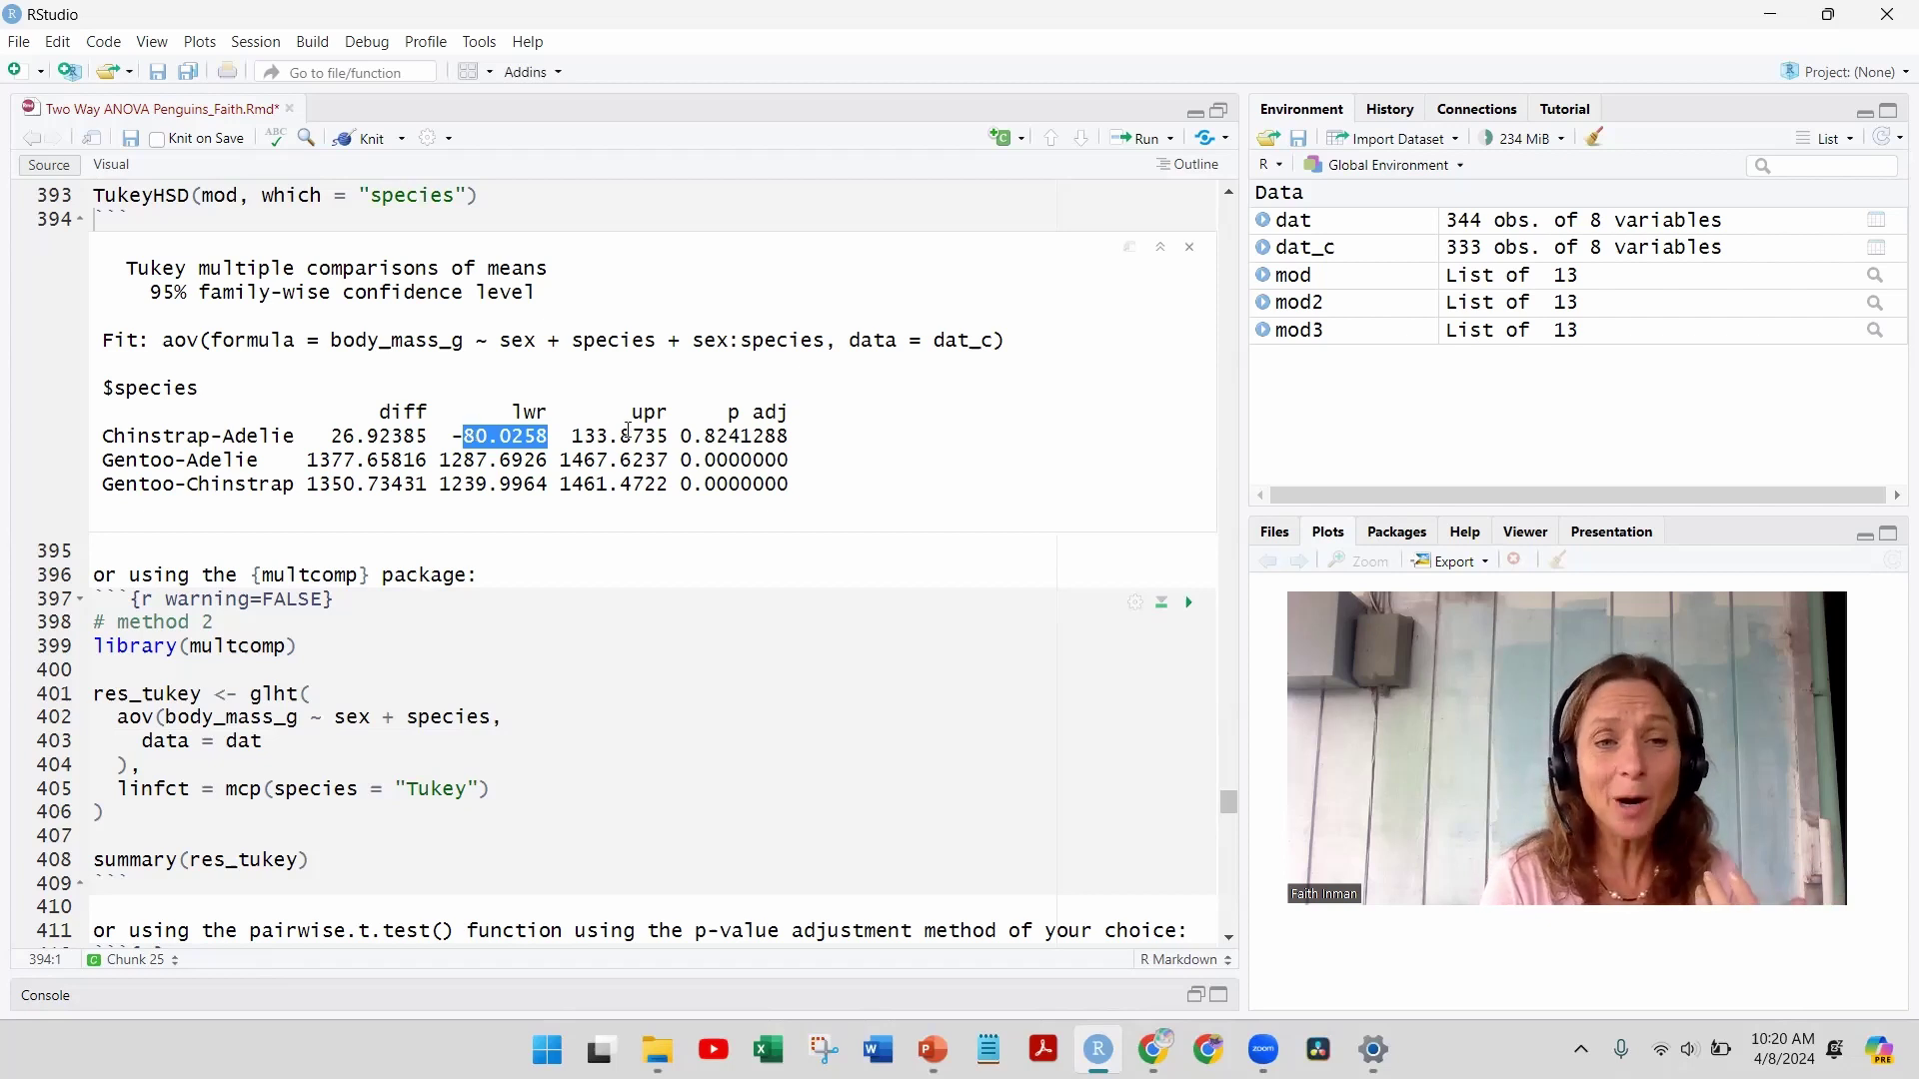
double_click(596, 436)
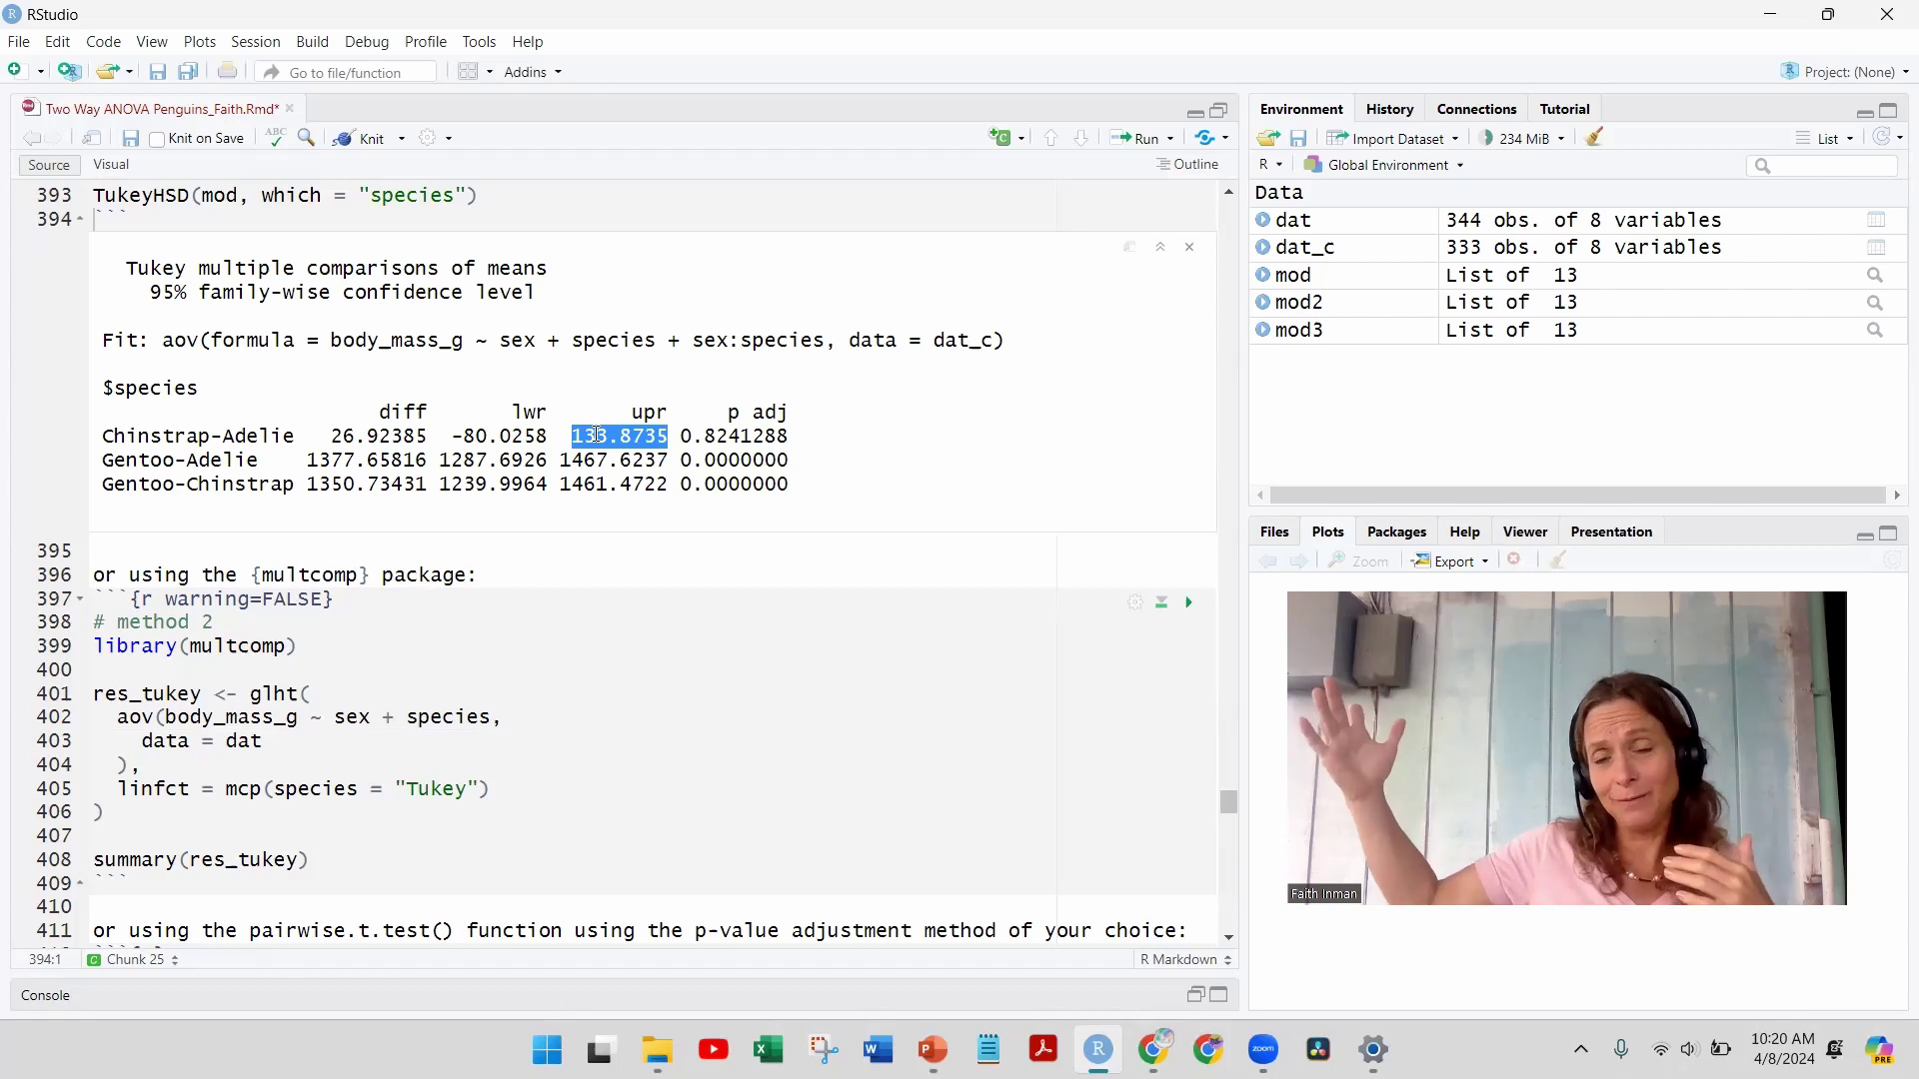
double_click(456, 436)
left_click_drag(455, 436, 632, 436)
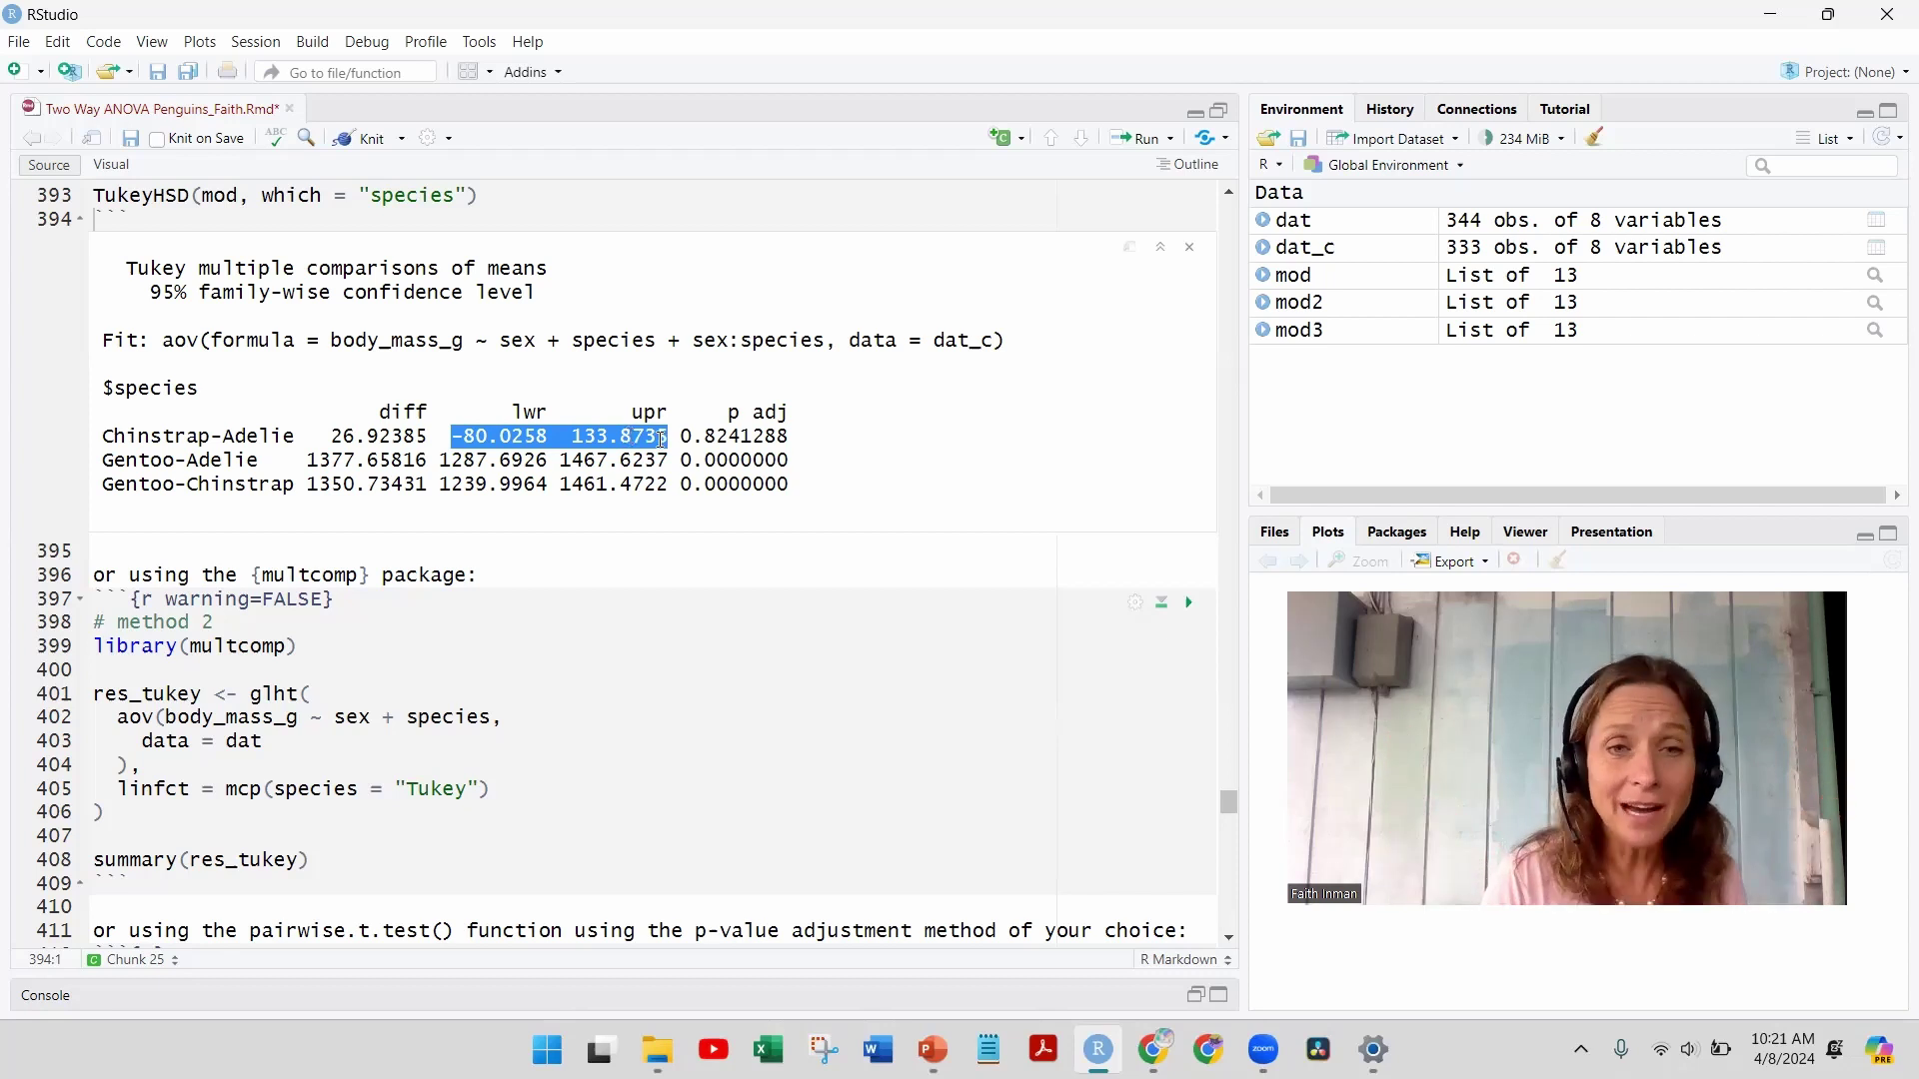
left_click(752, 436)
double_click(752, 437)
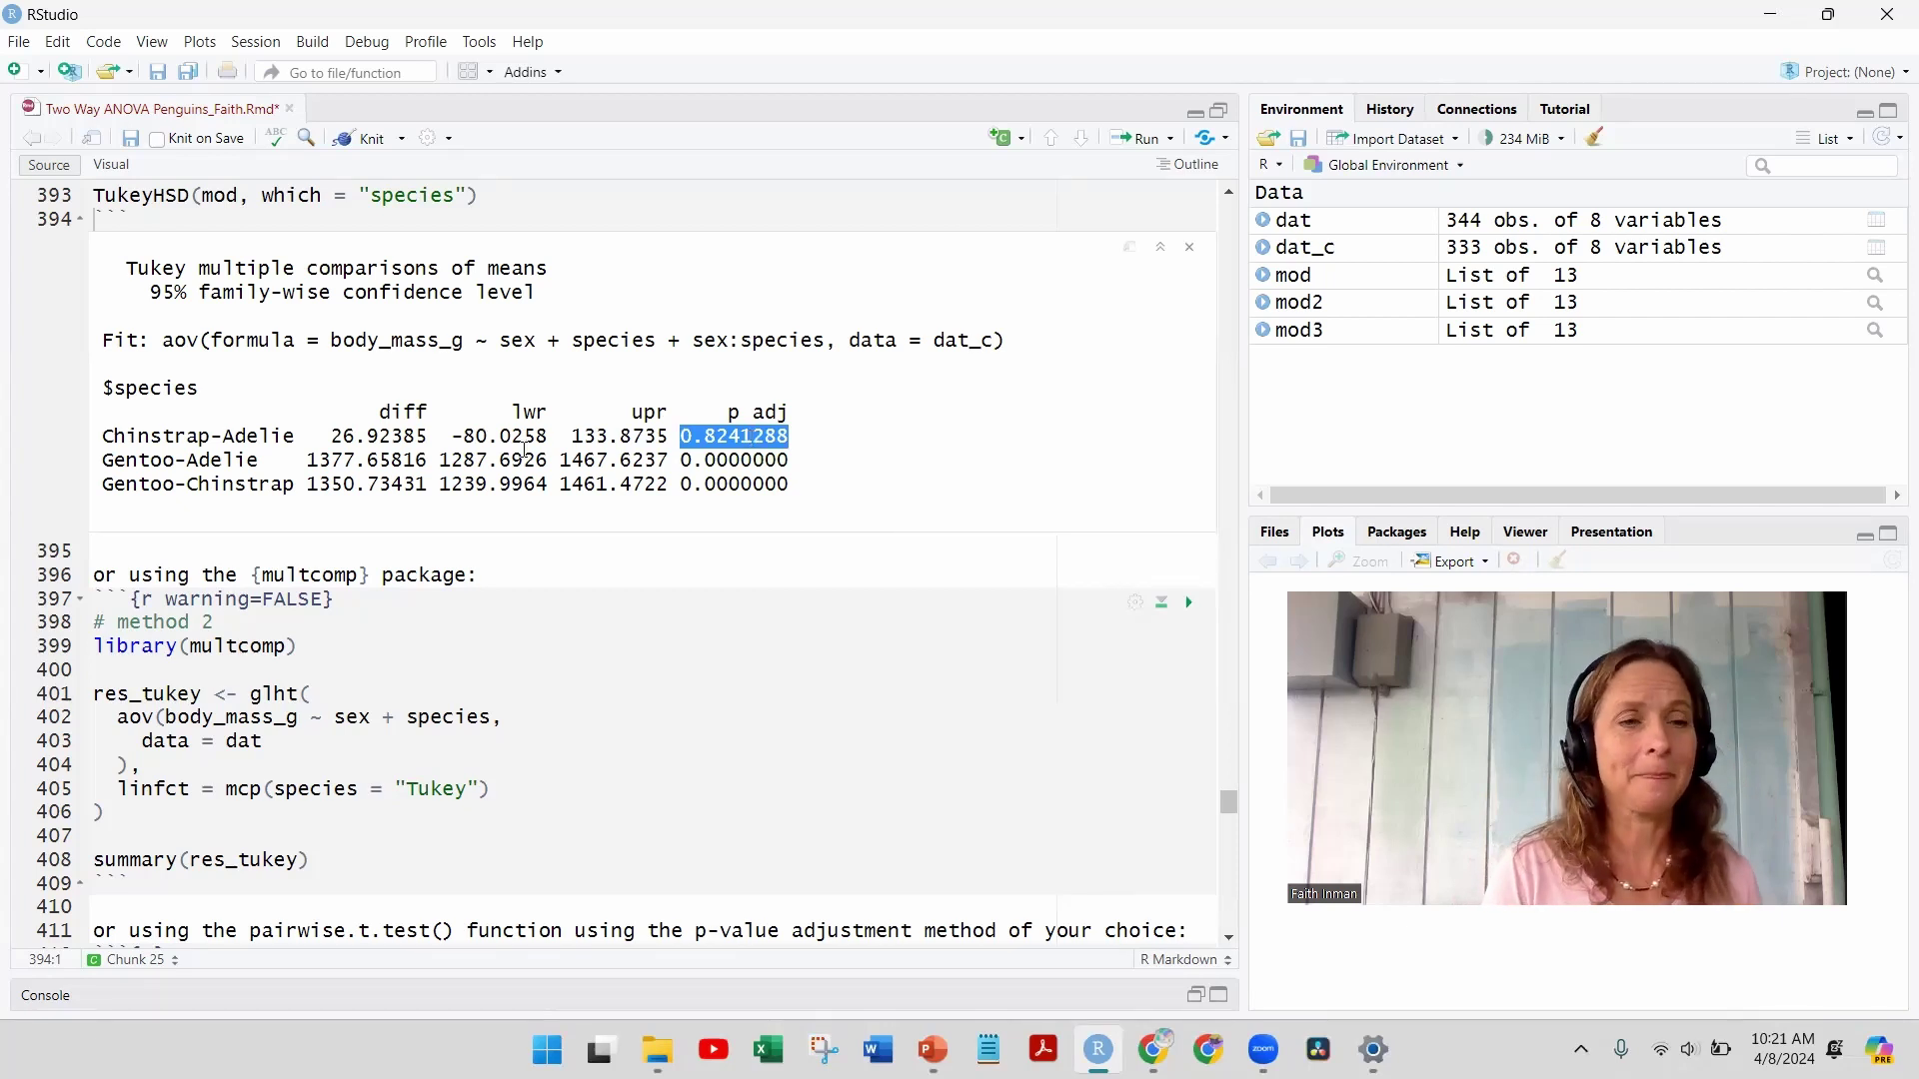
Step: Examine the Gentoo-Adelie comparison by highlighting both species names and the whole-number part of the mean difference
double_click(145, 461)
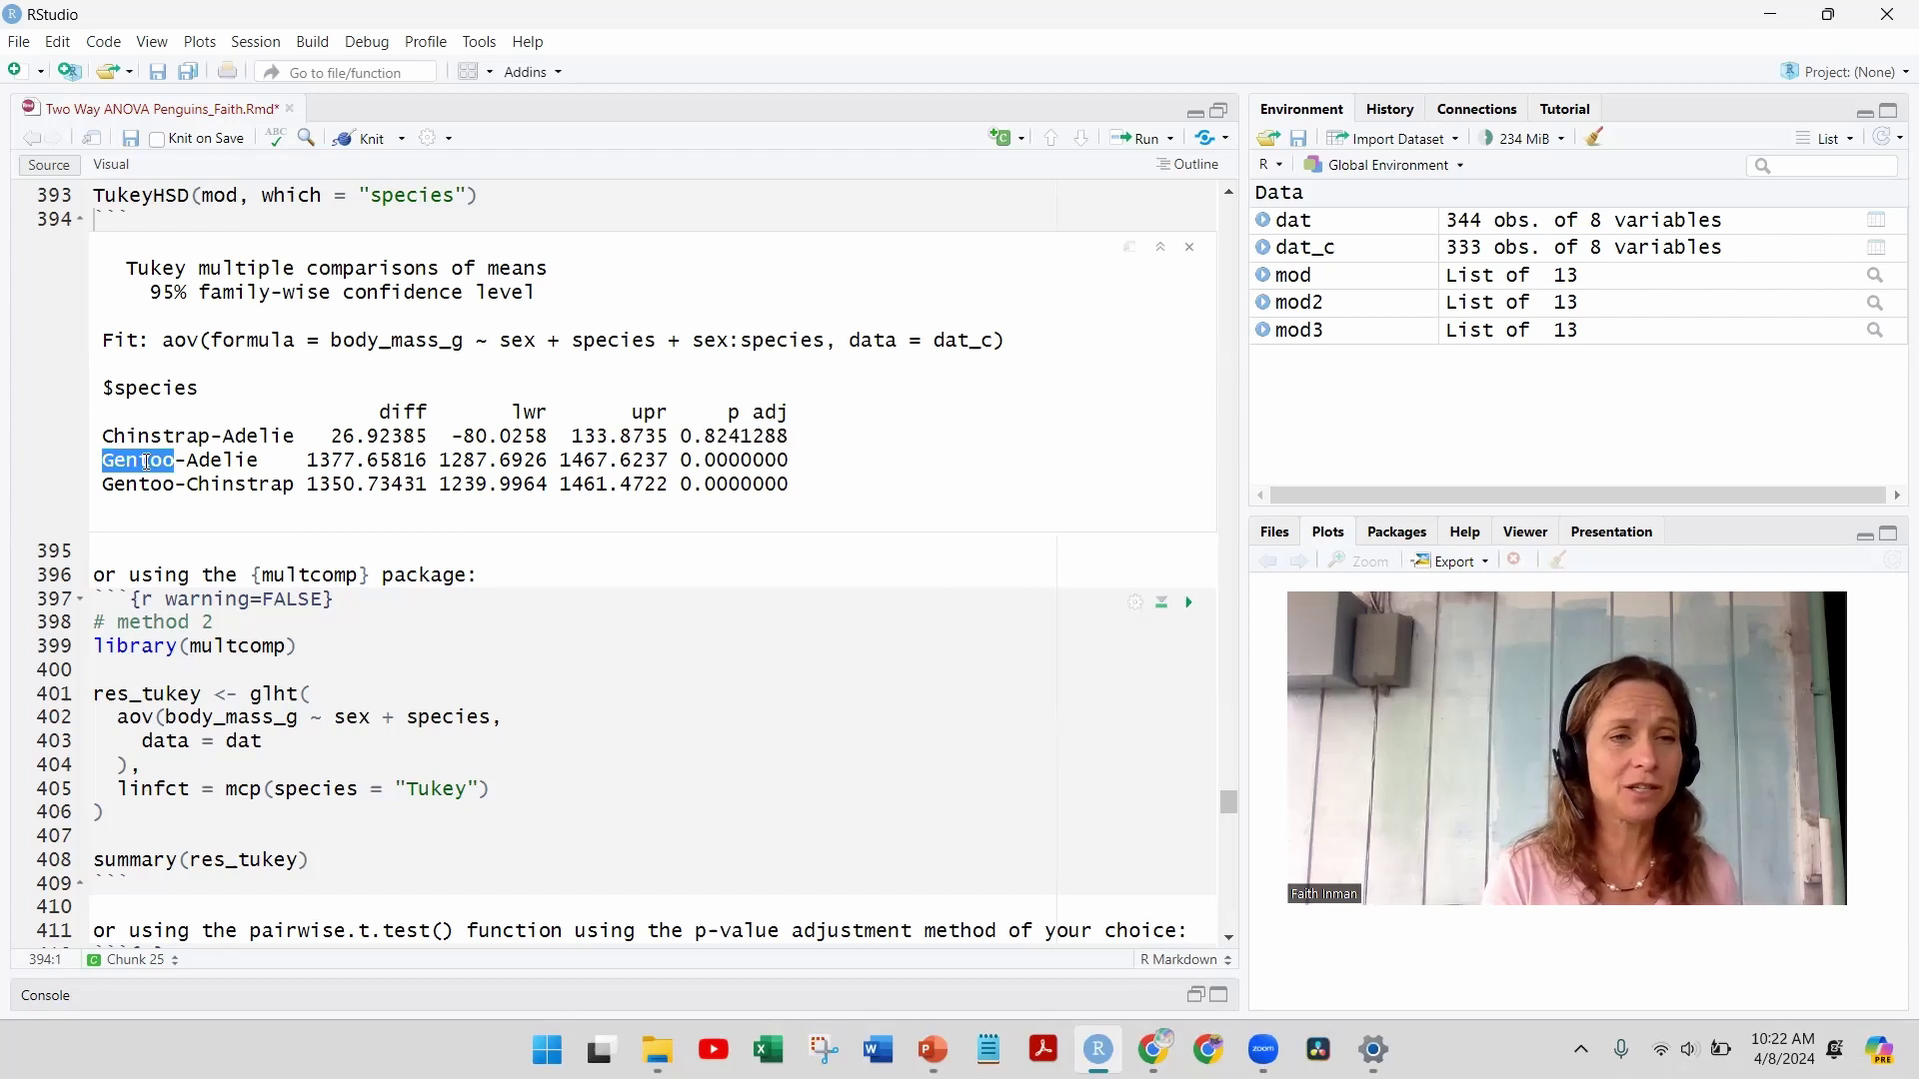
double_click(218, 462)
double_click(132, 463)
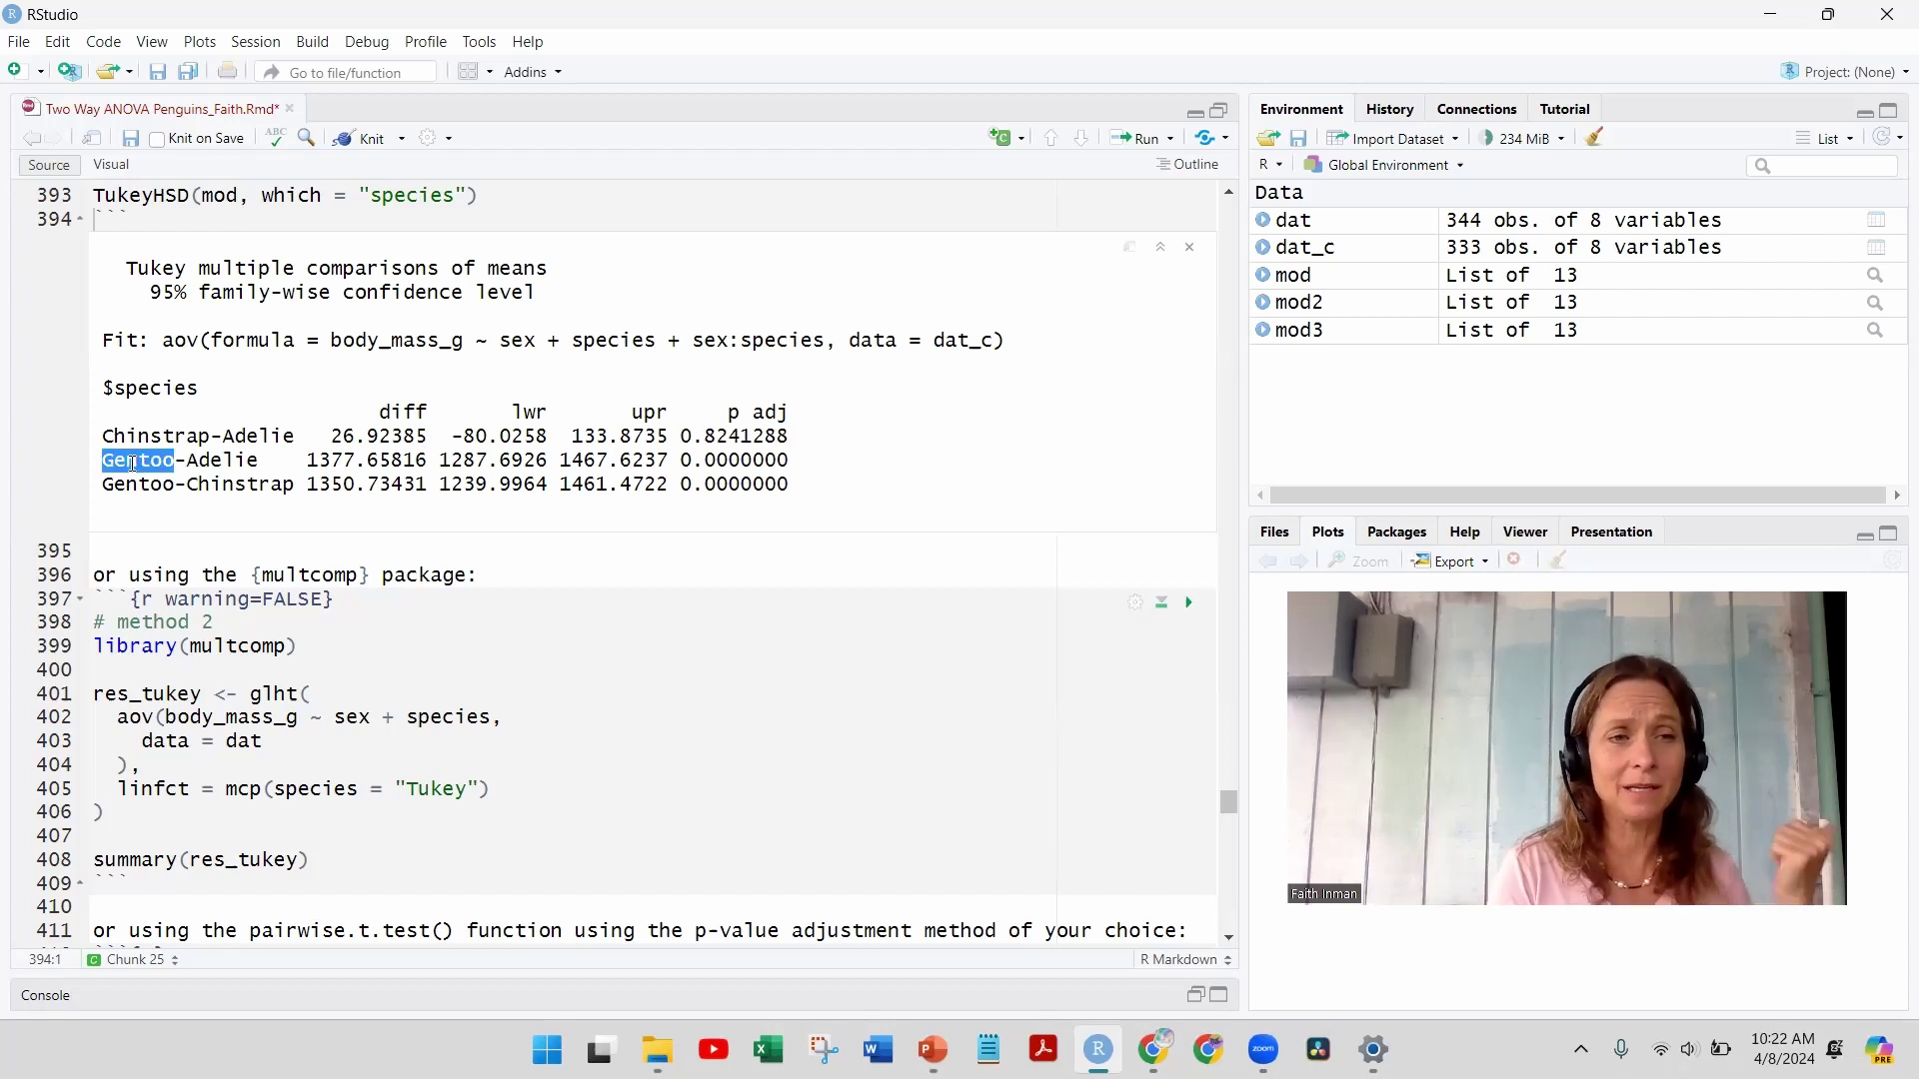
double_click(218, 461)
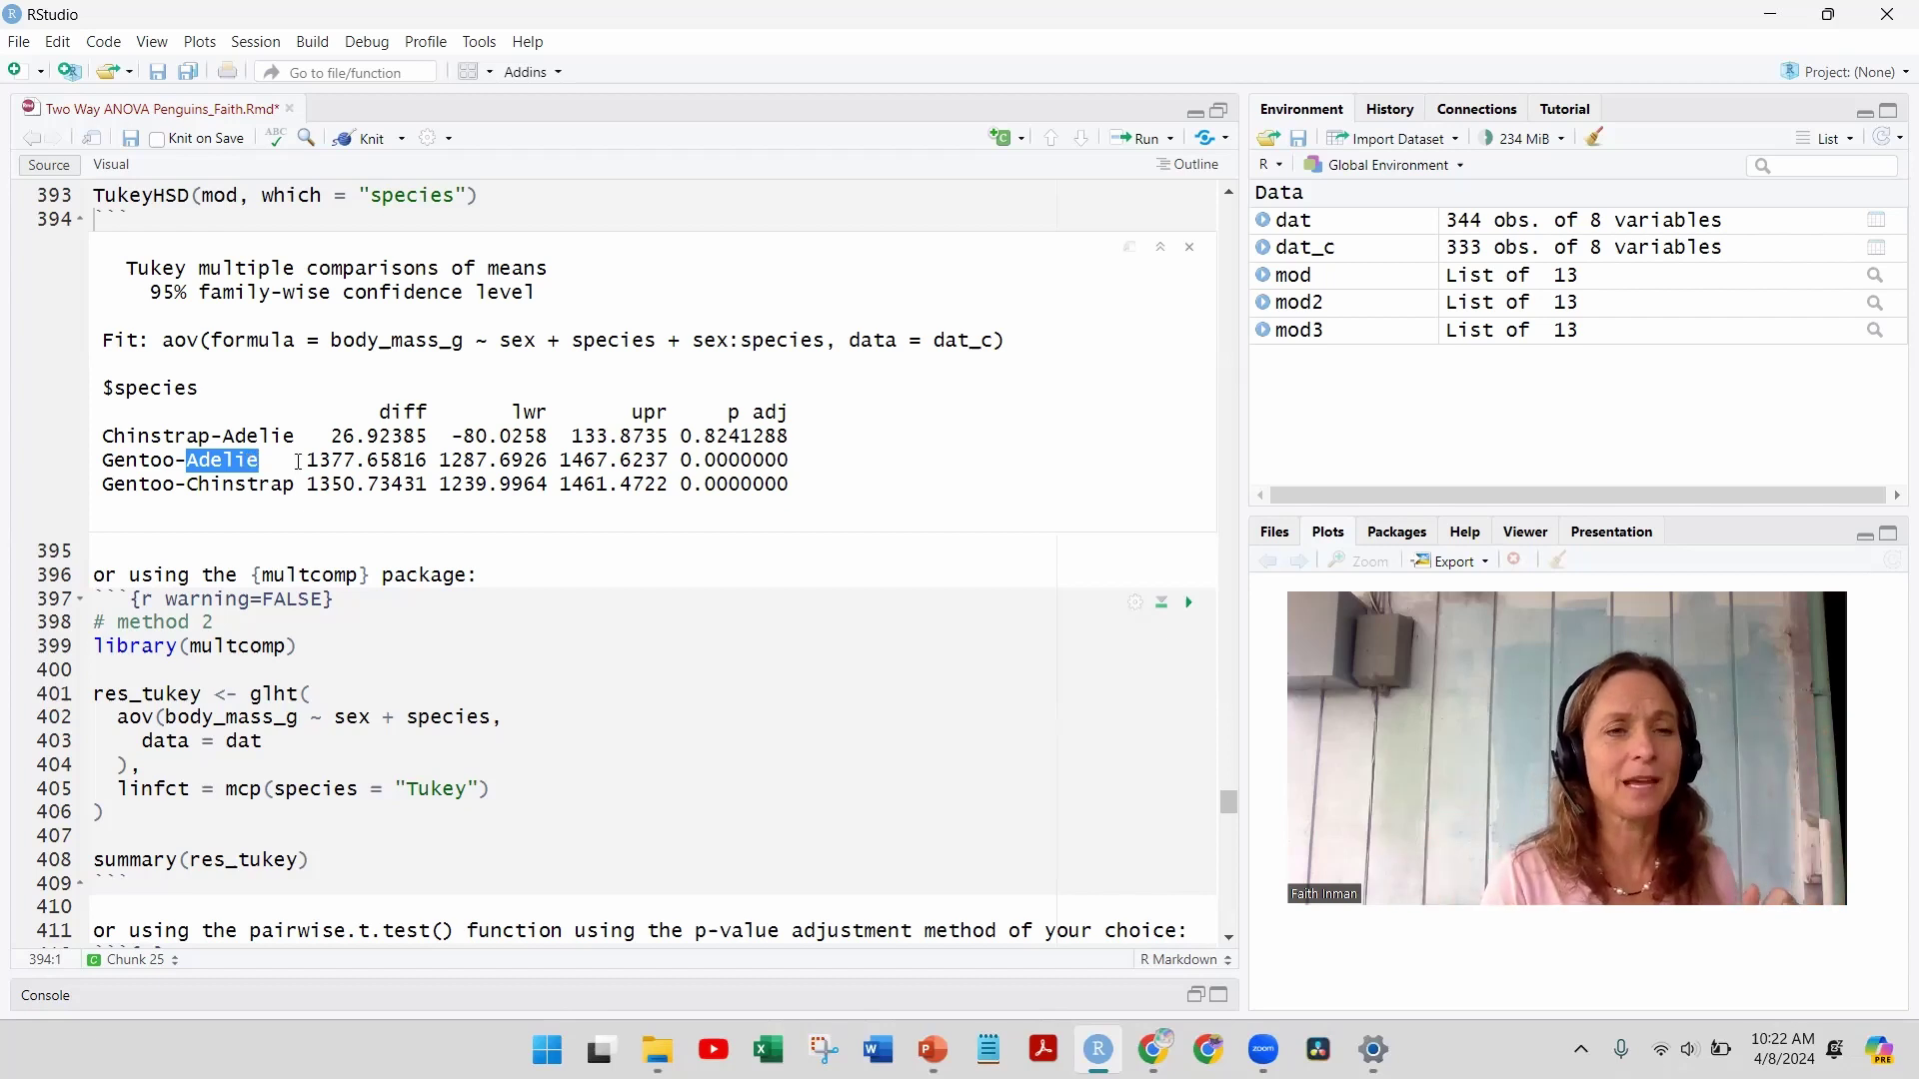
double_click(339, 462)
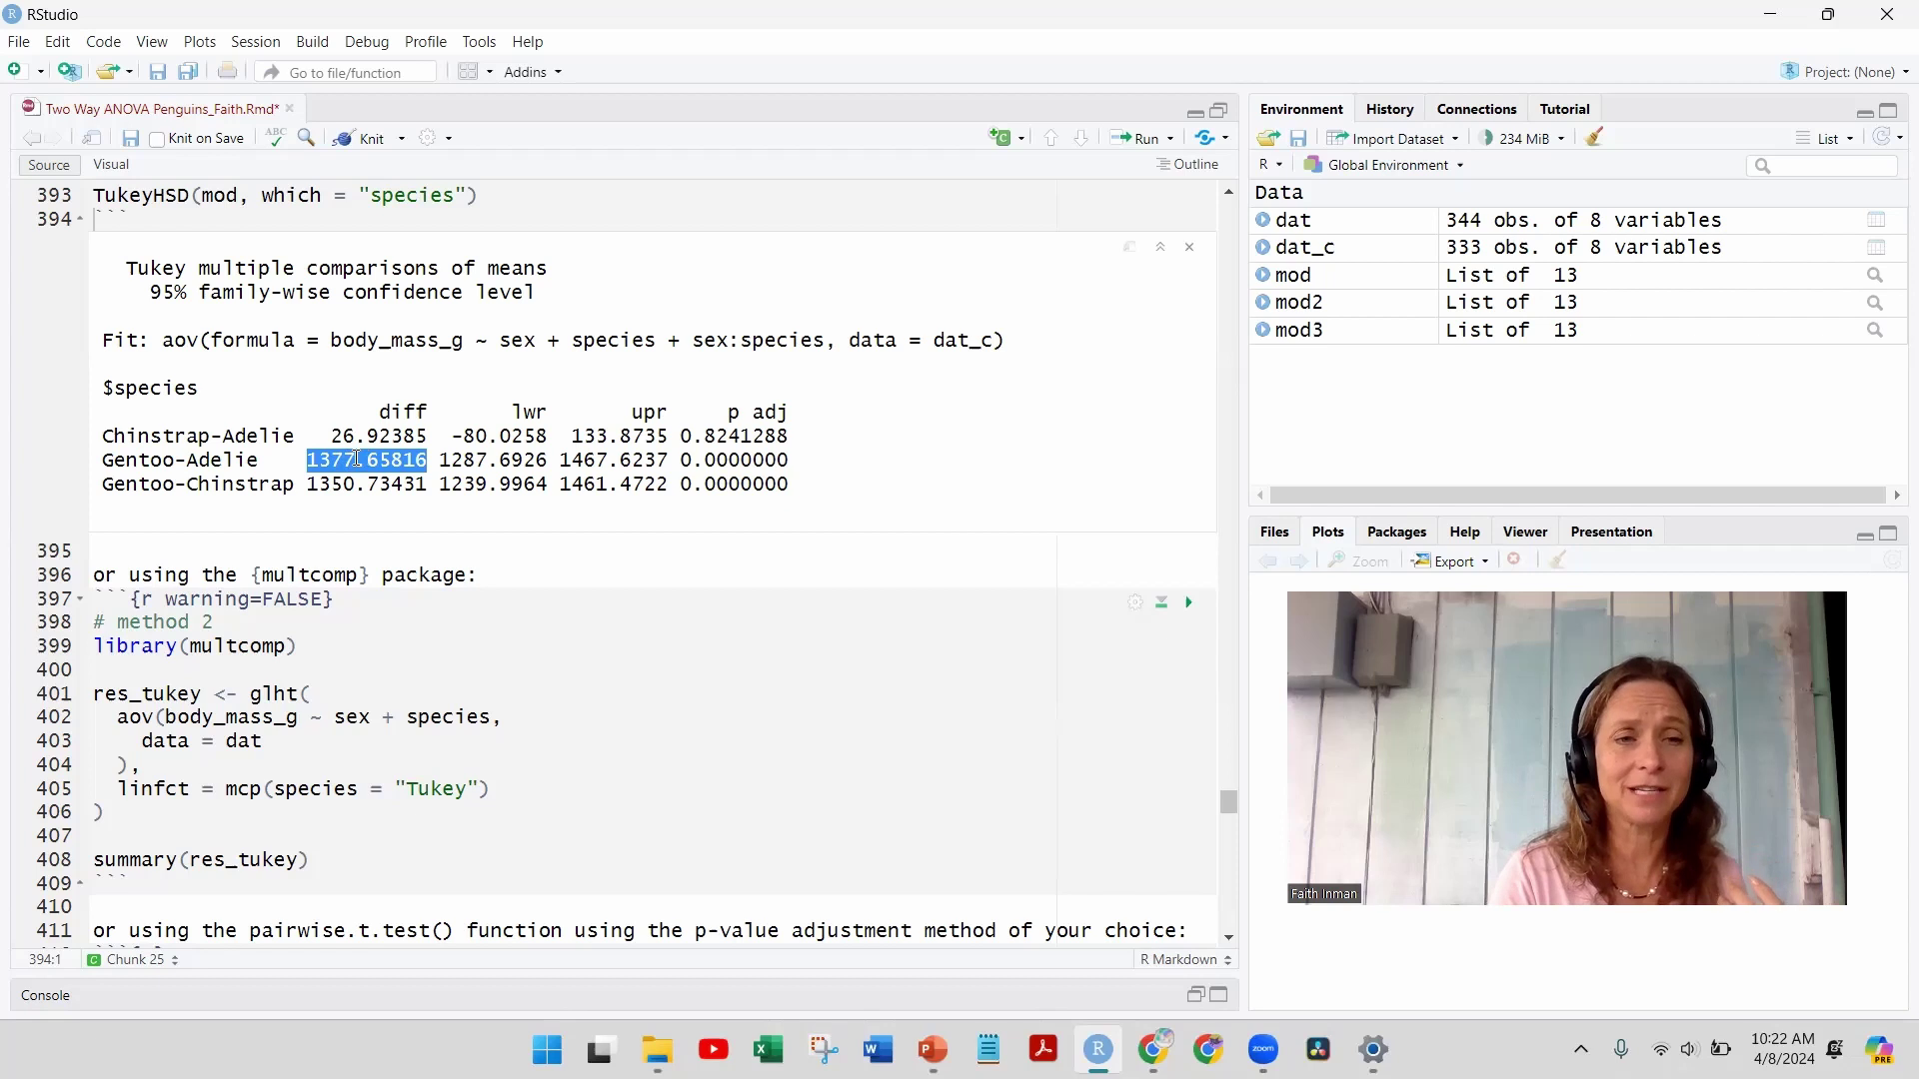
left_click(357, 458)
left_click_drag(356, 459, 312, 459)
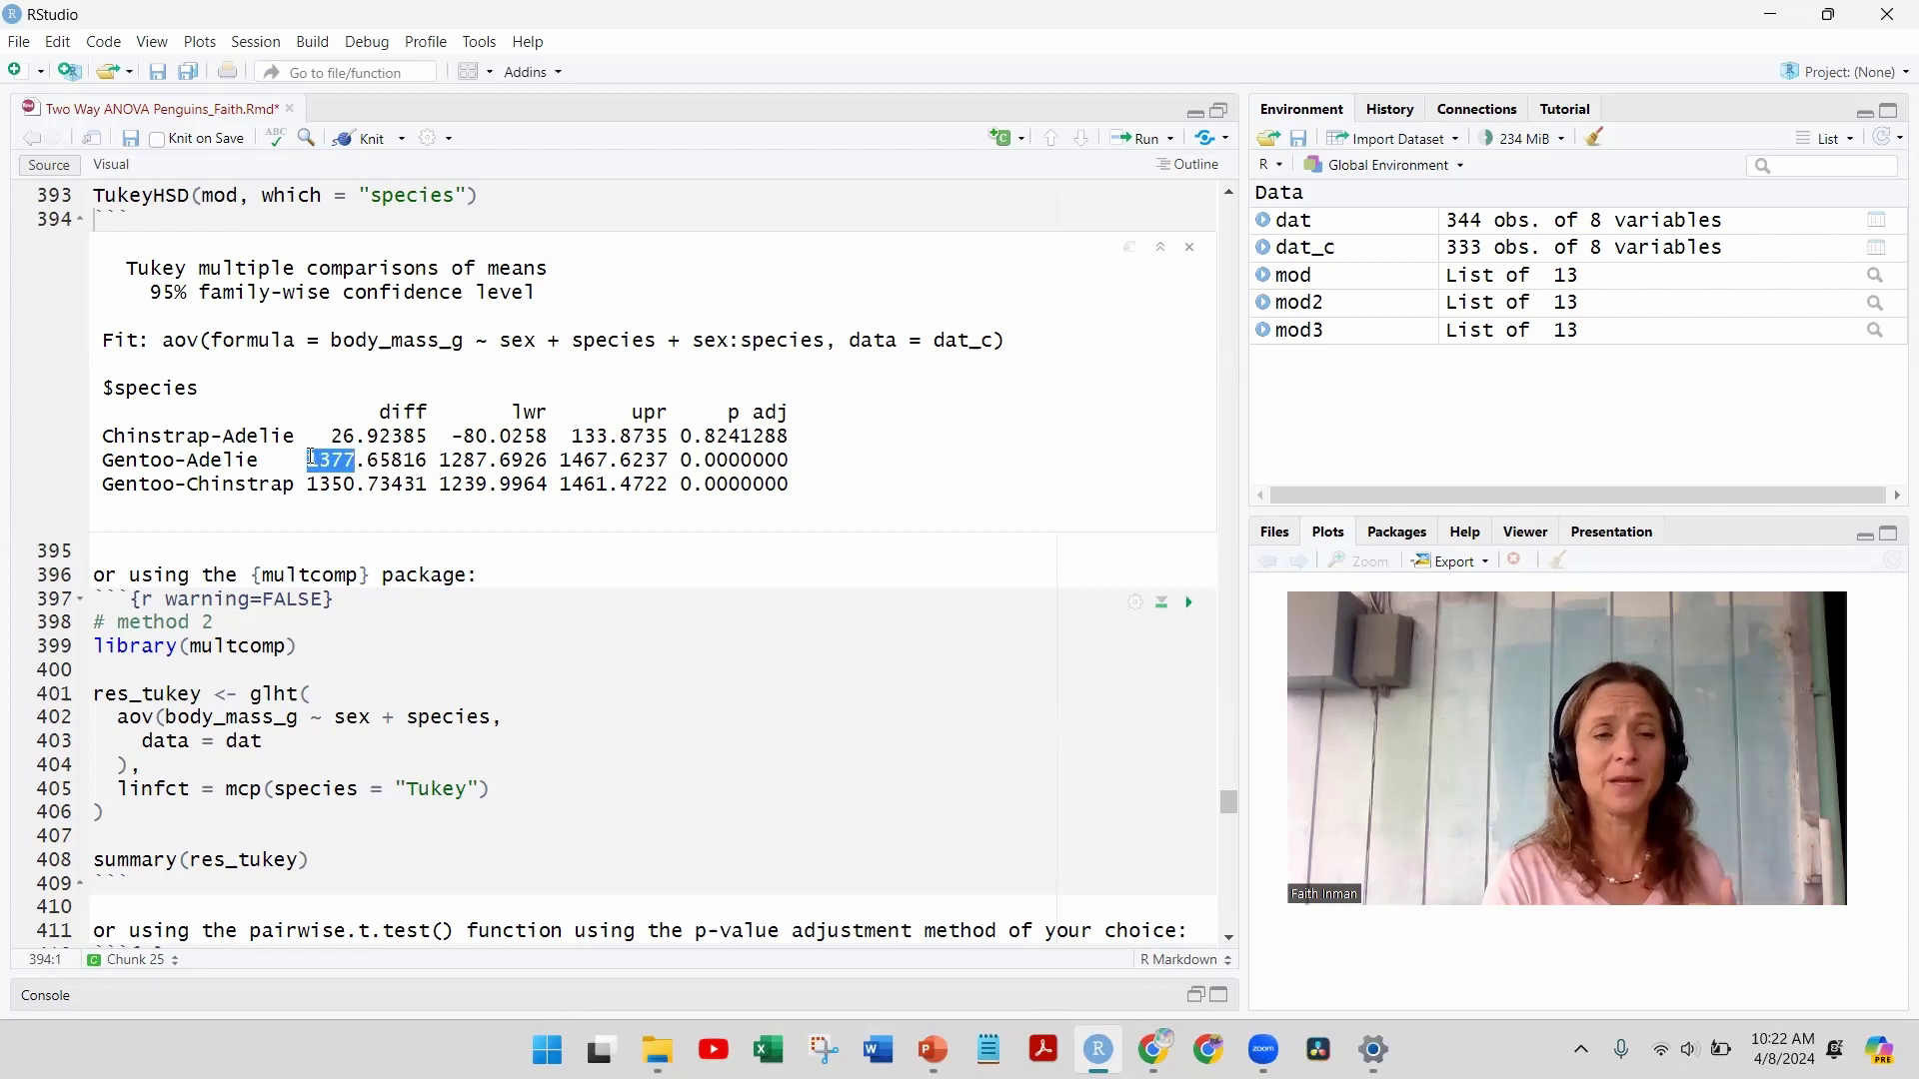
Step: Read the Gentoo-Adelie interval bounds and adjusted p-value by highlighting each entry, then clear the selection
left_click_drag(439, 458, 484, 461)
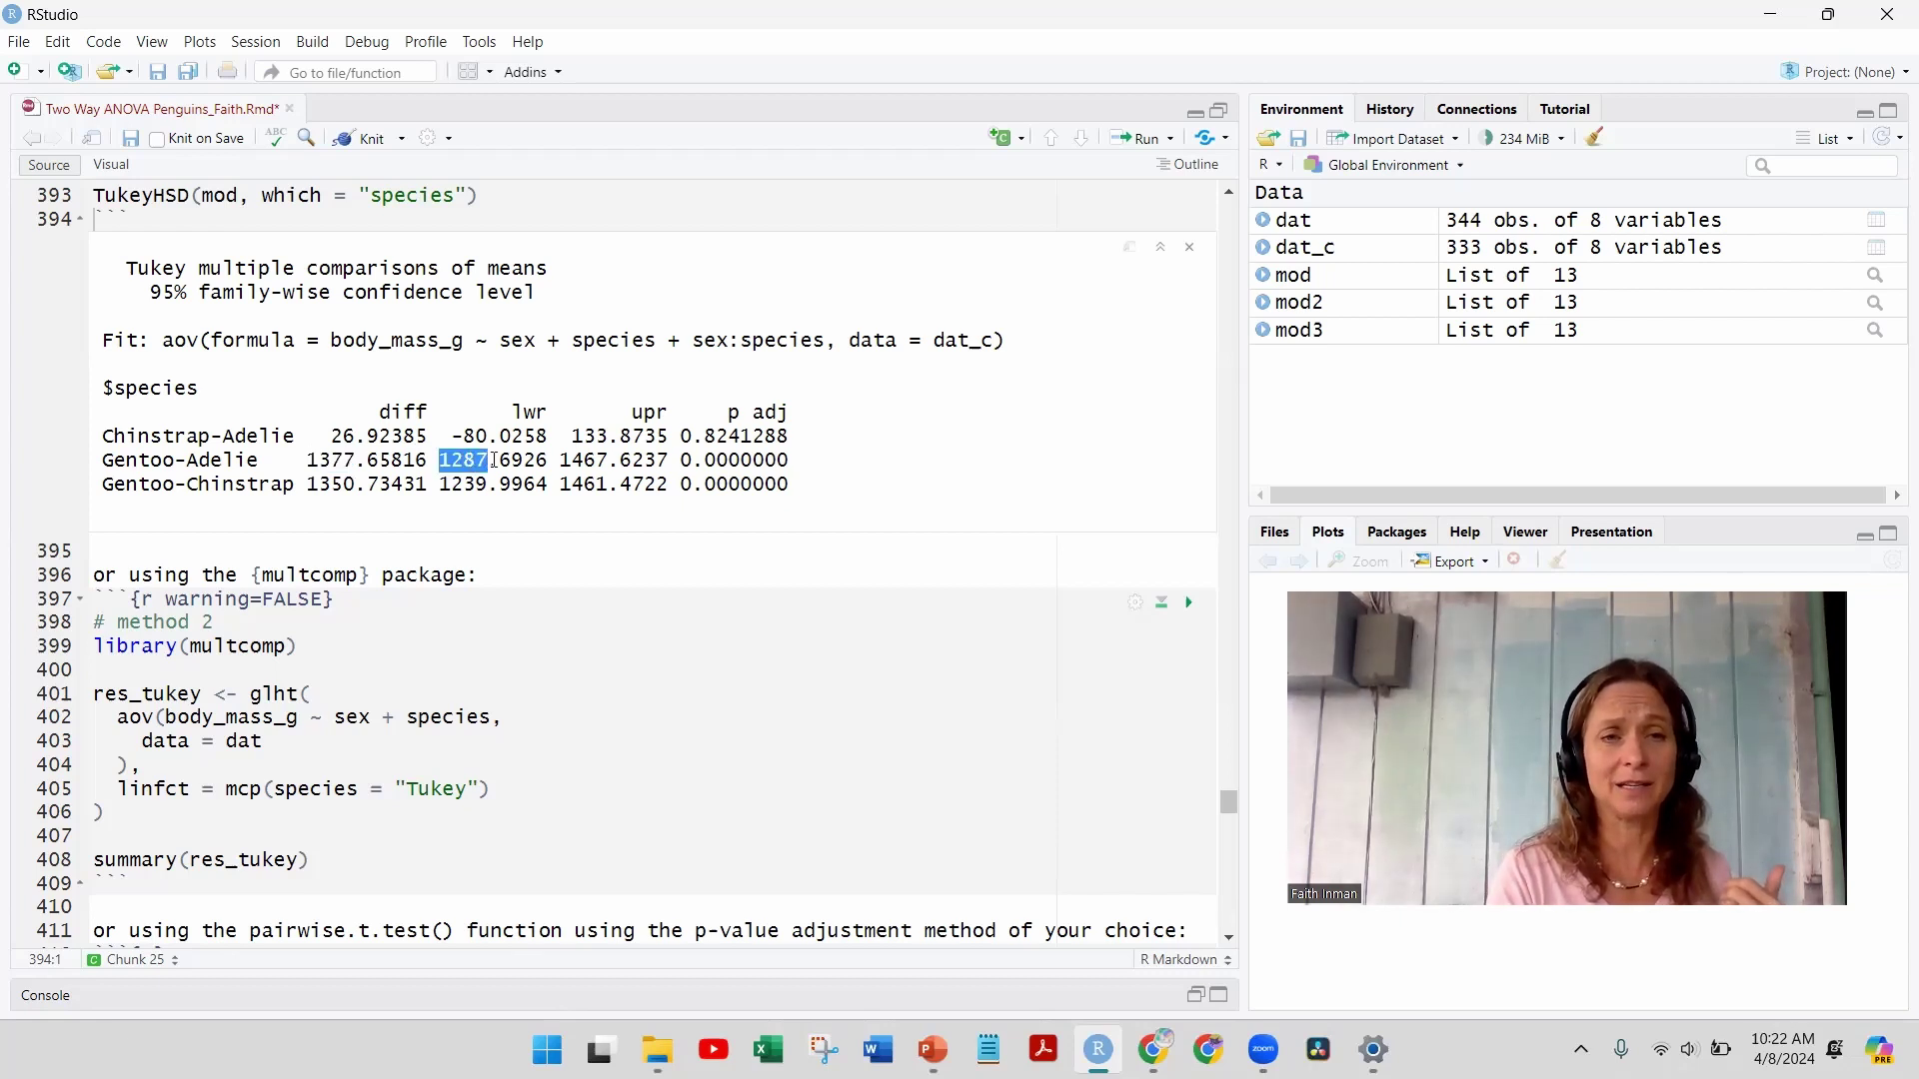
left_click(562, 460)
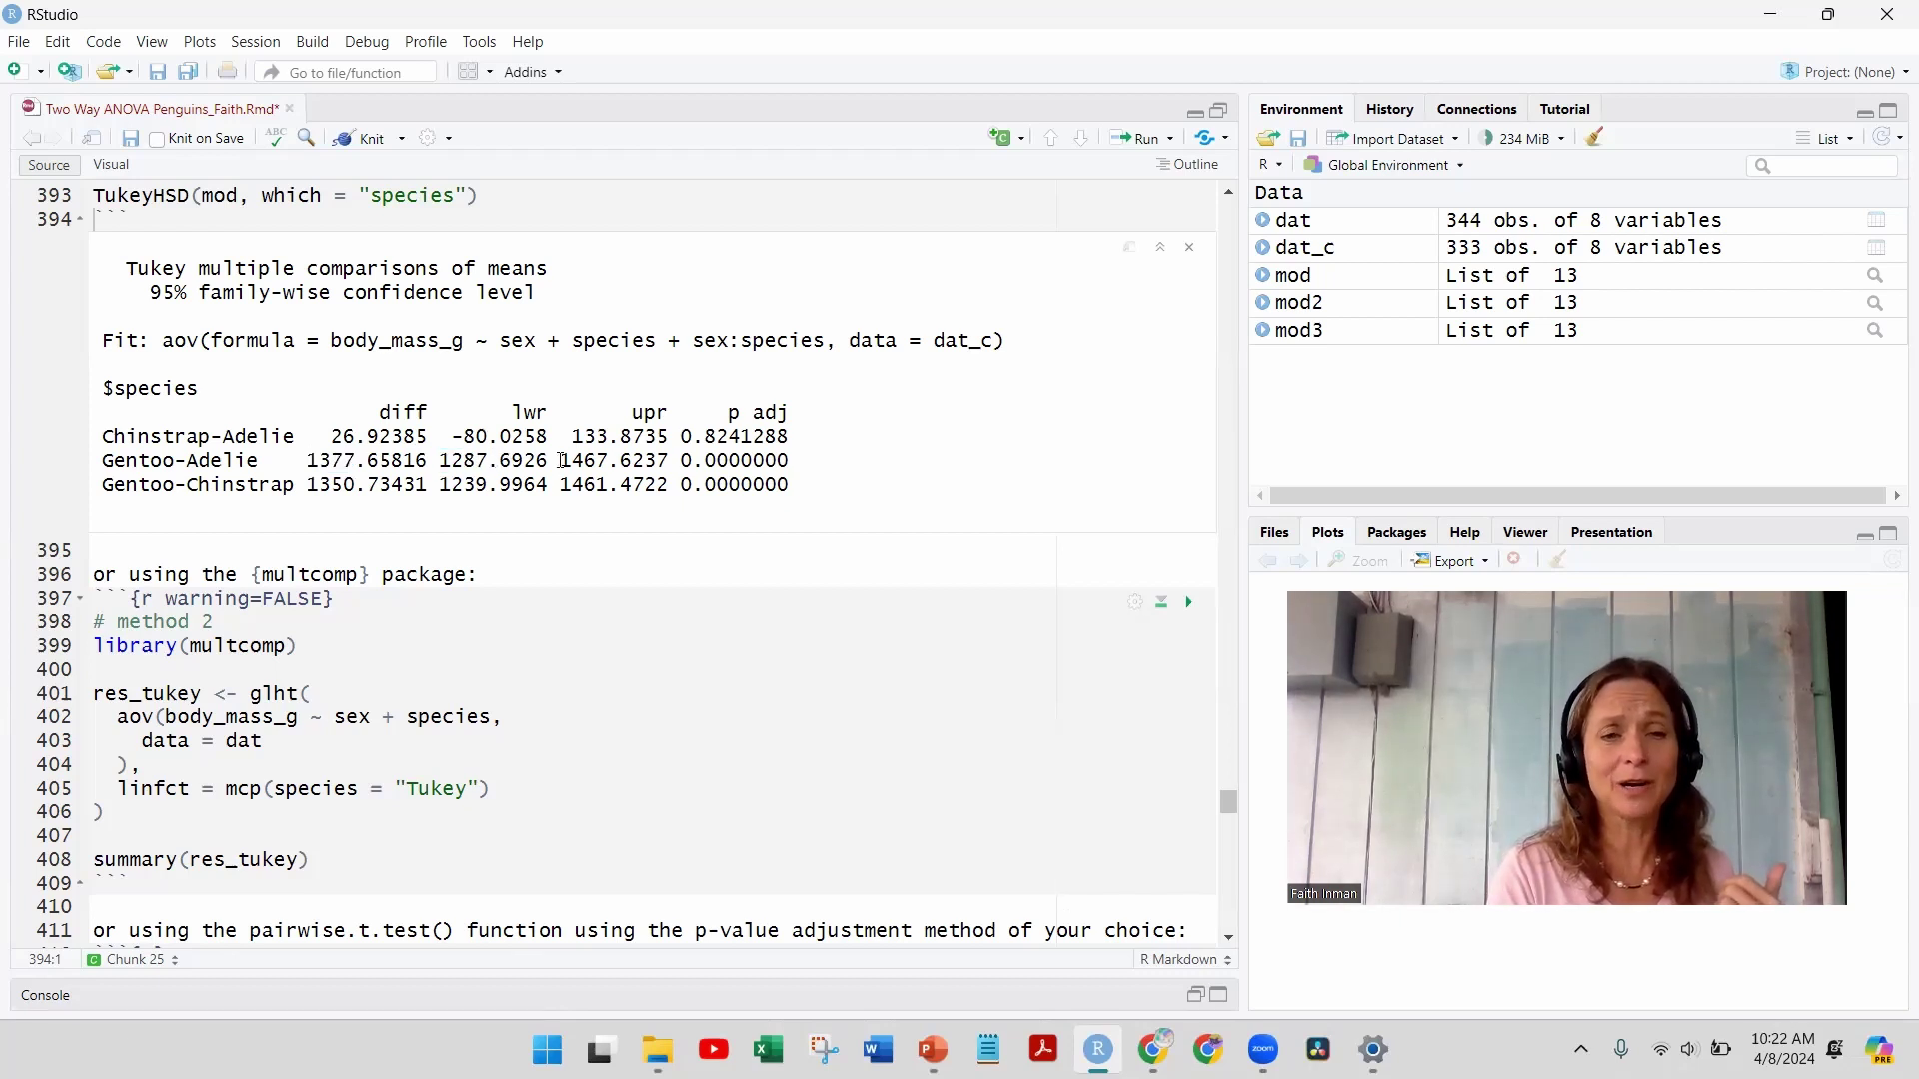
left_click_drag(562, 460, 610, 459)
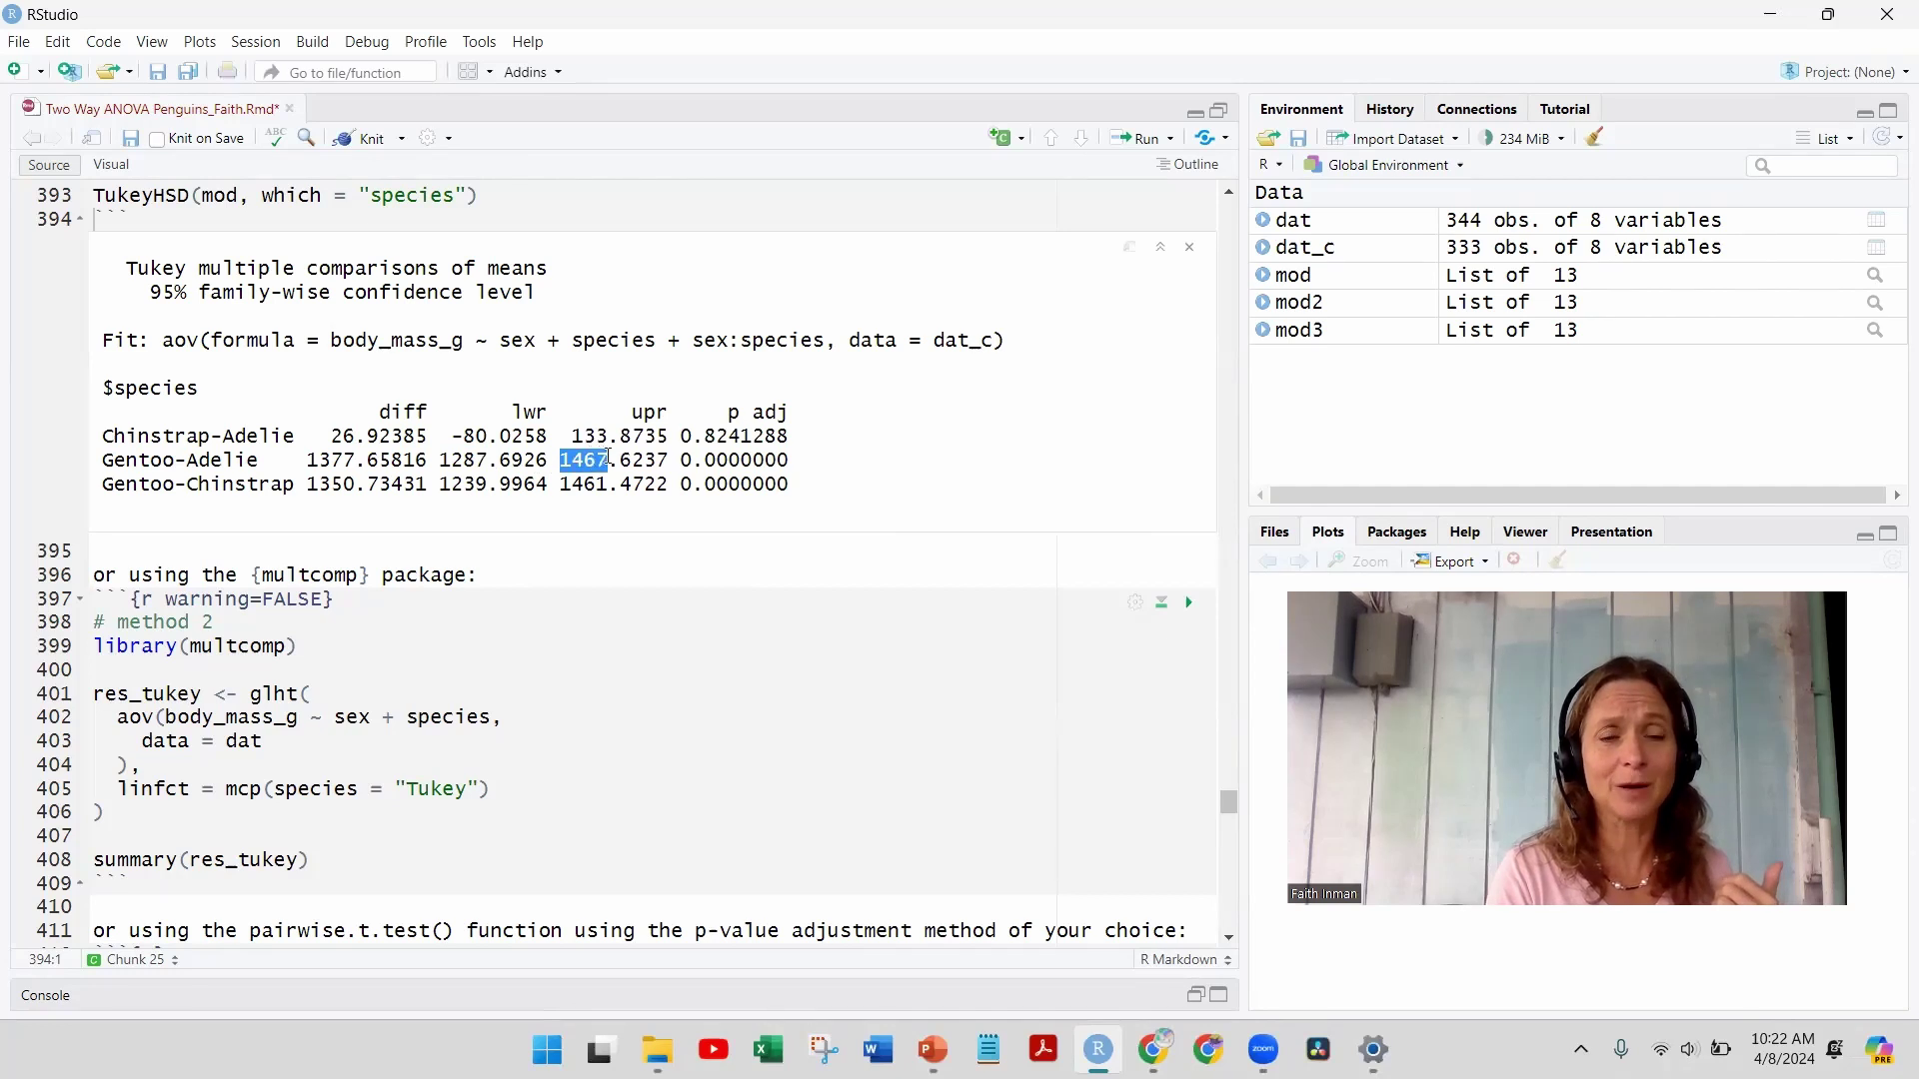
left_click(545, 459)
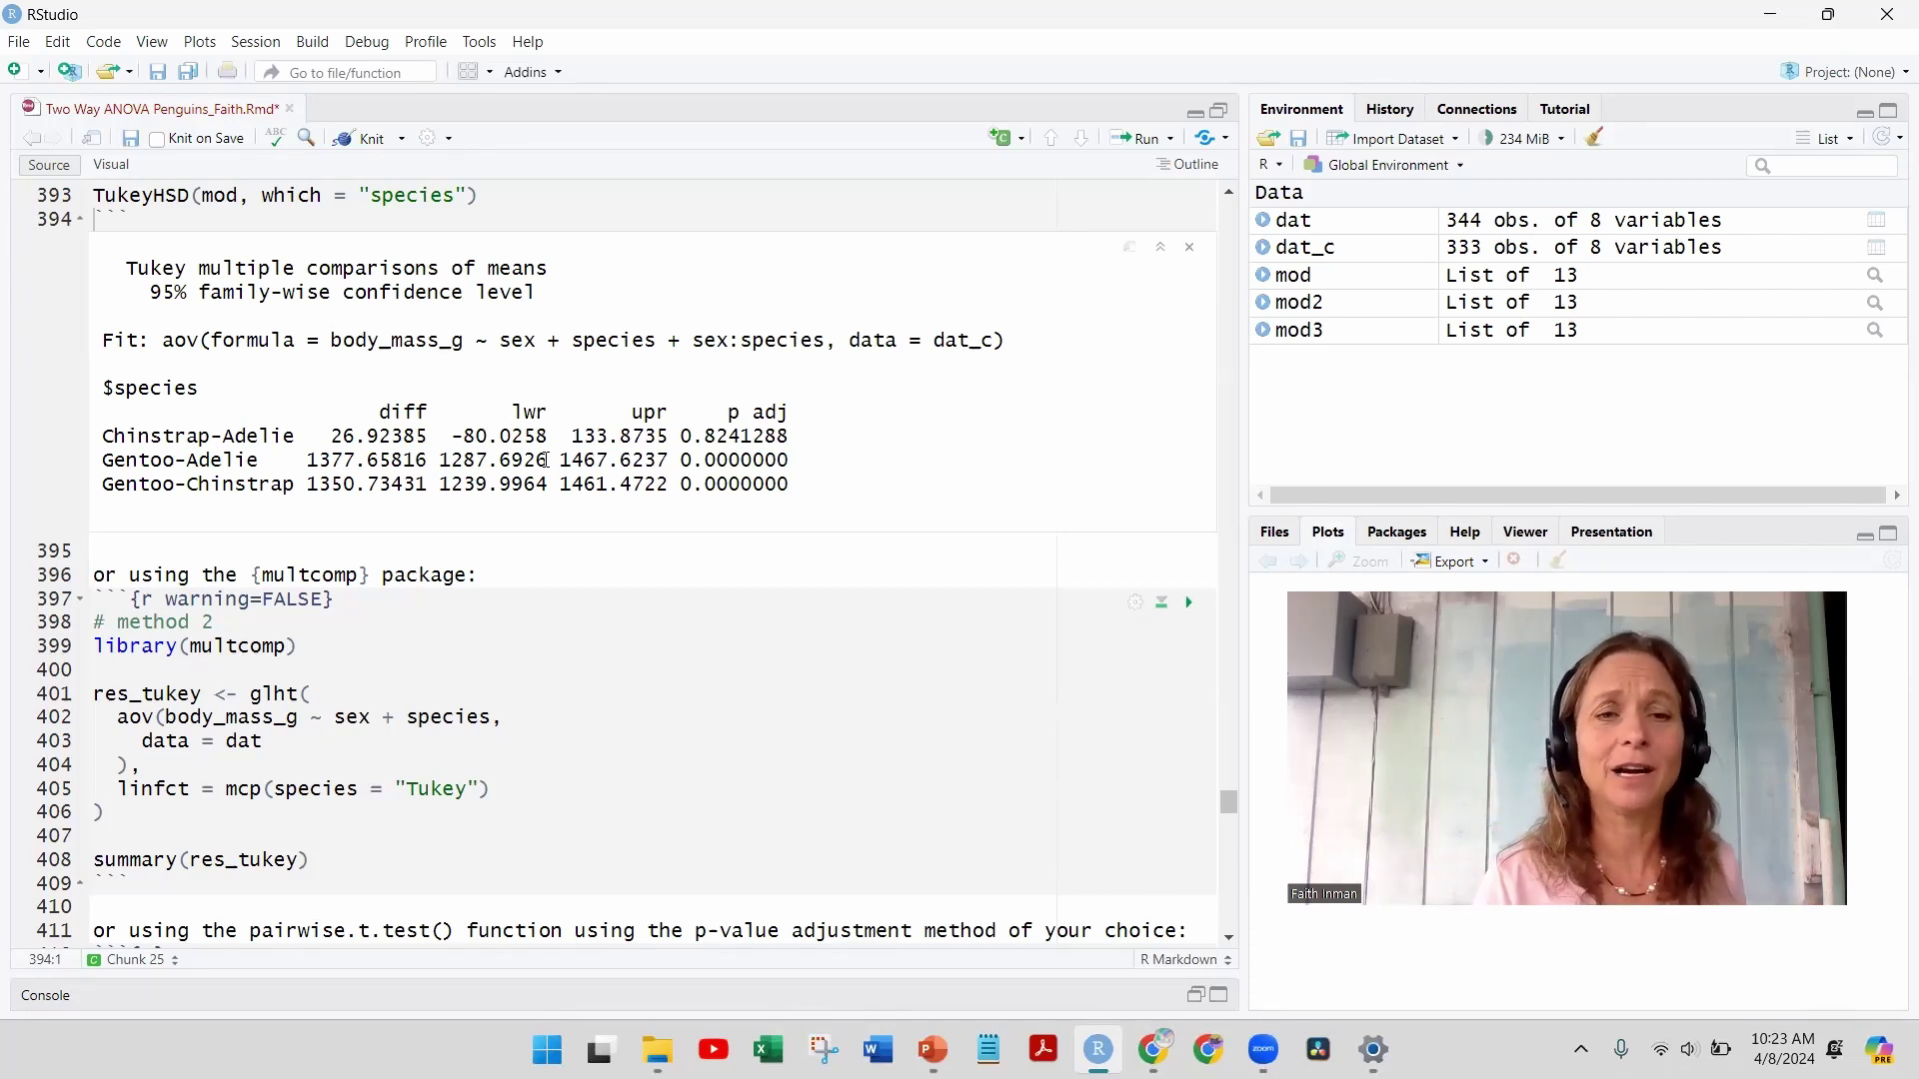
double_click(720, 459)
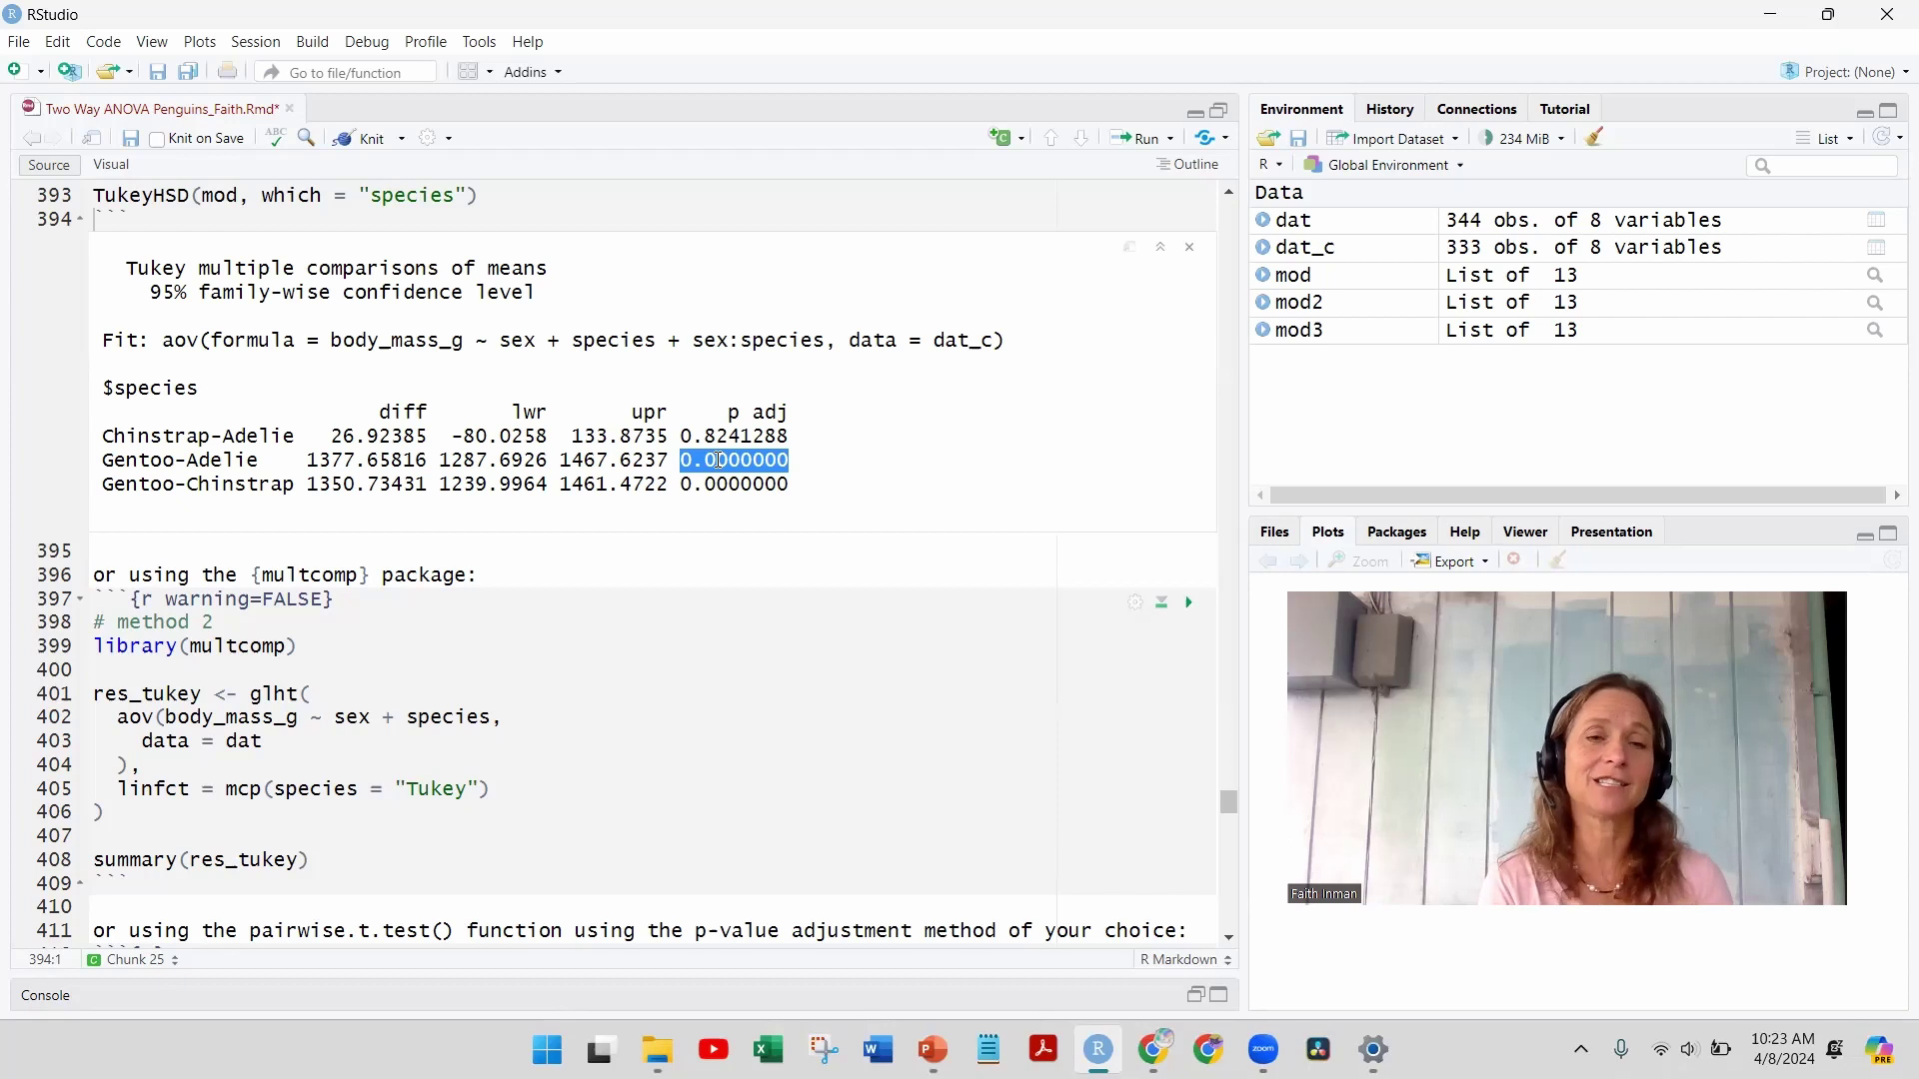
left_click(702, 462)
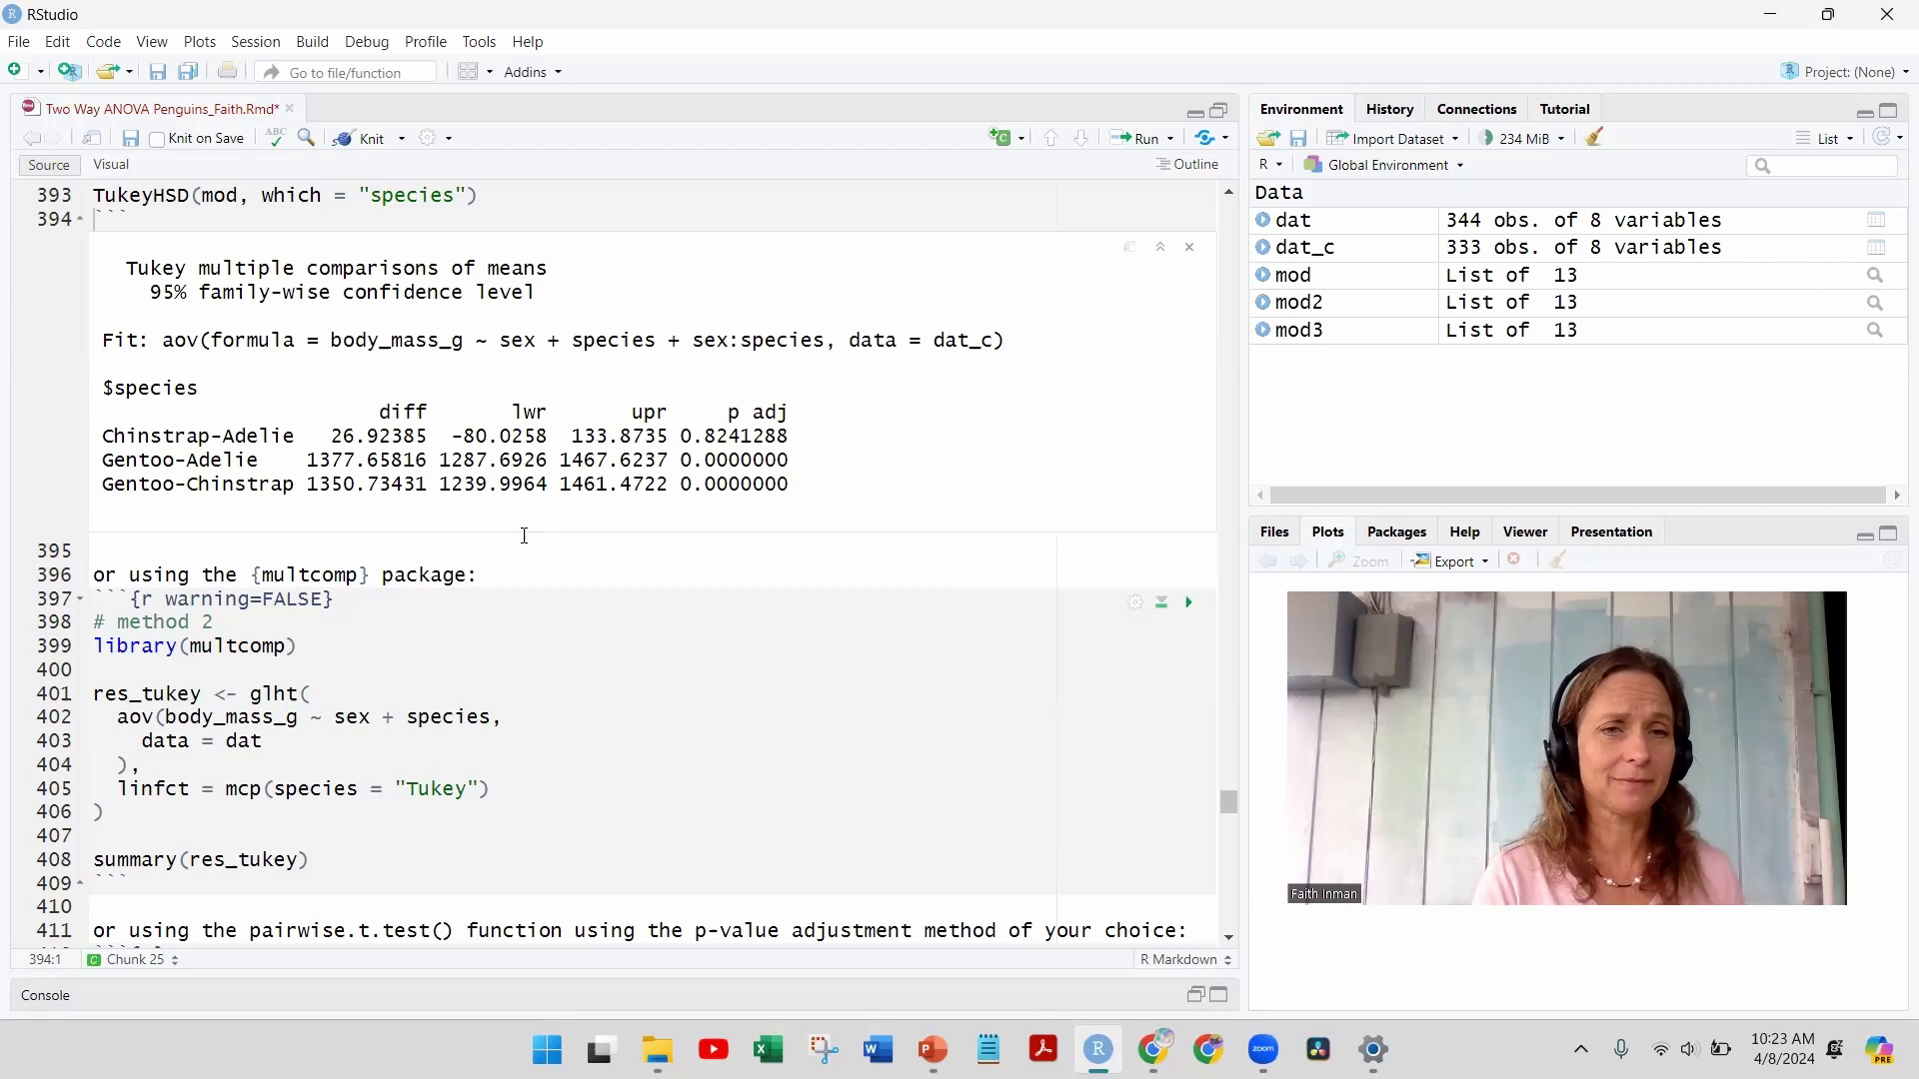
Step: Examine the Gentoo-Chinstrap comparison by highlighting both species names and the whole-number part of the mean difference
double_click(126, 486)
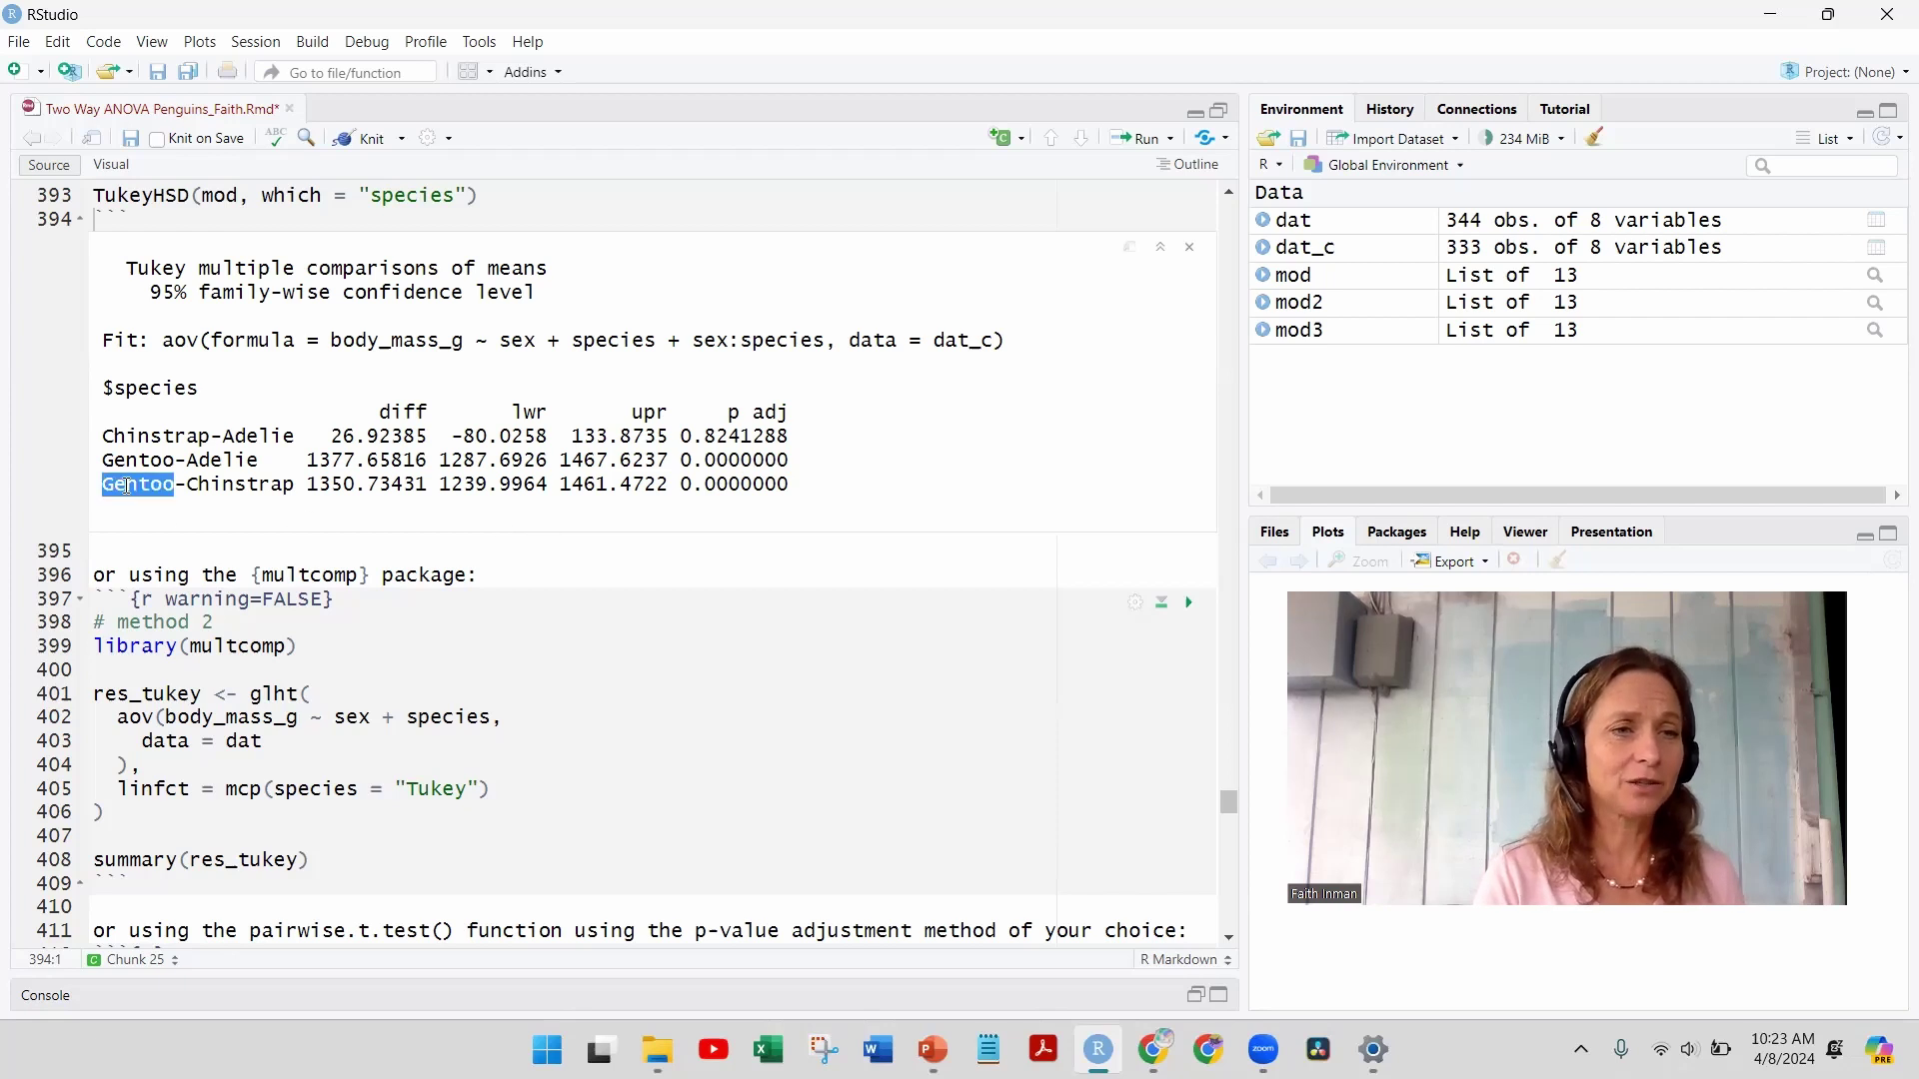
double_click(250, 487)
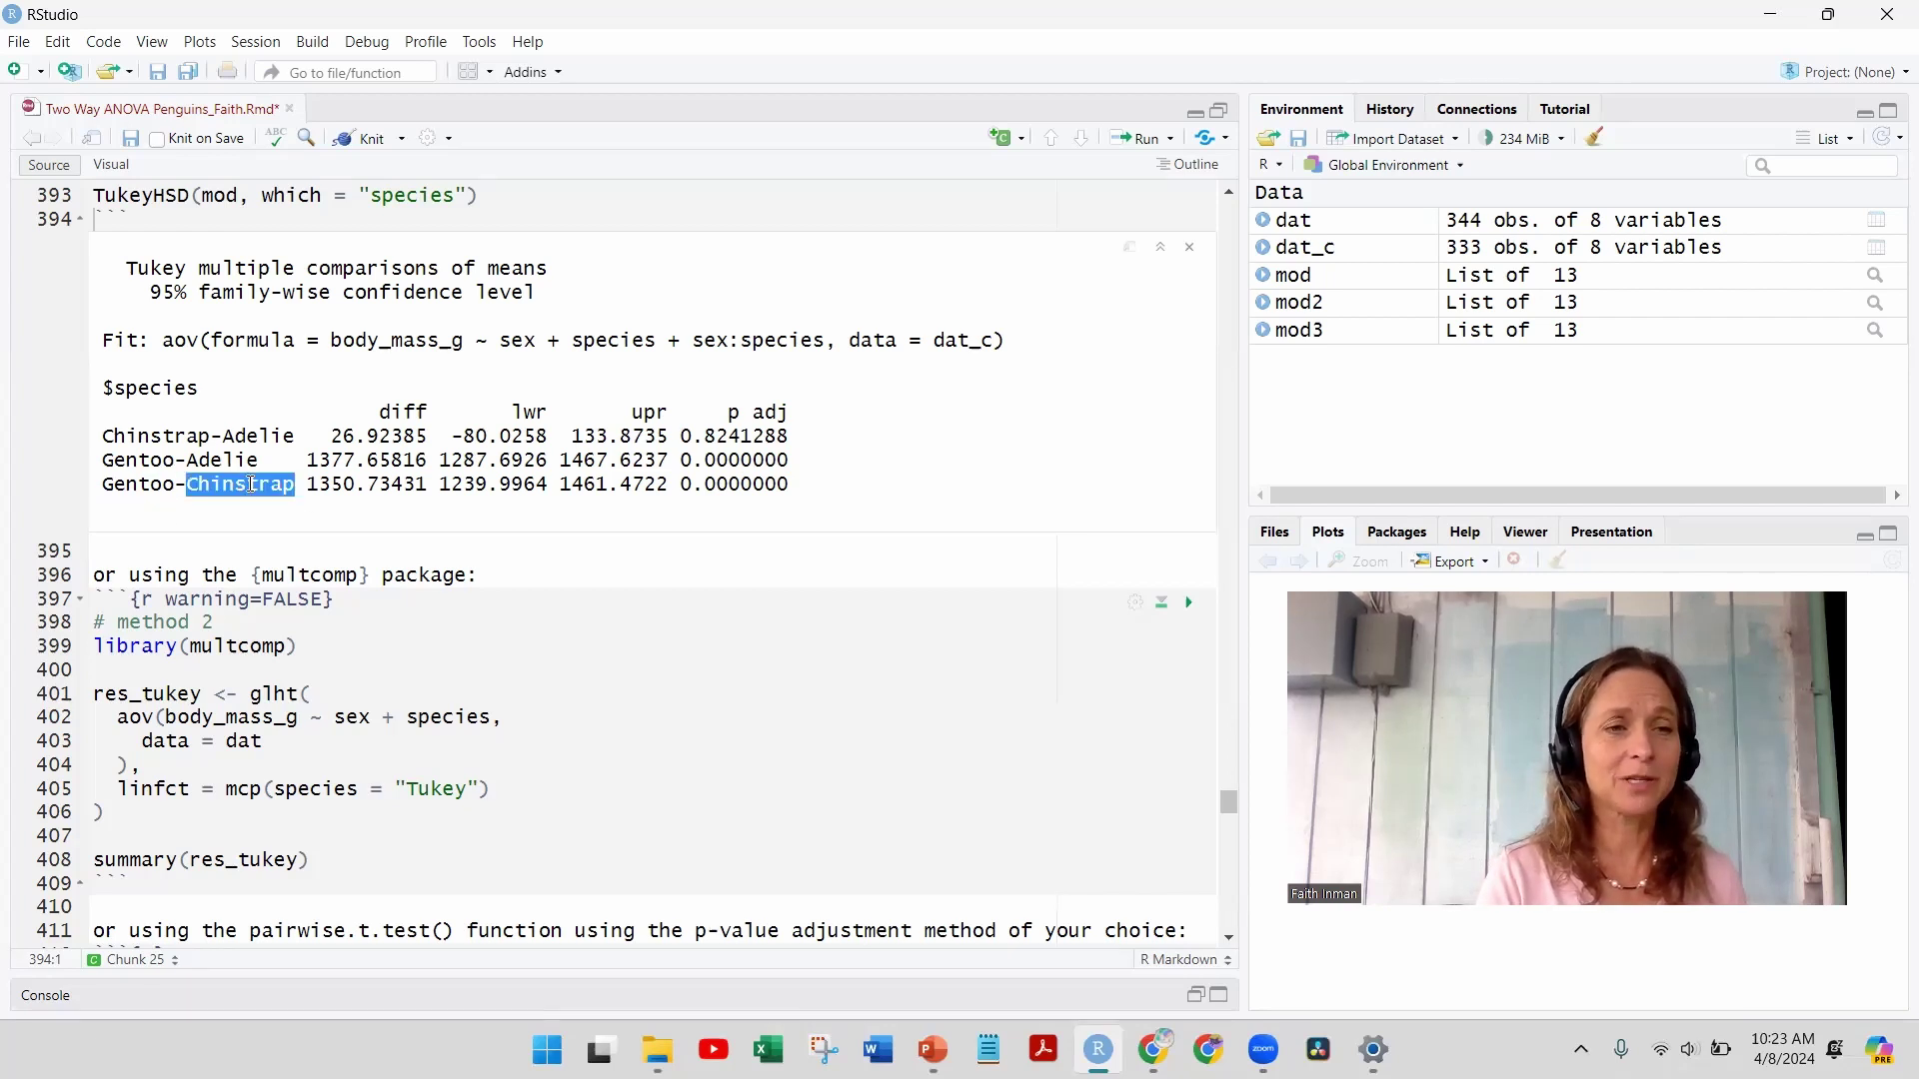
double_click(136, 486)
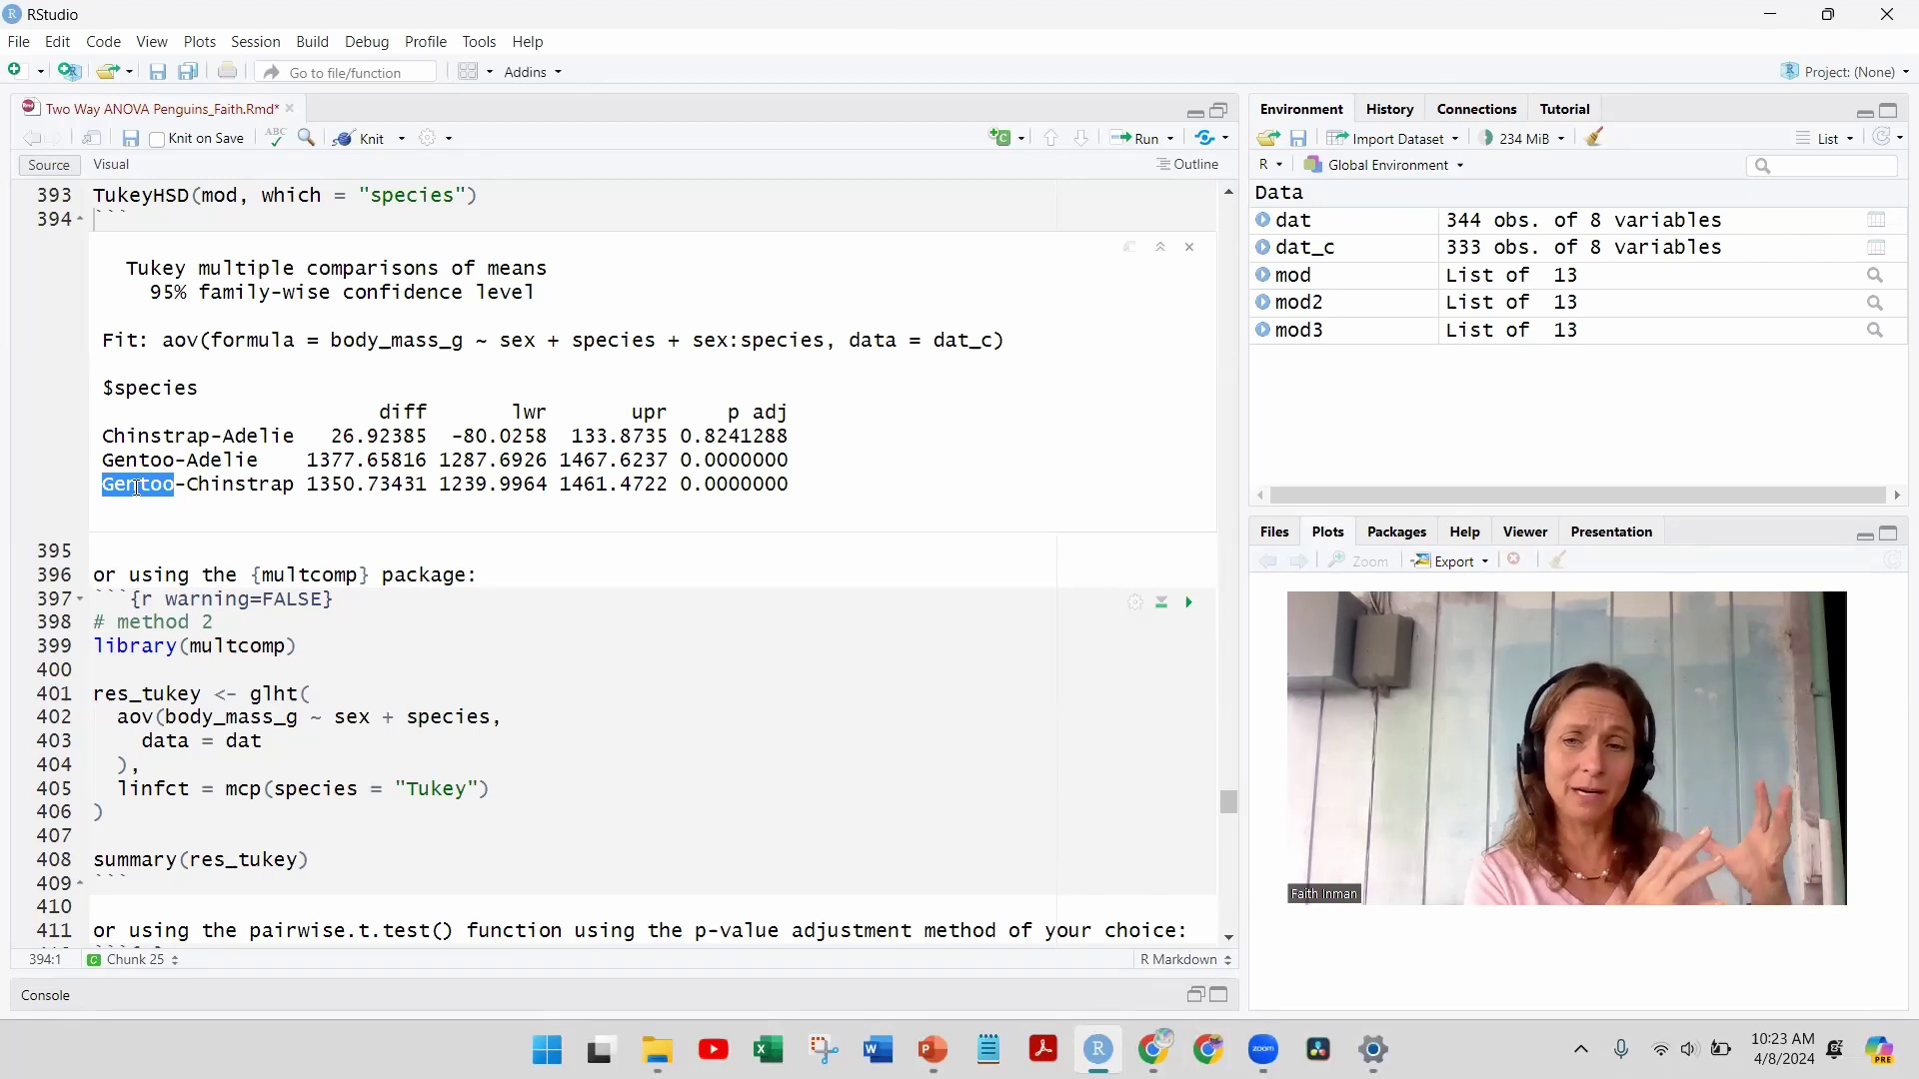
double_click(240, 486)
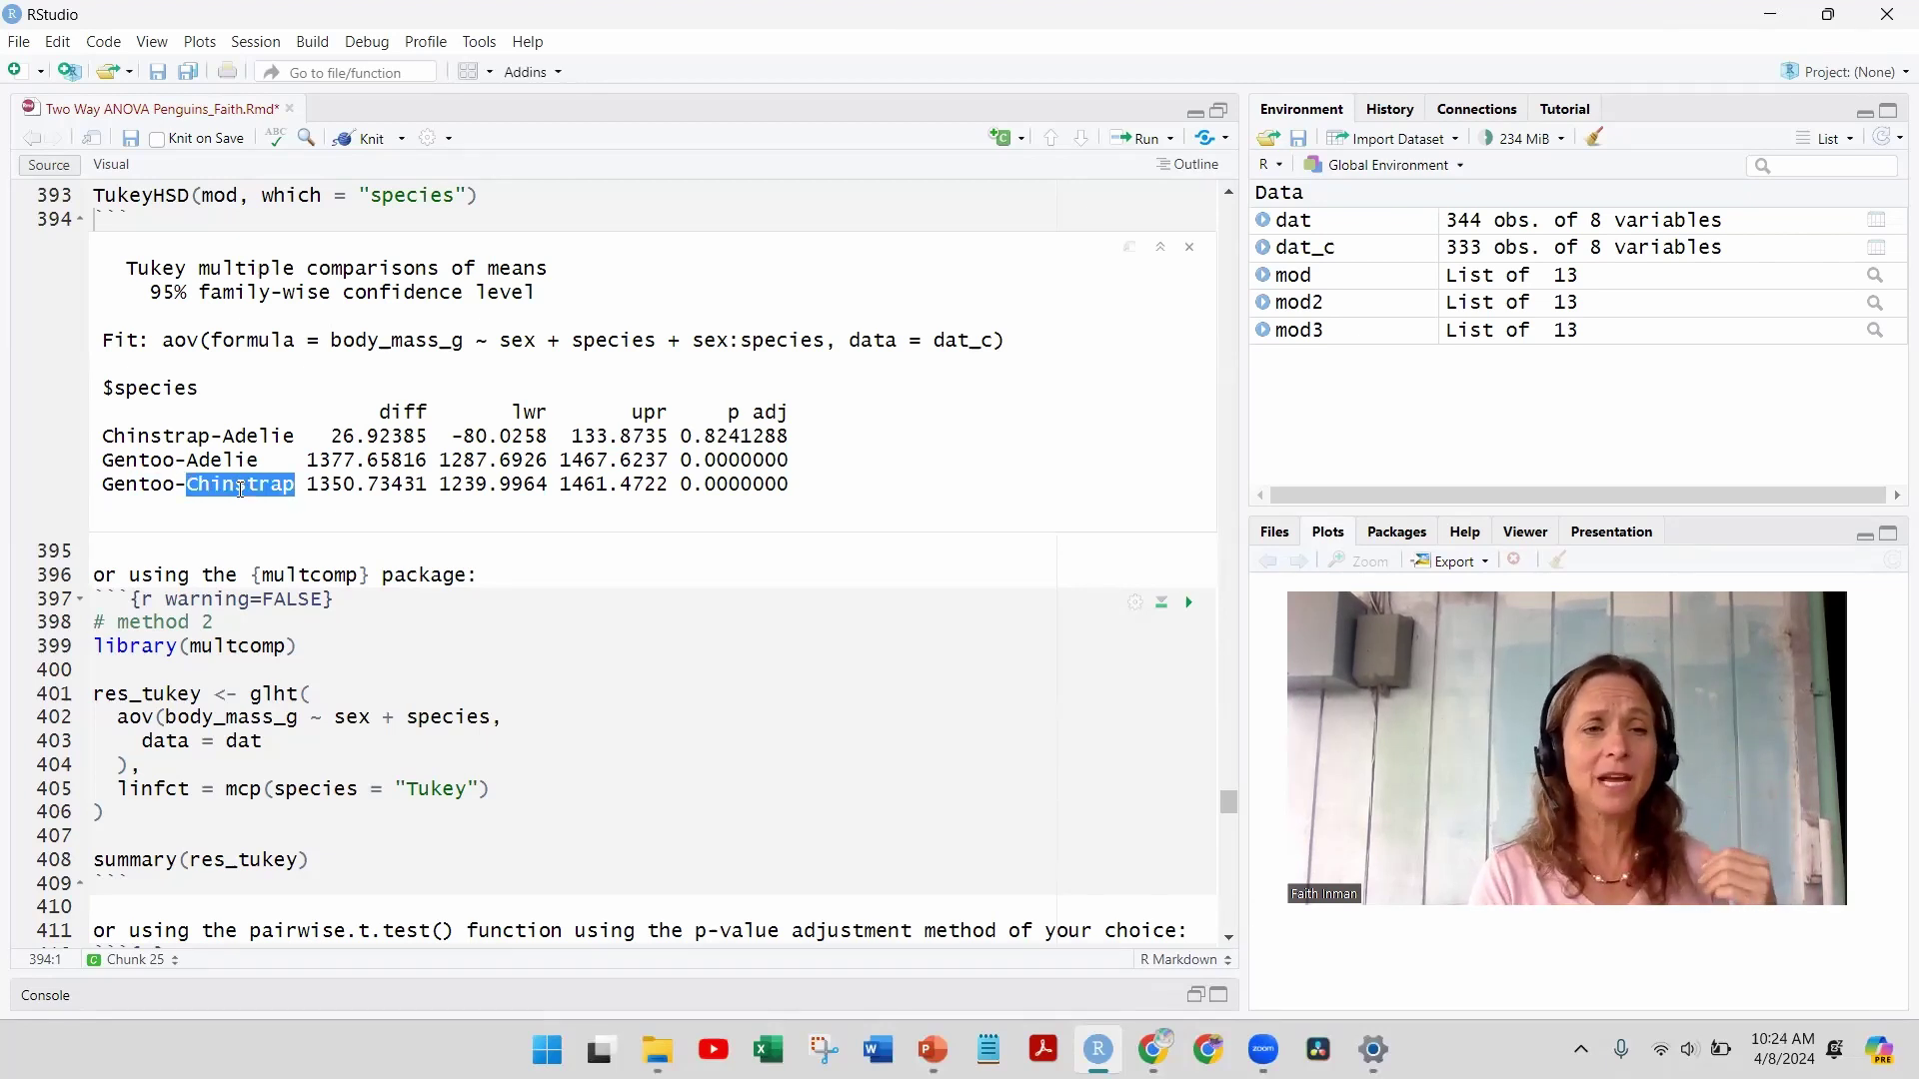
double_click(323, 486)
left_click(322, 486)
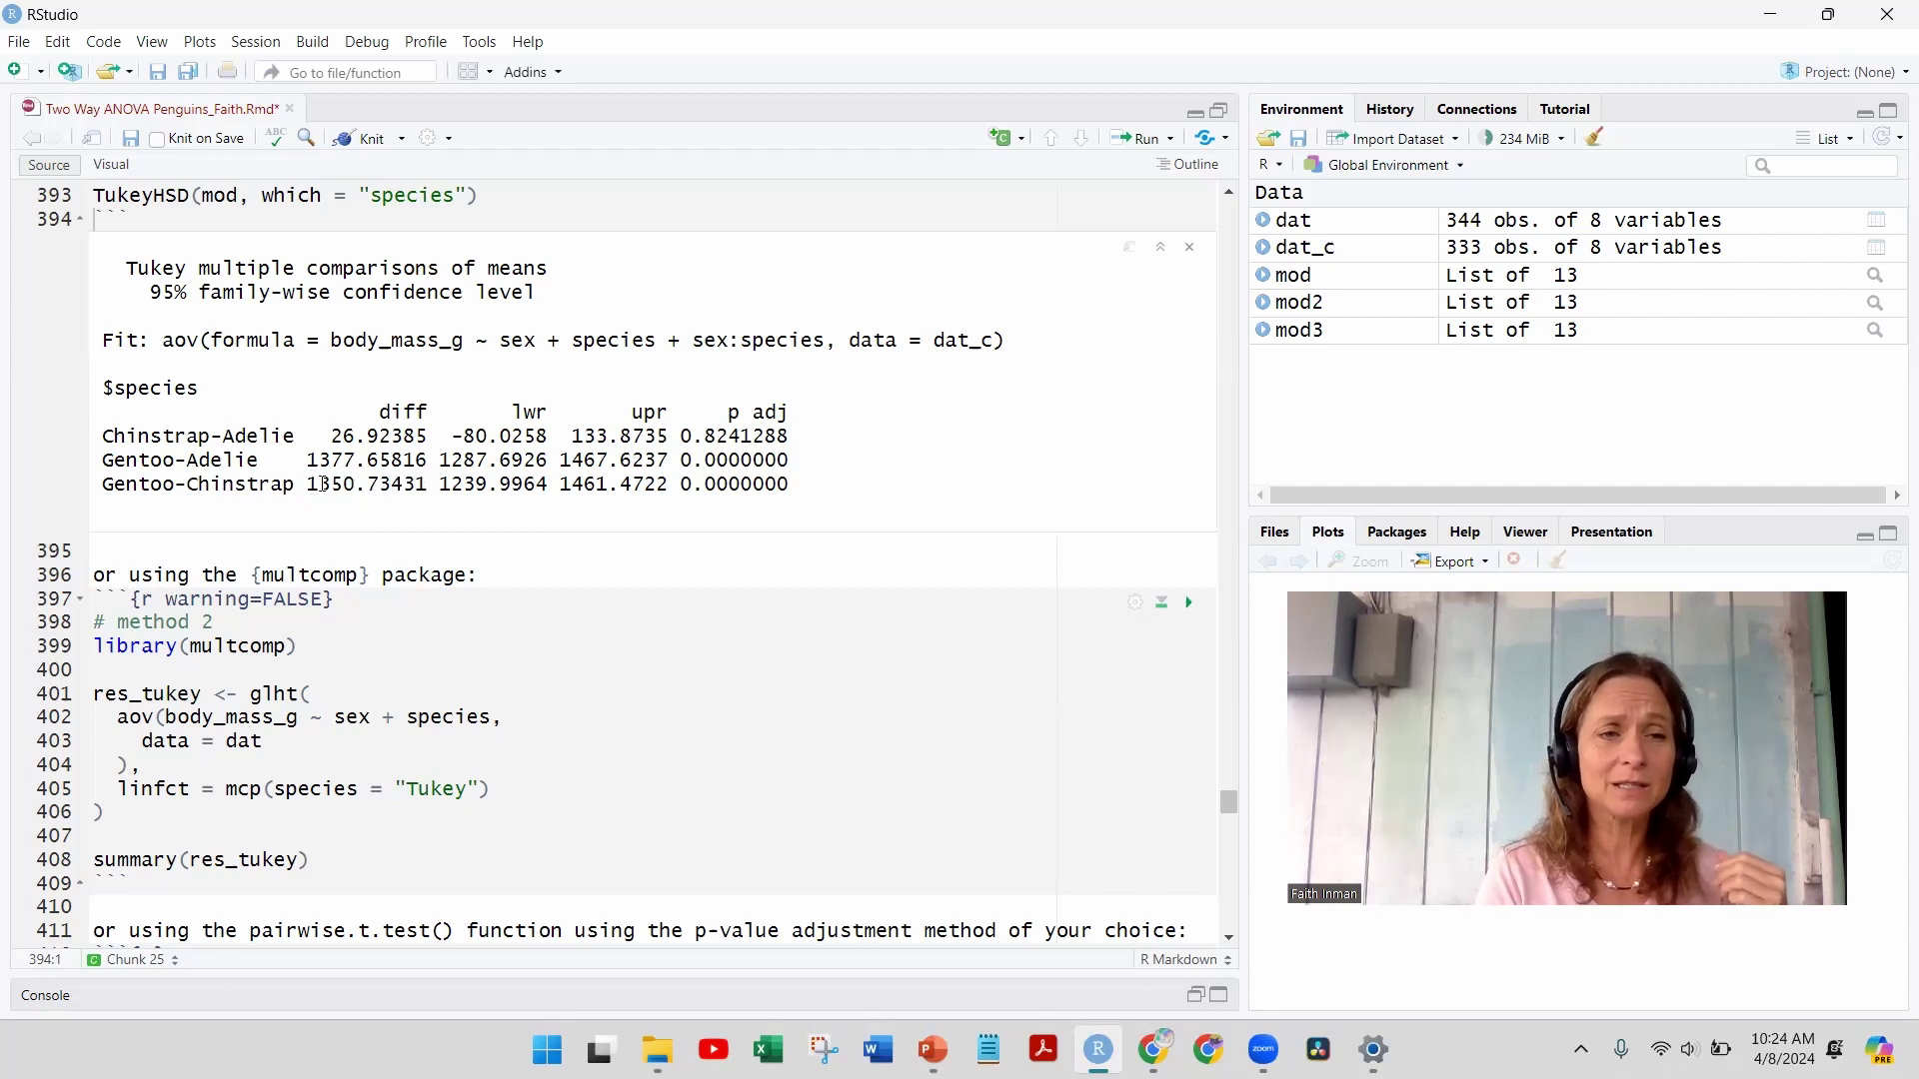
left_click_drag(307, 486, 362, 490)
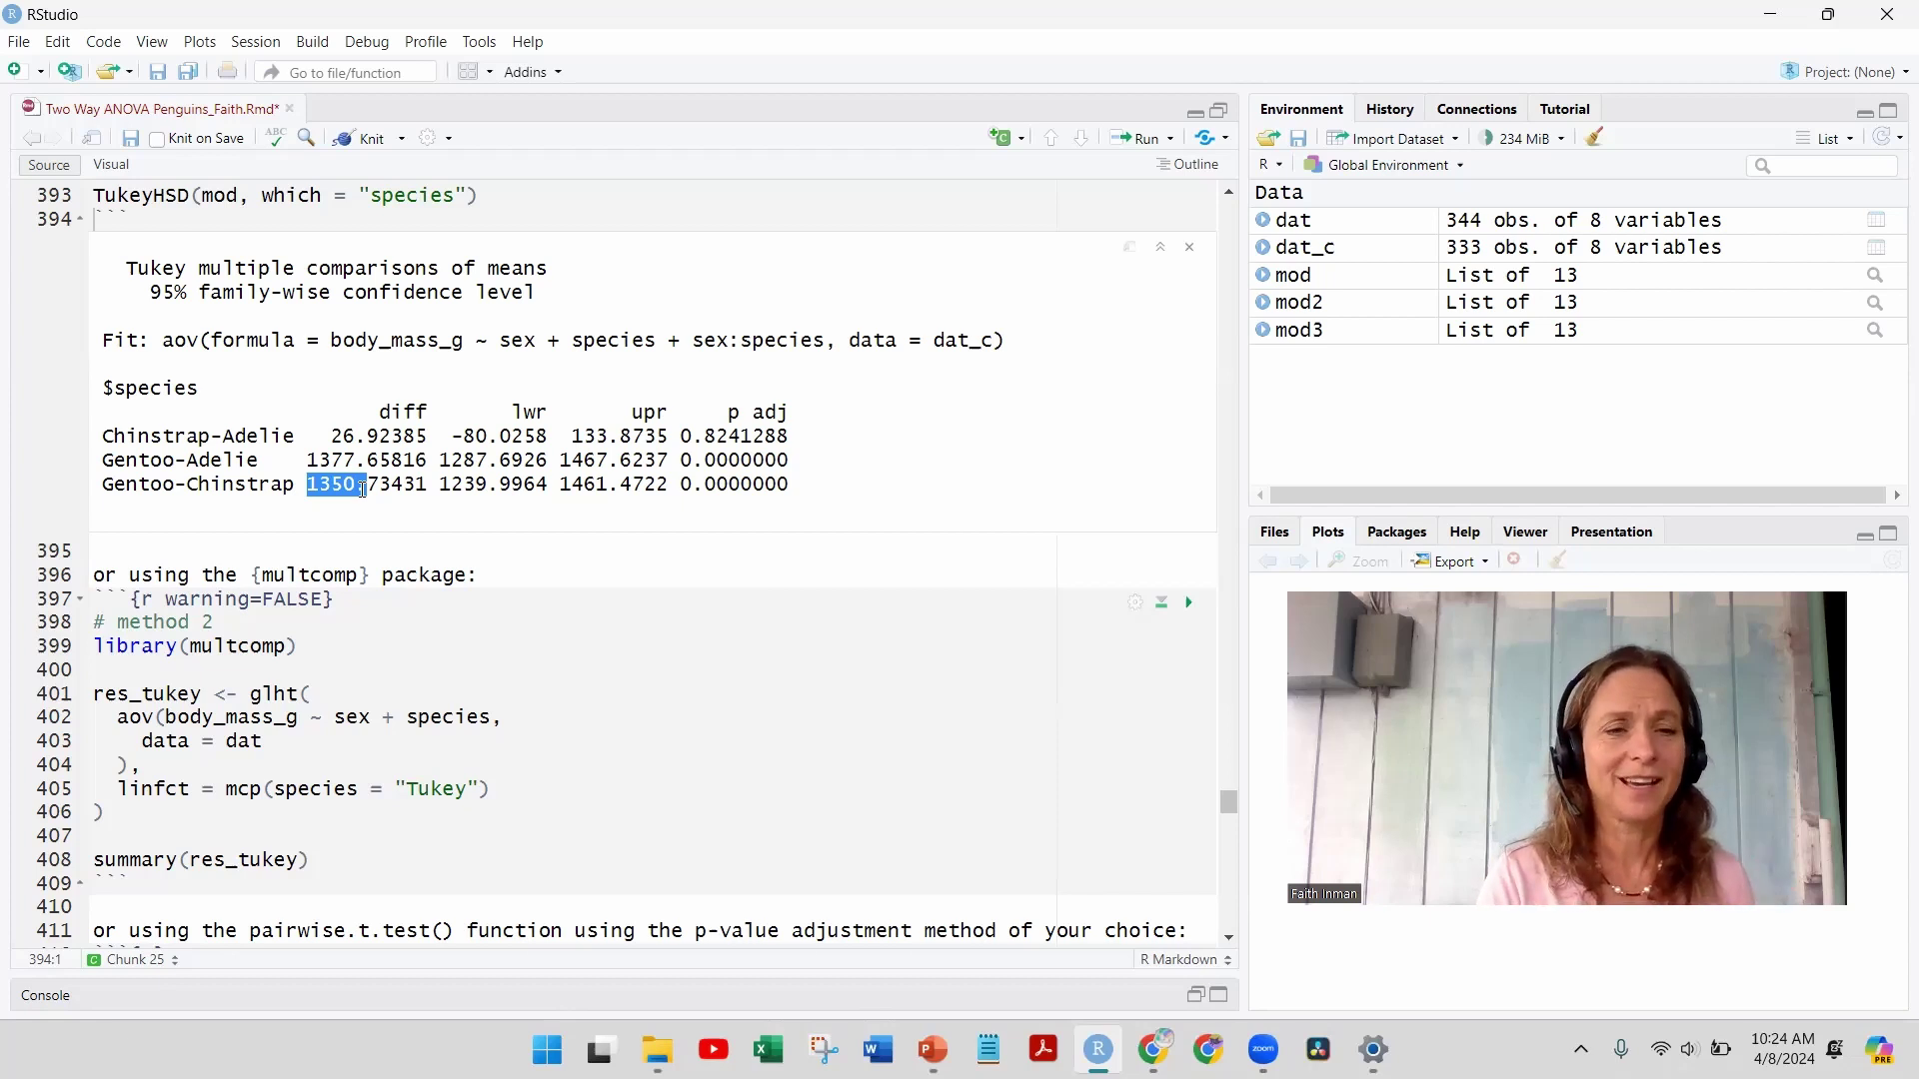
Step: Read the Gentoo-Chinstrap confidence interval and adjusted p-value by highlighting the lwr, upr and p adj entries
double_click(463, 481)
left_click_drag(440, 481, 612, 485)
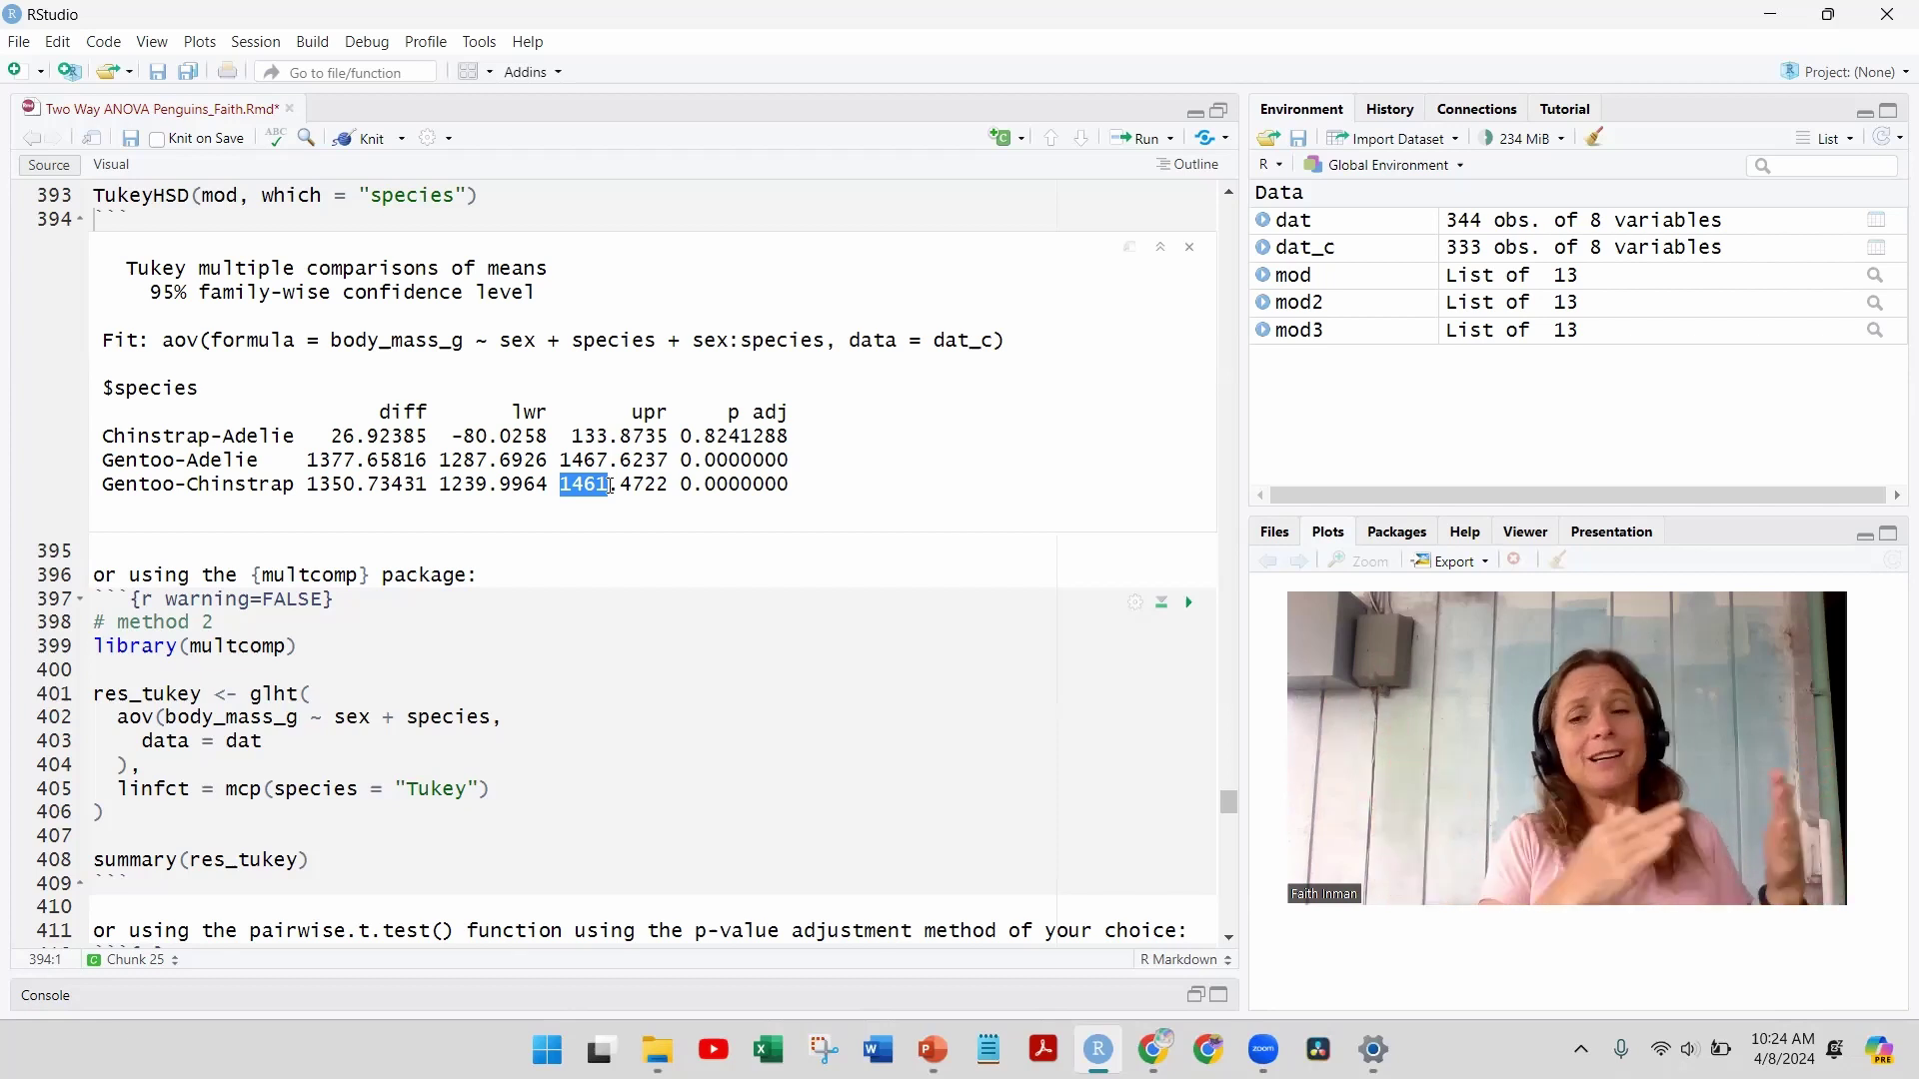
double_click(757, 487)
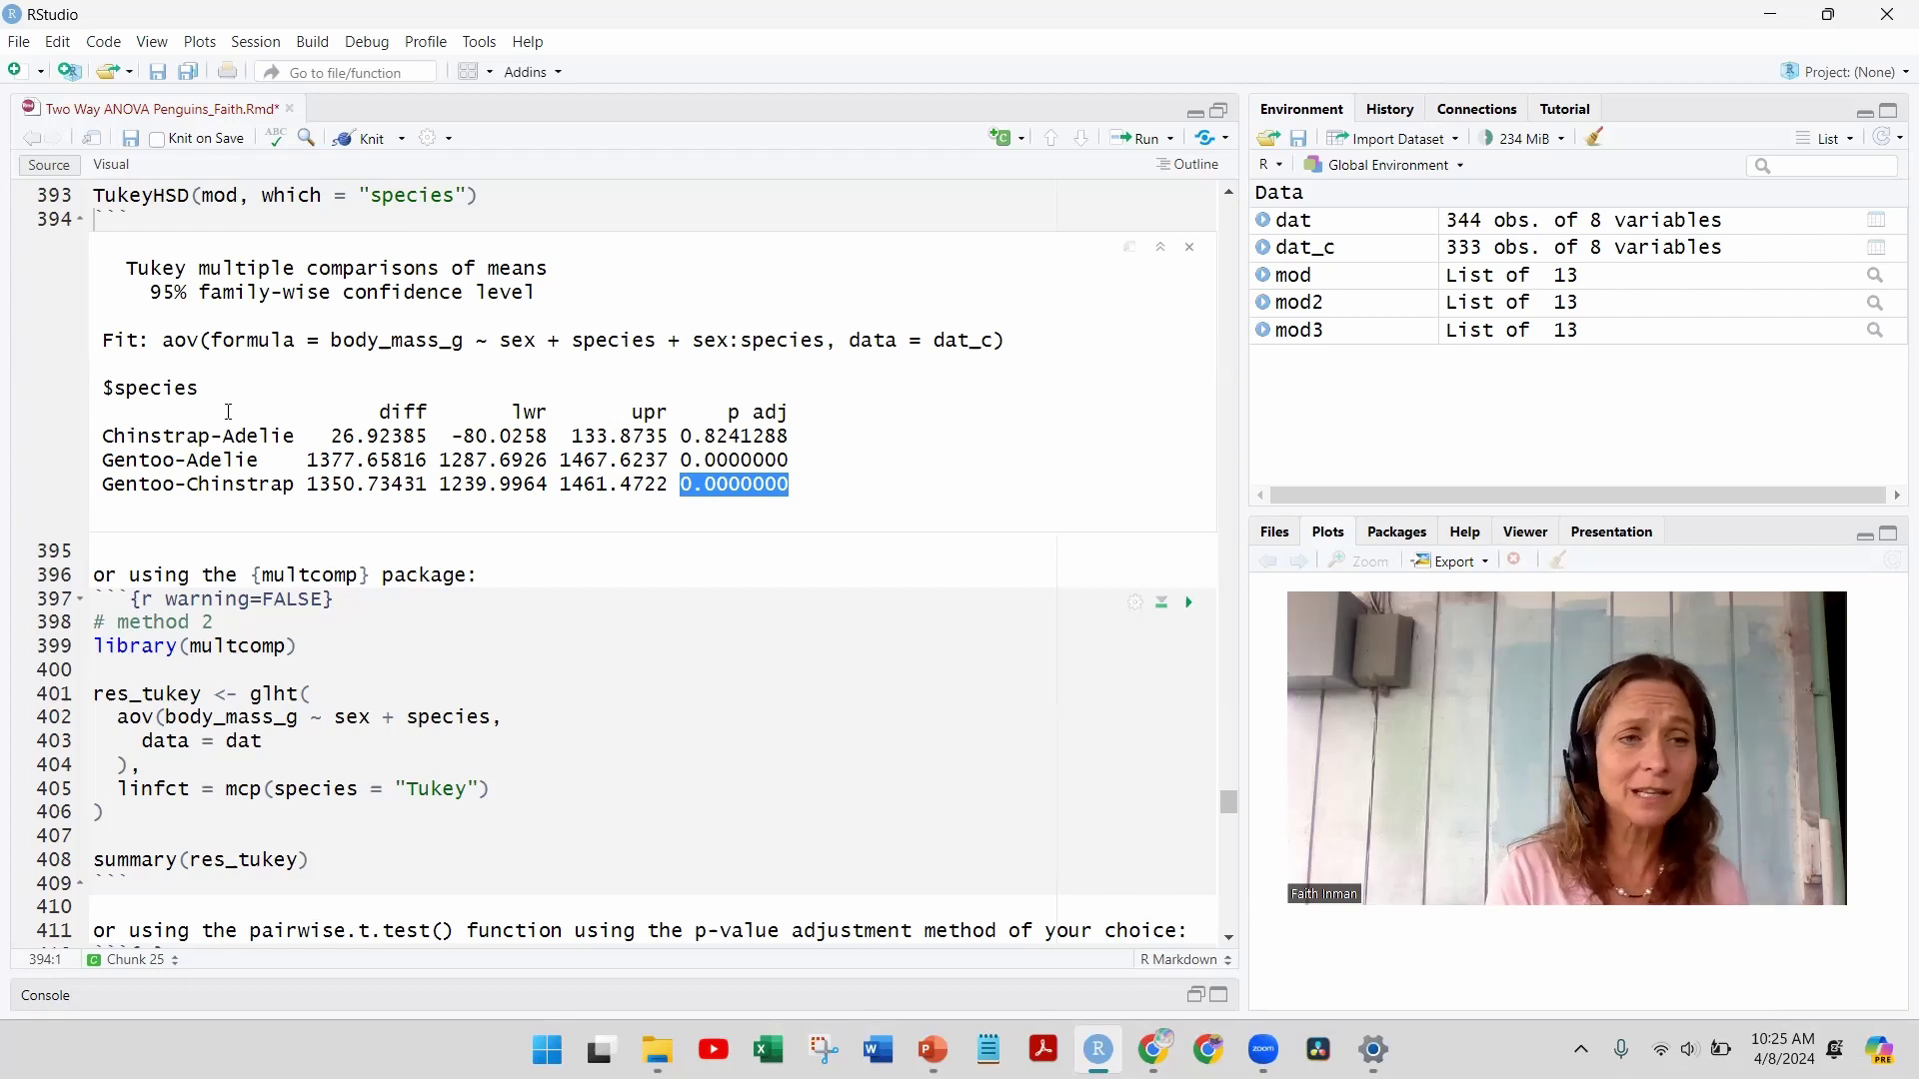
Step: Review the Gentoo-Adelie and Chinstrap-Adelie comparisons in the TukeyHSD output by highlighting the species names in each row
double_click(127, 458)
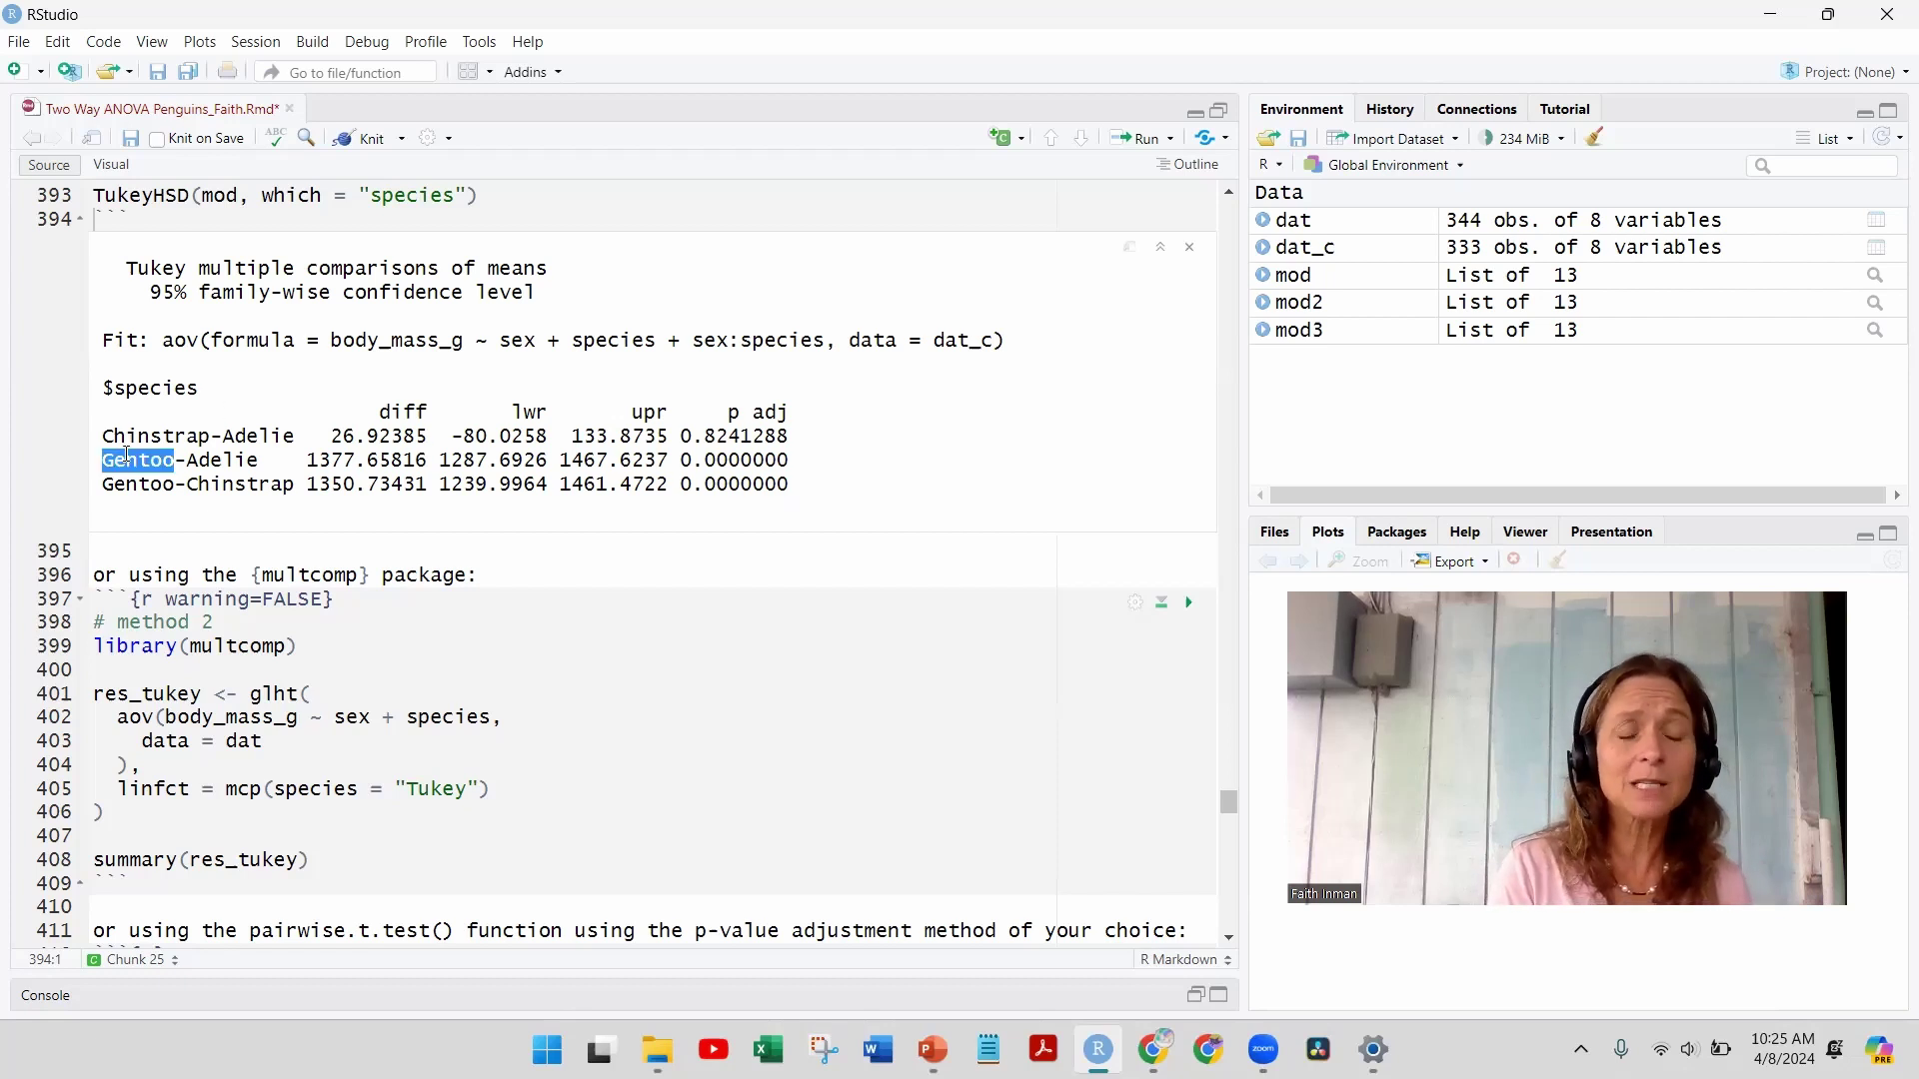
double_click(220, 459)
left_click(338, 460)
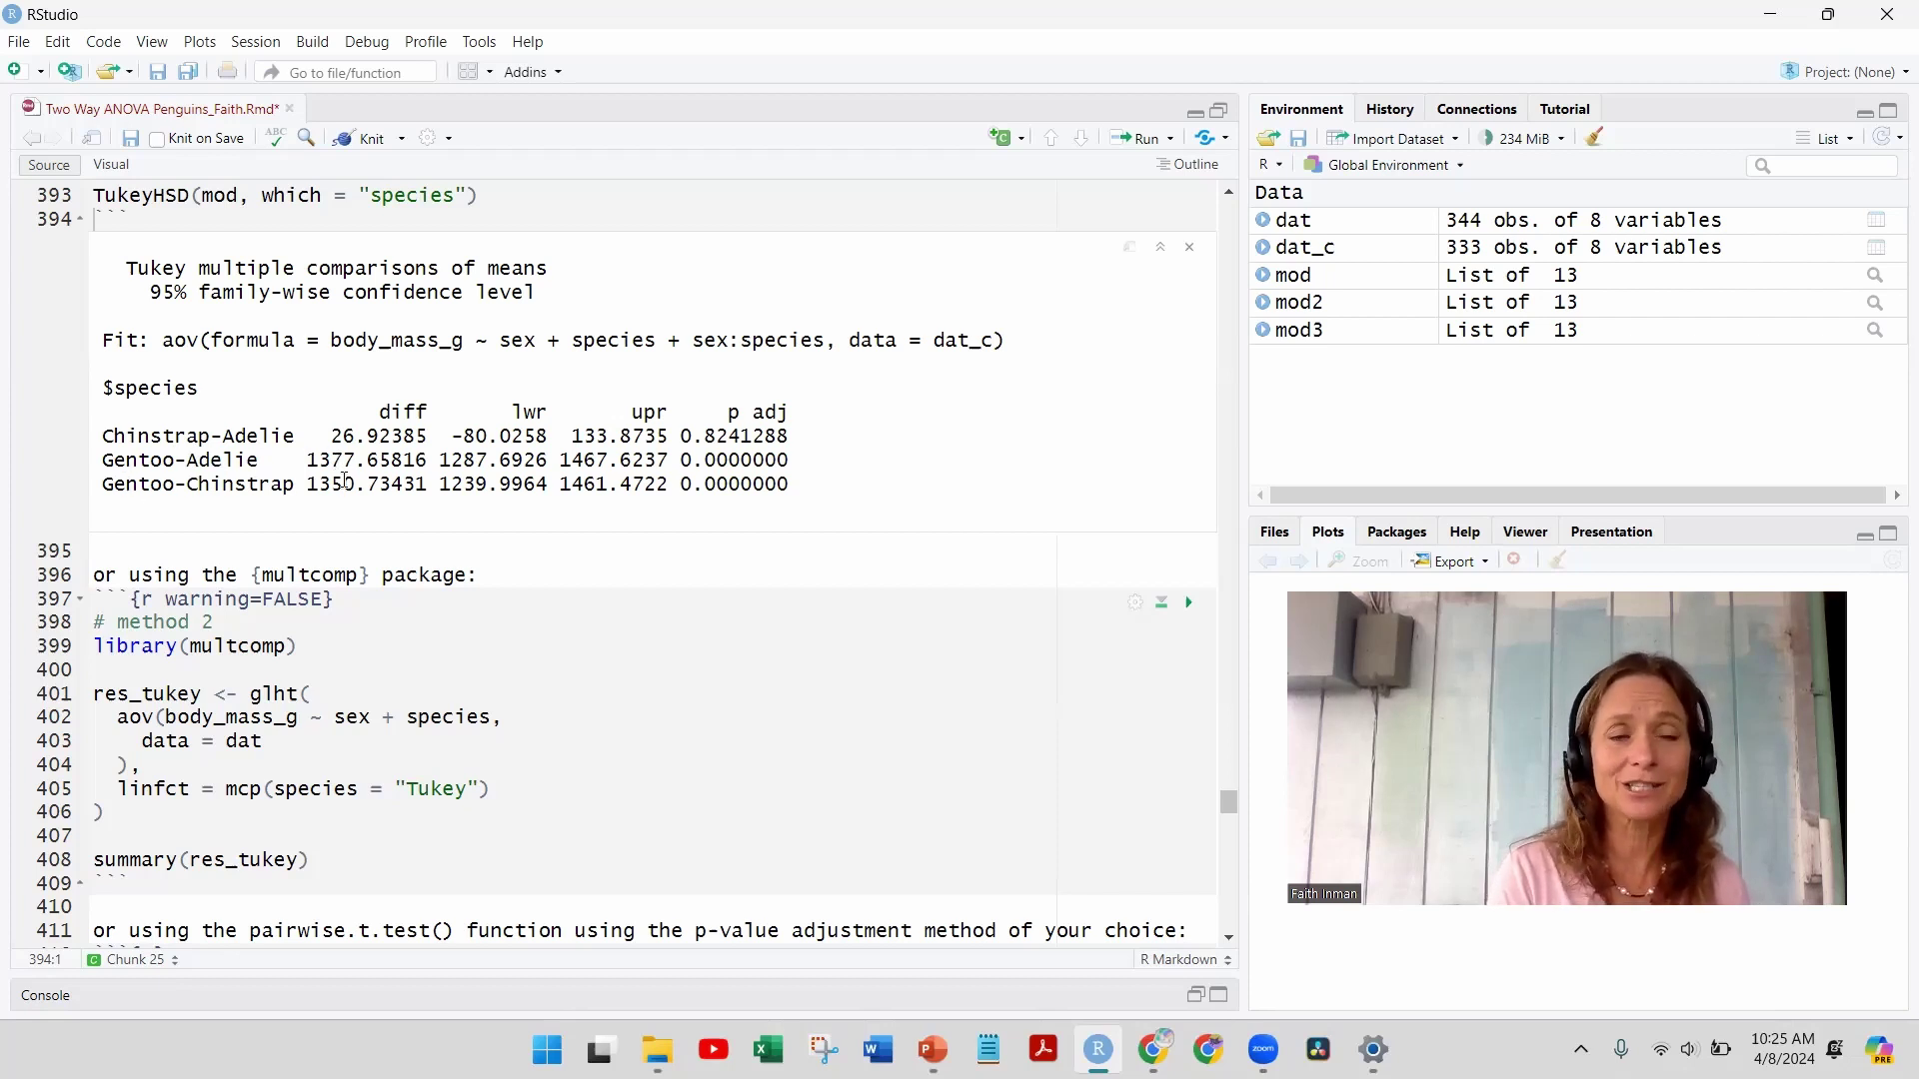
left_click_drag(343, 484, 214, 449)
left_click(216, 455)
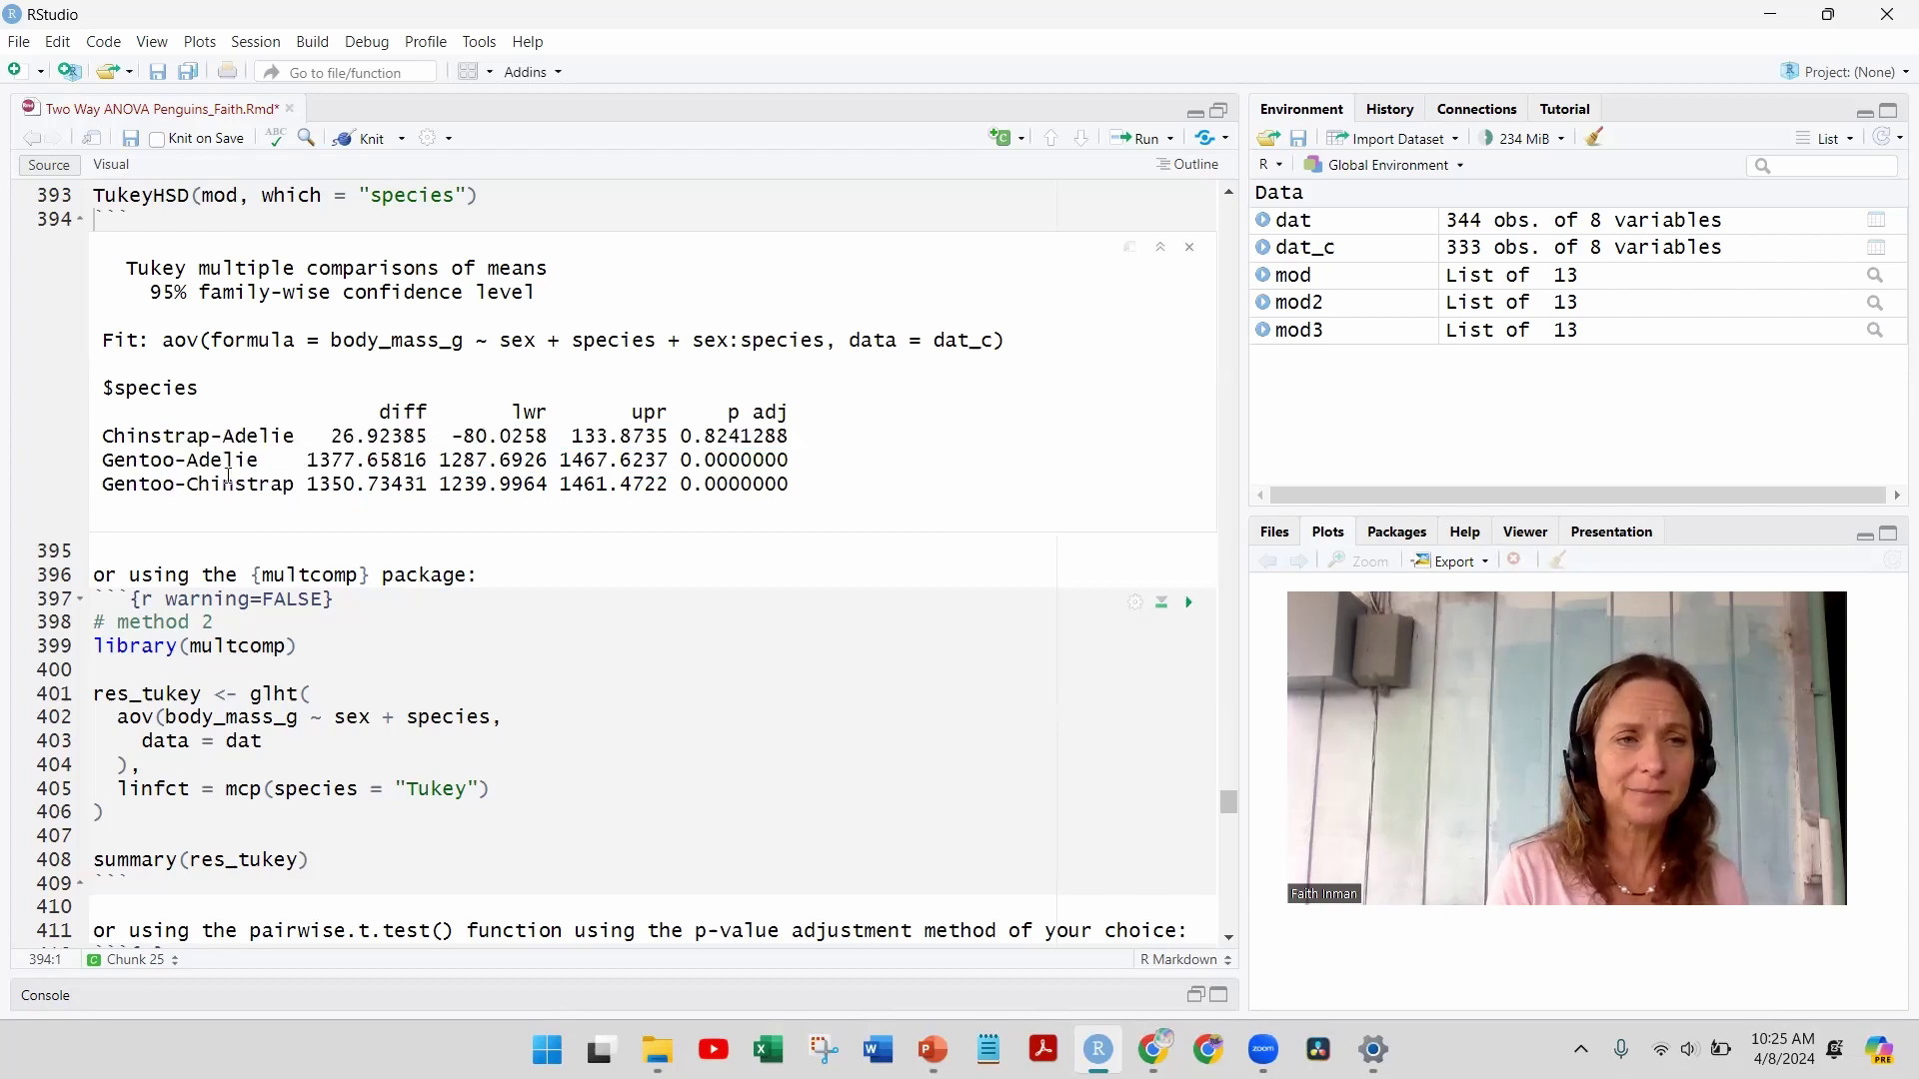
double_click(190, 436)
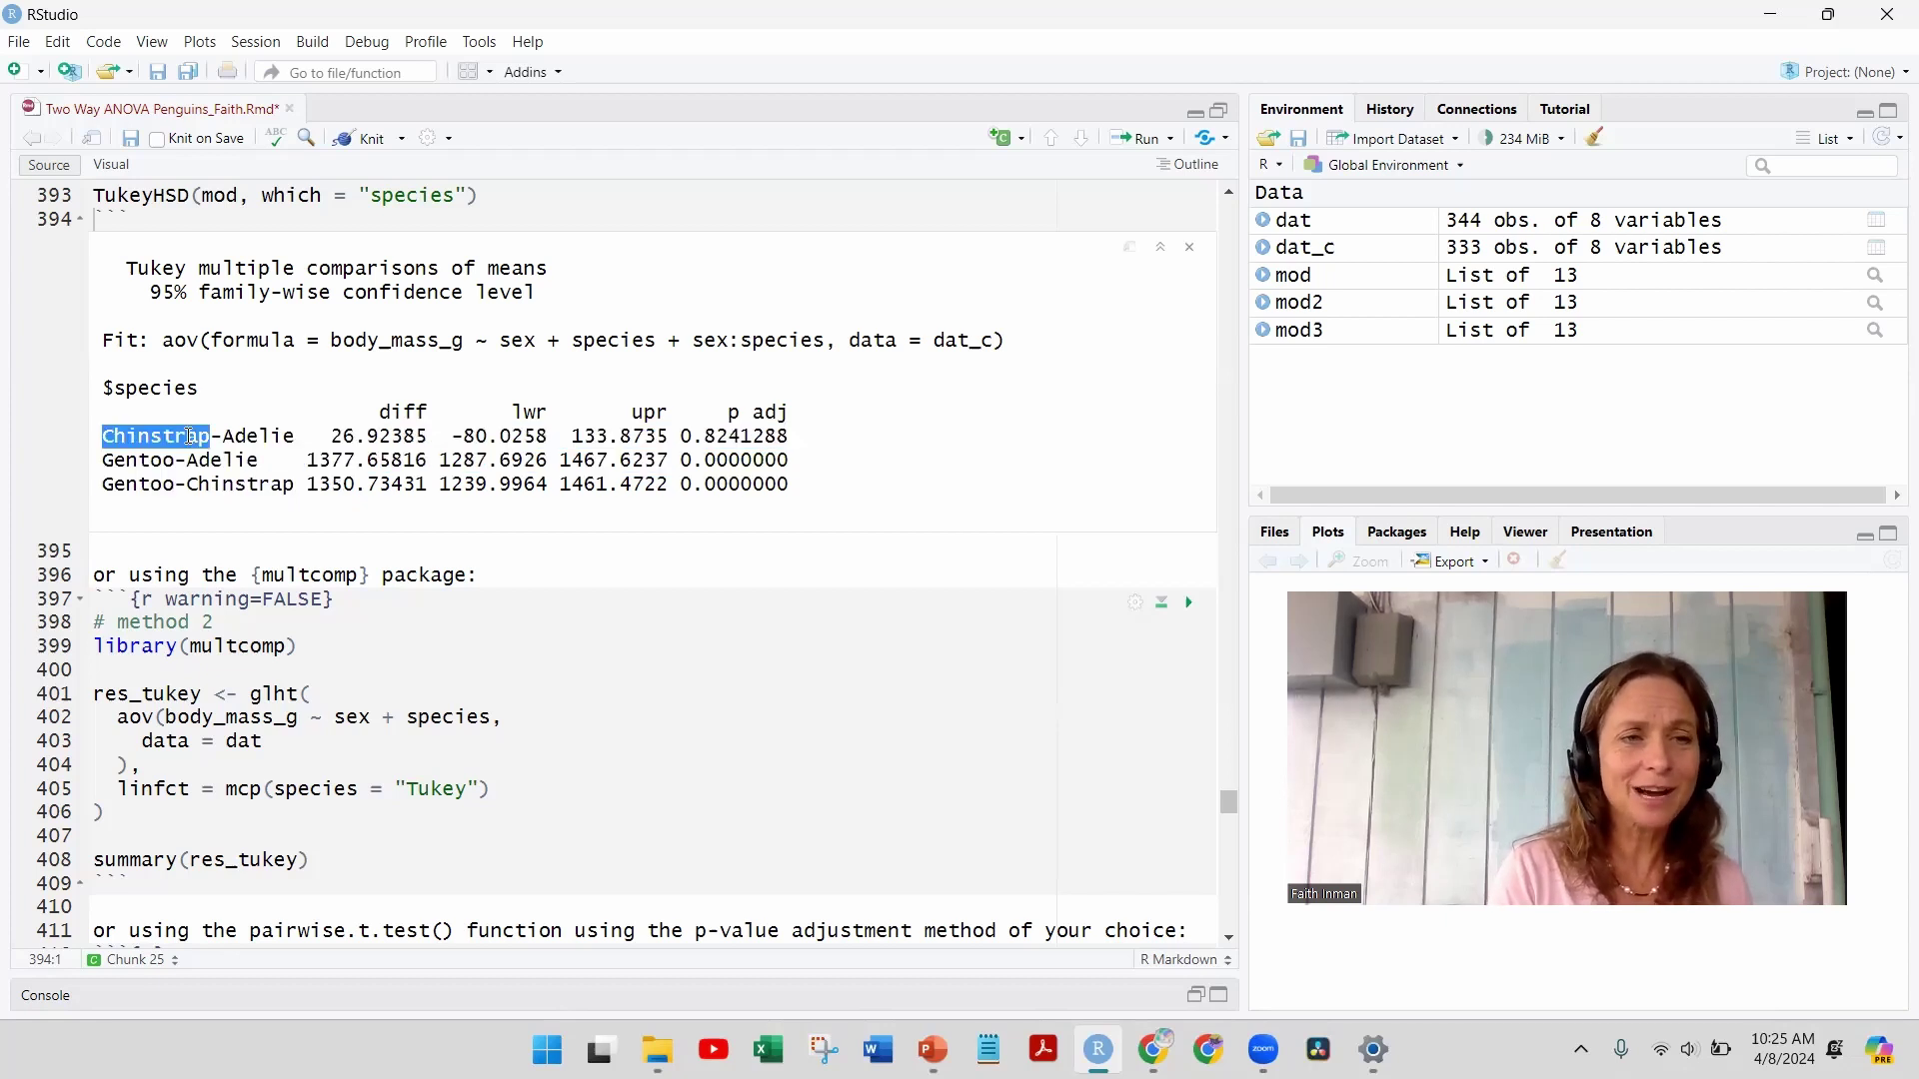
double_click(255, 436)
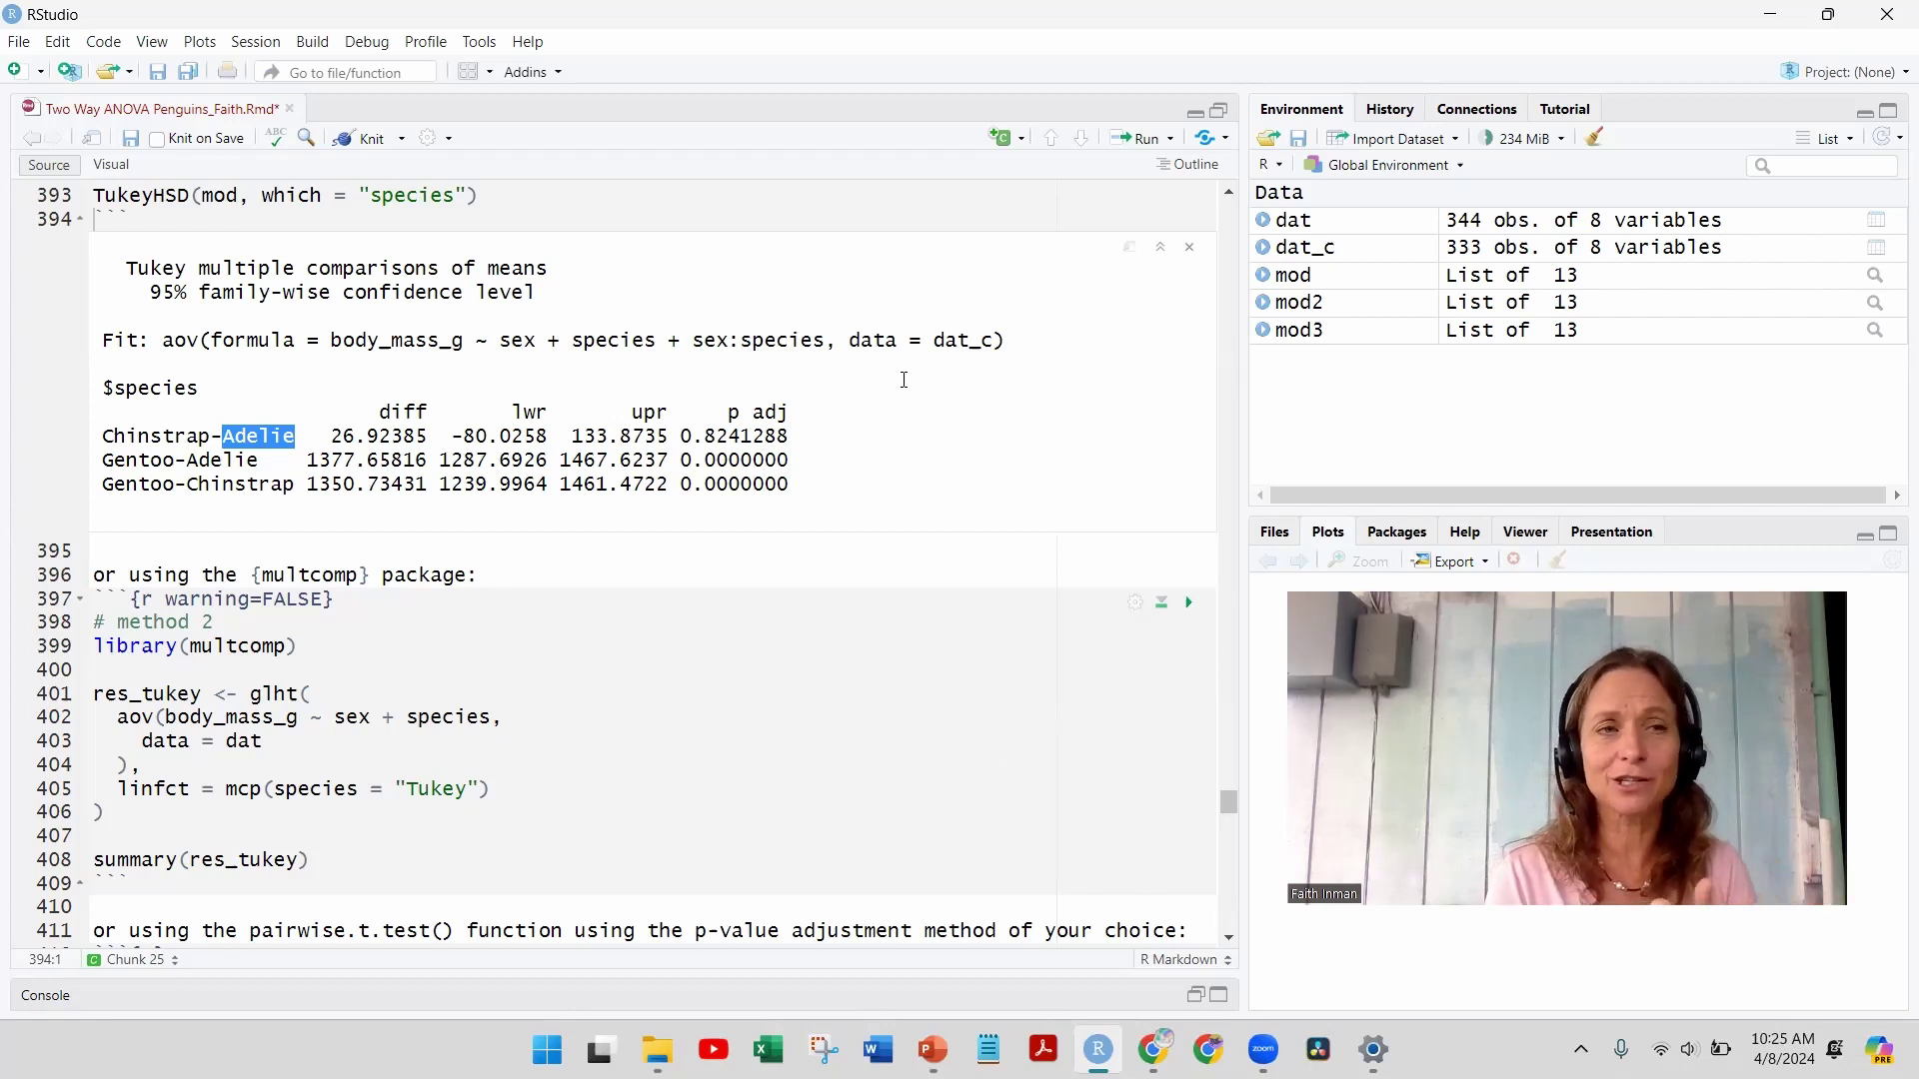
Step: Review the TukeyHSD call by highlighting its function name, the mod argument and the "species" value
double_click(168, 196)
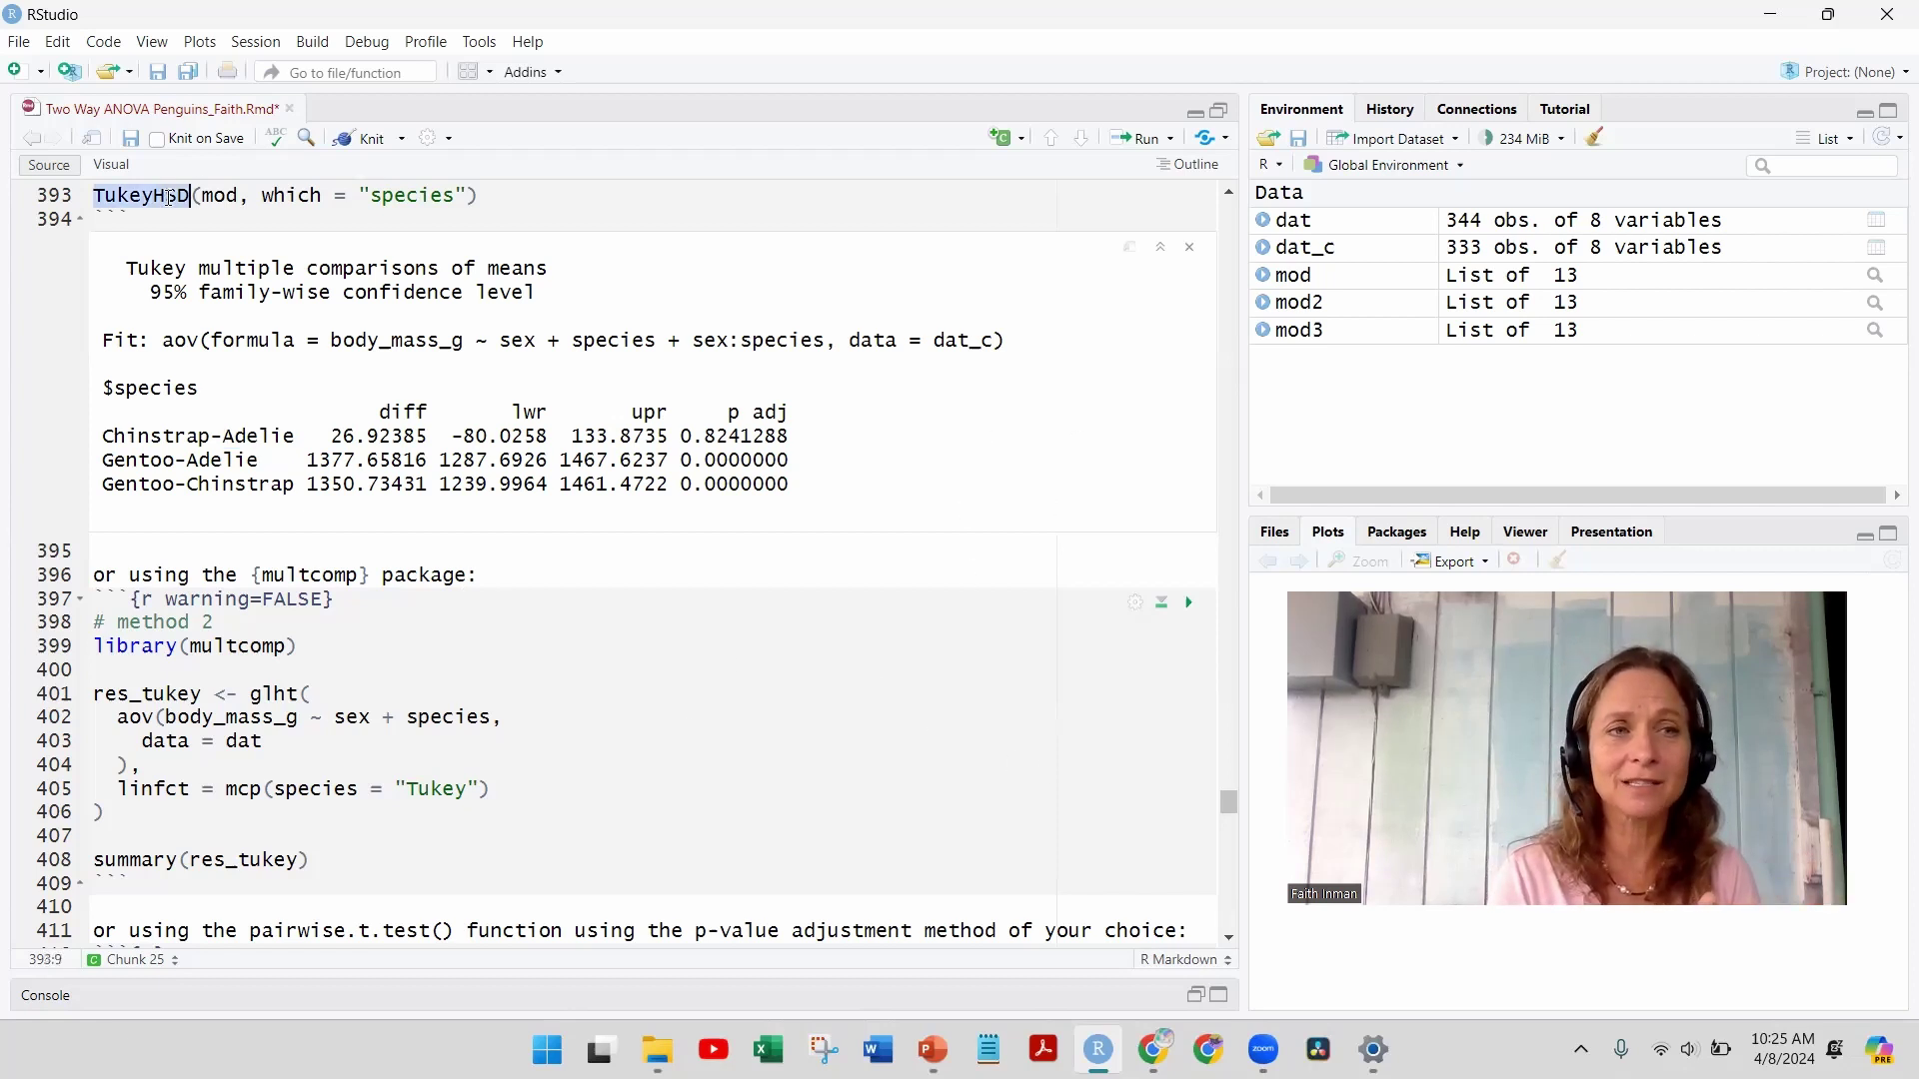
double_click(222, 196)
double_click(405, 197)
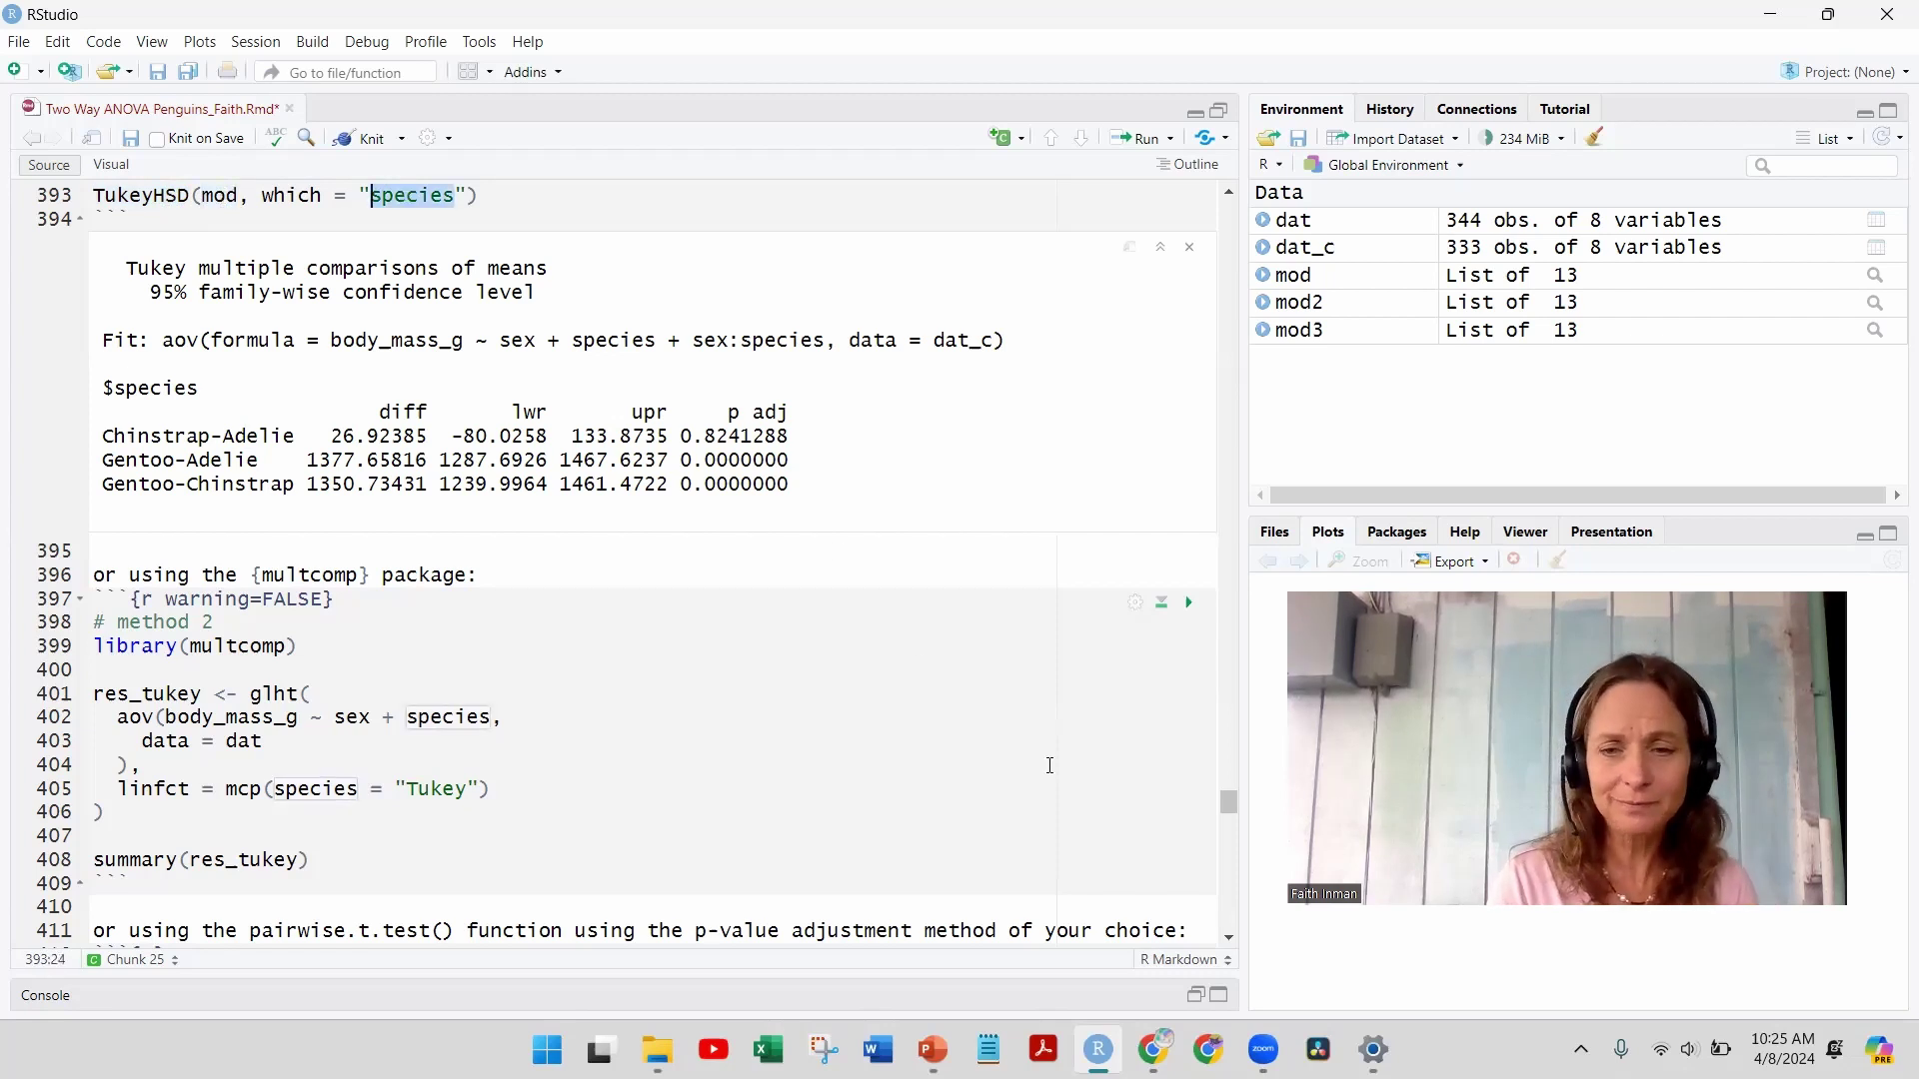
Step: Read the line introducing the multcomp package and run the method 2 chunk that builds and summarizes res_tukey
left_click(1229, 940)
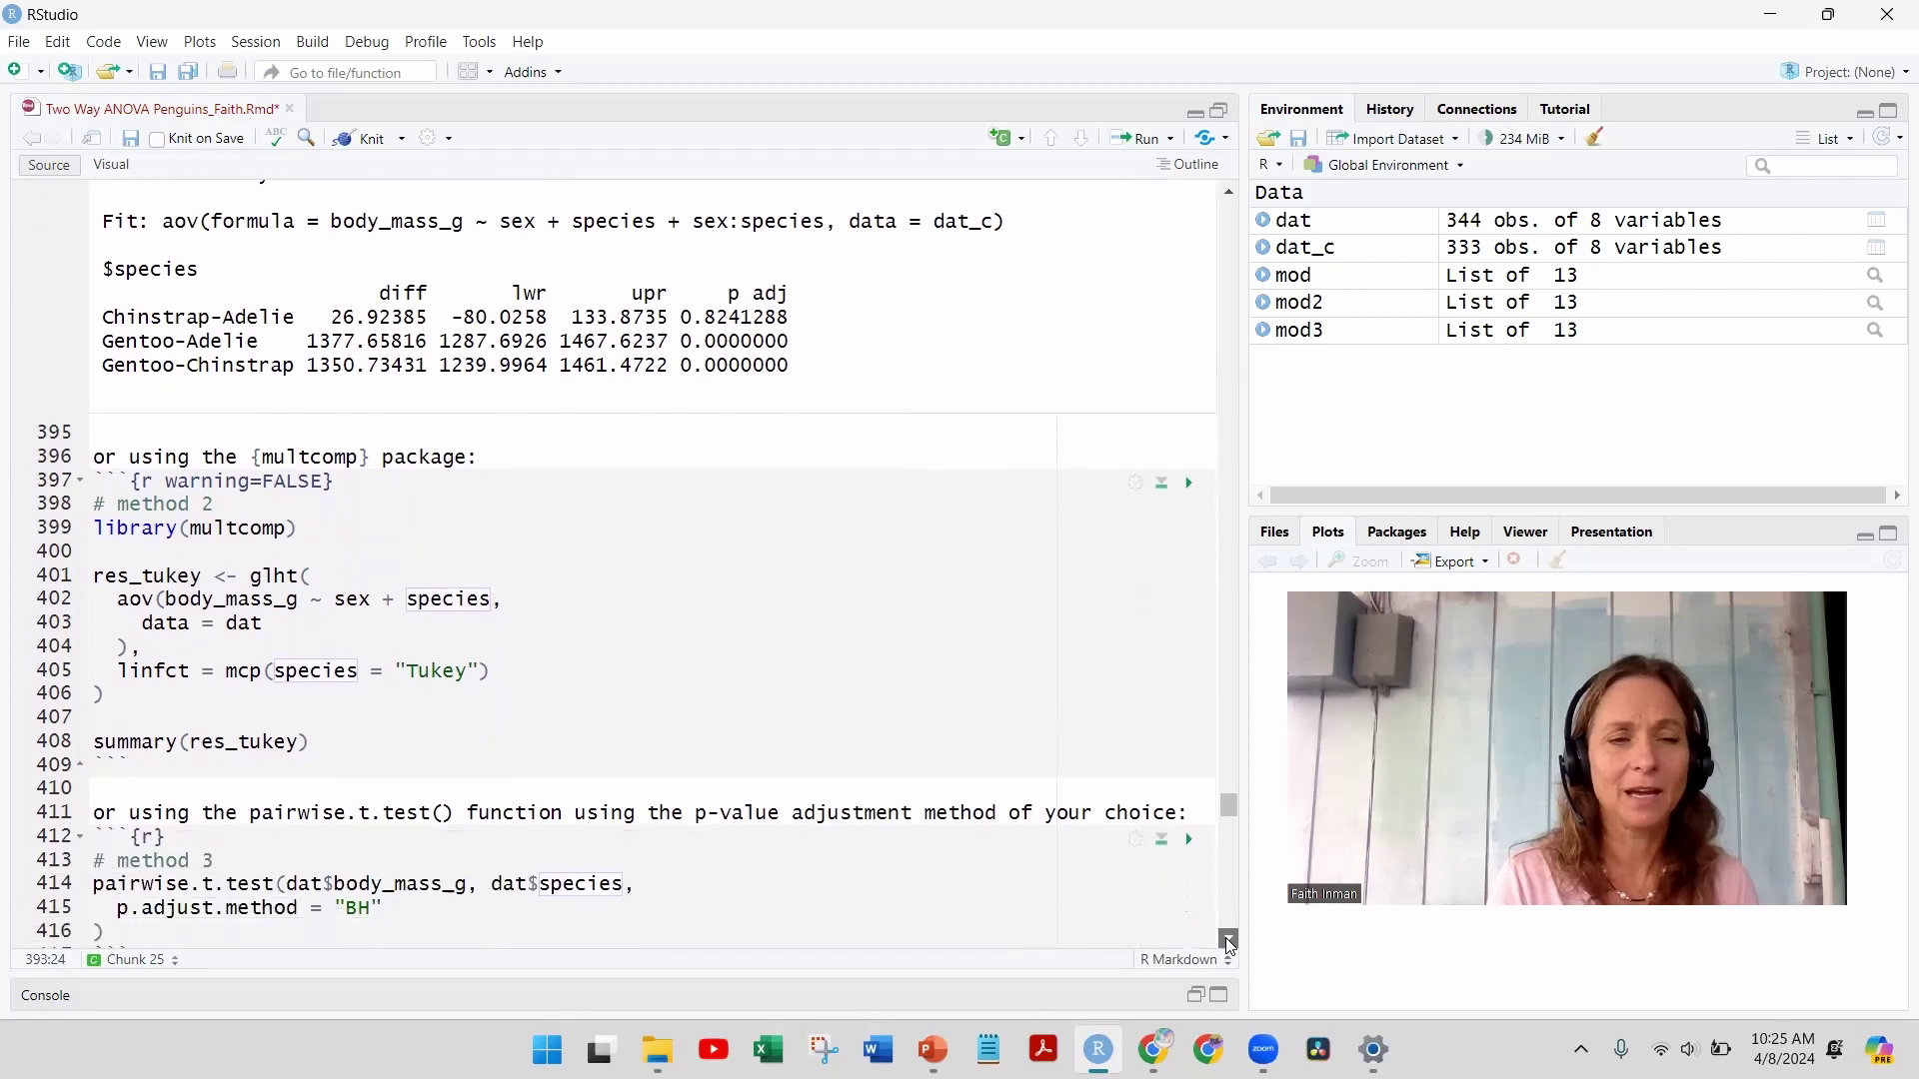
left_click(1228, 941)
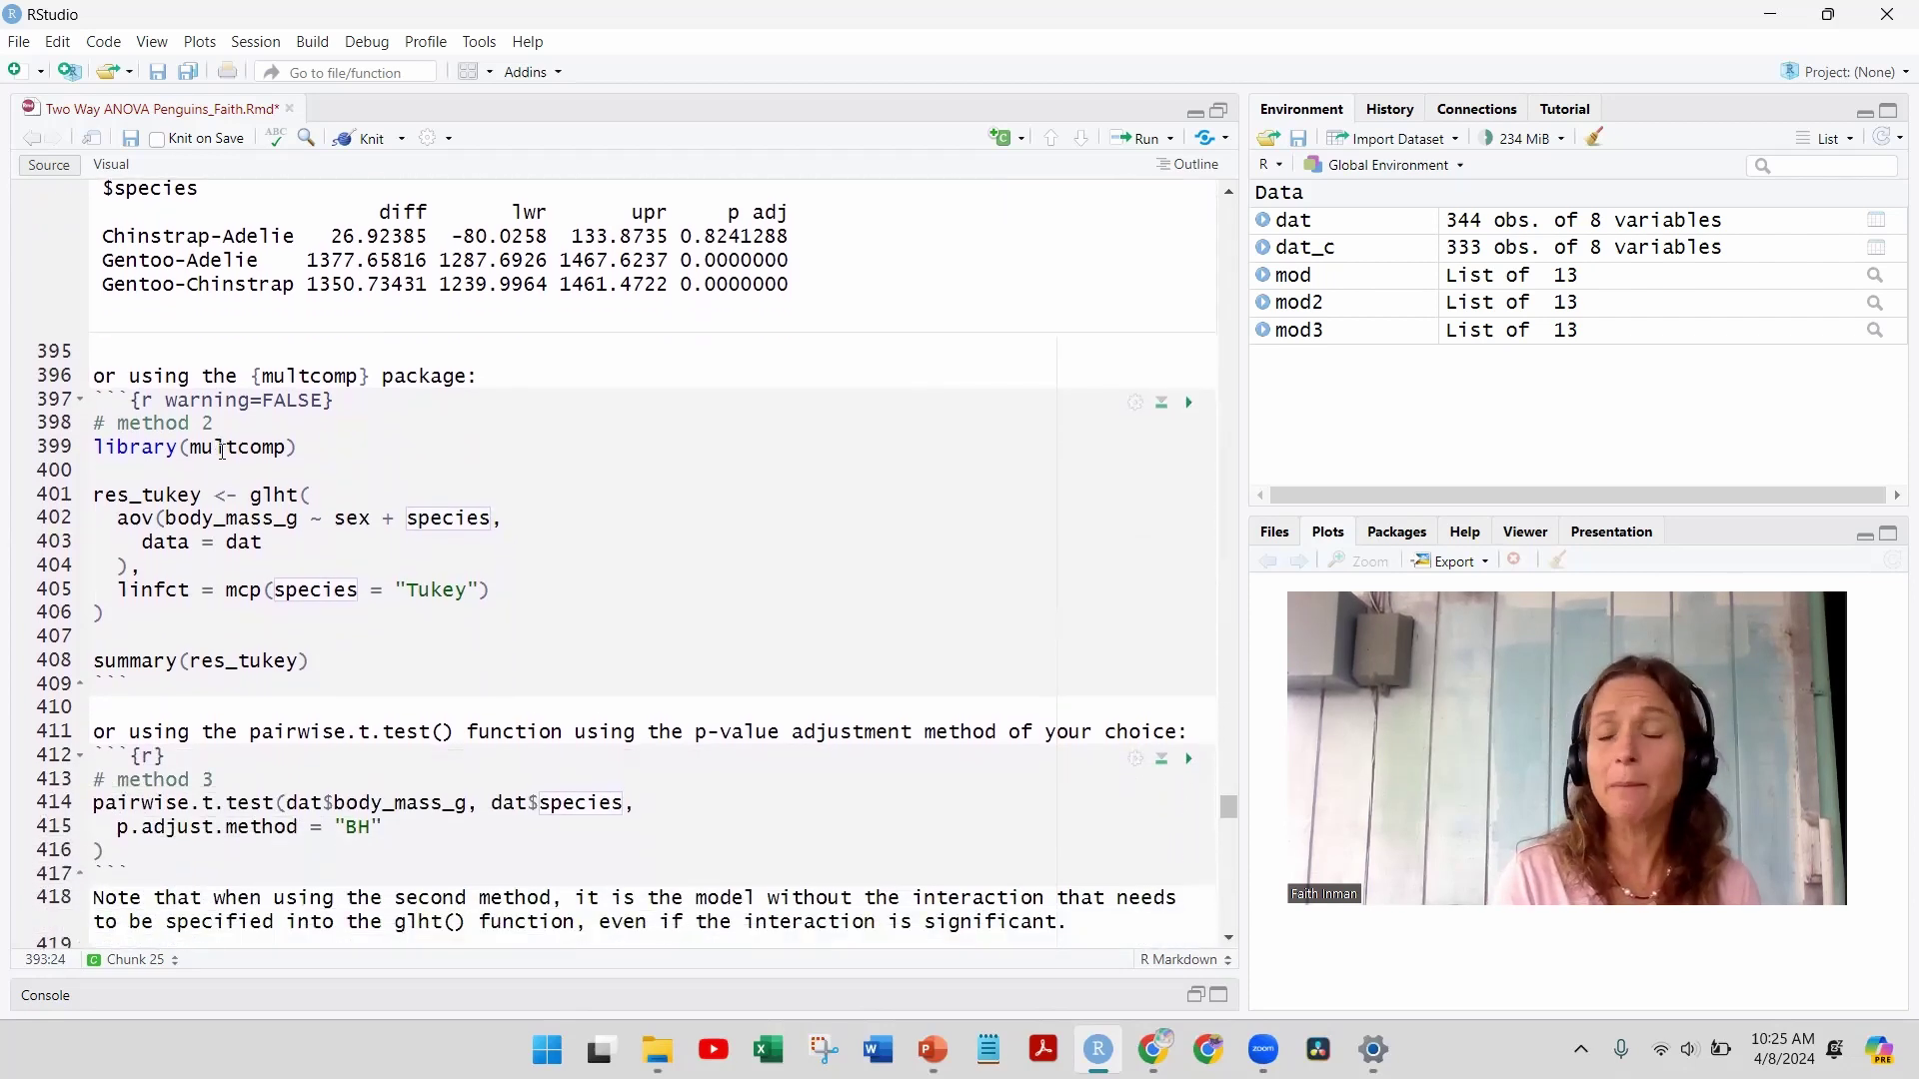
triple_click(173, 376)
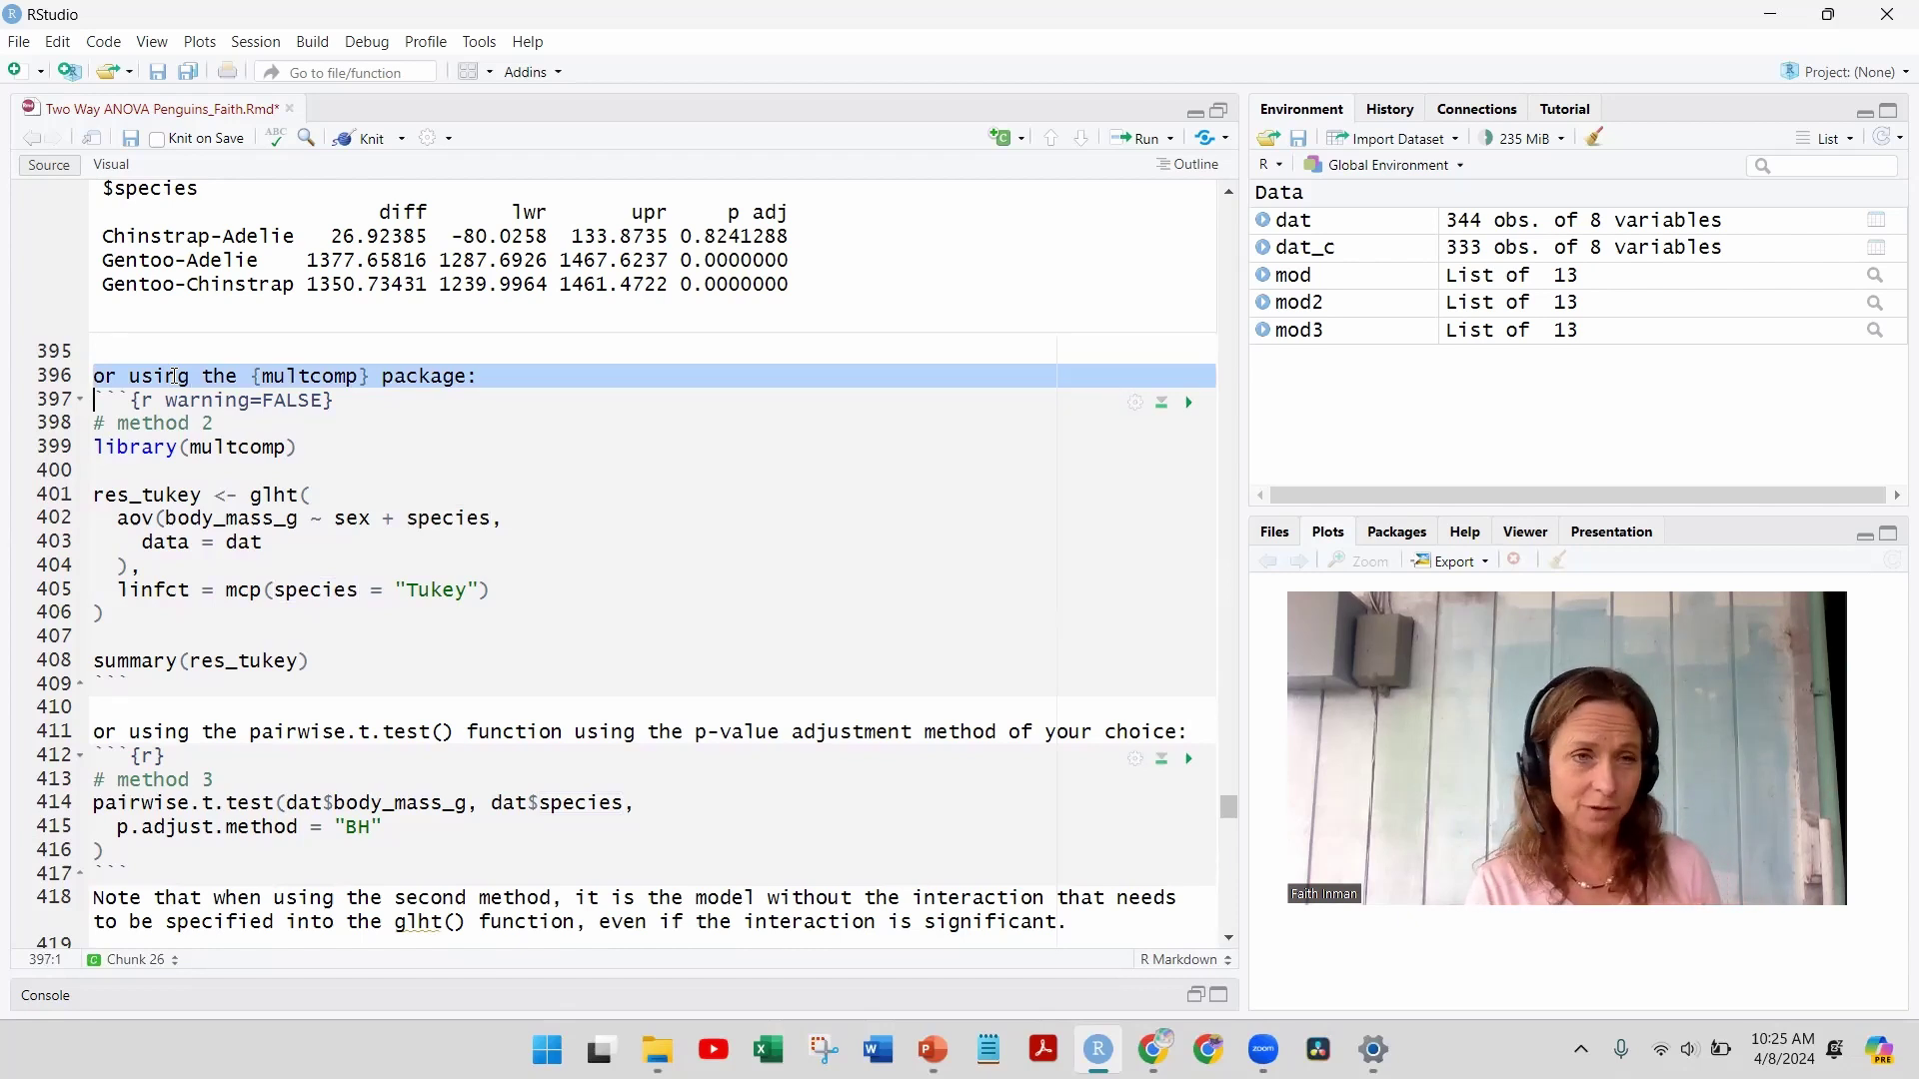
left_click(177, 422)
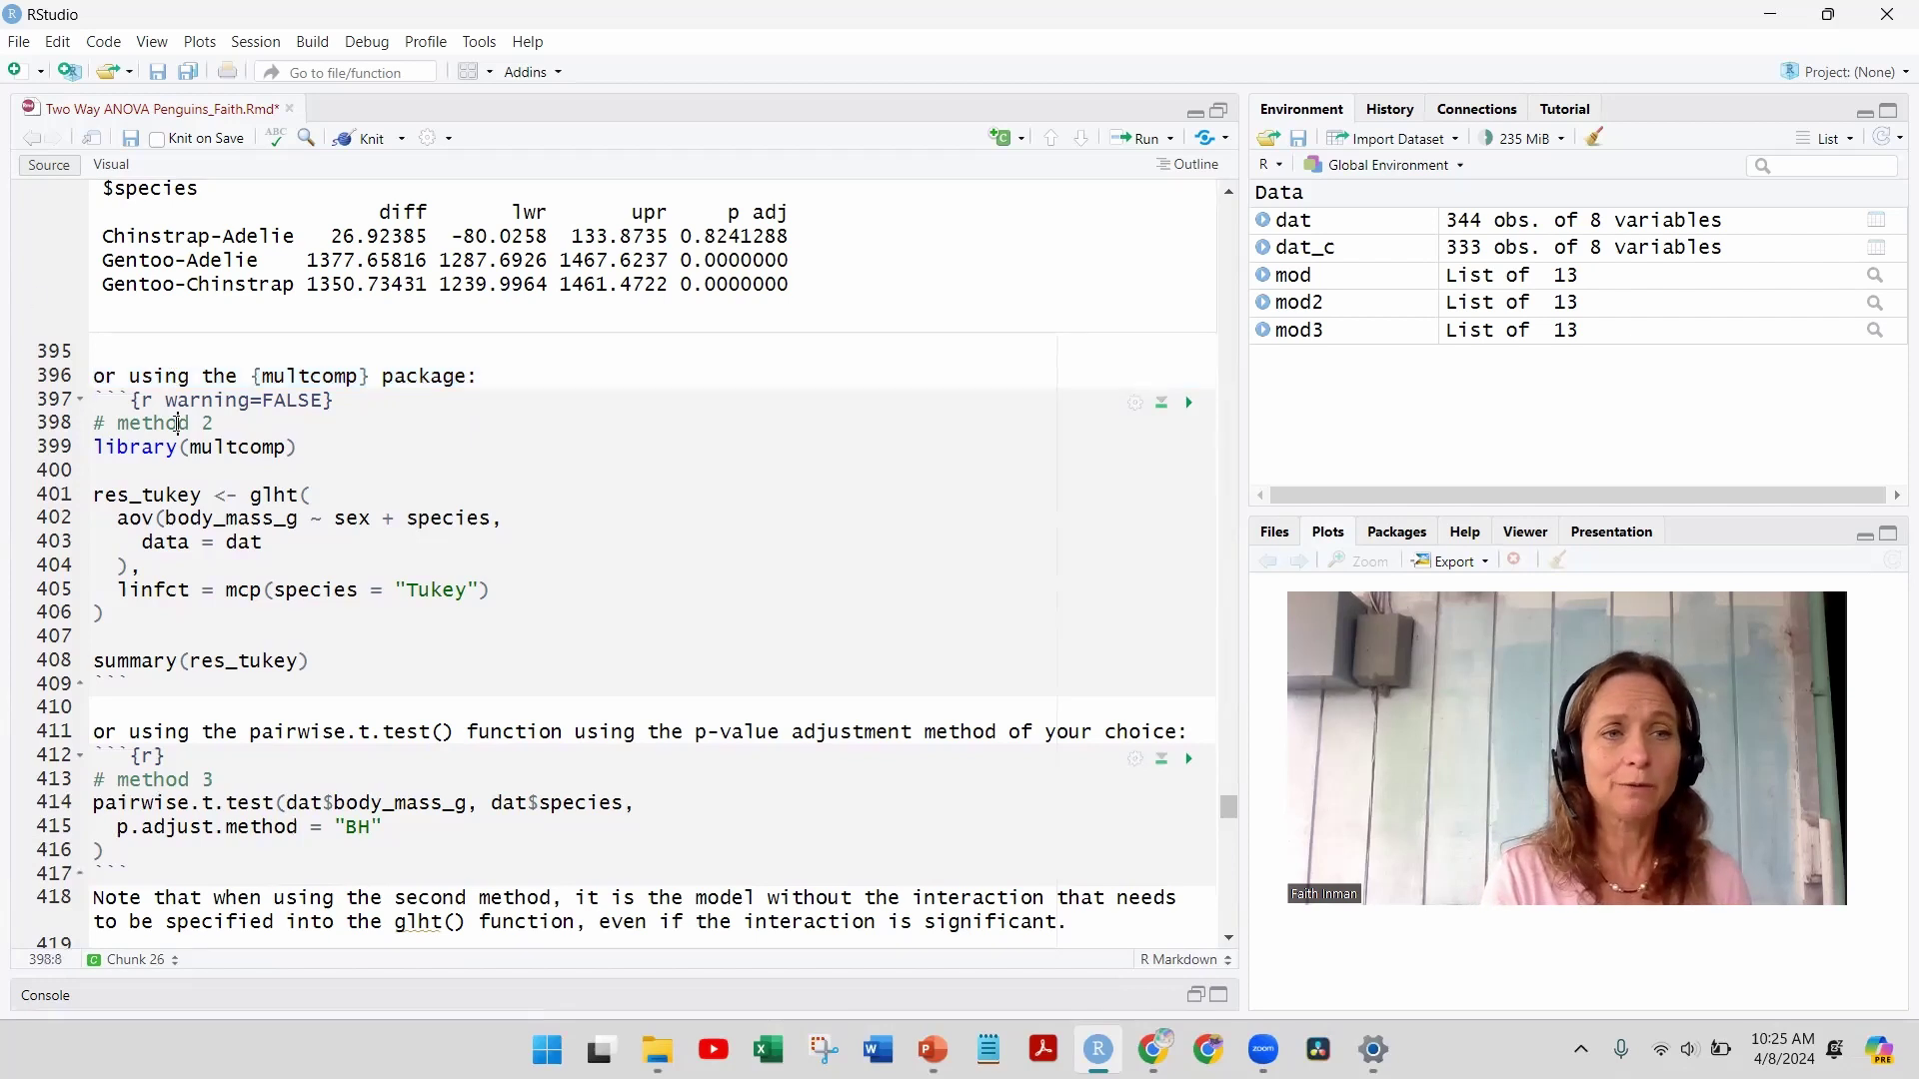
left_click(1189, 403)
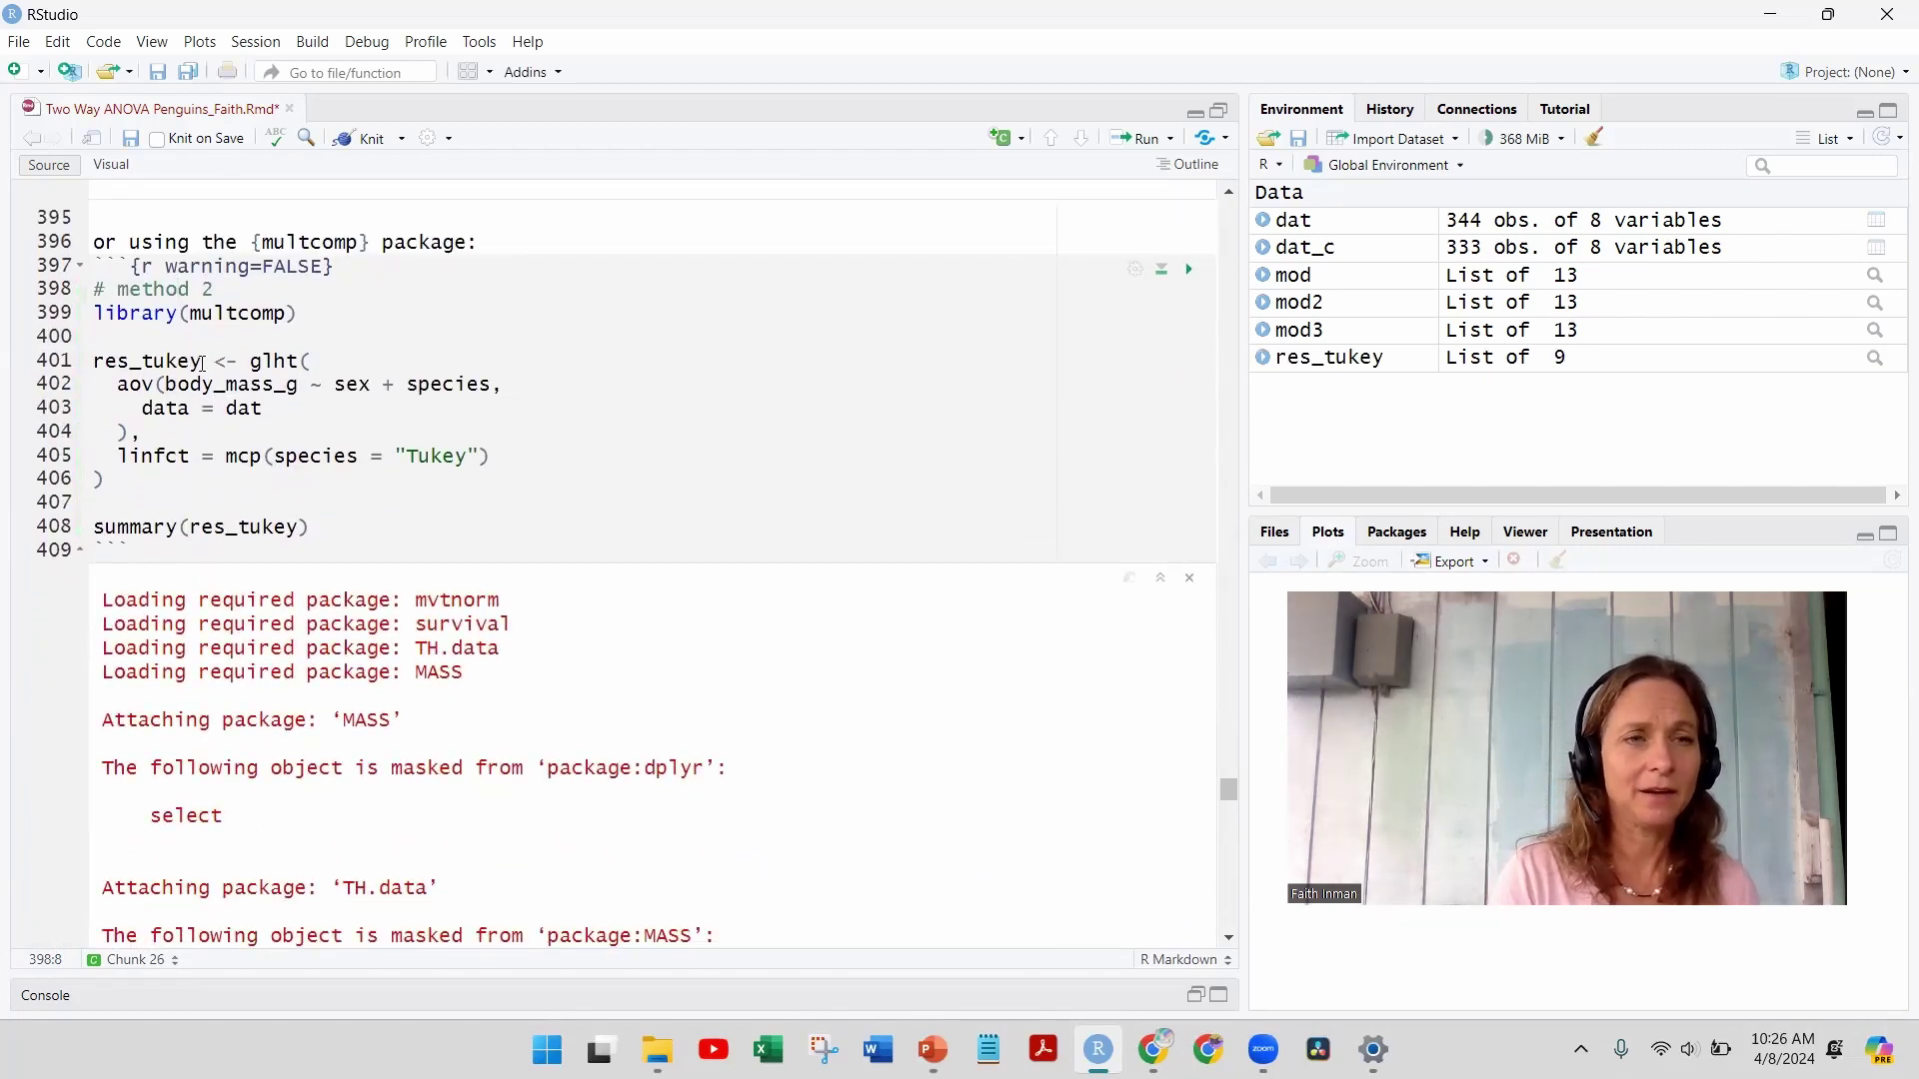
Step: Examine the glht model code by highlighting body_mass_g and species in the aov formula, then place the cursor in the summary call
double_click(243, 387)
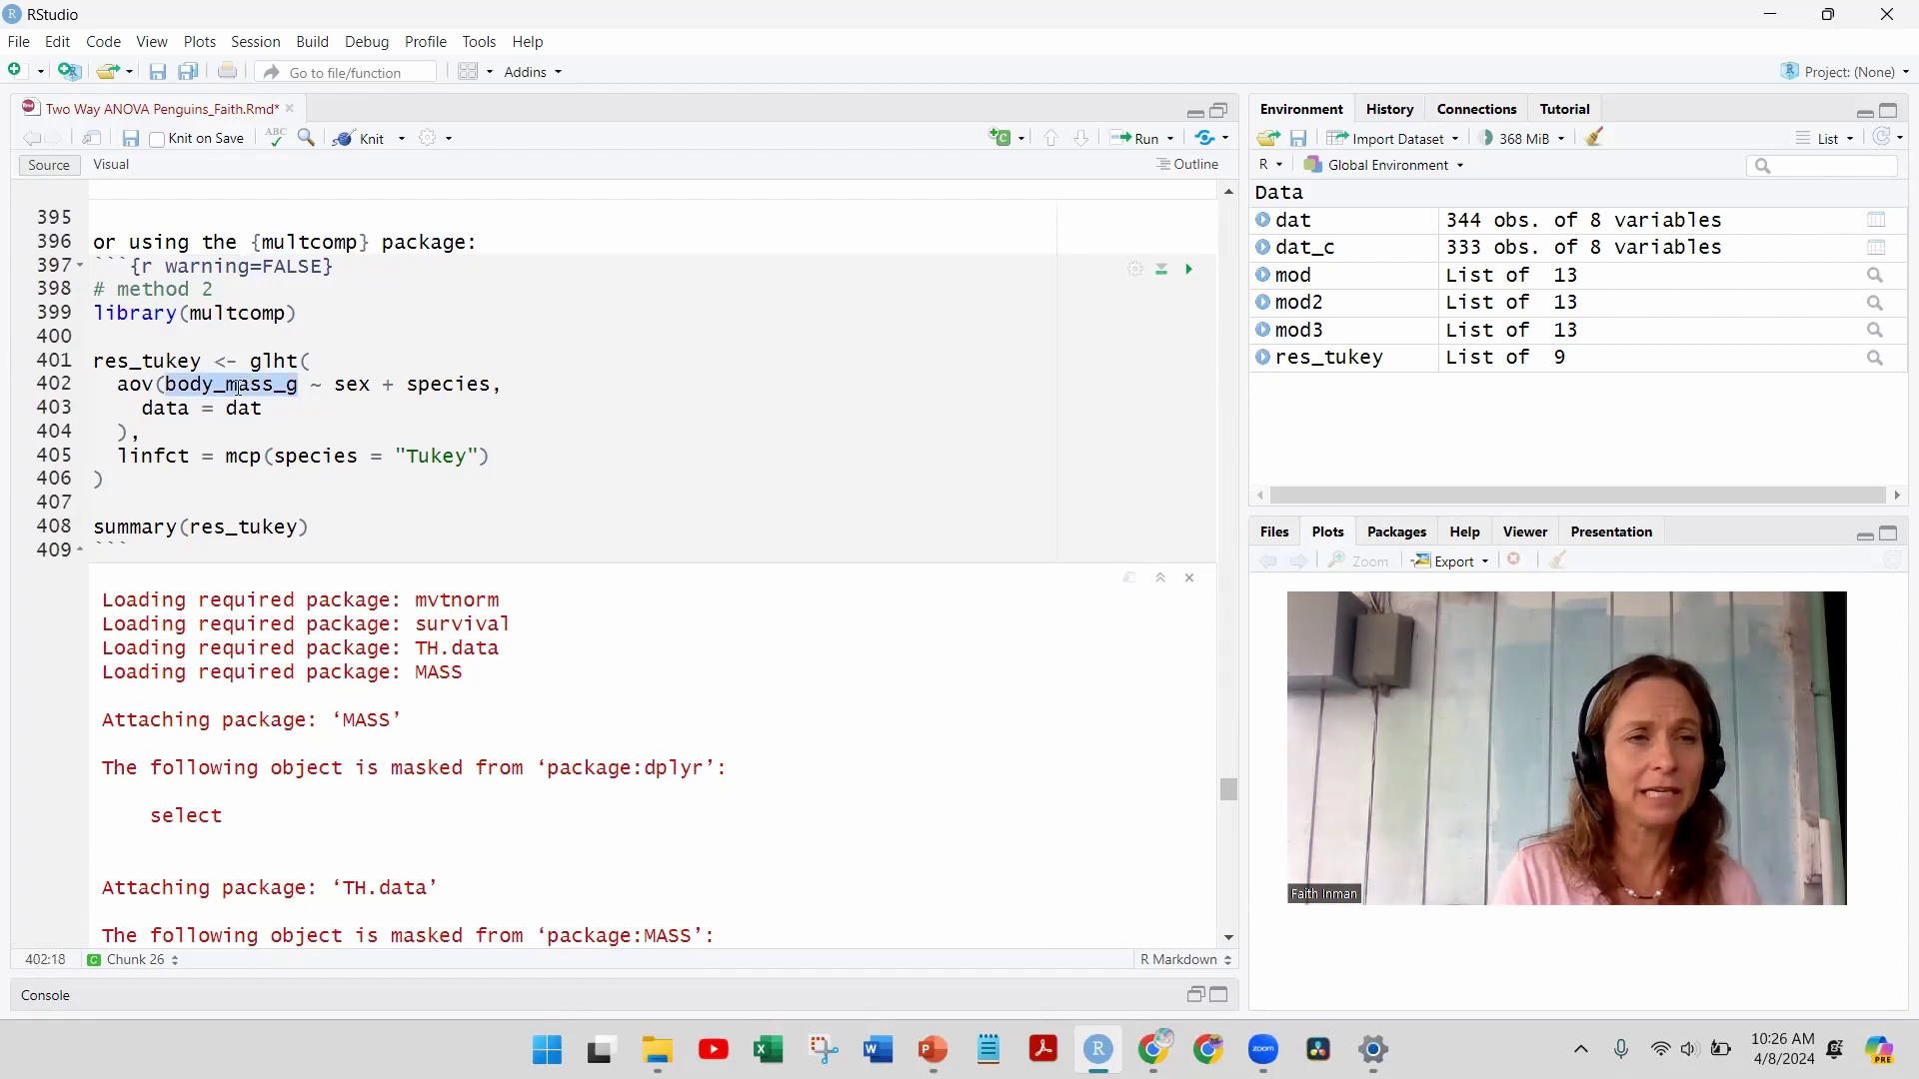
double_click(423, 388)
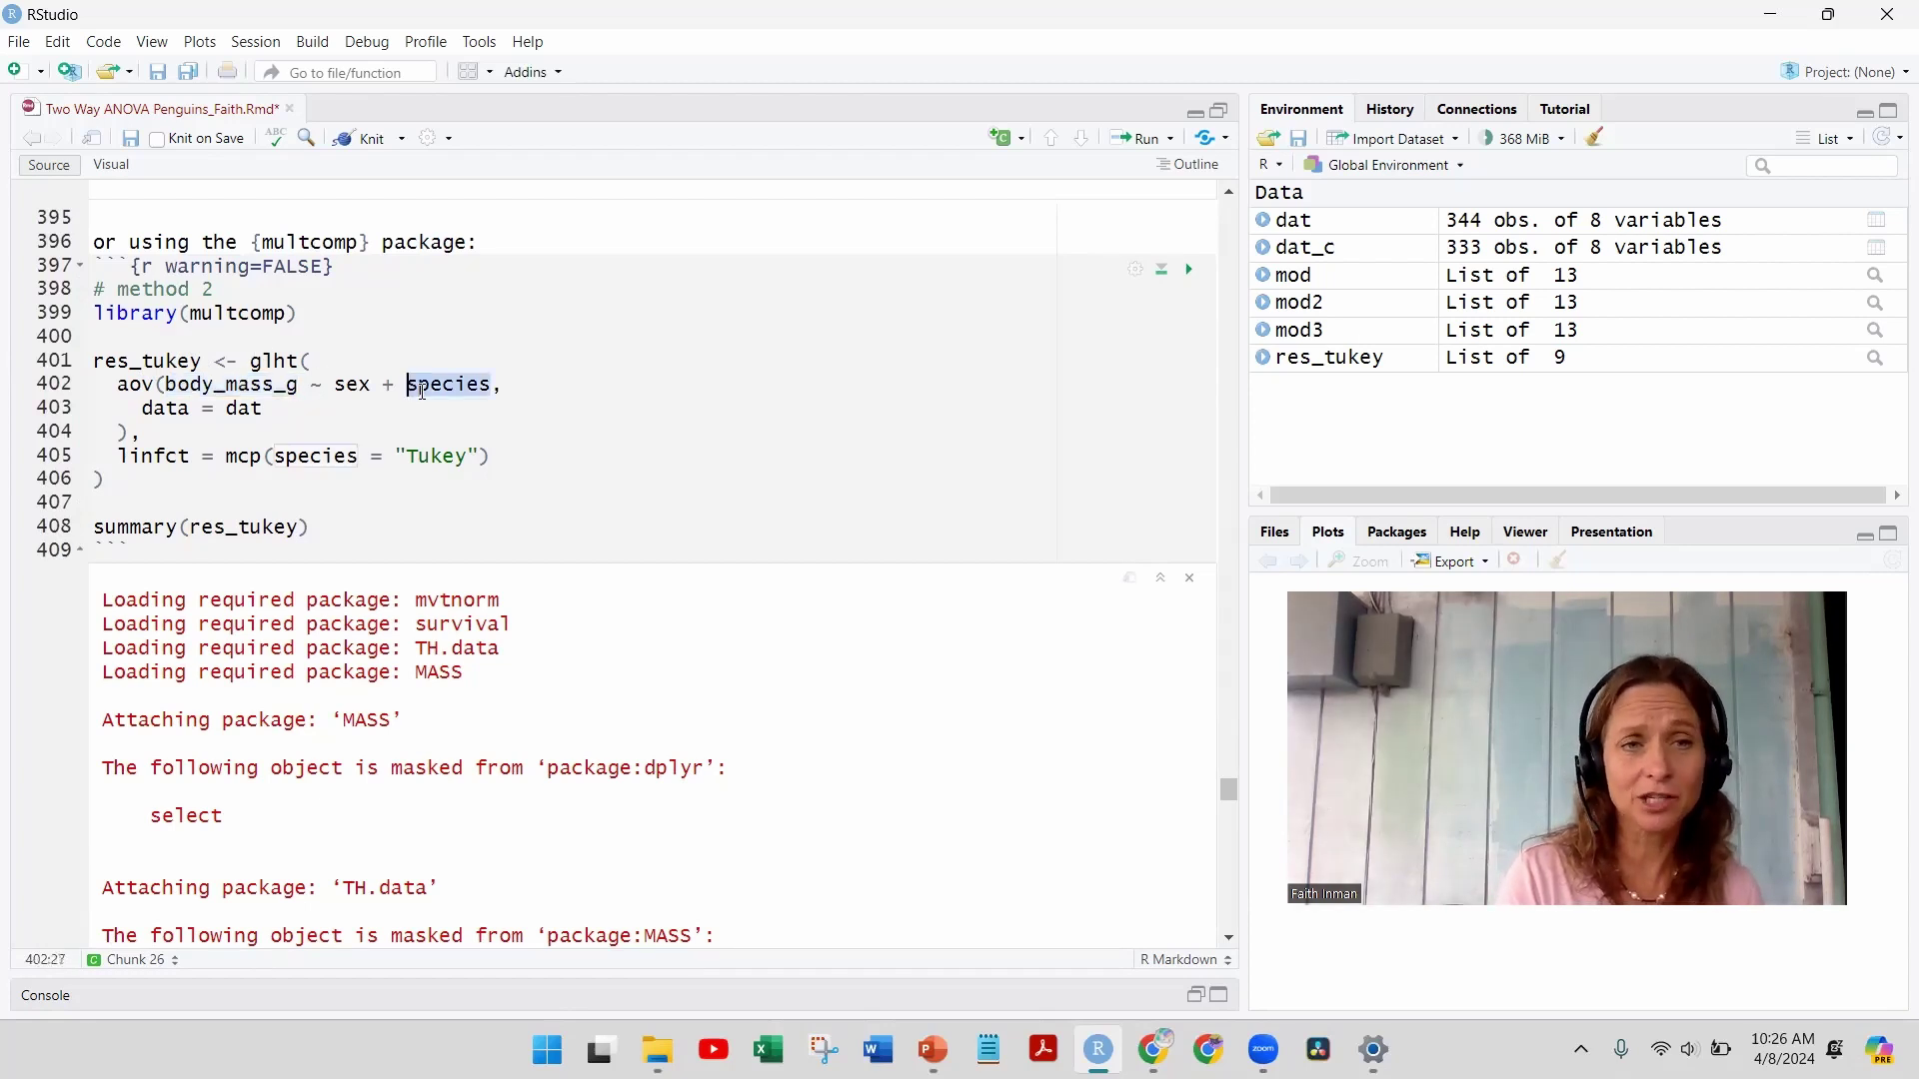
left_click(169, 528)
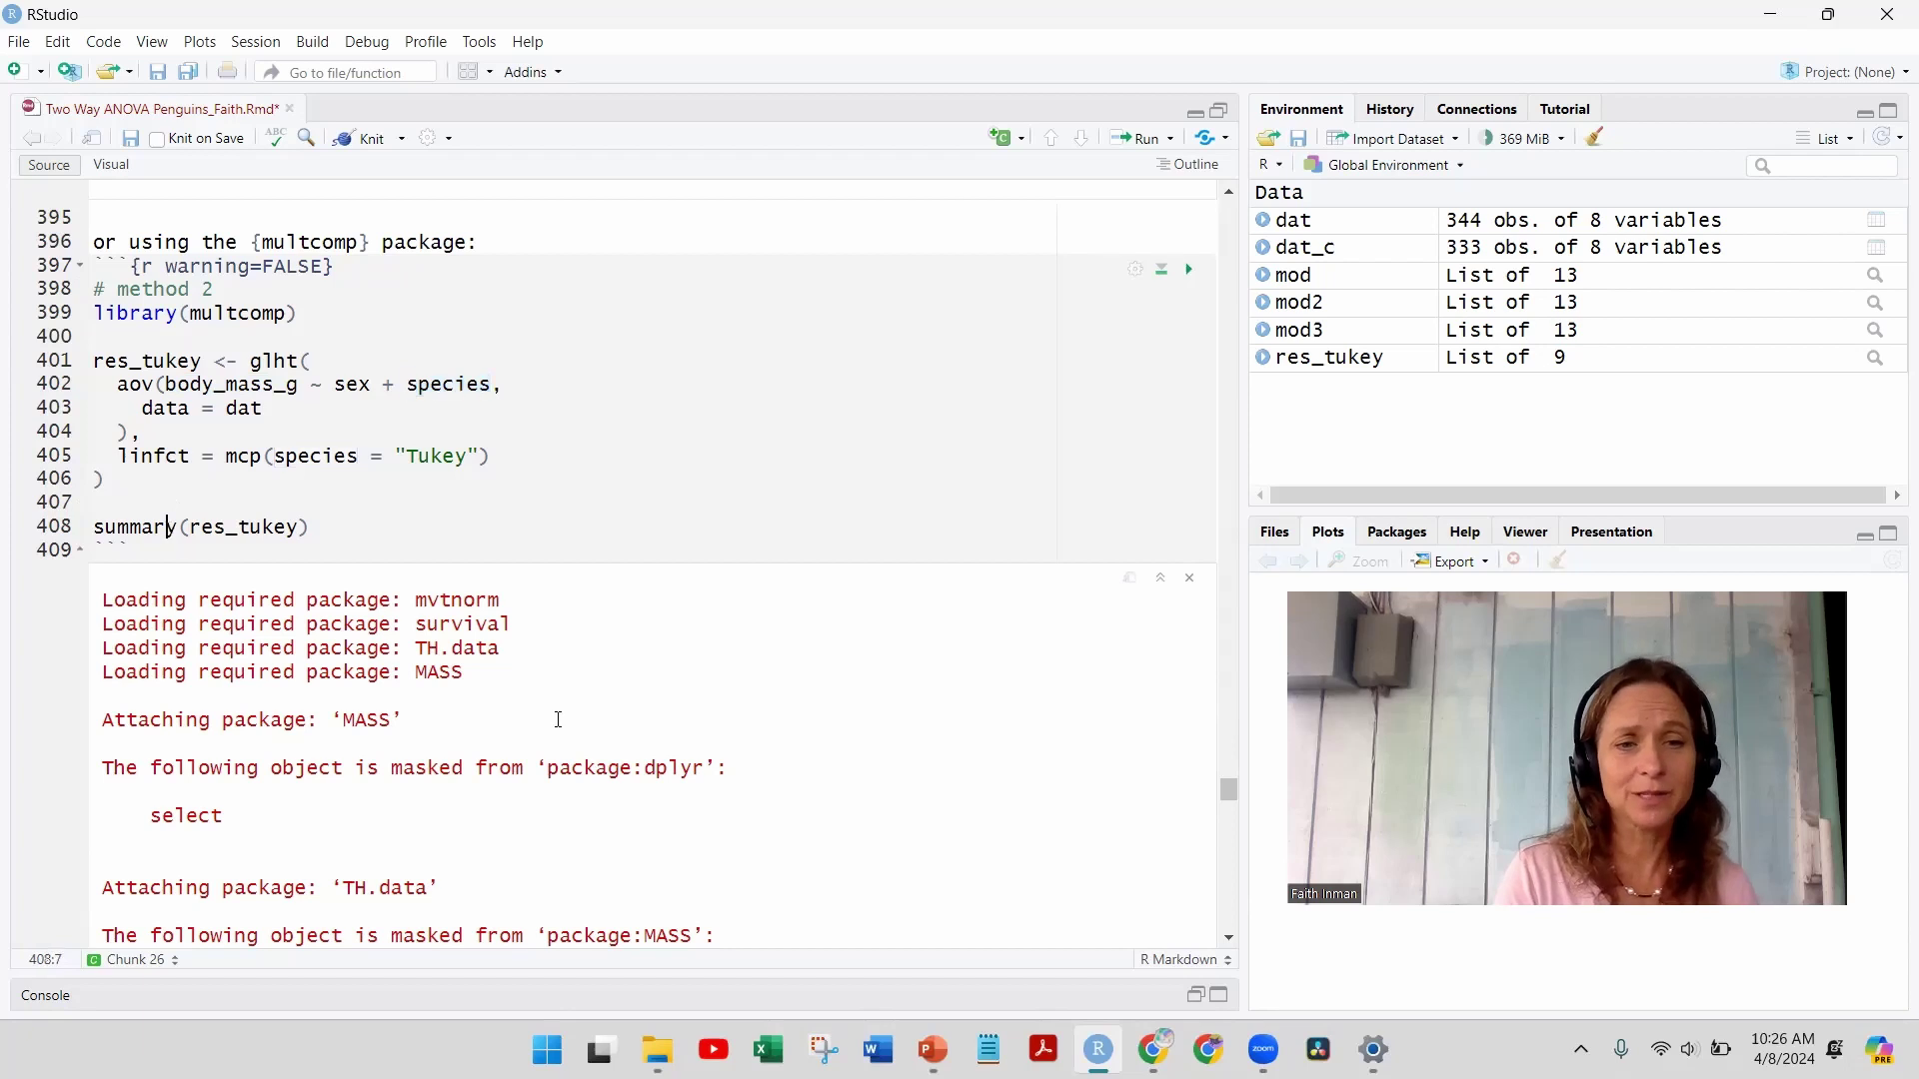
Step: Examine the Chinstrap - Adelie row of the Linear Hypotheses table by highlighting its hypothesis, estimate, standard error, t value and p-value
left_click(1229, 937)
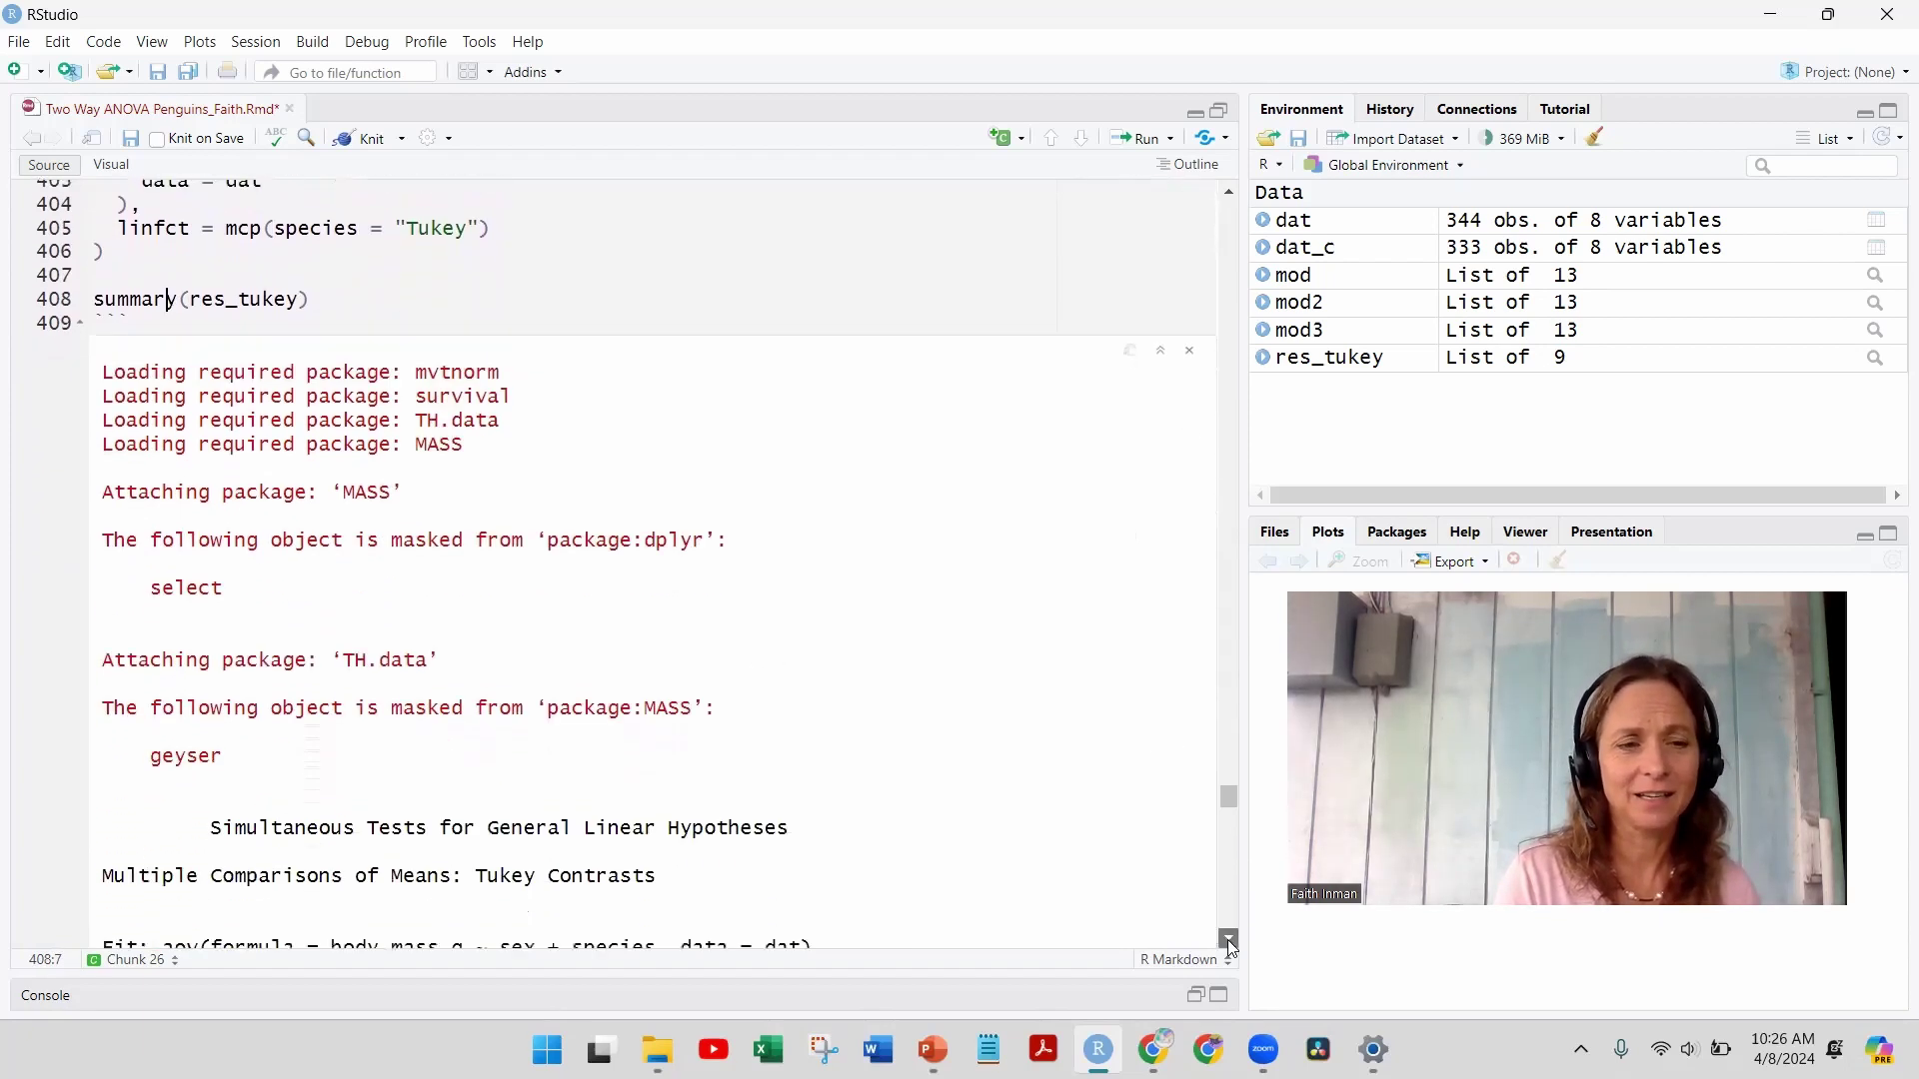
scroll(1229, 939, "down", 7)
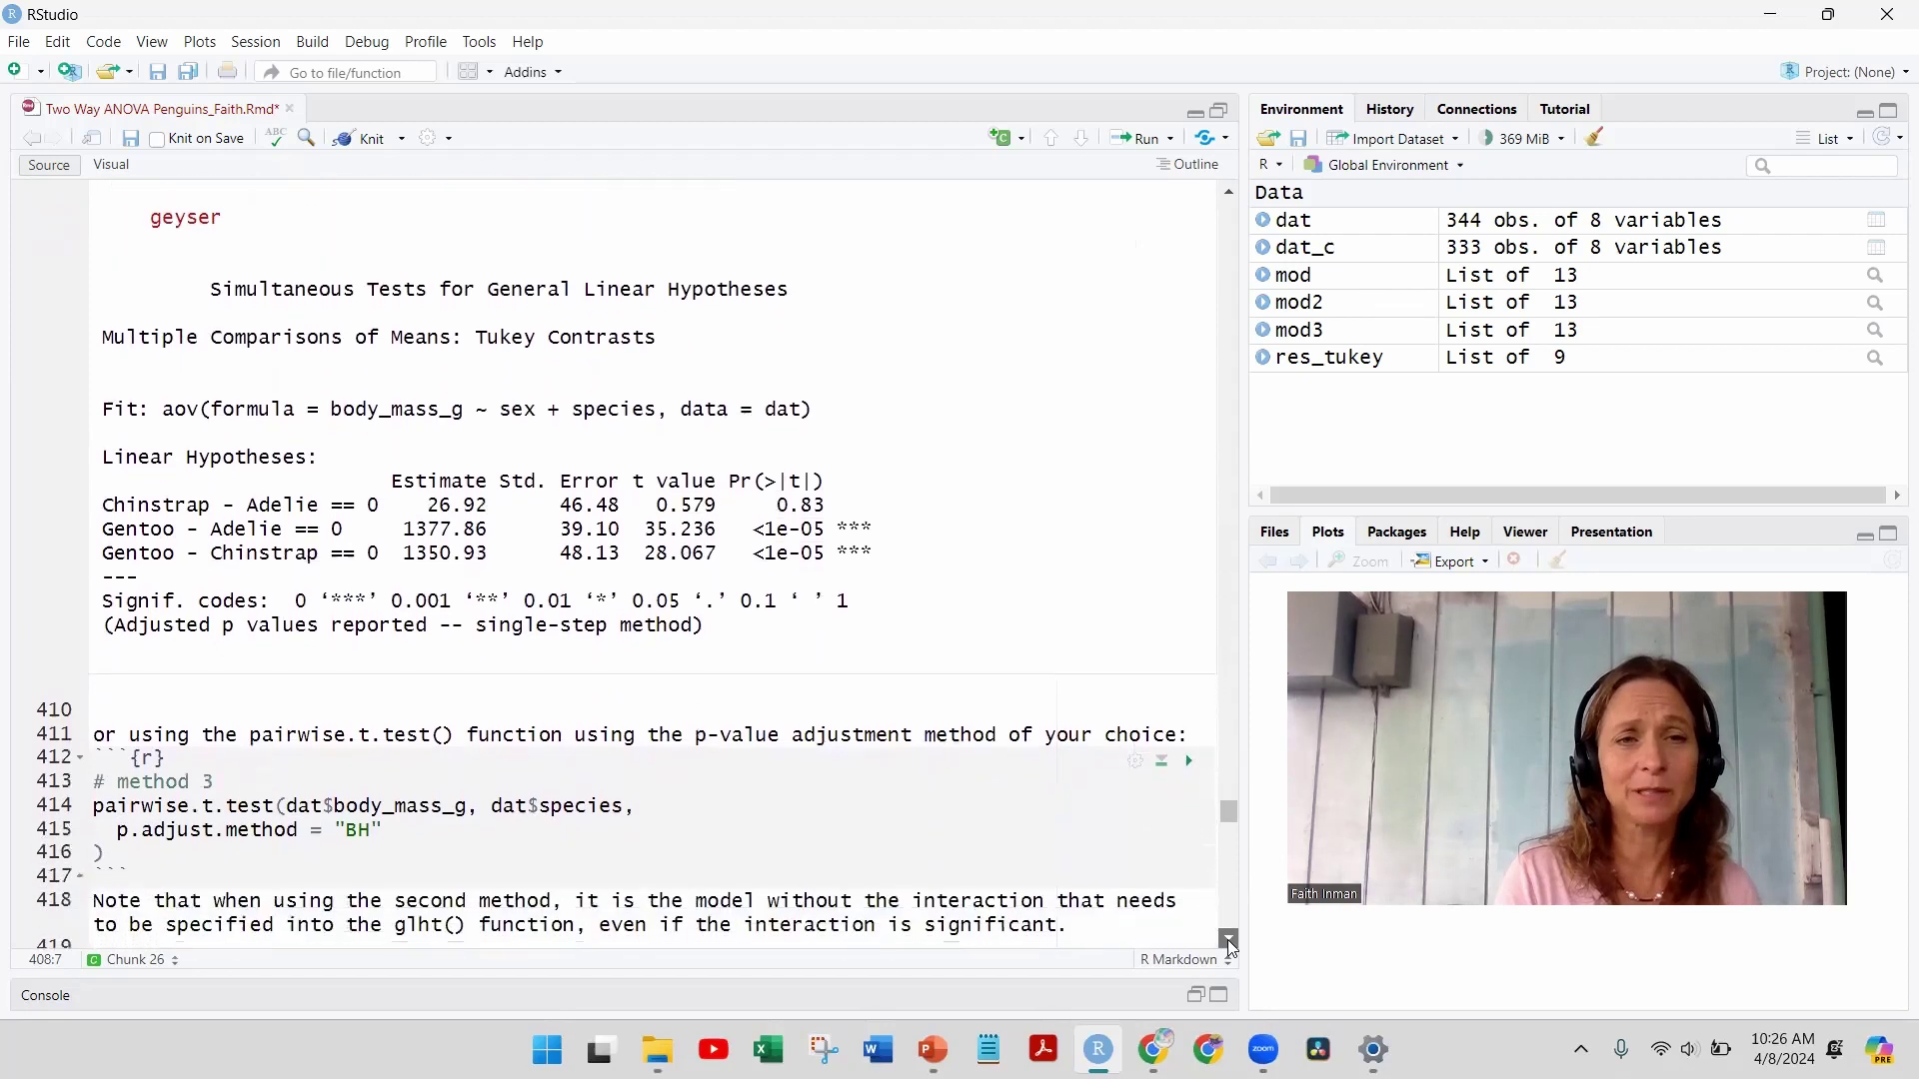
scroll(1228, 940, "down", 2)
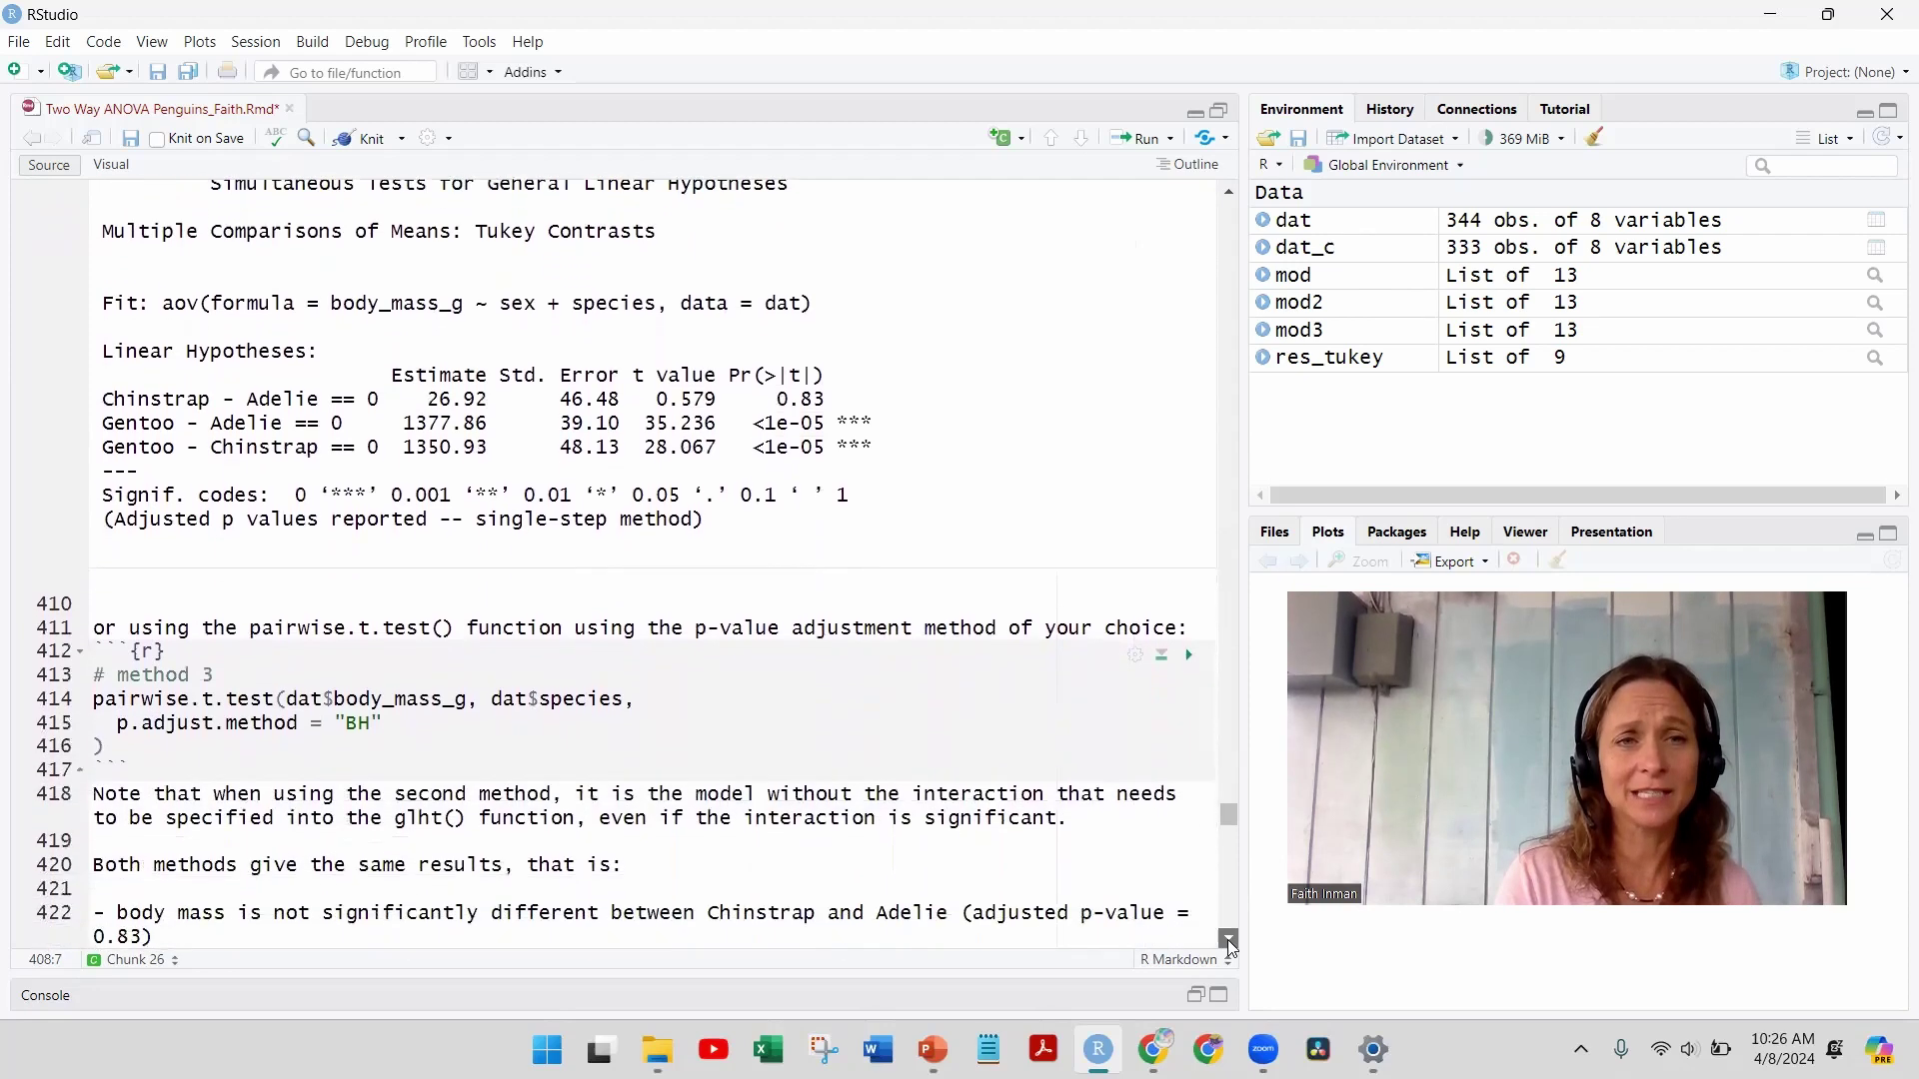
left_click(1228, 192)
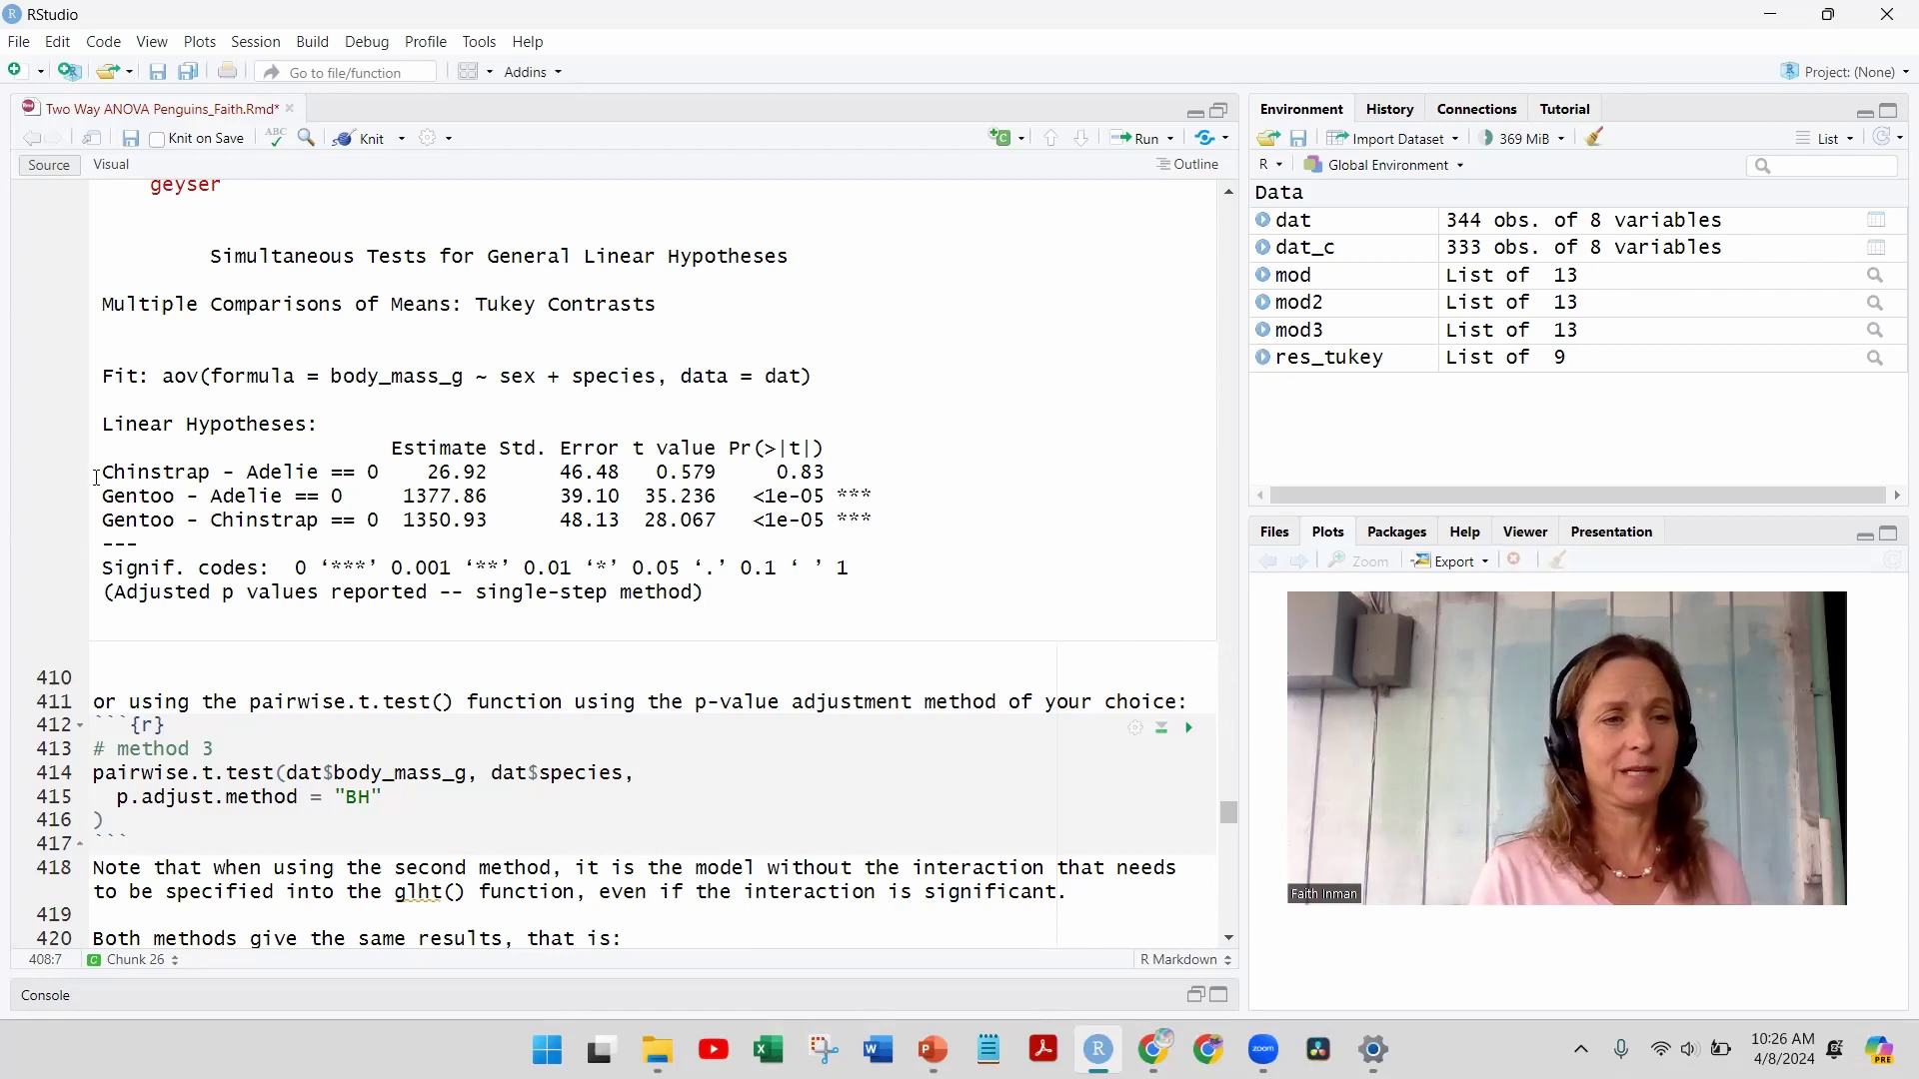
left_click_drag(107, 472, 390, 473)
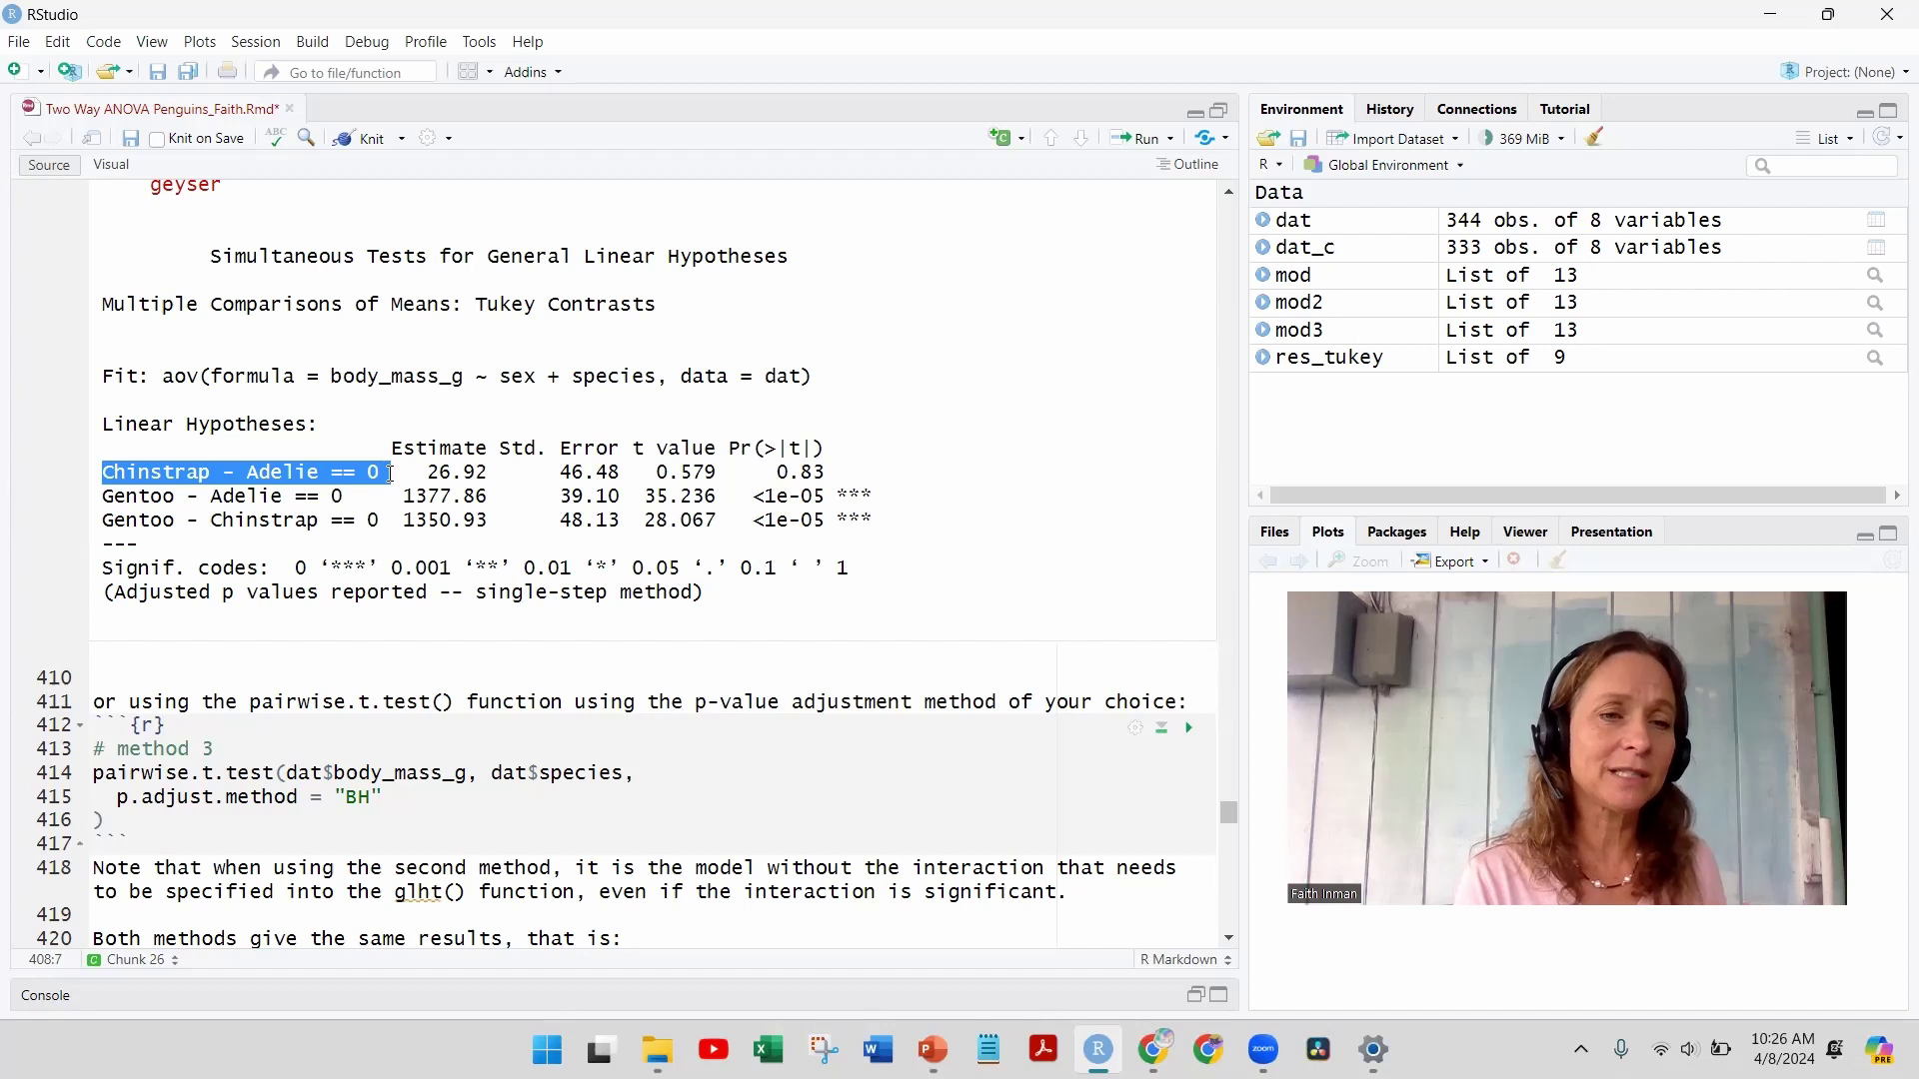
double_click(445, 474)
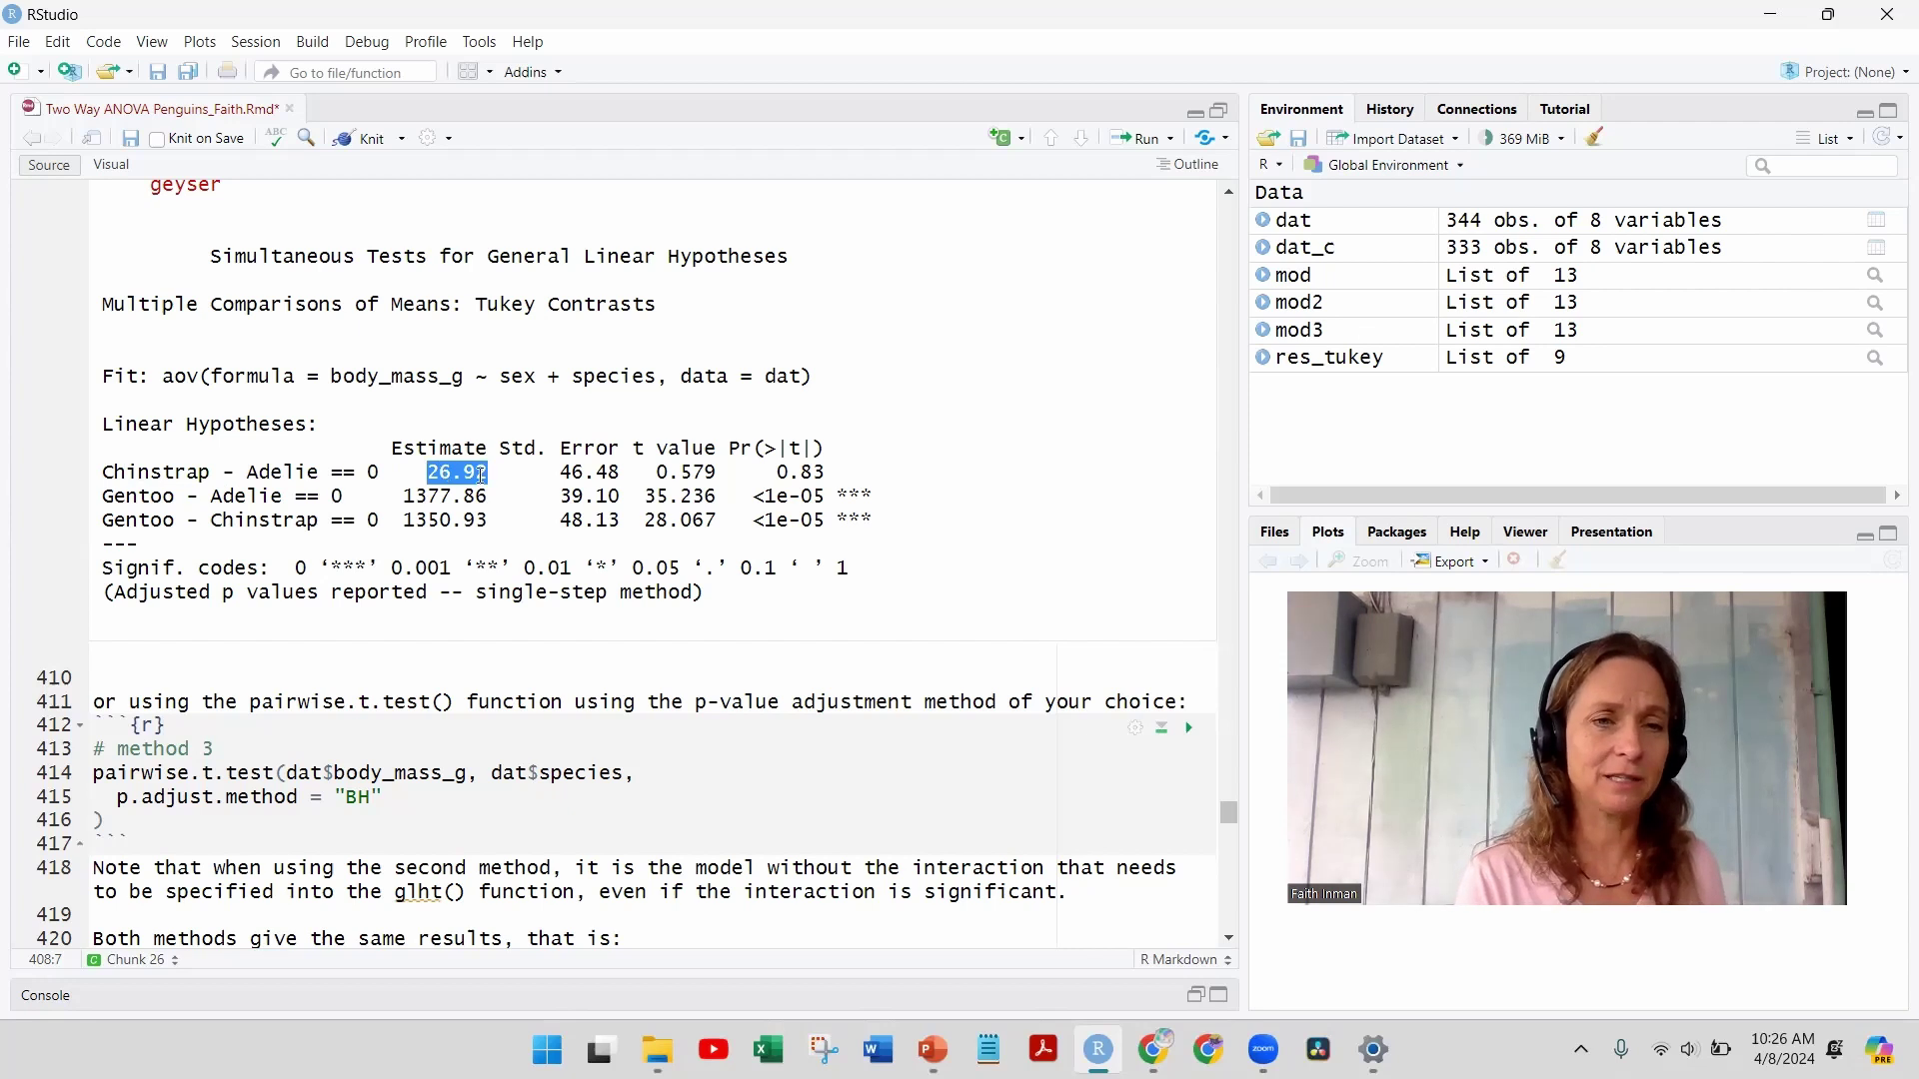
left_click(563, 470)
left_click_drag(562, 471, 720, 471)
left_click(661, 475)
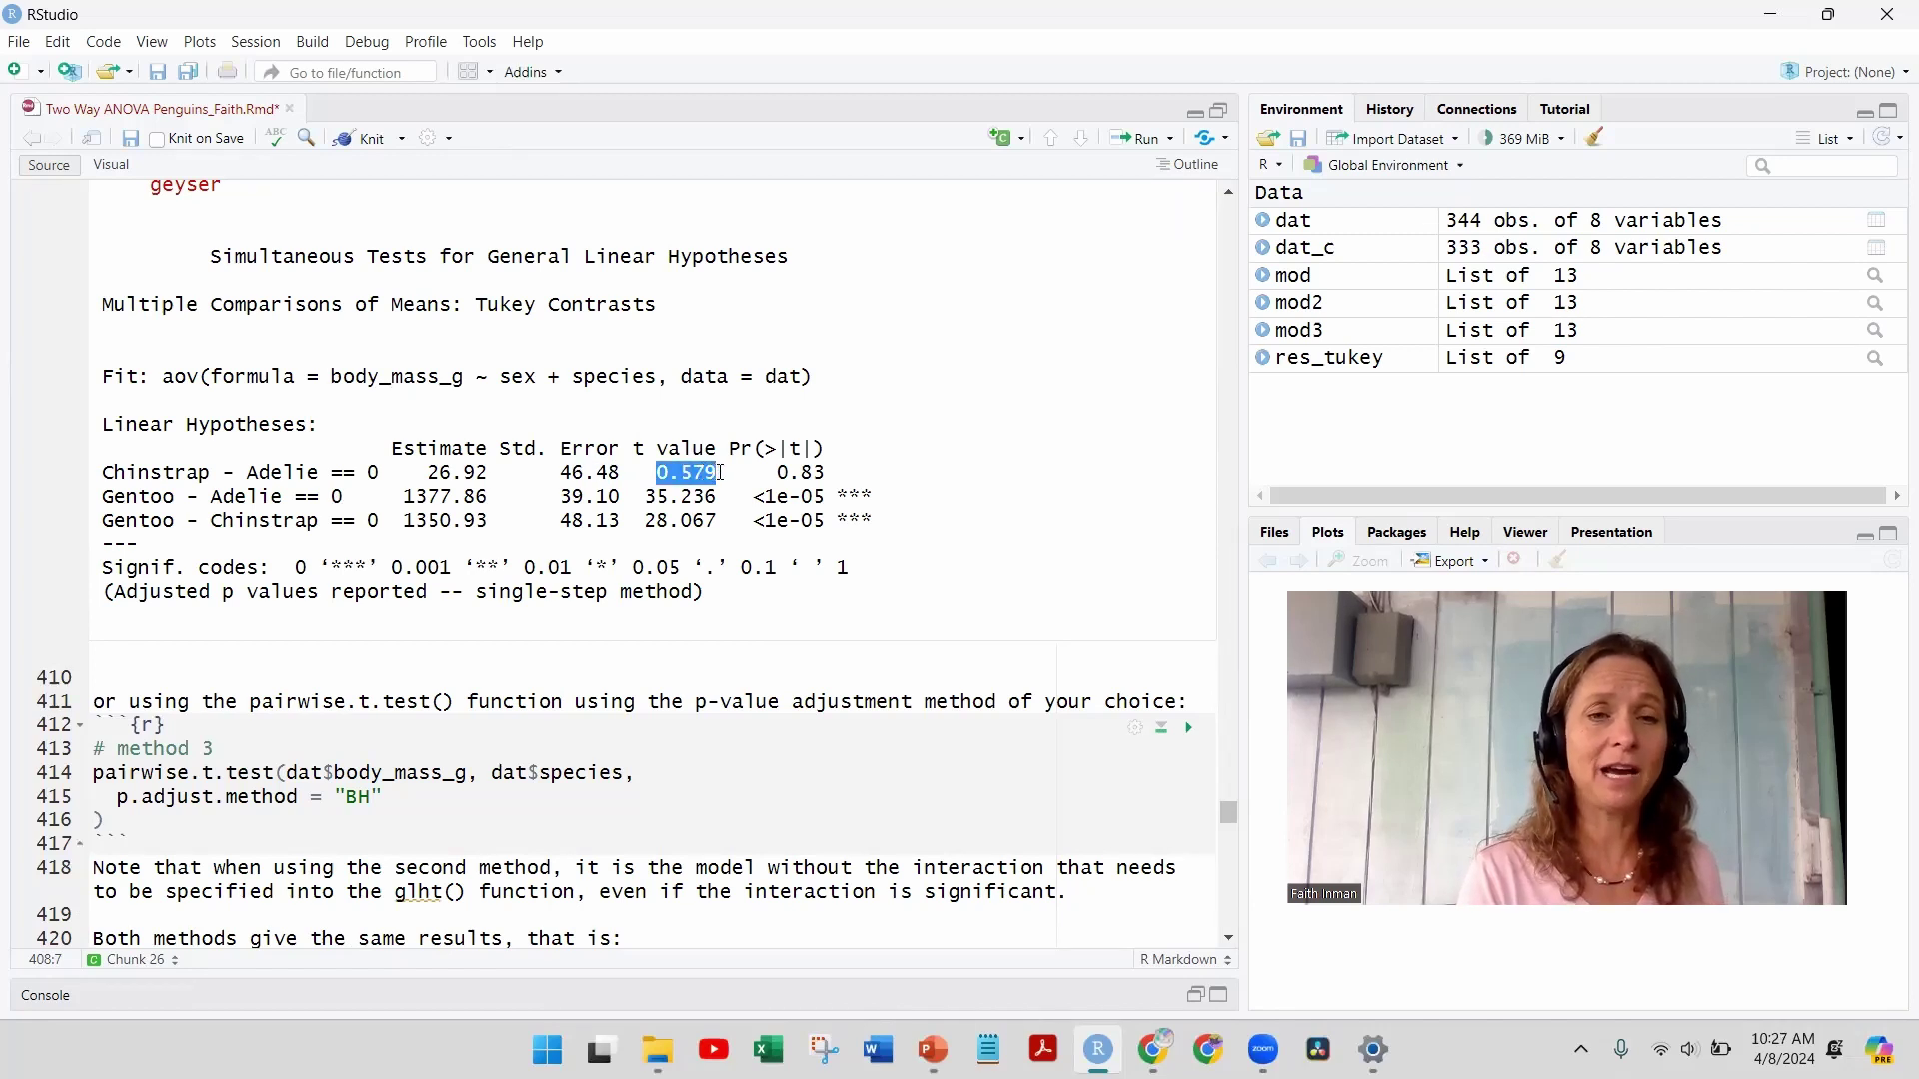
double_click(791, 475)
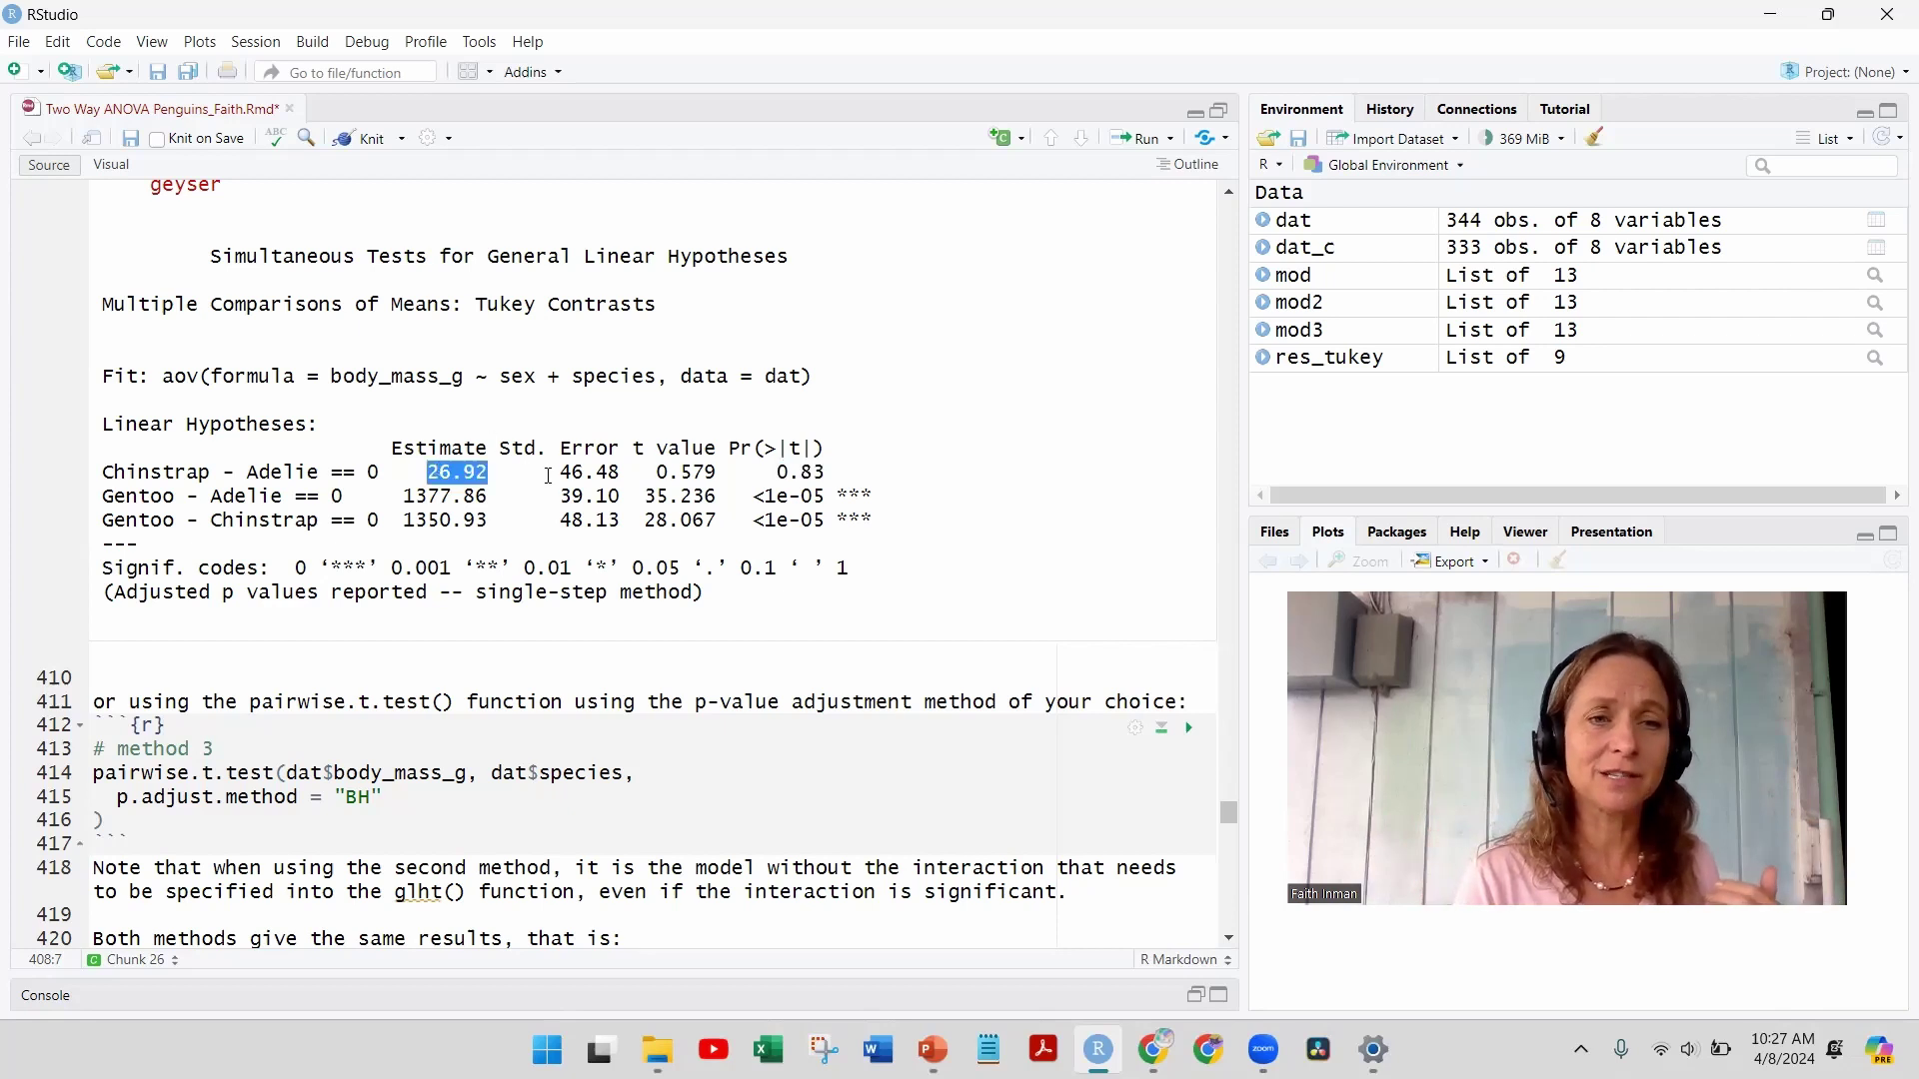
Step: Revisit the Chinstrap - Adelie standard error, t value and p-value, then highlight the zero in its null hypothesis and clear the selection
double_click(565, 472)
left_click_drag(680, 472, 813, 474)
double_click(813, 474)
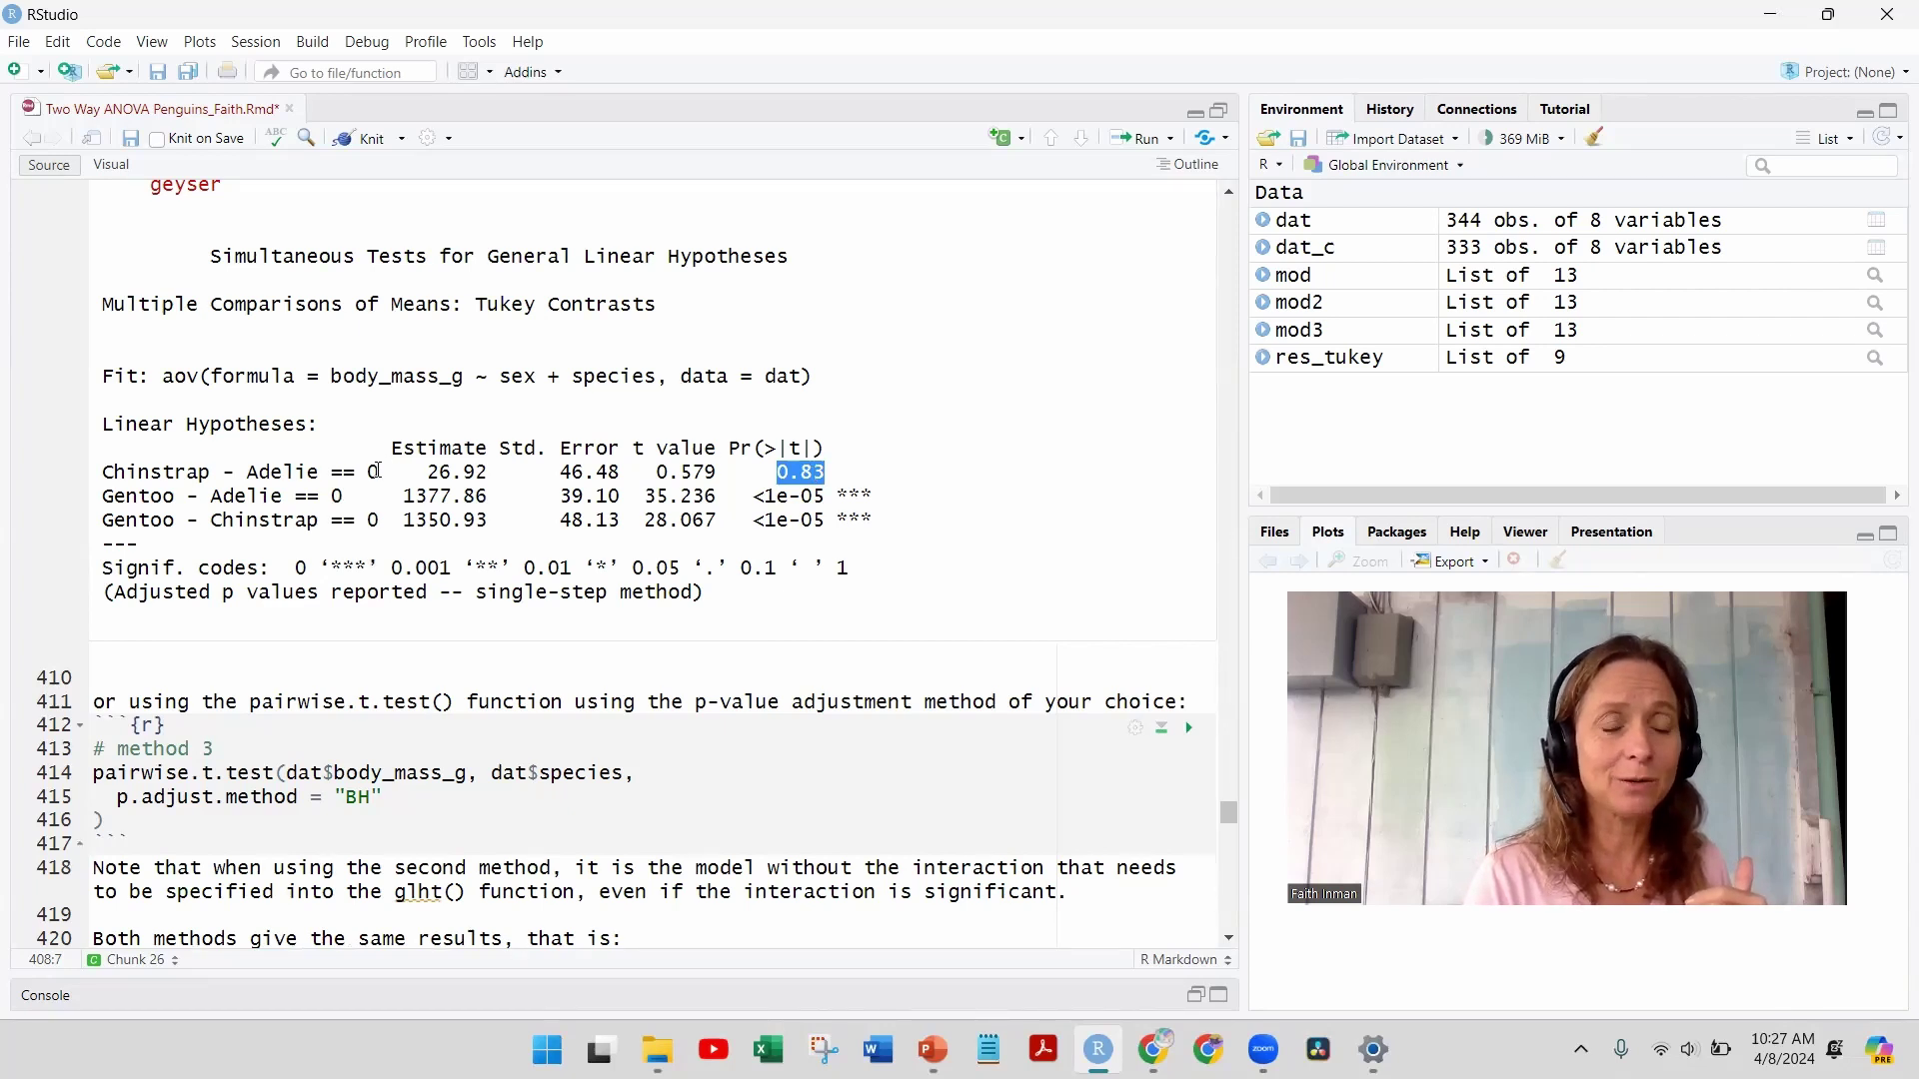
left_click_drag(376, 473, 361, 473)
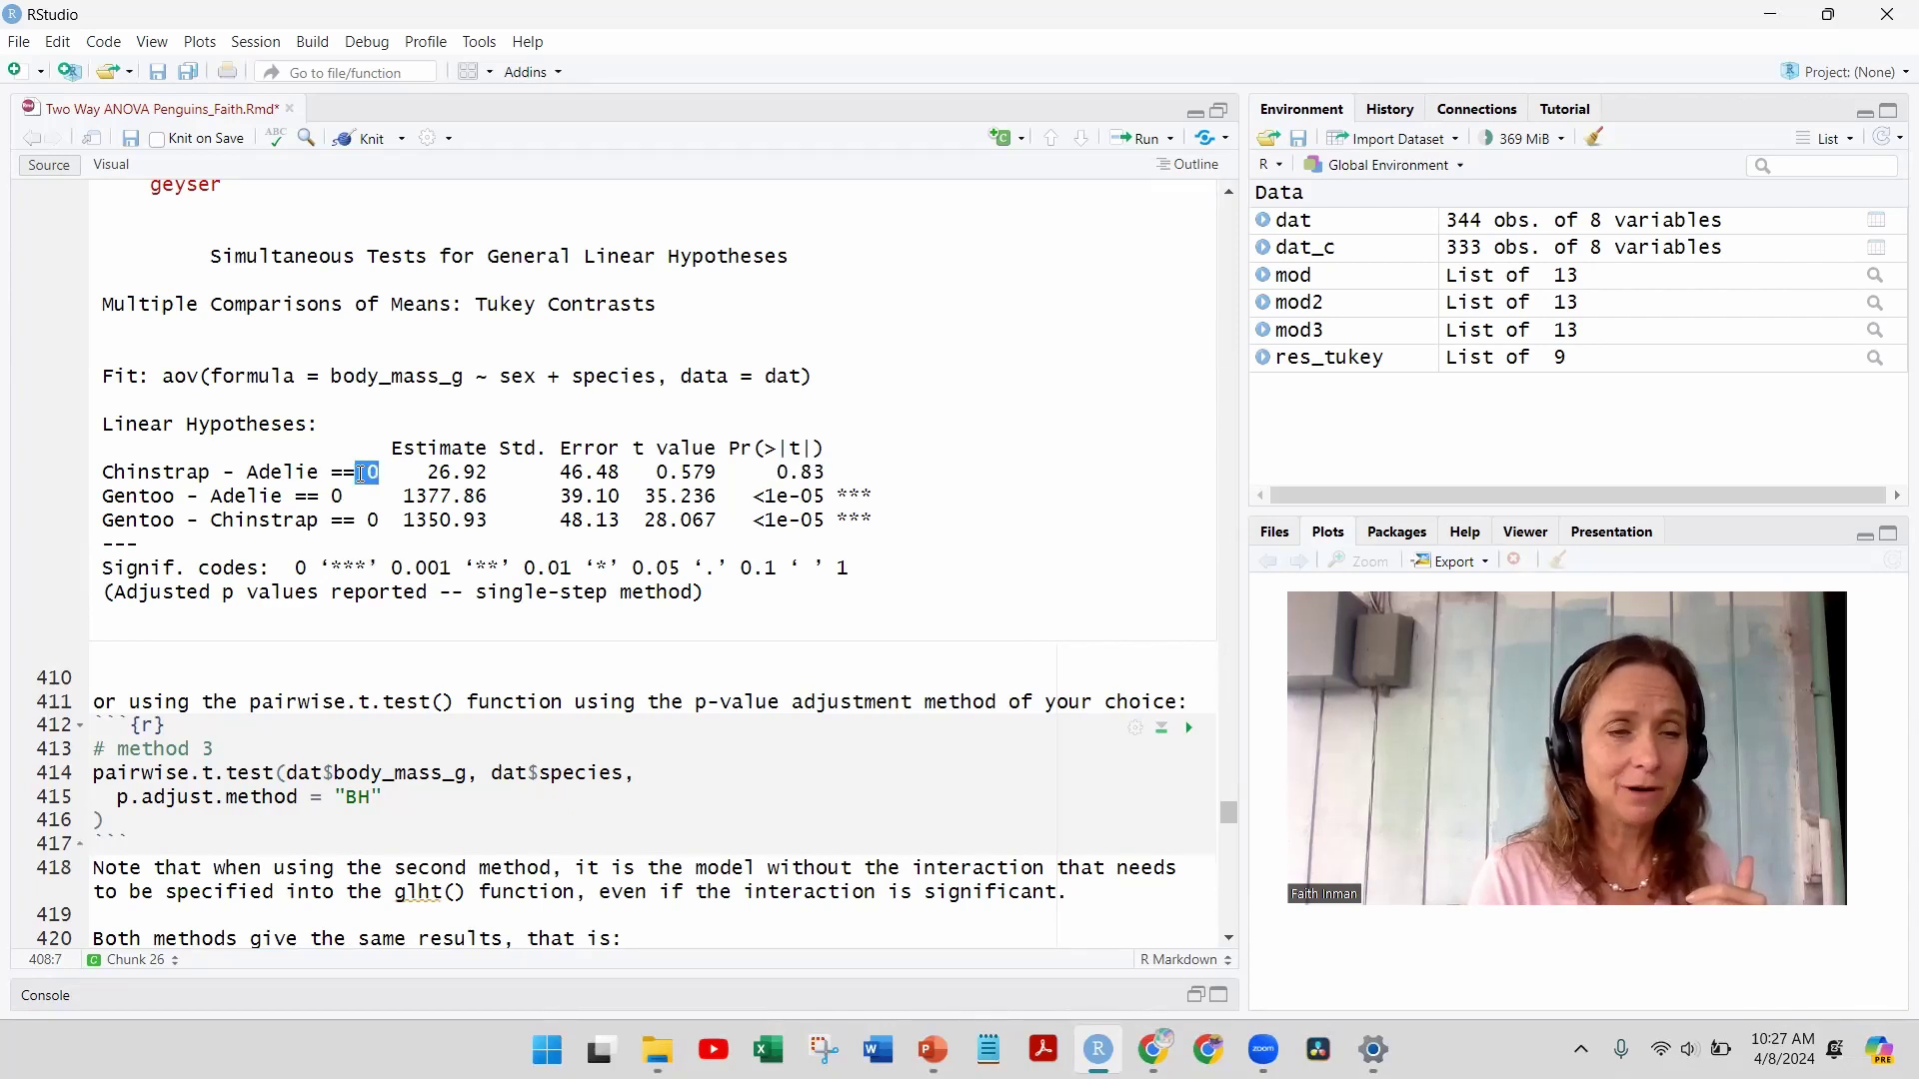
left_click(361, 473)
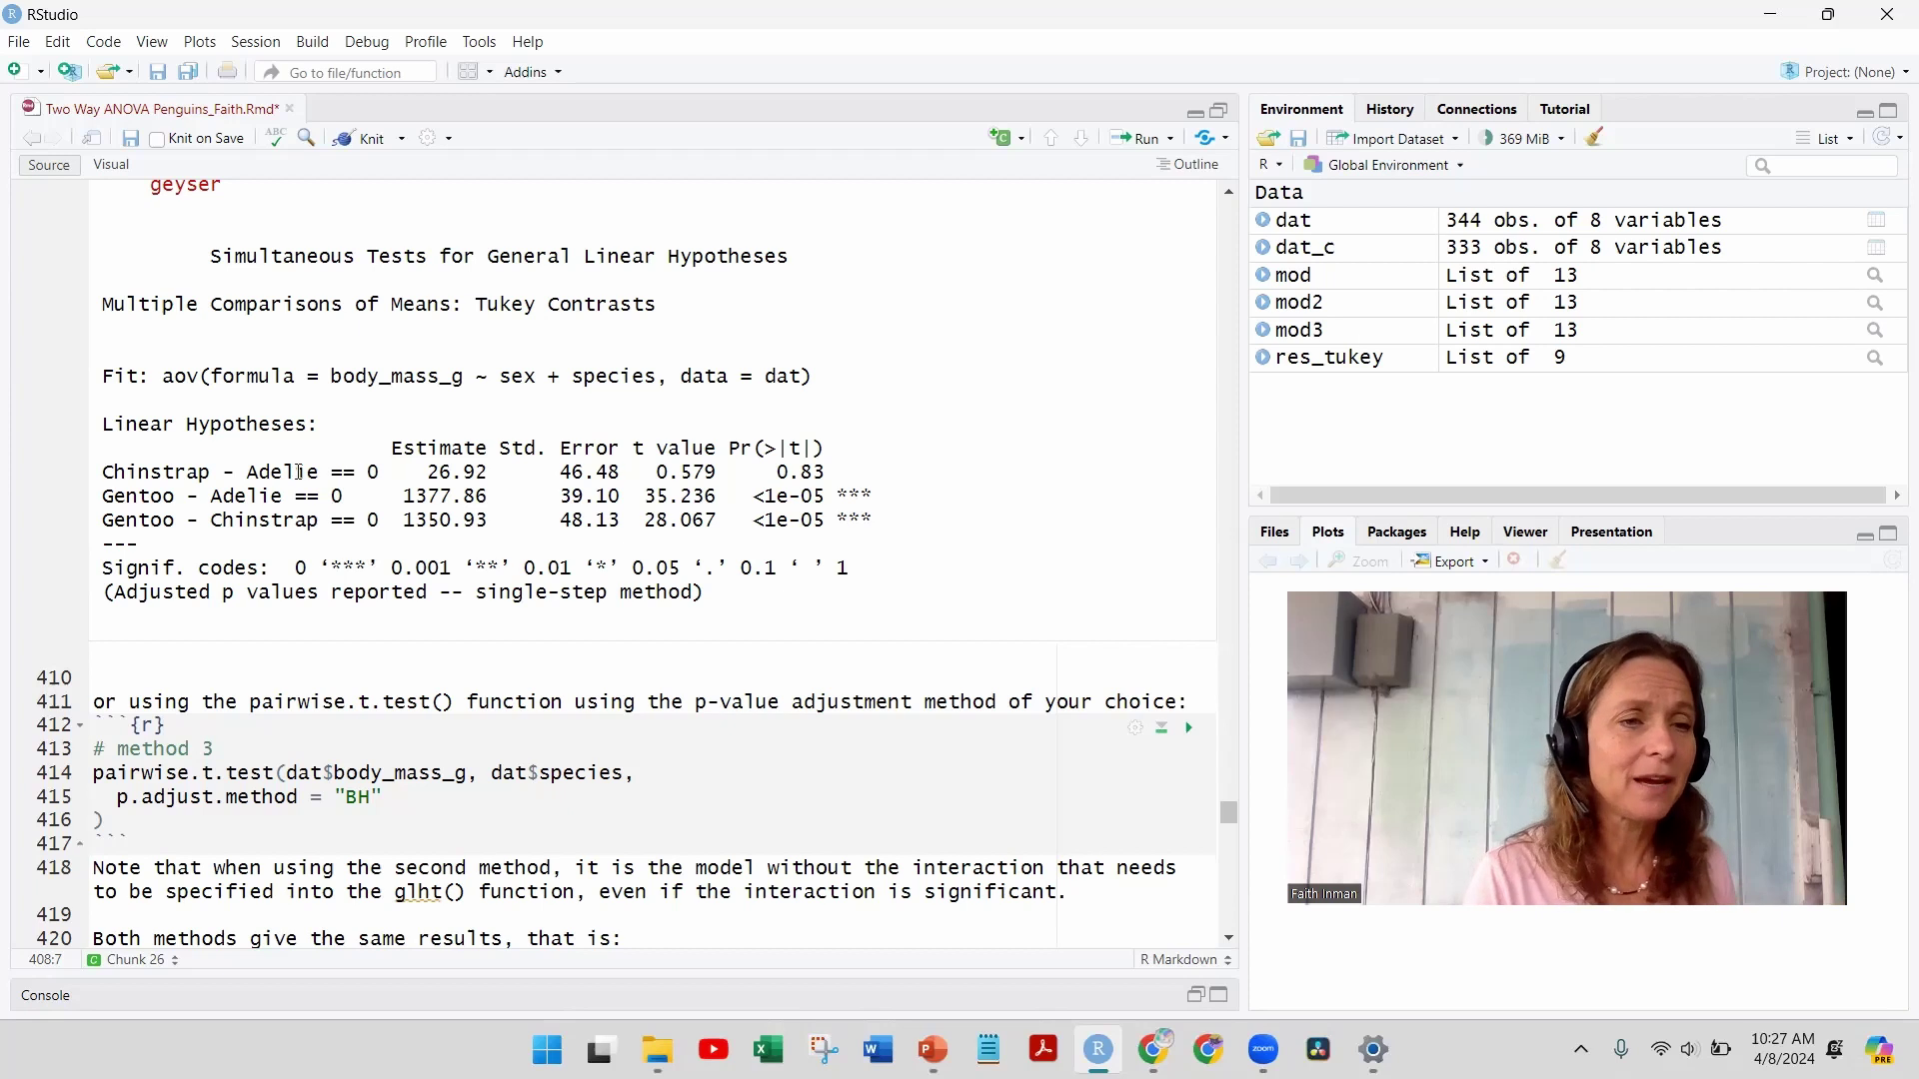
Step: Examine the Gentoo - Adelie hypothesis by highlighting it, then mark the p-values of both Gentoo comparisons
double_click(145, 494)
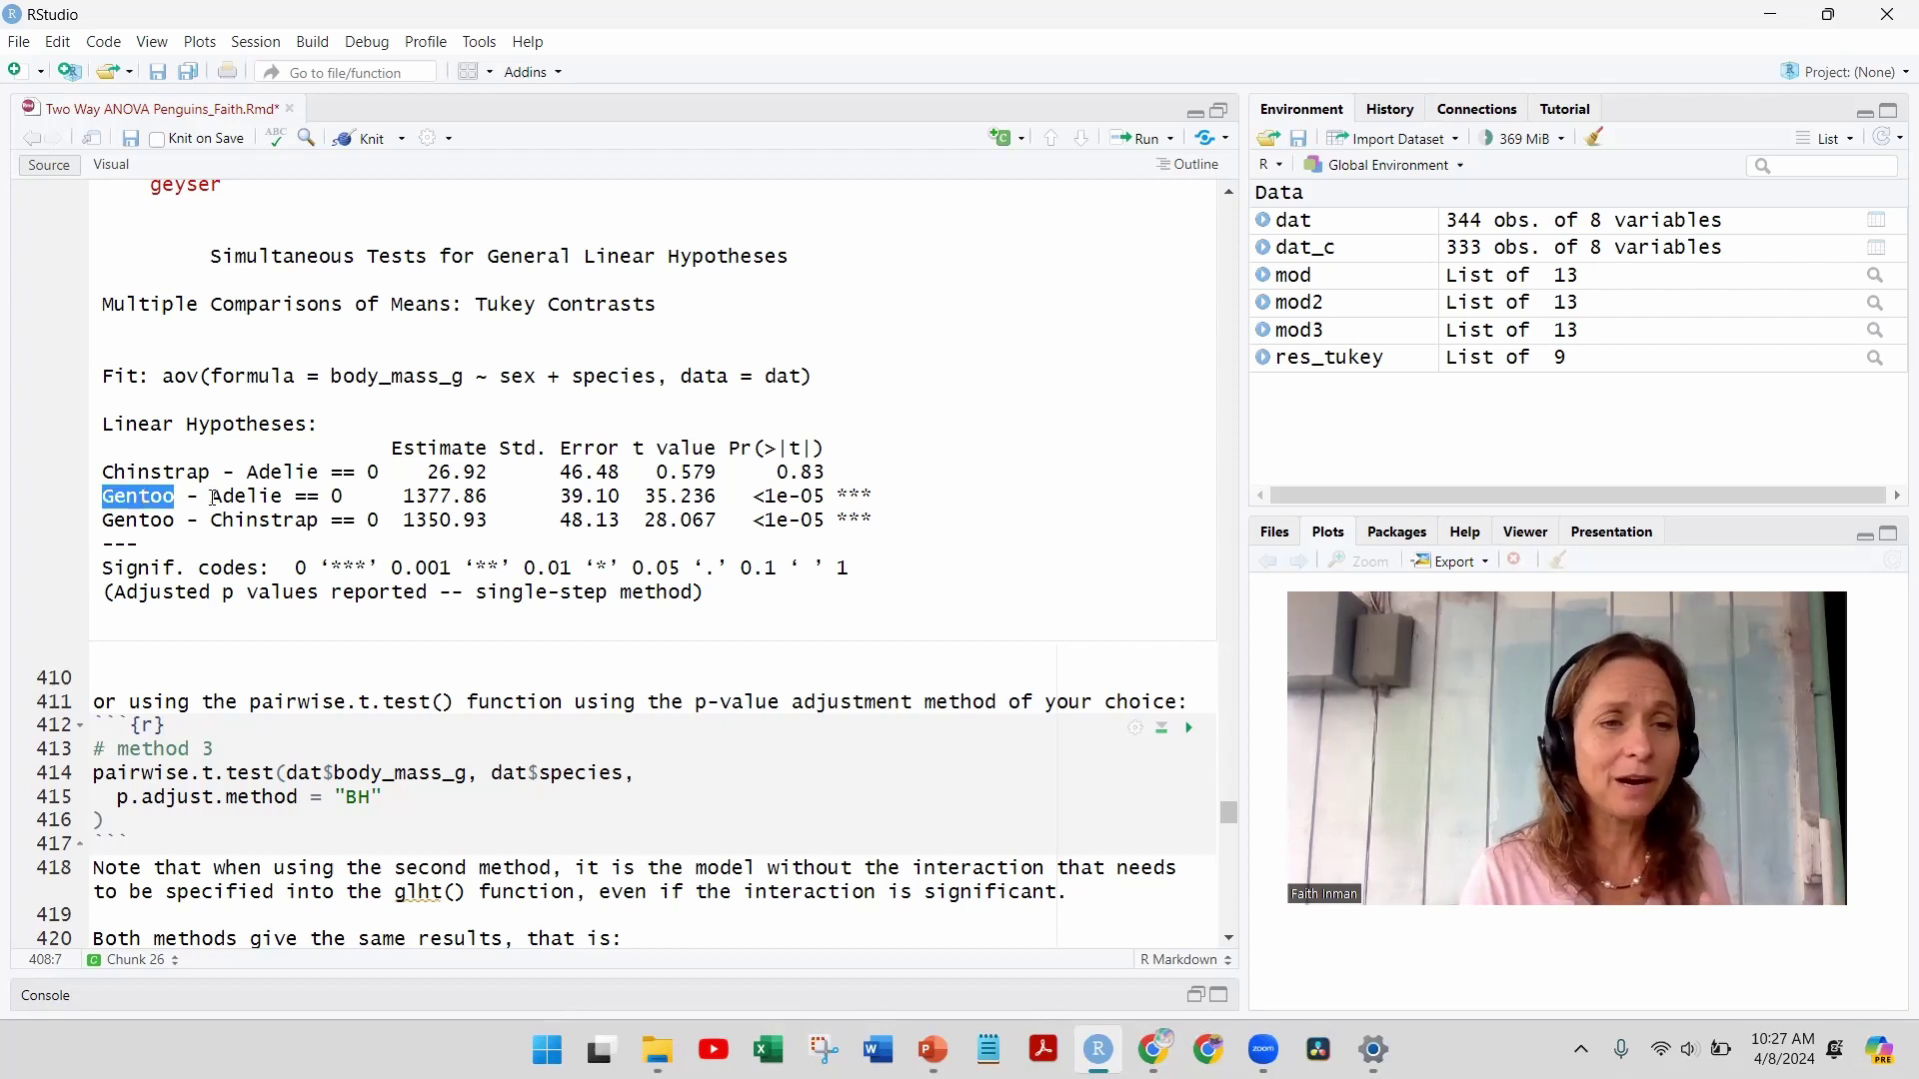
double_click(249, 497)
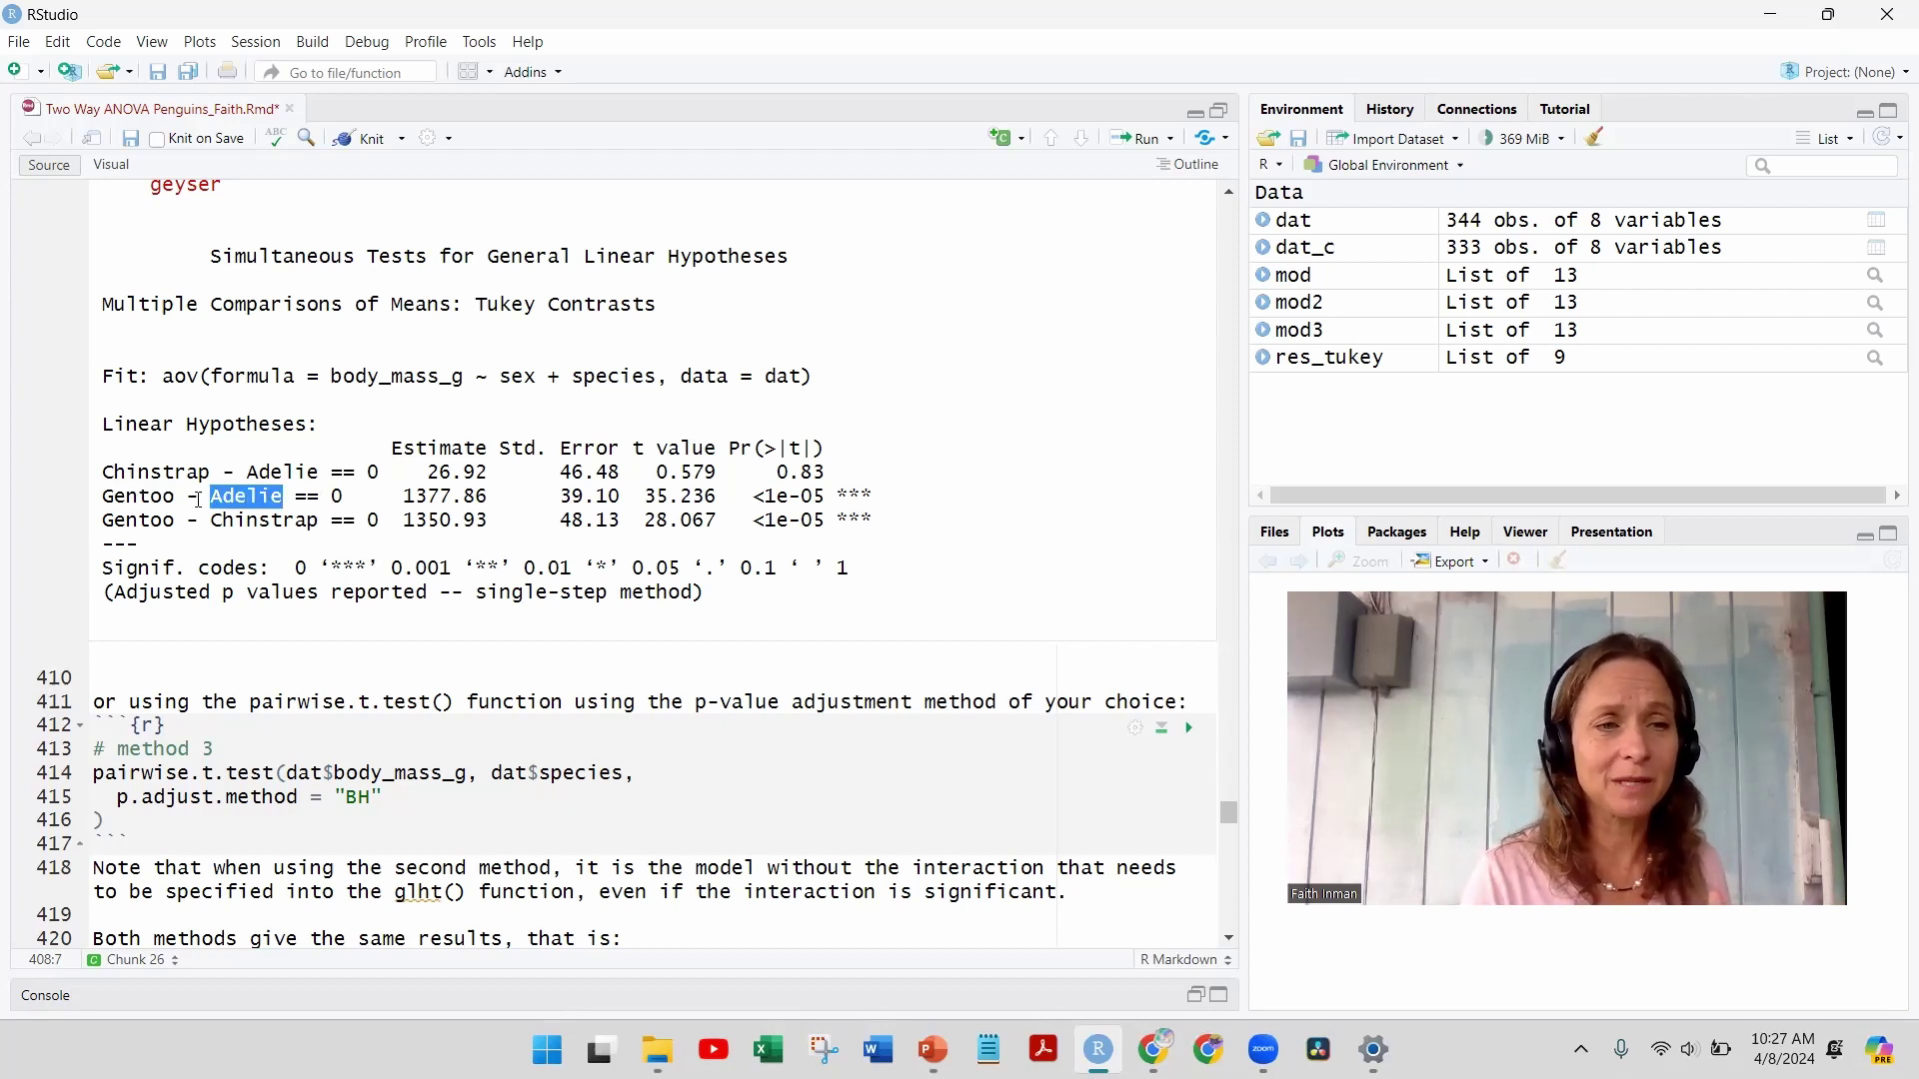
left_click_drag(103, 494, 350, 501)
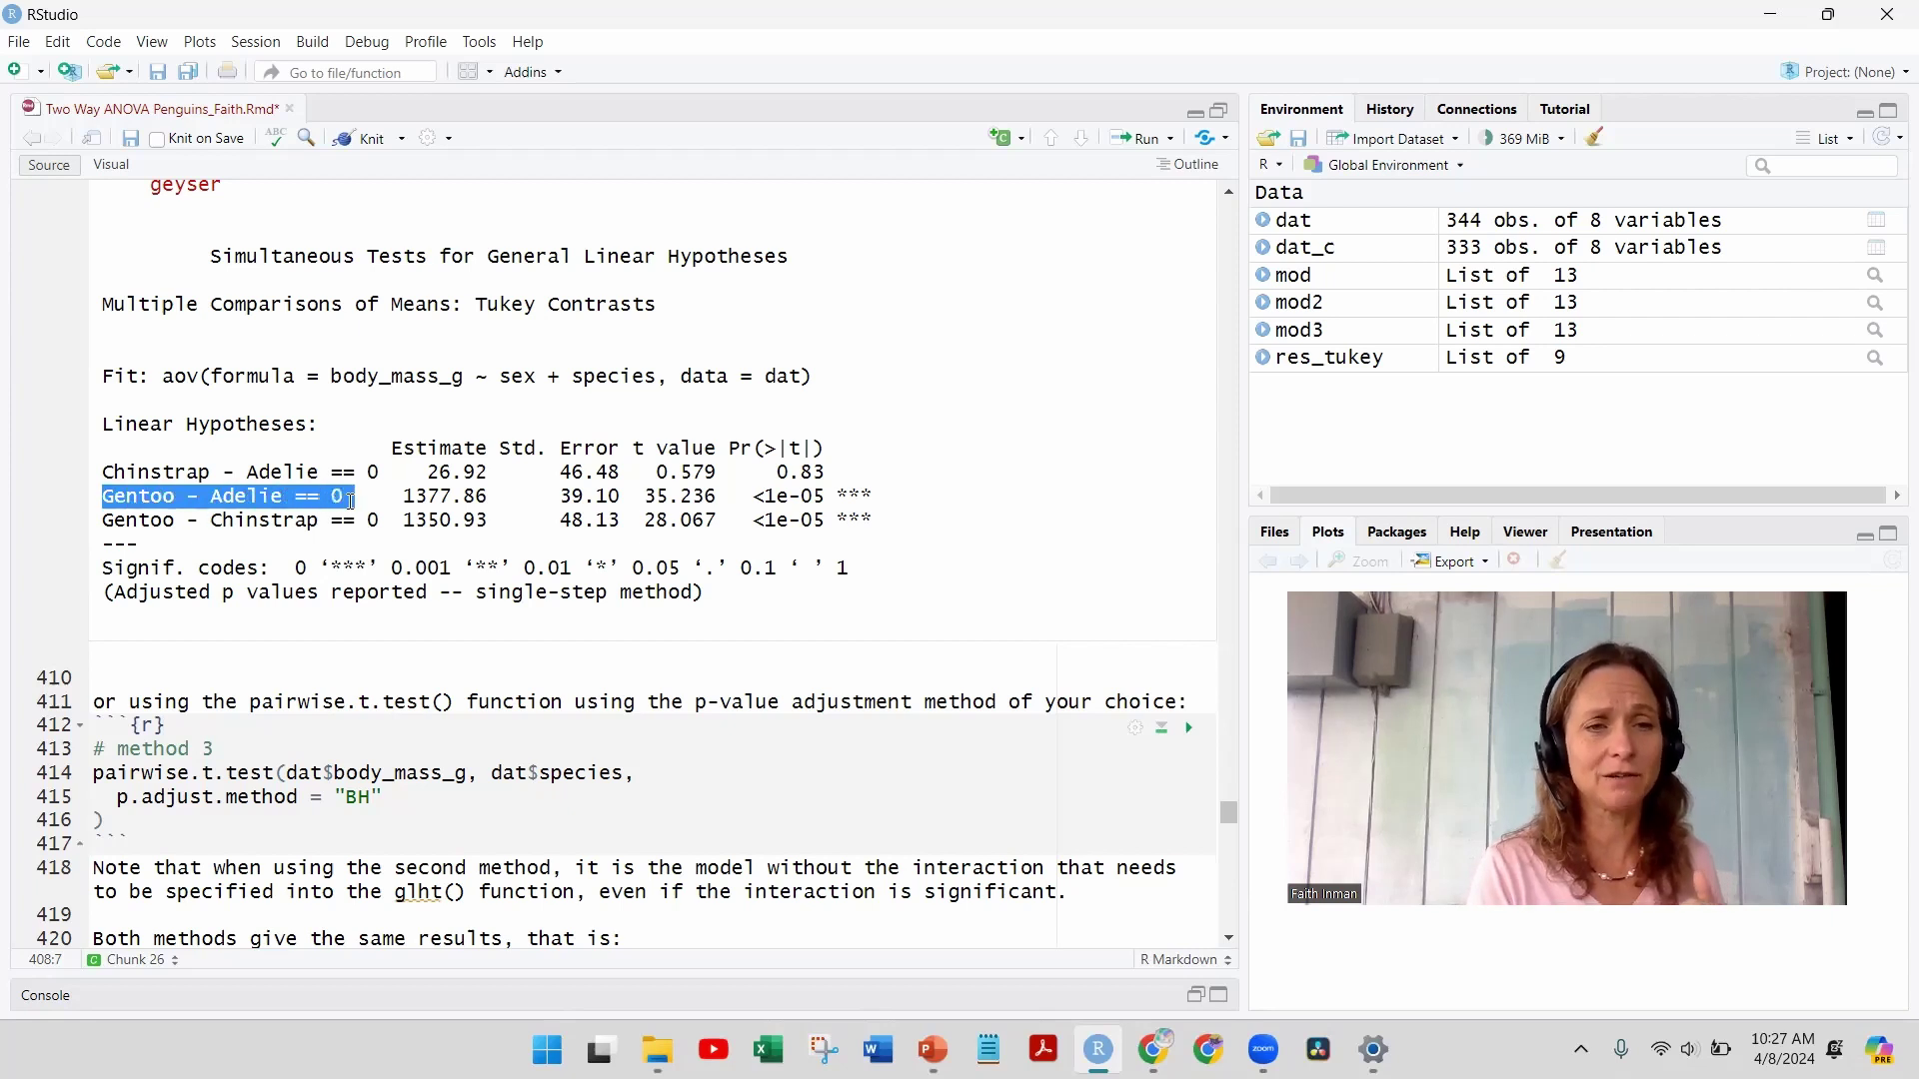
left_click(417, 491)
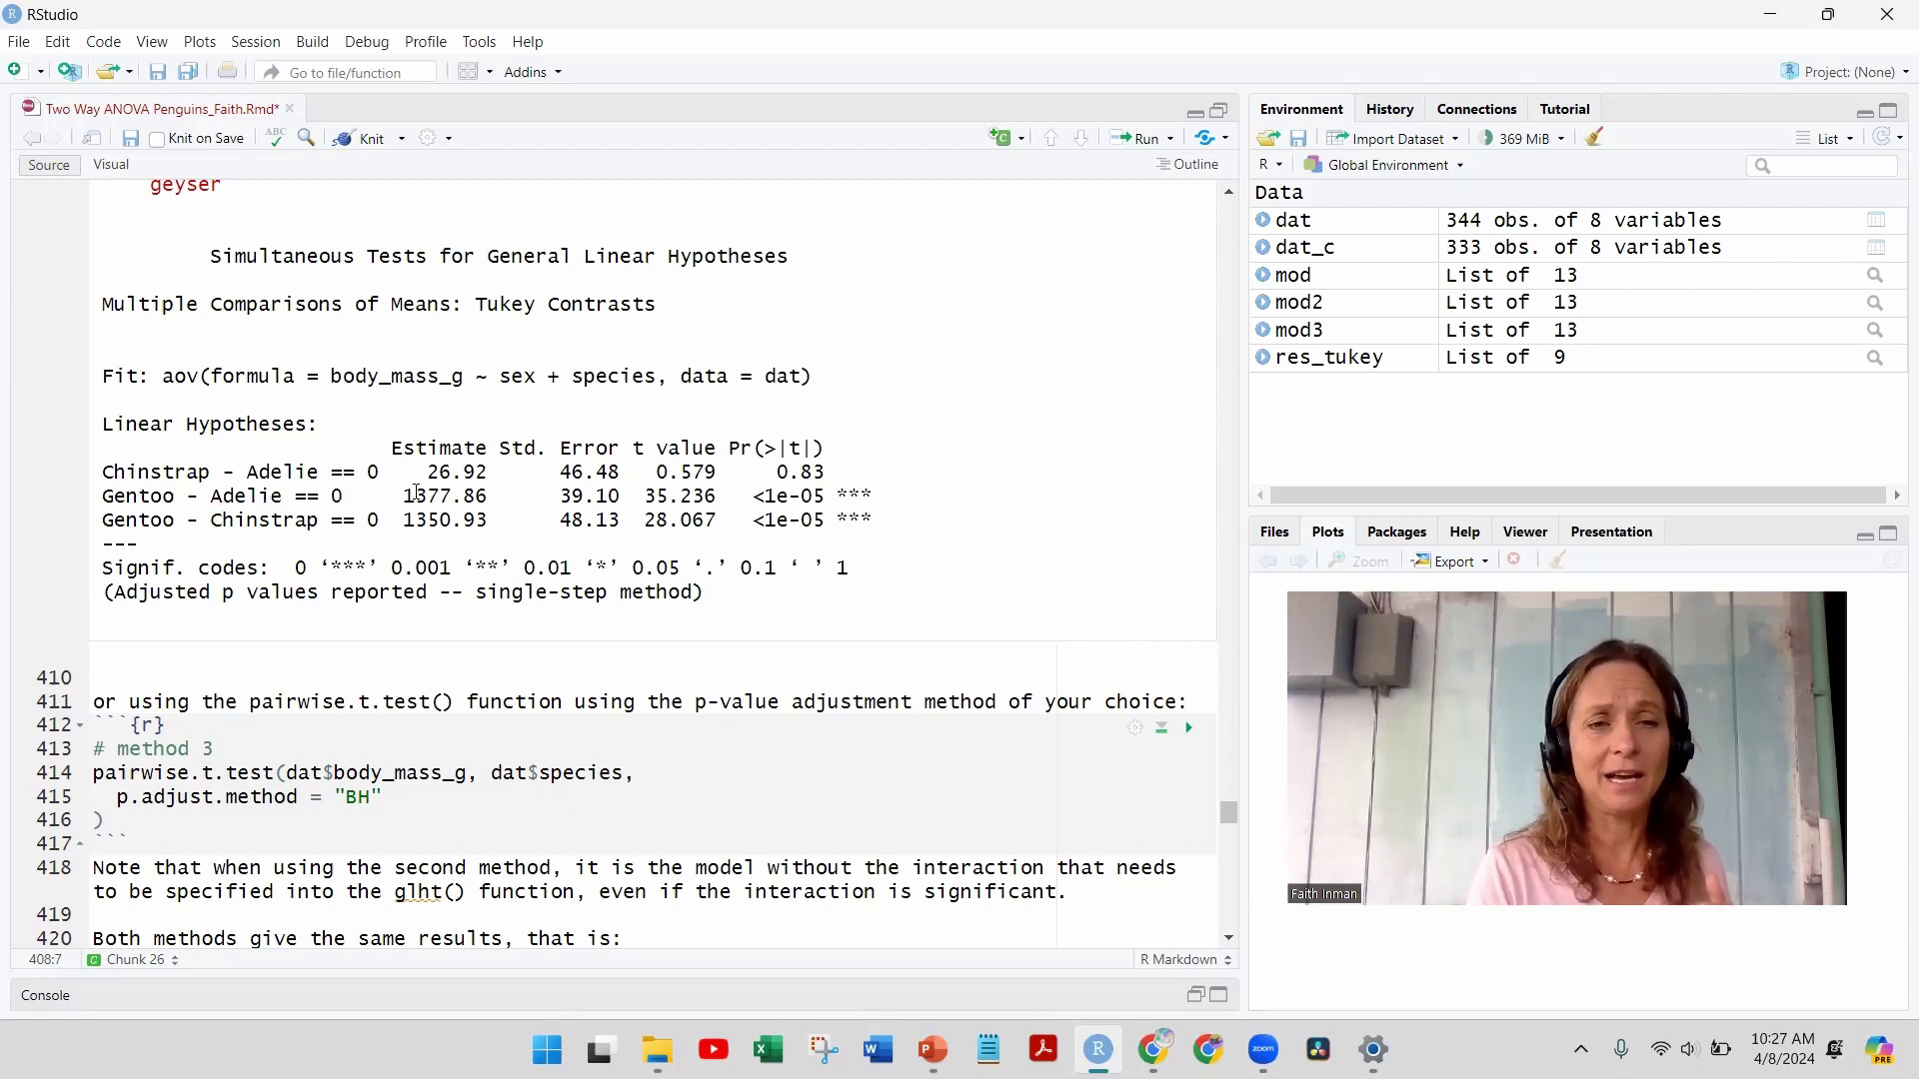
double_click(812, 496)
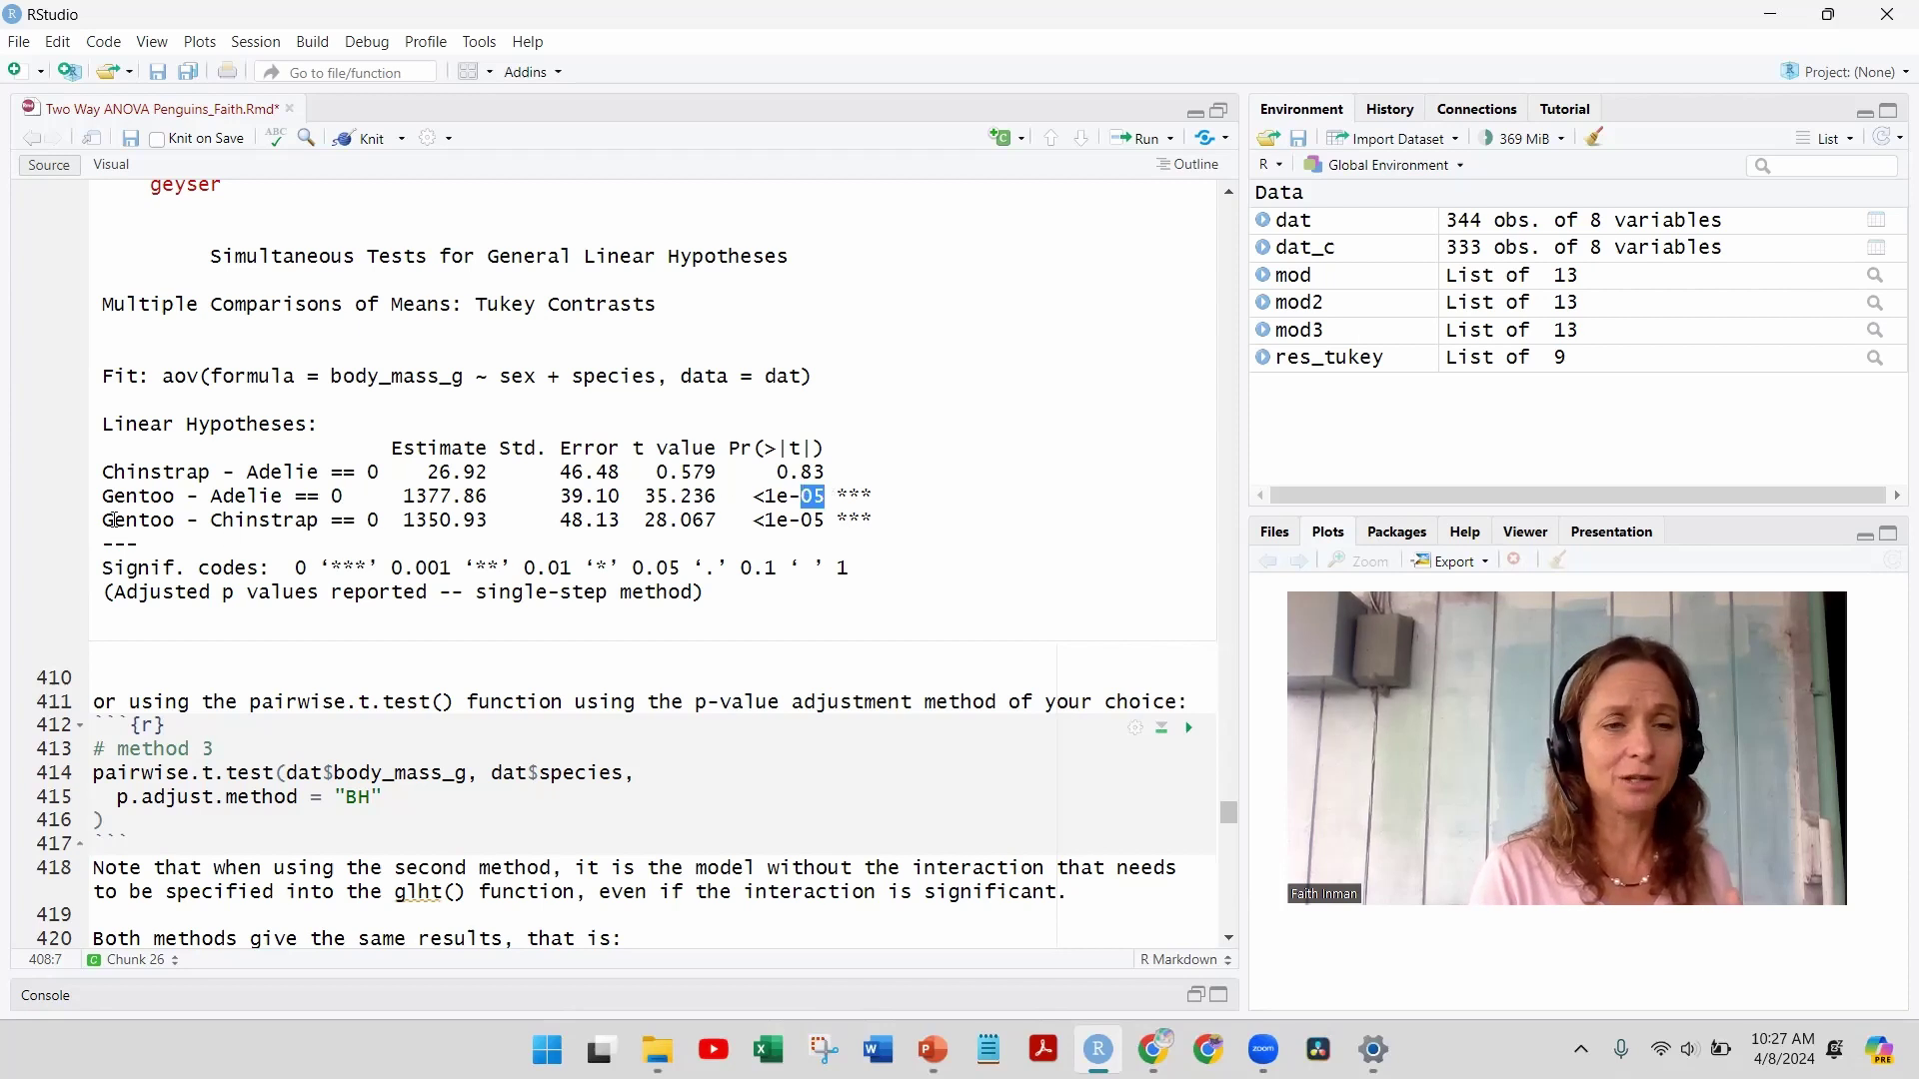
double_click(777, 519)
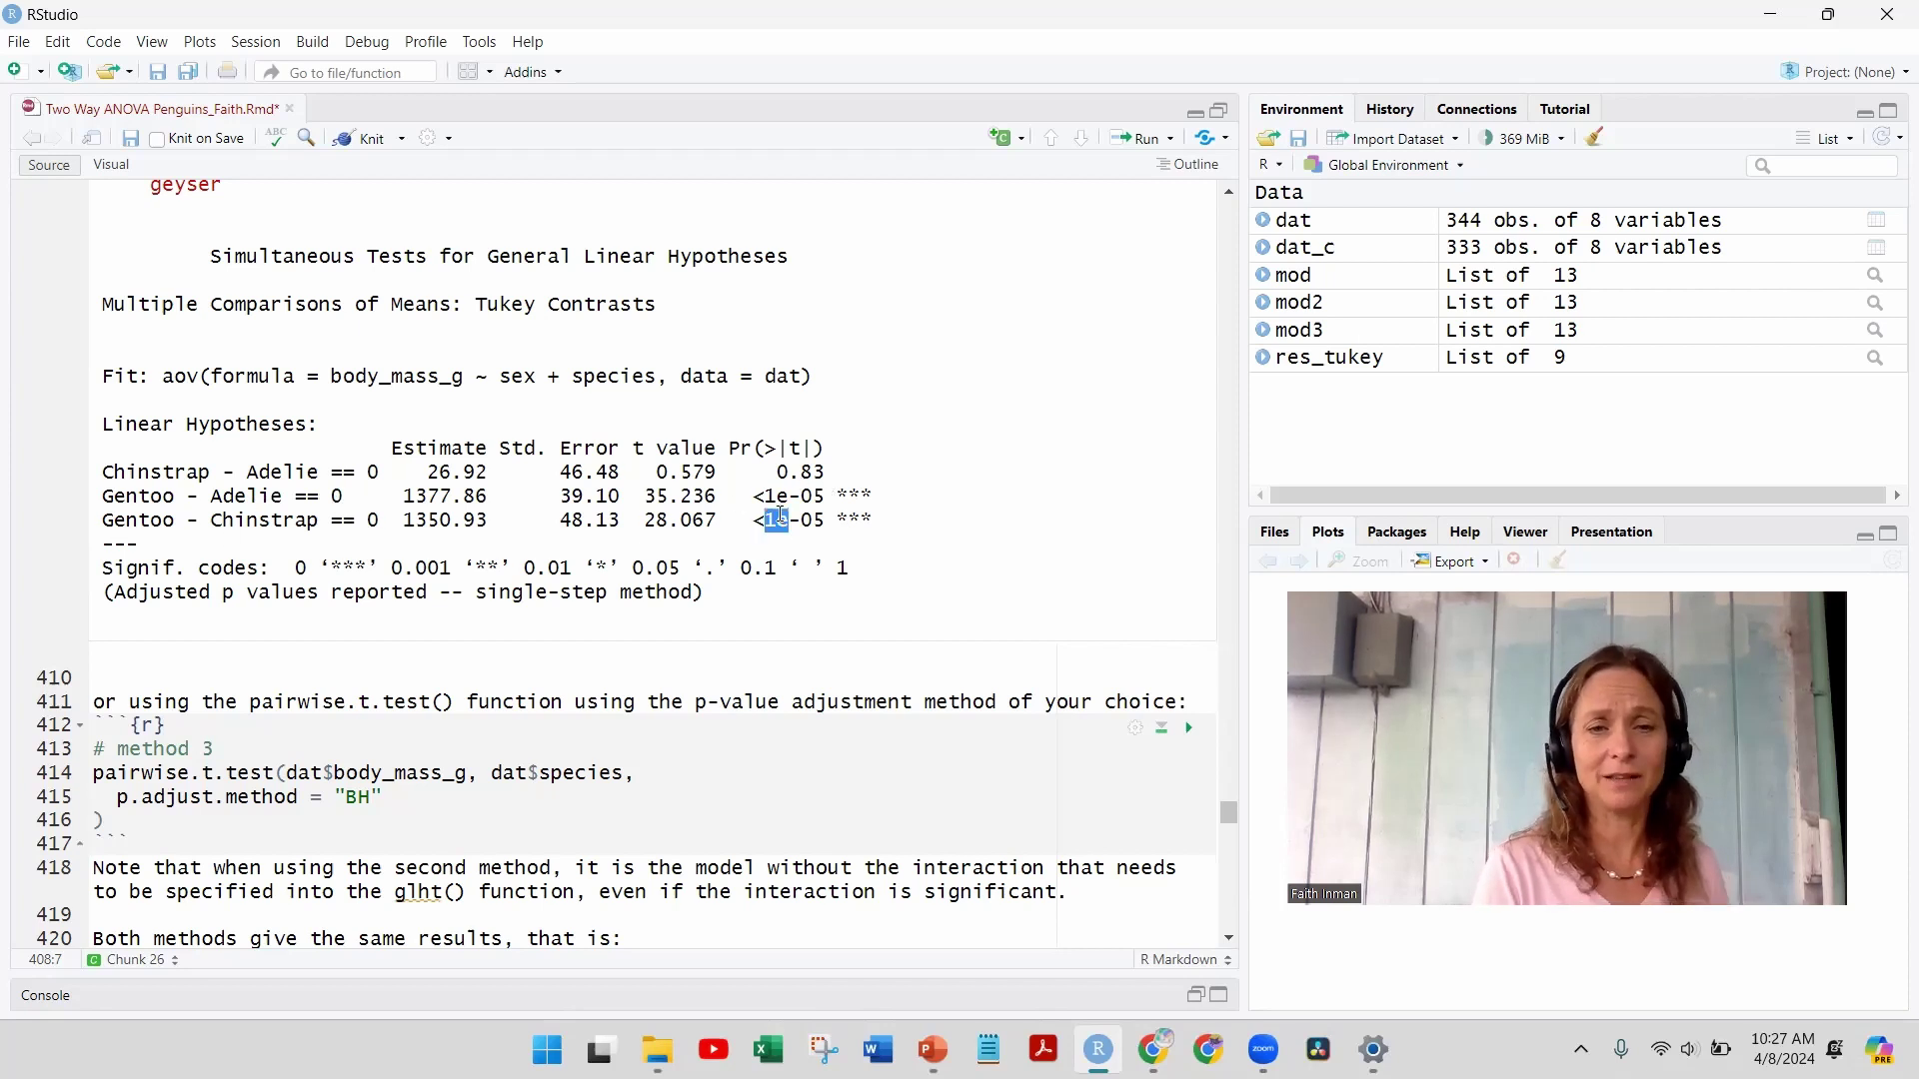
Step: Move on to the method 3 chunk and highlight the sentence introducing pairwise.t.test() with a chosen p-value adjustment method
left_click(1229, 940)
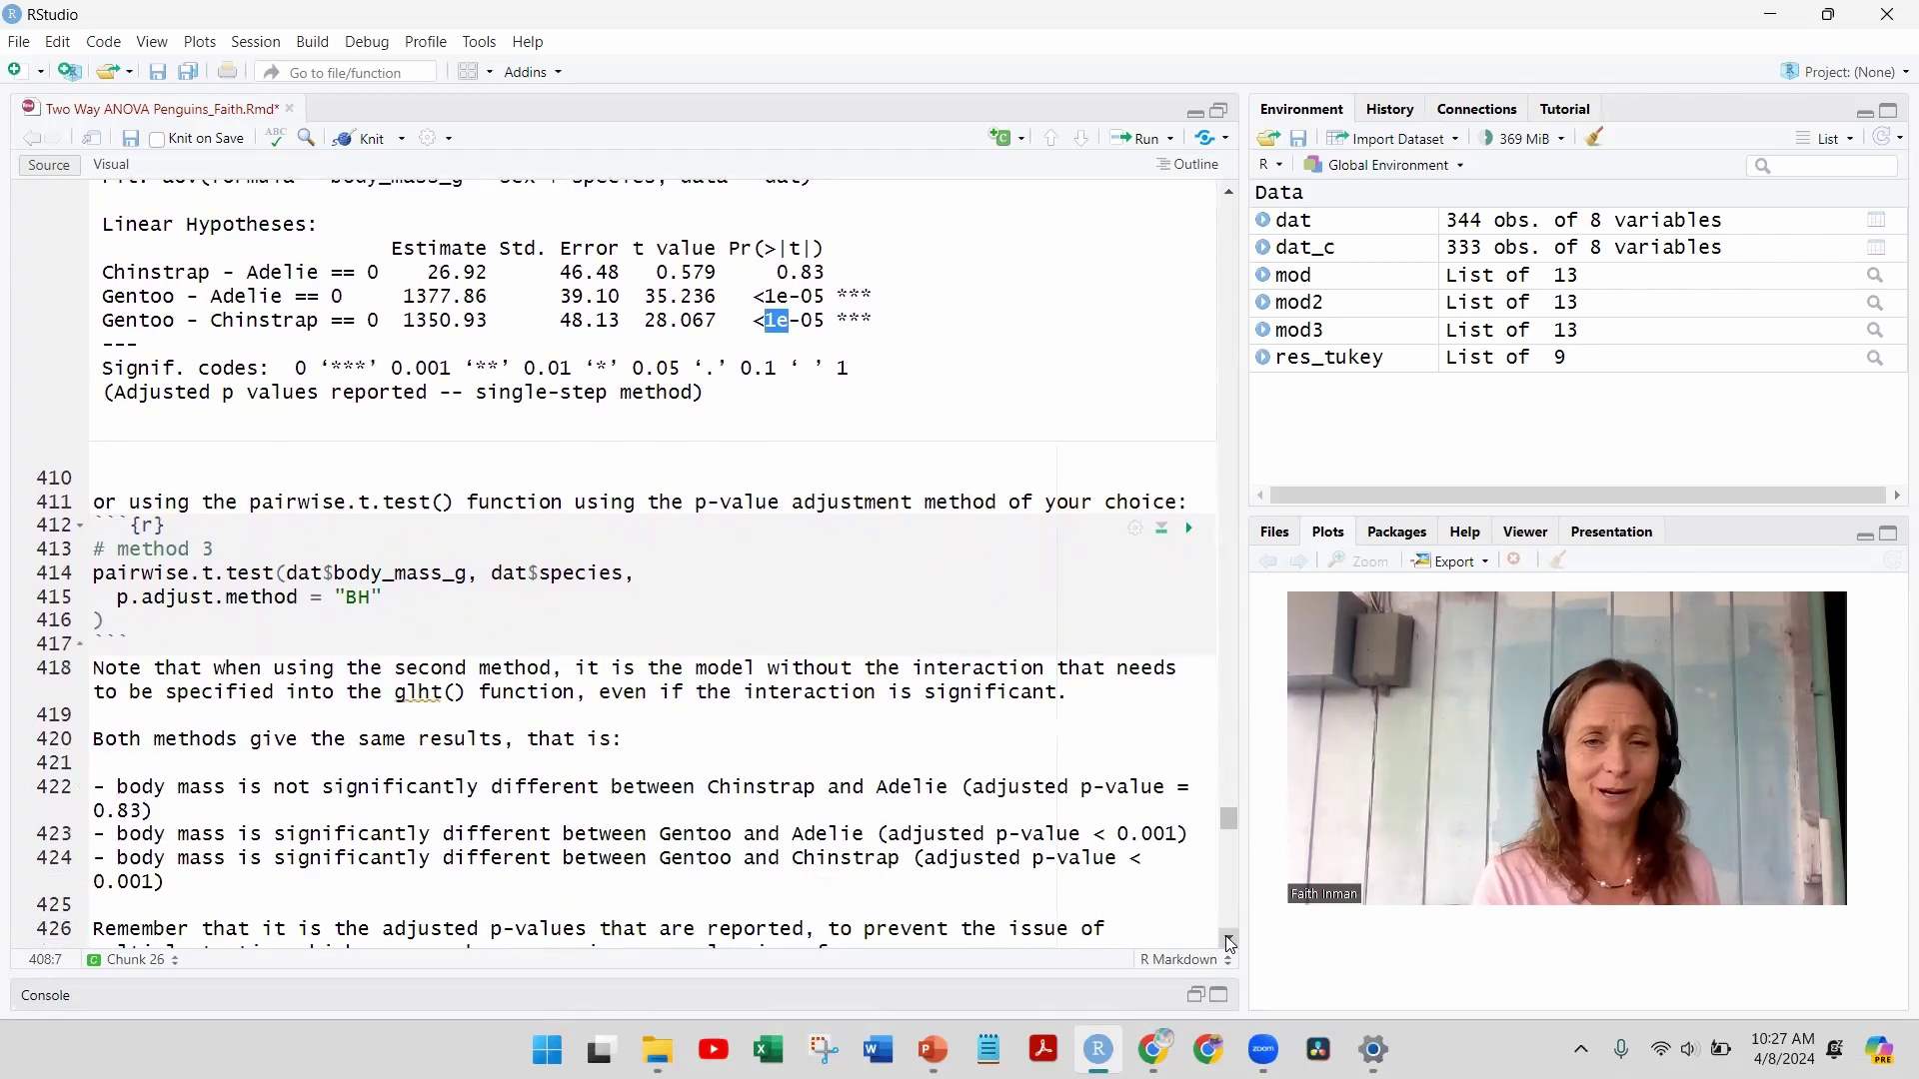
scroll(967, 687, "down", 1)
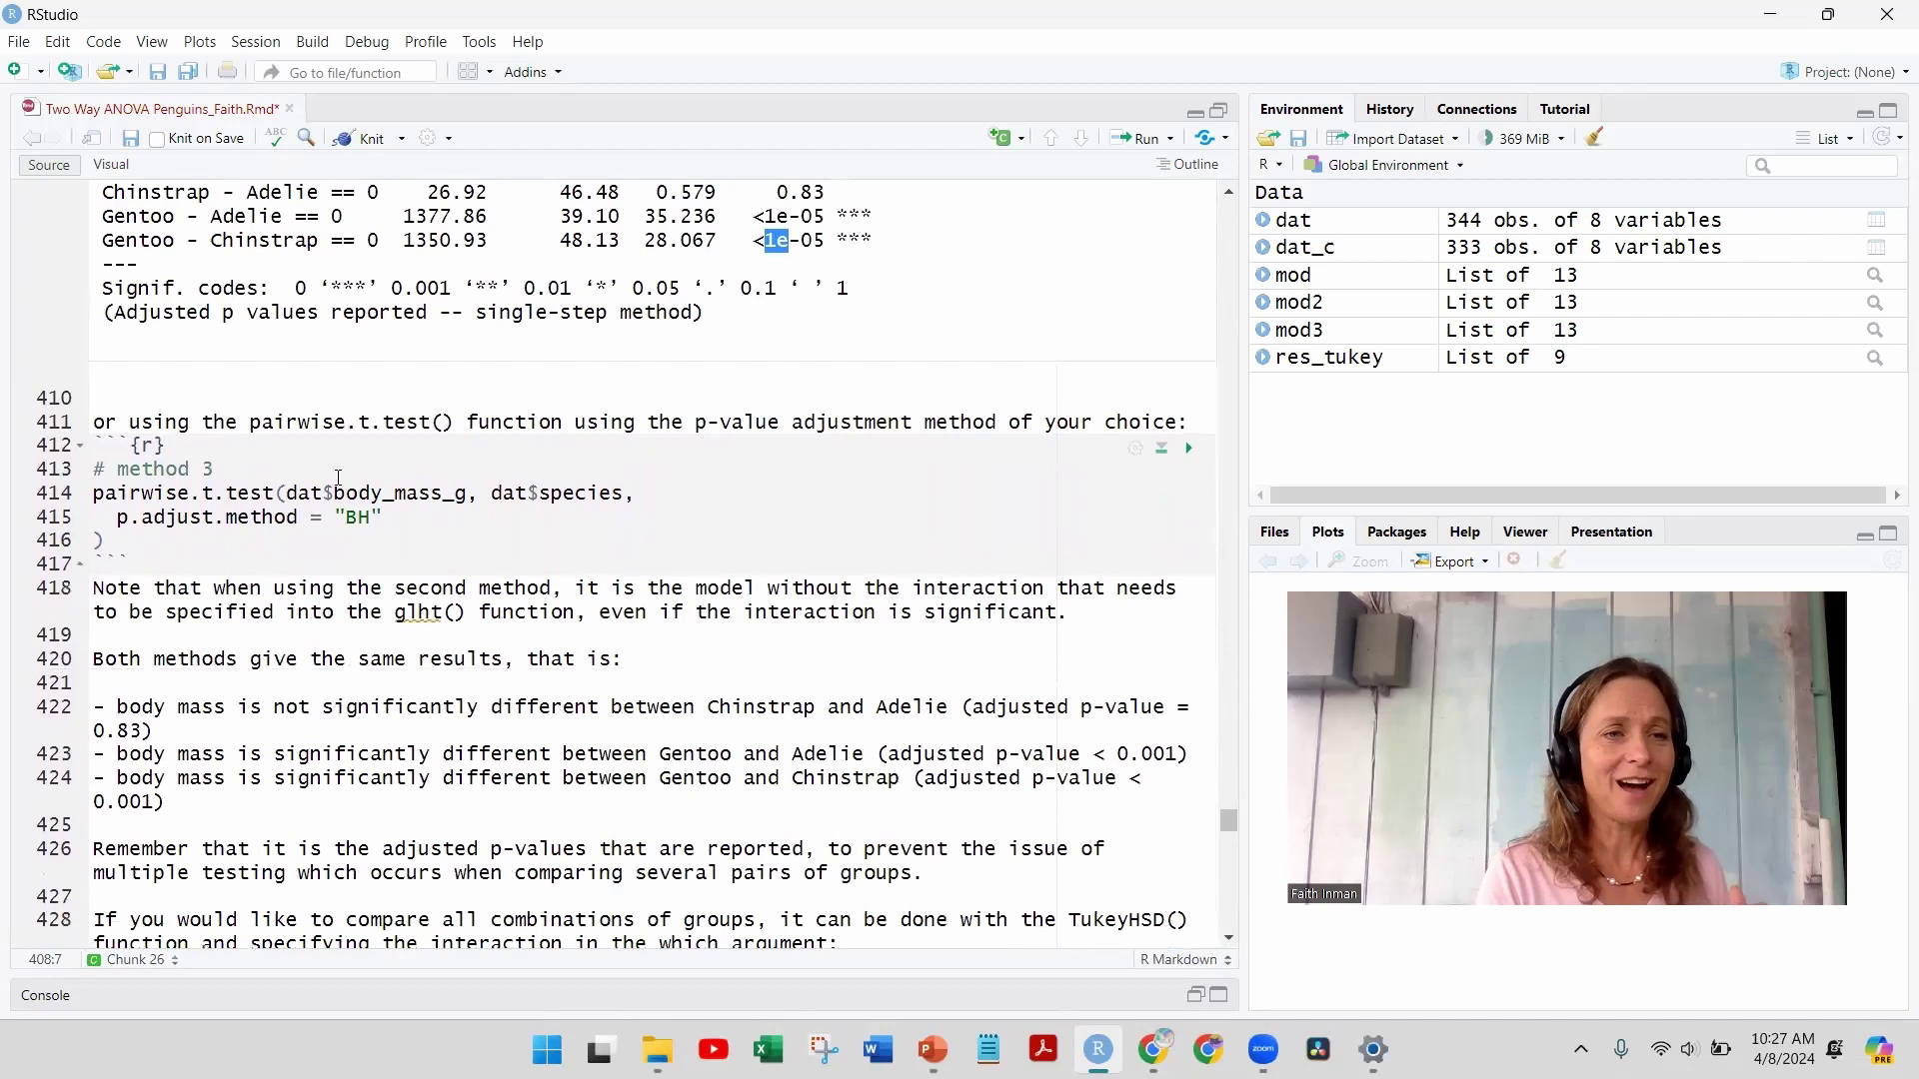
double_click(159, 470)
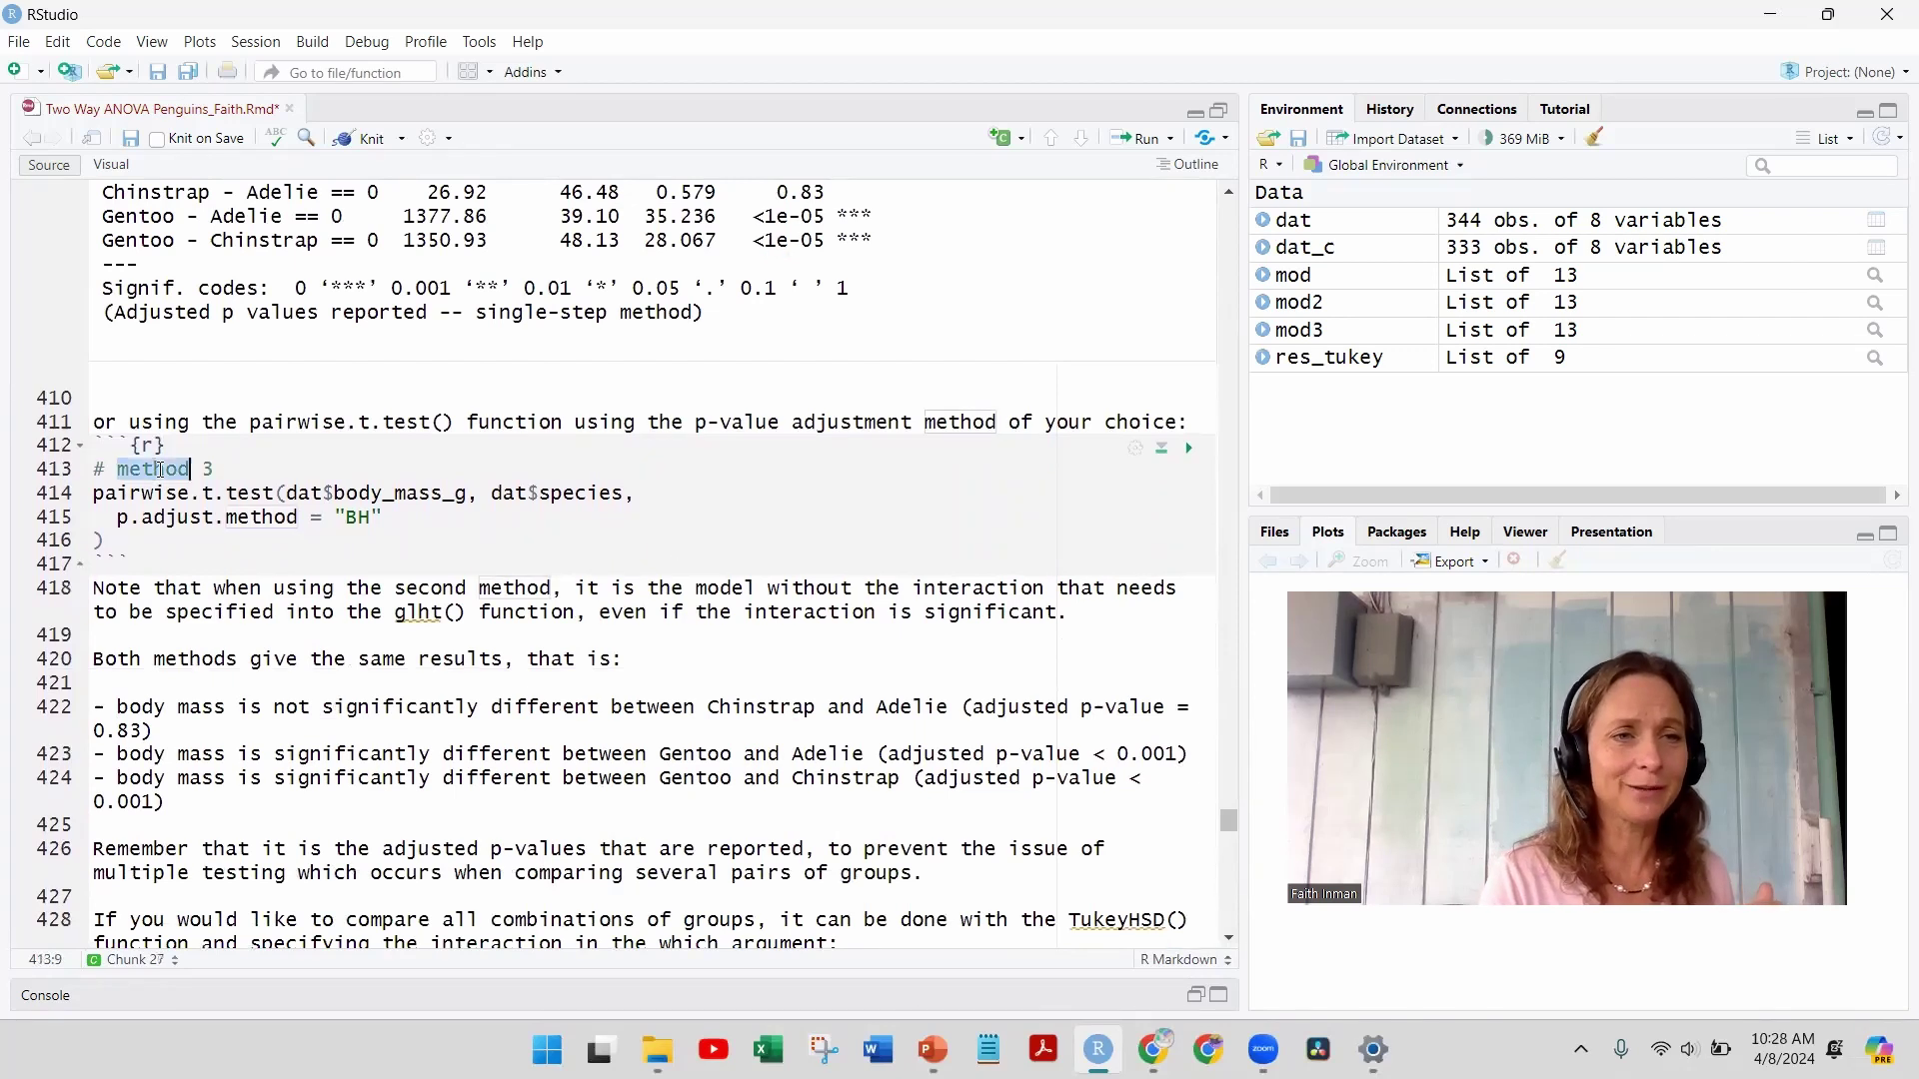
triple_click(207, 419)
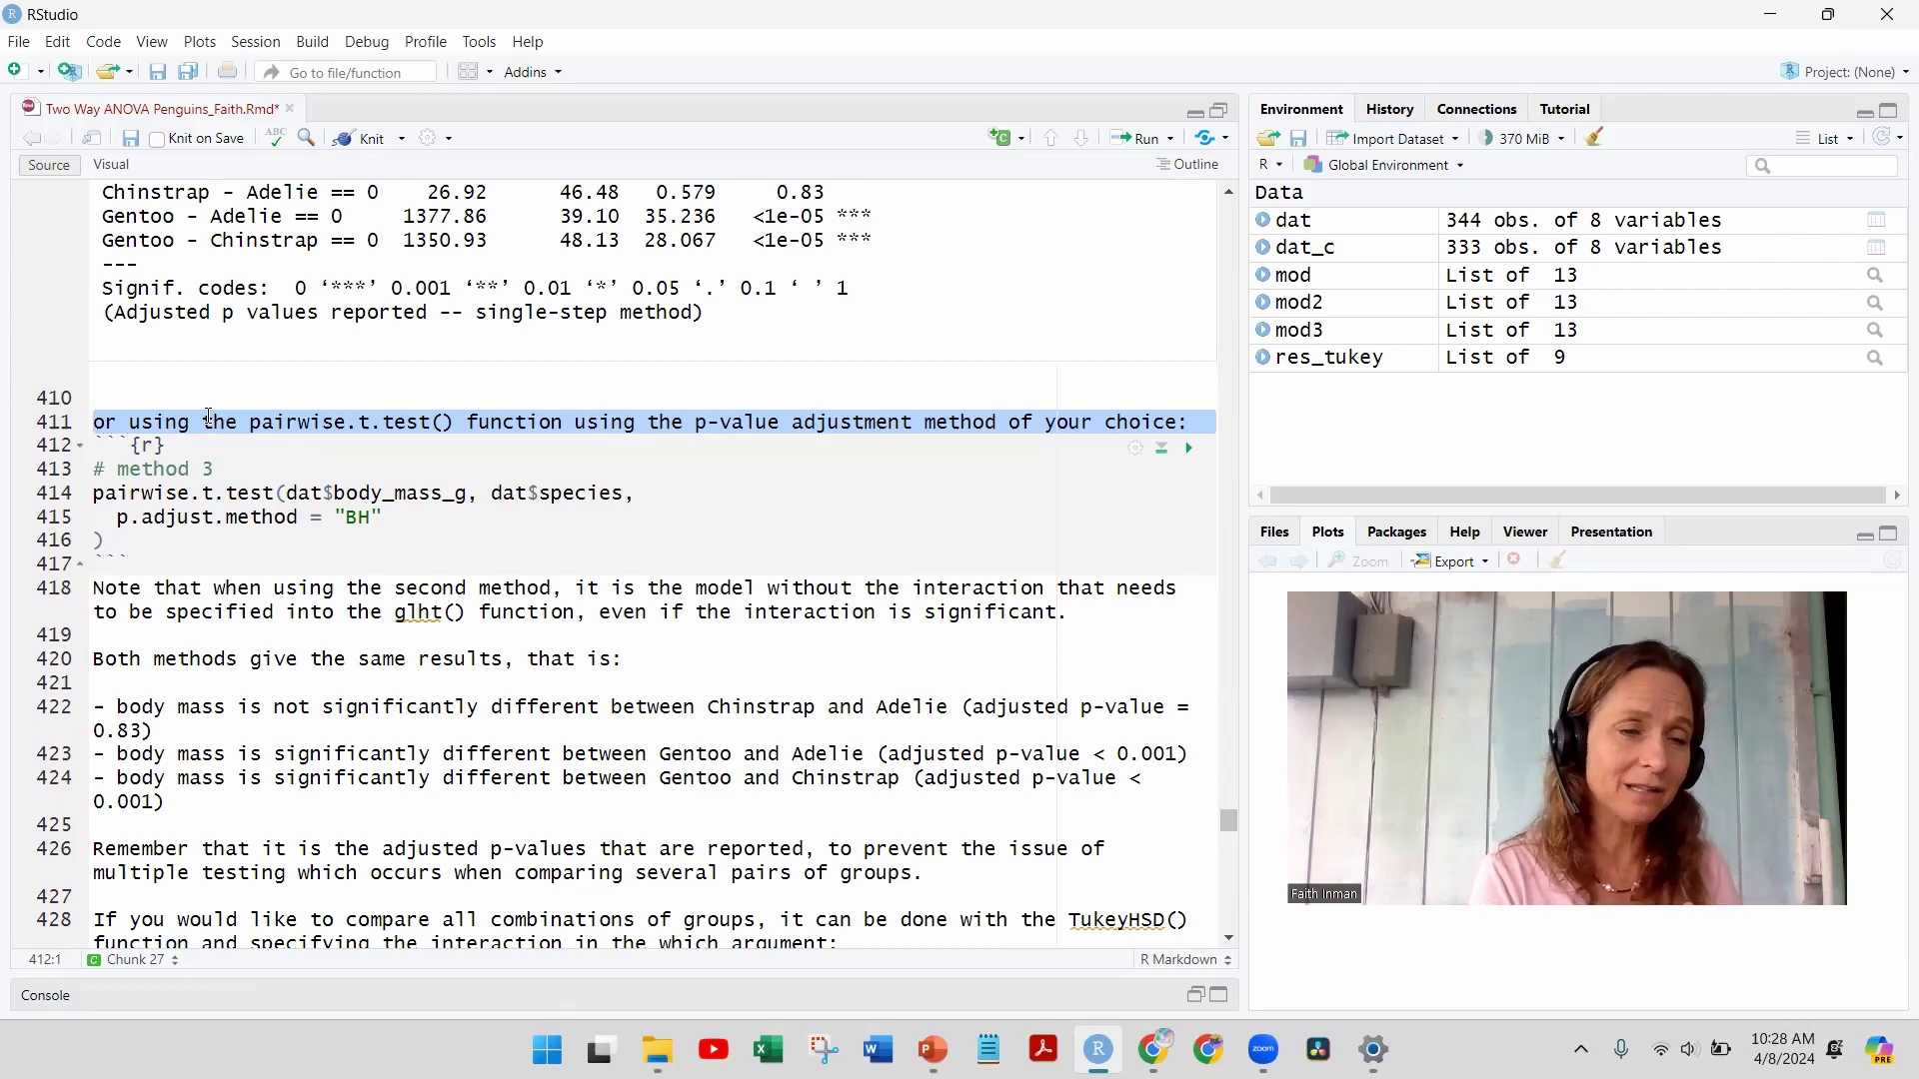
Step: Examine the p-value adjustment setting by highlighting p.adjust.method = "BH" in the pairwise.t.test call
left_click(120, 518)
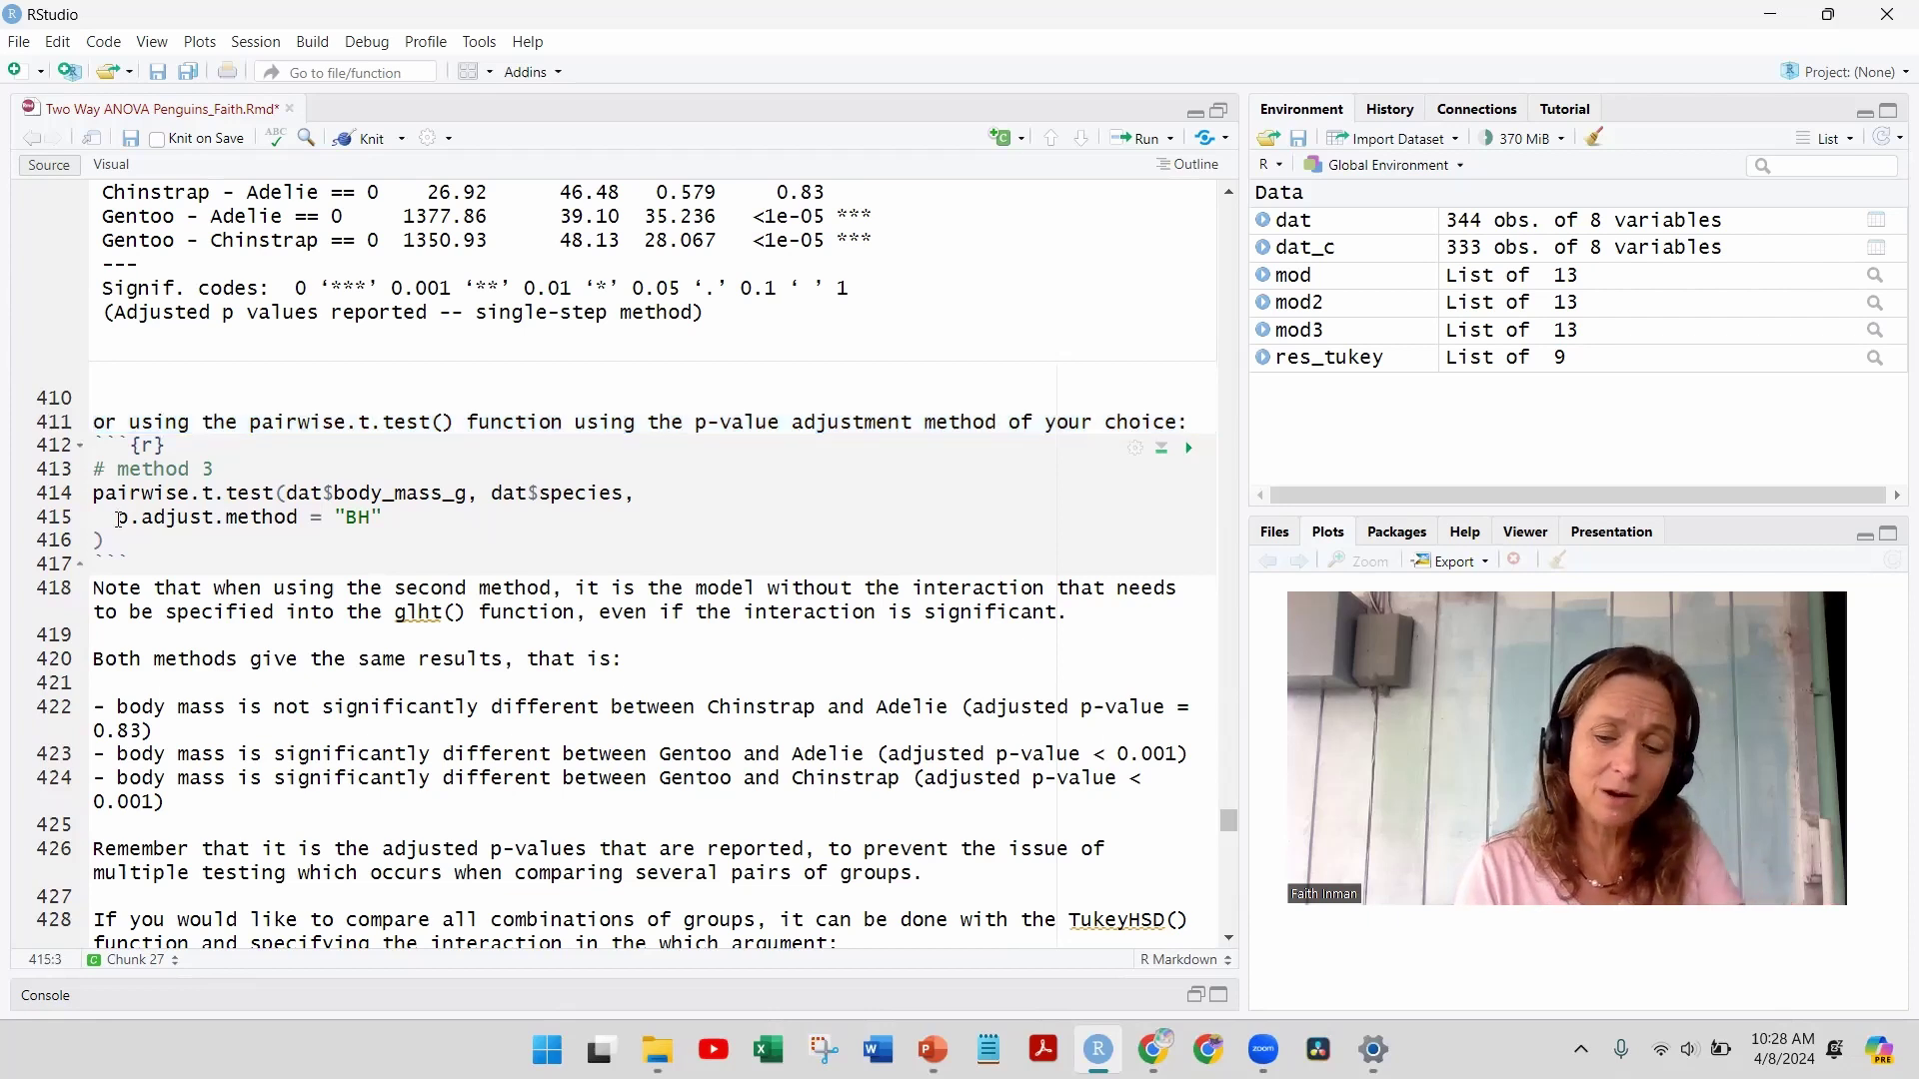
key("shift+Right")
key("shift+Right")
key("shift+Right")
key("shift+Right")
key("shift+Right")
key("shift+Right")
key("shift+Right")
key("shift+Right")
key("shift+Right")
key("shift+Right")
key("shift+Right")
key("shift+Right")
key("shift+Right")
key("shift+Right")
key("shift+Right")
key("shift+Right")
key("shift+Right")
key("shift+Right")
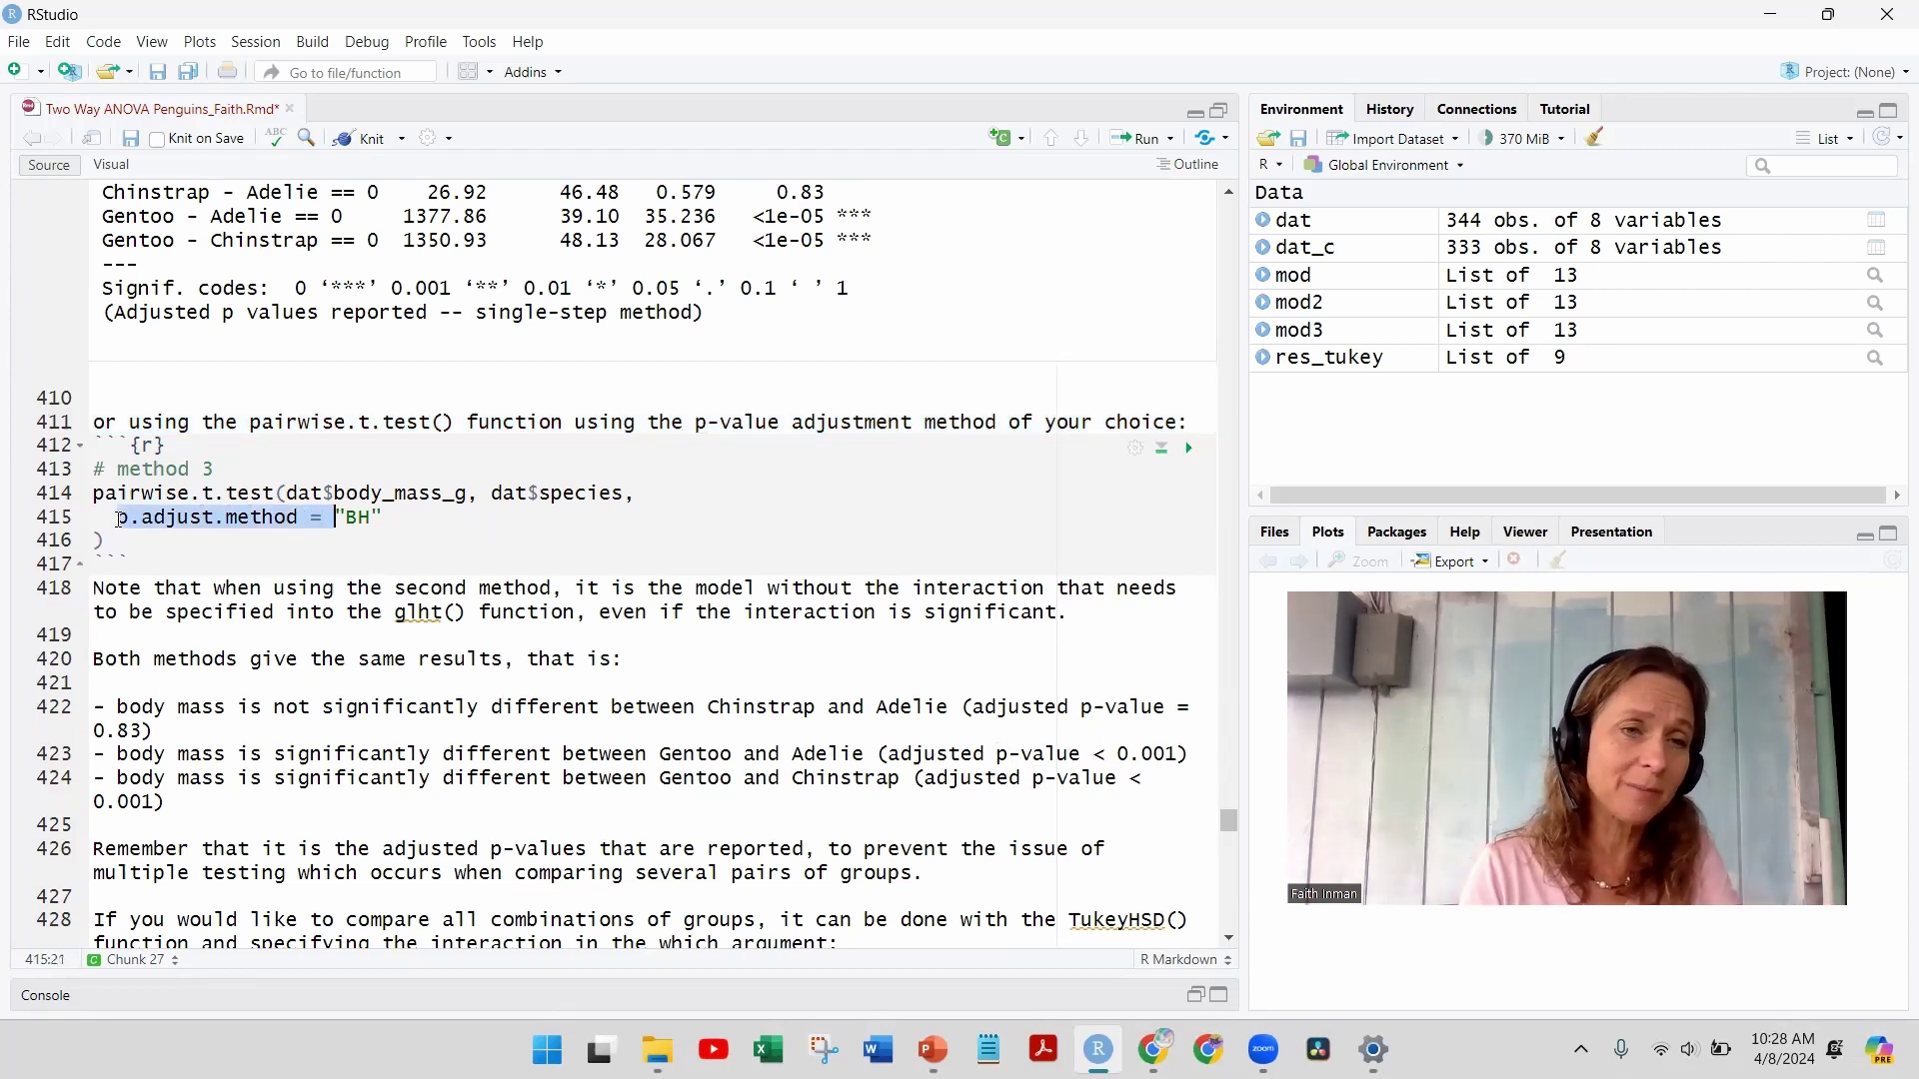
key("shift+Right")
key("shift+Right")
key("shift+Right")
key("shift+Right")
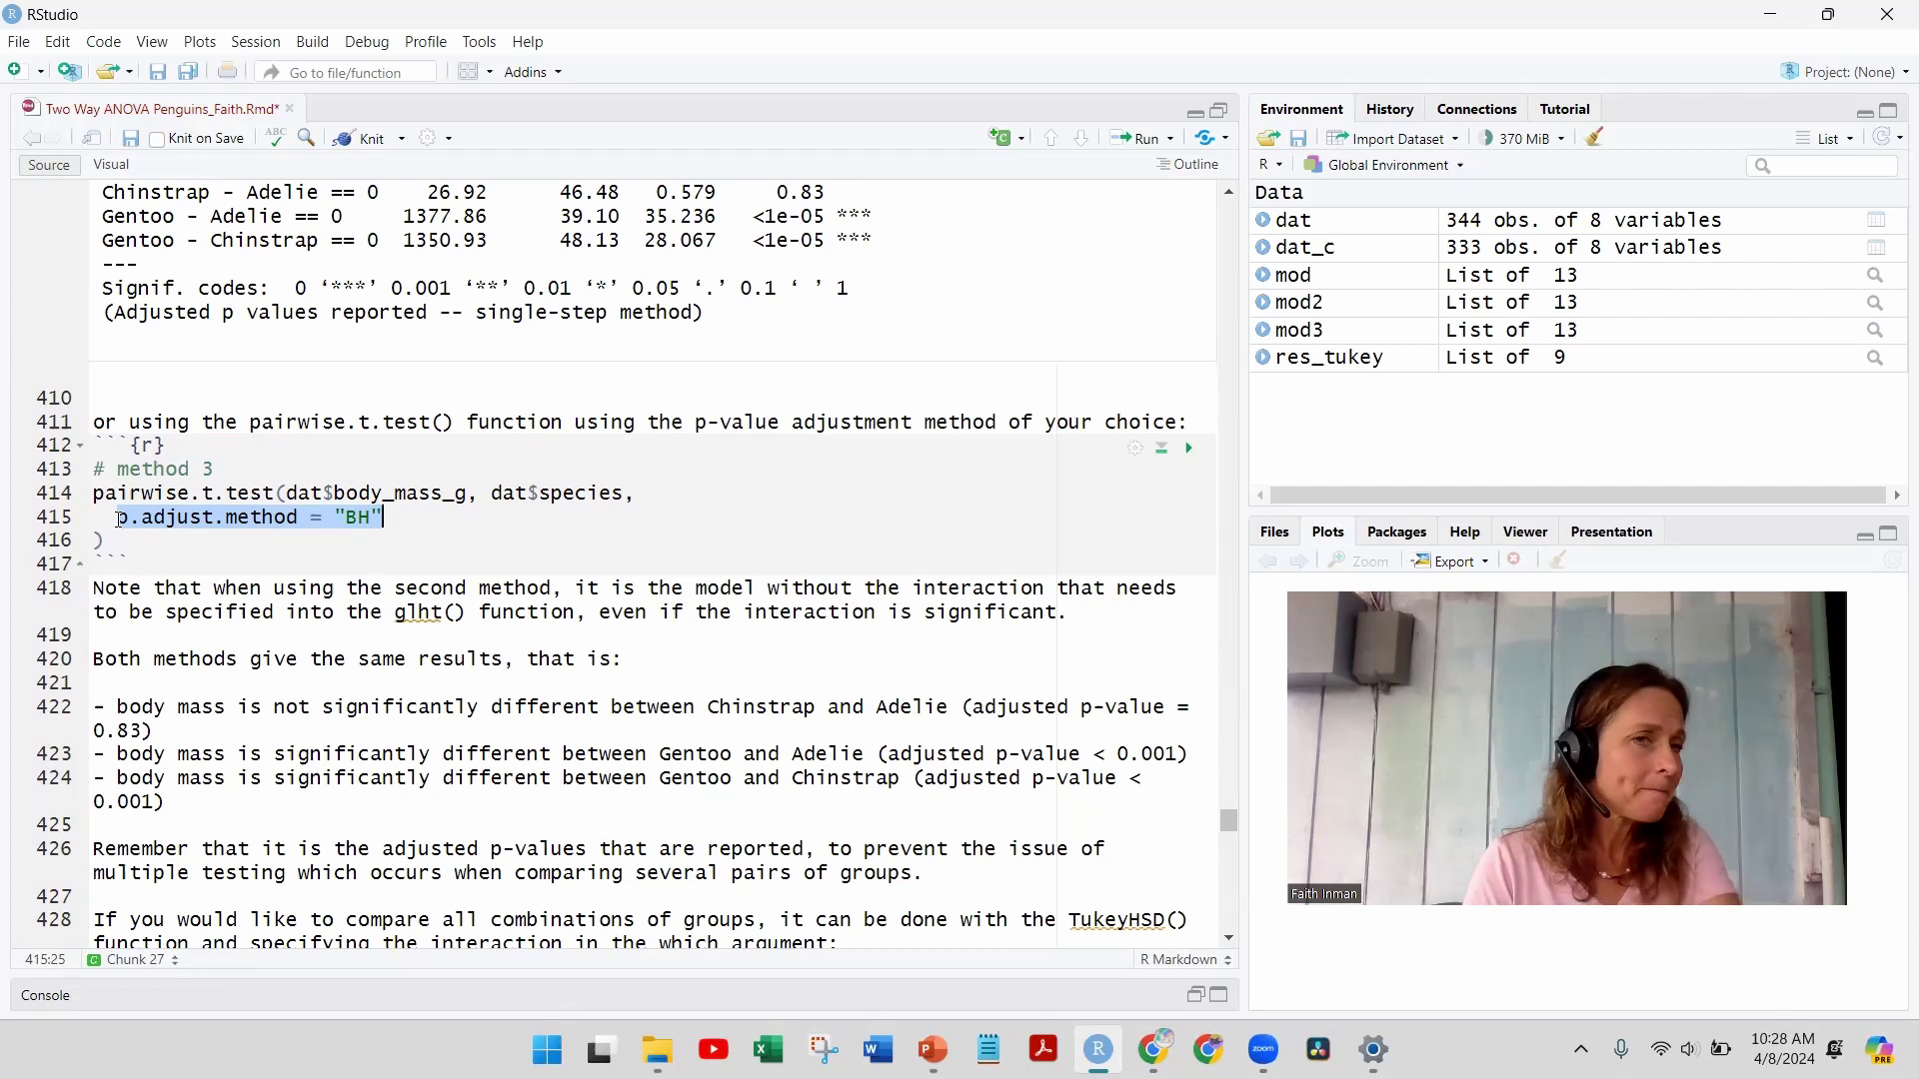
Step: Run the method 3 chunk with pairwise.t.test on body_mass_g by species and bring its output into view
key("Up")
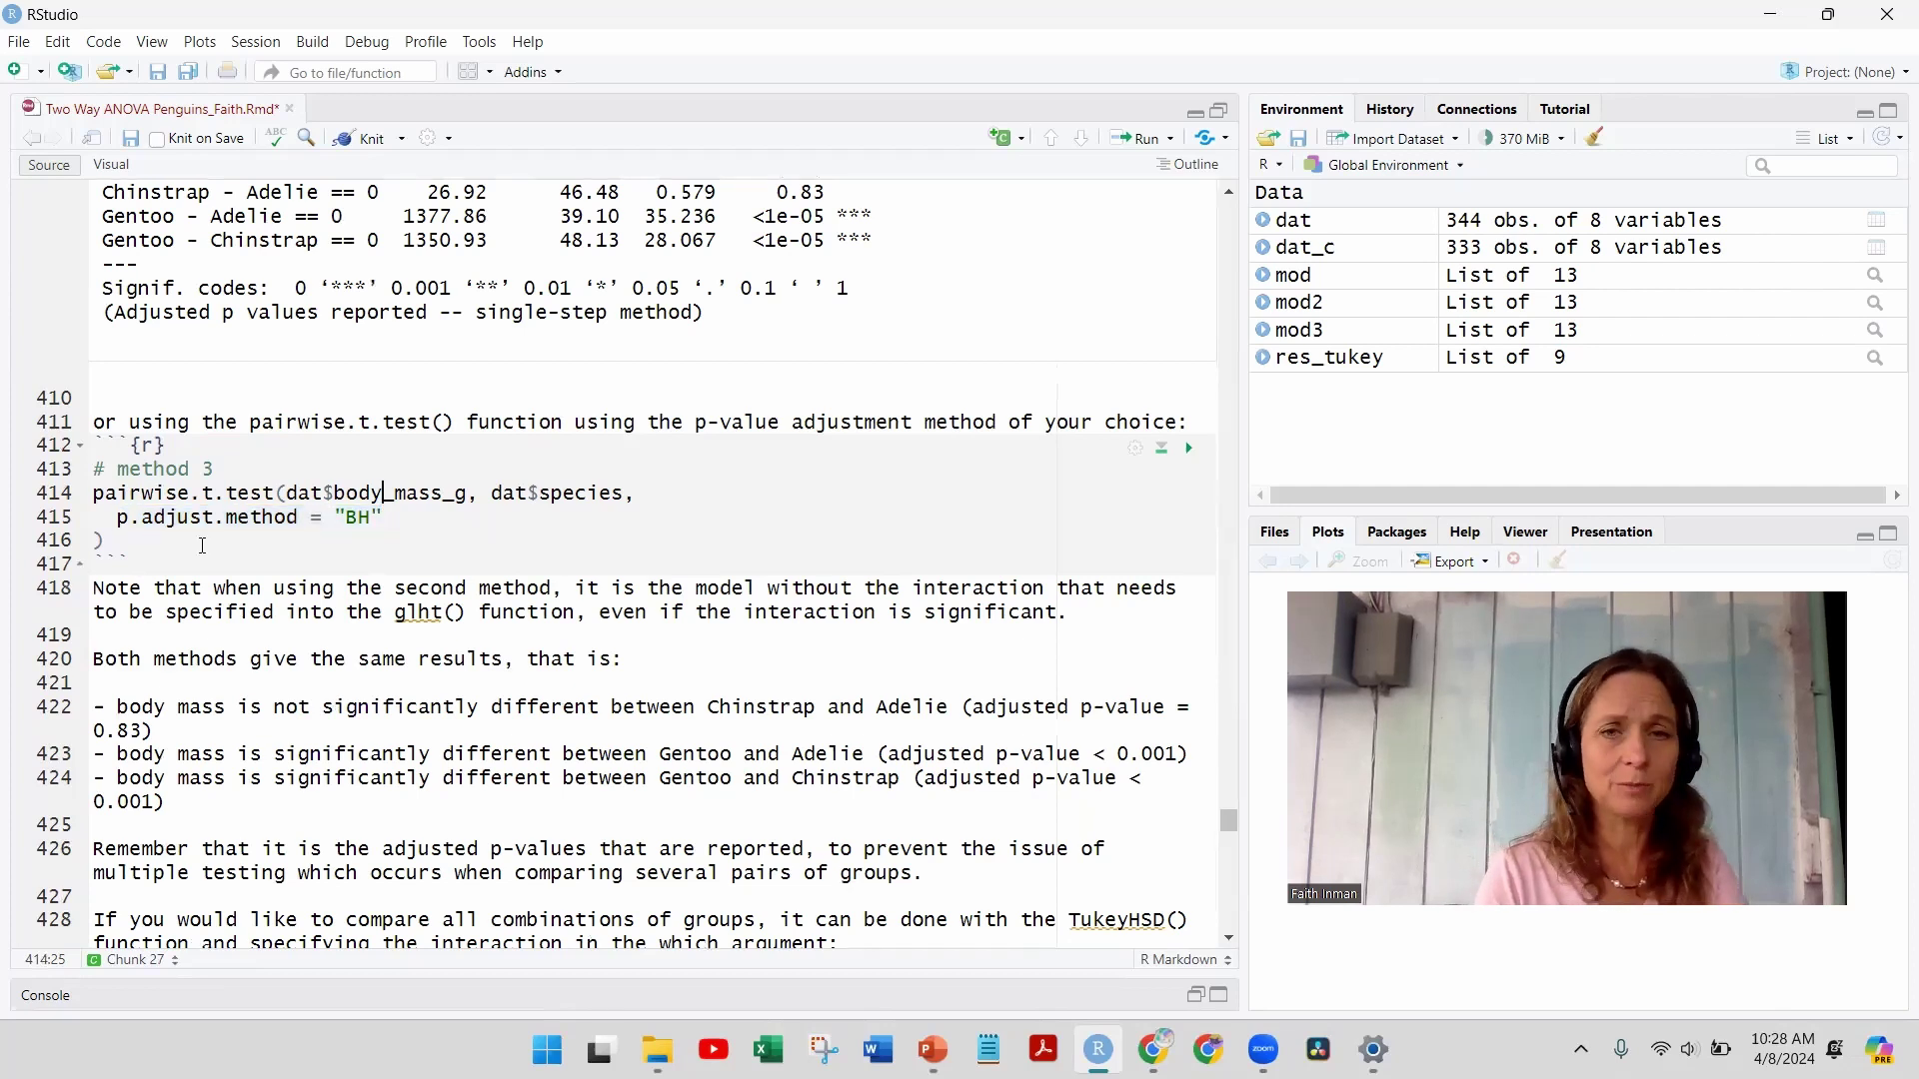
left_click(1189, 450)
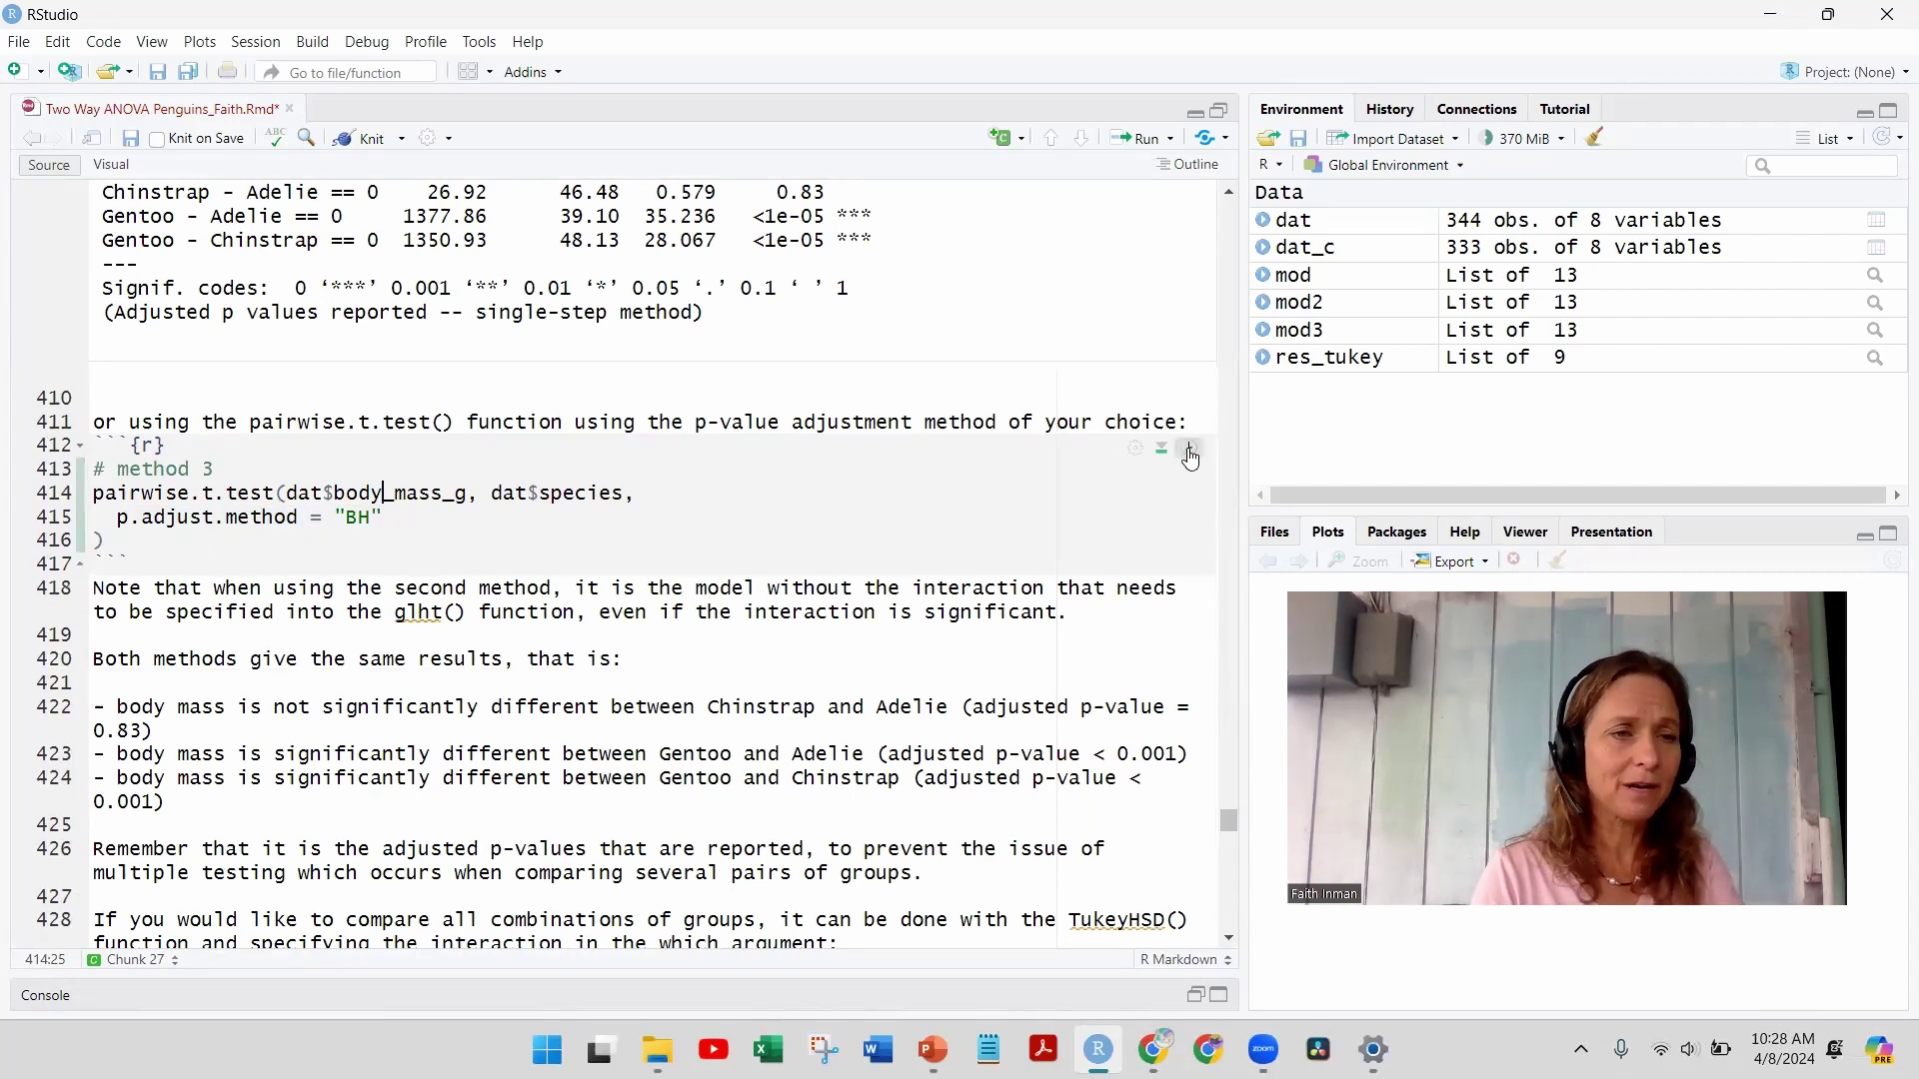
left_click(1229, 939)
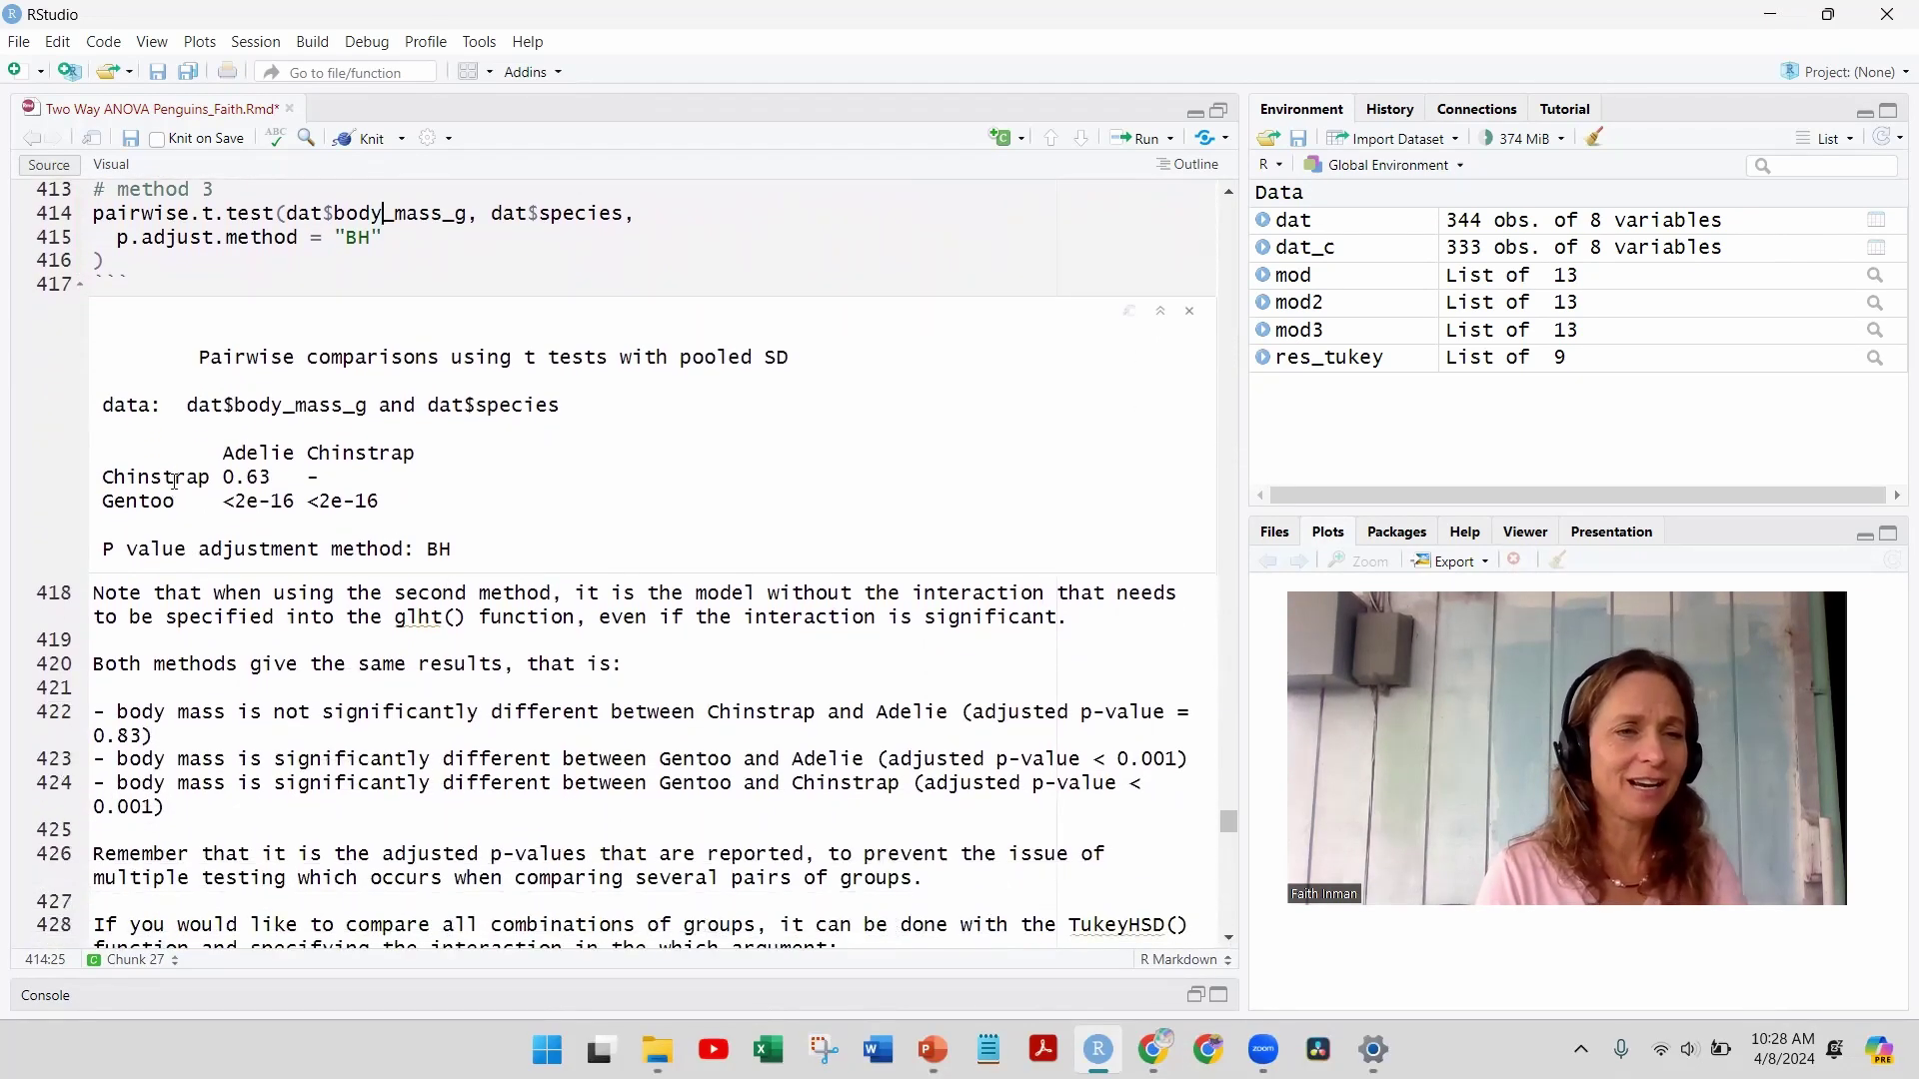
Step: Examine the pairwise t-test table by highlighting the Adelie and Chinstrap labels, their p-value, and the Gentoo row, then clear the selection
double_click(249, 451)
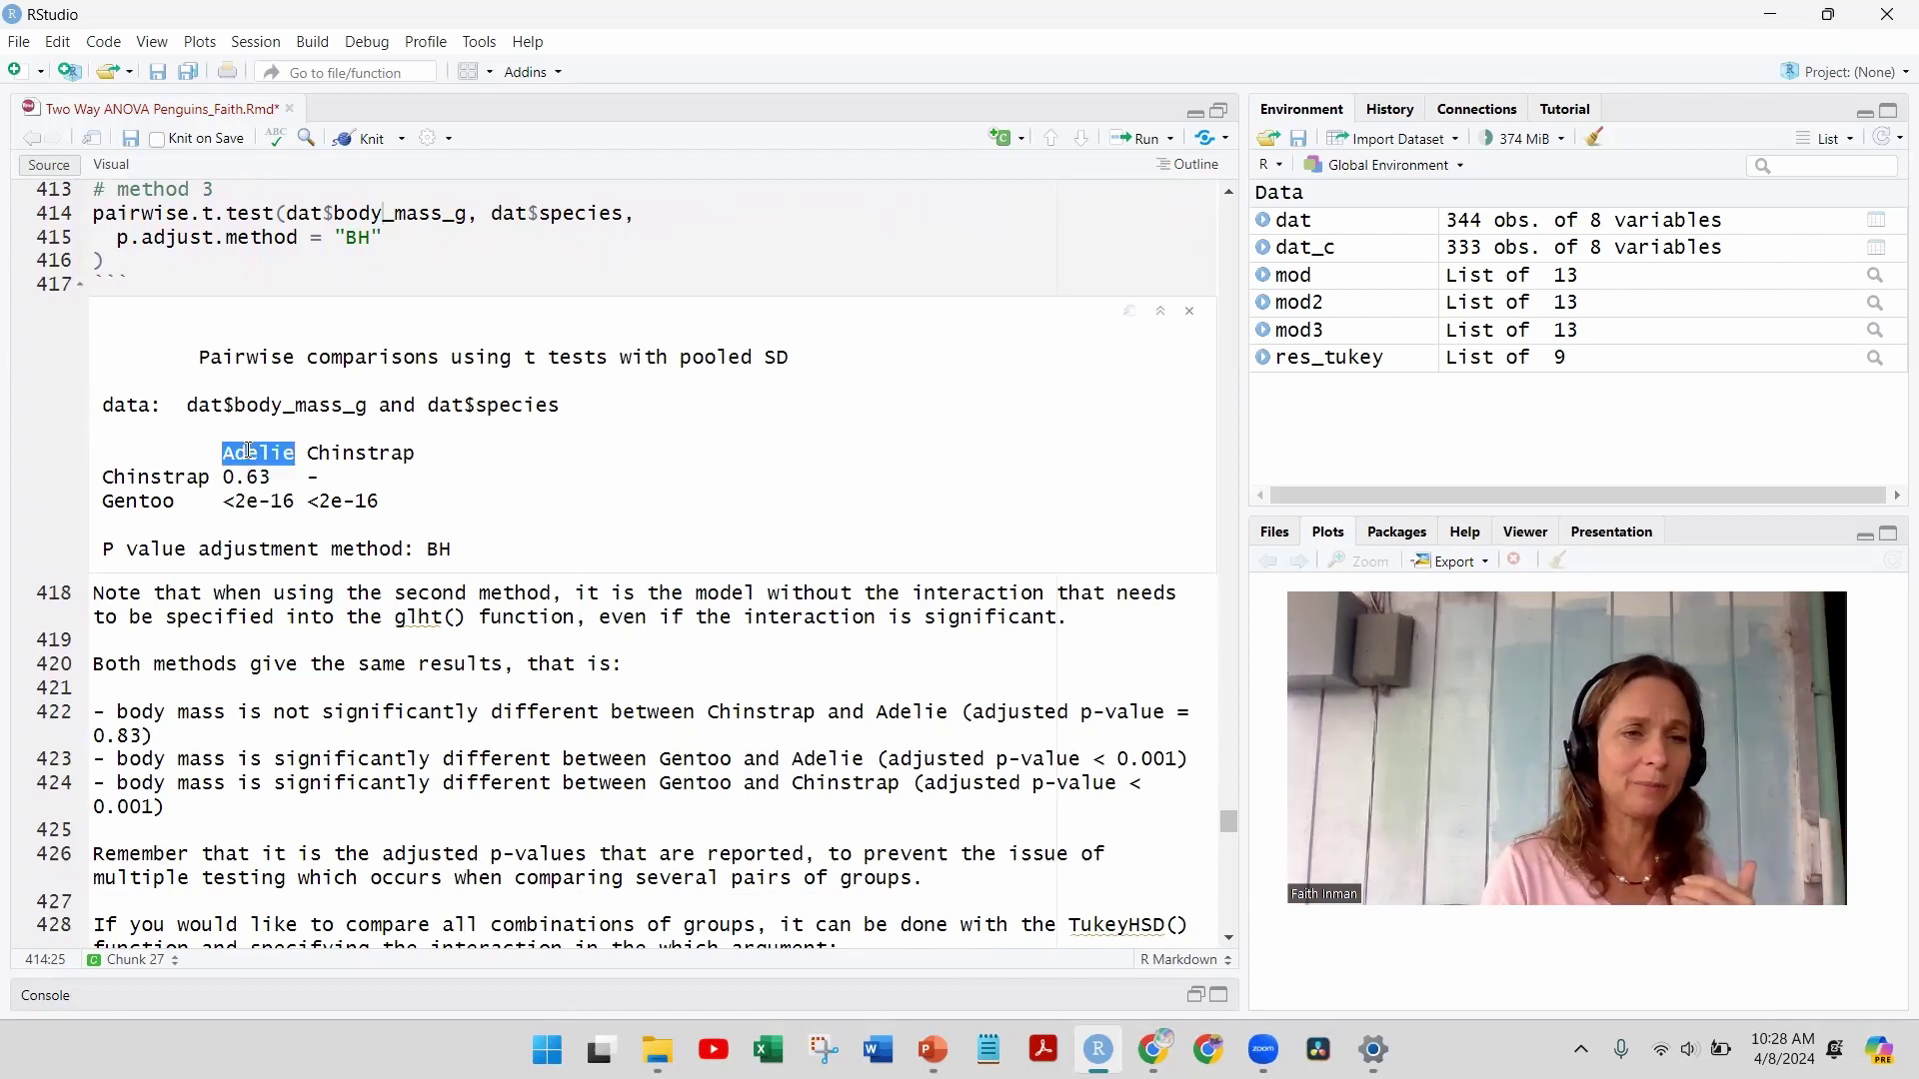
double_click(172, 476)
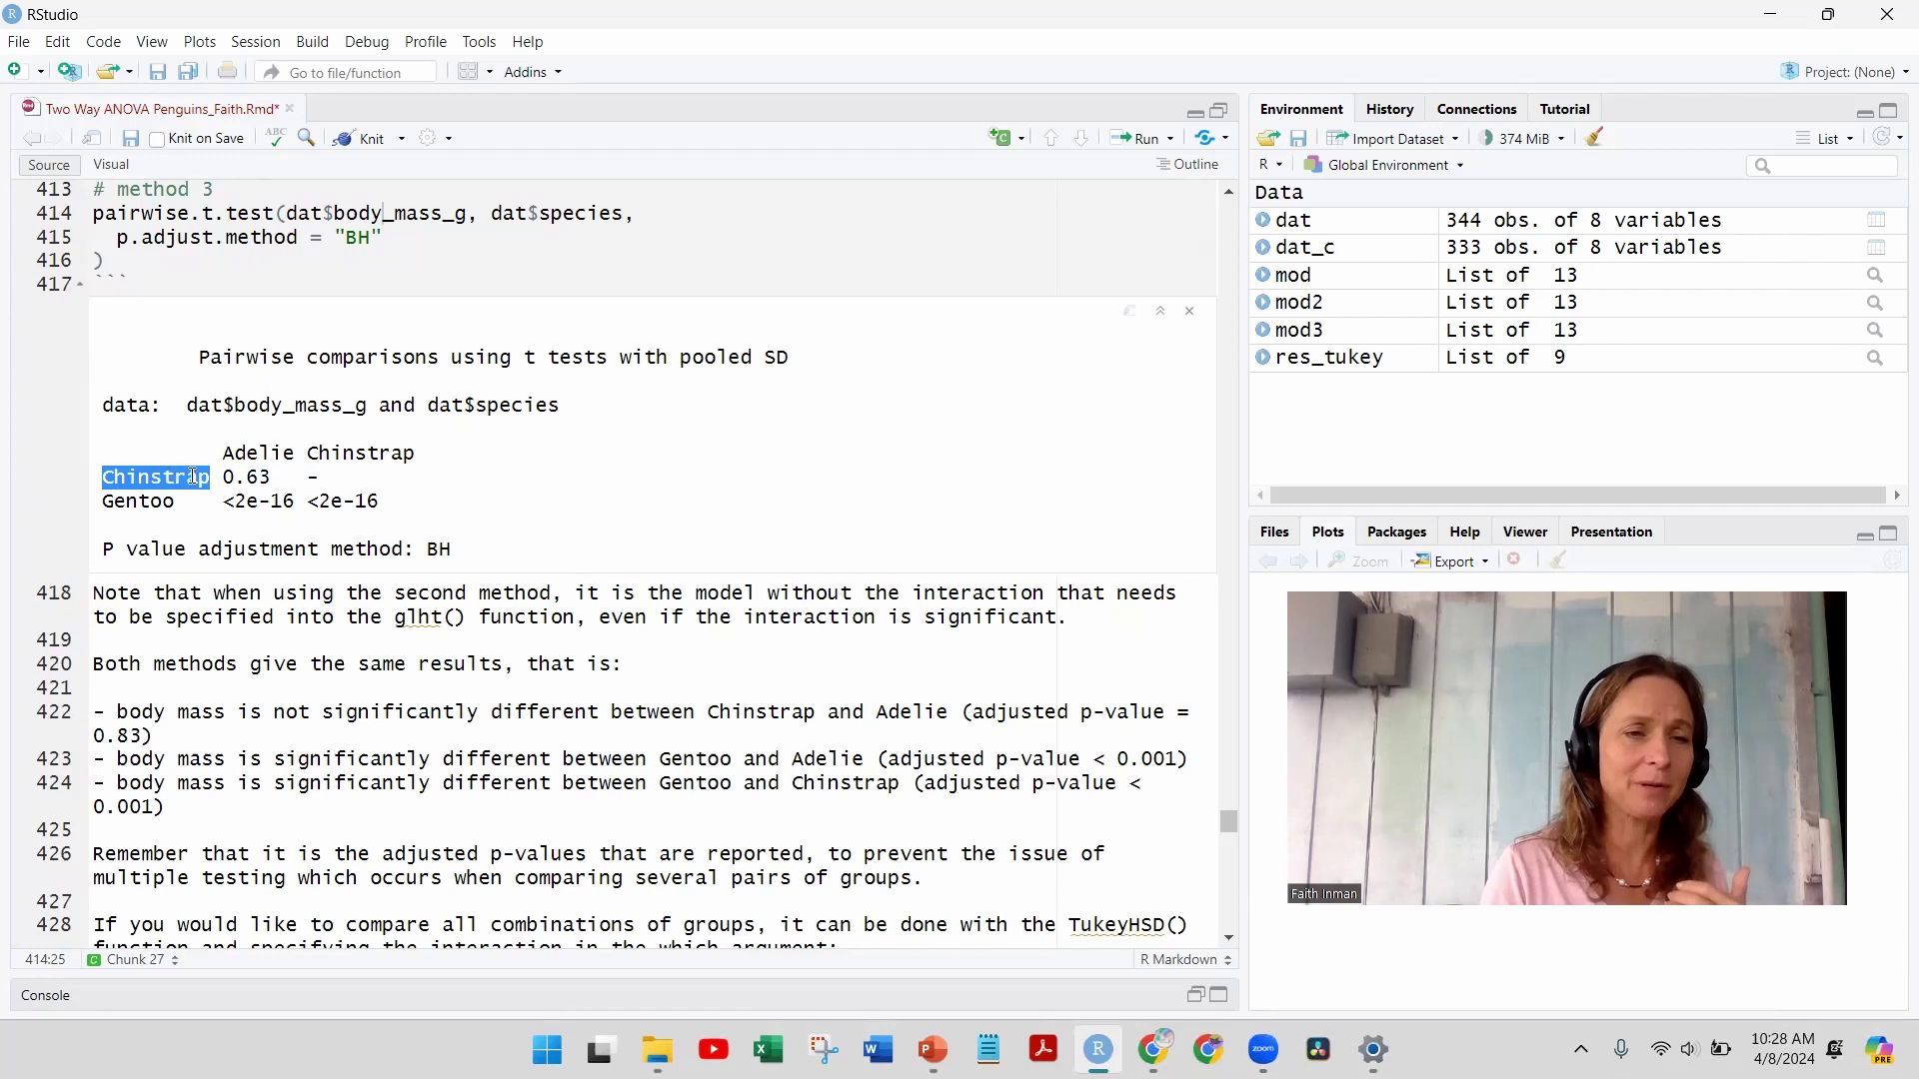
left_click_drag(224, 477, 270, 477)
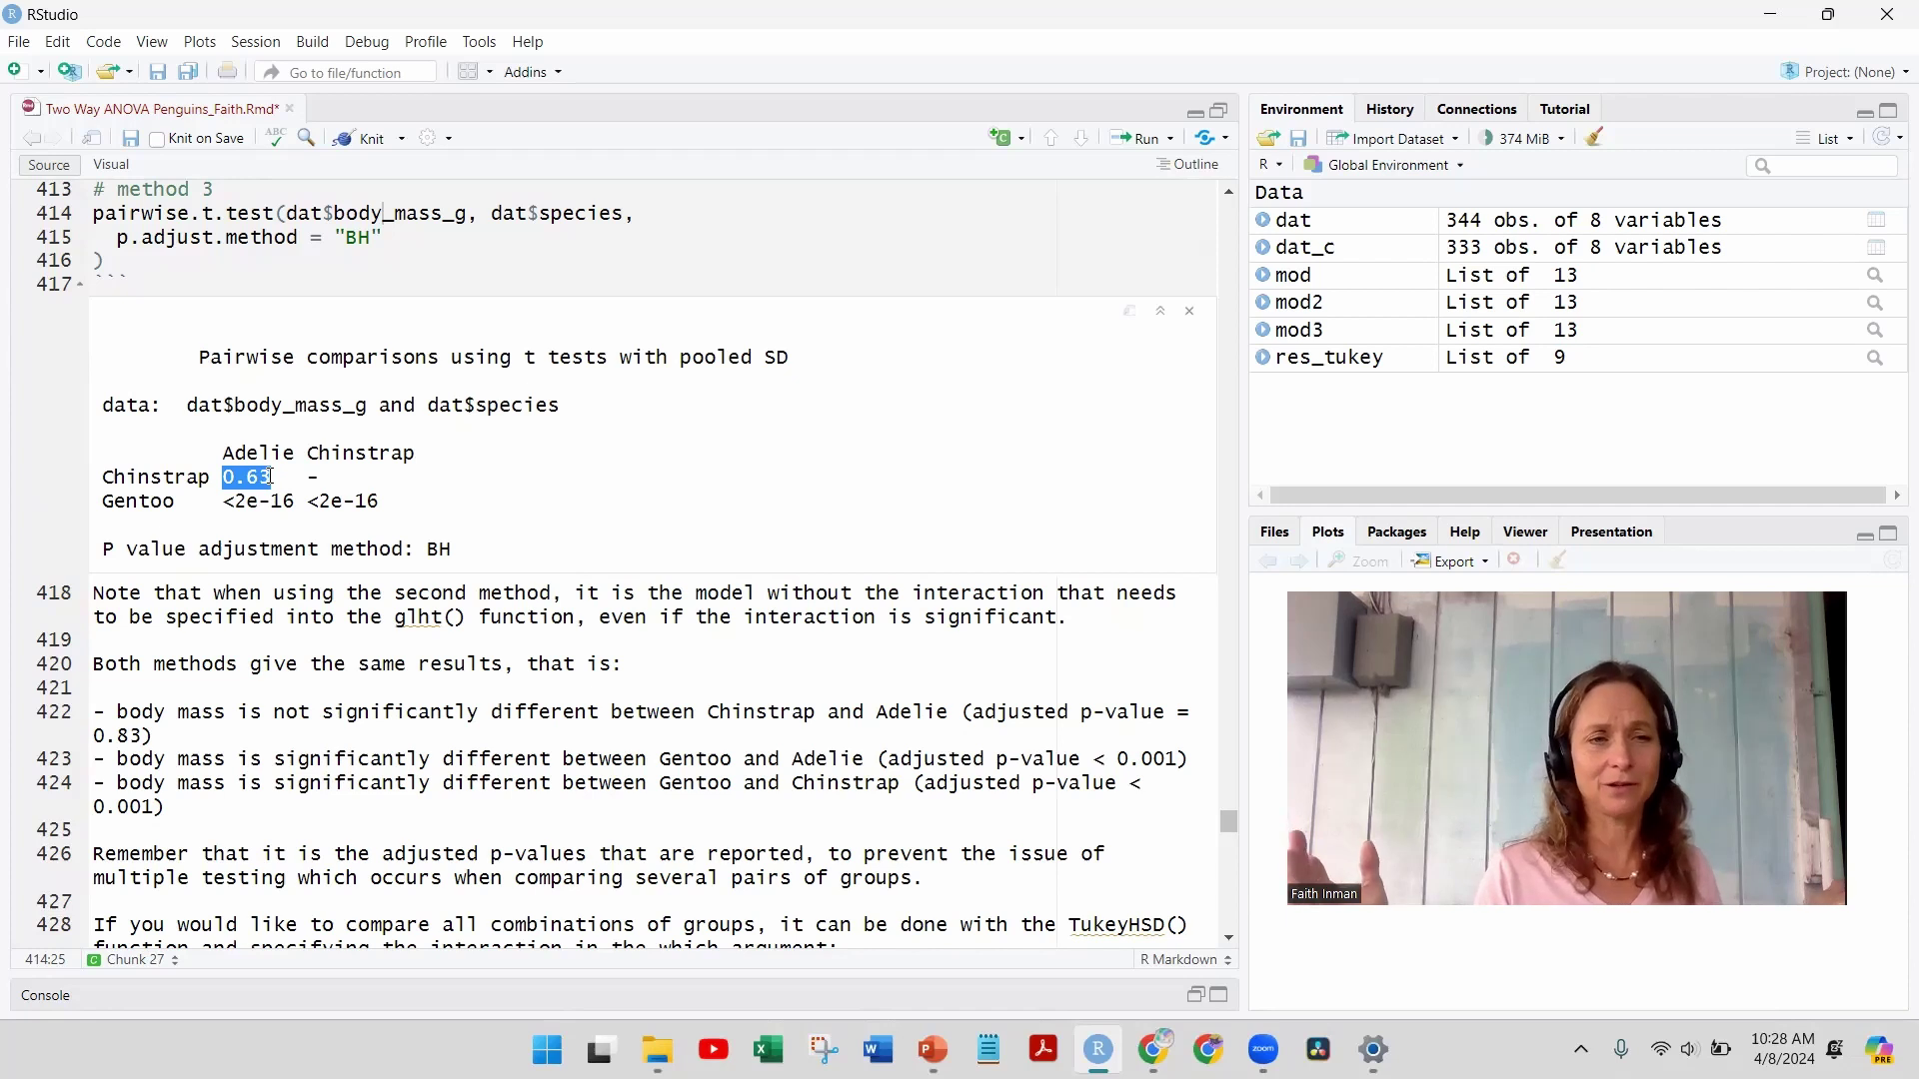
double_click(127, 499)
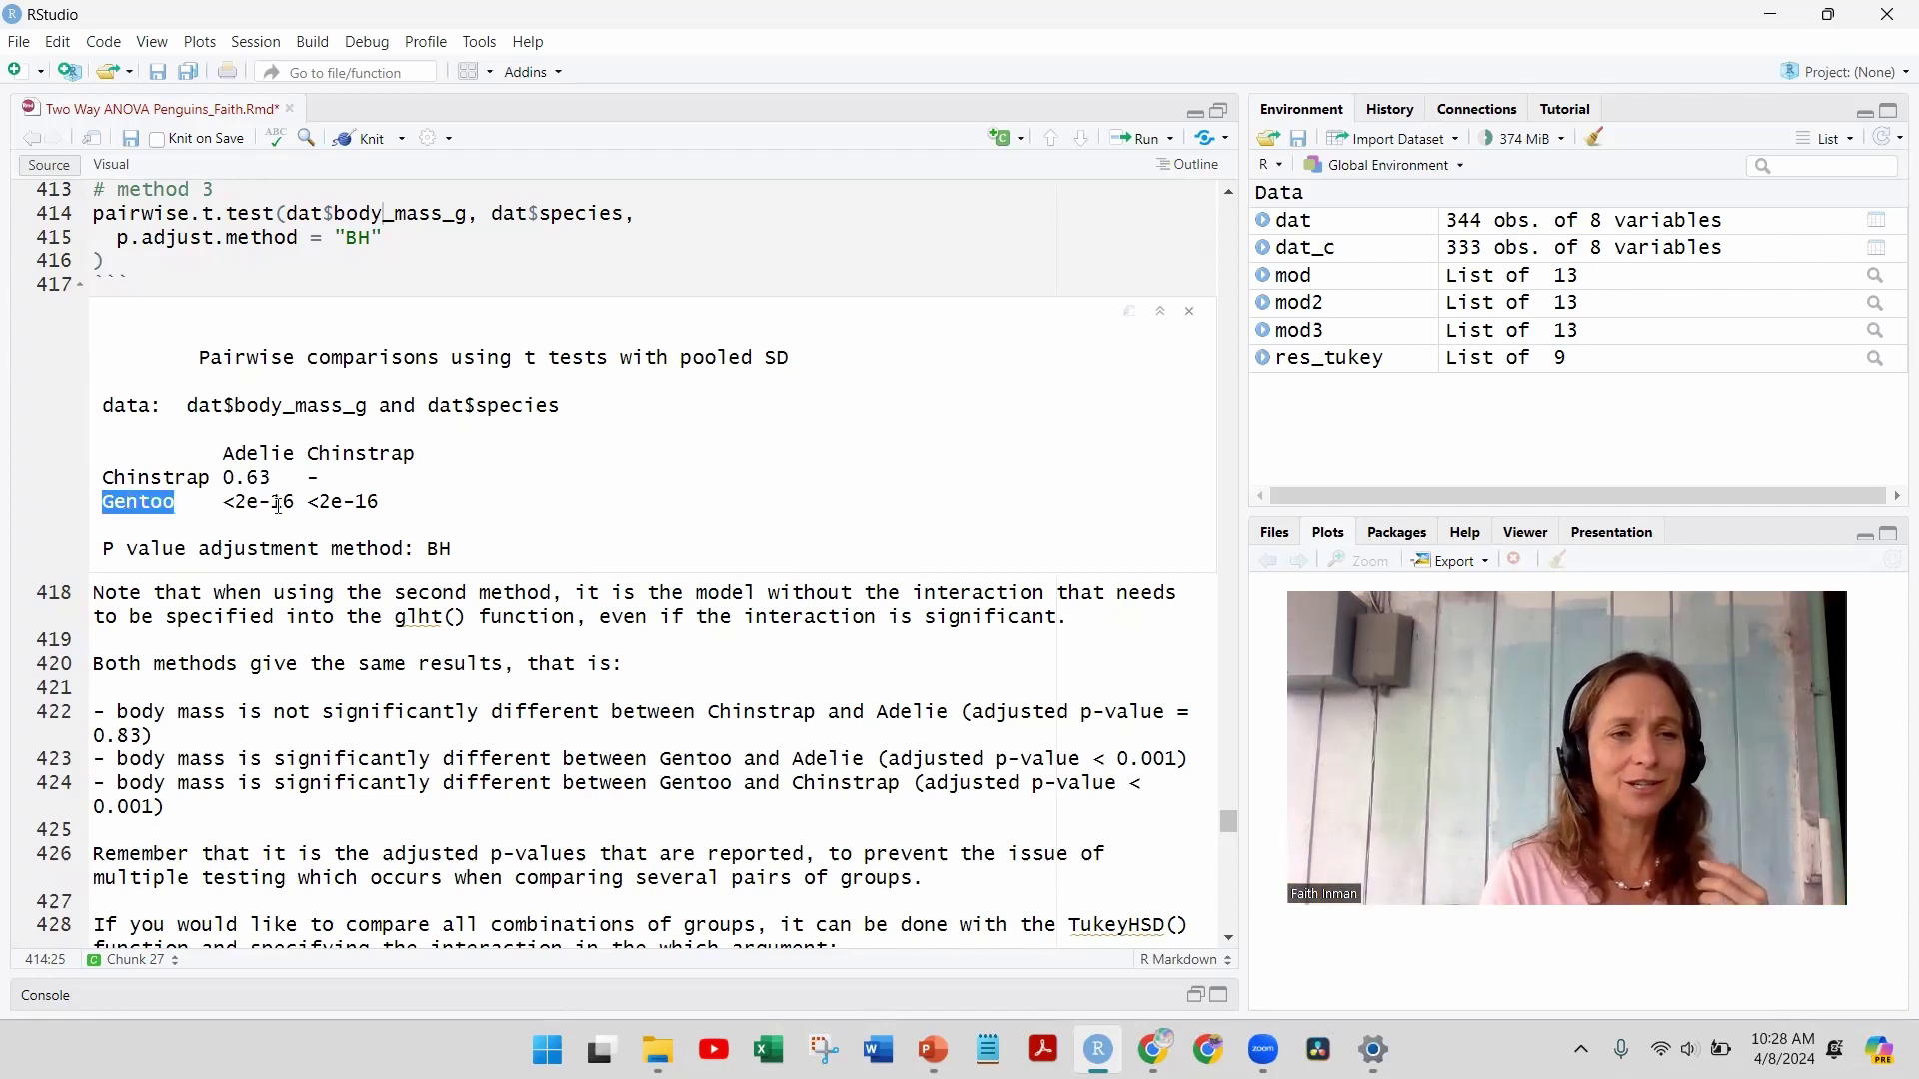
left_click_drag(277, 506, 350, 505)
left_click(349, 505)
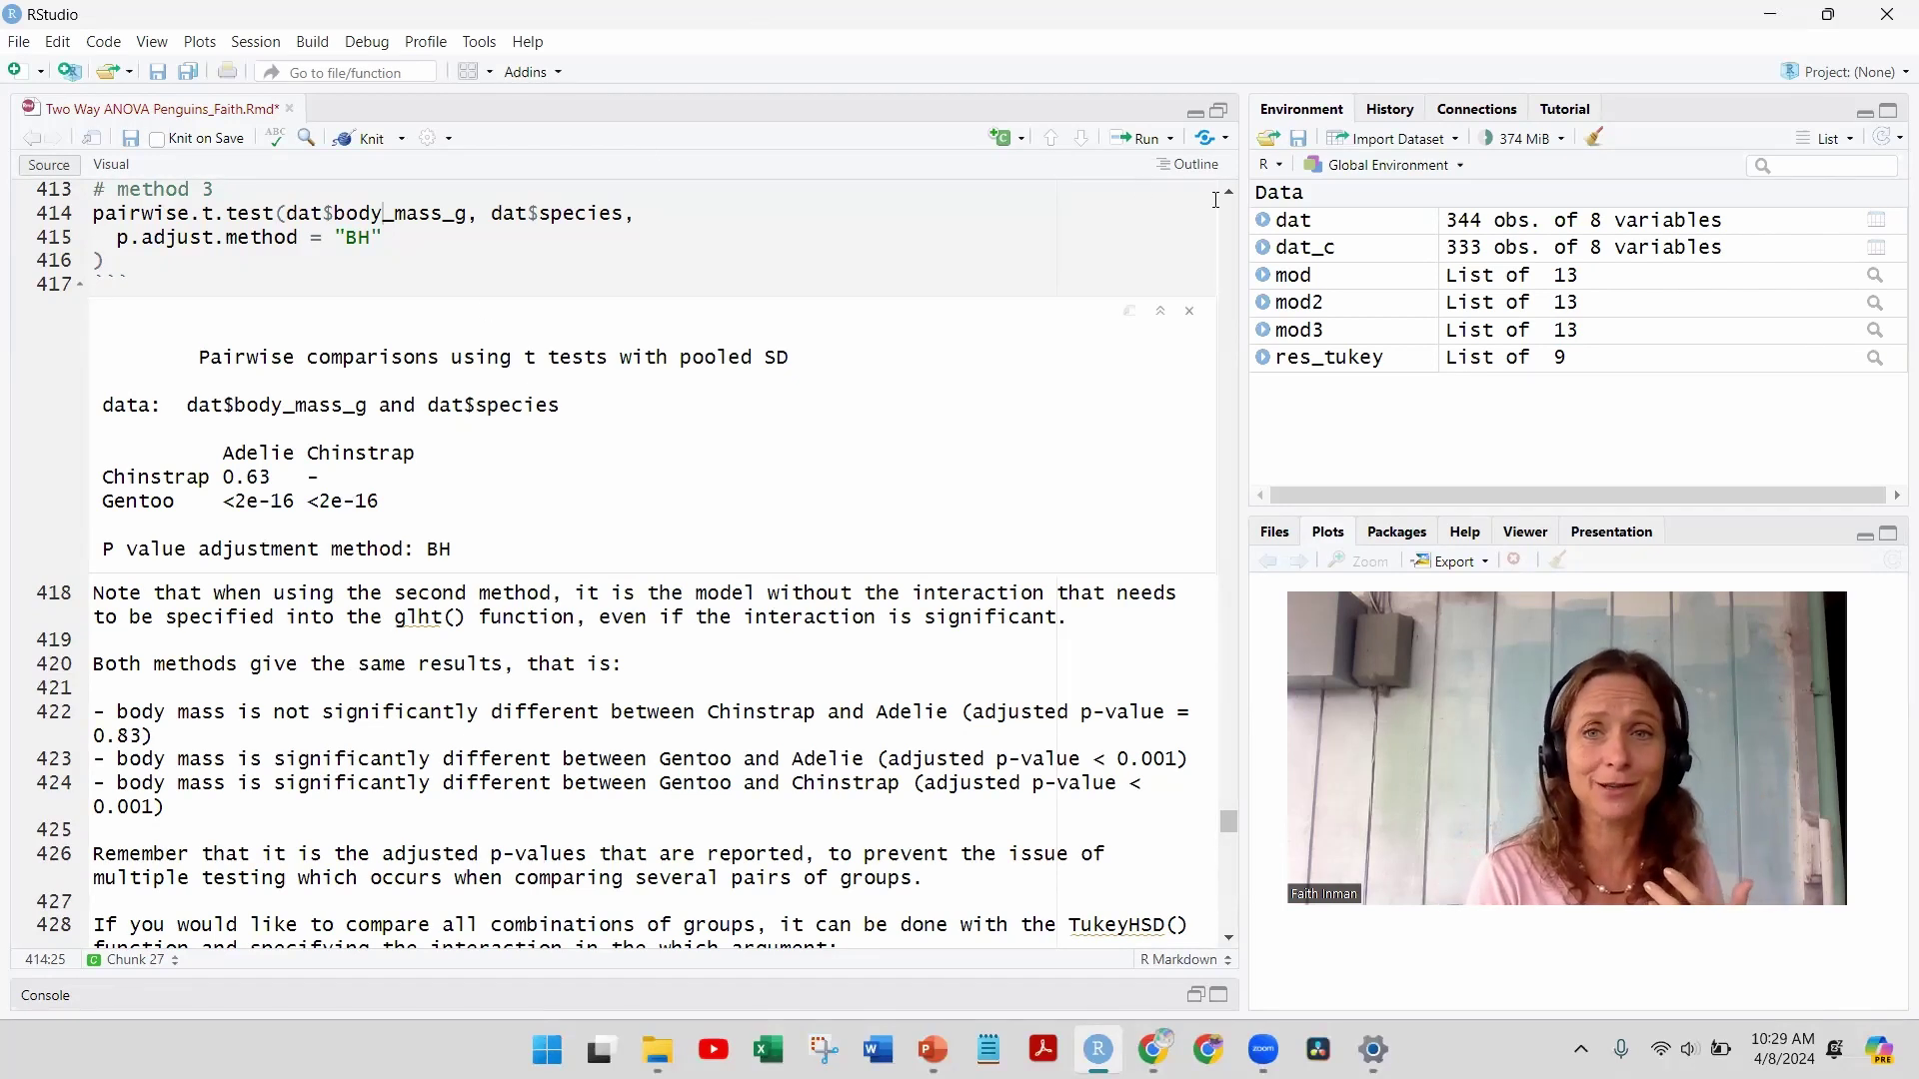
Step: Return to the glht Linear Hypotheses table and highlight the Chinstrap - Adelie estimate and standard error for comparison, then clear the selection
scroll(1233, 200, "up", 10)
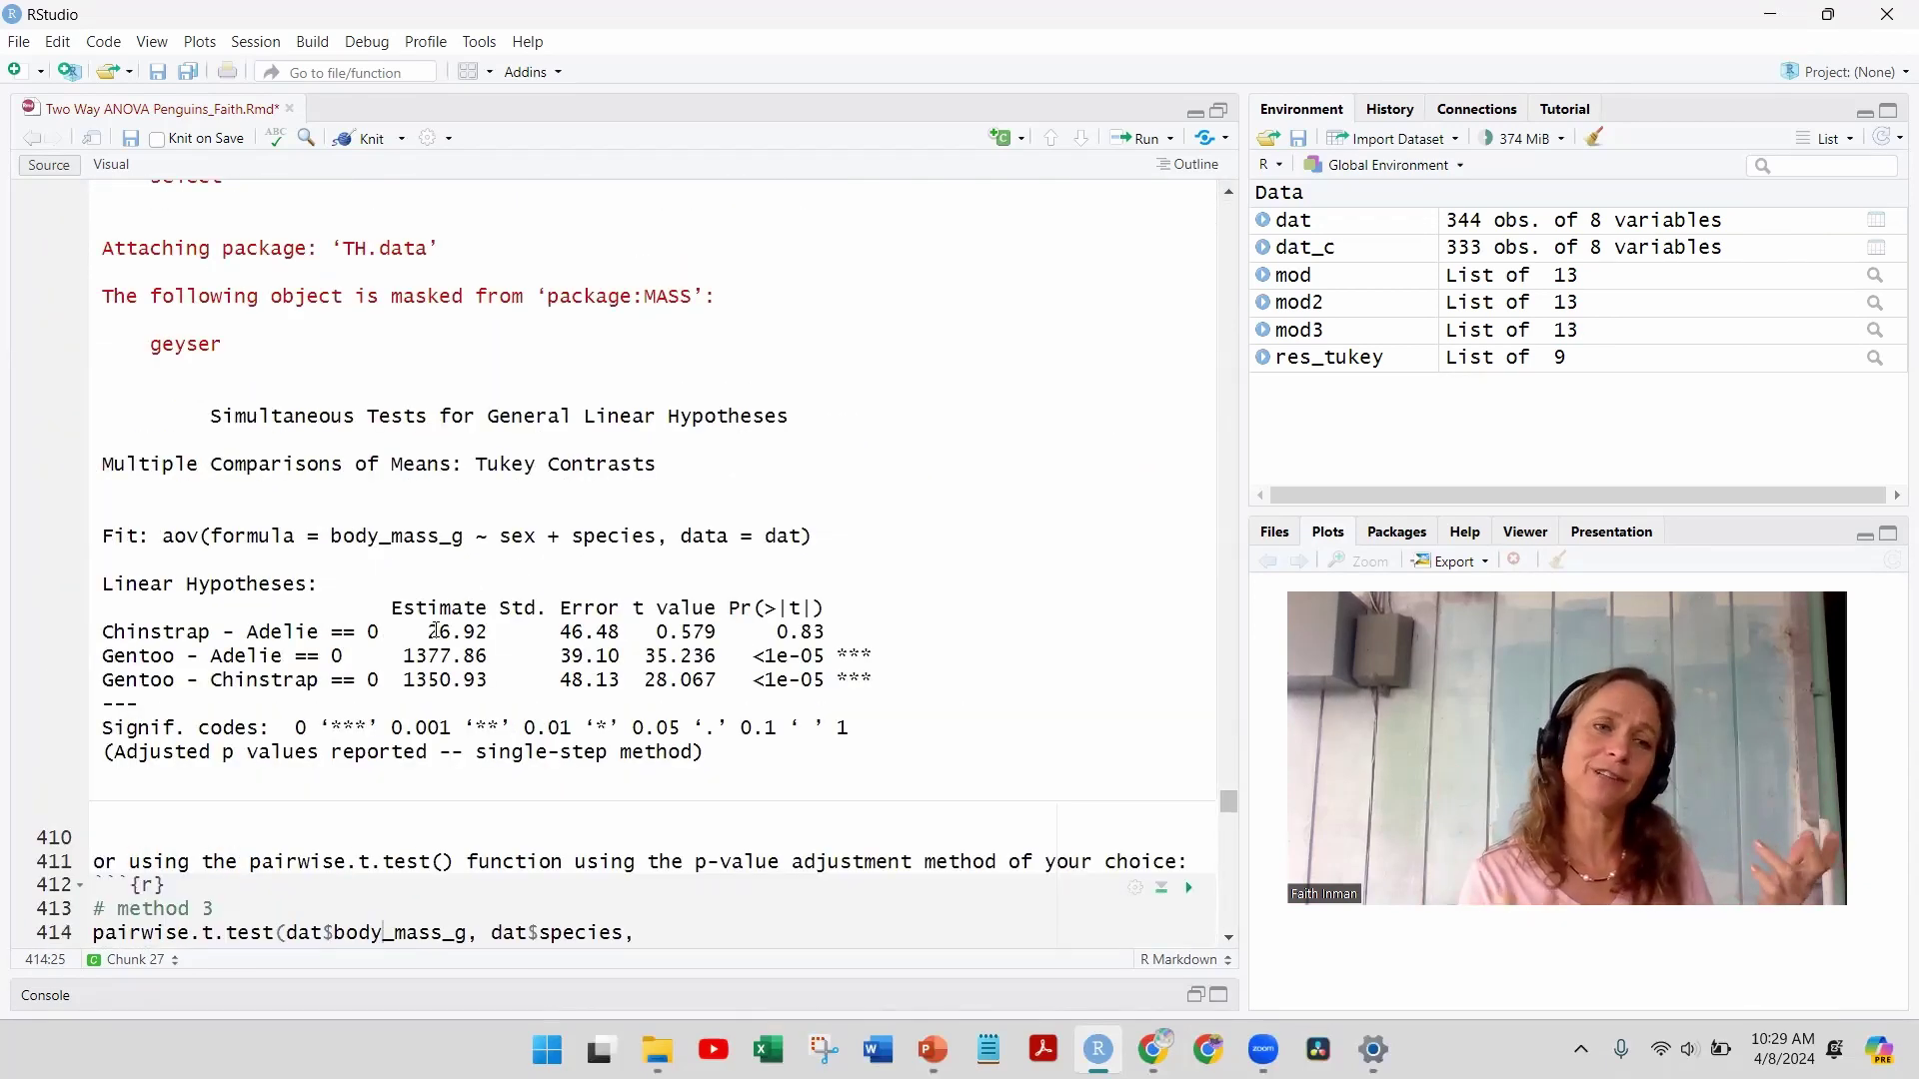
double_click(435, 632)
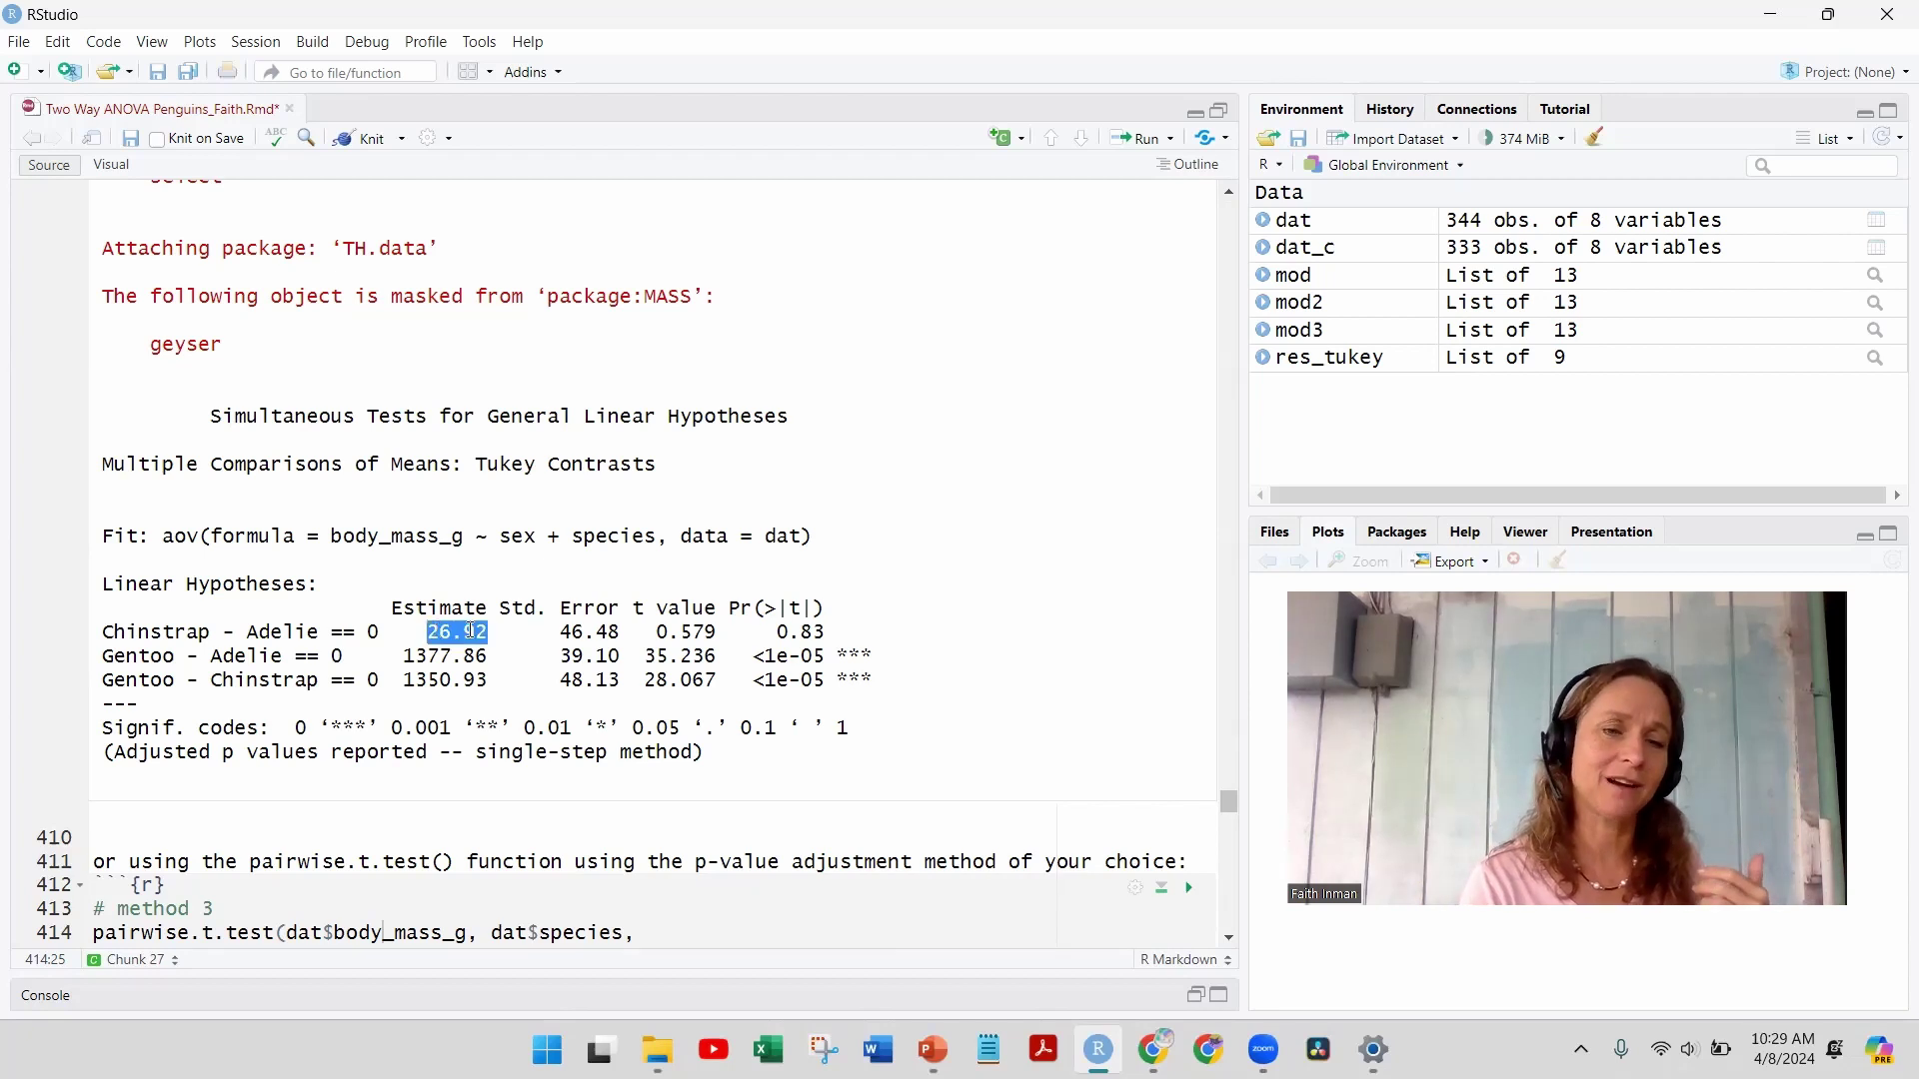
double_click(568, 632)
left_click(675, 633)
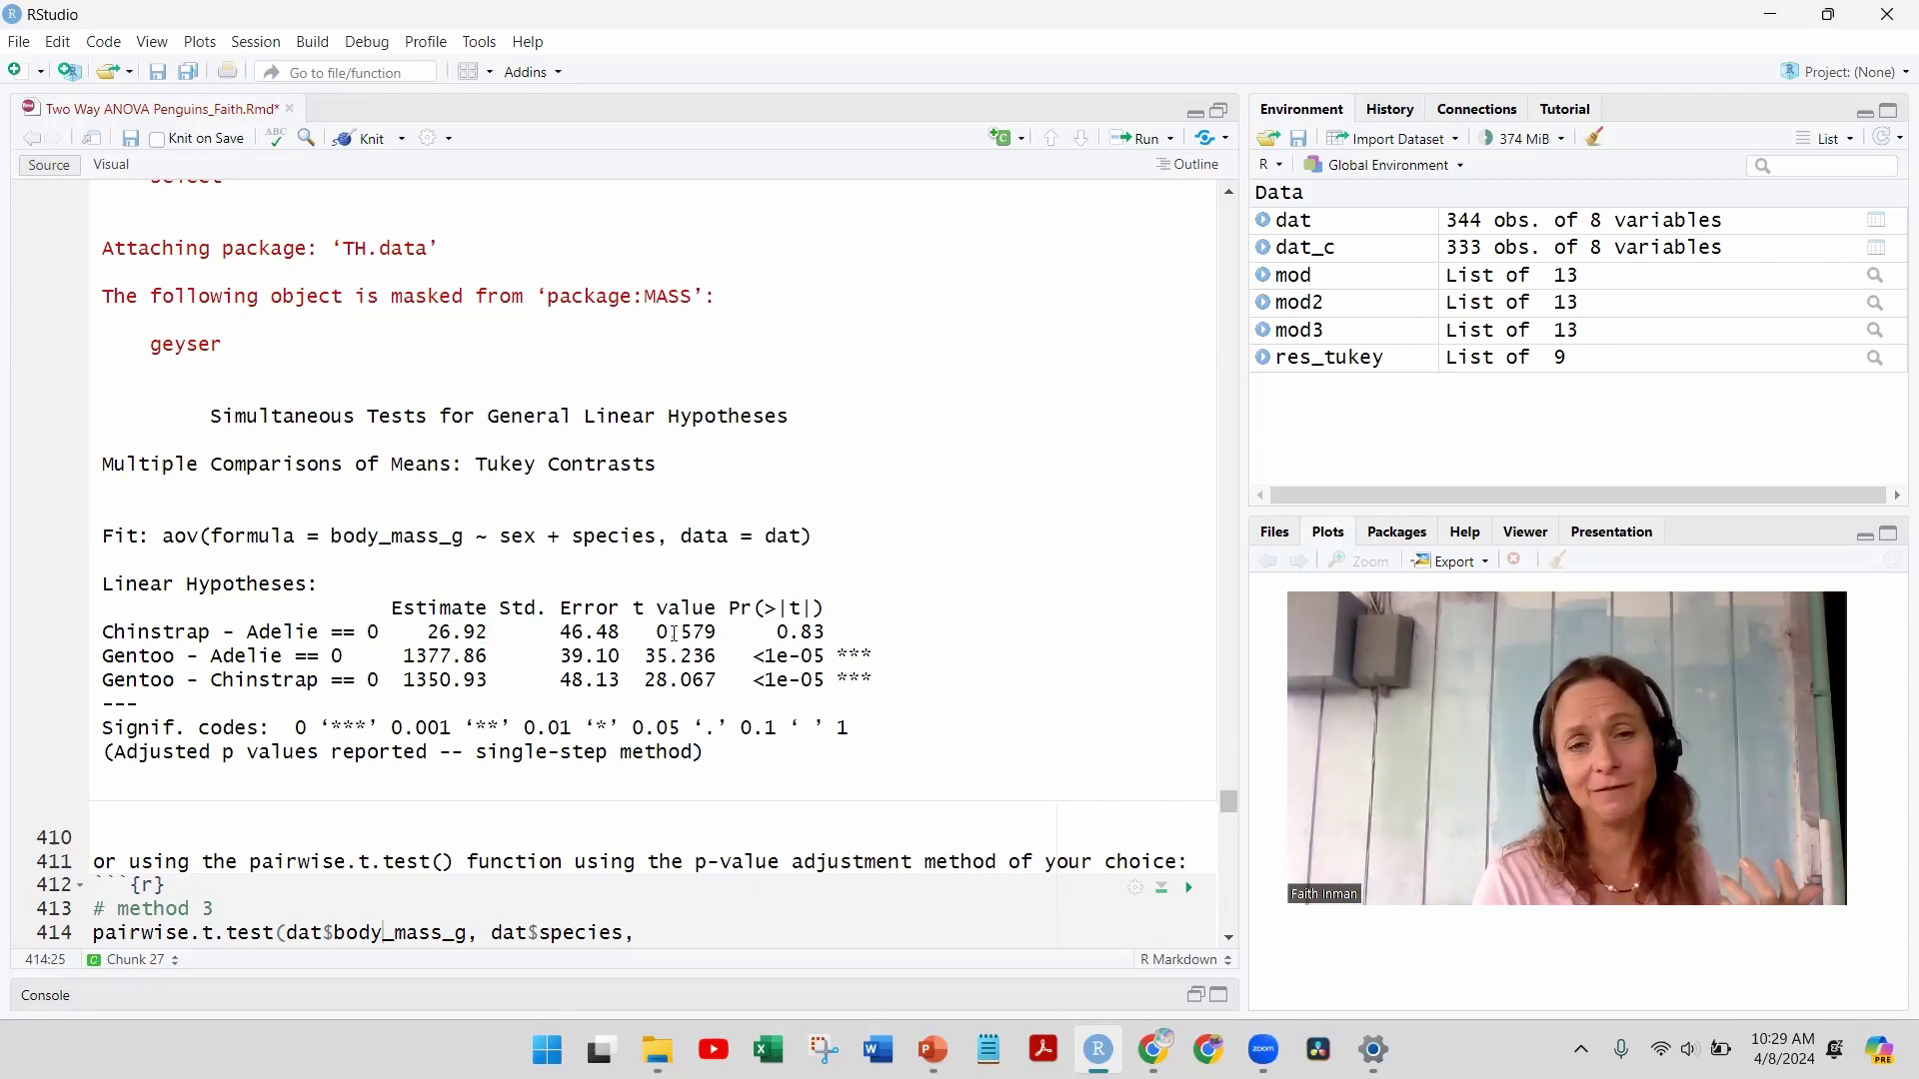
Step: Go past the t-test output and highlight the note about specifying the model without the interaction in glht(), then deselect it
left_click(1229, 939)
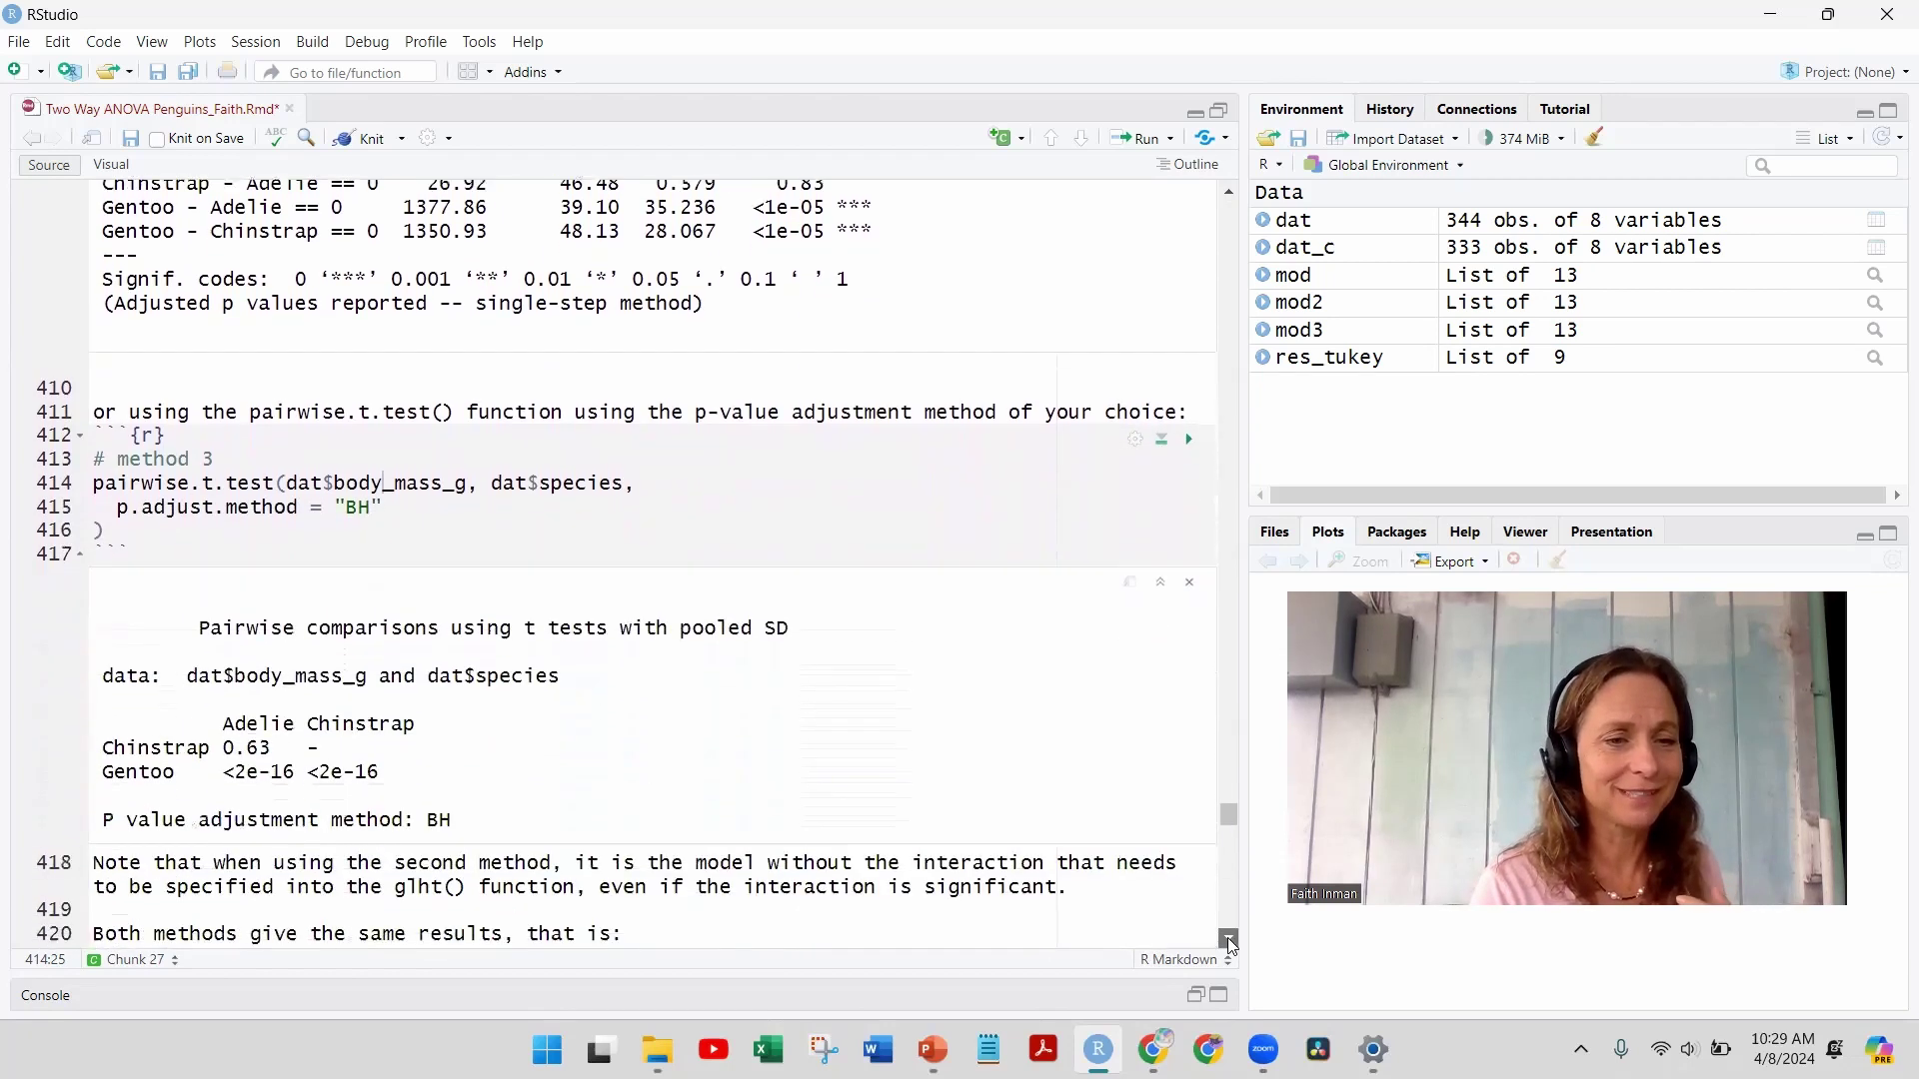
left_click(1230, 939)
left_click(1229, 940)
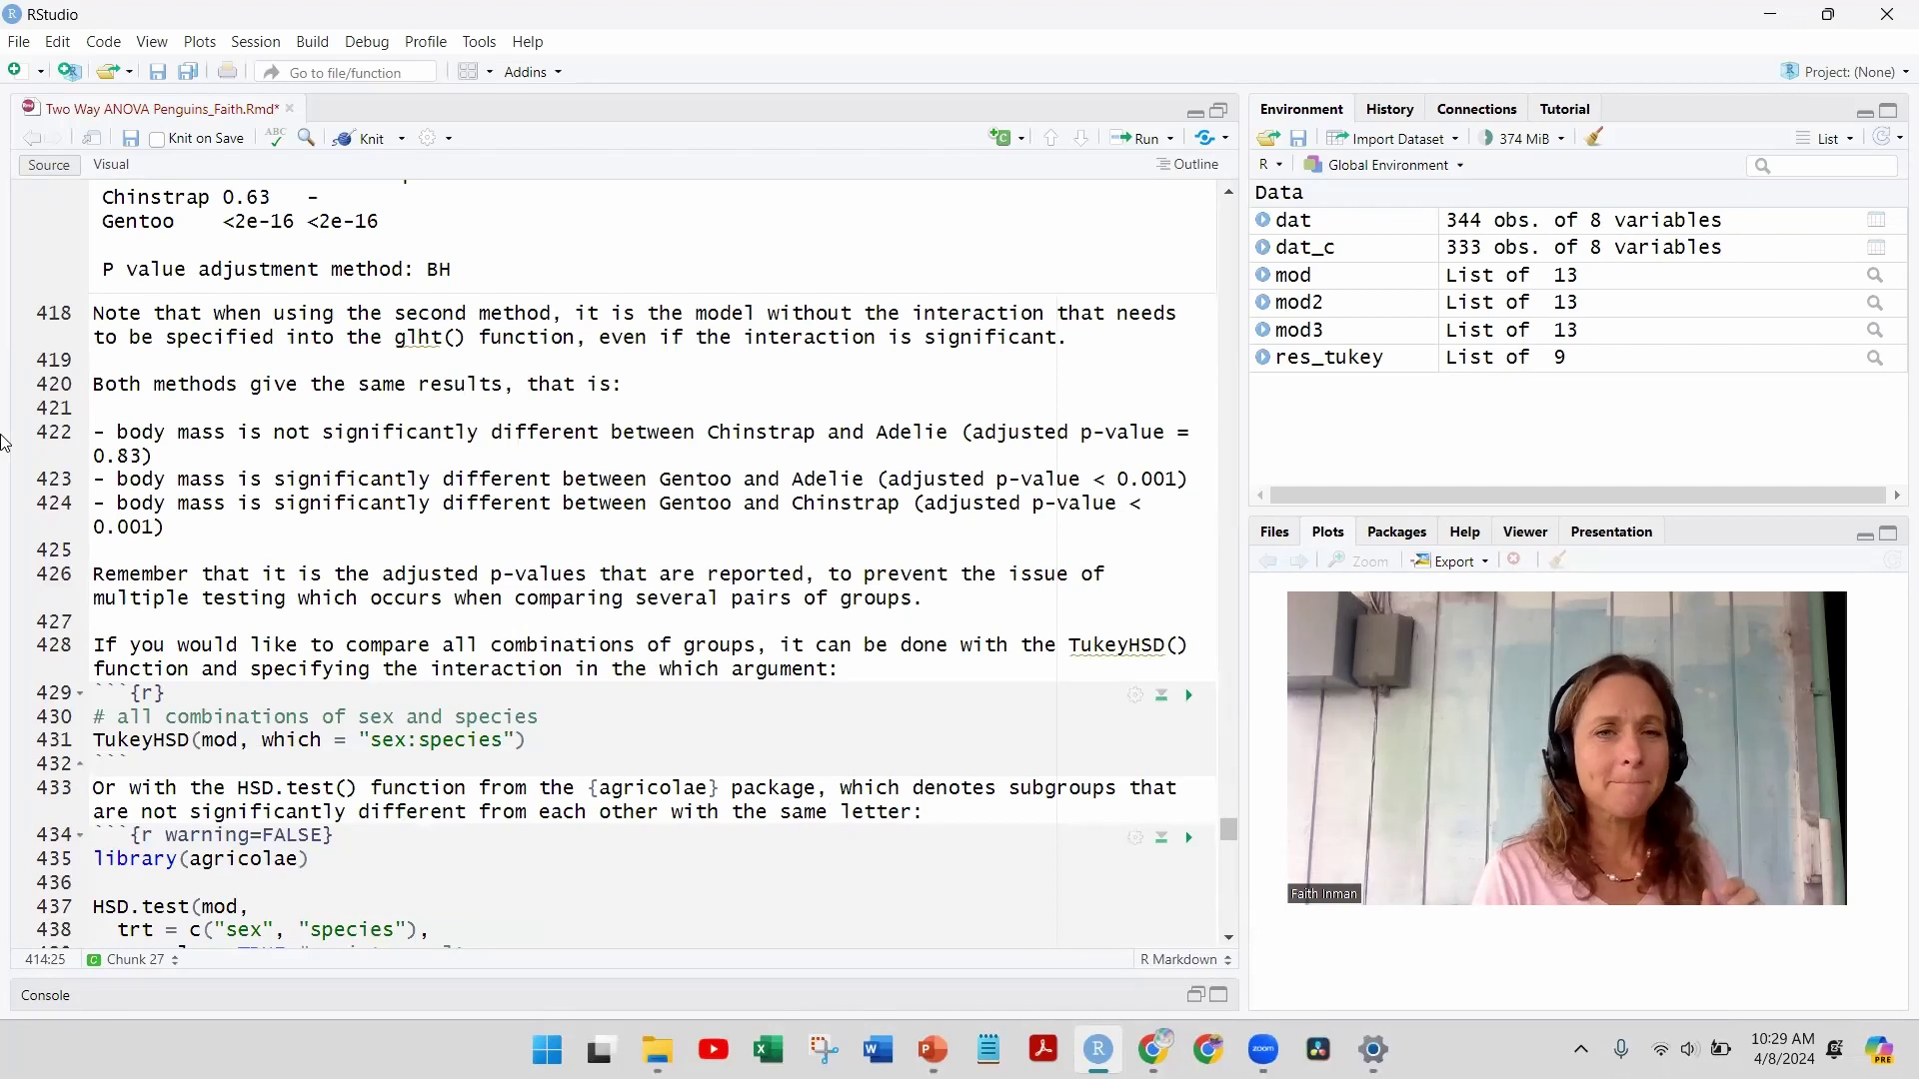
left_click(94, 315)
key("shift+Down")
key("shift+Down")
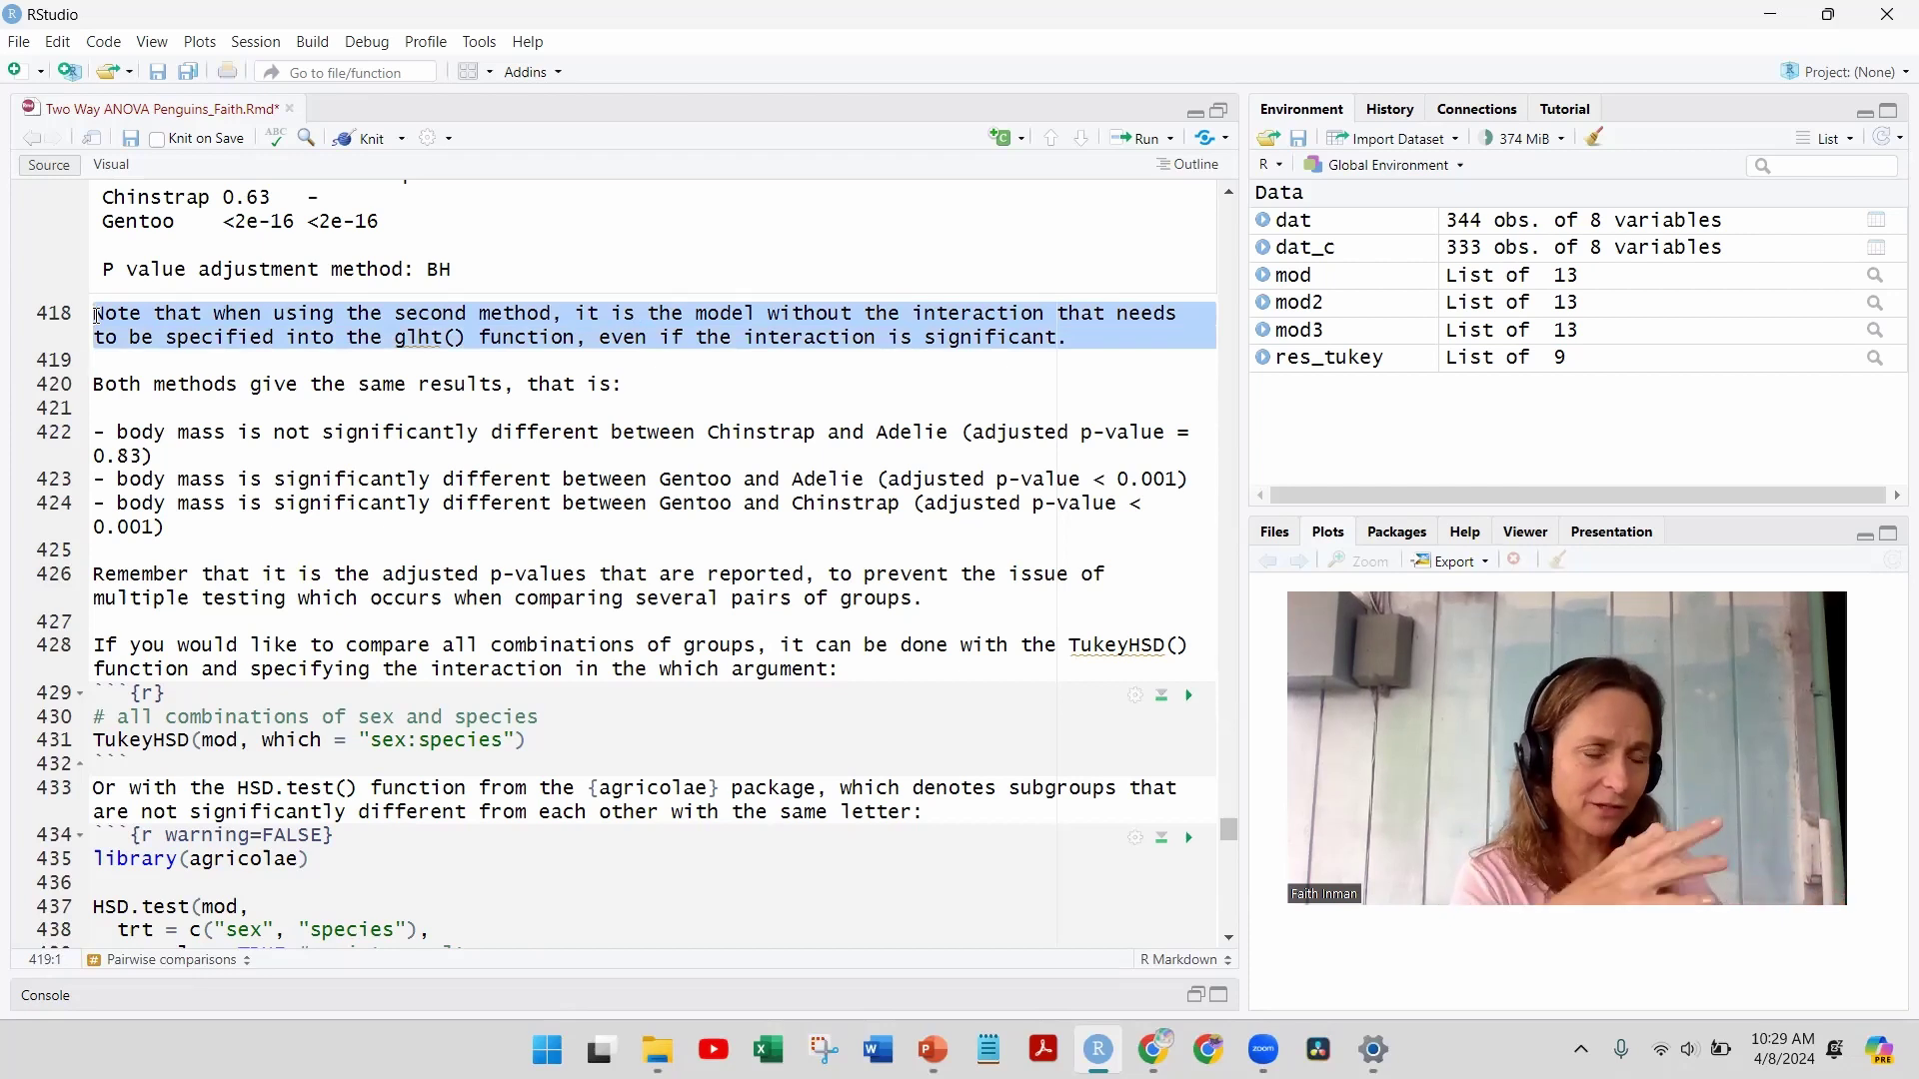
key("Down")
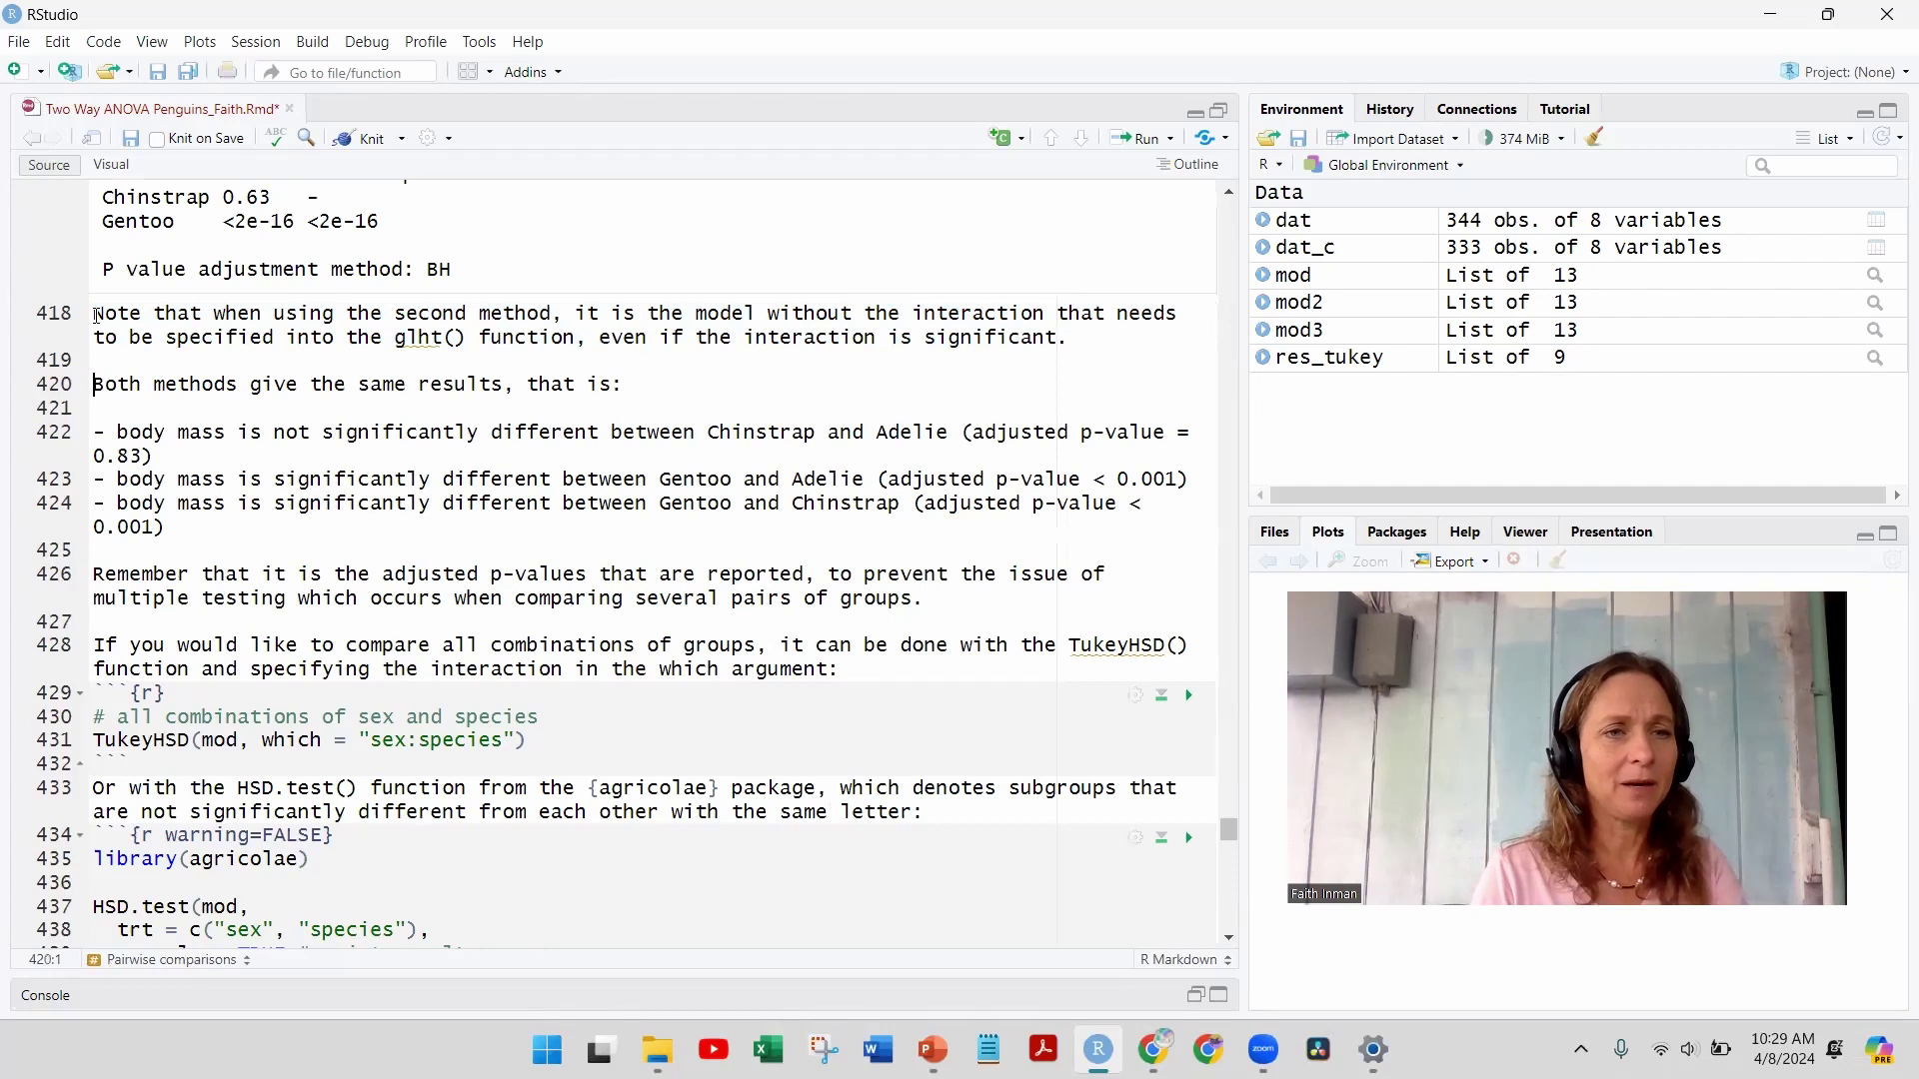
Step: Review the sentence on both methods' results, then highlight the bullet comparing Chinstrap and Adelie body mass and deselect it
key("shift+Down")
key("Down")
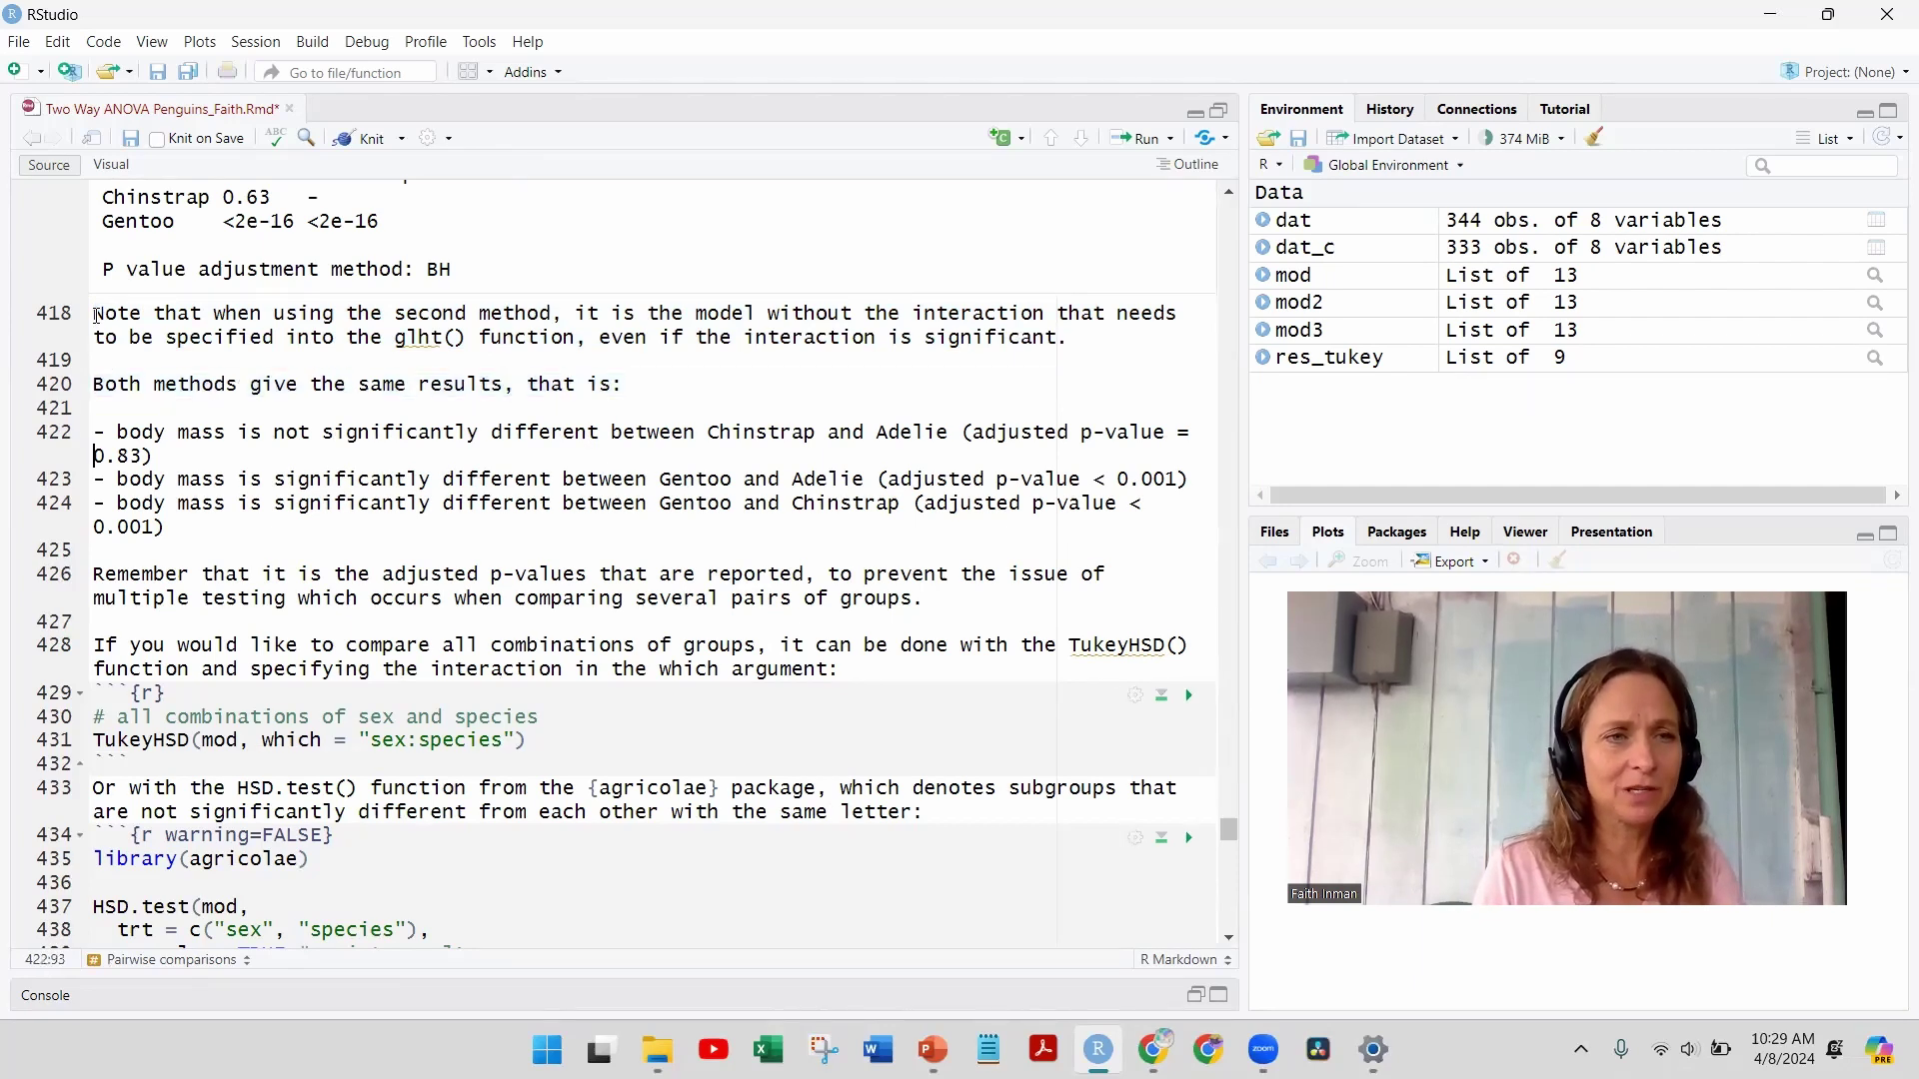
key("shift+Right")
key("shift+Right")
key("shift+Right")
key("shift+Right")
key("shift+Right")
key("shift+Right")
key("shift+Right")
key("shift+Right")
key("shift+Right")
key("shift+Right")
key("shift+Right")
key("shift+Right")
key("shift+Right")
key("shift+Right")
key("shift+Right")
key("shift+Right")
key("shift+Right")
key("shift+Right")
key("shift+Right")
key("shift+Right")
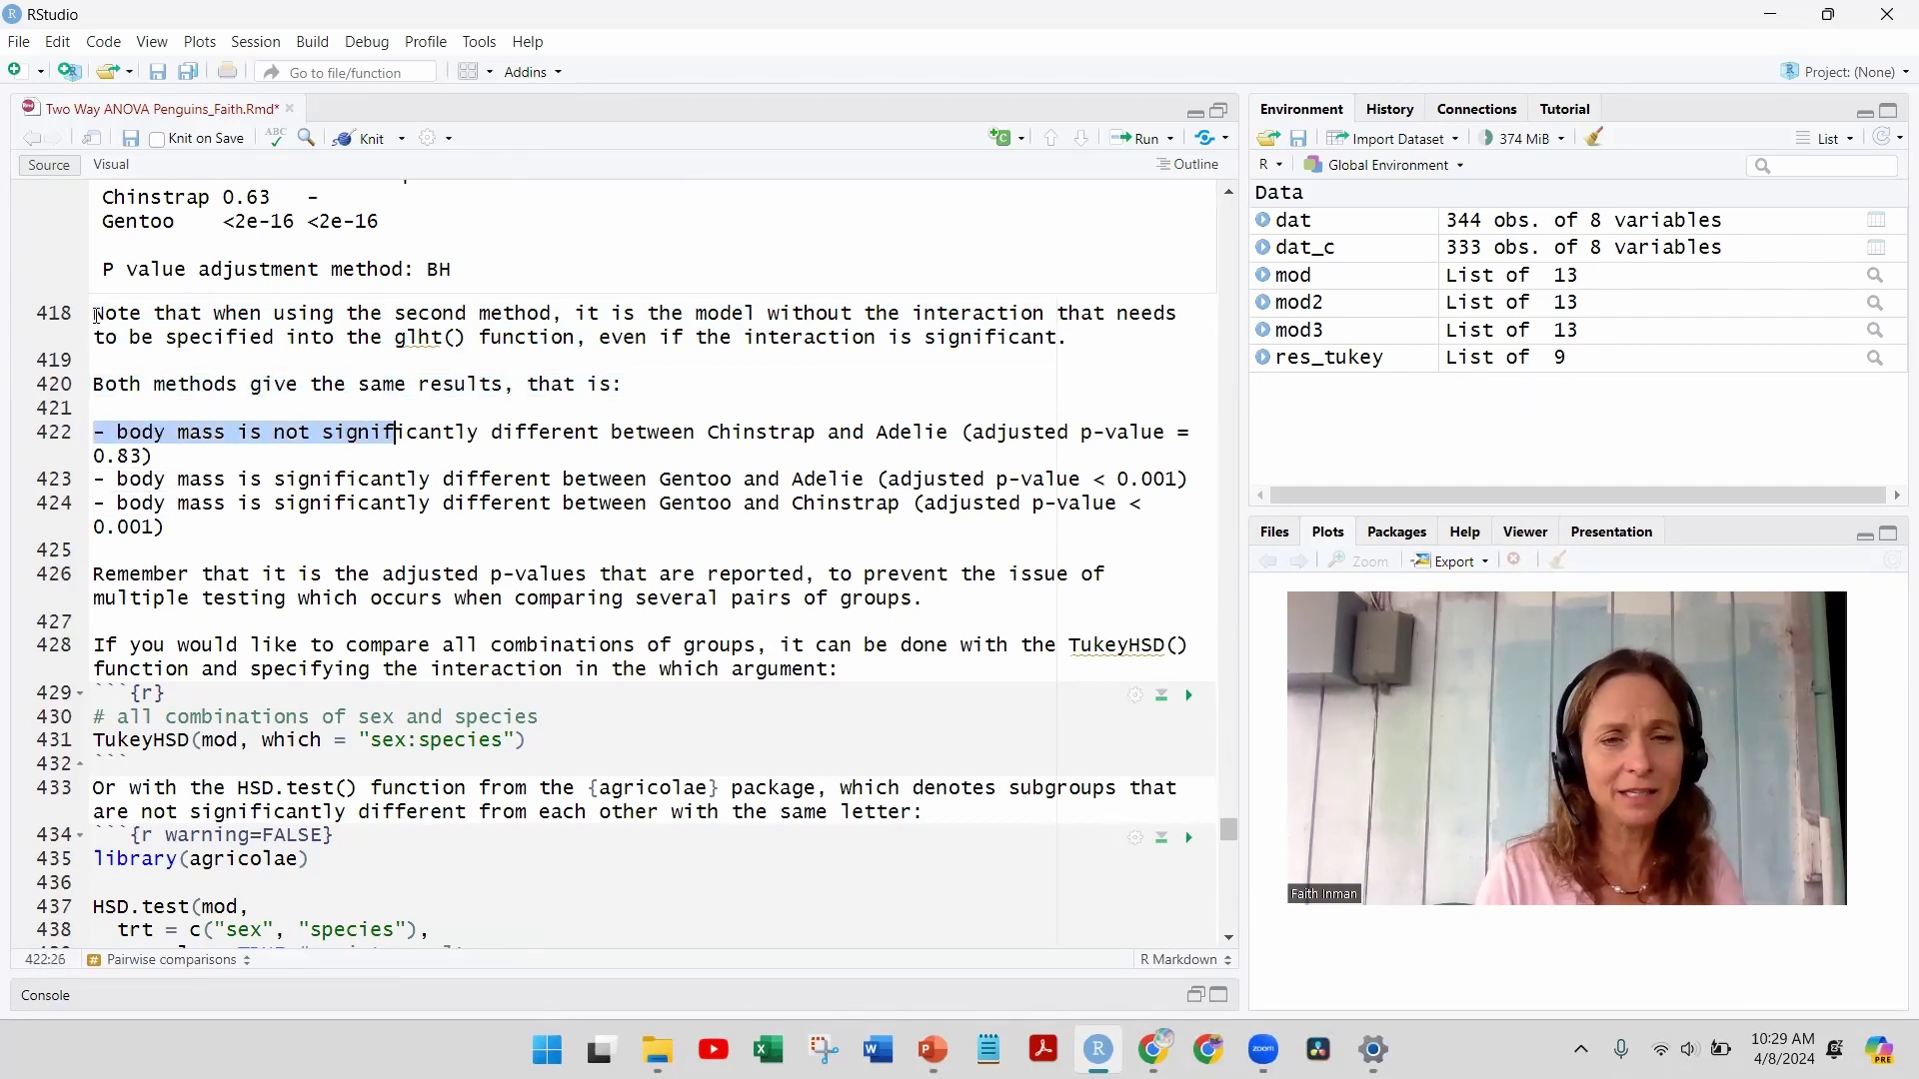
key("shift+Right")
key("shift+Right")
key("shift+Right")
key("shift+Right")
key("shift+Right")
key("shift+Right")
key("shift+Right")
key("shift+Right")
key("shift+Right")
key("shift+Right")
key("shift+Right")
key("shift+Right")
key("shift+Right")
key("shift+Right")
key("shift+Right")
key("shift+Right")
key("shift+Right")
key("shift+Right")
key("shift+Right")
key("shift+Right")
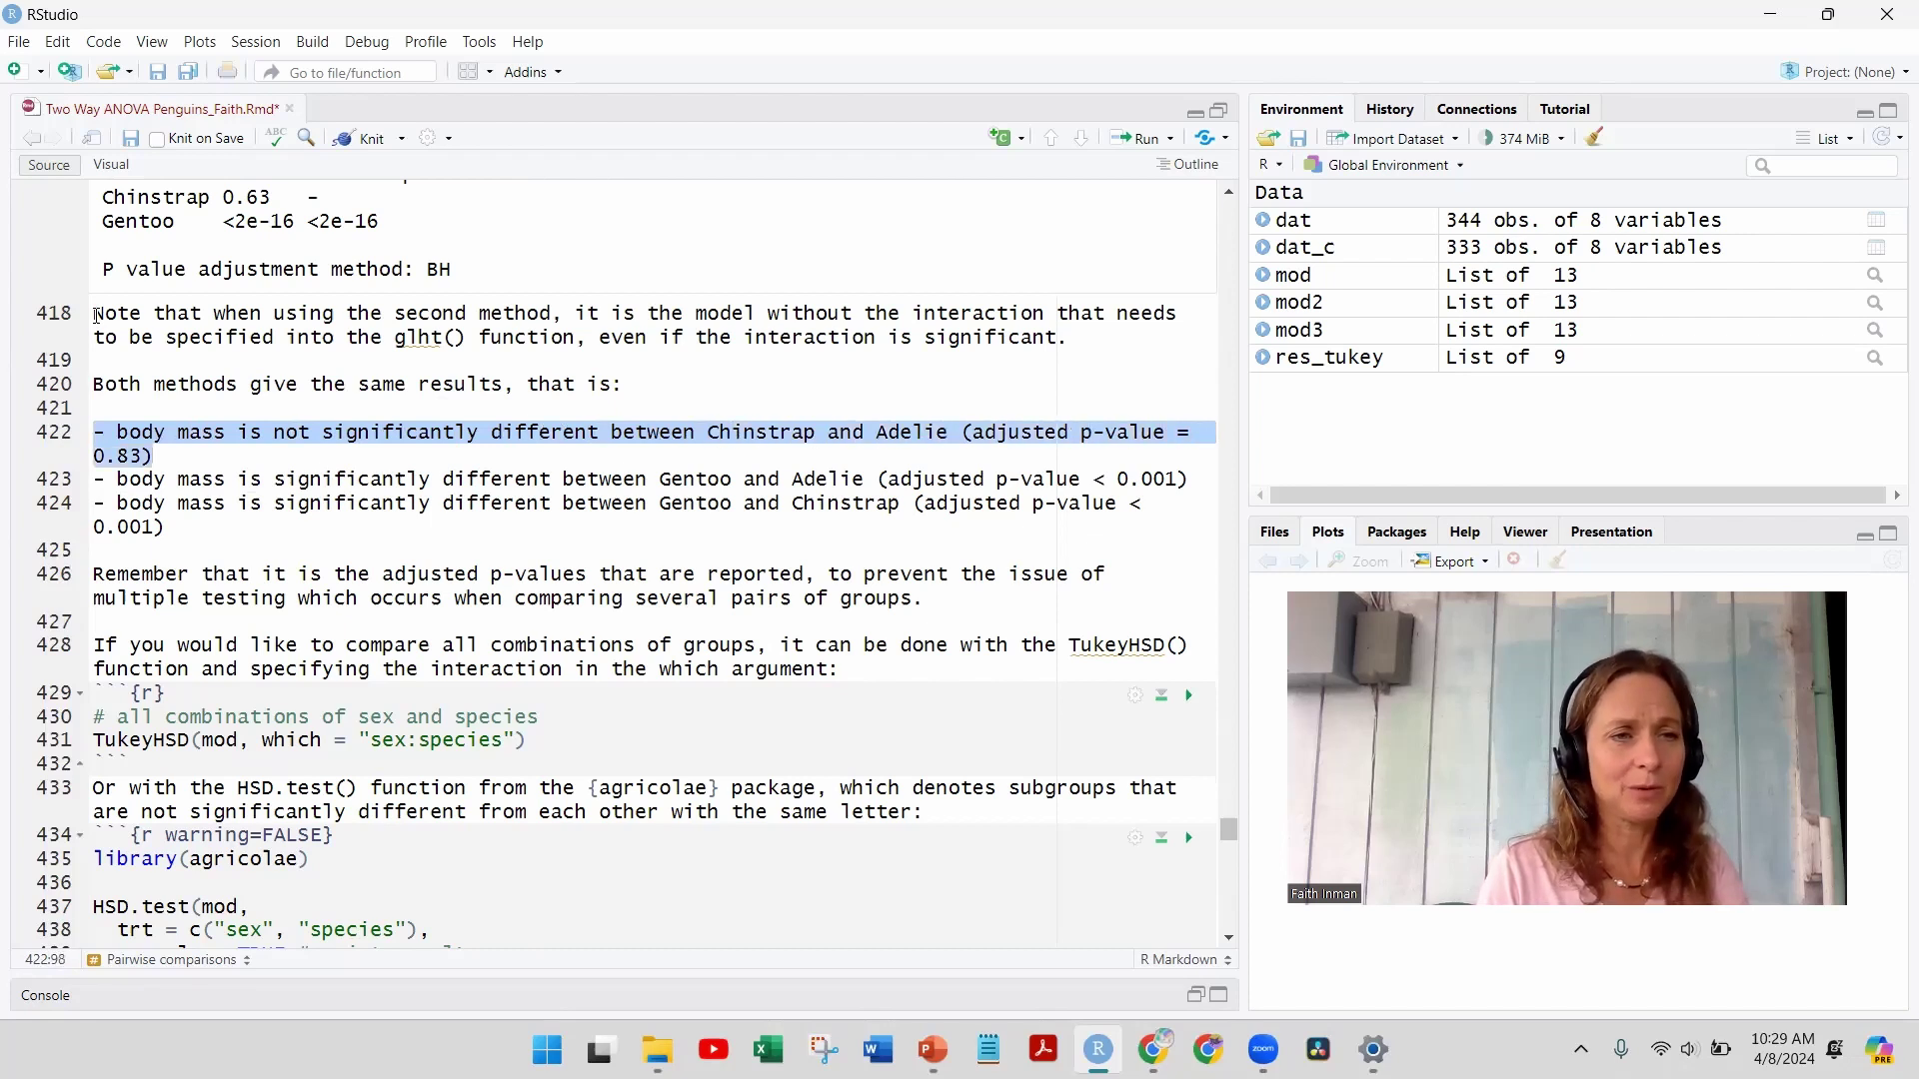
key("Right")
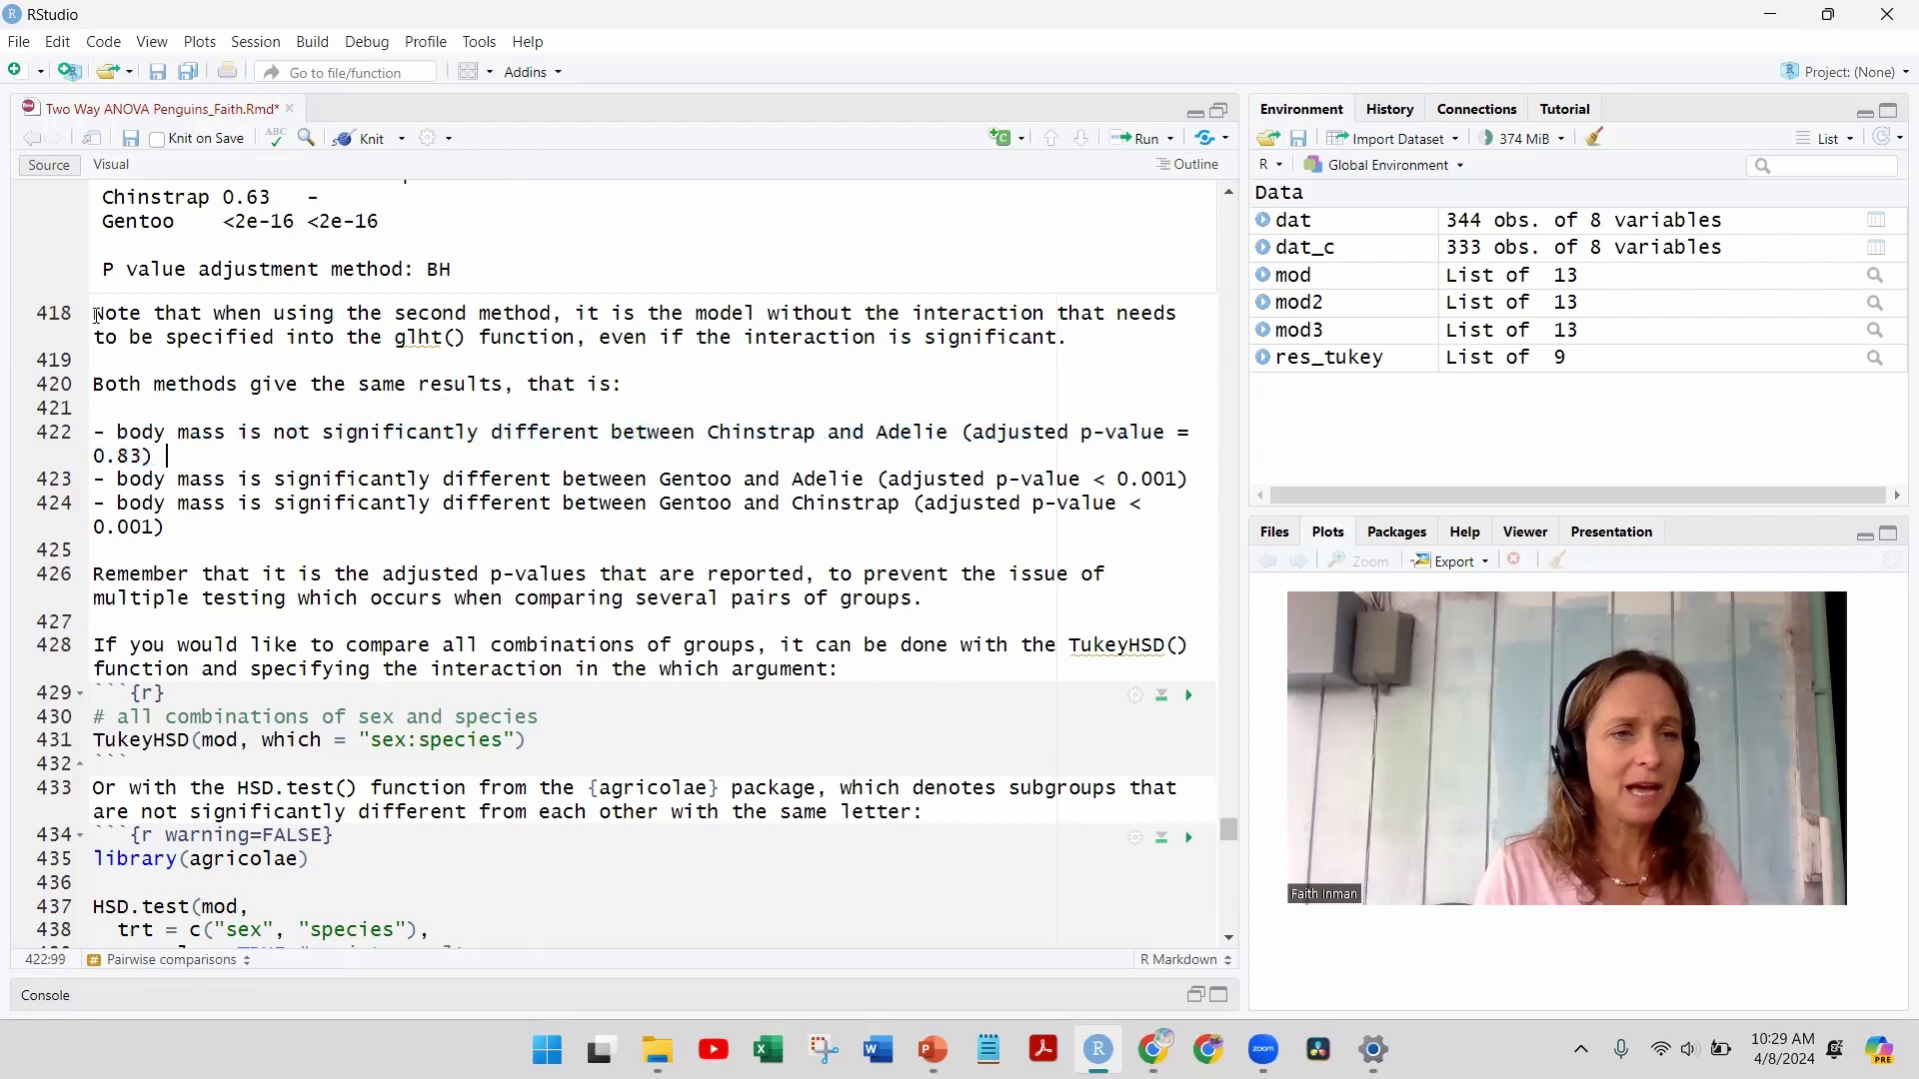
Step: Highlight the whole bullet stating the body mass comparison between Gentoo and Adelie, including its adjusted p-value
key("Down")
key("Home")
key("shift+Right")
key("shift+Right")
key("shift+Right")
key("shift+Right")
key("shift+Right")
key("shift+Right")
key("shift+Right")
key("shift+Right")
key("shift+Right")
key("shift+Right")
key("shift+Right")
key("shift+Right")
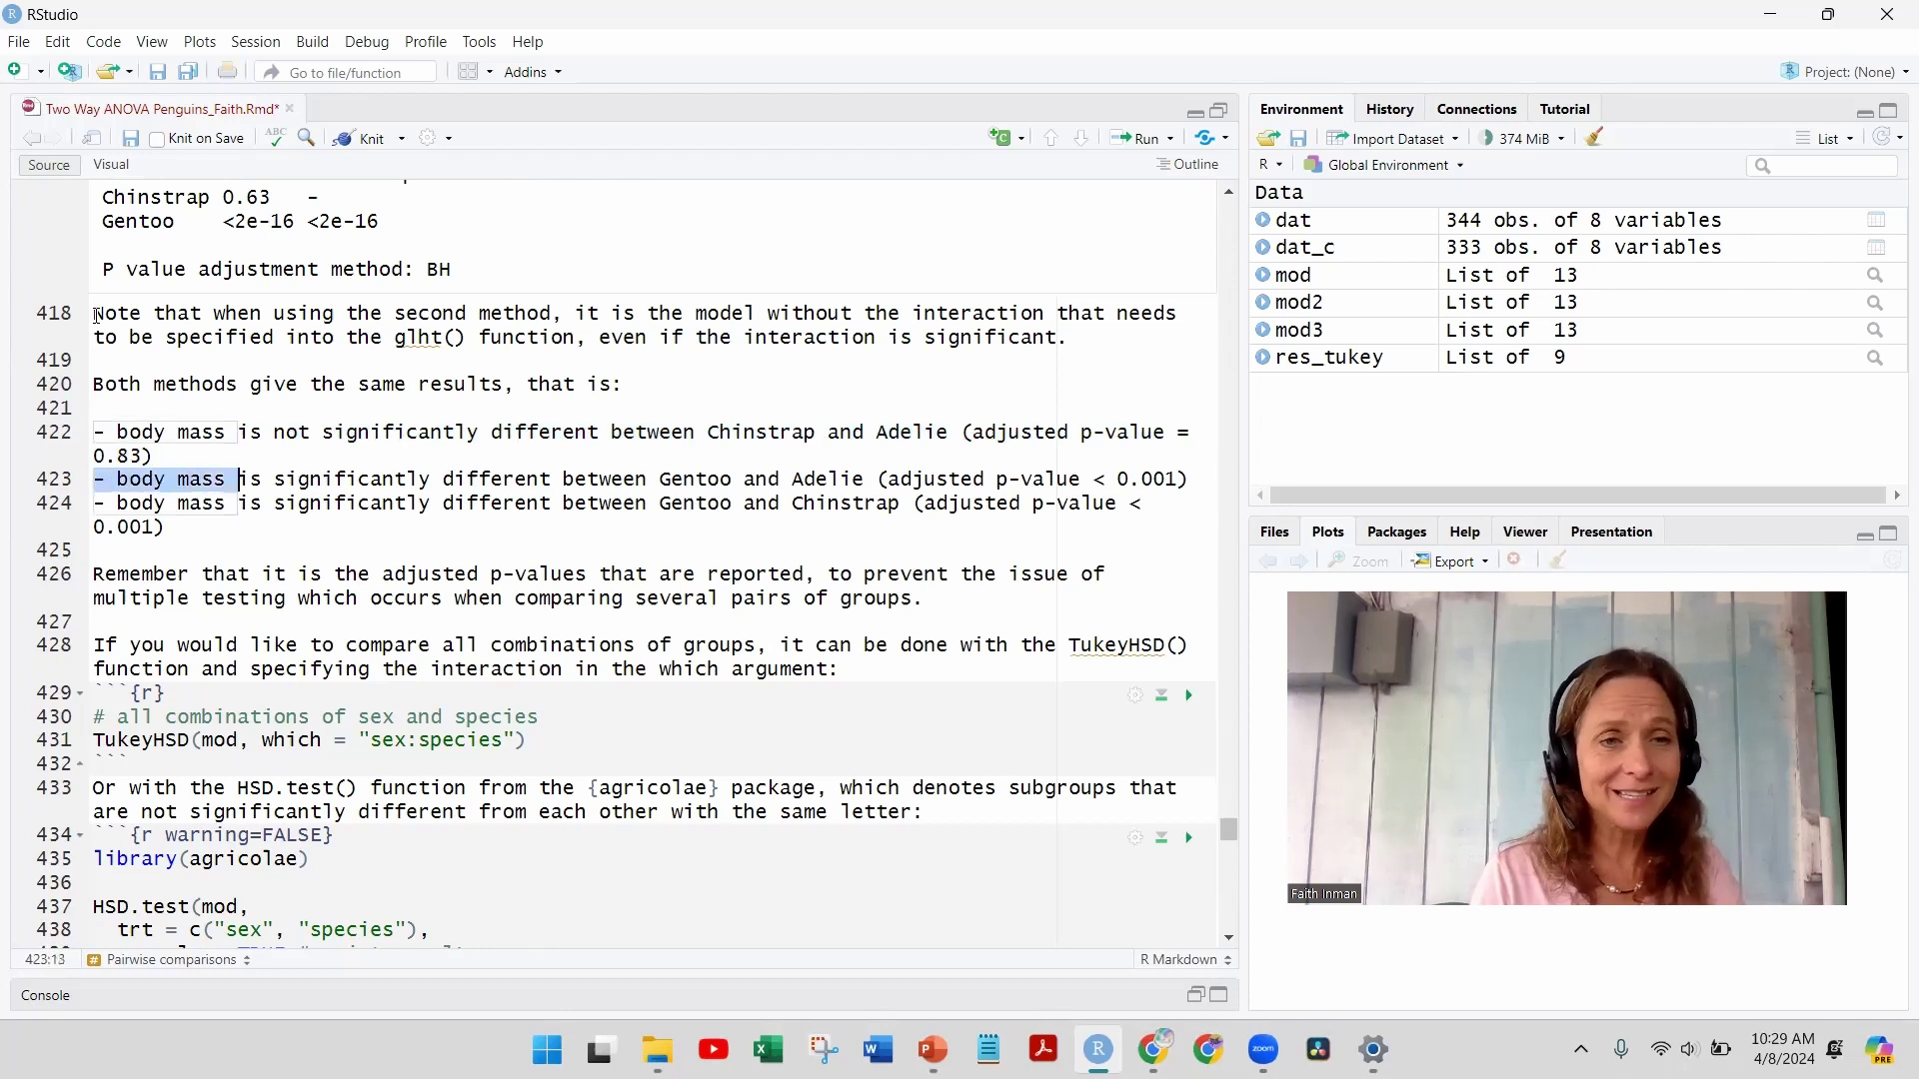
key("shift+Right")
key("shift+Right")
key("shift+Right")
key("shift+Right")
key("shift+Right")
key("shift+Right")
key("shift+Right")
key("shift+Right")
key("shift+Right")
key("shift+Right")
key("shift+Right")
key("shift+Right")
key("shift+Right")
key("shift+Right")
key("shift+Right")
key("shift+Right")
key("shift+Right")
key("shift+Right")
key("shift+Right")
key("shift+Right")
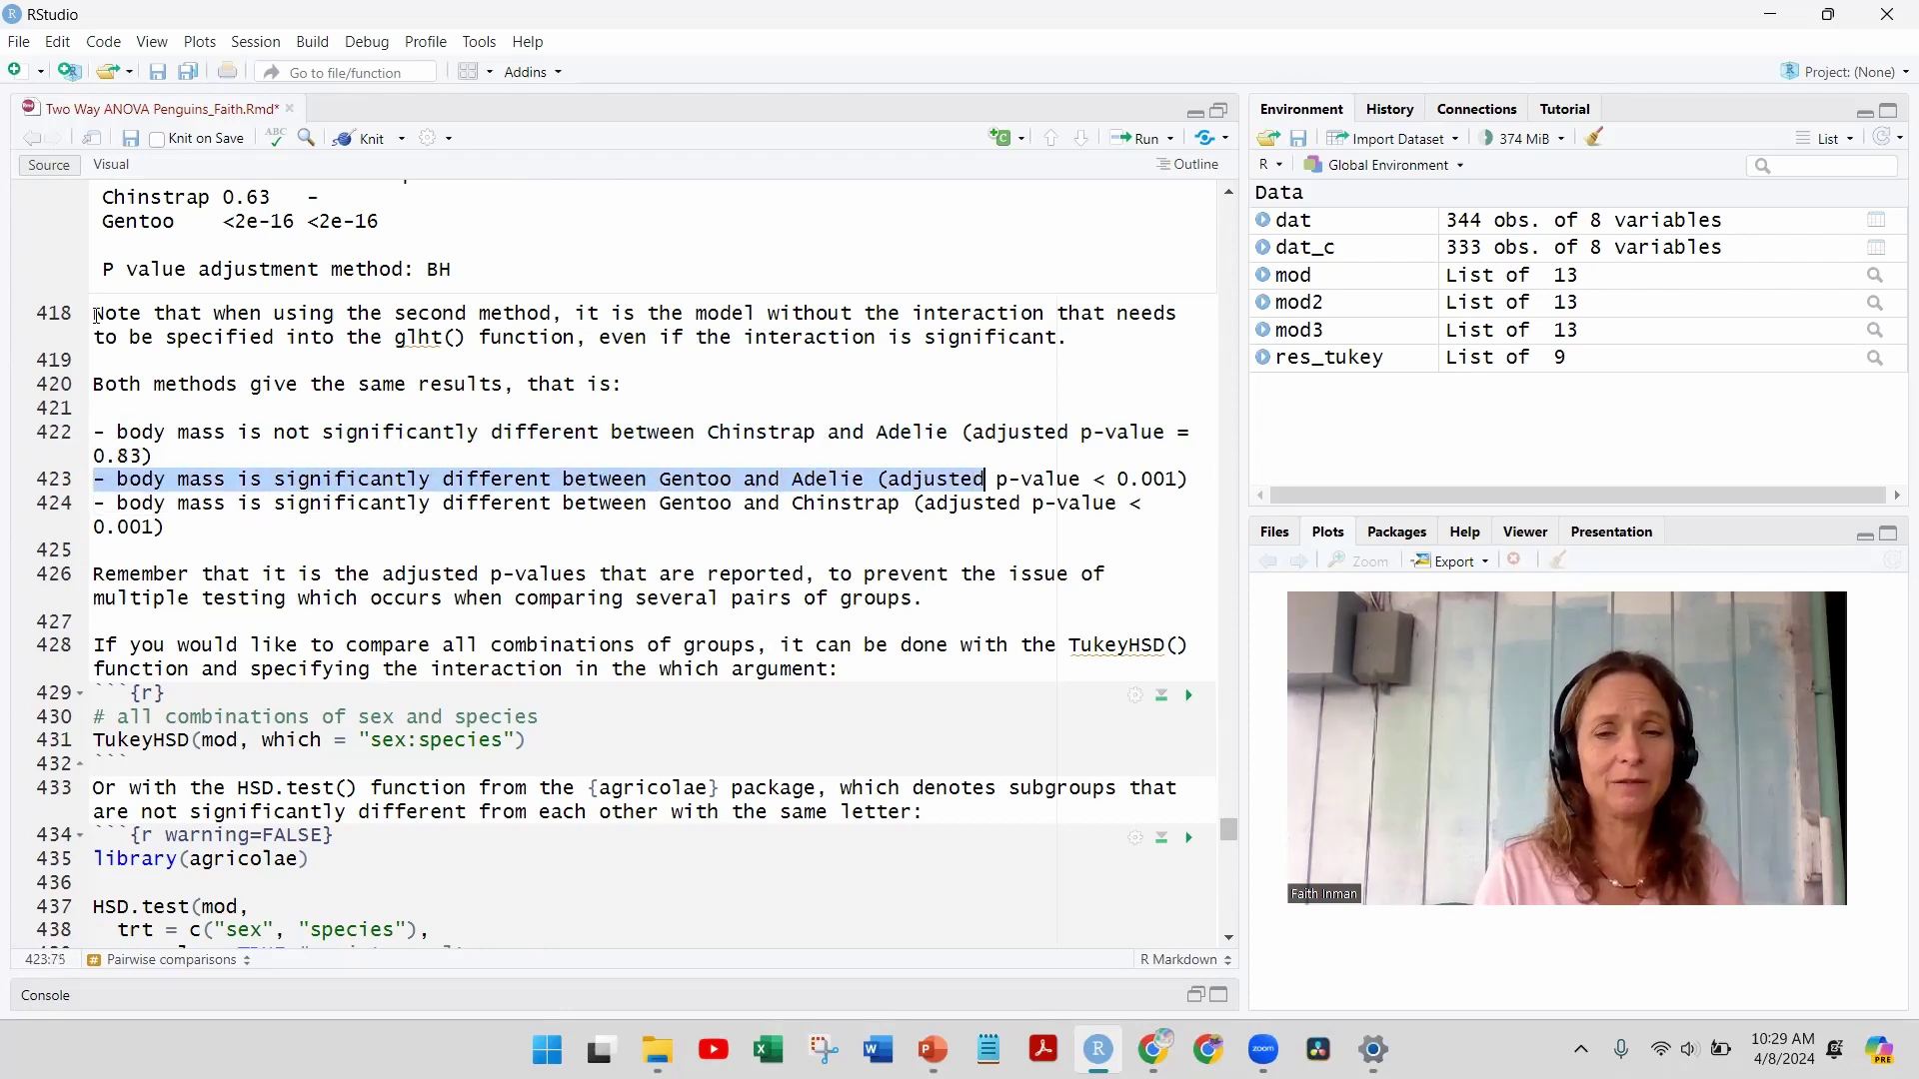
key("shift+Right")
key("shift+Right")
key("shift+Right")
key("shift+Right")
key("shift+Right")
key("shift+Right")
key("shift+Right")
key("shift+Right")
key("shift+Right")
key("shift+Right")
key("shift+Right")
key("shift+Right")
key("shift+Right")
key("shift+Right")
key("shift+Right")
key("shift+Right")
key("shift+Right")
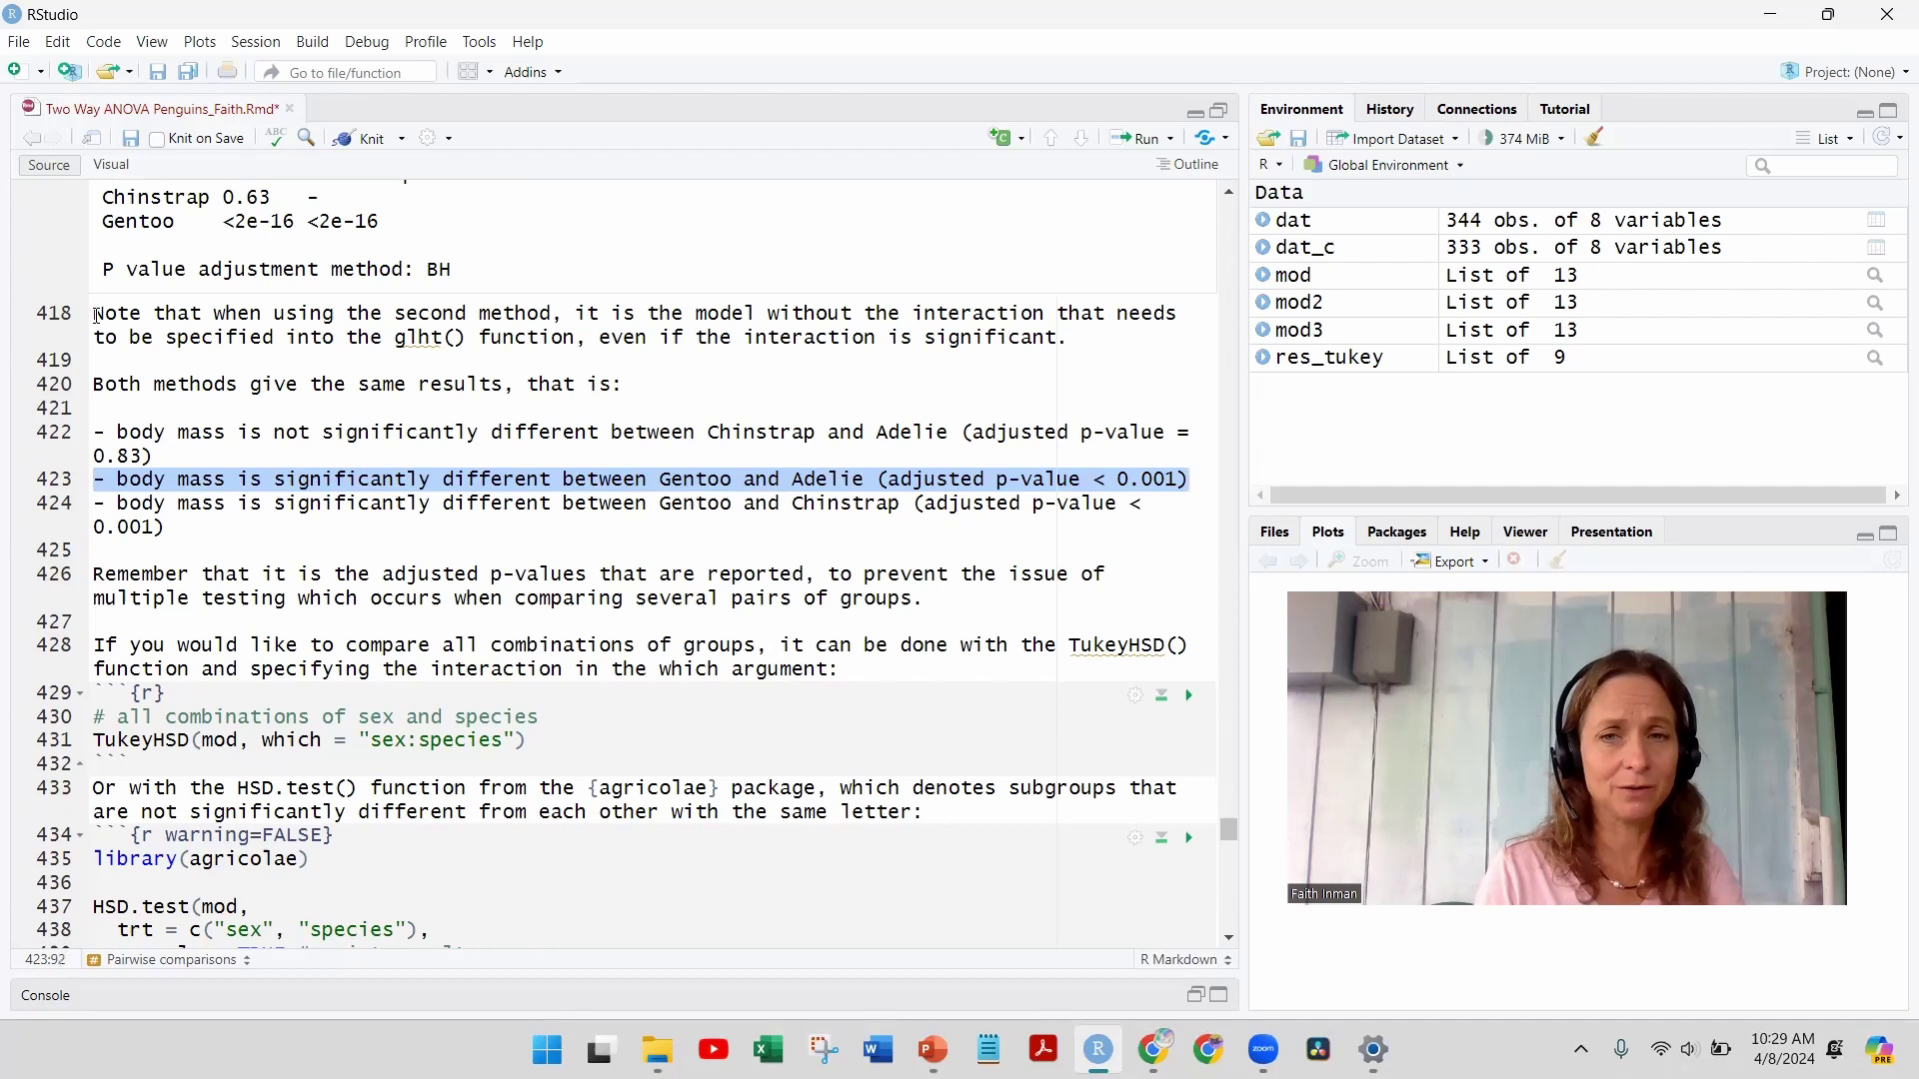
Step: Highlight the whole bullet comparing Gentoo and Chinstrap body mass, including its adjusted p-value, then clear the selection
key("Down")
key("Home")
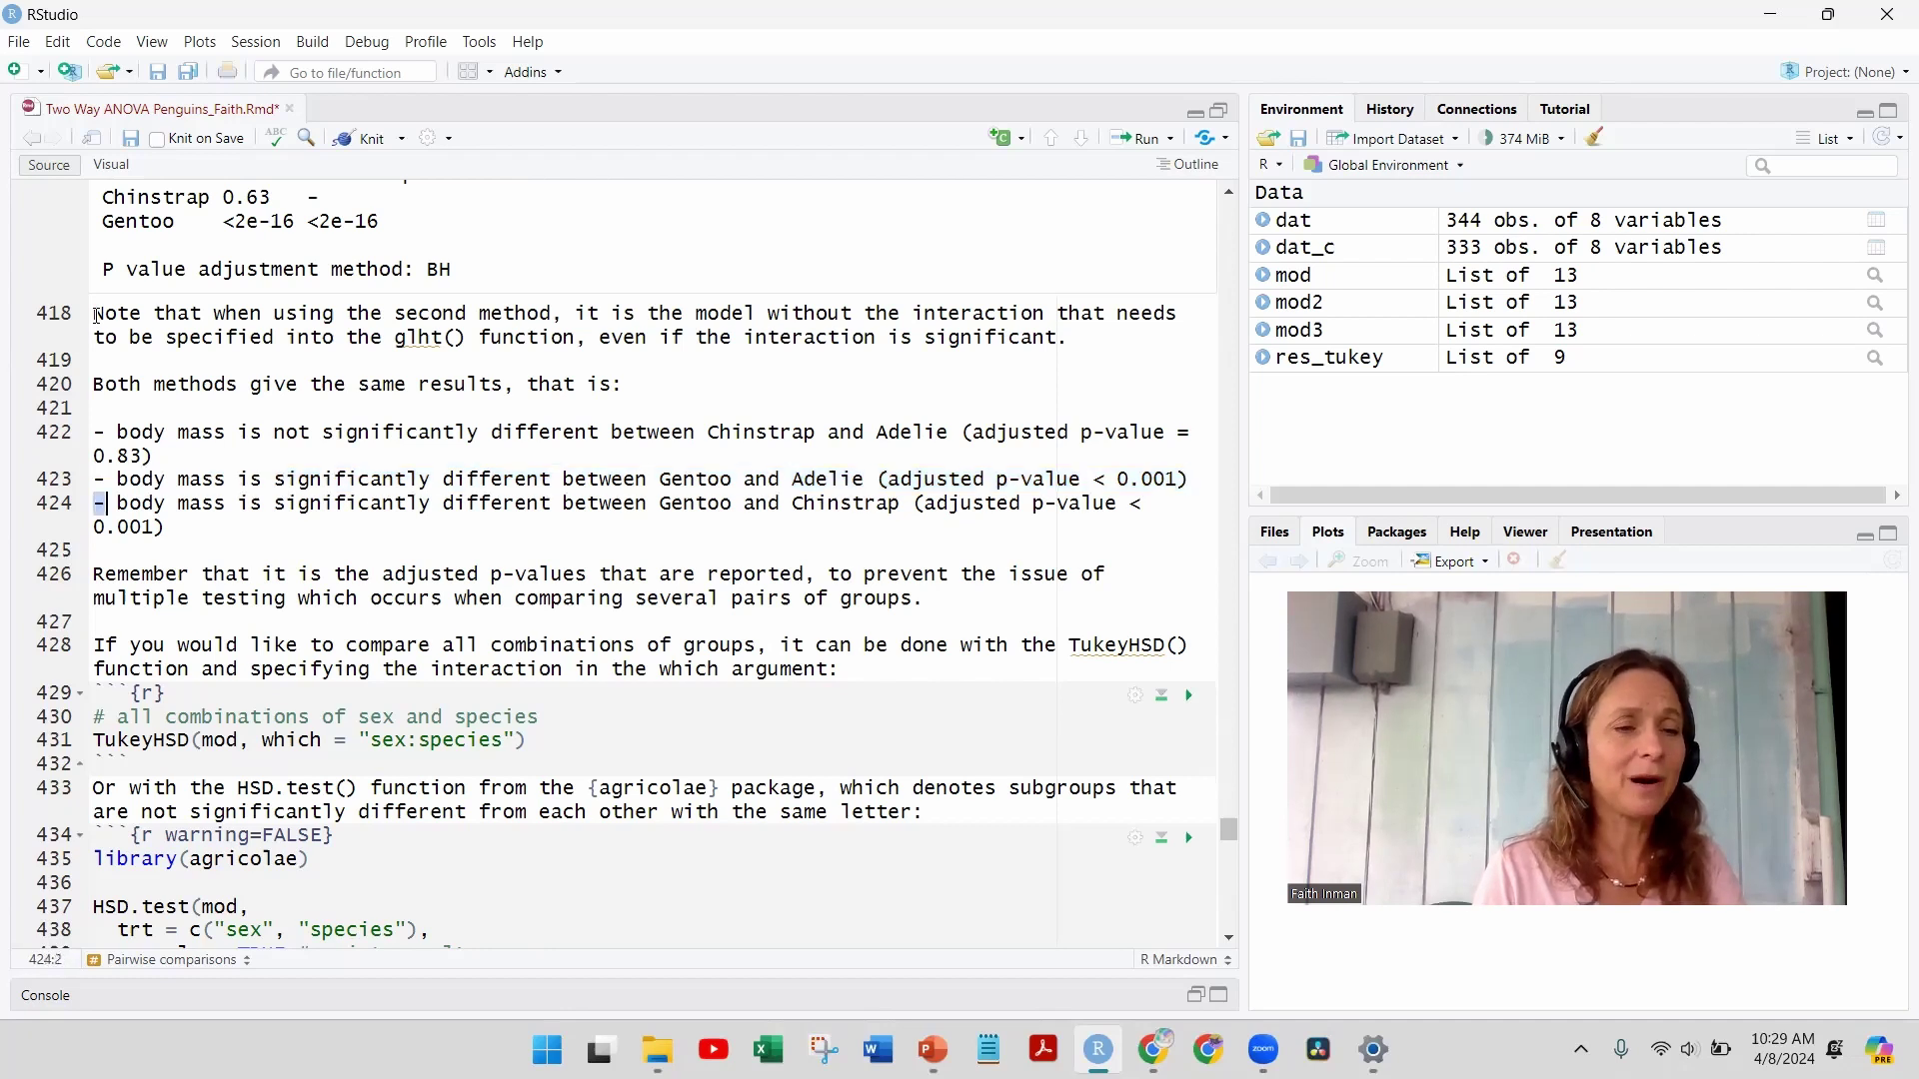
key("shift+Right")
key("shift+Right")
key("shift+Right")
key("shift+Right")
key("shift+Right")
key("shift+Right")
key("shift+Right")
key("shift+Right")
key("shift+Right")
key("shift+Right")
key("shift+Right")
key("shift+Right")
key("shift+Right")
key("shift+Right")
key("shift+Right")
key("shift+Right")
key("shift+Right")
key("shift+Right")
key("shift+Right")
key("shift+Right")
key("shift+Right")
key("shift+Right")
key("shift+Right")
key("shift+Right")
key("shift+Right")
key("shift+Right")
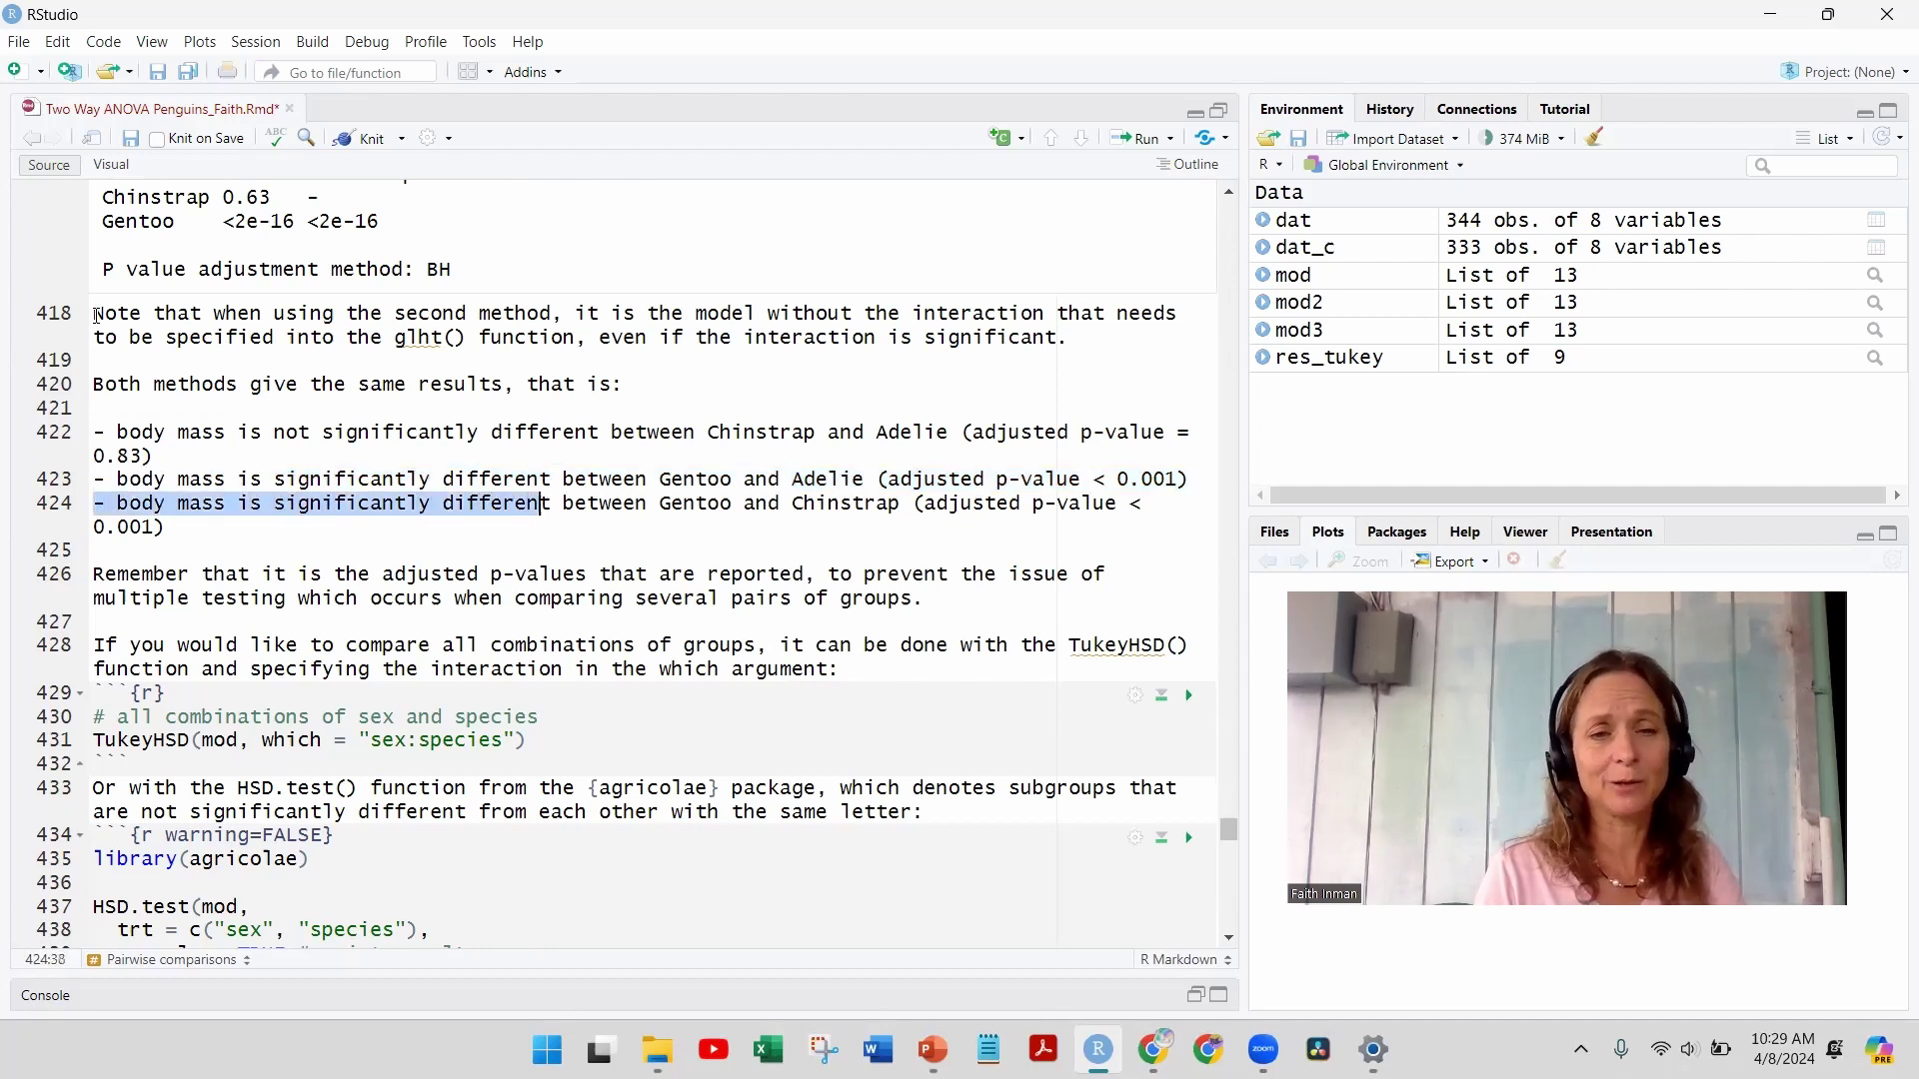
key("shift+Right")
key("shift+Right")
key("shift+Right")
key("shift+Right")
key("shift+Right")
key("shift+Right")
key("shift+Right")
key("shift+Right")
key("shift+Right")
key("shift+Right")
key("shift+Right")
key("shift+Right")
key("shift+Right")
key("shift+Right")
key("shift+Right")
key("shift+Right")
key("shift+Right")
key("shift+Right")
key("shift+Right")
key("shift+Right")
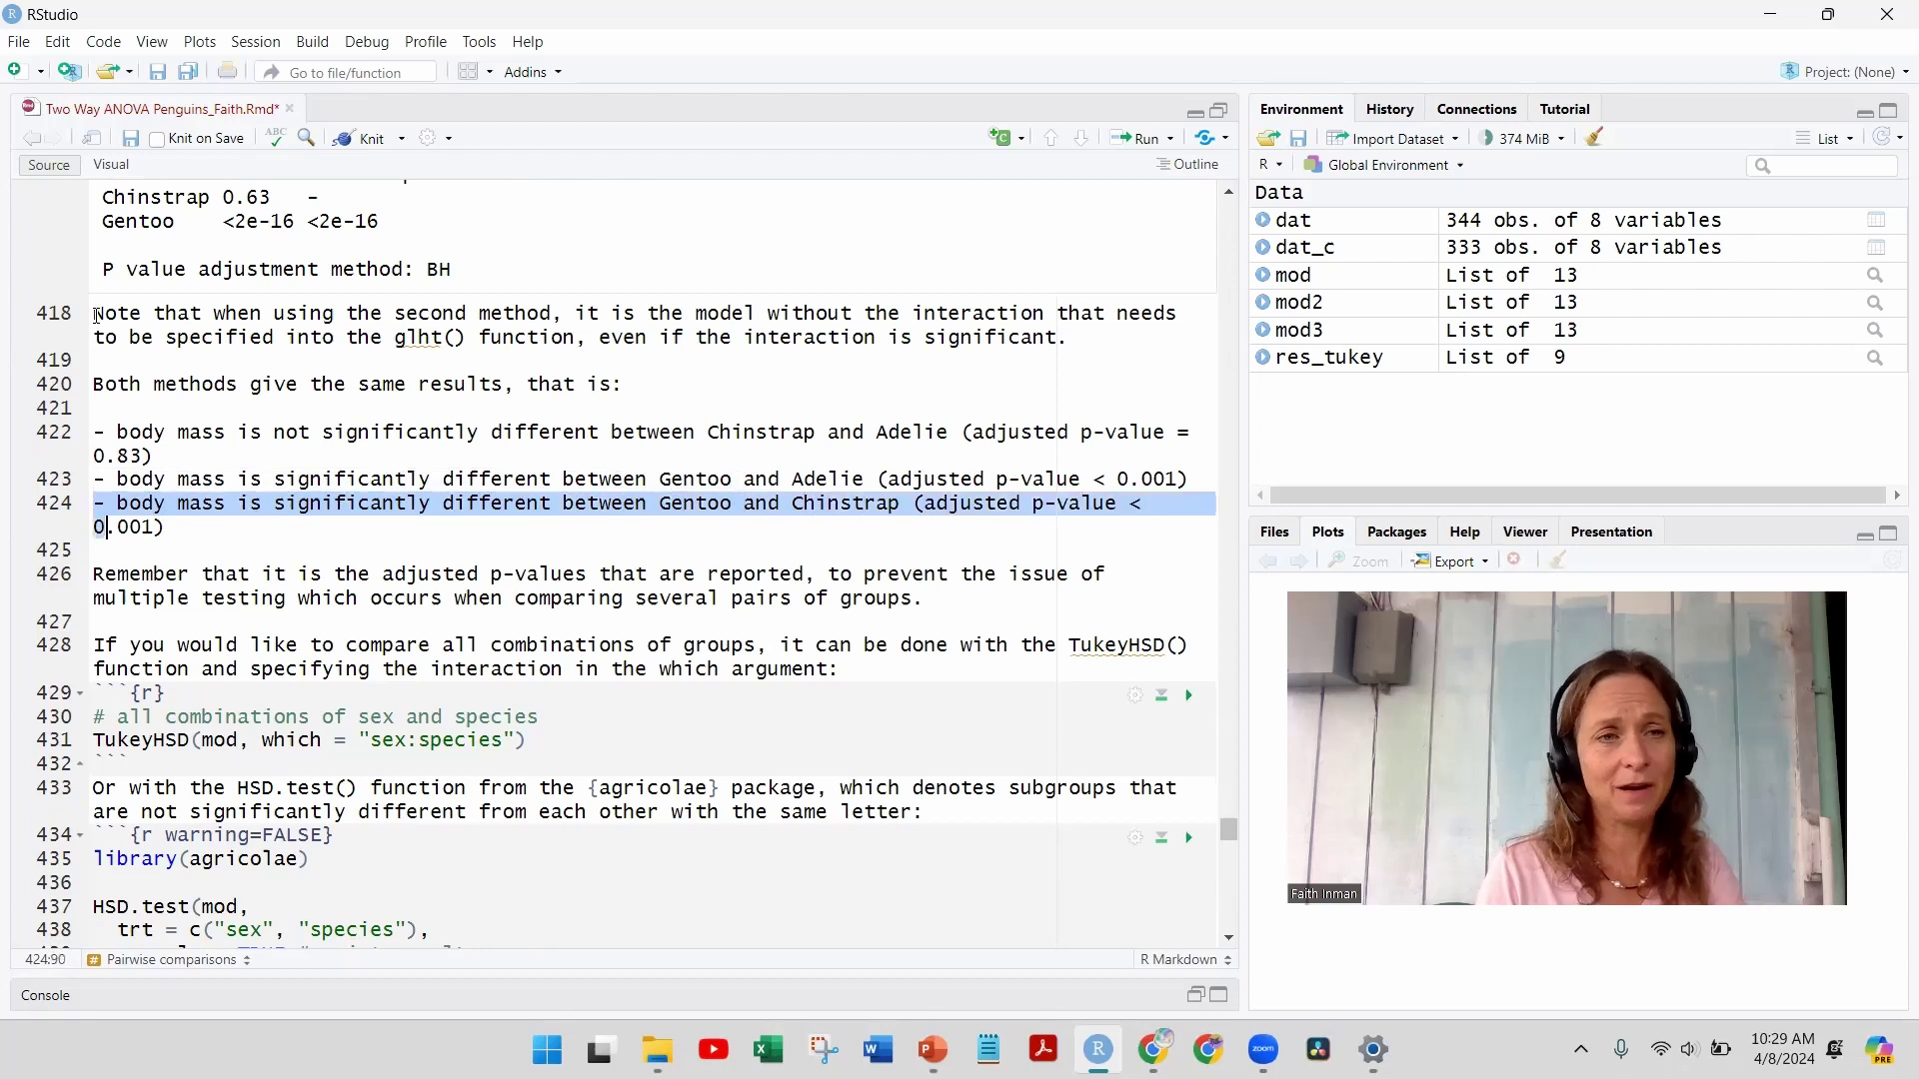
key("shift+Left")
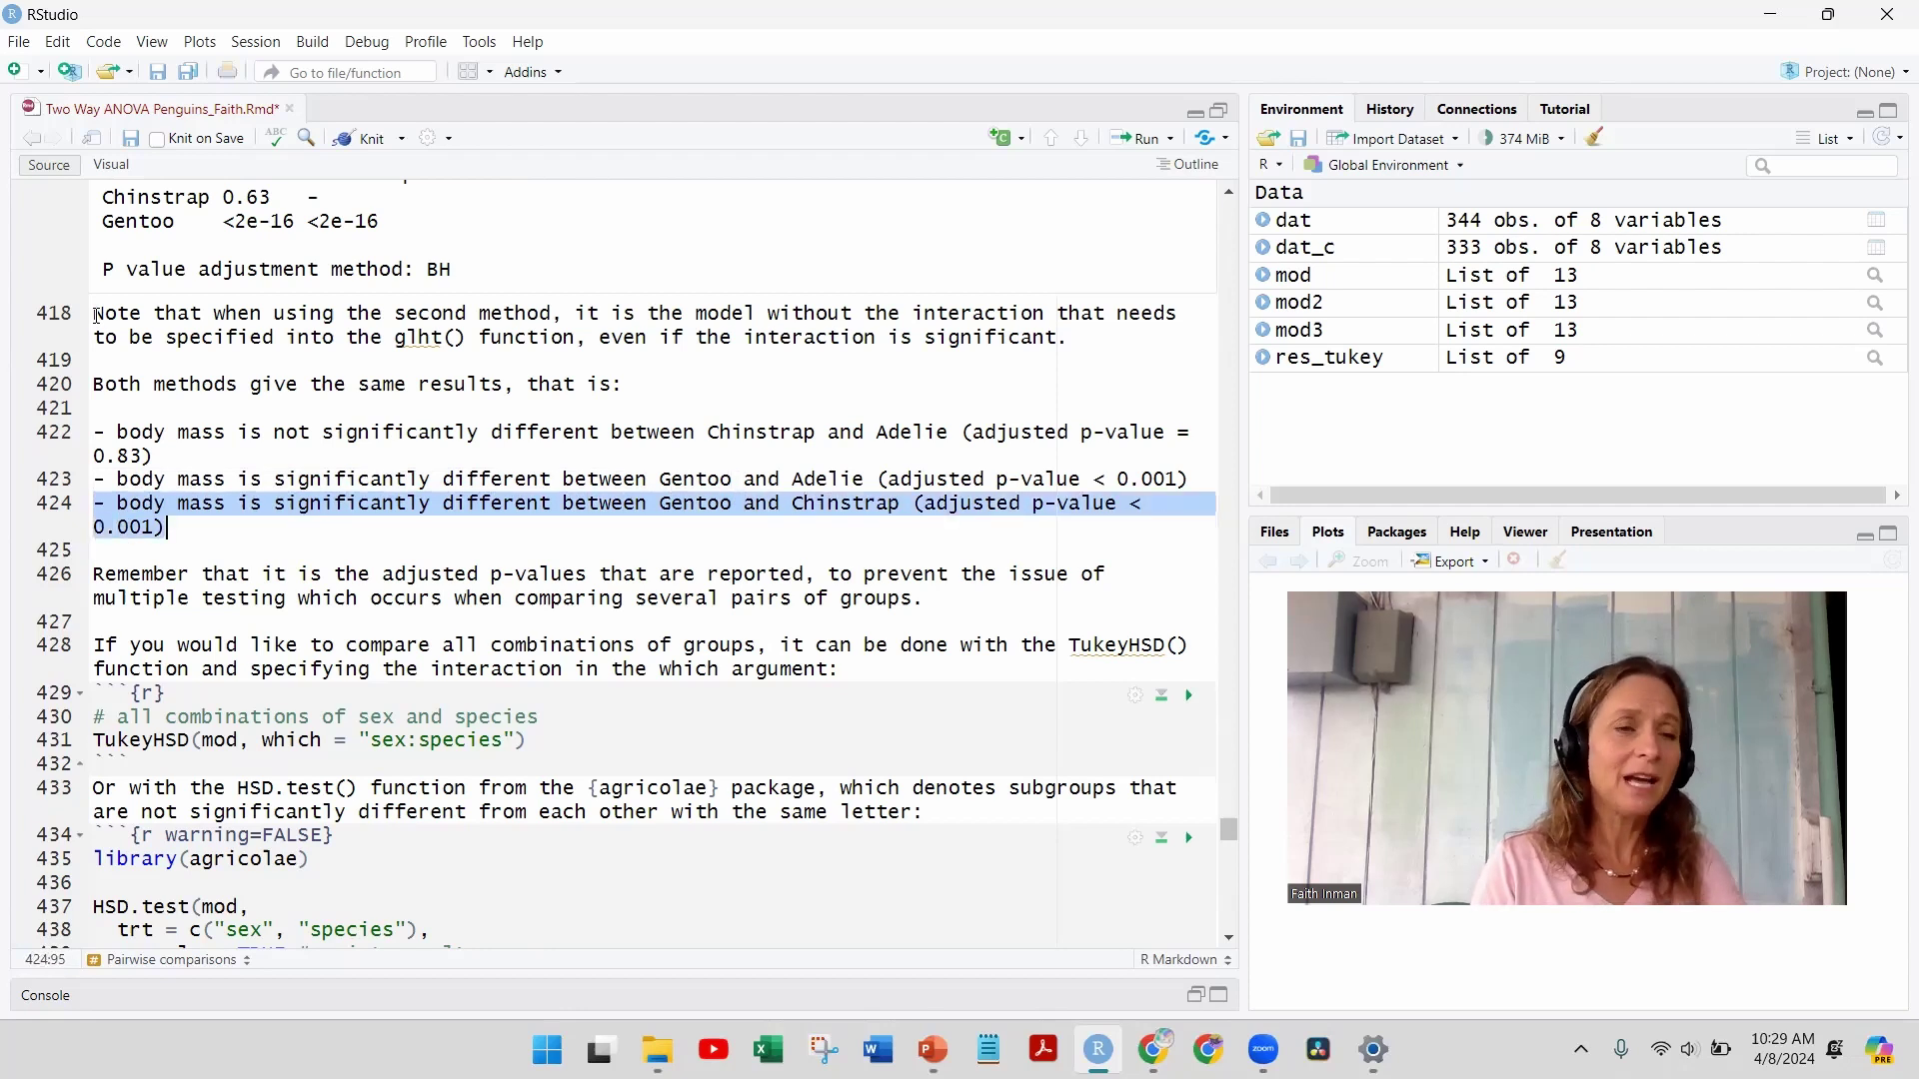
key("Down")
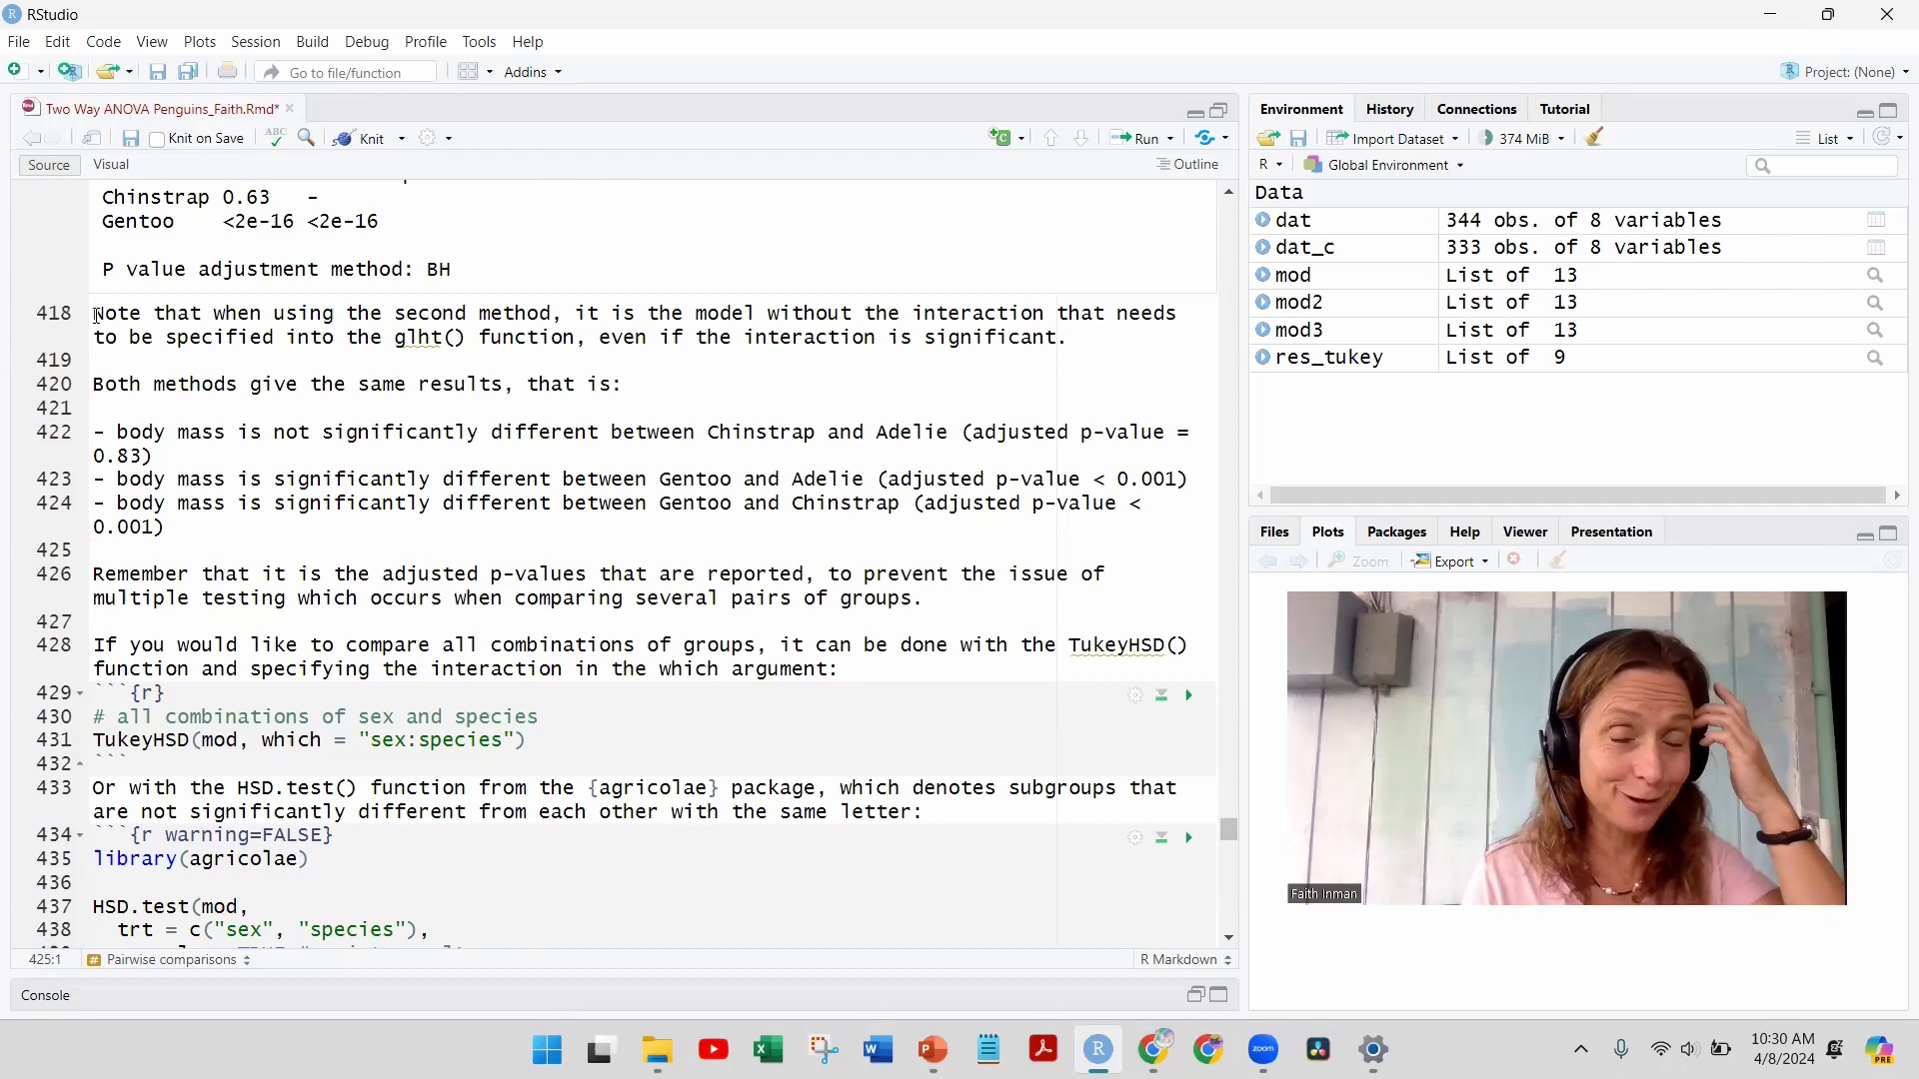
Step: Highlight the reminder about reporting adjusted p-values to prevent the multiple testing issue, then deselect it
key("Down")
key("shift+Right")
key("shift+Right")
key("shift+Right")
key("shift+Right")
key("shift+Right")
key("shift+Right")
key("shift+Right")
key("shift+Right")
key("shift+Right")
key("shift+Right")
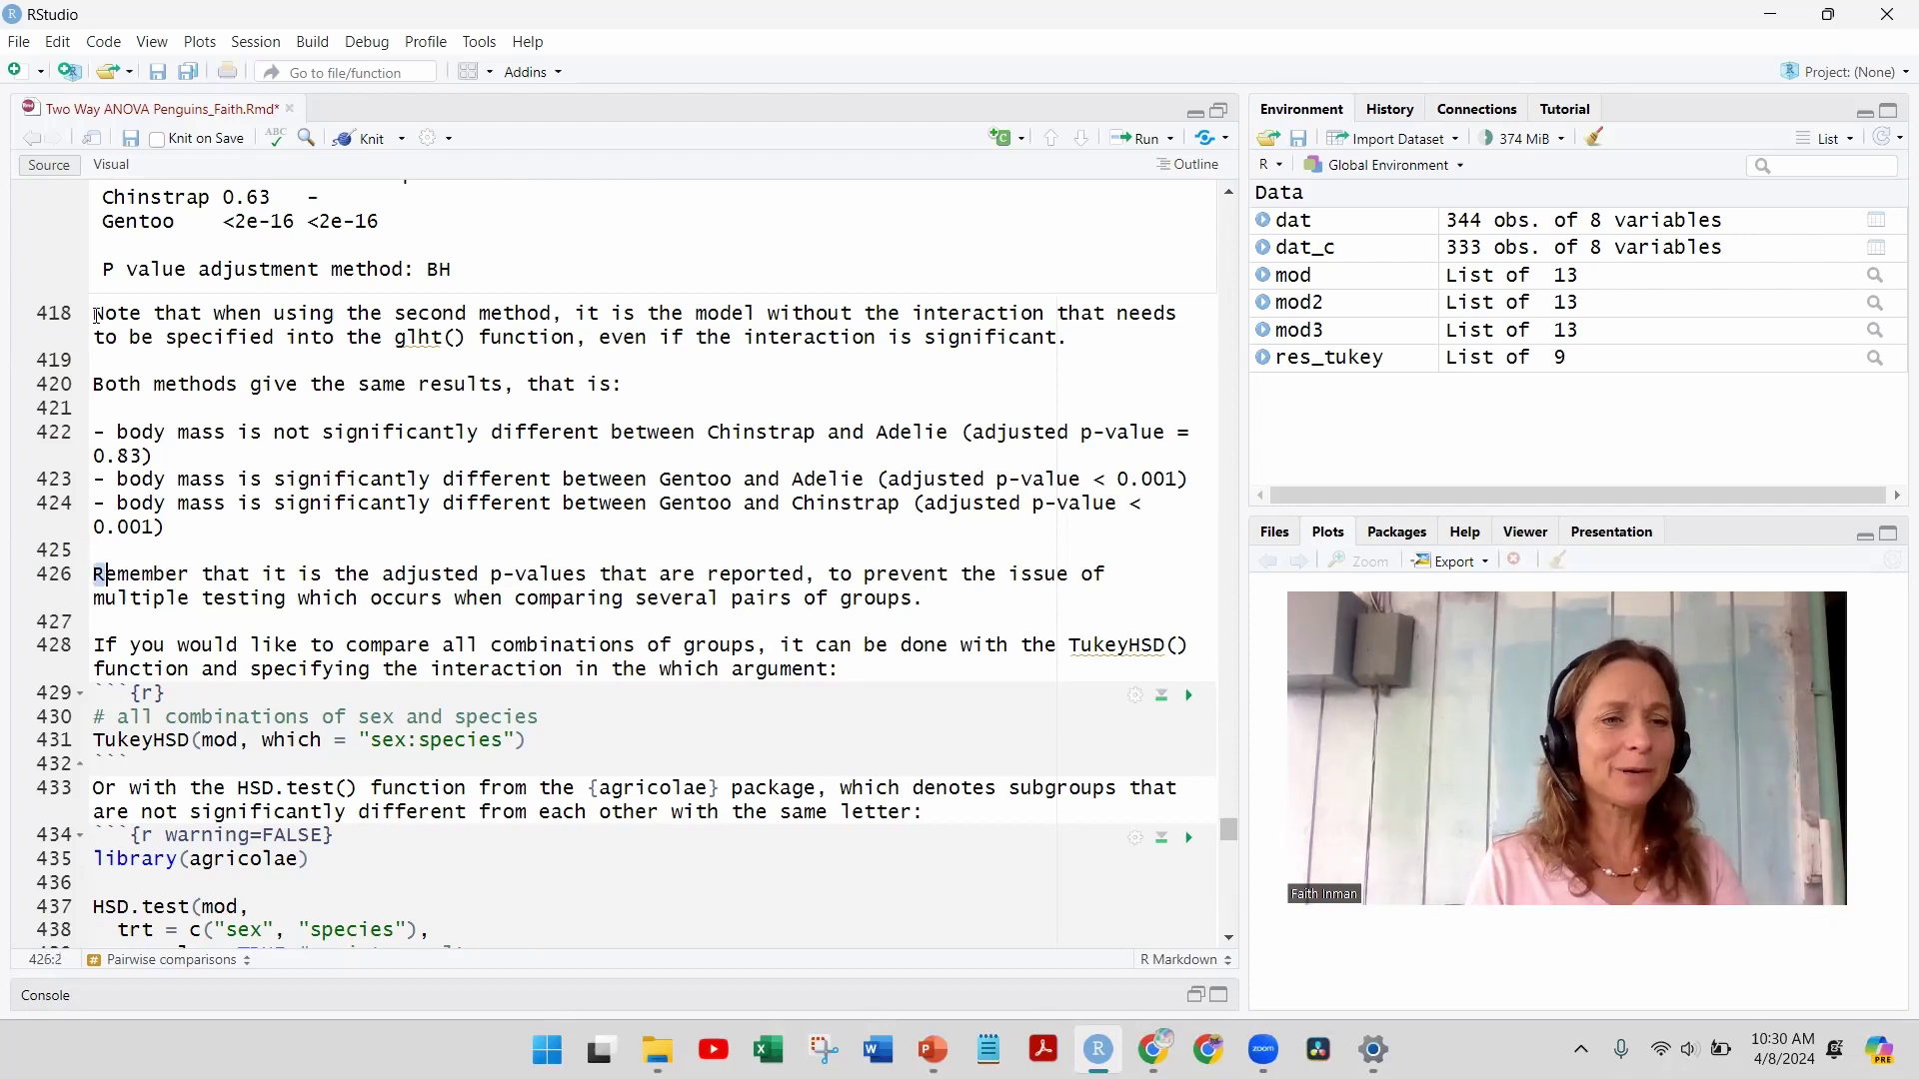
key("shift+Right")
key("shift+Right")
key("shift+Right")
key("shift+Right")
key("shift+Right")
key("shift+Right")
key("shift+Right")
key("shift+Right")
key("shift+Right")
key("shift+Right")
key("shift+Right")
key("shift+Right")
key("shift+Right")
key("shift+Right")
key("shift+Right")
key("shift+Right")
key("shift+Right")
key("shift+Right")
key("shift+Right")
key("shift+Right")
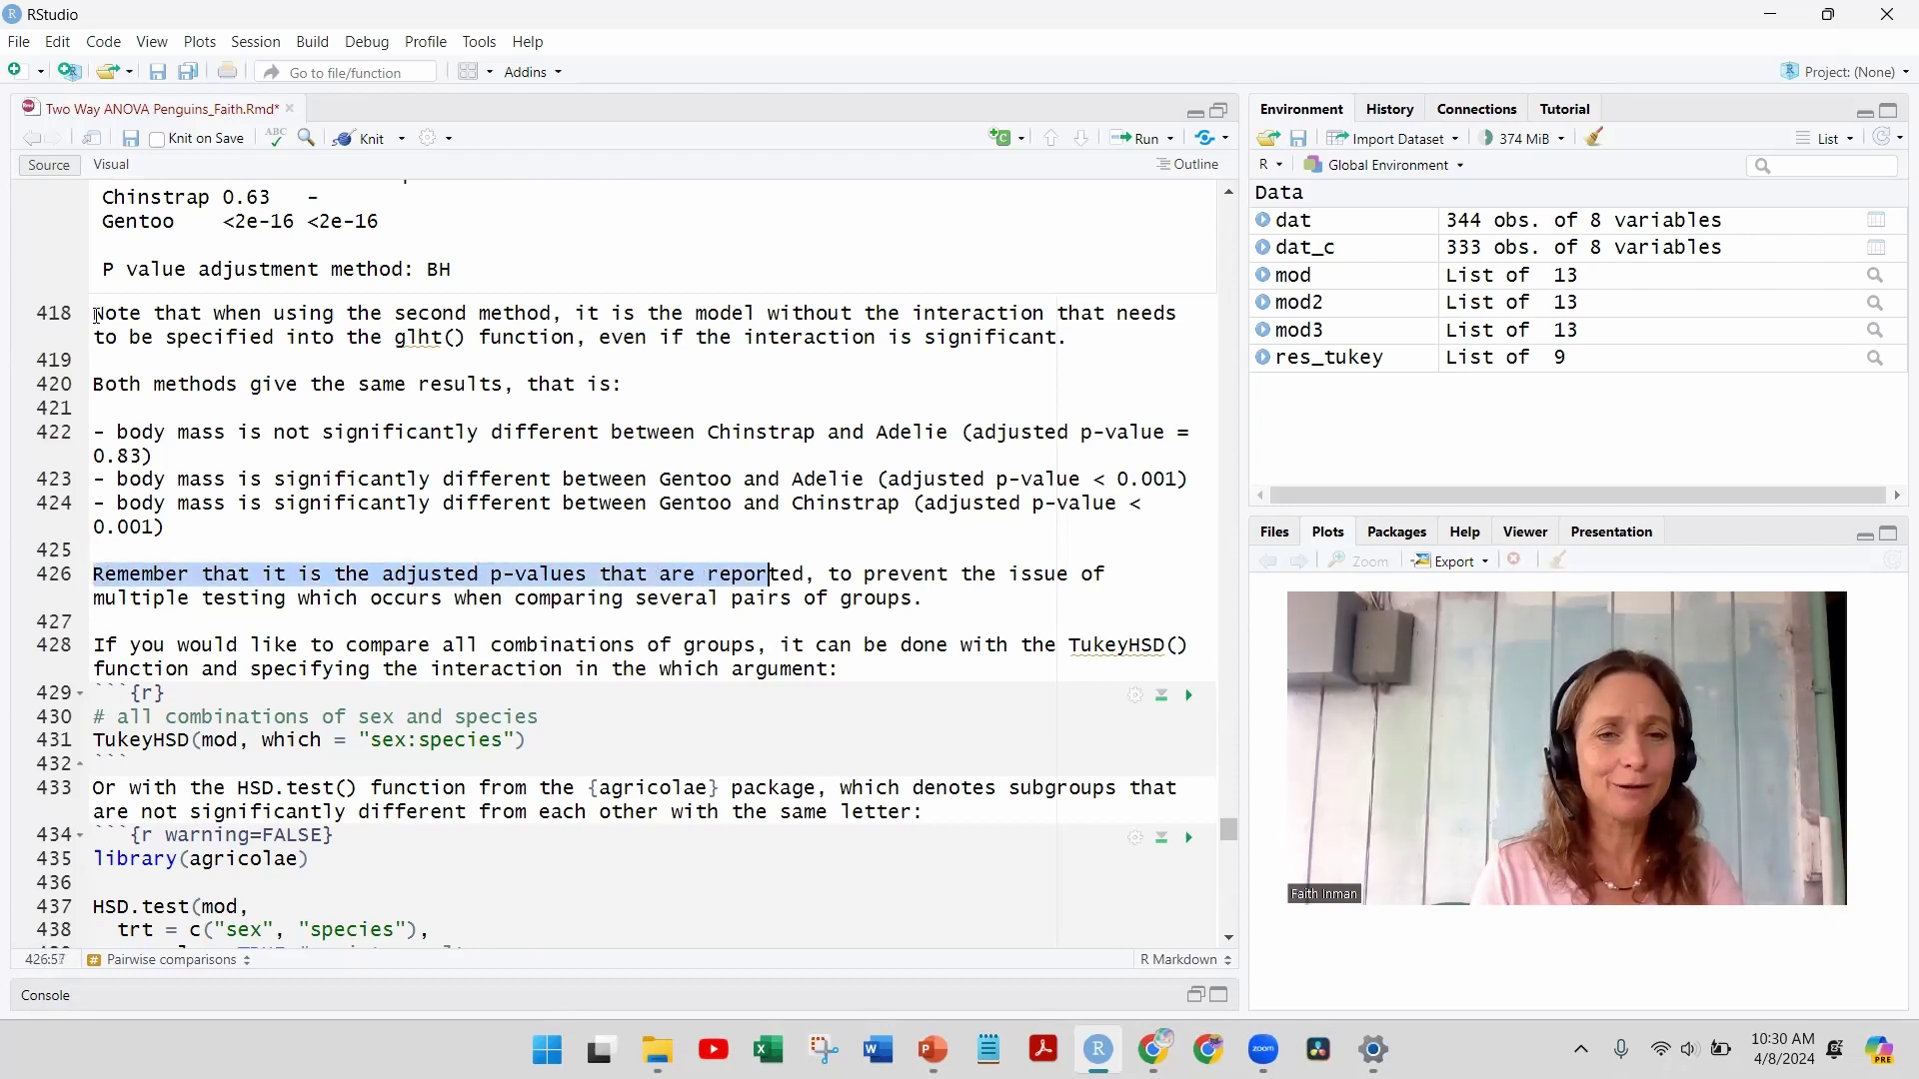
key("shift+Right")
key("shift+Right")
key("shift+Right")
key("shift+Right")
key("shift+Right")
key("shift+Right")
key("shift+Right")
key("shift+Right")
key("shift+Right")
key("shift+Right")
key("shift+Right")
key("shift+Right")
key("shift+Right")
key("shift+Right")
key("shift+Right")
key("shift+Right")
key("shift+Right")
key("shift+Right")
key("shift+Right")
key("shift+Right")
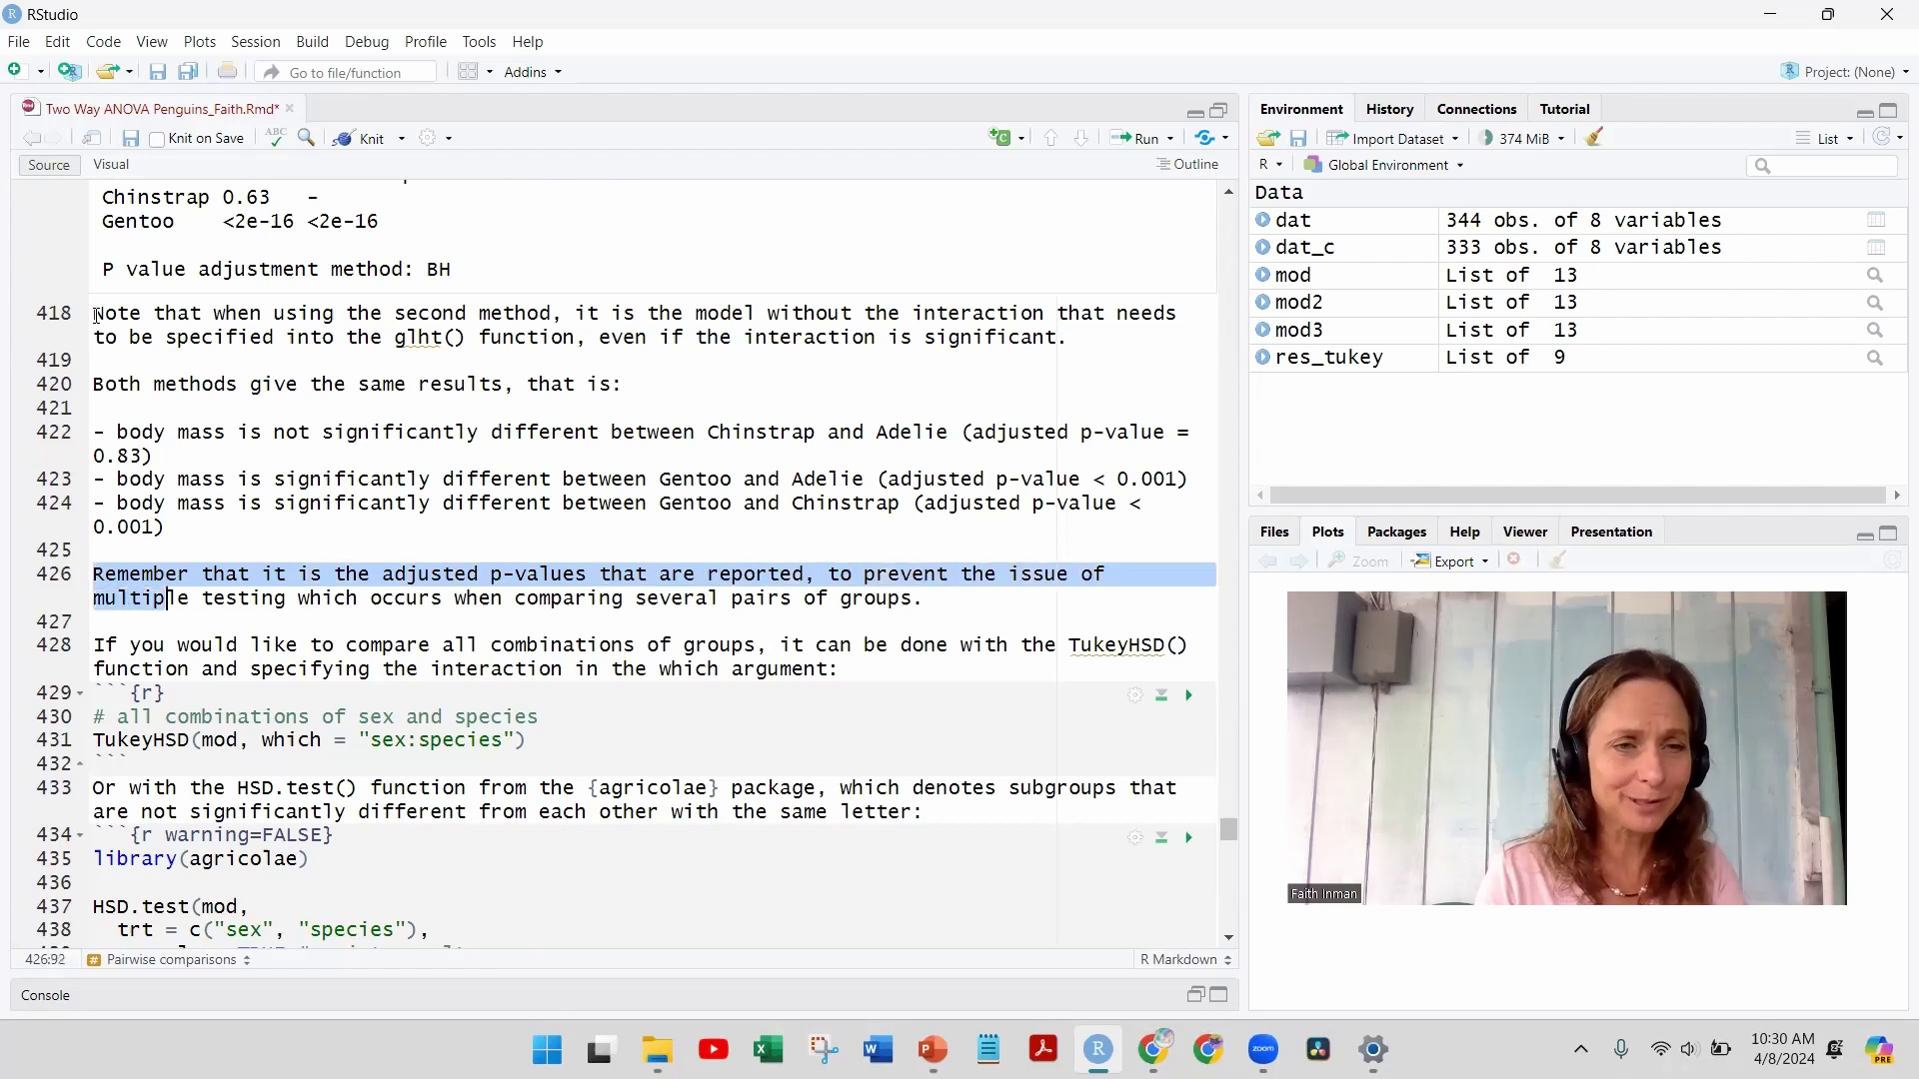
key("shift+Right")
key("shift+Right")
key("shift+Right")
key("shift+Right")
key("shift+Right")
key("shift+Right")
key("shift+Right")
key("shift+Right")
key("shift+Right")
key("shift+Right")
key("shift+Right")
key("shift+Right")
key("shift+Right")
key("shift+Right")
key("shift+Right")
key("shift+Right")
key("shift+Right")
key("shift+Right")
key("shift+Right")
key("shift+Right")
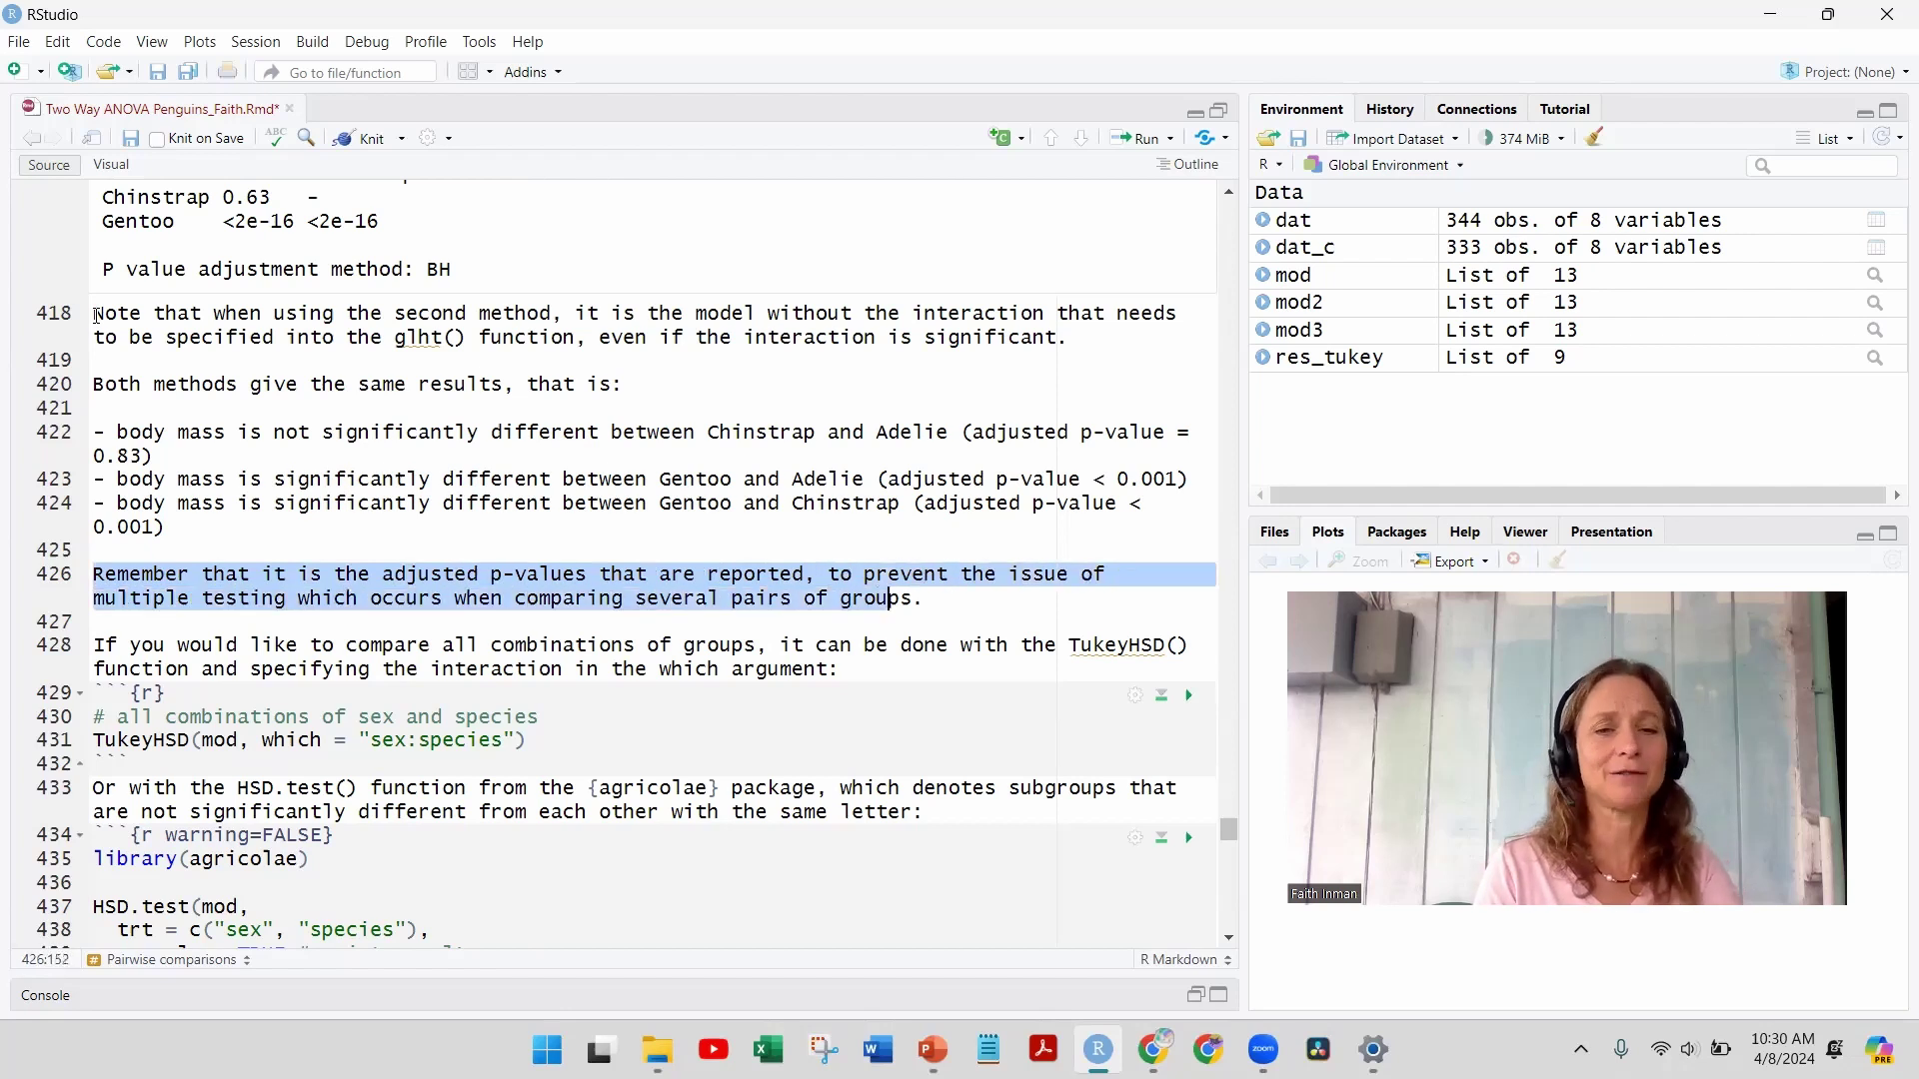
key("Right")
key("Right")
key("Right")
key("Right")
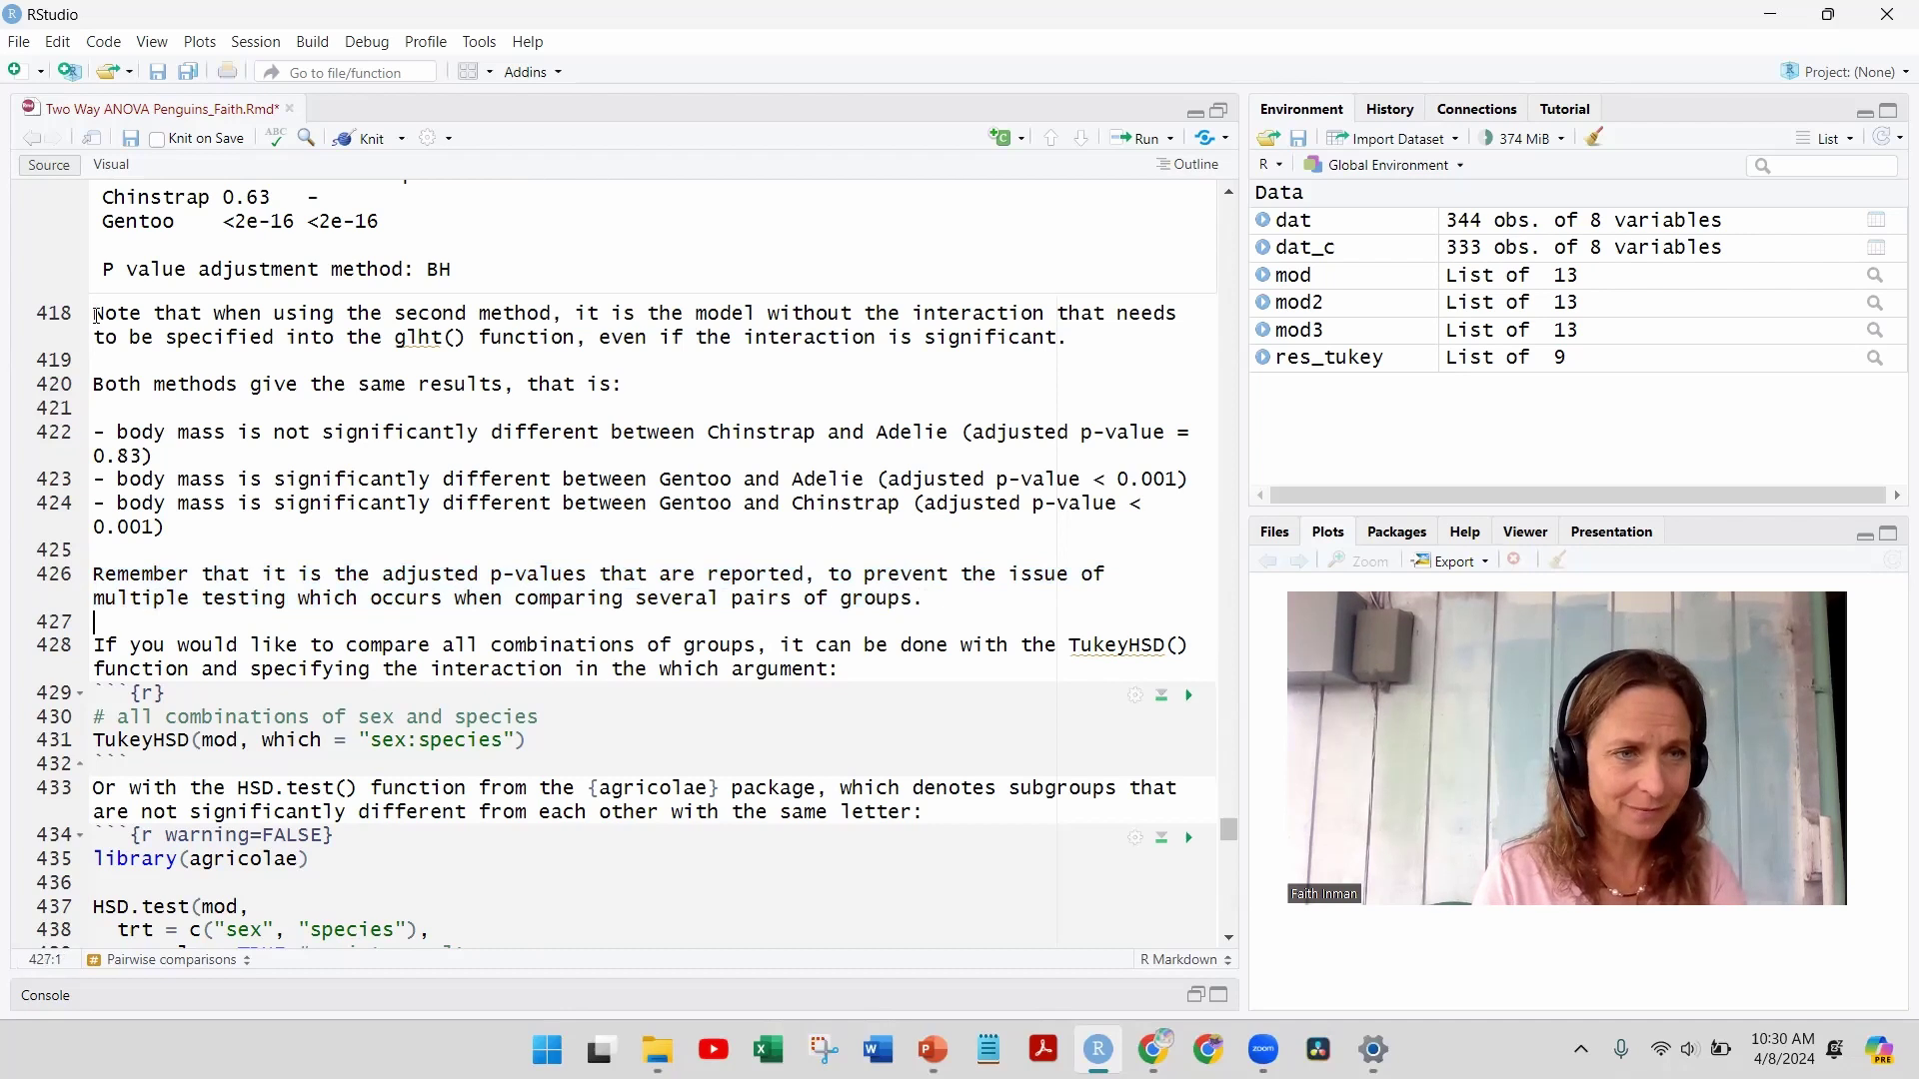
Step: Highlight the sentence on comparing all combinations of groups with TukeyHSD() and the which argument, and clear the selection
key("shift+Right")
key("shift+Right")
key("shift+Right")
key("shift+Right")
key("shift+Right")
key("shift+Right")
key("shift+Right")
key("shift+Right")
key("shift+Right")
key("shift+Right")
key("shift+Right")
key("shift+Right")
key("shift+Right")
key("shift+Right")
key("shift+Right")
key("shift+Right")
key("shift+Right")
key("shift+Right")
key("shift+Right")
key("shift+Right")
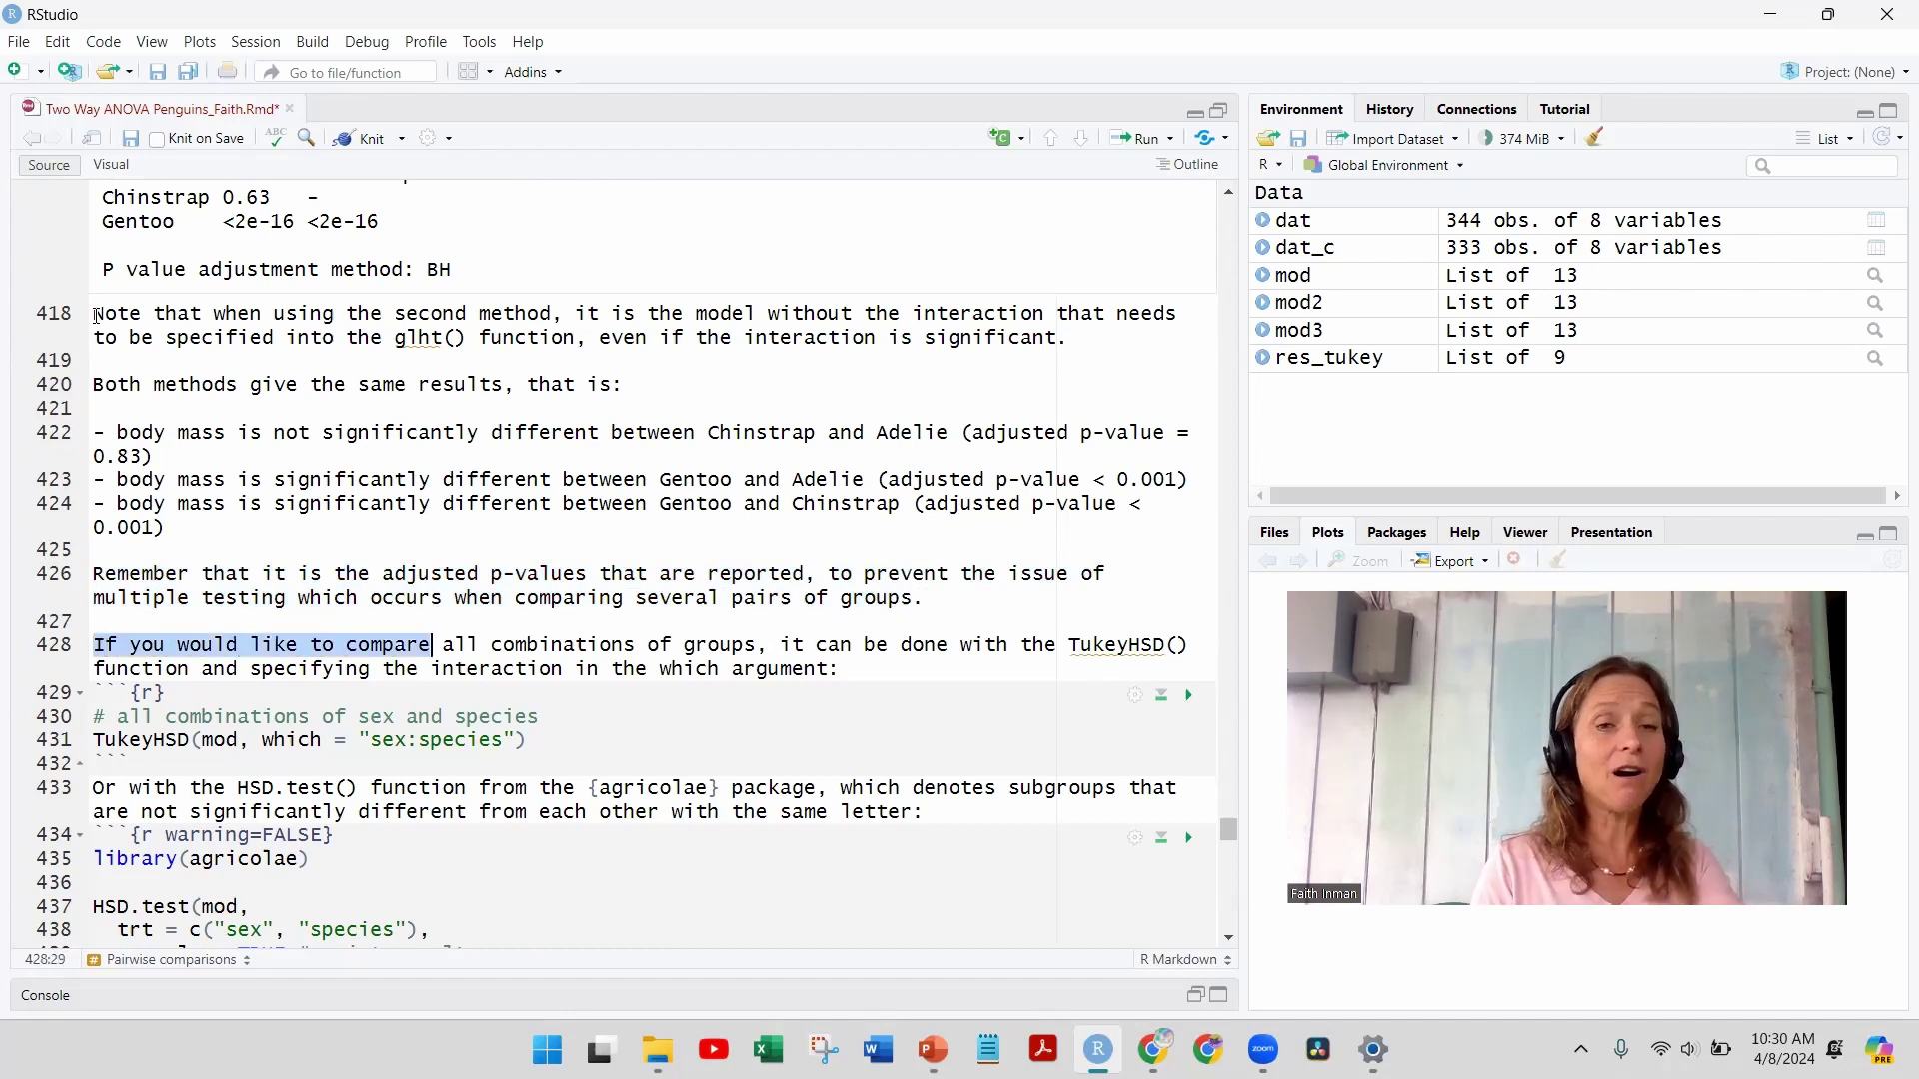
key("shift+Right")
key("shift+Right")
key("shift+Right")
key("shift+Right")
key("shift+Right")
key("shift+Right")
key("shift+Right")
key("shift+Right")
key("shift+Right")
key("shift+Right")
key("shift+Right")
key("shift+Right")
key("shift+Right")
key("shift+Right")
key("shift+Right")
key("shift+Right")
key("shift+Right")
key("shift+Right")
key("shift+Right")
key("shift+Right")
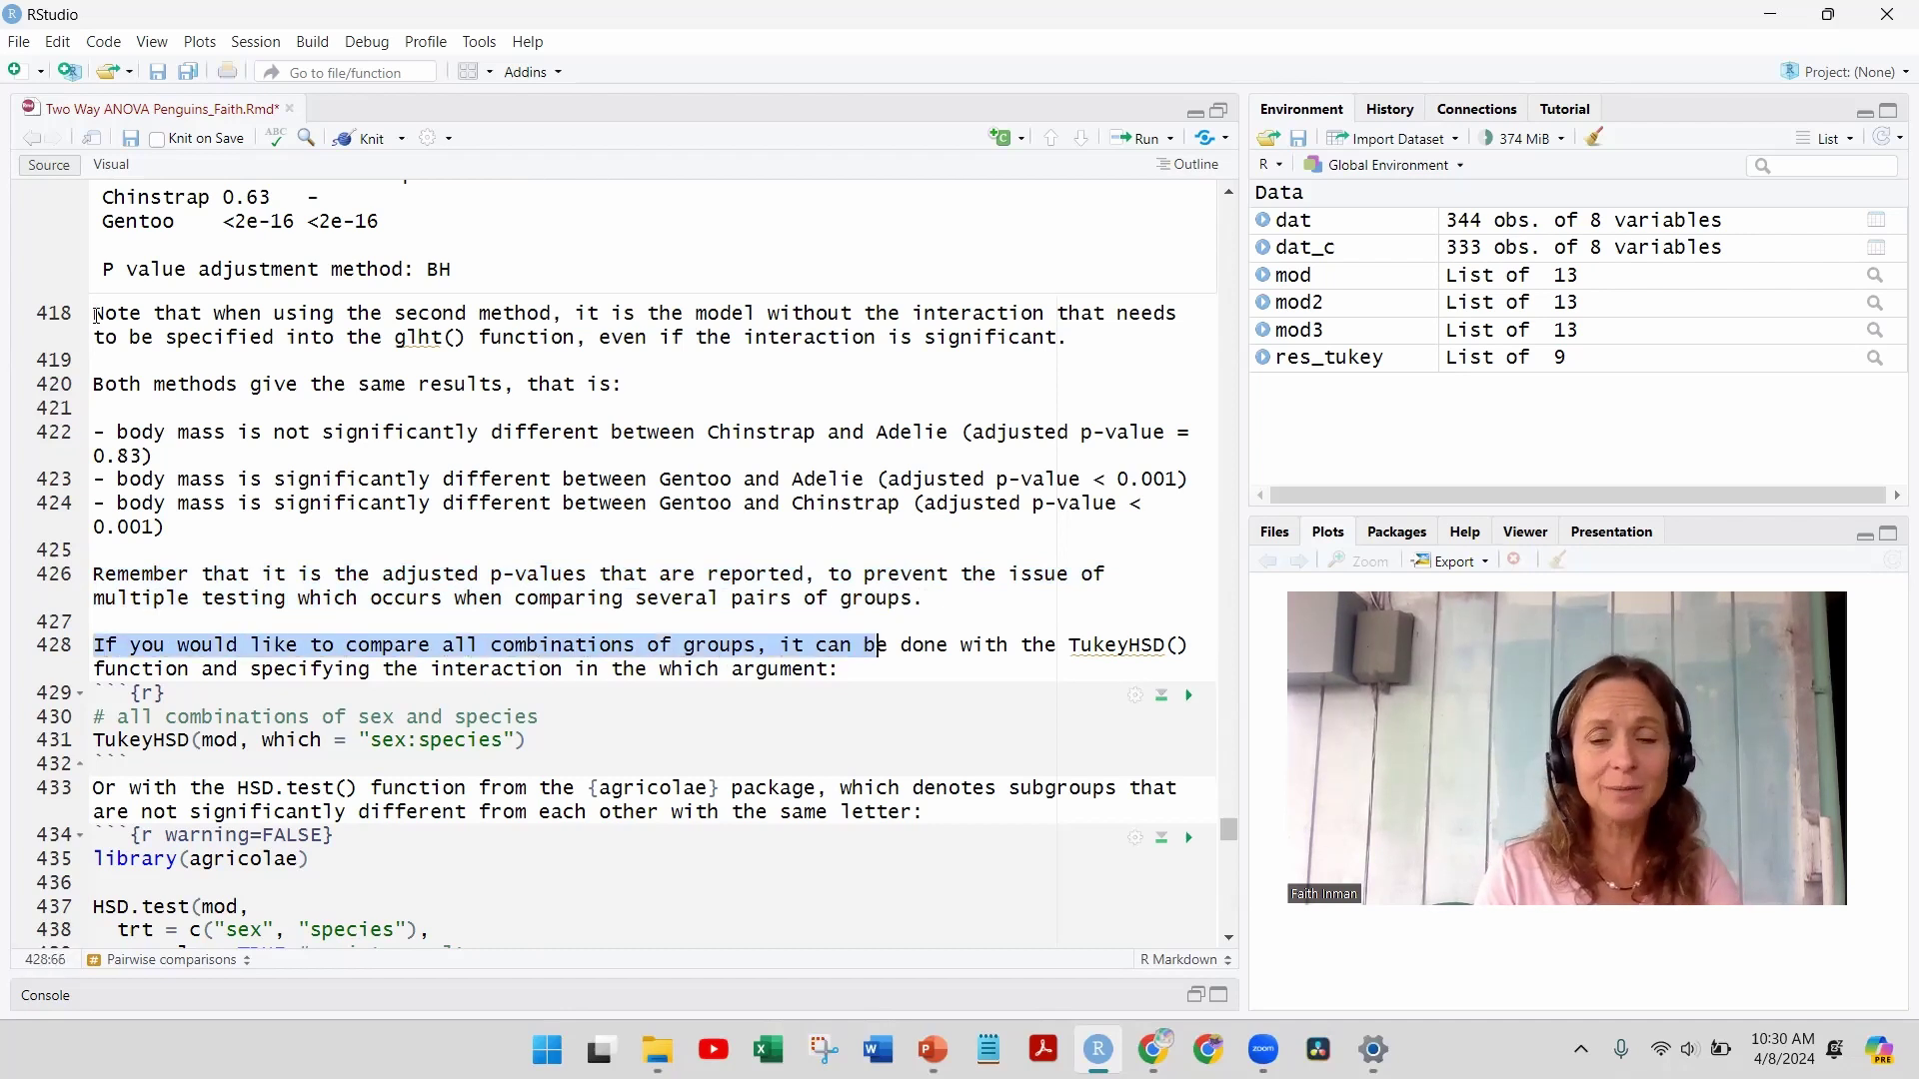
key("shift+Right")
key("shift+Right")
key("shift+Right")
key("shift+Right")
key("shift+Right")
key("shift+Right")
key("shift+Right")
key("shift+Right")
key("shift+Right")
key("shift+Right")
key("shift+Right")
key("shift+Right")
key("shift+Right")
key("shift+Right")
key("shift+Right")
key("shift+Right")
key("shift+Right")
key("shift+Right")
key("shift+Right")
key("shift+Right")
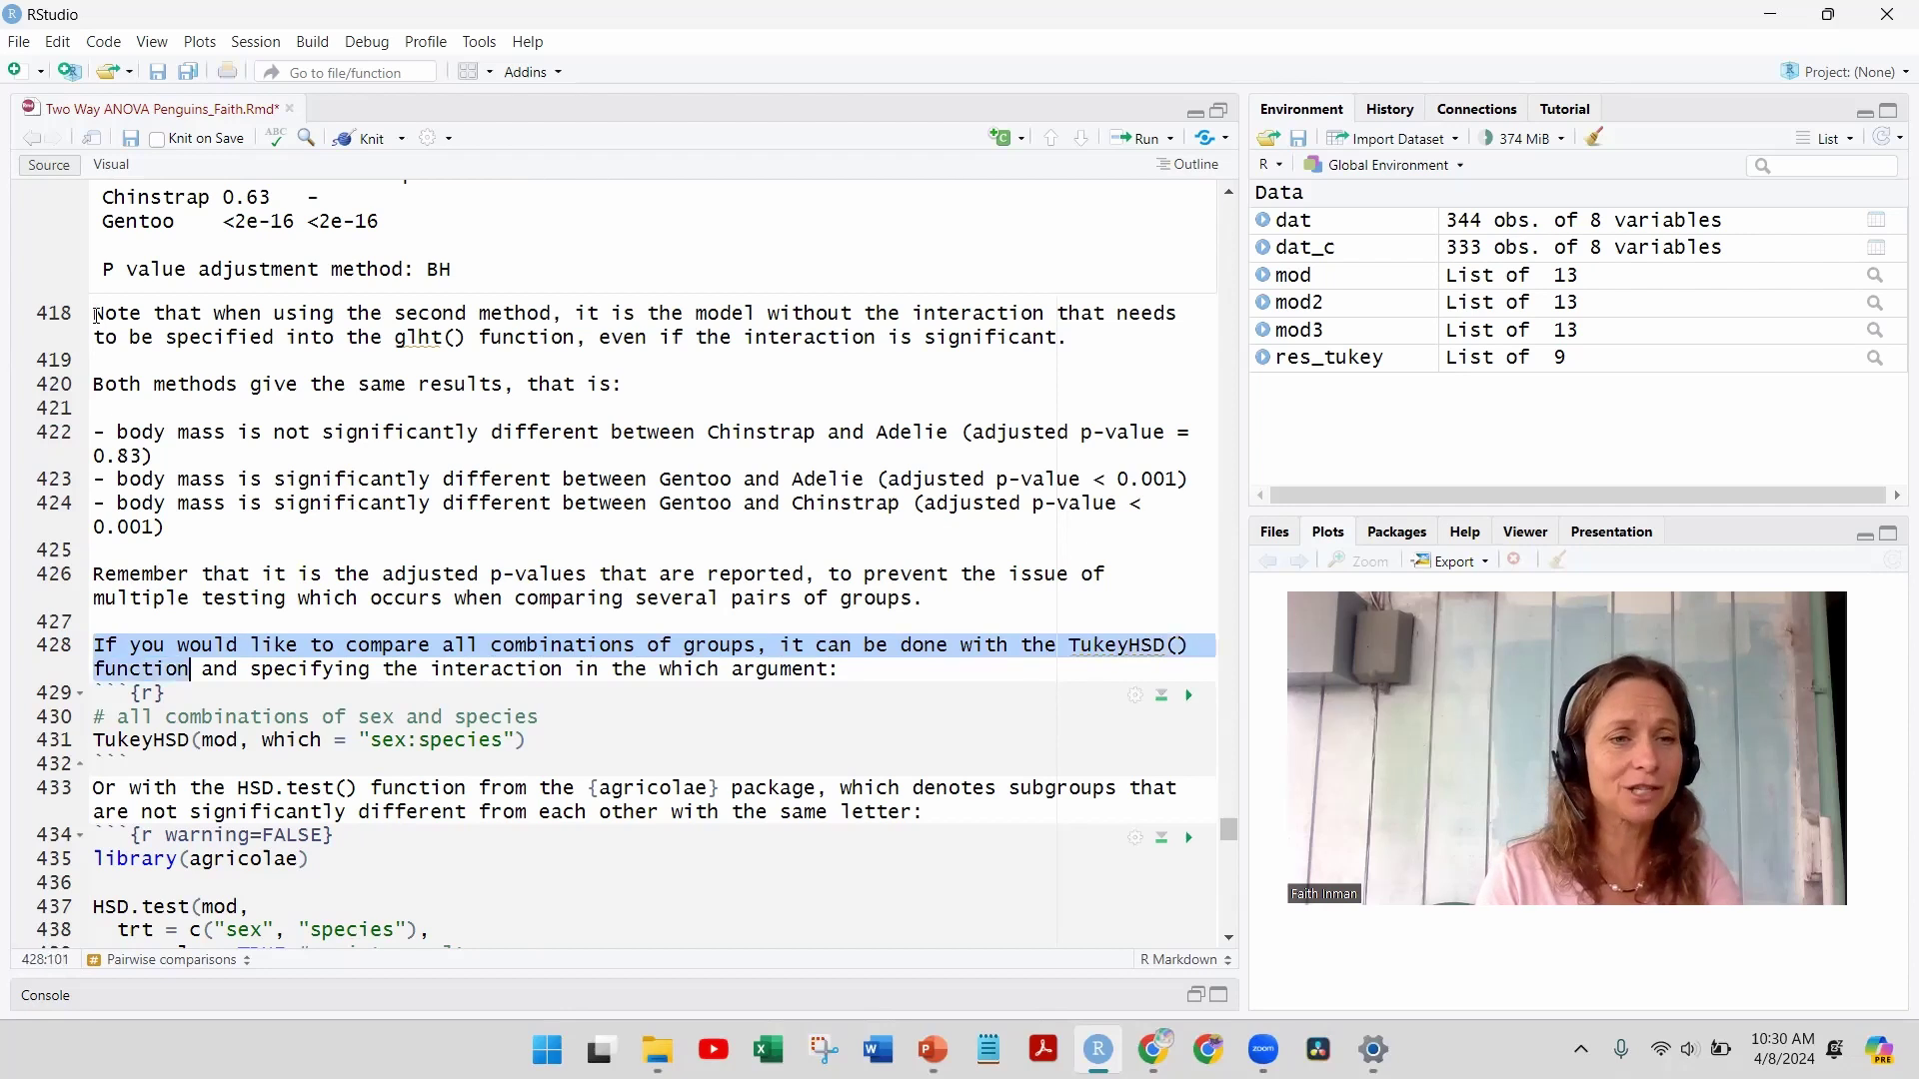
key("shift+Right")
key("shift+Right")
key("shift+Right")
key("shift+Right")
key("shift+Right")
key("shift+Right")
key("shift+Right")
key("shift+Right")
key("shift+Right")
key("shift+Right")
key("shift+Right")
key("shift+Right")
key("shift+Right")
key("shift+Right")
key("shift+Right")
key("shift+Right")
key("shift+Right")
key("shift+Right")
key("shift+Right")
key("shift+Right")
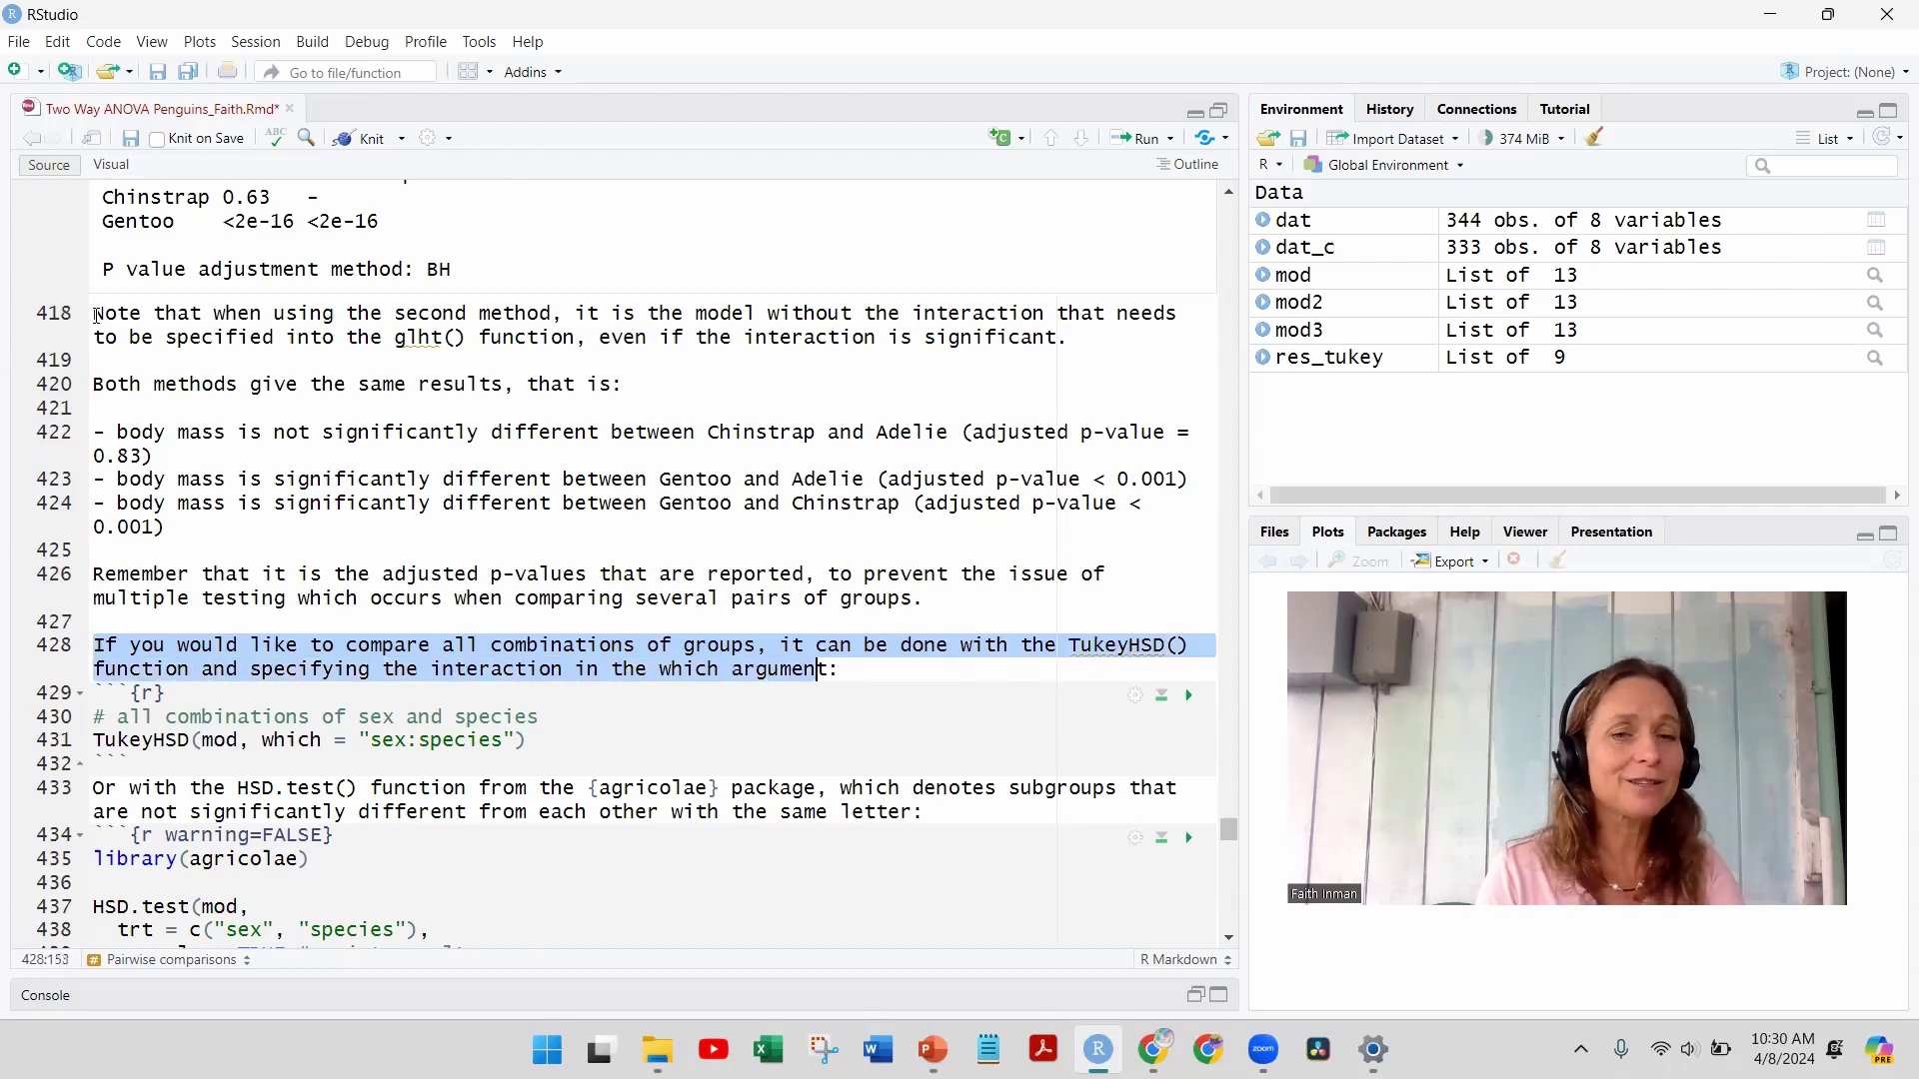
key("Down")
key("Down")
key("Down")
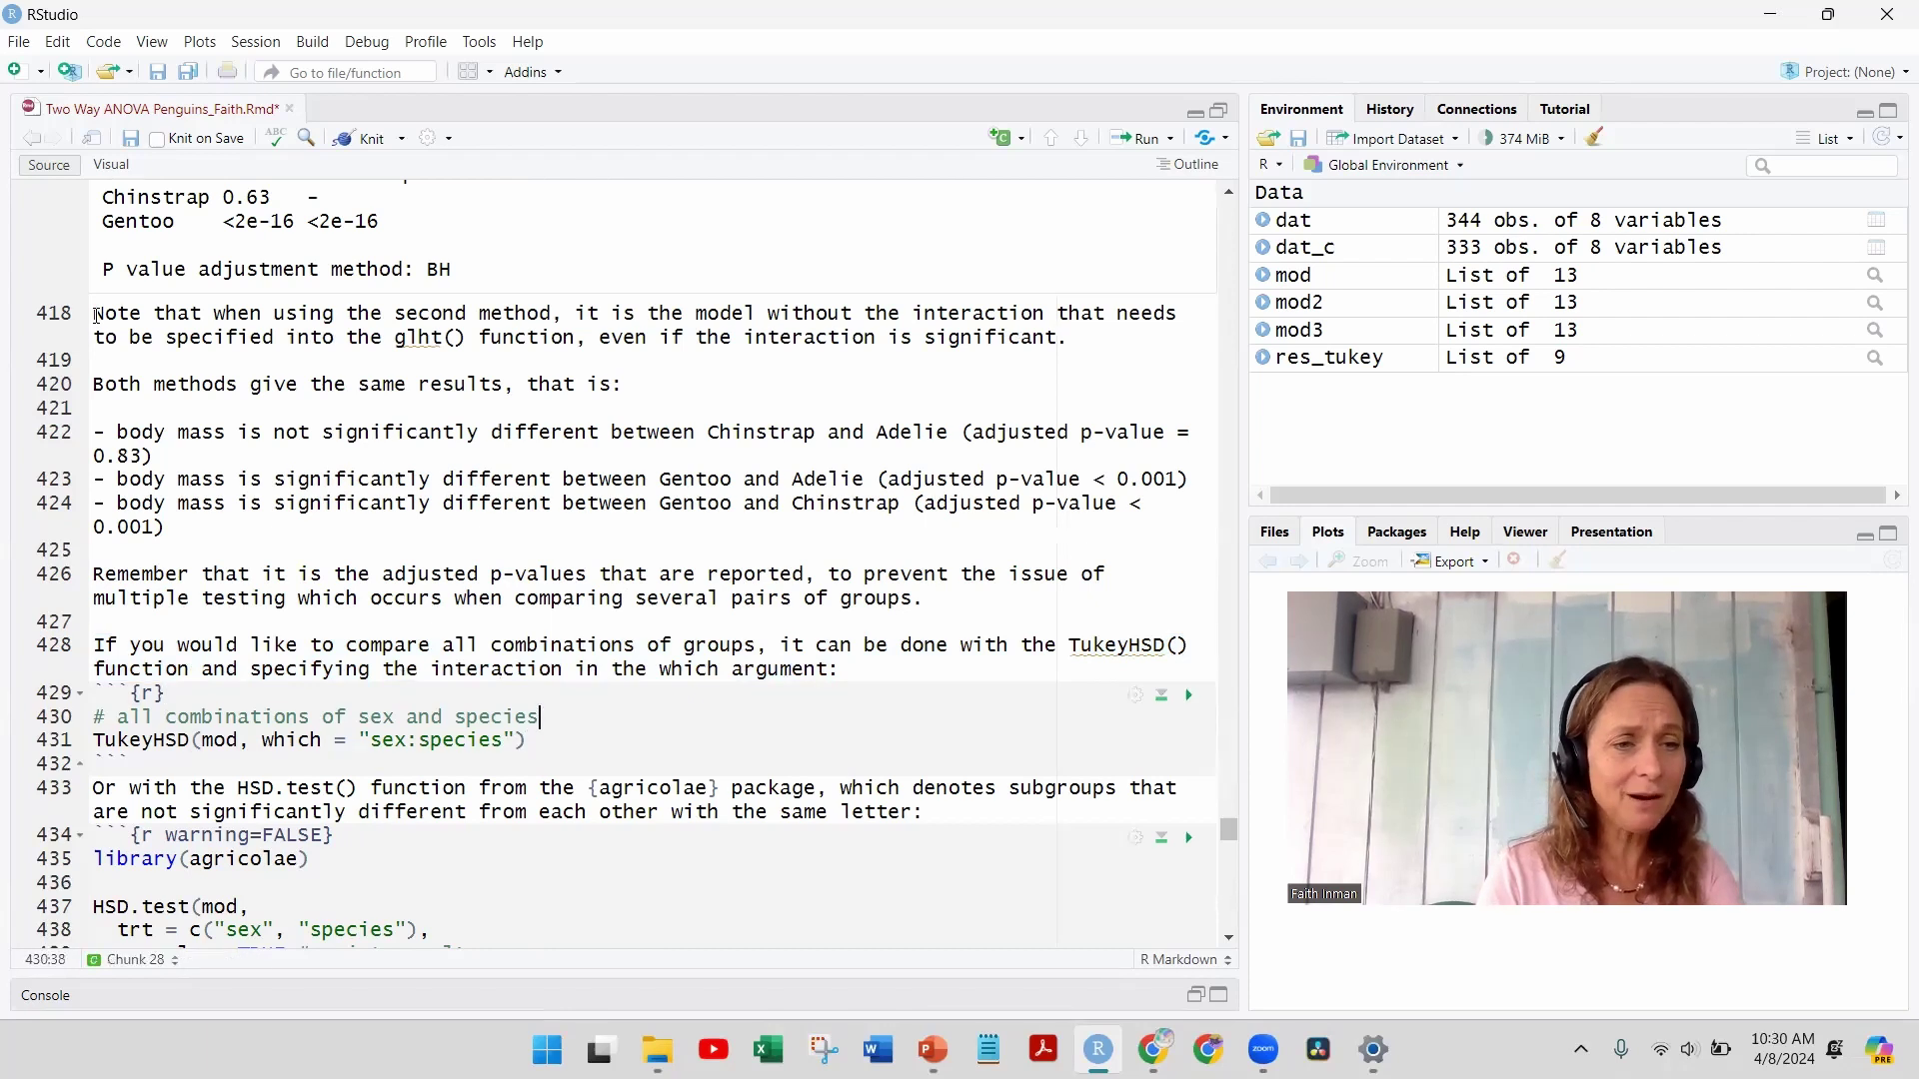
Step: Highlight the which = "sex:species" argument in the TukeyHSD call and run that line
key("Up")
key("Home")
key("Right")
key("Right")
key("Right")
key("Right")
key("Right")
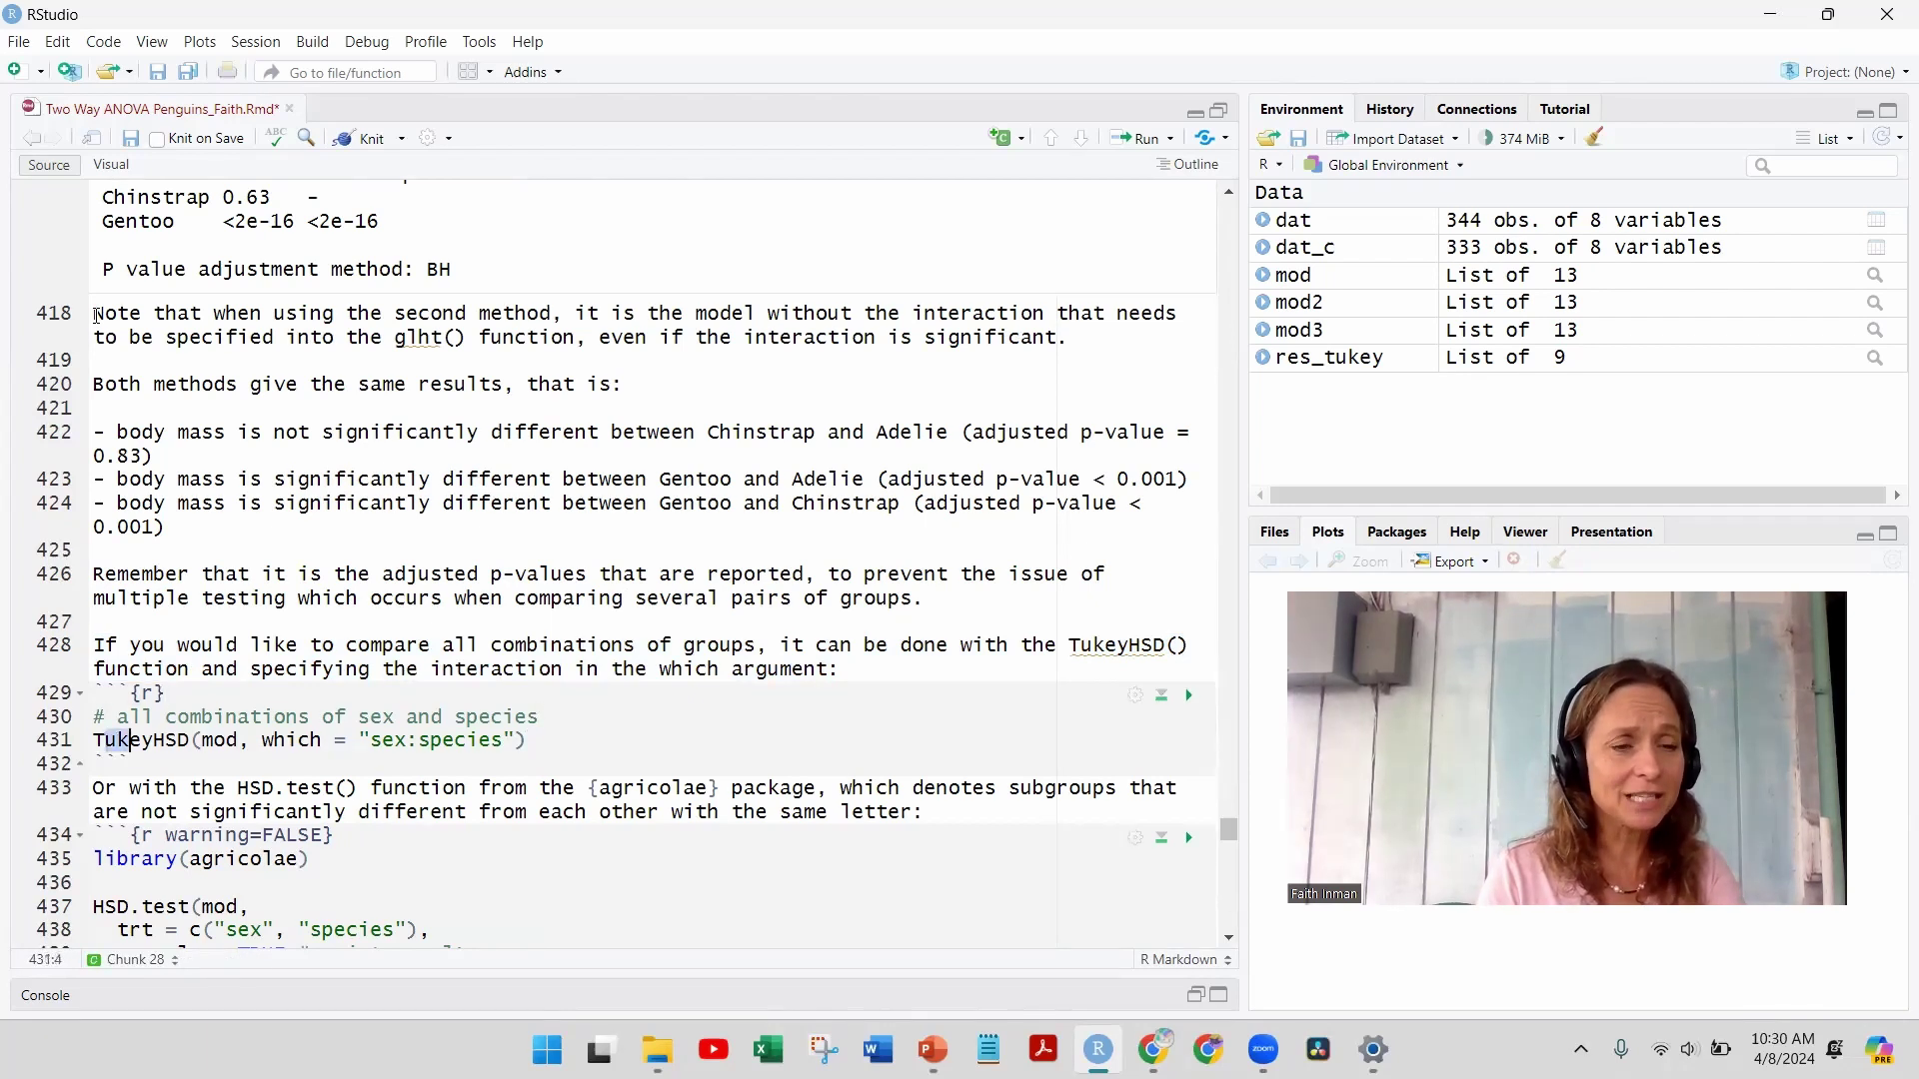
key("Right")
key("Right")
key("Right")
key("Right")
key("Right")
key("Right")
key("Right")
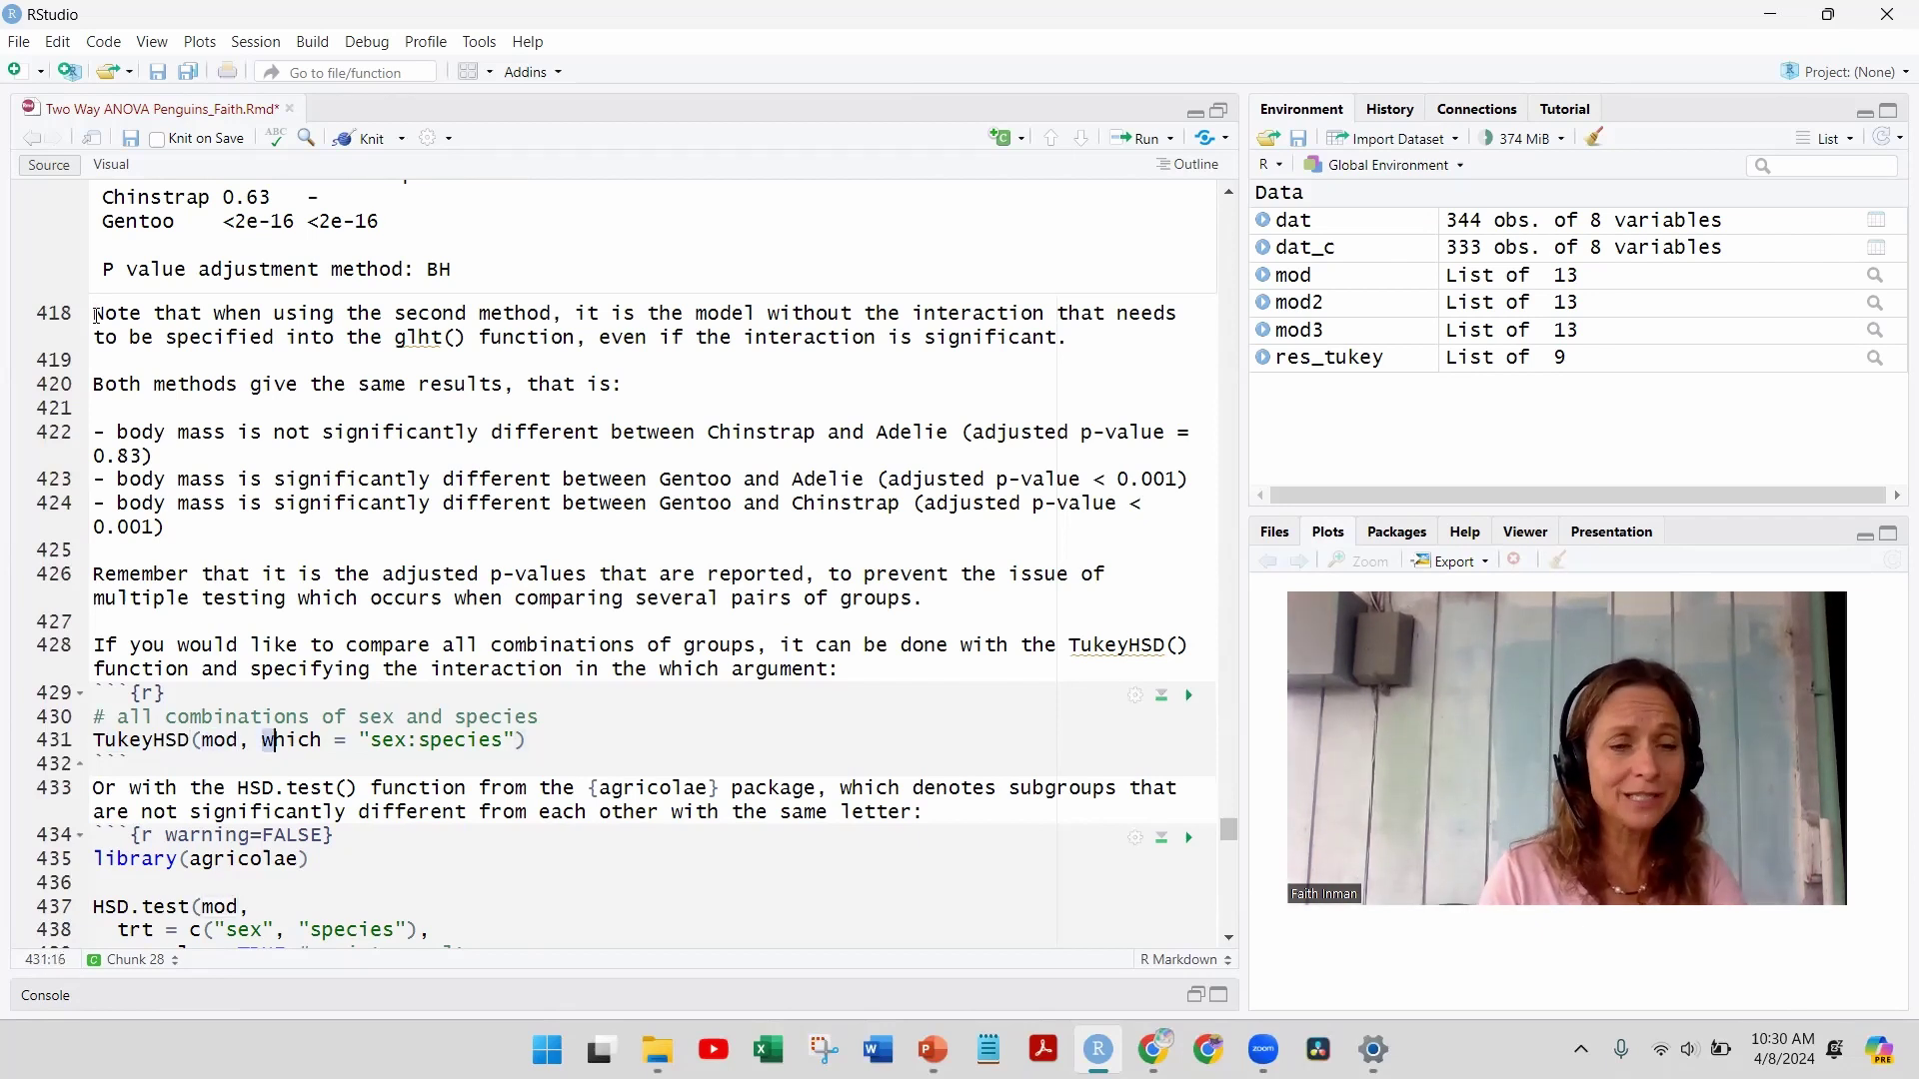
key("shift+Right")
key("shift+Right")
key("shift+Right")
key("shift+Right")
key("shift+Right")
key("shift+Right")
key("shift+Right")
key("shift+Right")
key("shift+Right")
key("shift+Right")
key("shift+Right")
key("shift+Right")
key("shift+Right")
key("shift+Right")
key("shift+Right")
key("shift+Right")
key("shift+Right")
key("shift+Right")
key("shift+Right")
key("shift+Right")
key("shift+Right")
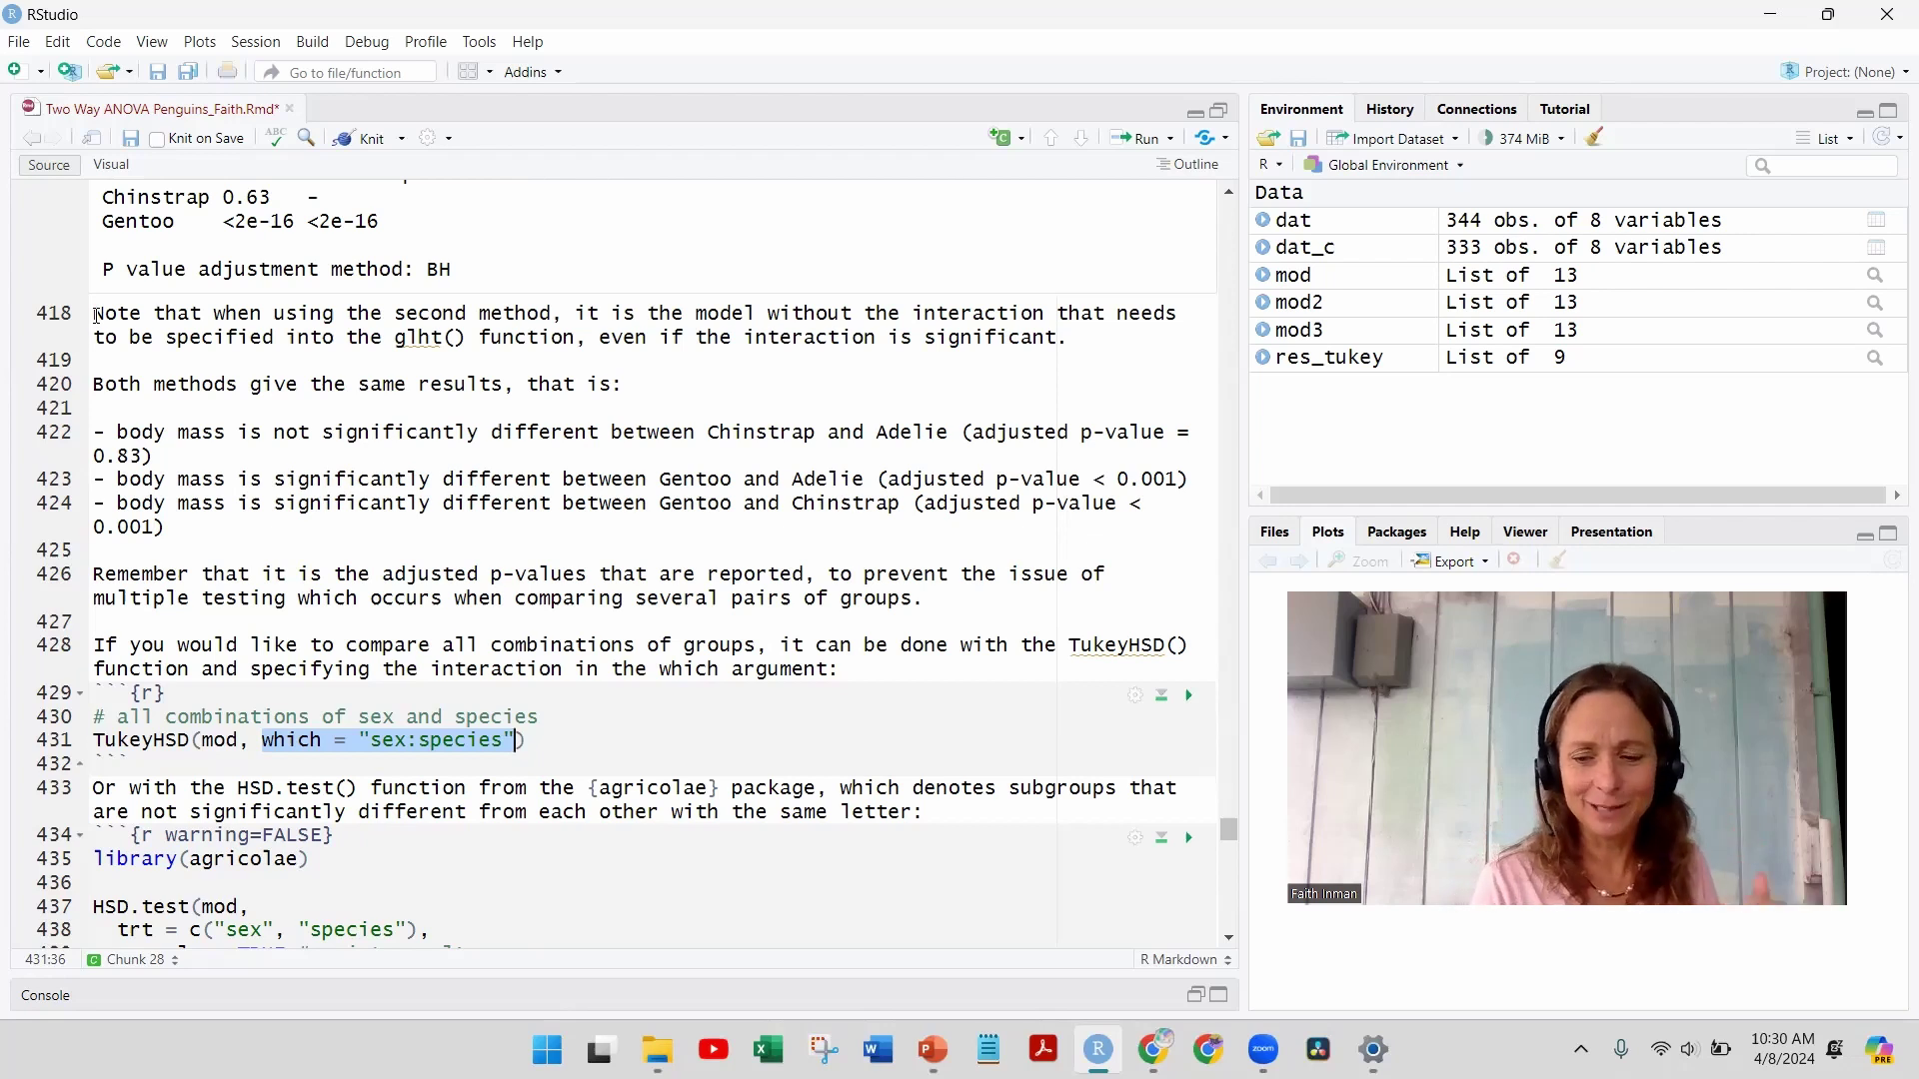
key("ctrl+Return")
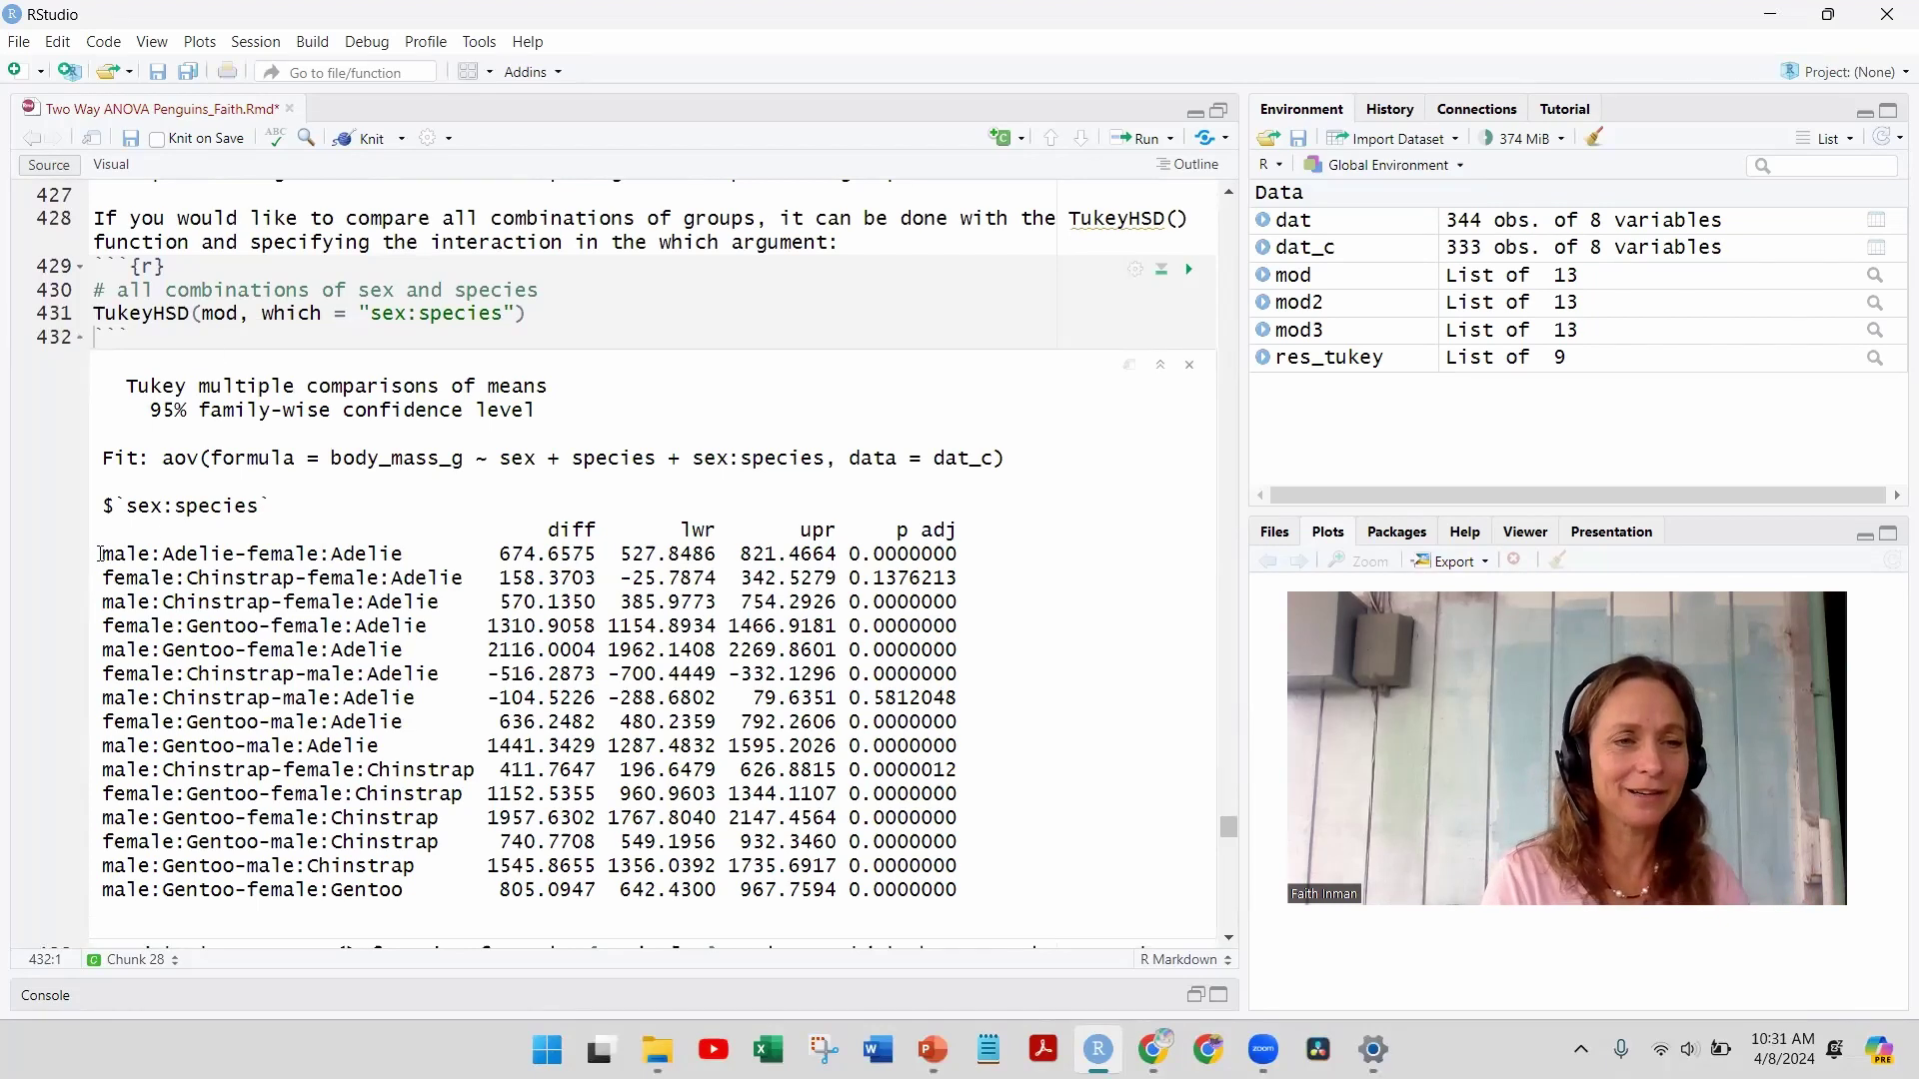
Step: Examine the male:Adelie-female:Adelie row of the Tukey output, highlighting its difference, confidence bounds and adjusted p-value
left_click_drag(100, 554, 412, 556)
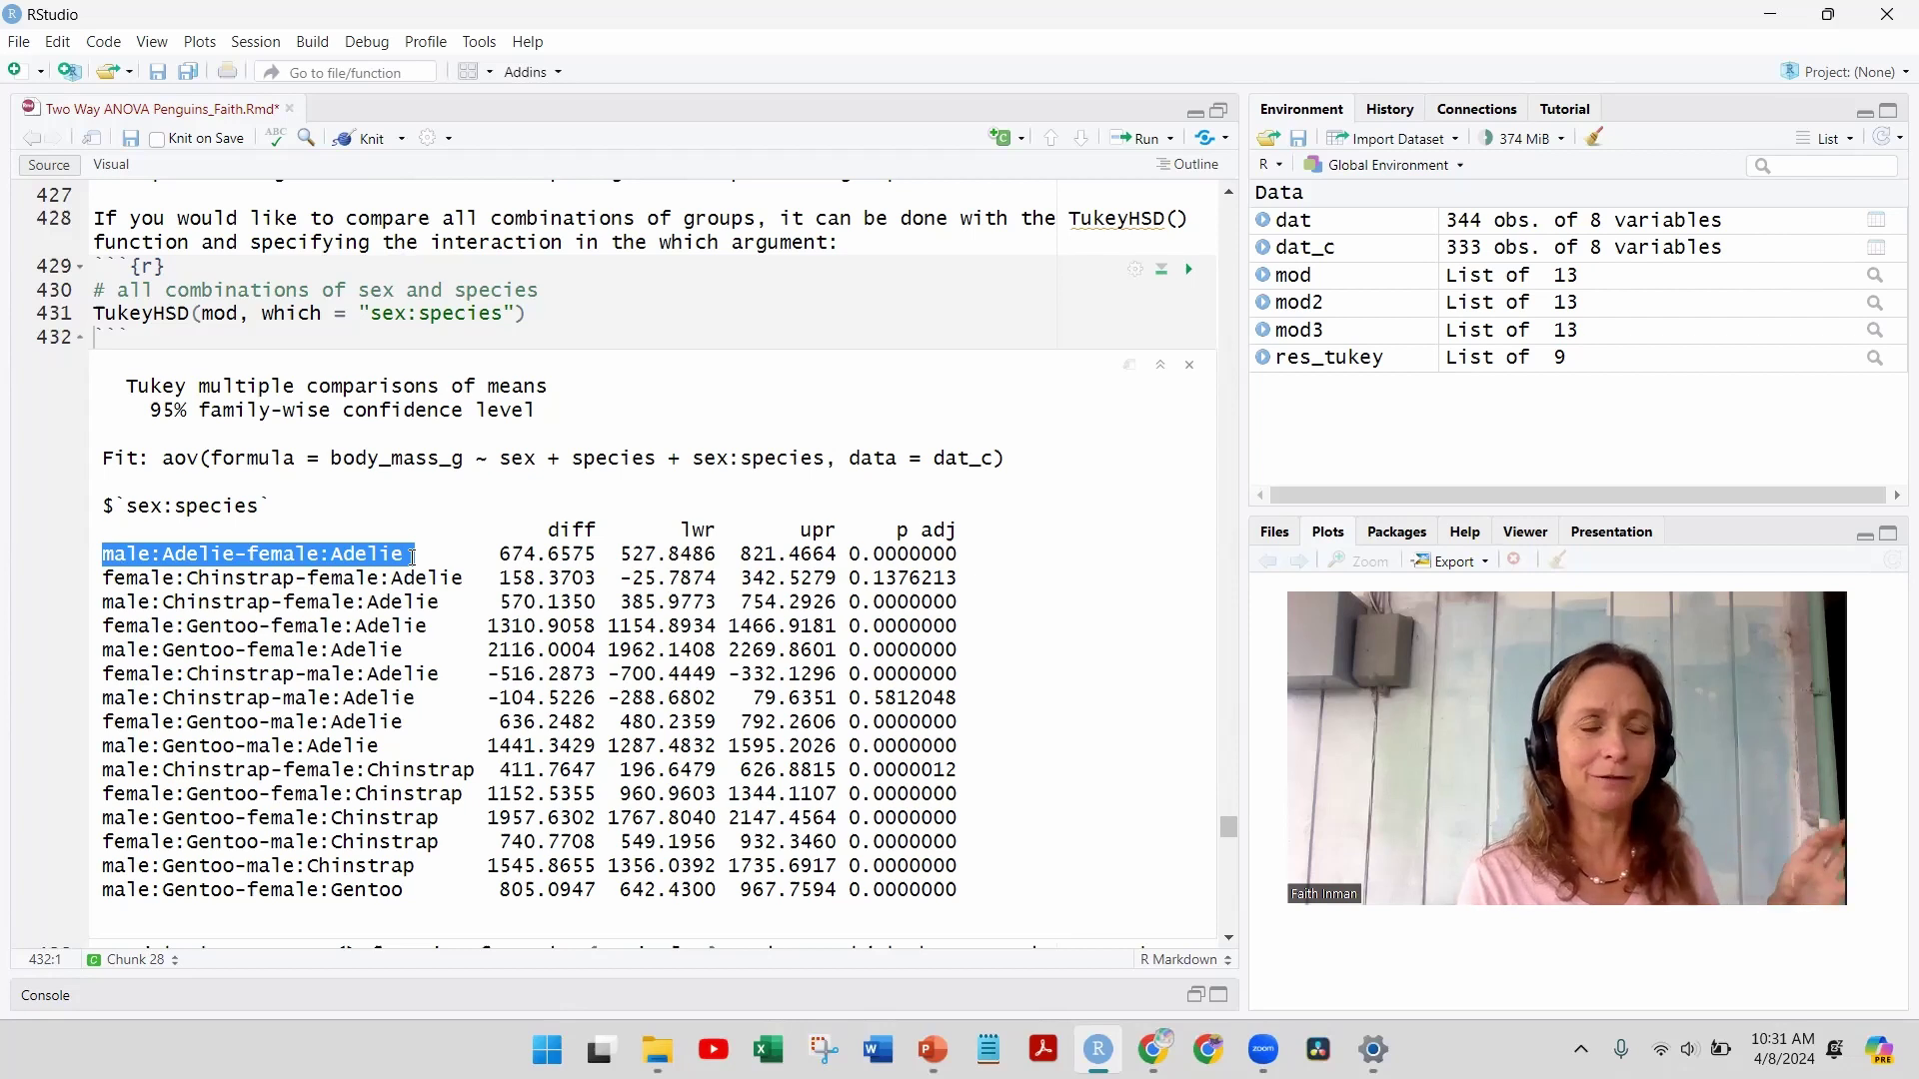
double_click(516, 554)
left_click(509, 554)
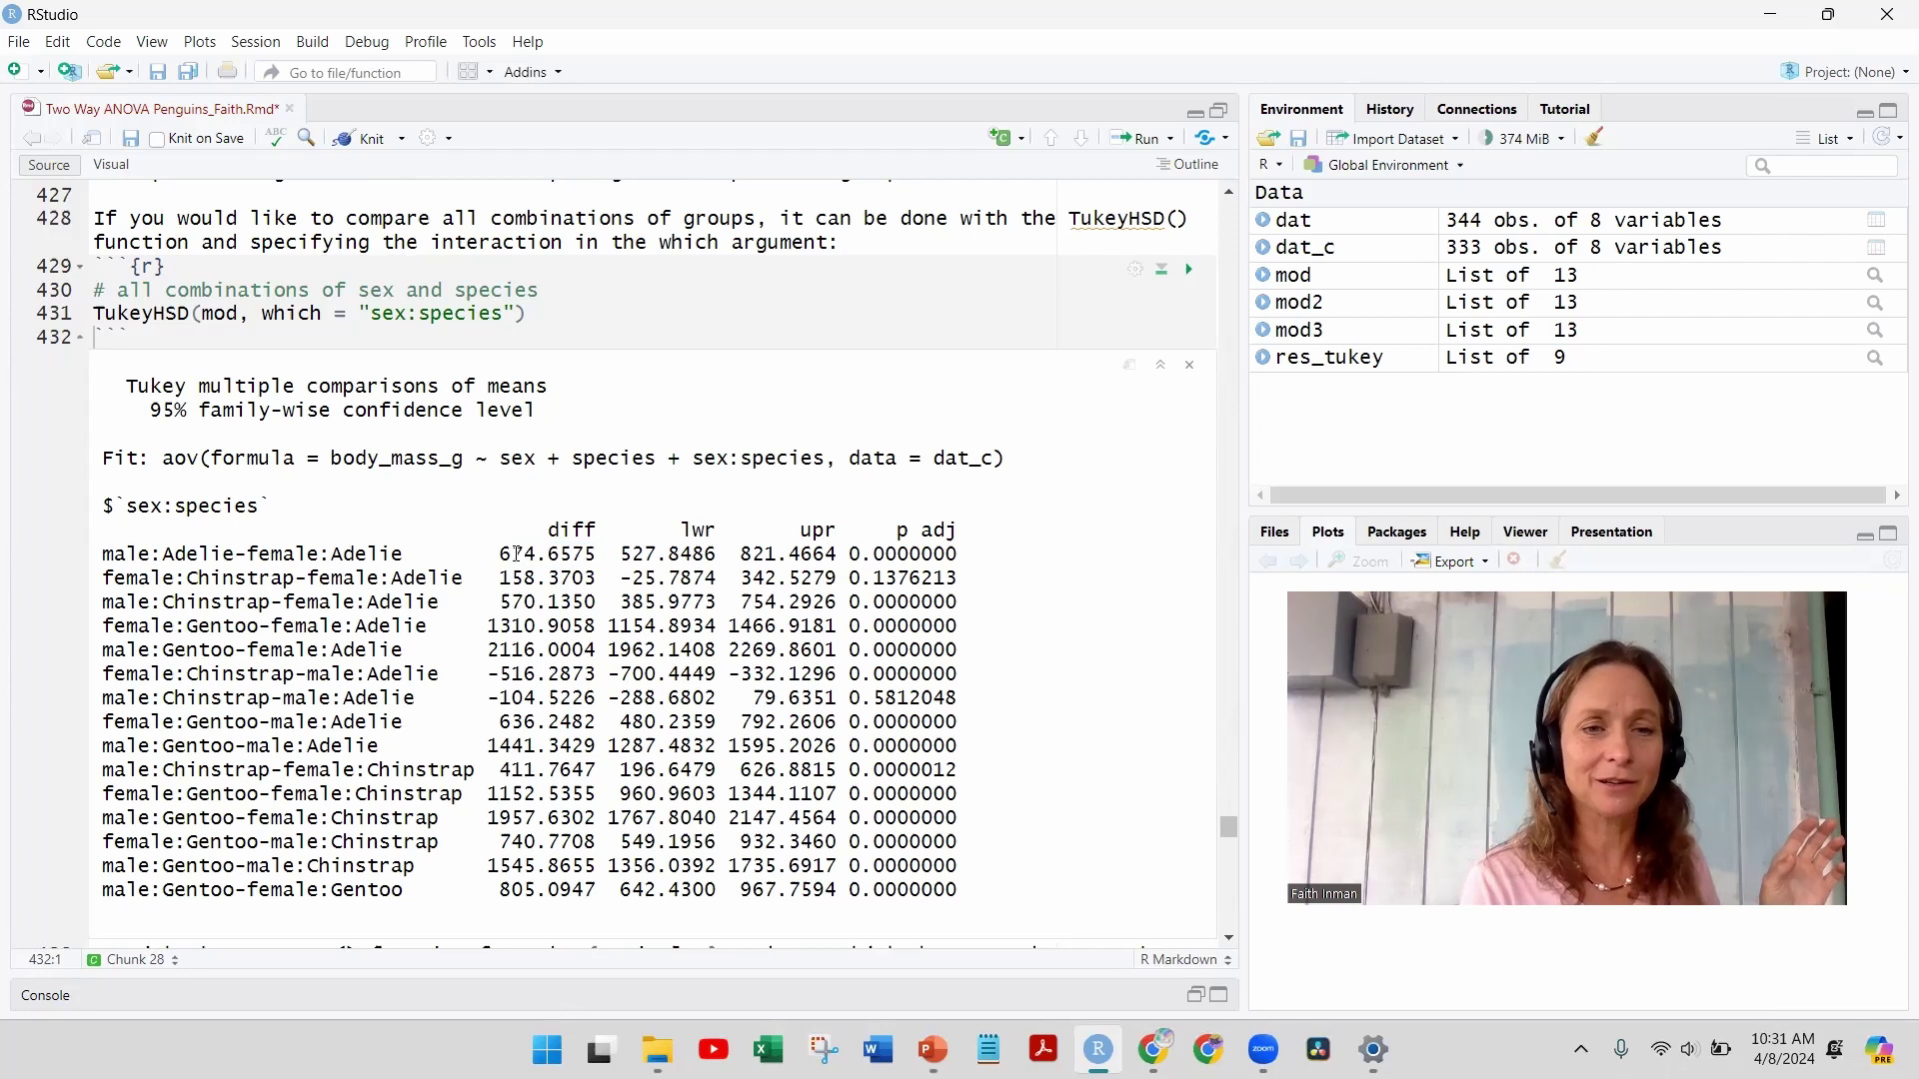
left_click_drag(499, 554, 547, 555)
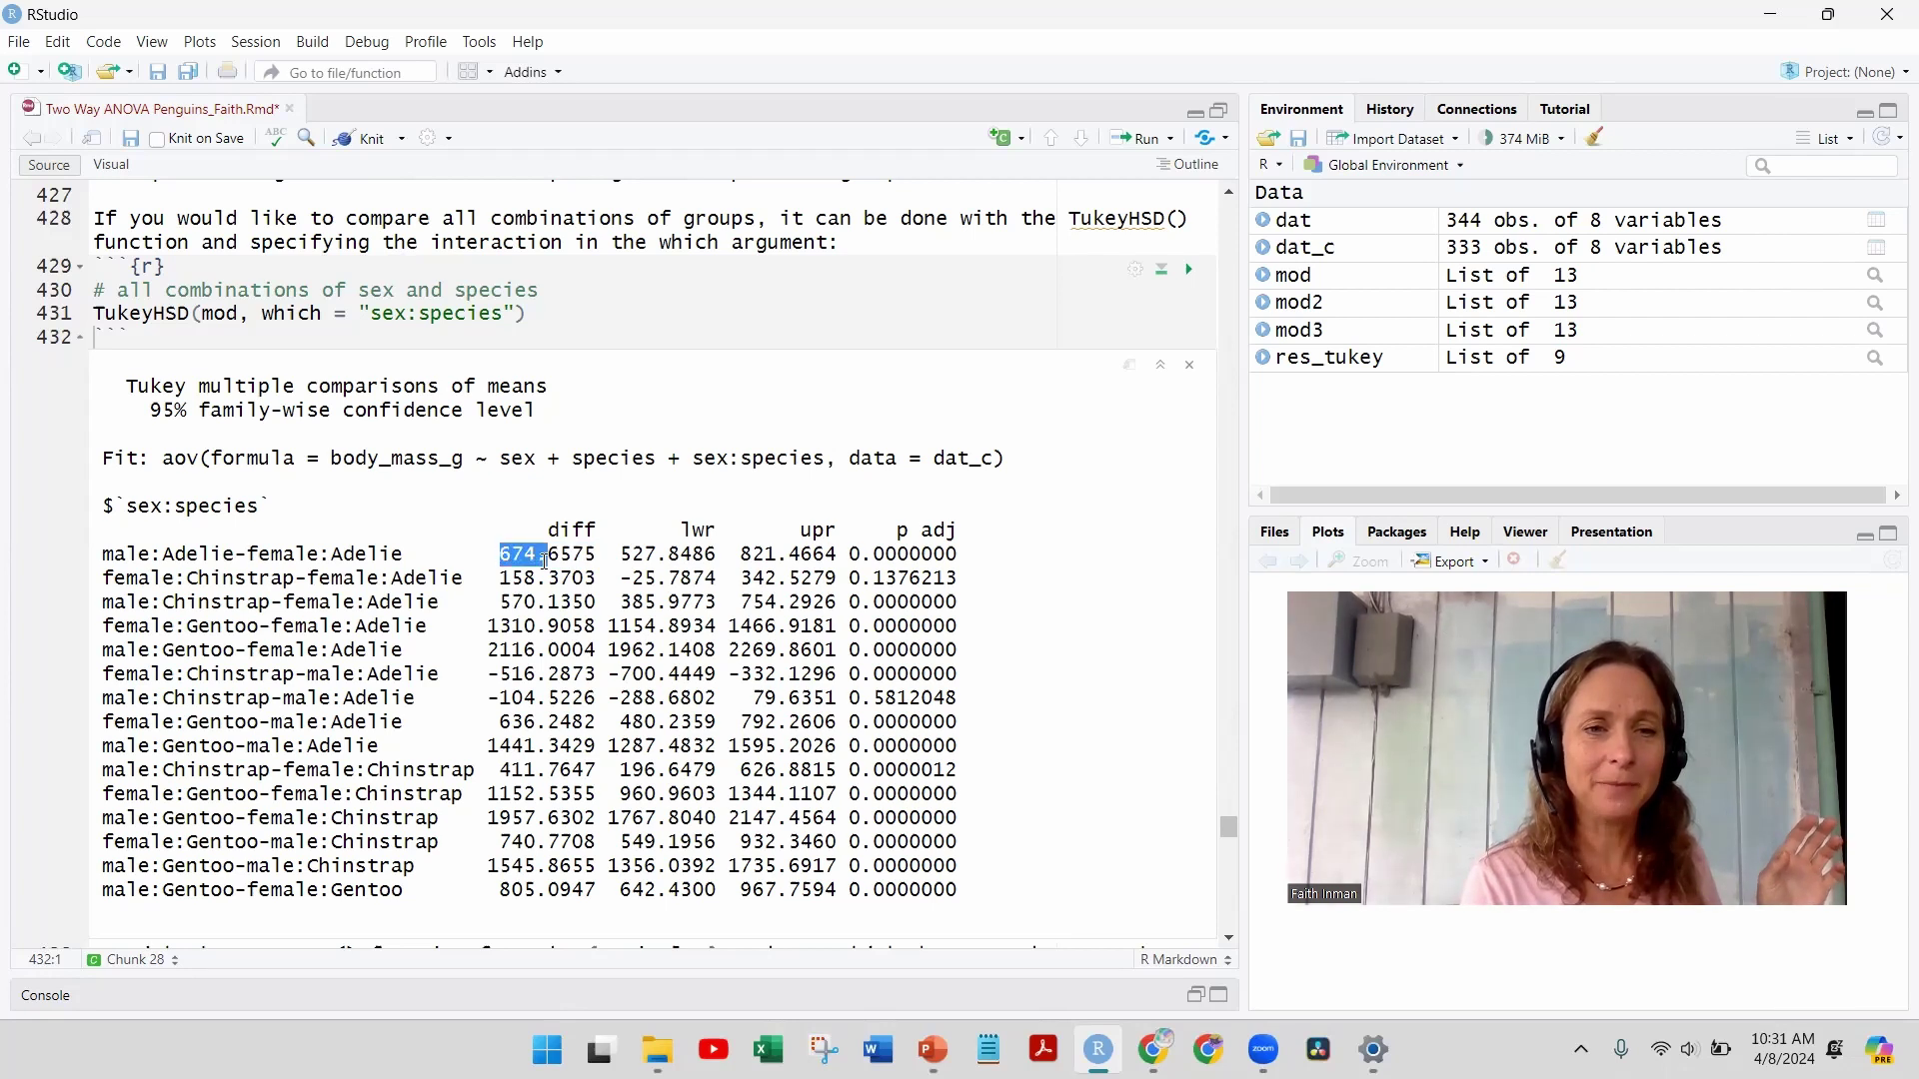
left_click(622, 554)
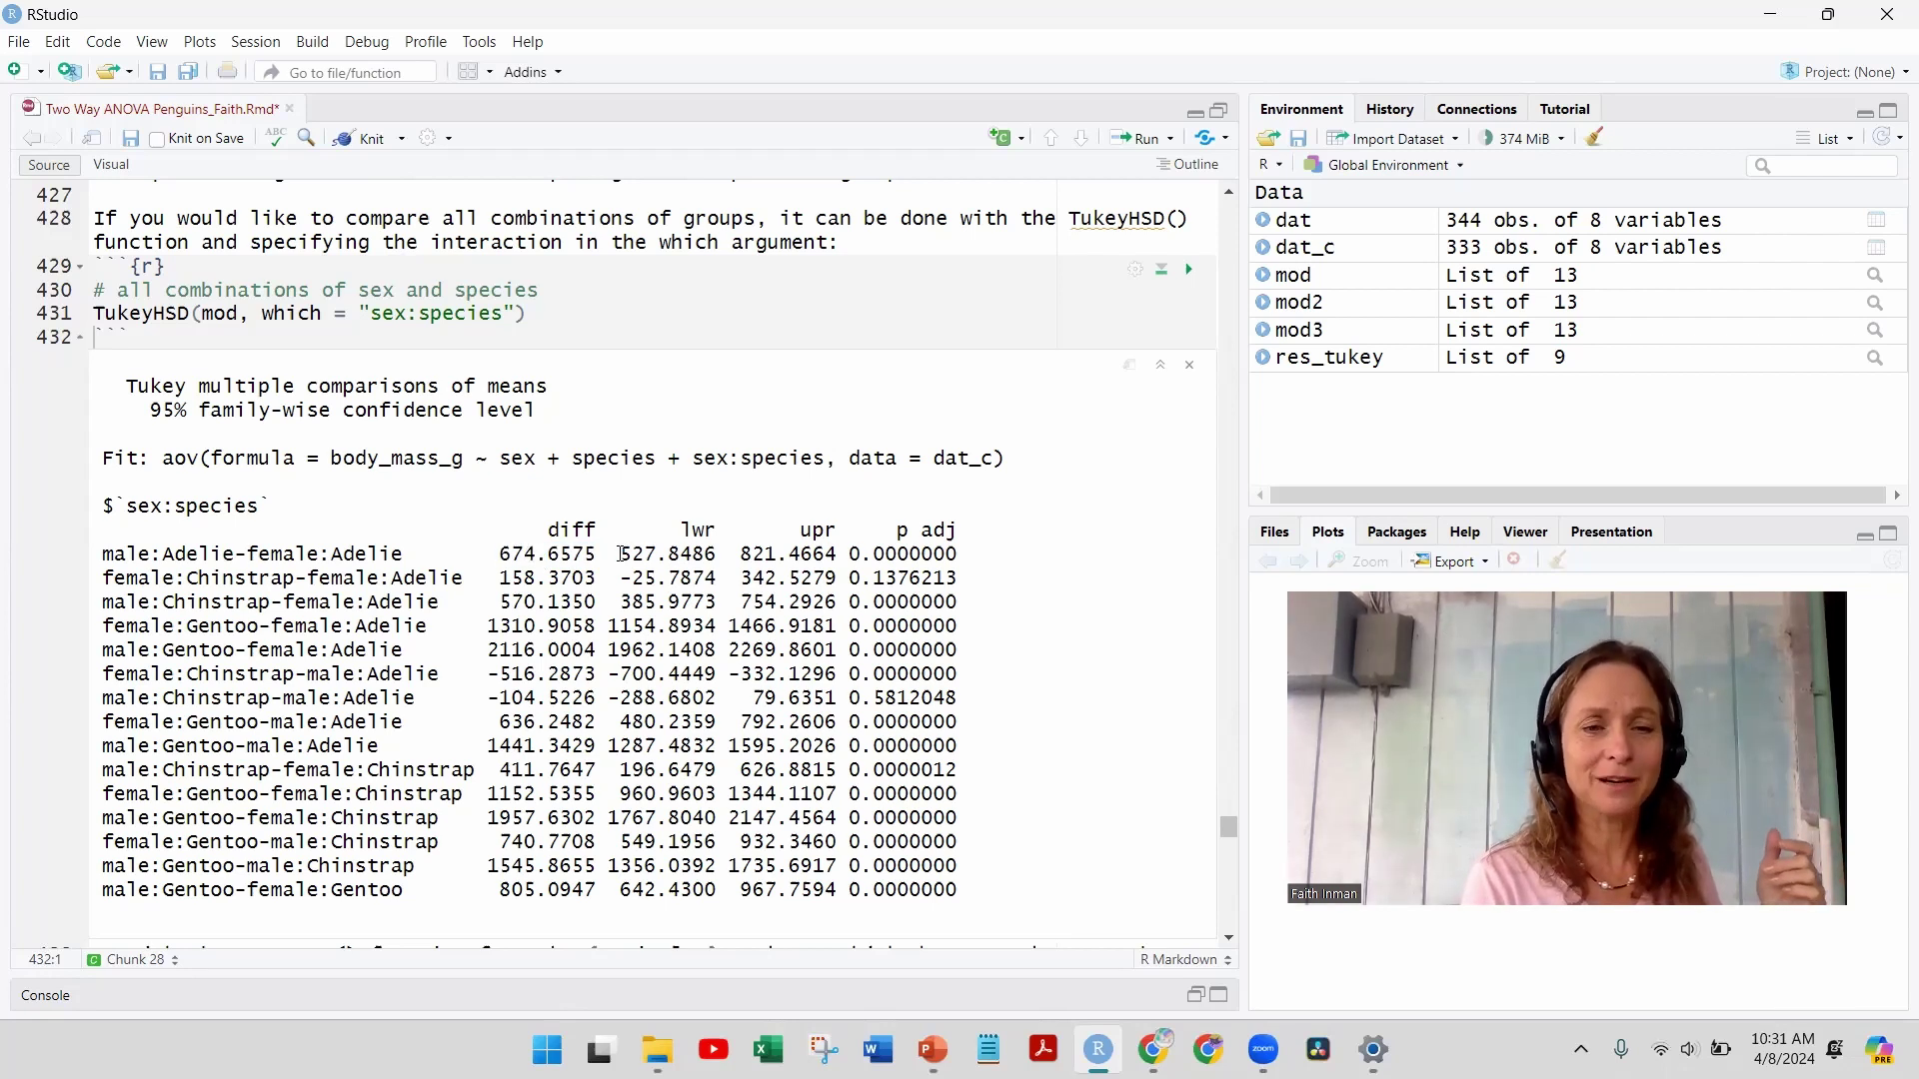
left_click_drag(621, 553, 661, 554)
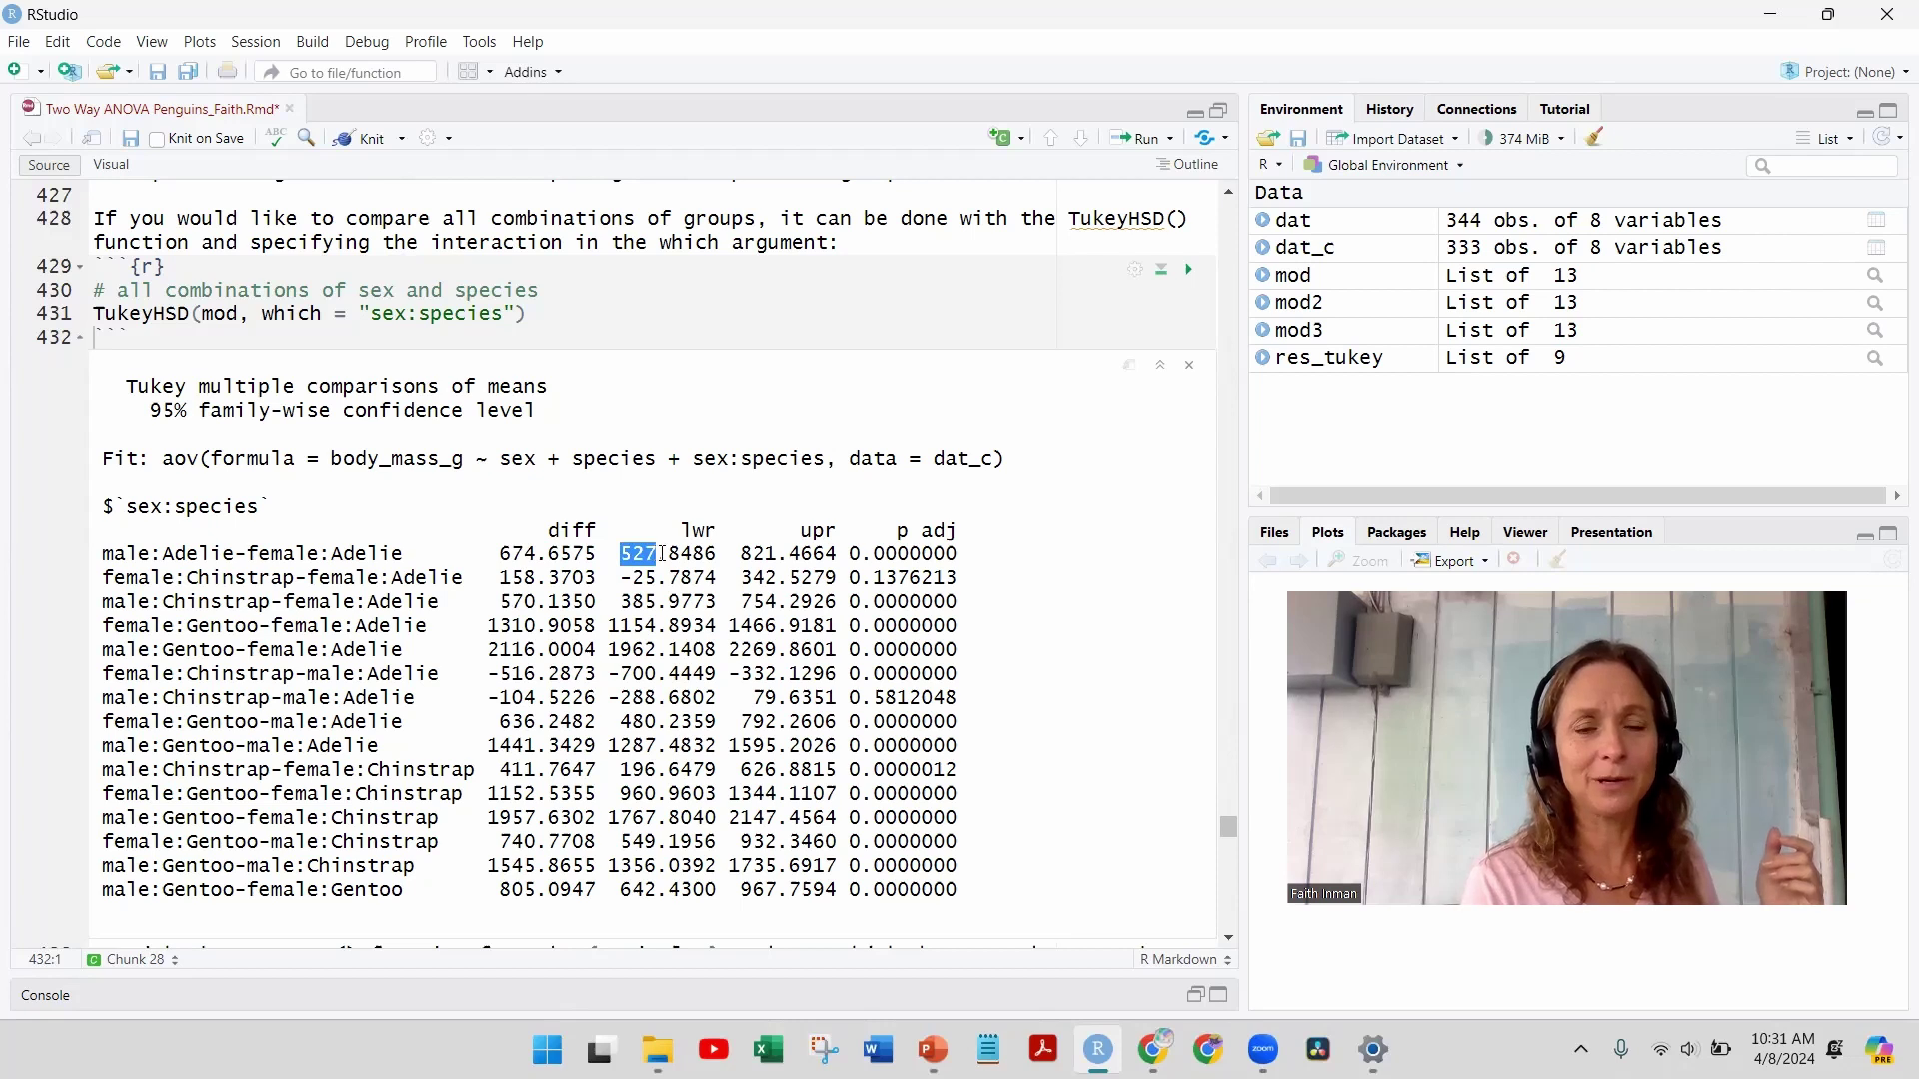
double_click(752, 555)
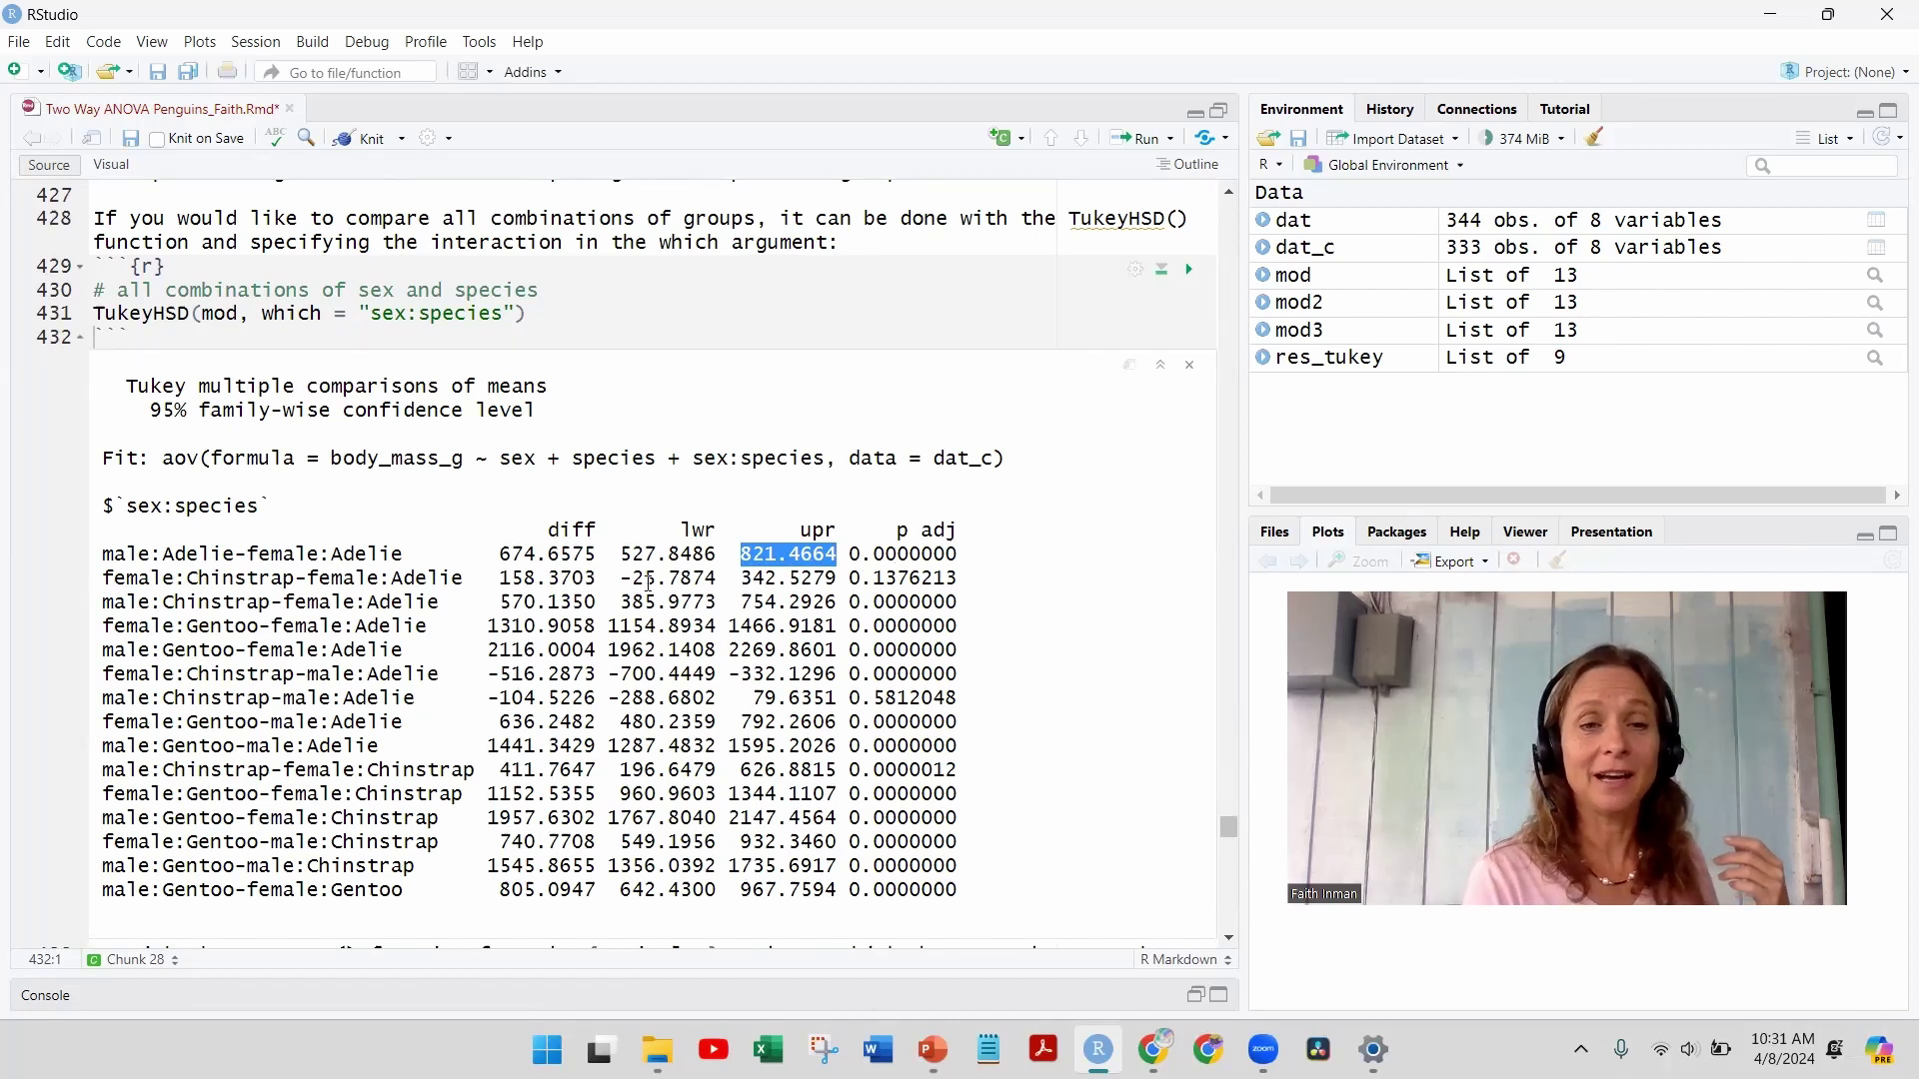
left_click(626, 553)
left_click_drag(625, 552, 837, 551)
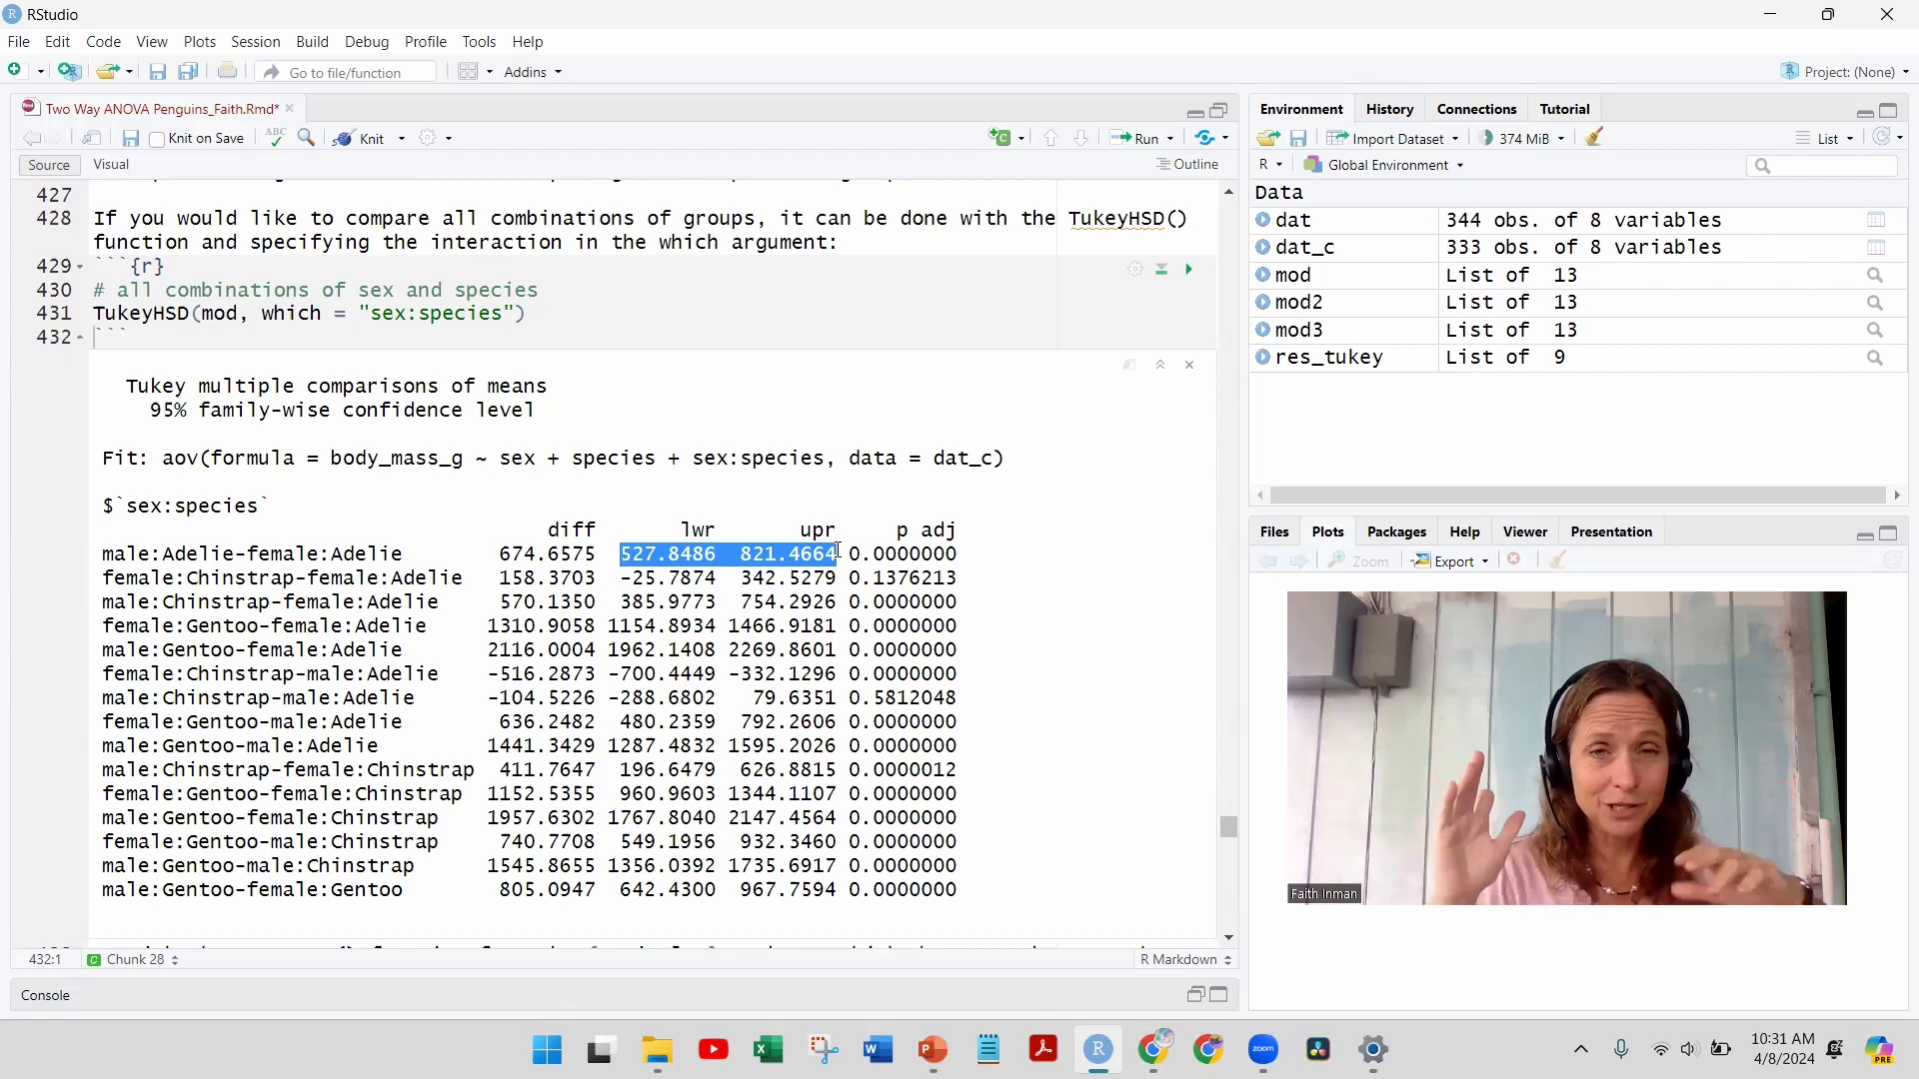
double_click(916, 551)
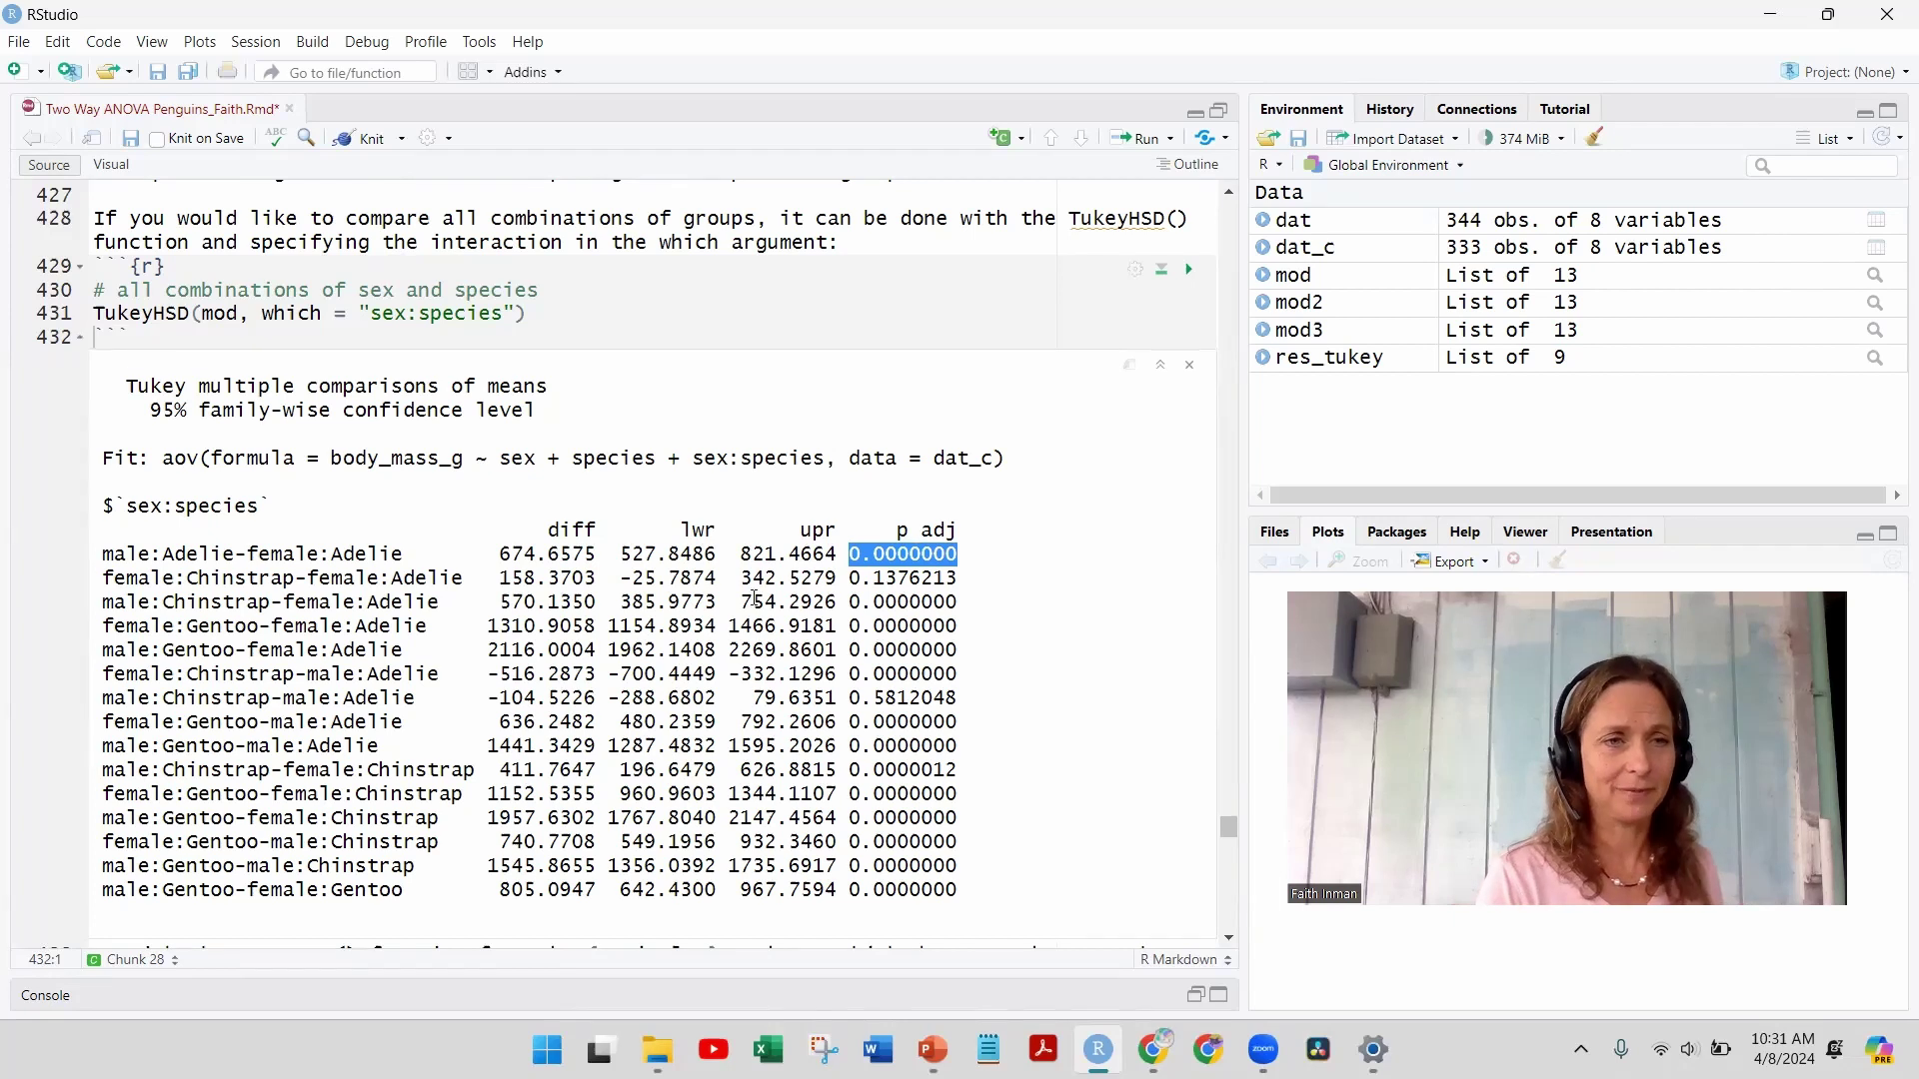
Step: Examine the female:Chinstrap-female:Adelie row, highlighting its label, confidence interval and adjusted p-value, and clear the selection
left_click(107, 580)
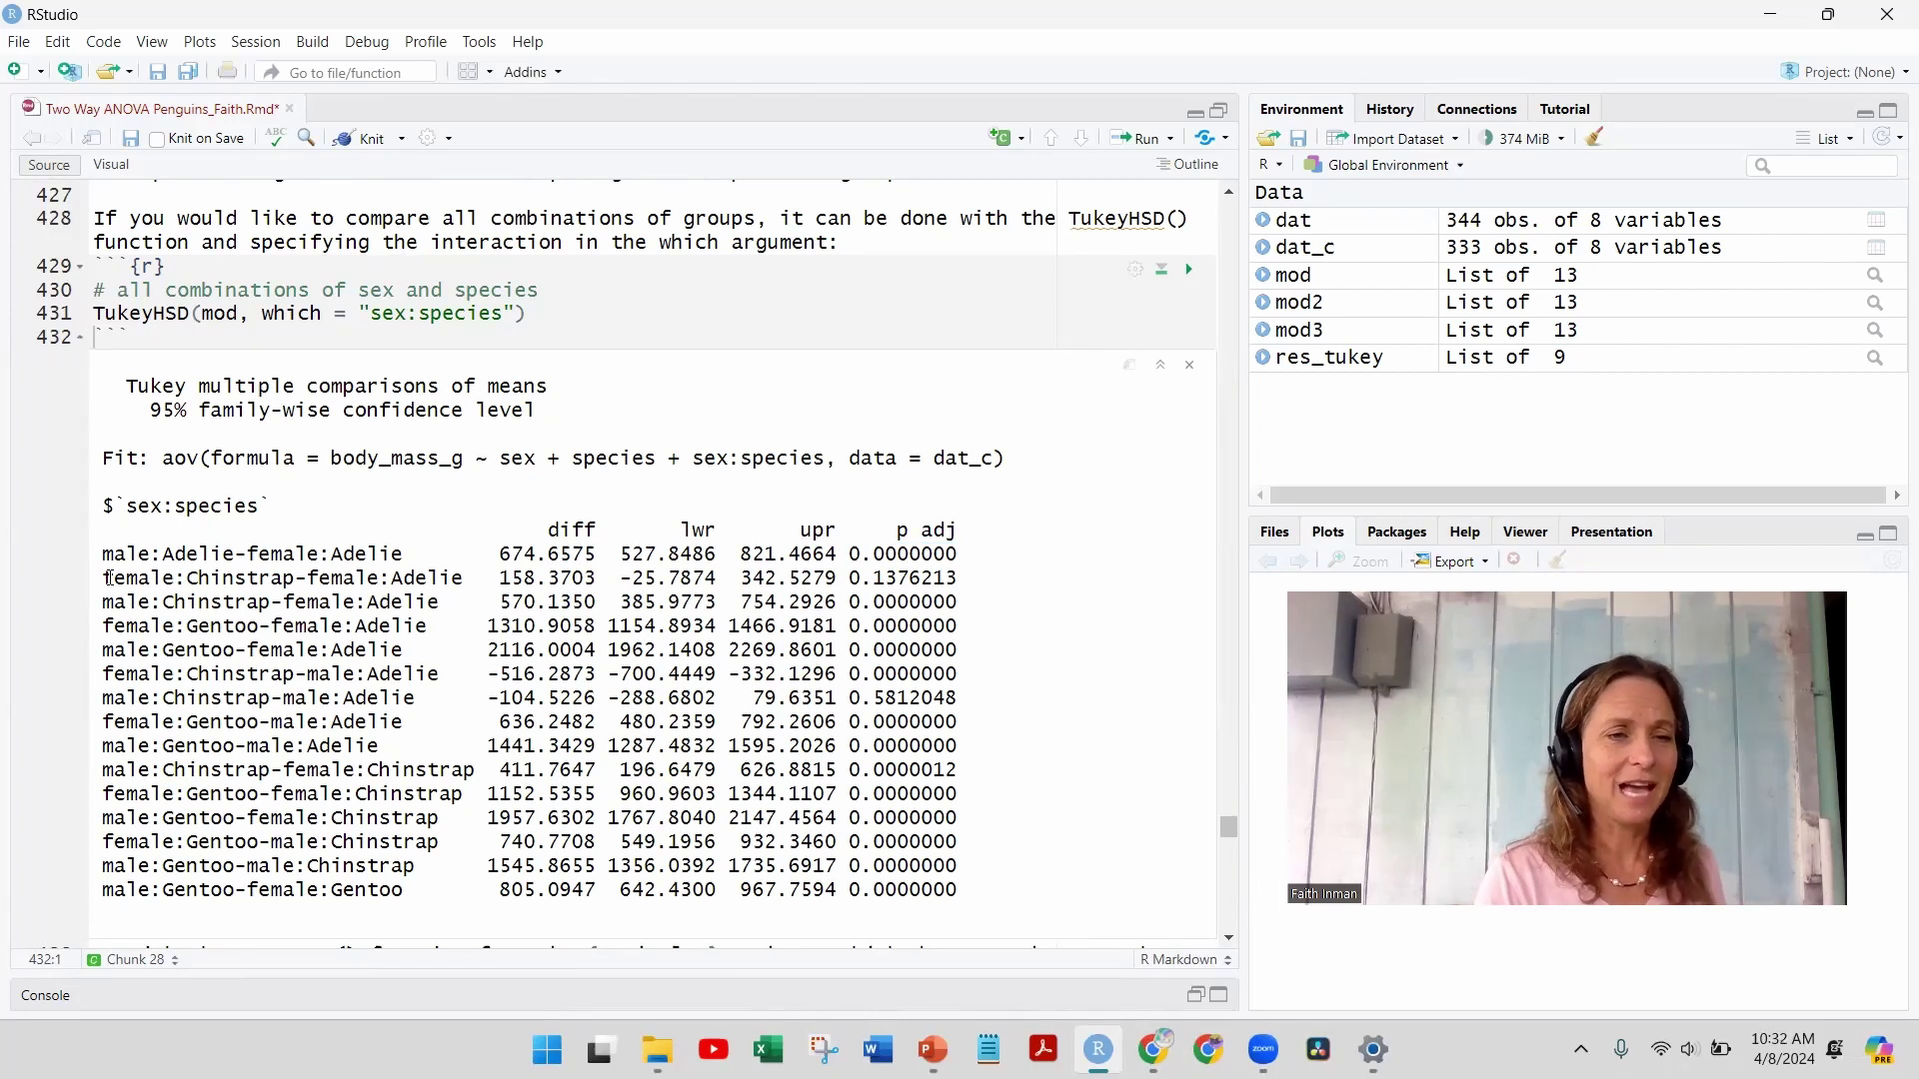
left_click_drag(104, 577, 473, 583)
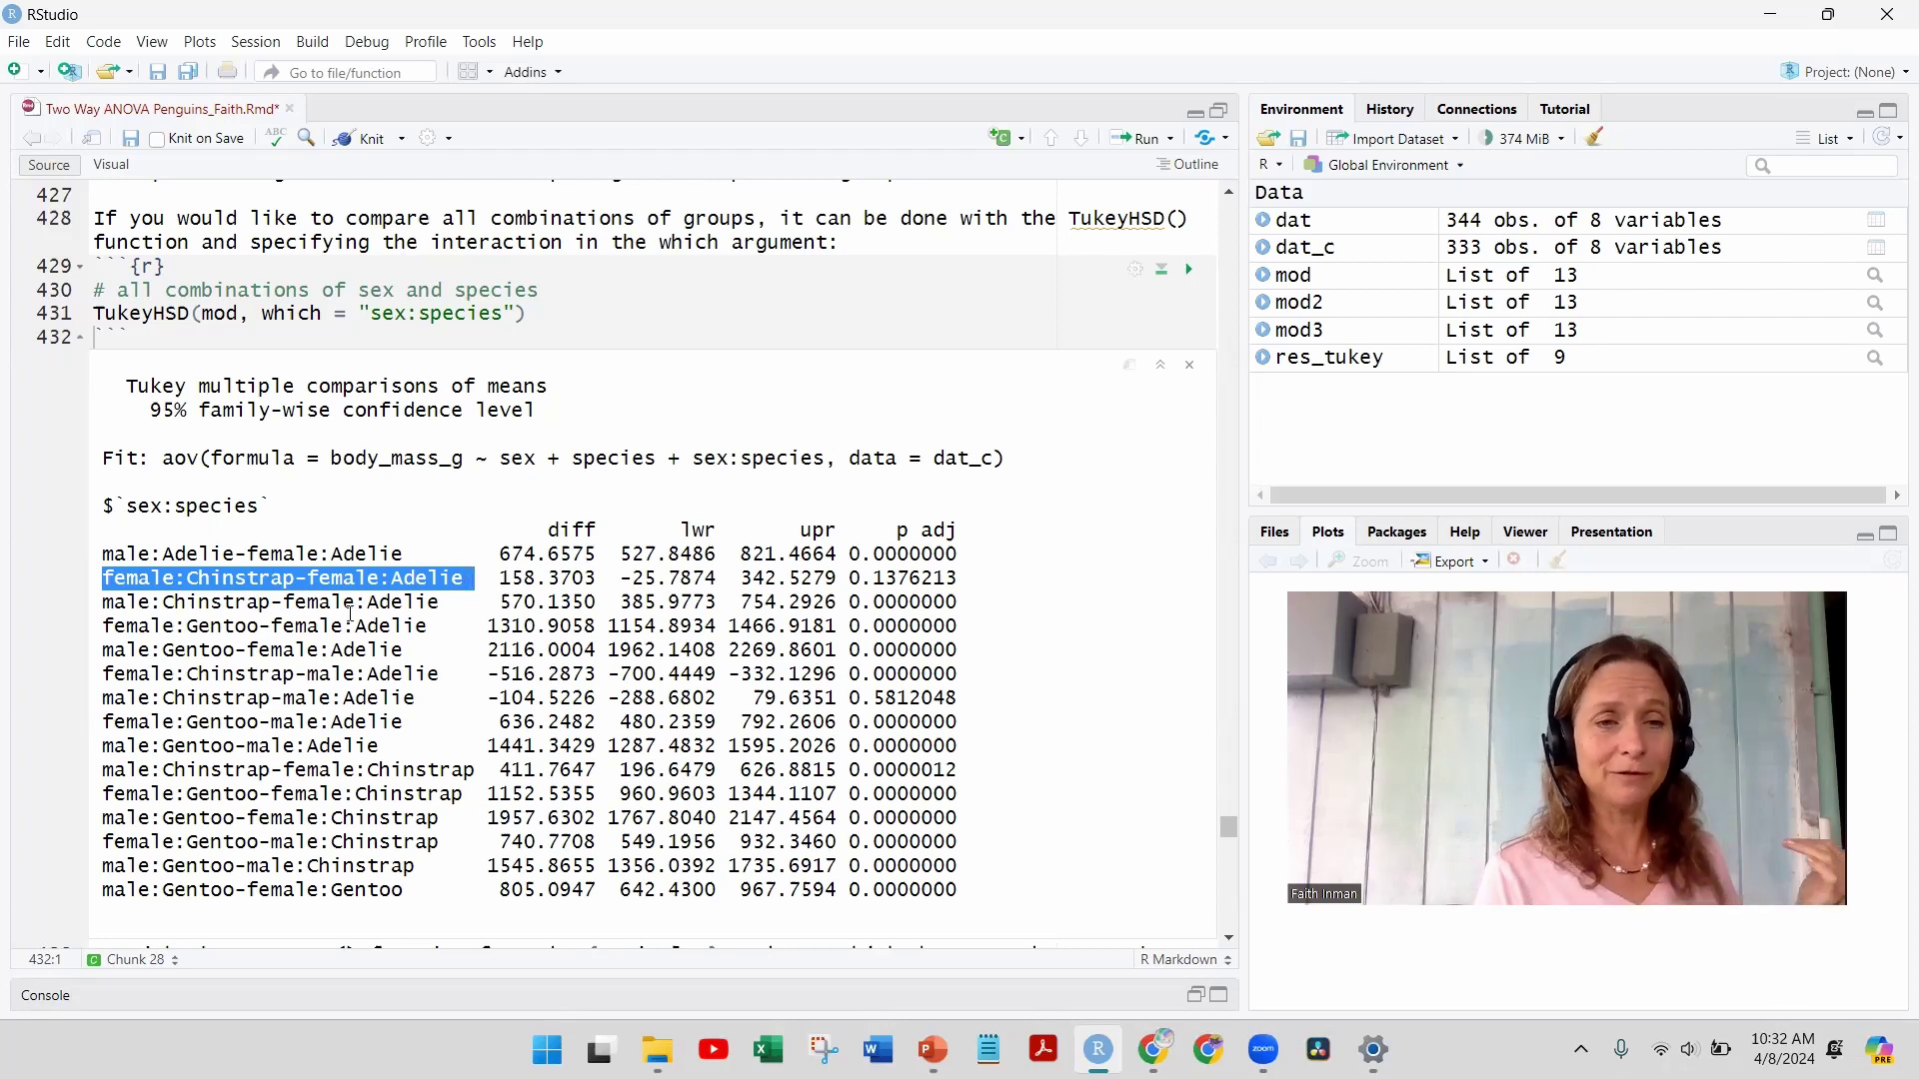
left_click(505, 577)
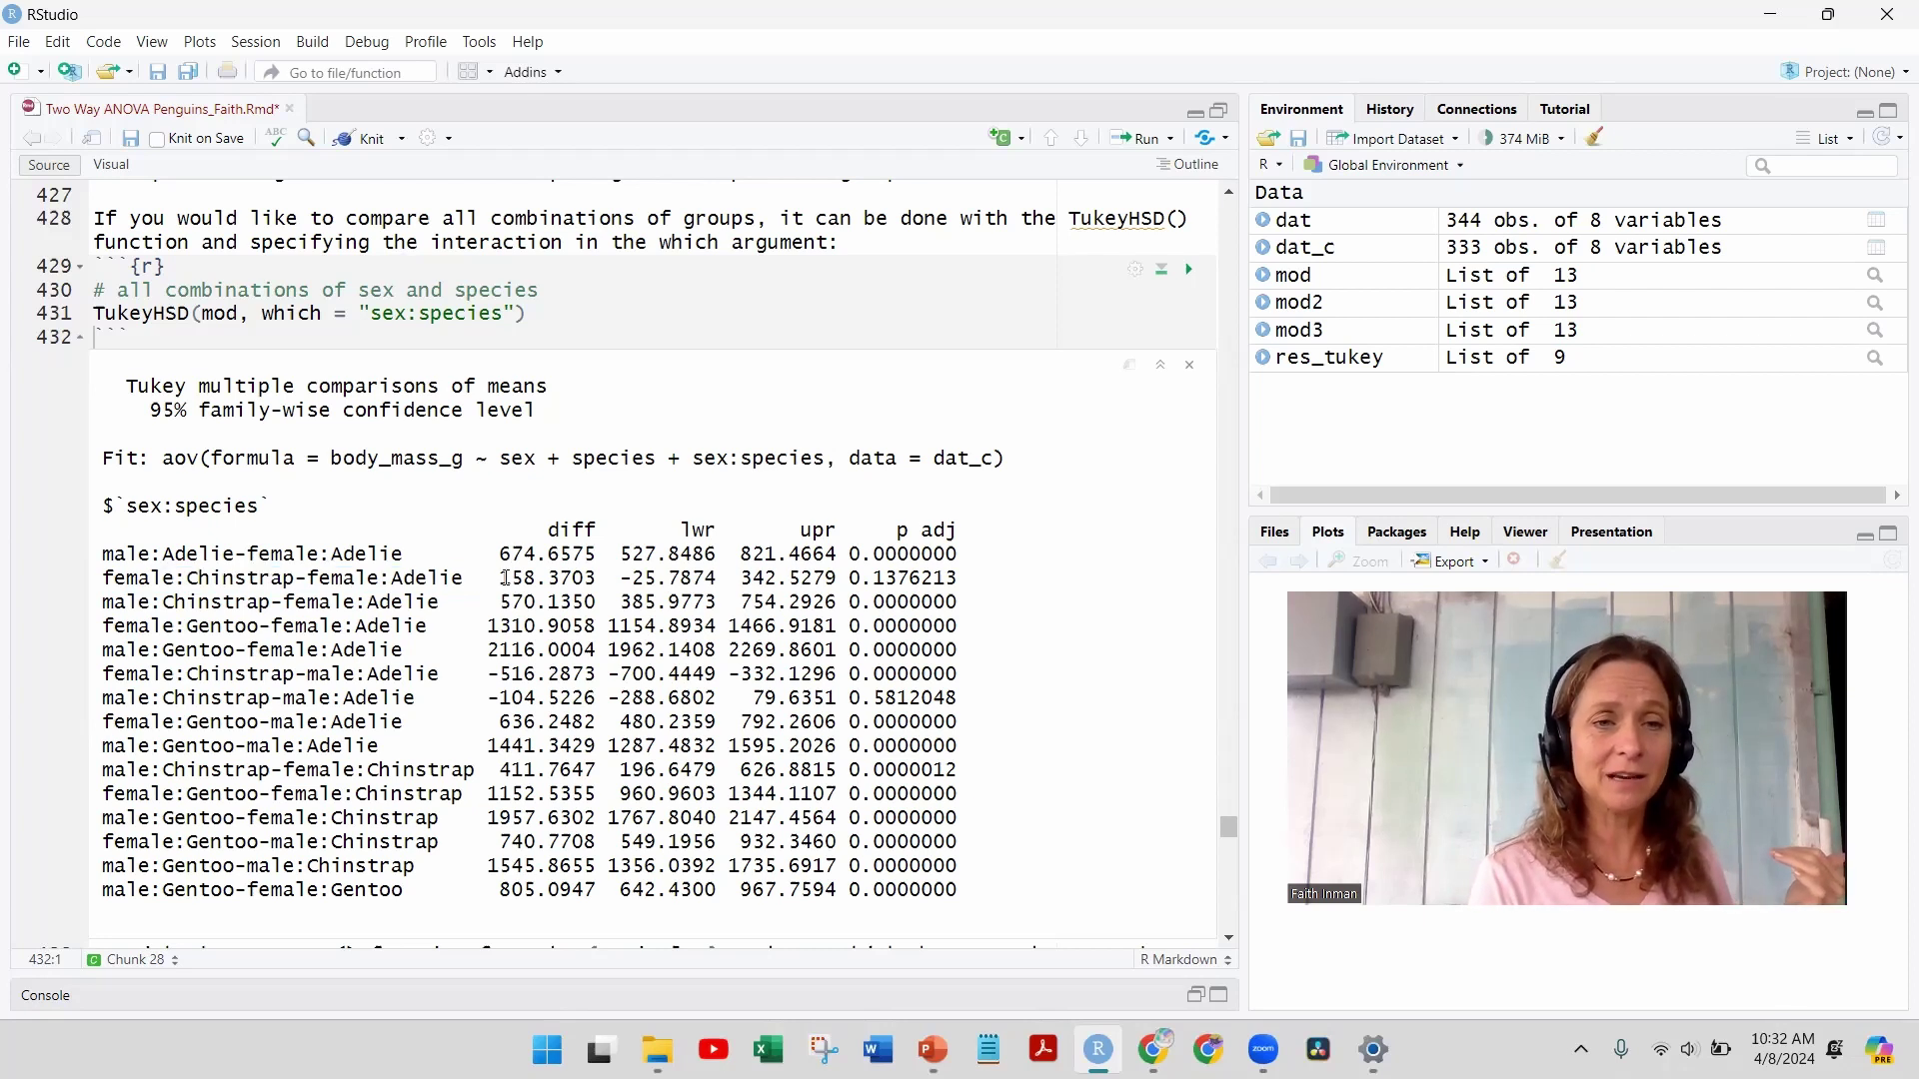
left_click_drag(506, 578, 784, 580)
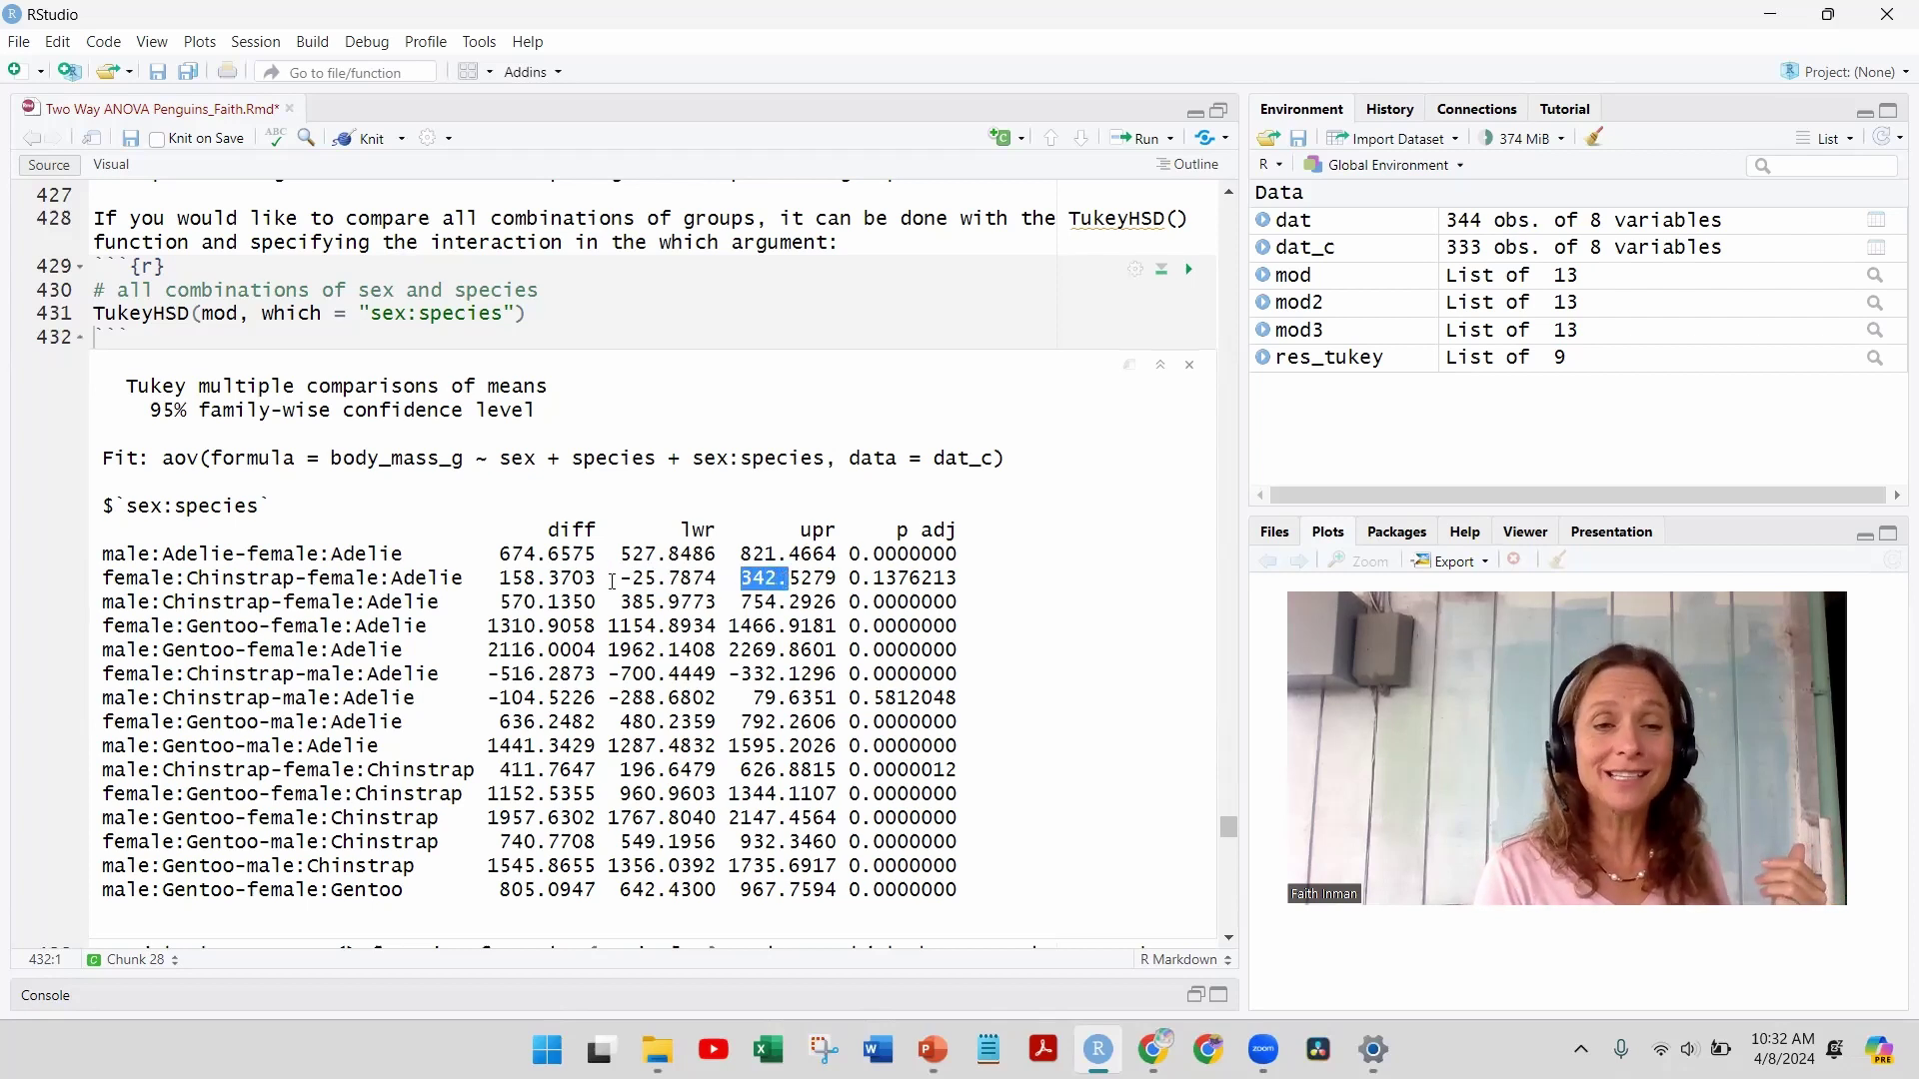
left_click_drag(619, 579, 840, 580)
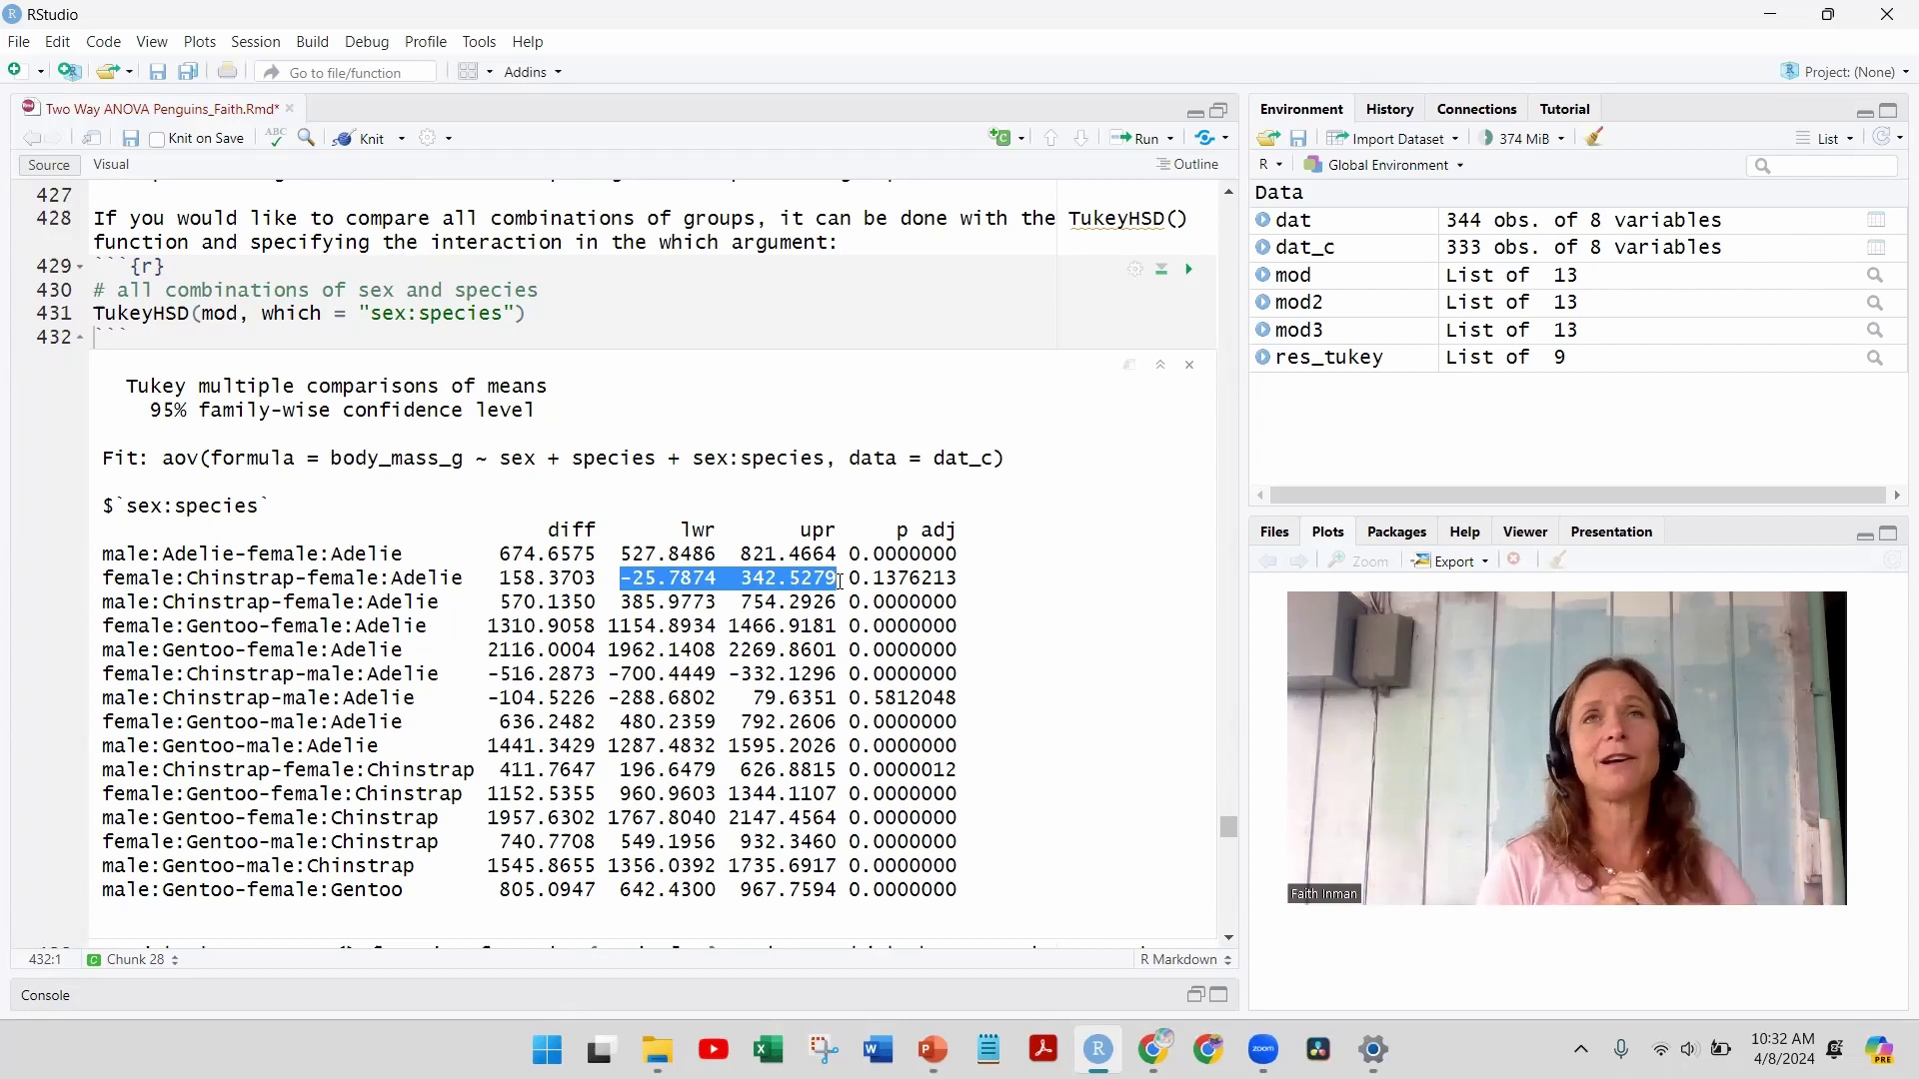
double_click(903, 579)
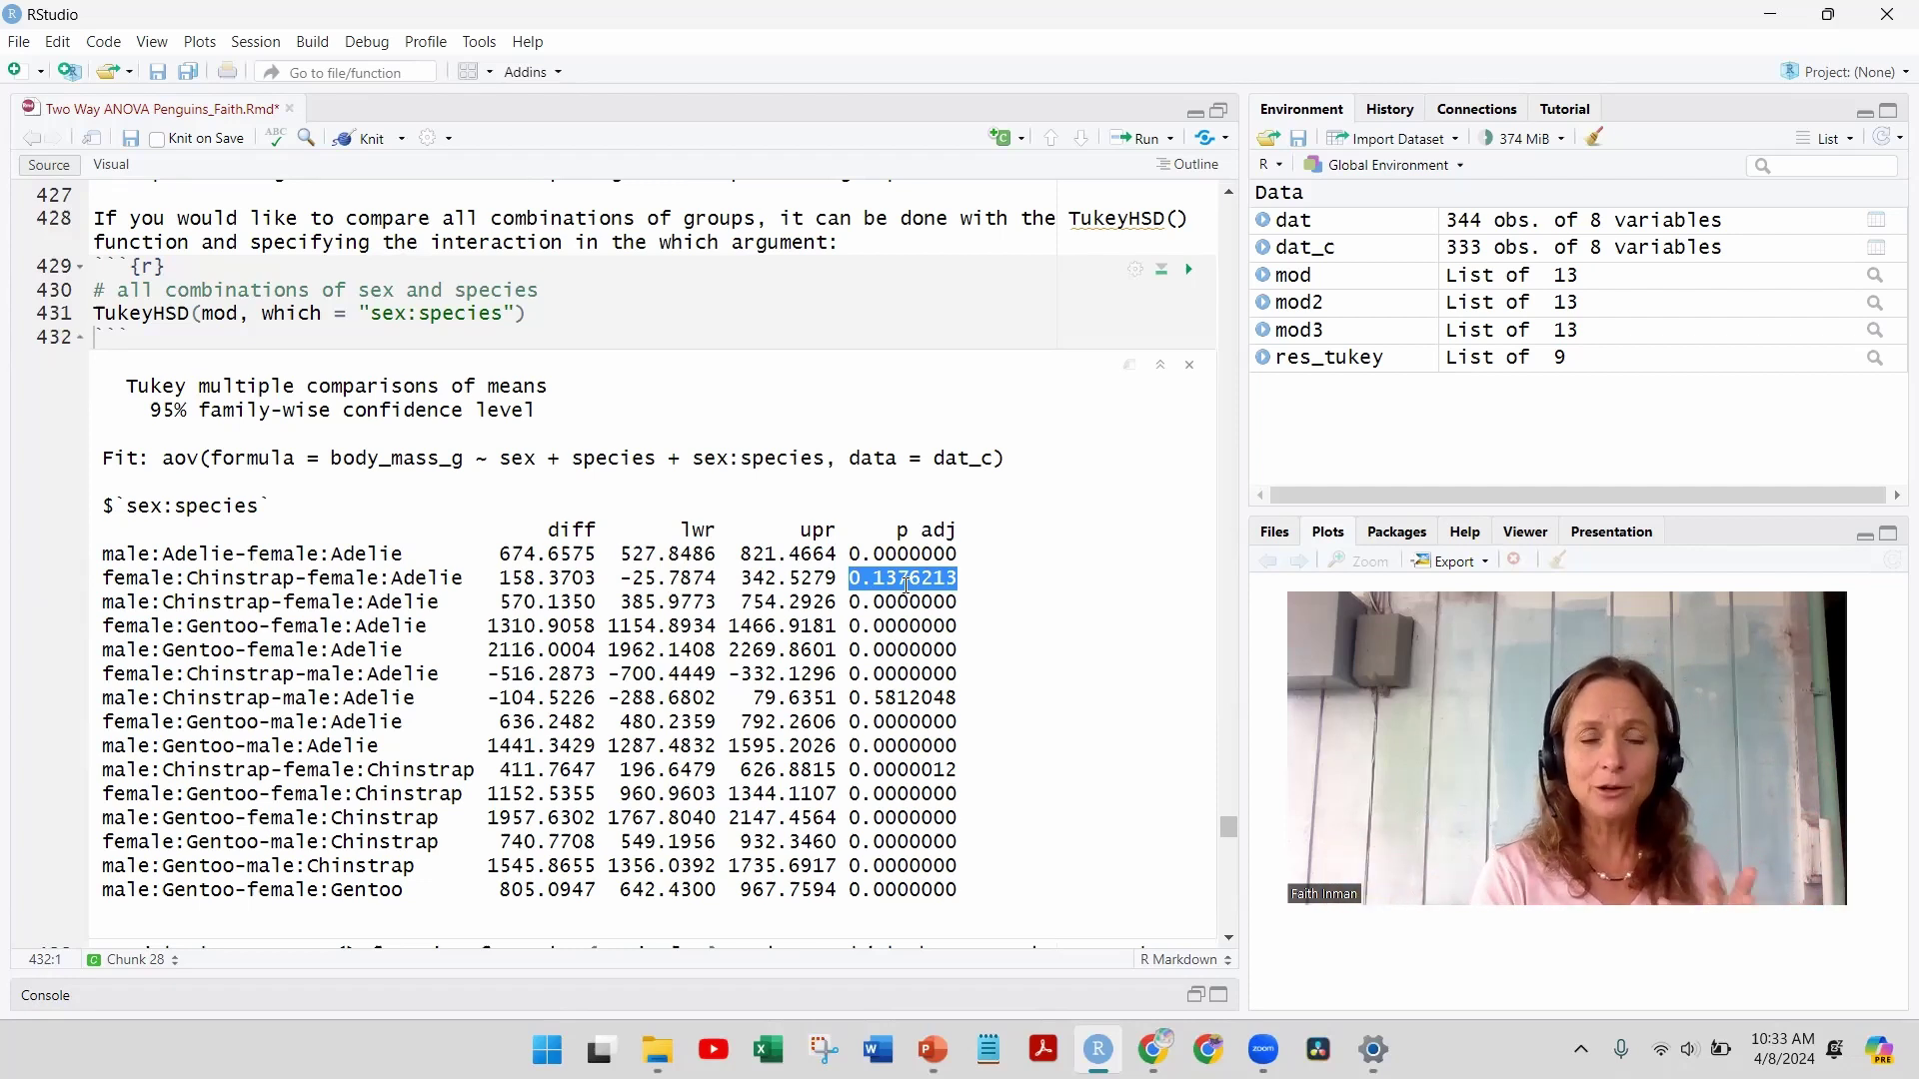
left_click(851, 697)
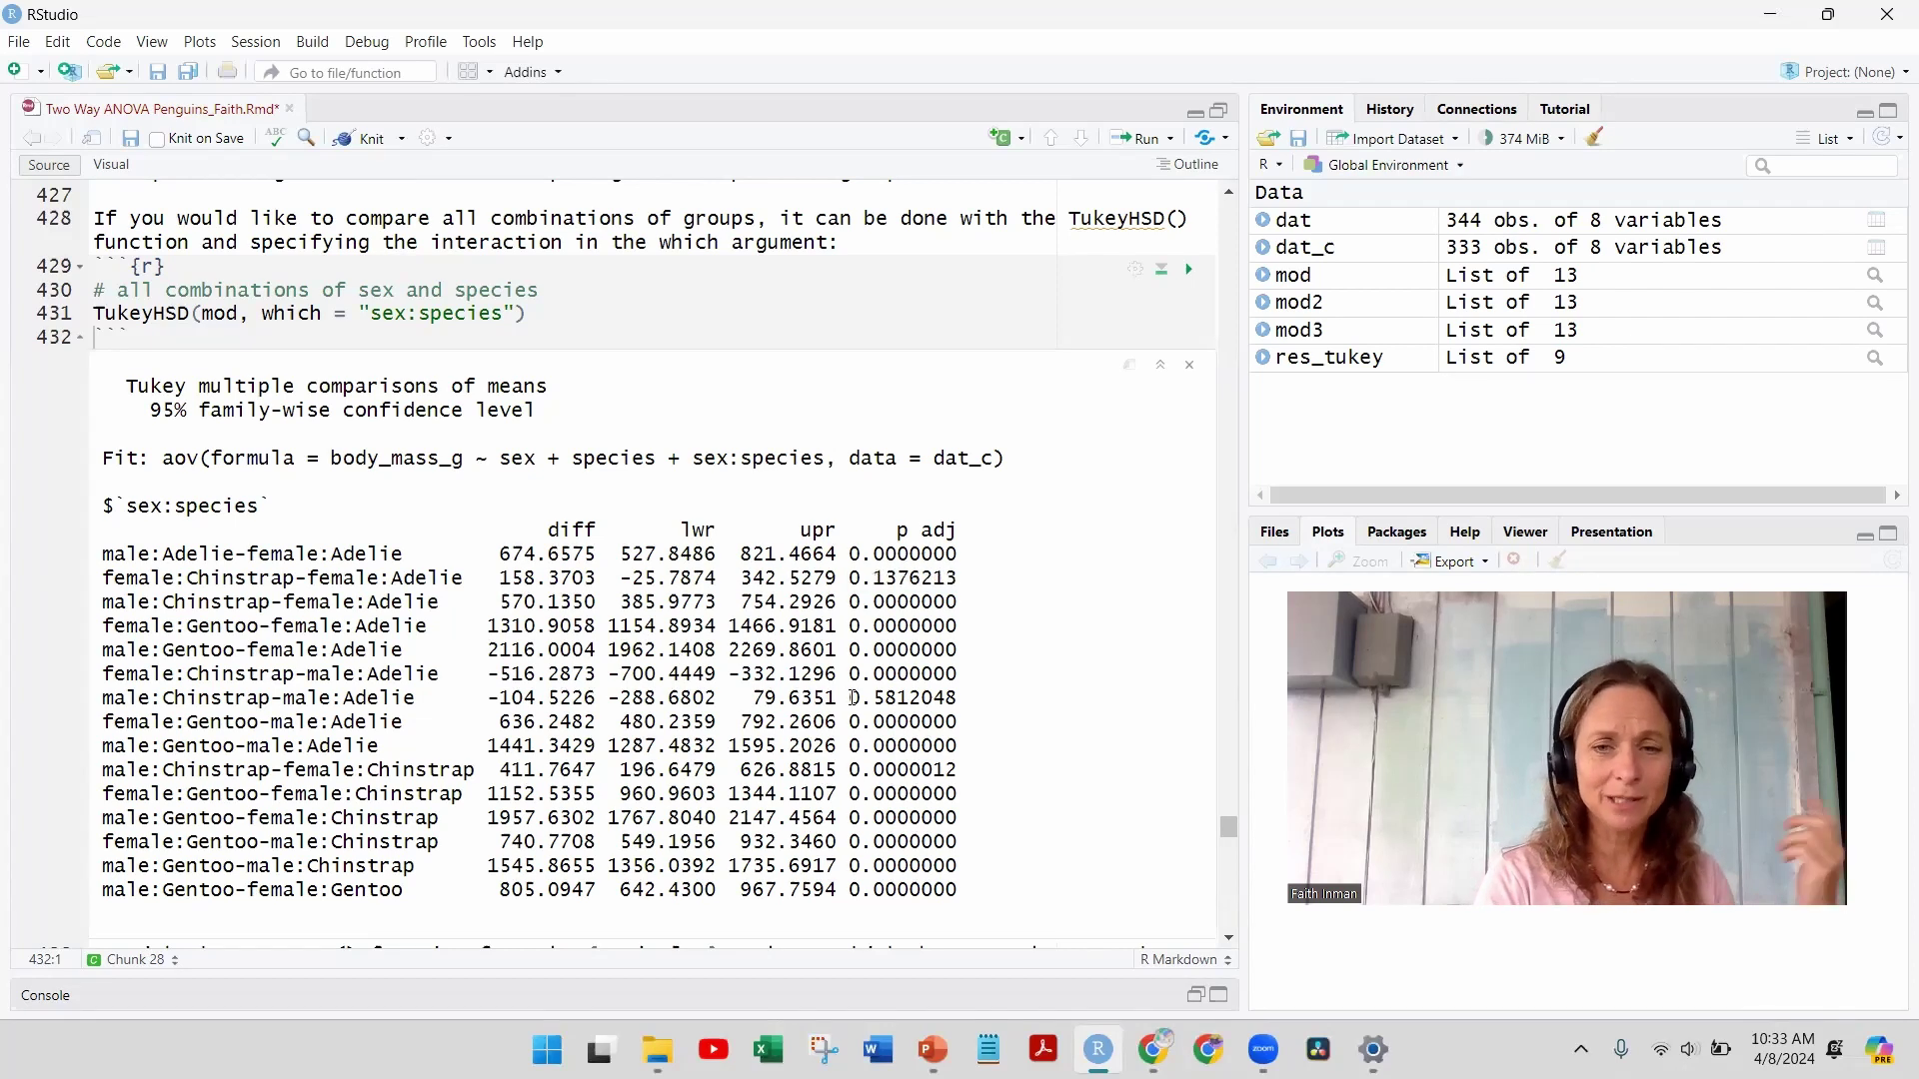
Step: Run the agricolae chunk that applies HSD.test to mod for sex and species
scroll(1229, 941, "down", 5)
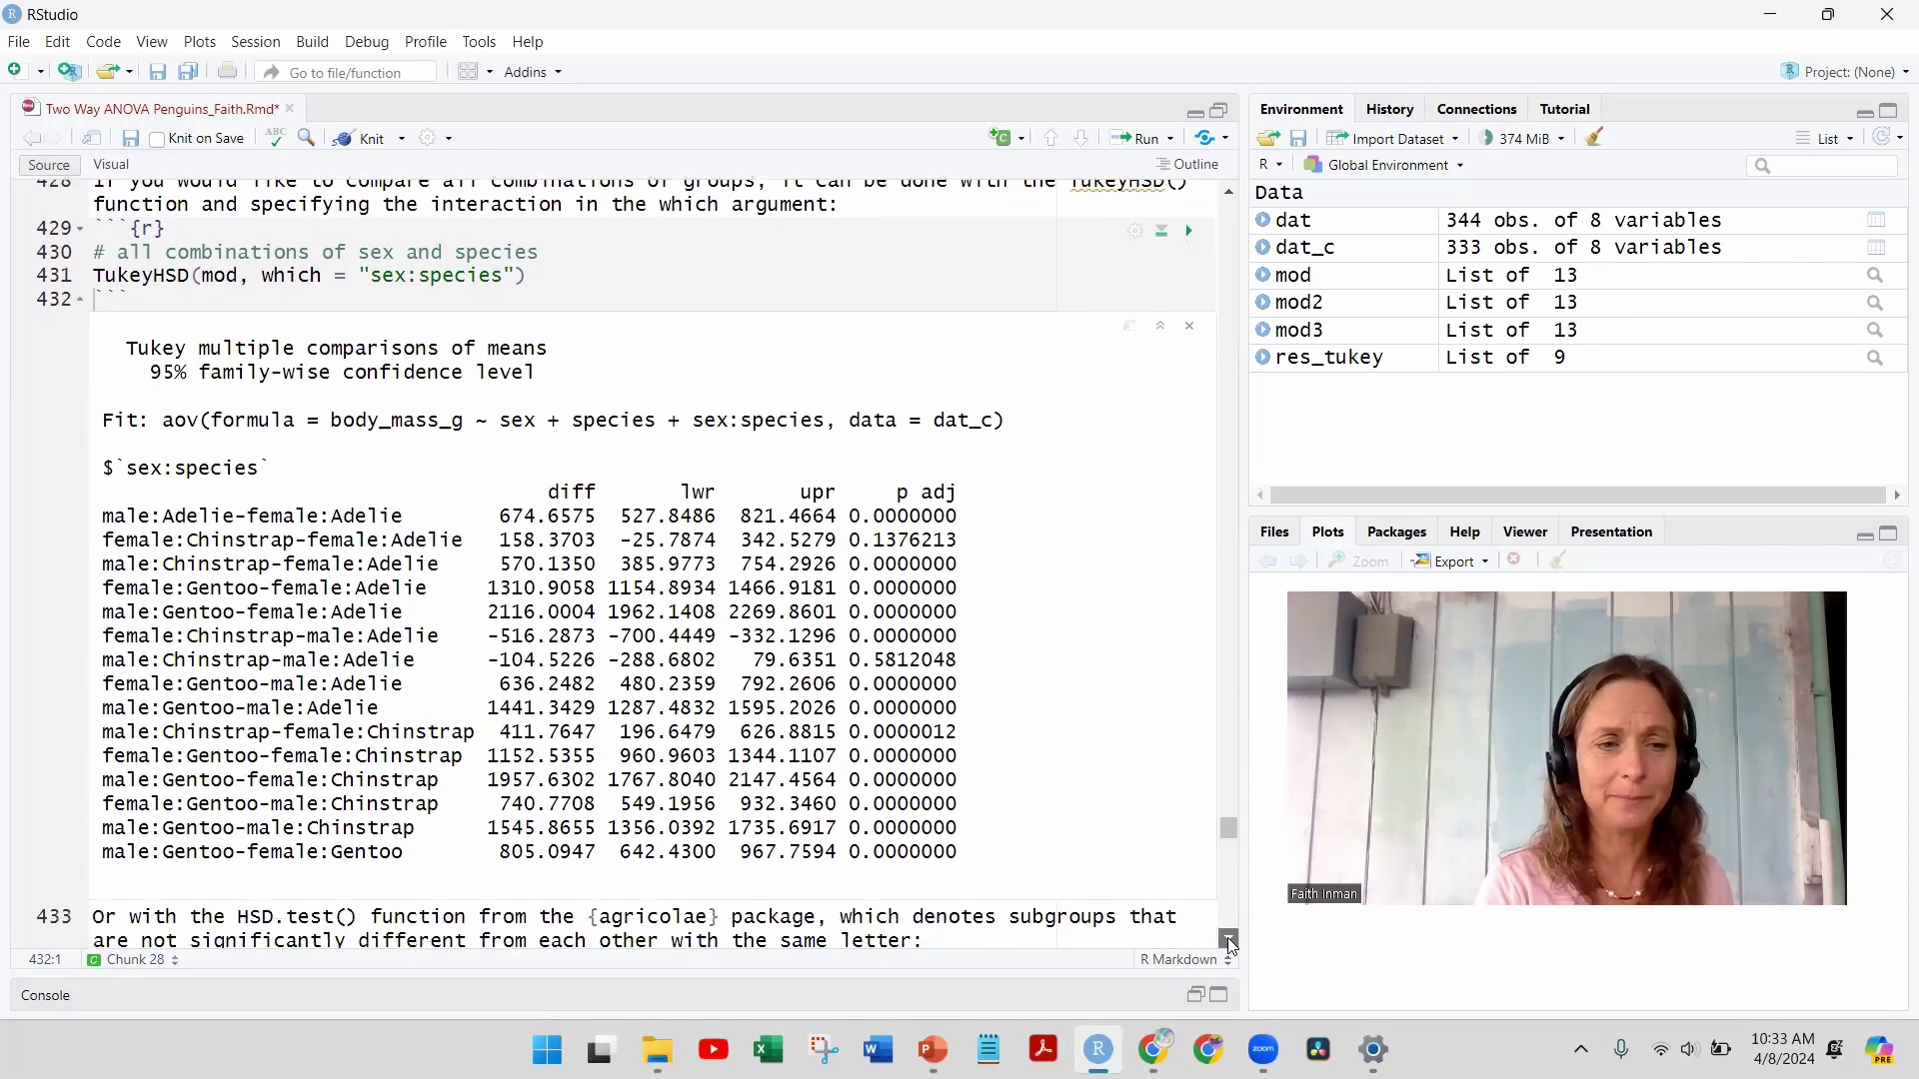
left_click(1229, 941)
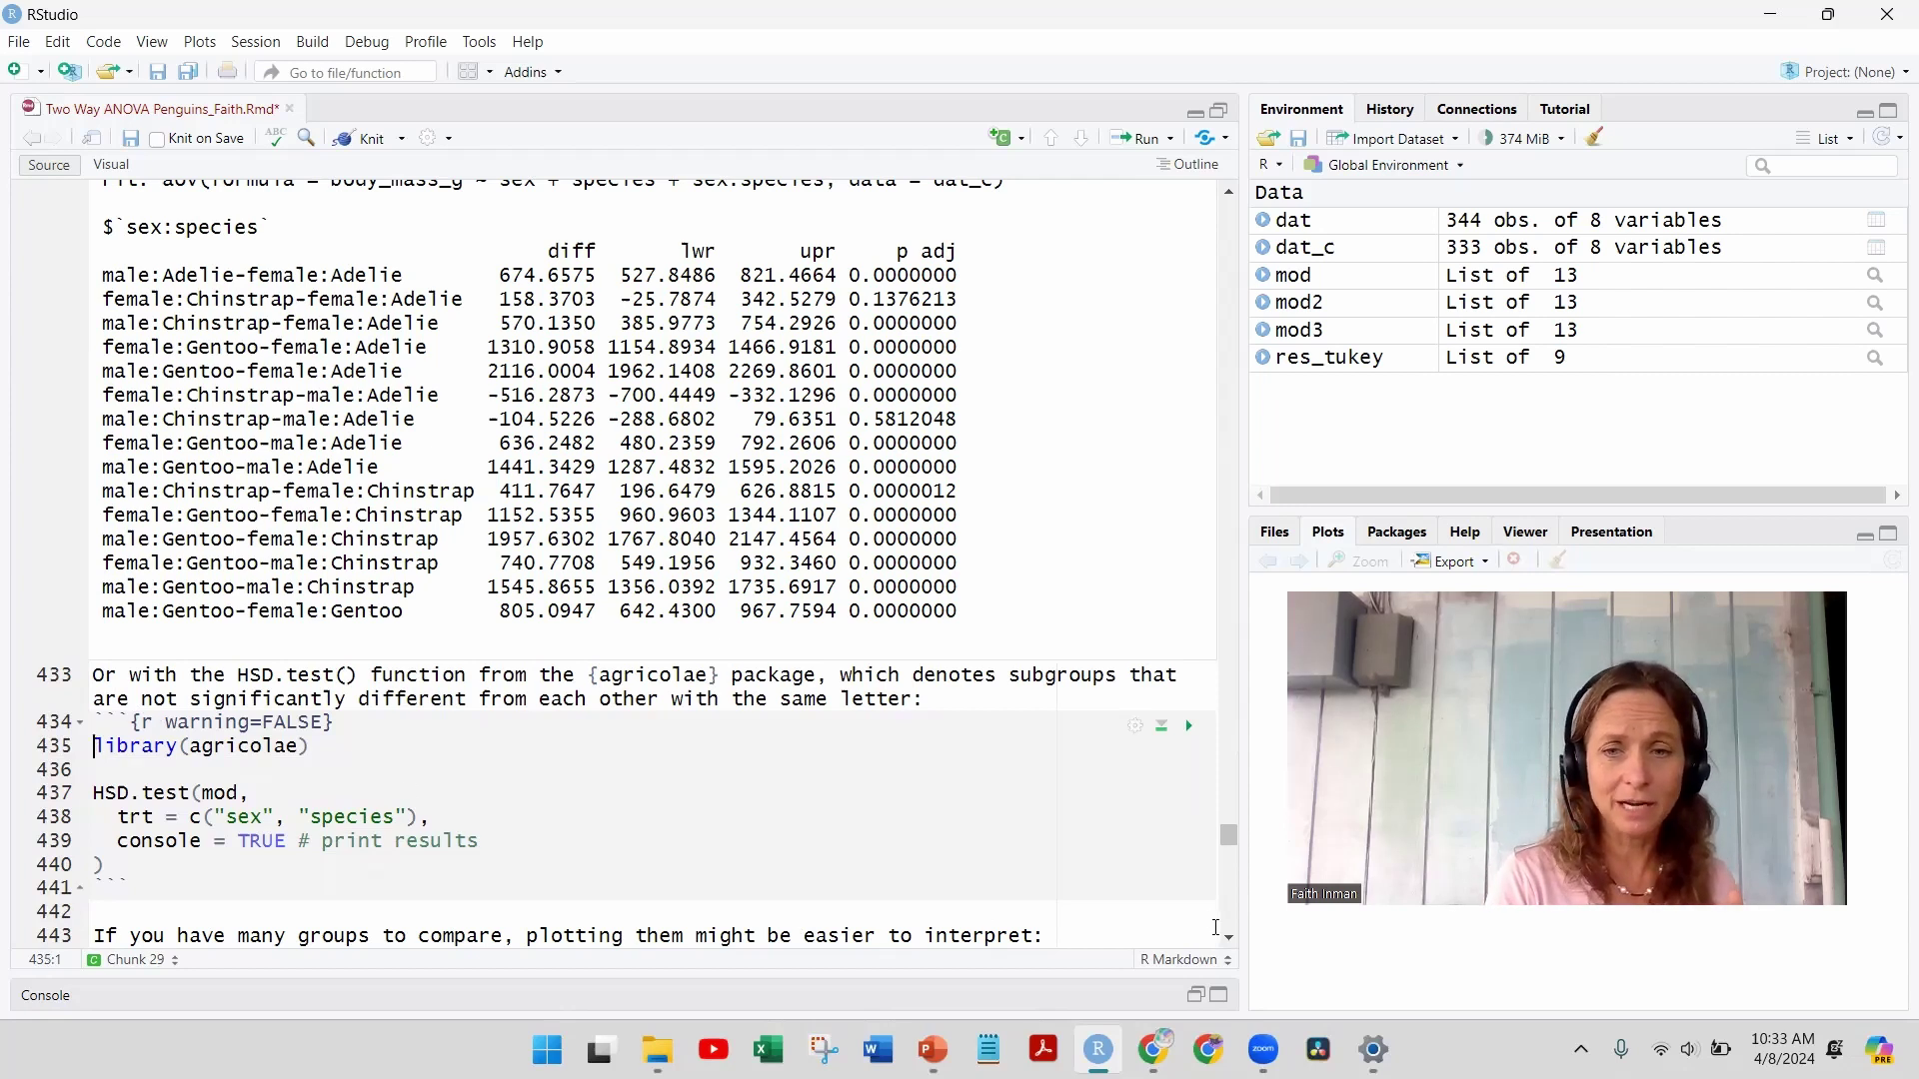
scroll(1232, 943, "down", 5)
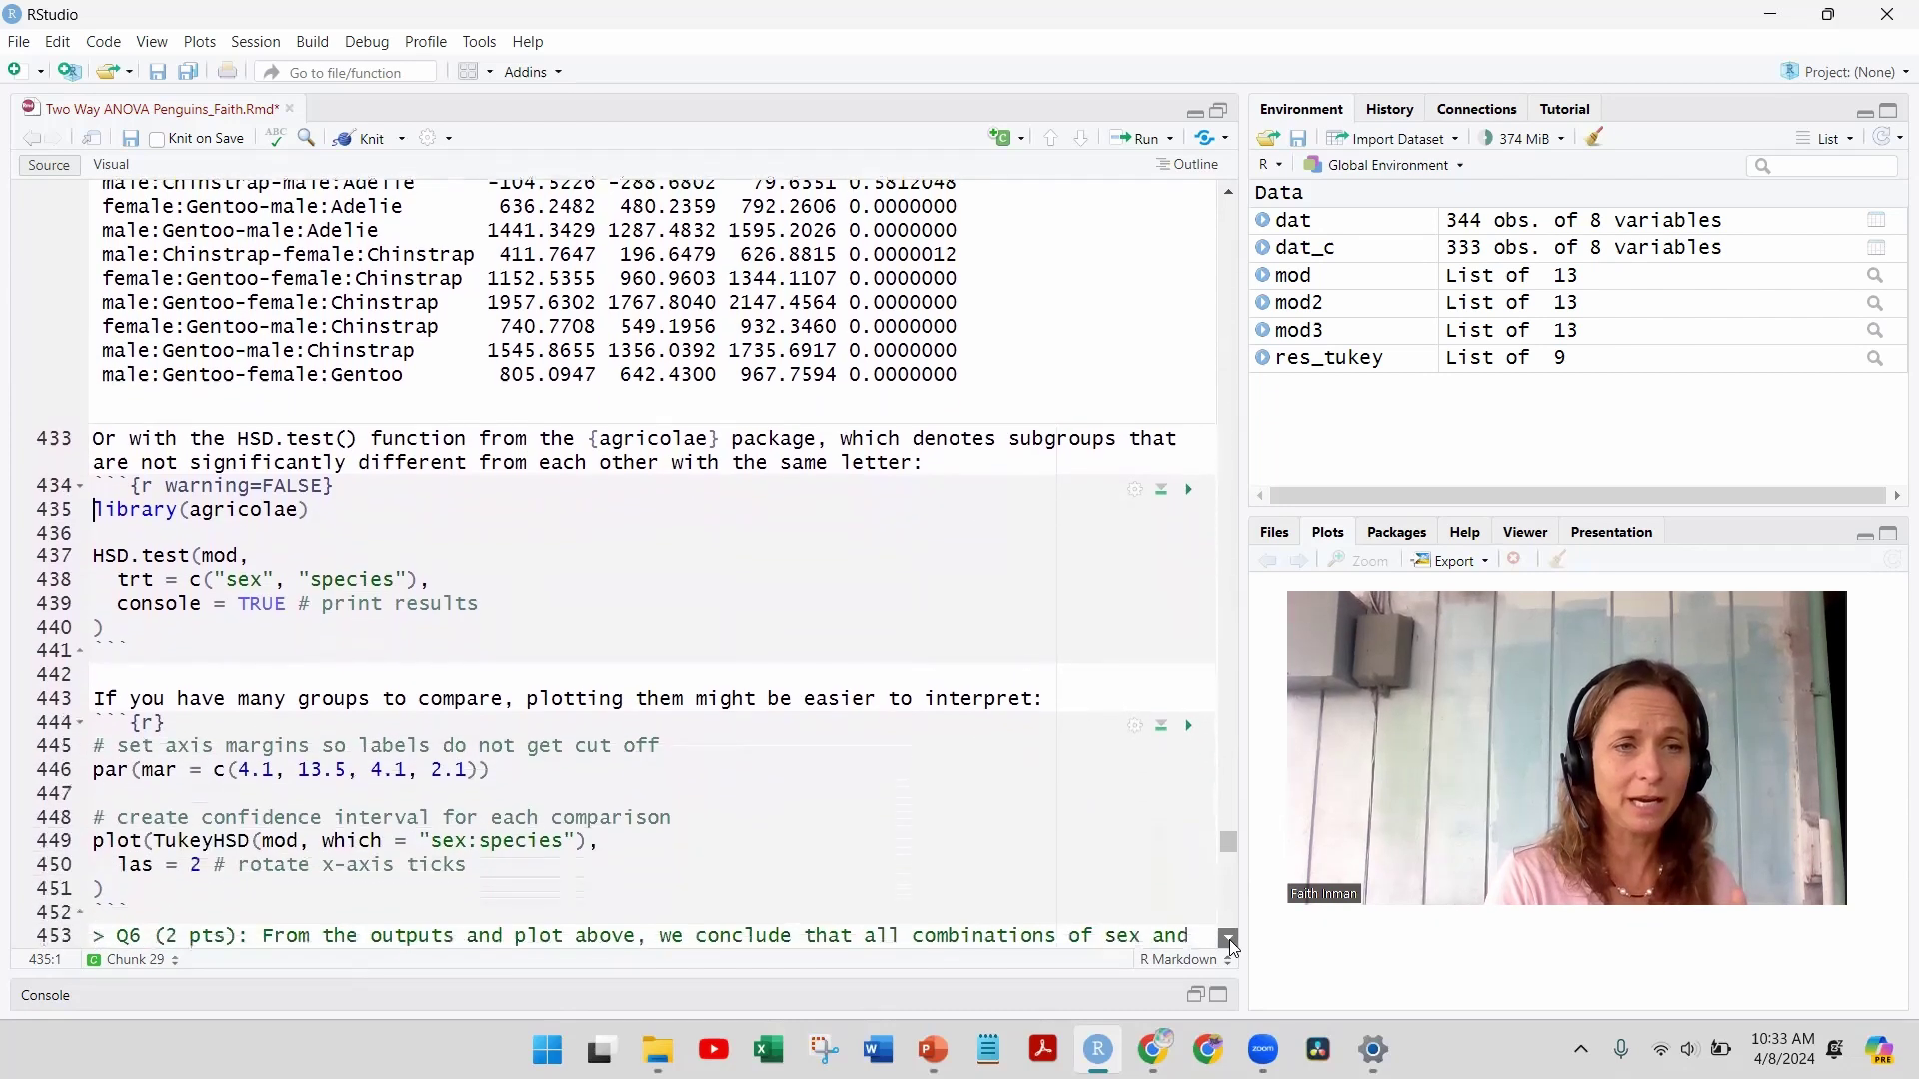
scroll(1229, 939, "down", 2)
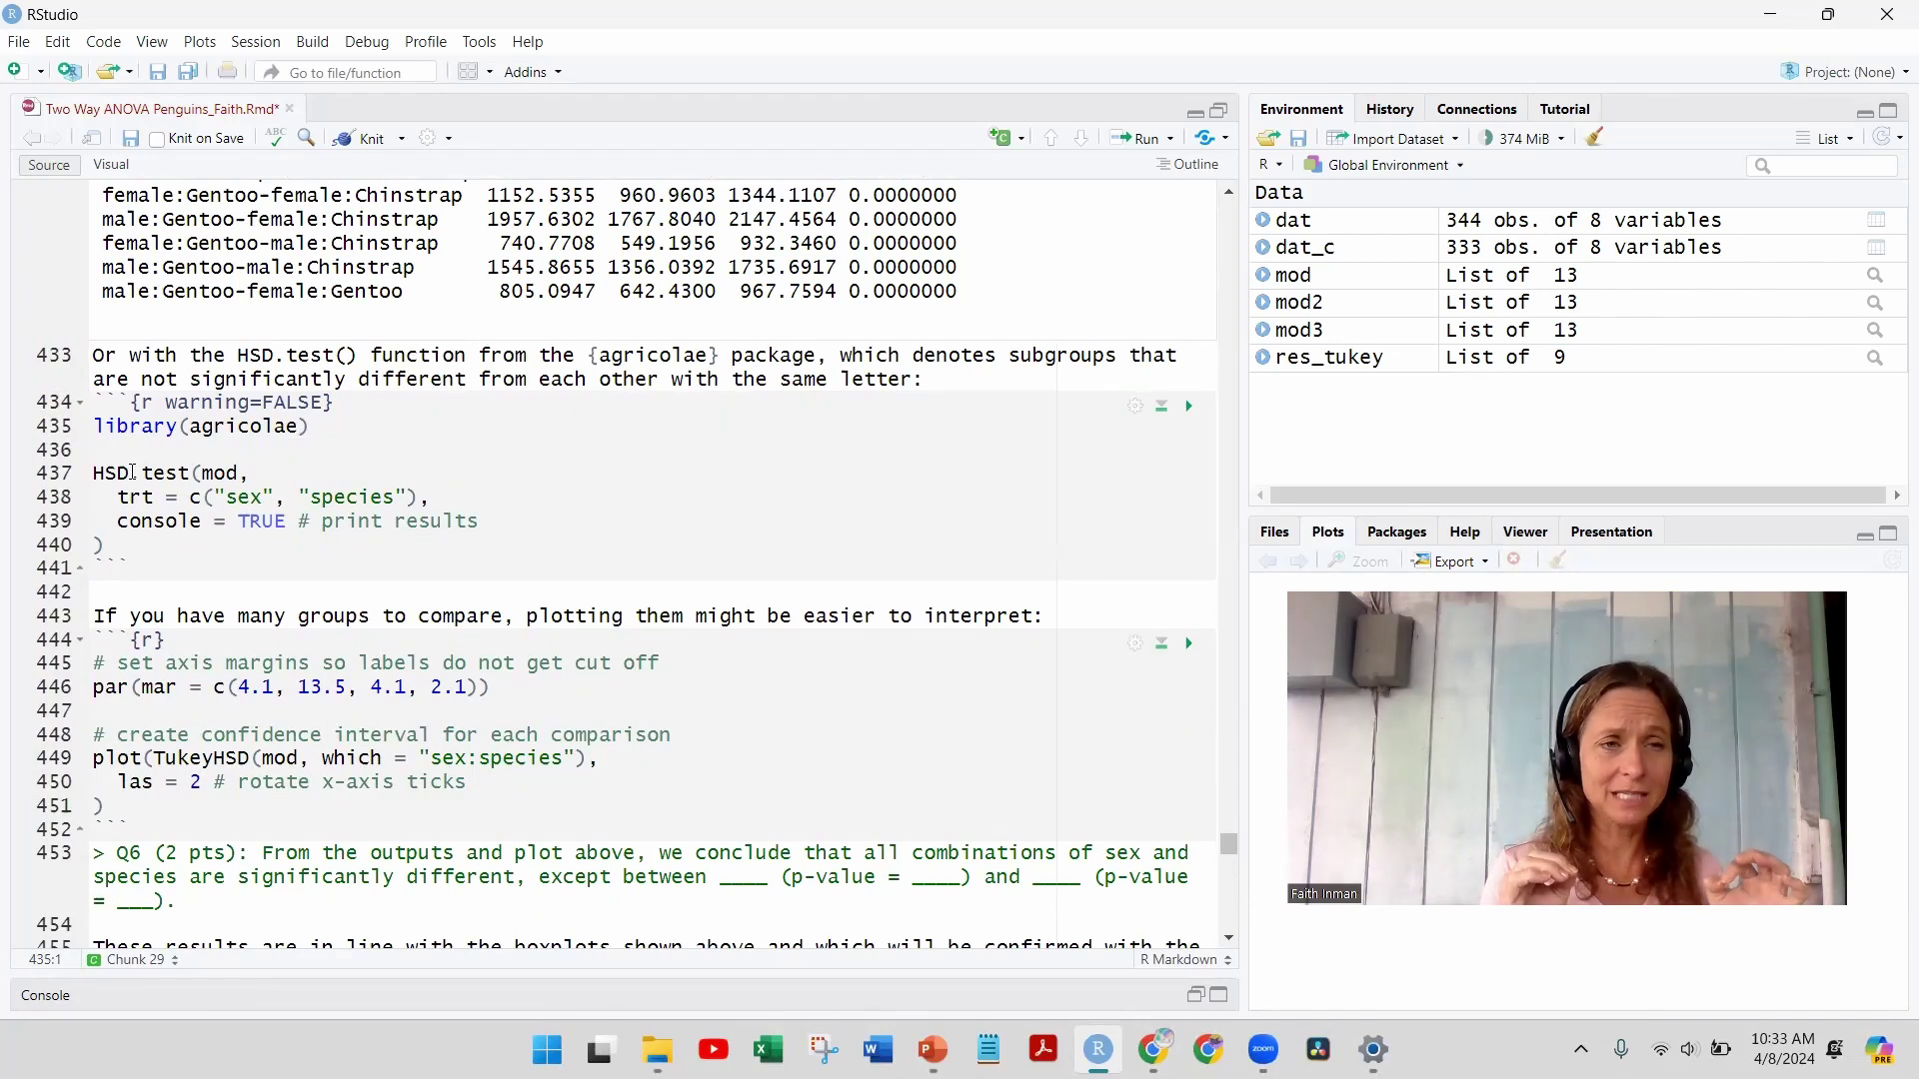
left_click(1190, 407)
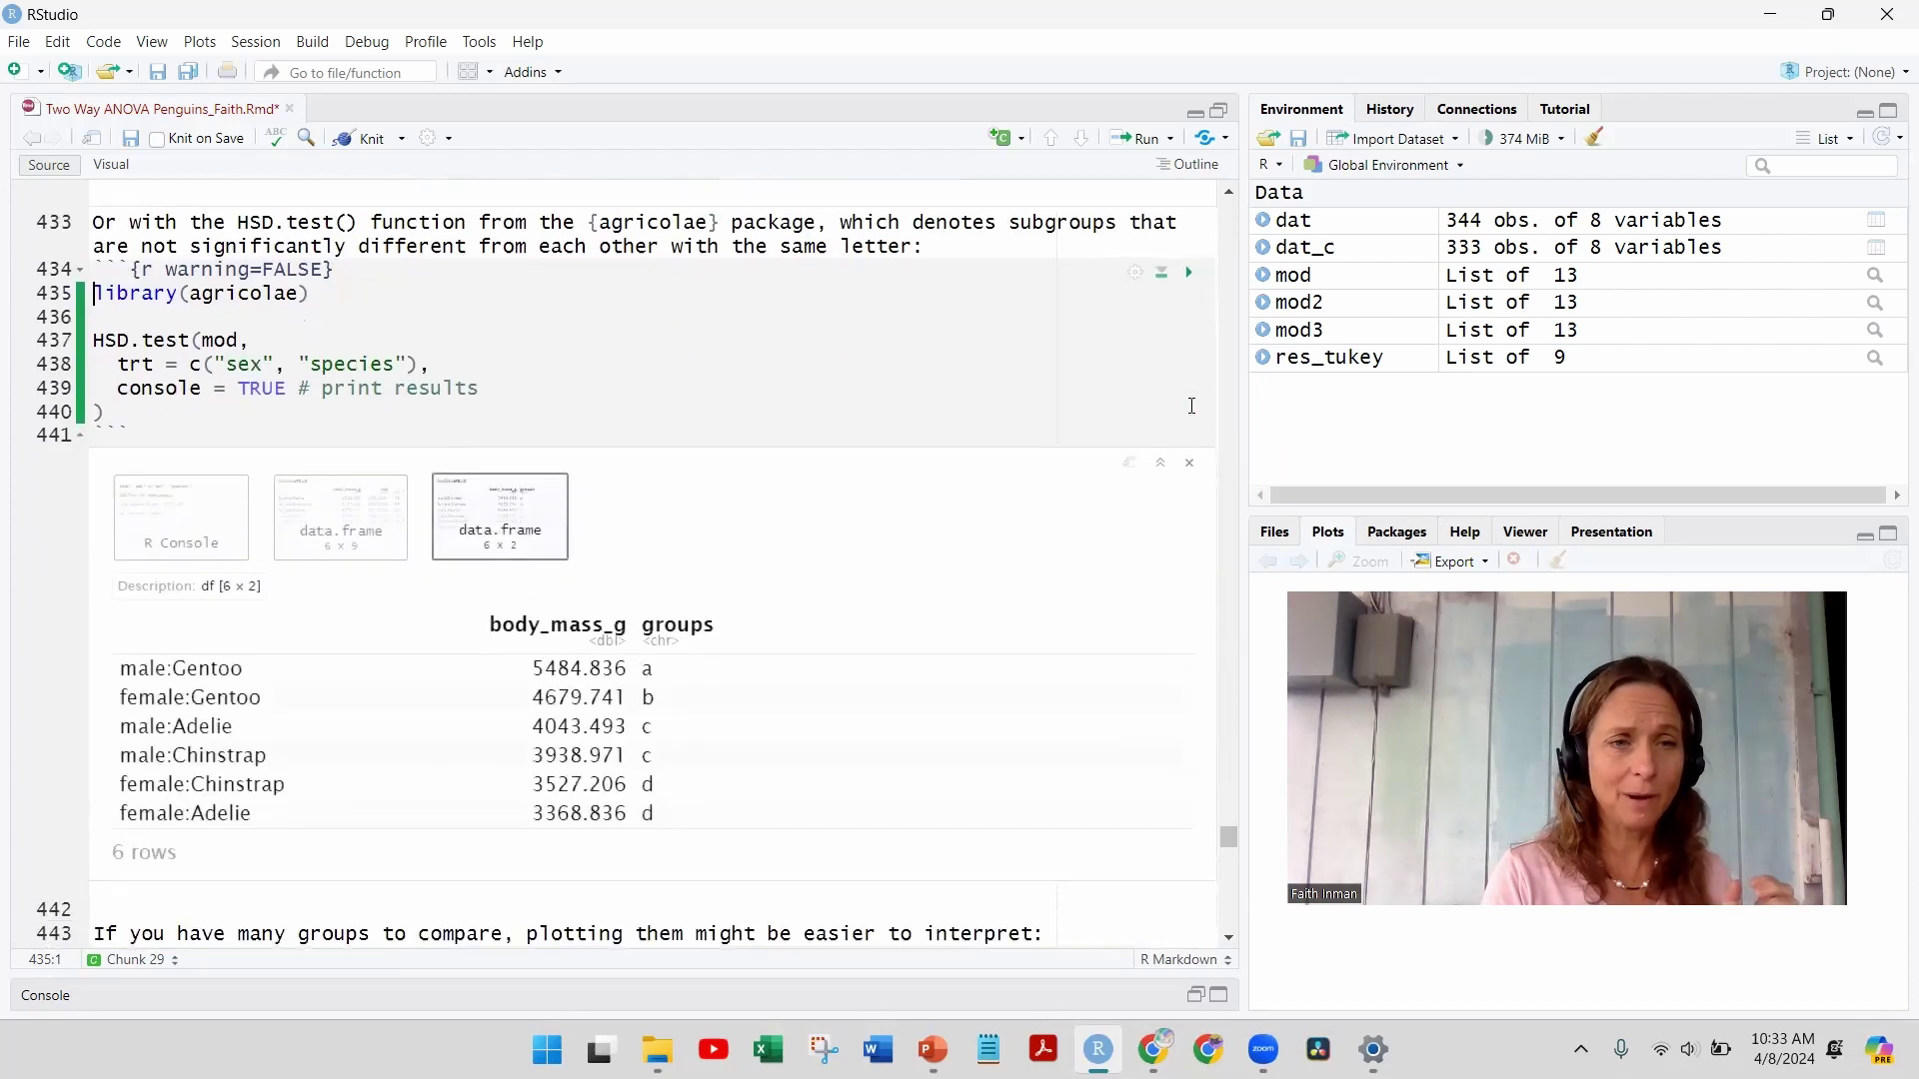
Step: View the HSD.test console output and the 6 x 9 summary statistics data frame through its Q75 column
left_click(217, 530)
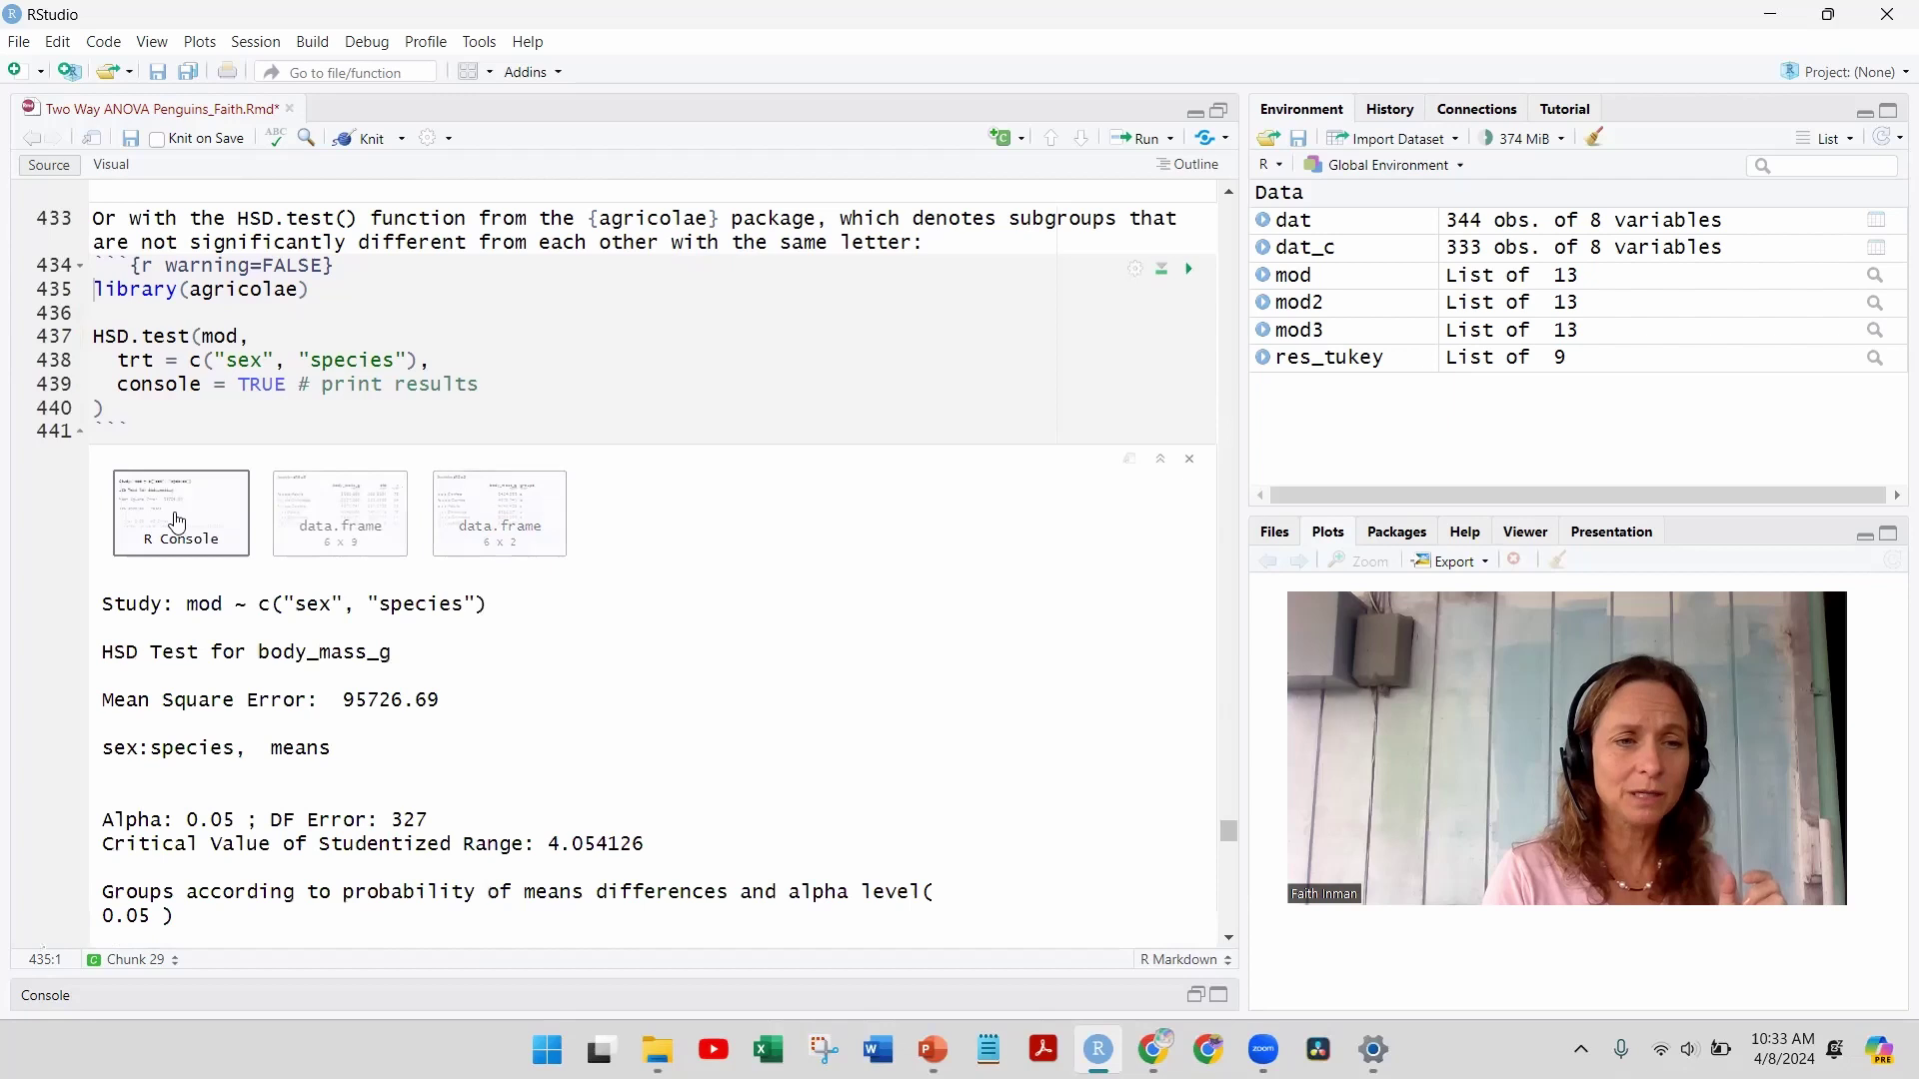
left_click(300, 530)
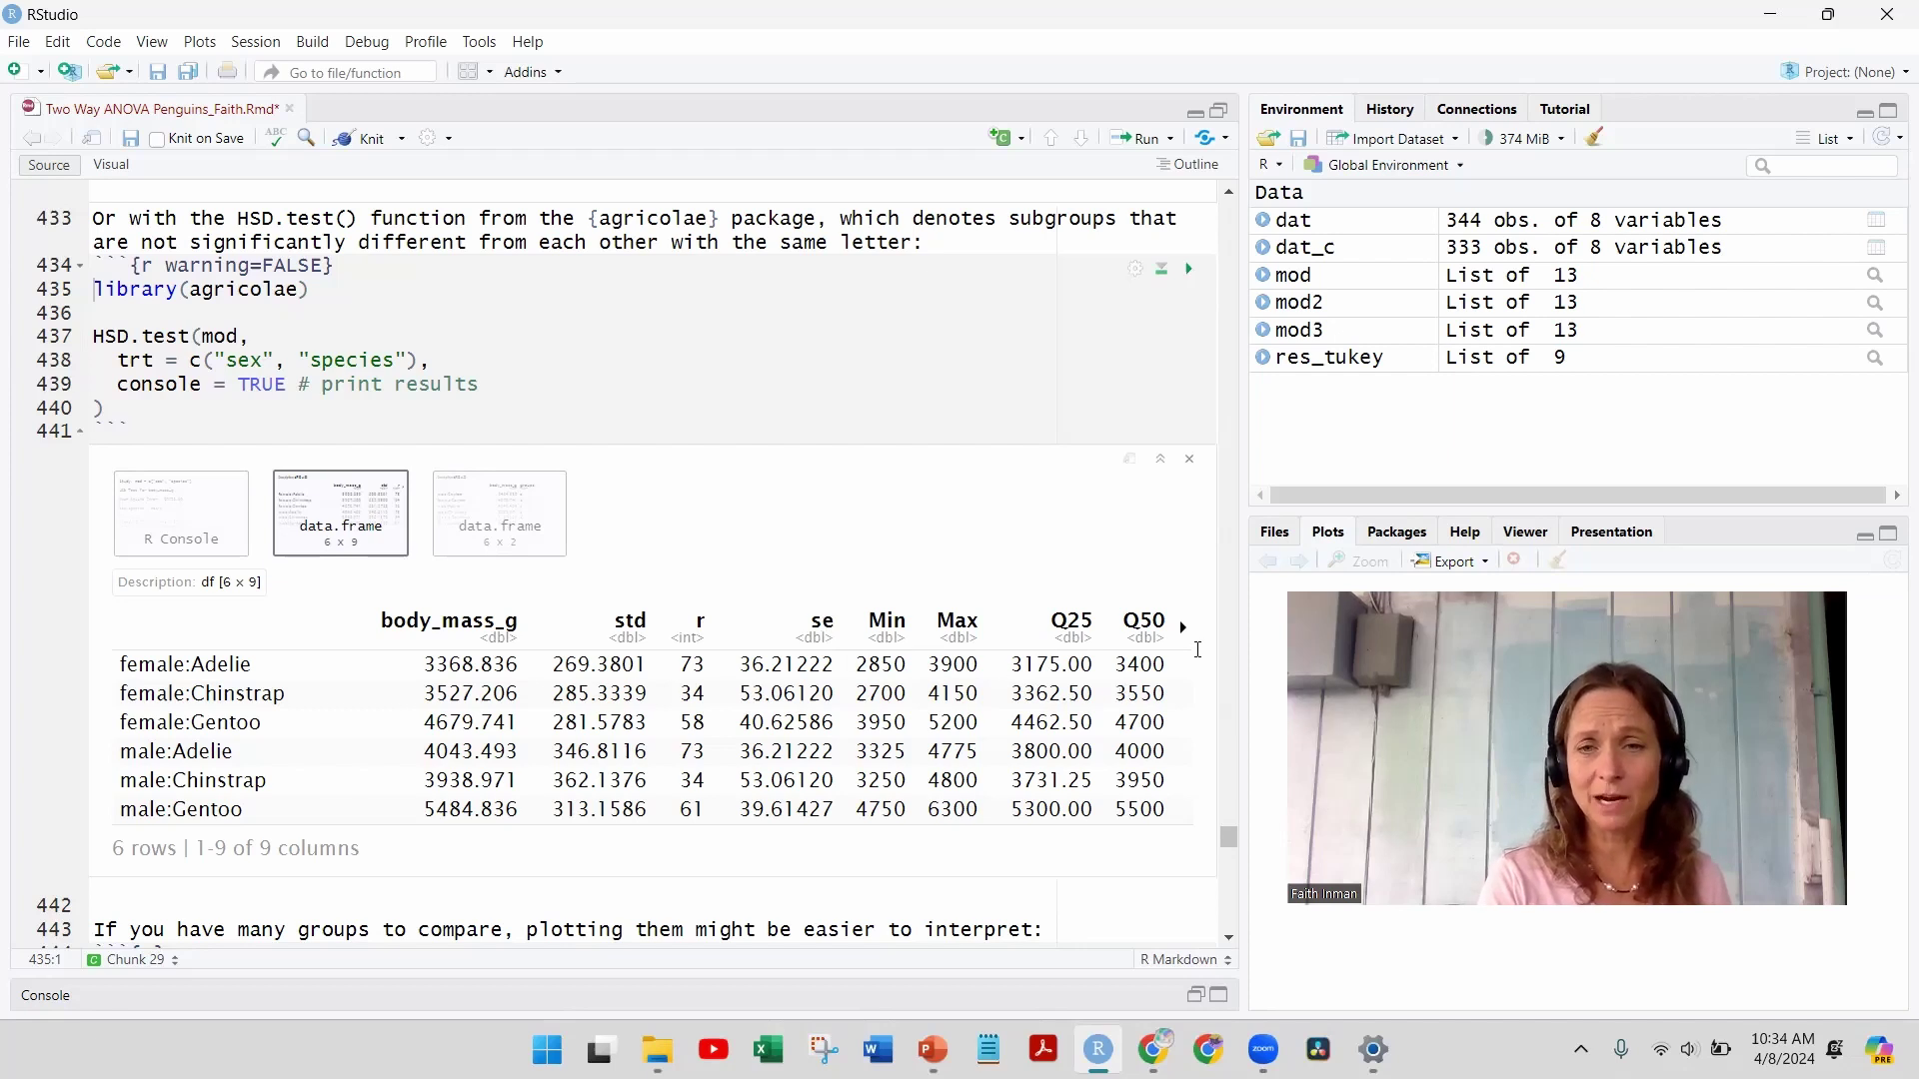
left_click(1183, 626)
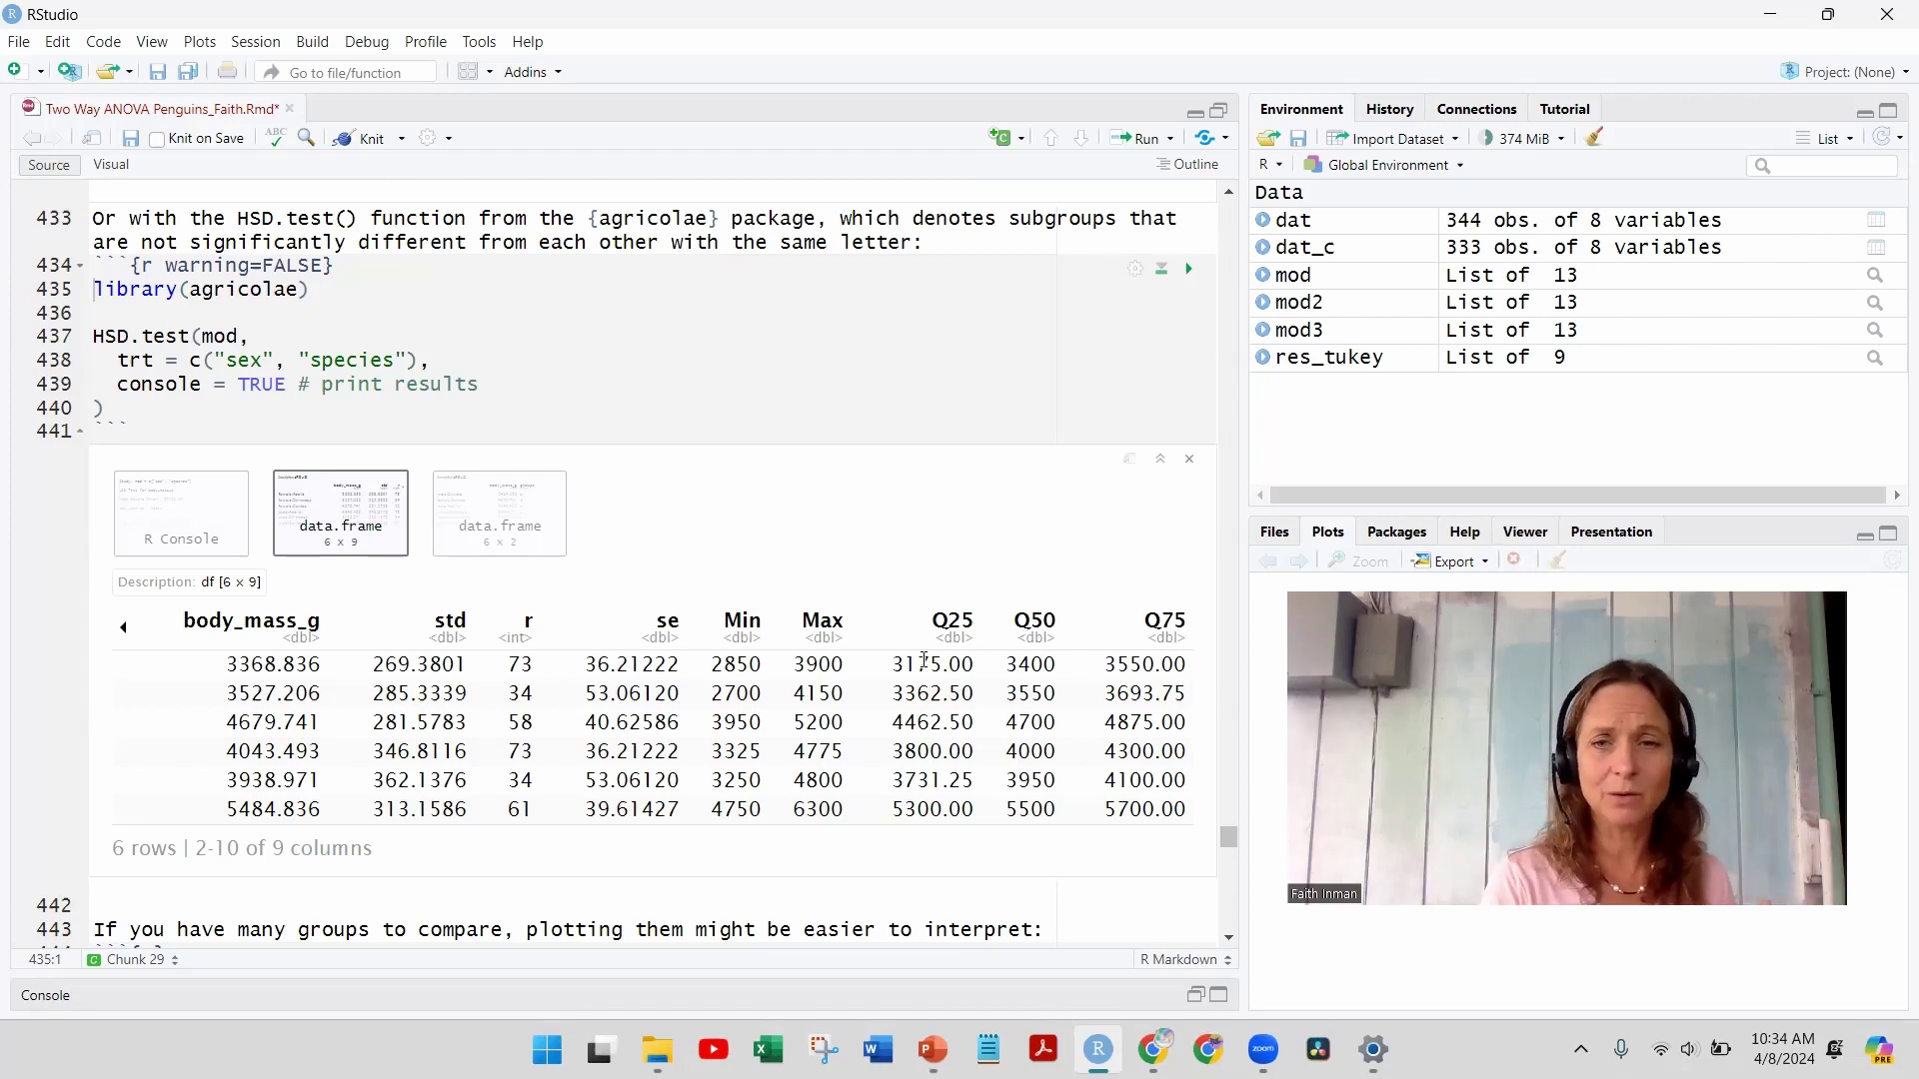
Step: Show the 6 x 2 groups data frame and highlight the male:Gentoo label and its group letter
left_click(504, 531)
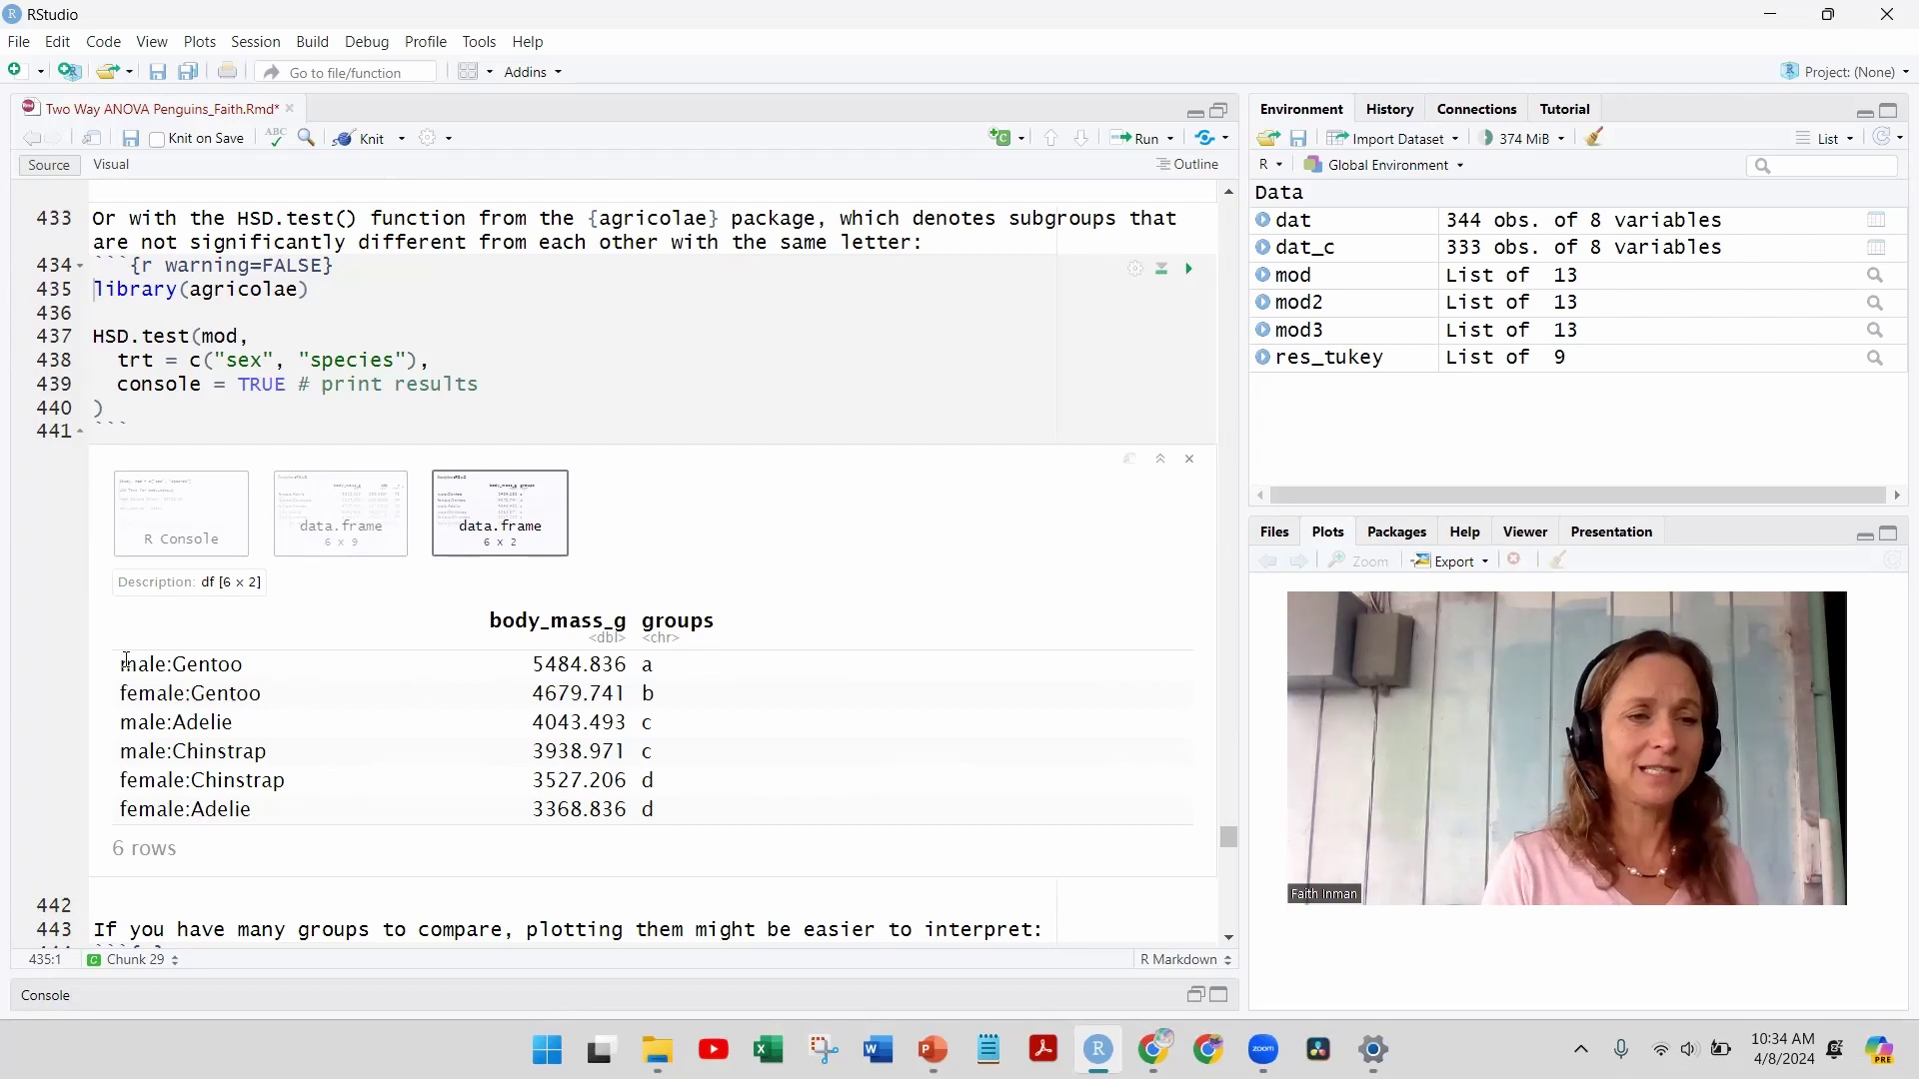
left_click_drag(118, 664, 259, 664)
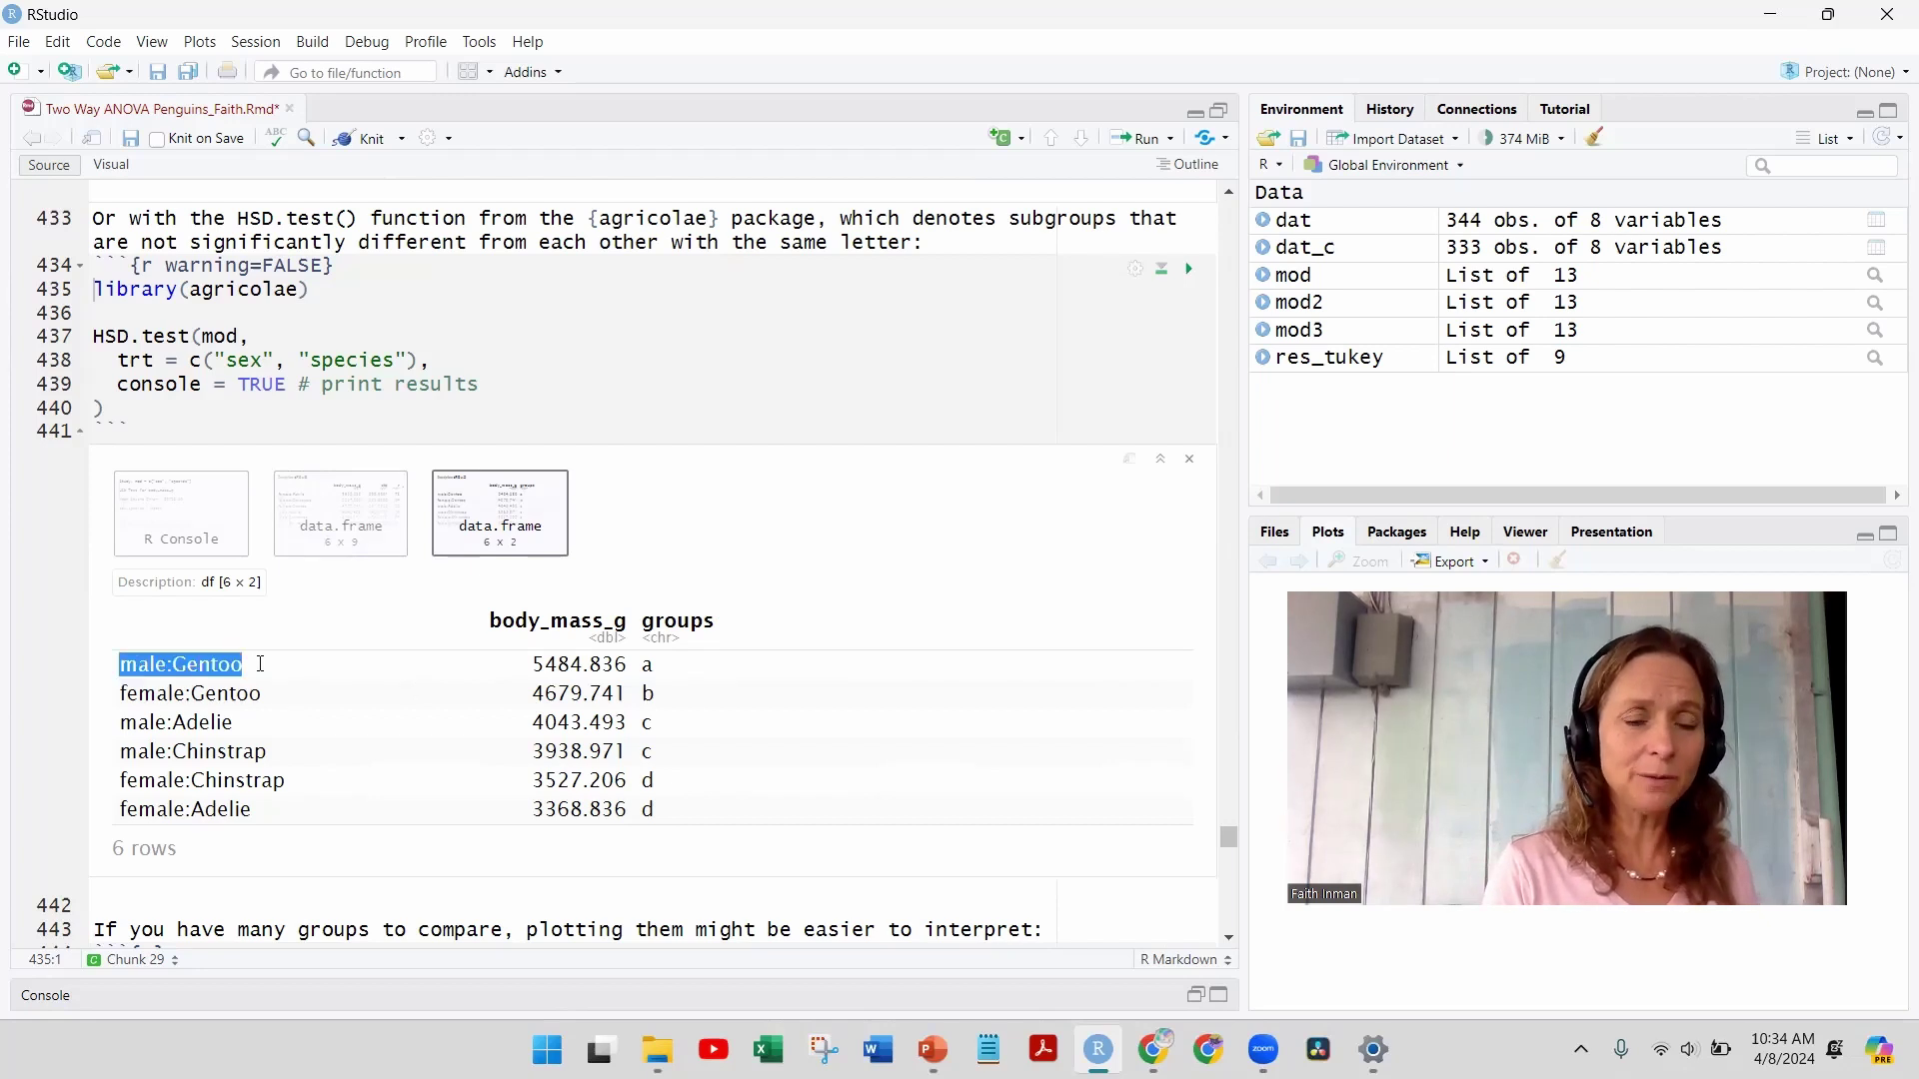
left_click_drag(534, 664, 651, 666)
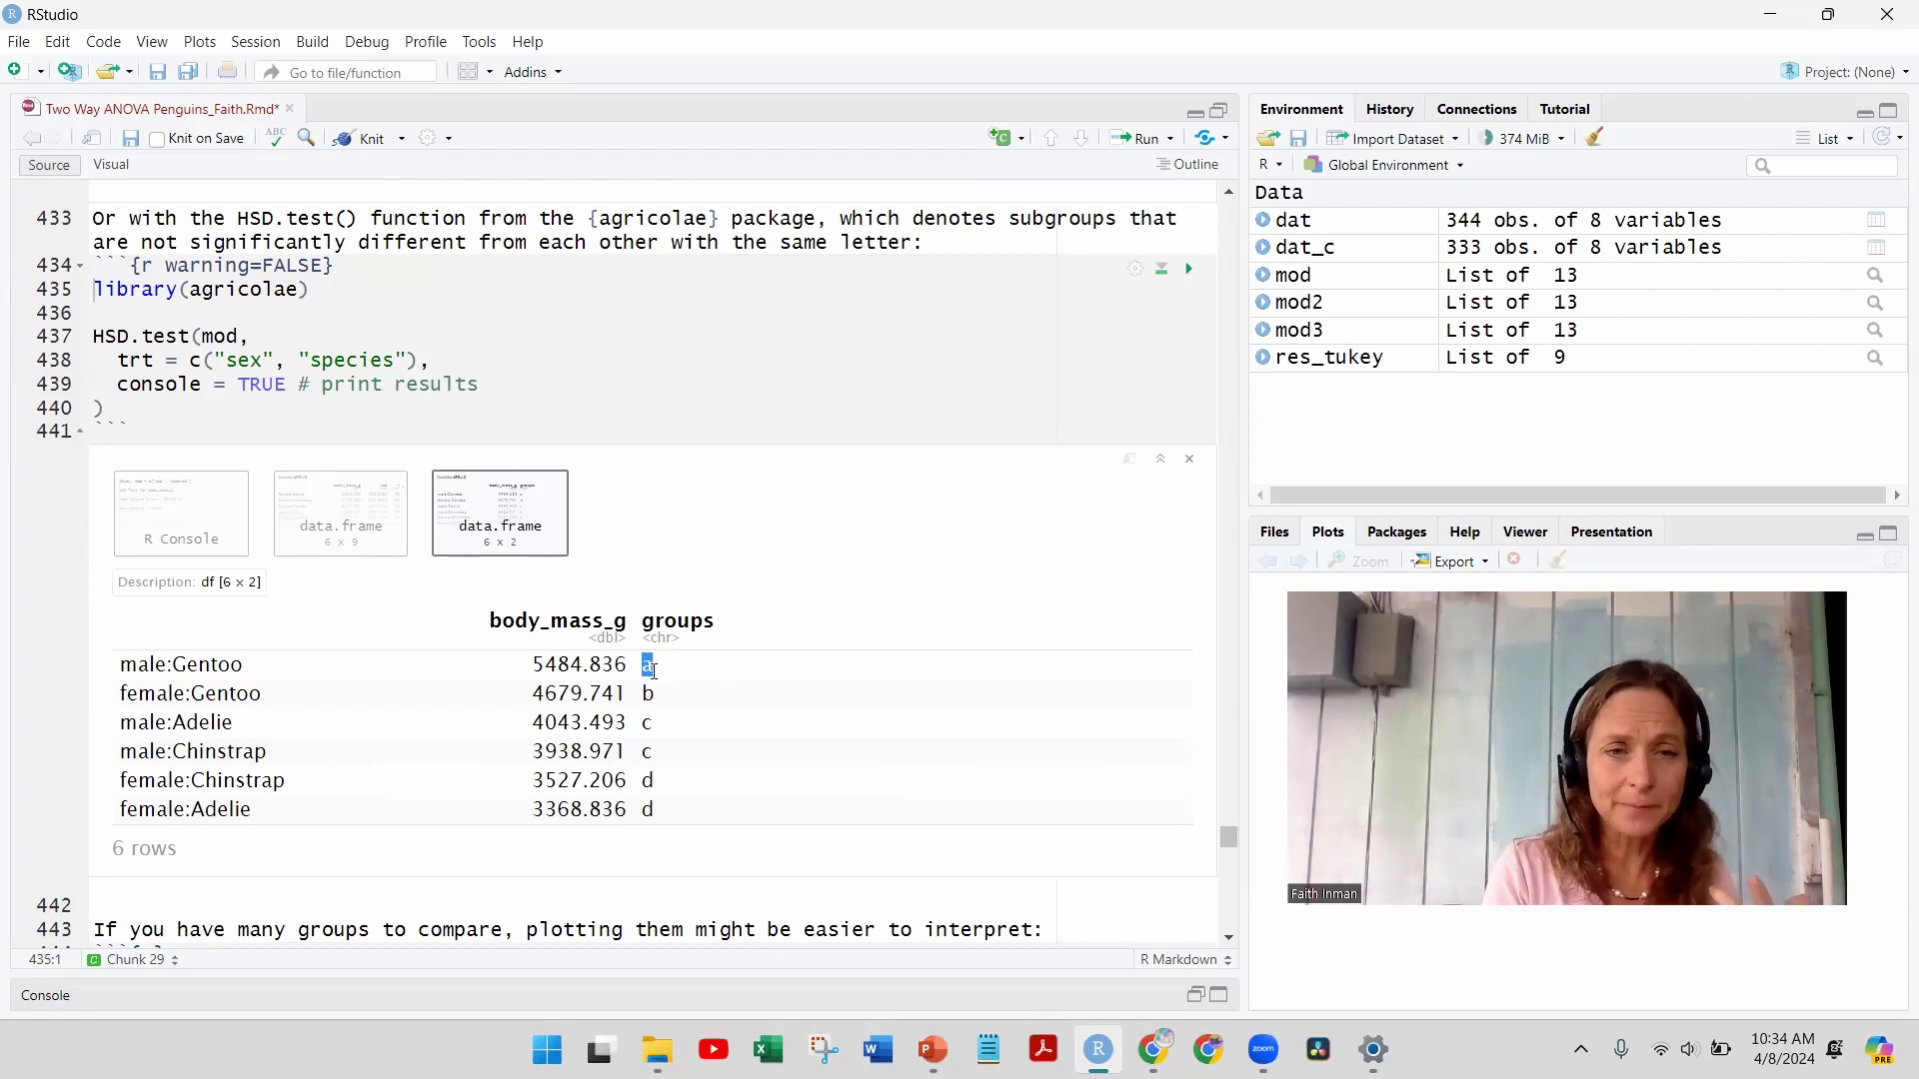
Step: Highlight in turn the group letters of the female:Gentoo, male:Adelie and male:Chinstrap rows in the groups data frame
left_click(644, 696)
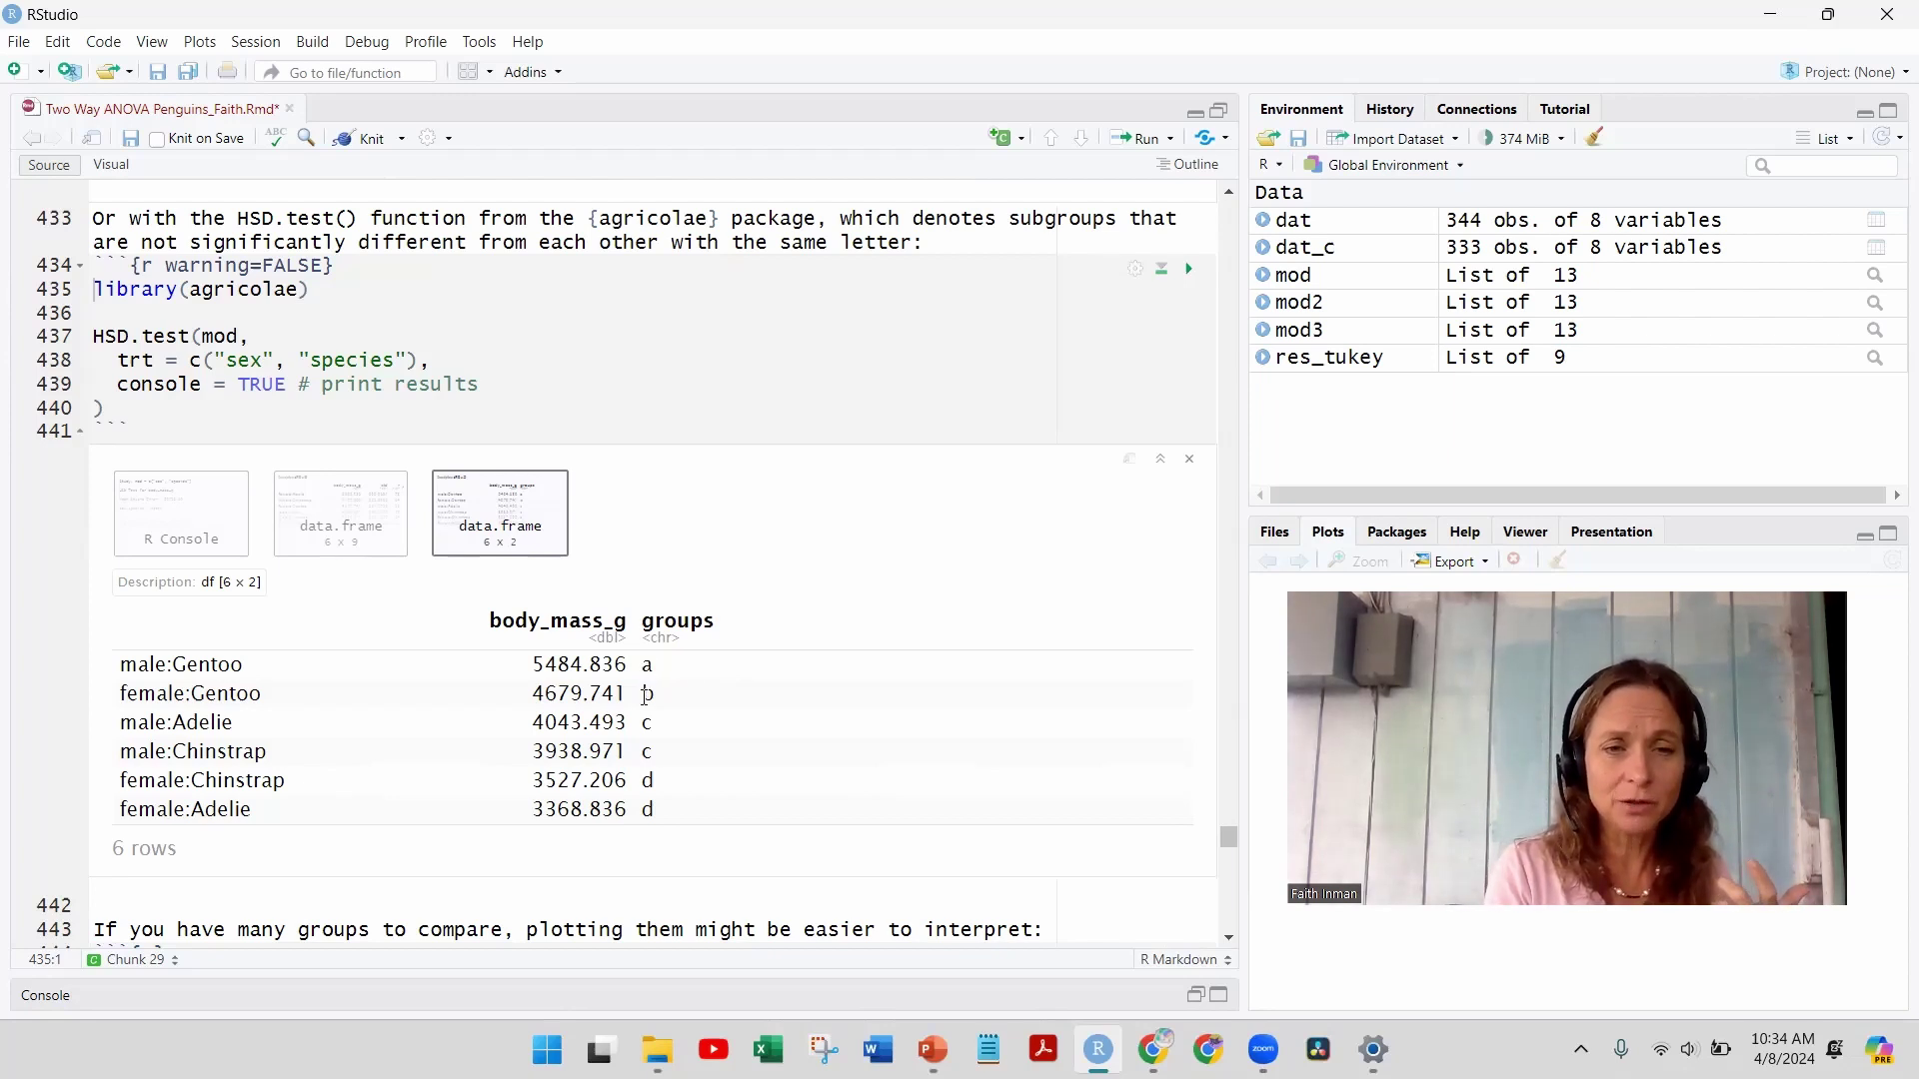
left_click_drag(645, 697, 655, 693)
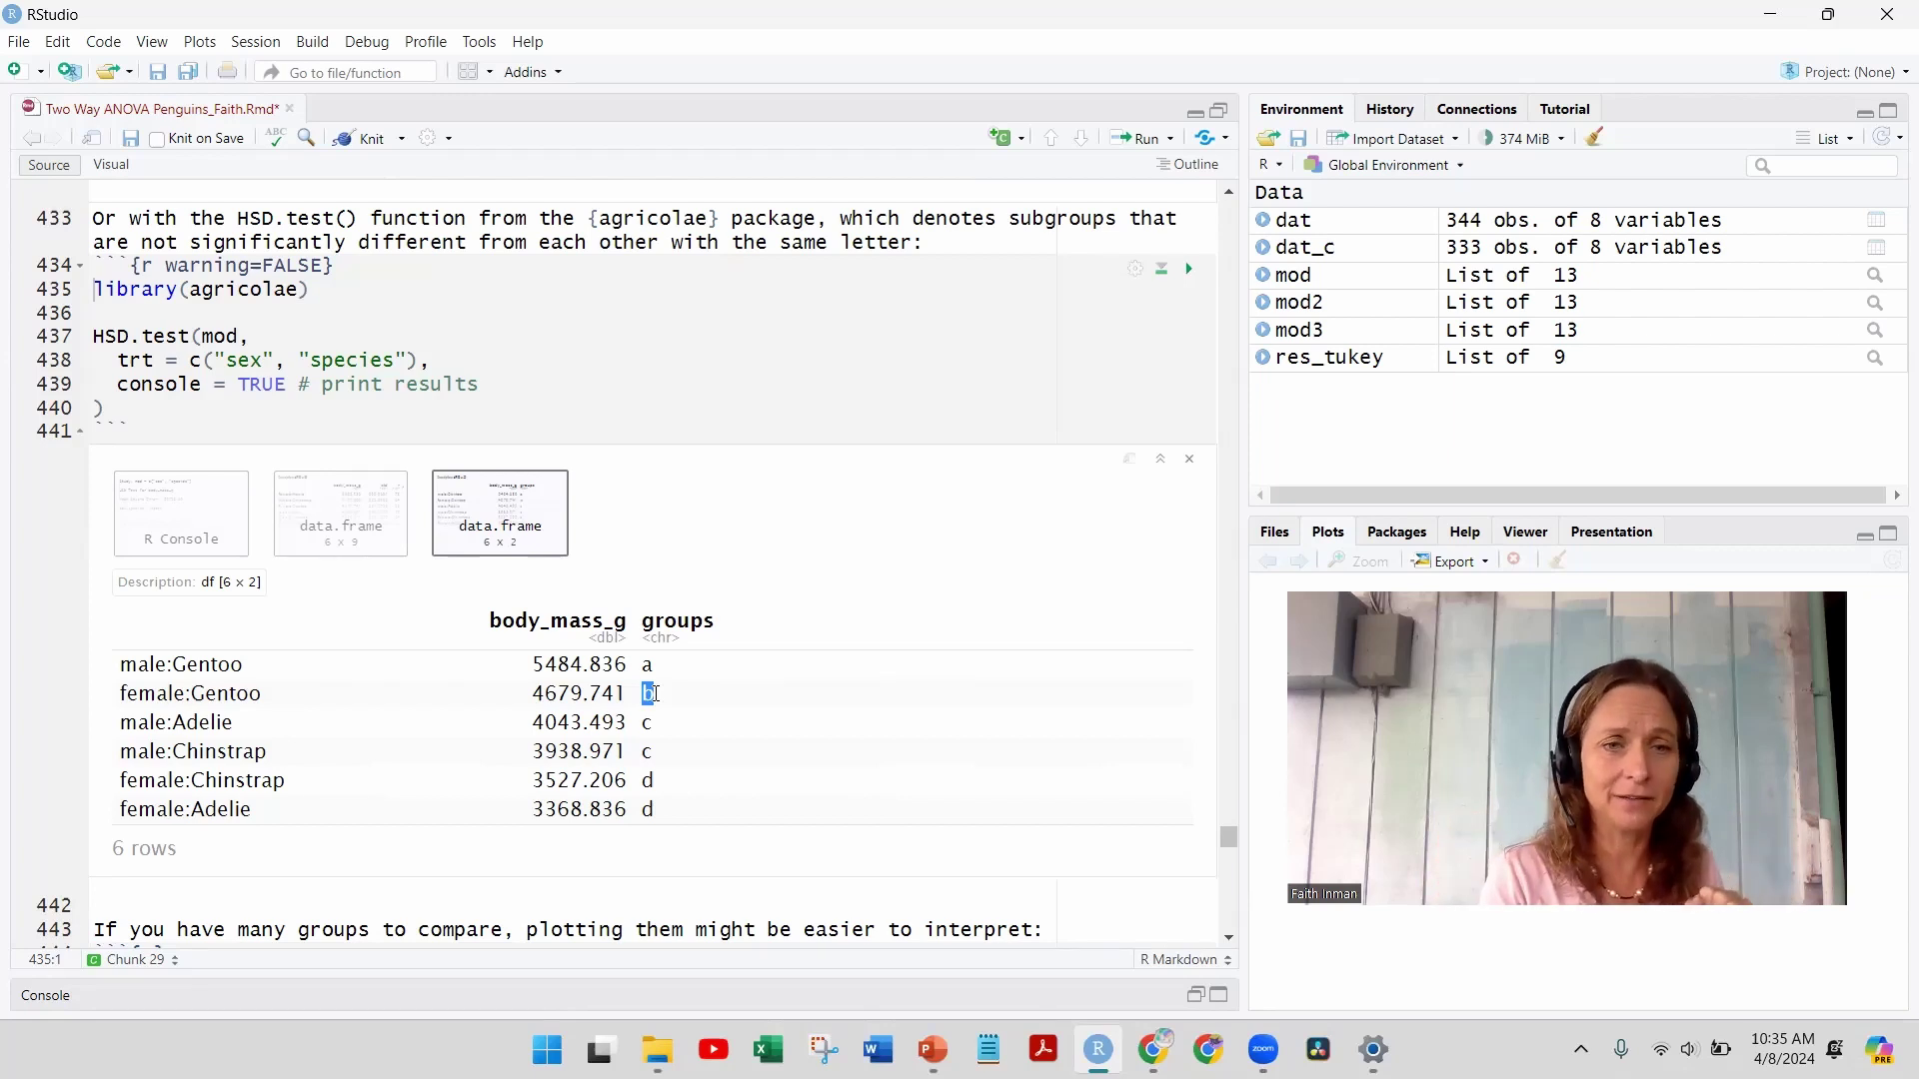
left_click(654, 695)
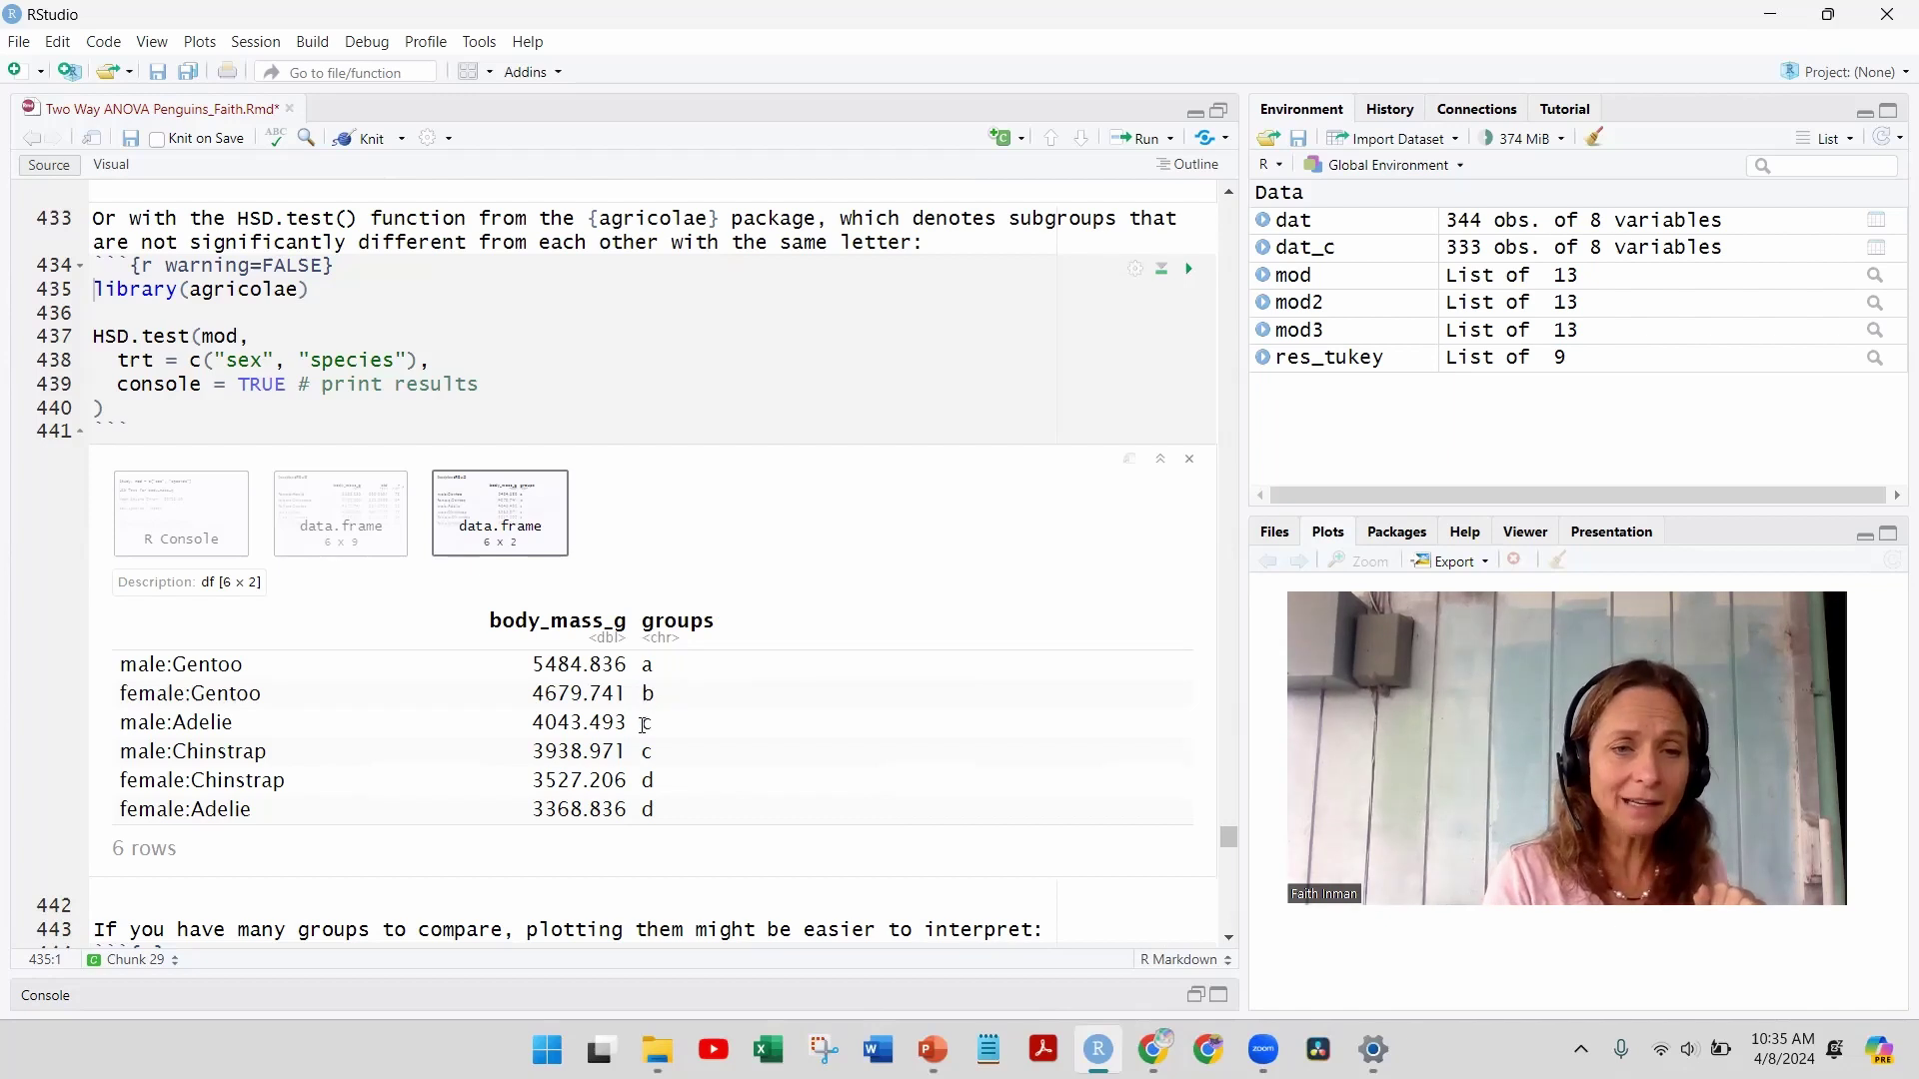
left_click_drag(644, 725, 655, 724)
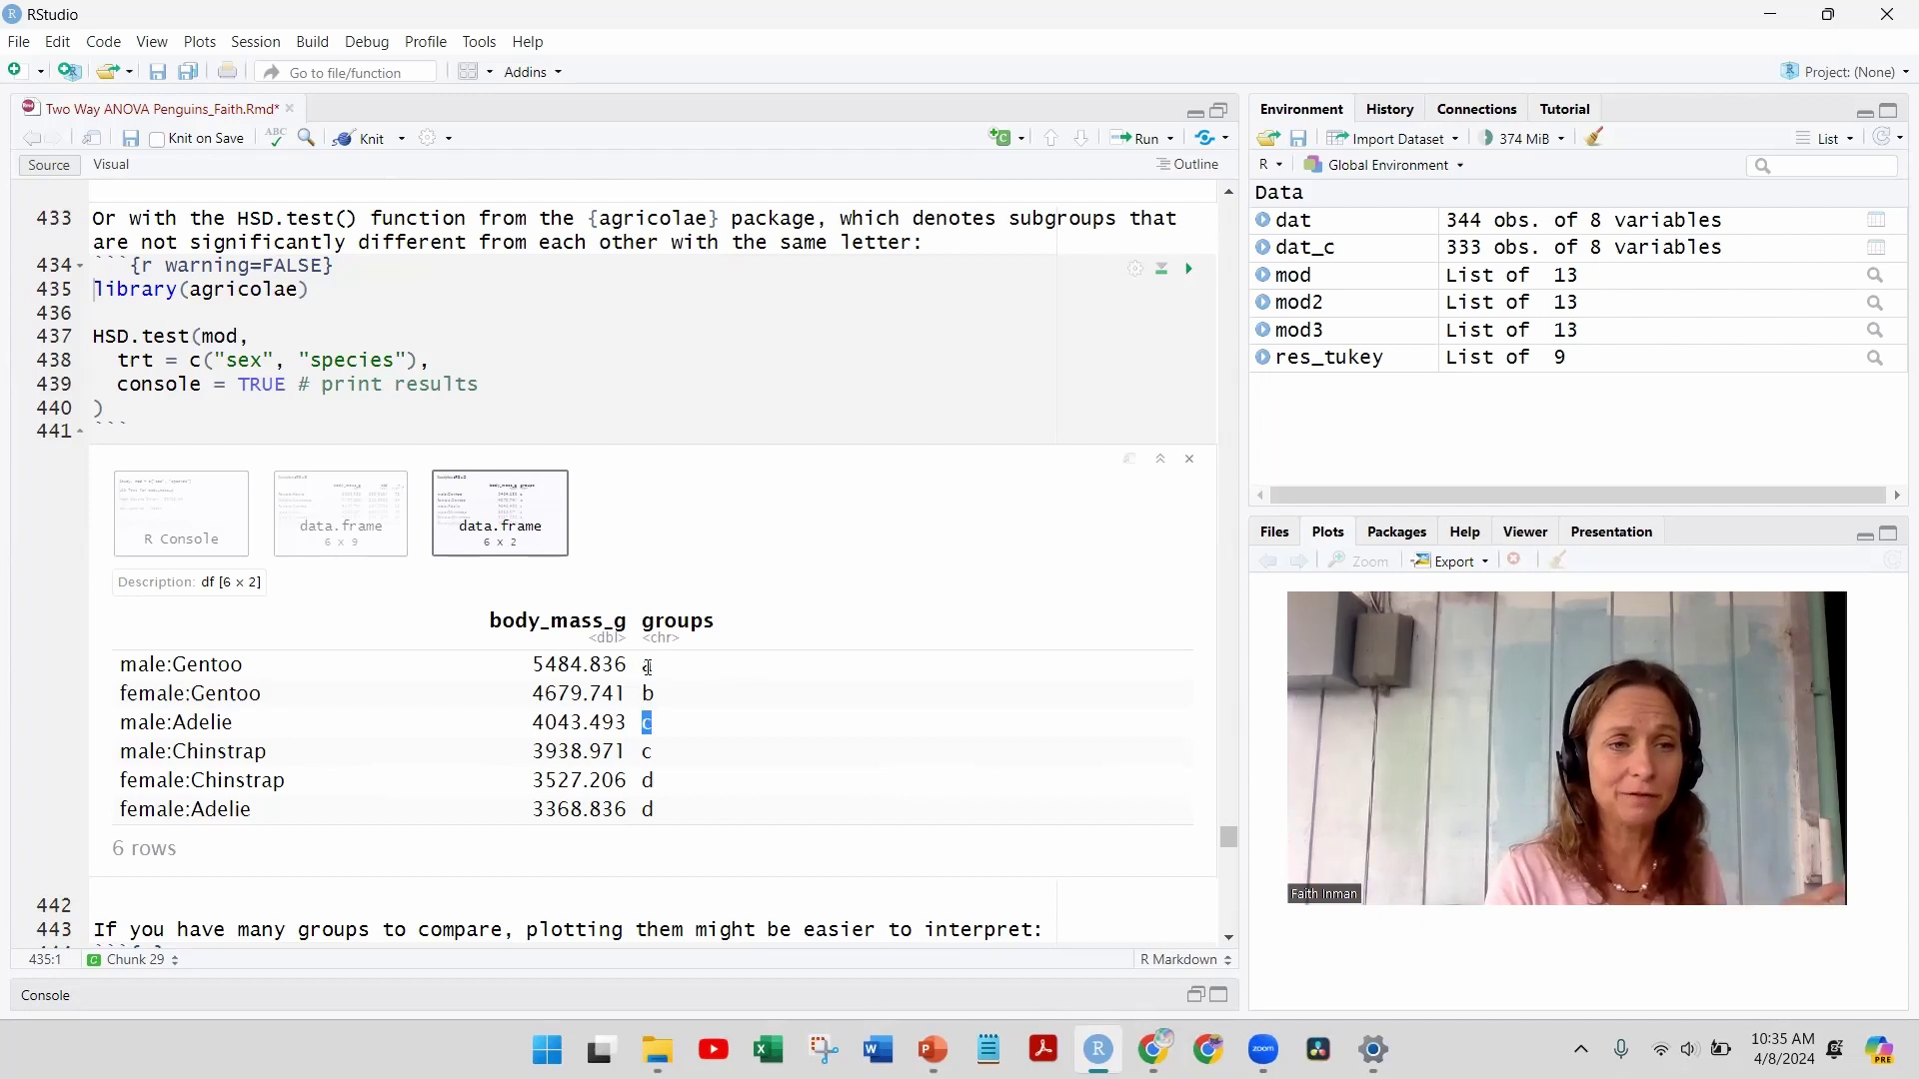
double_click(645, 757)
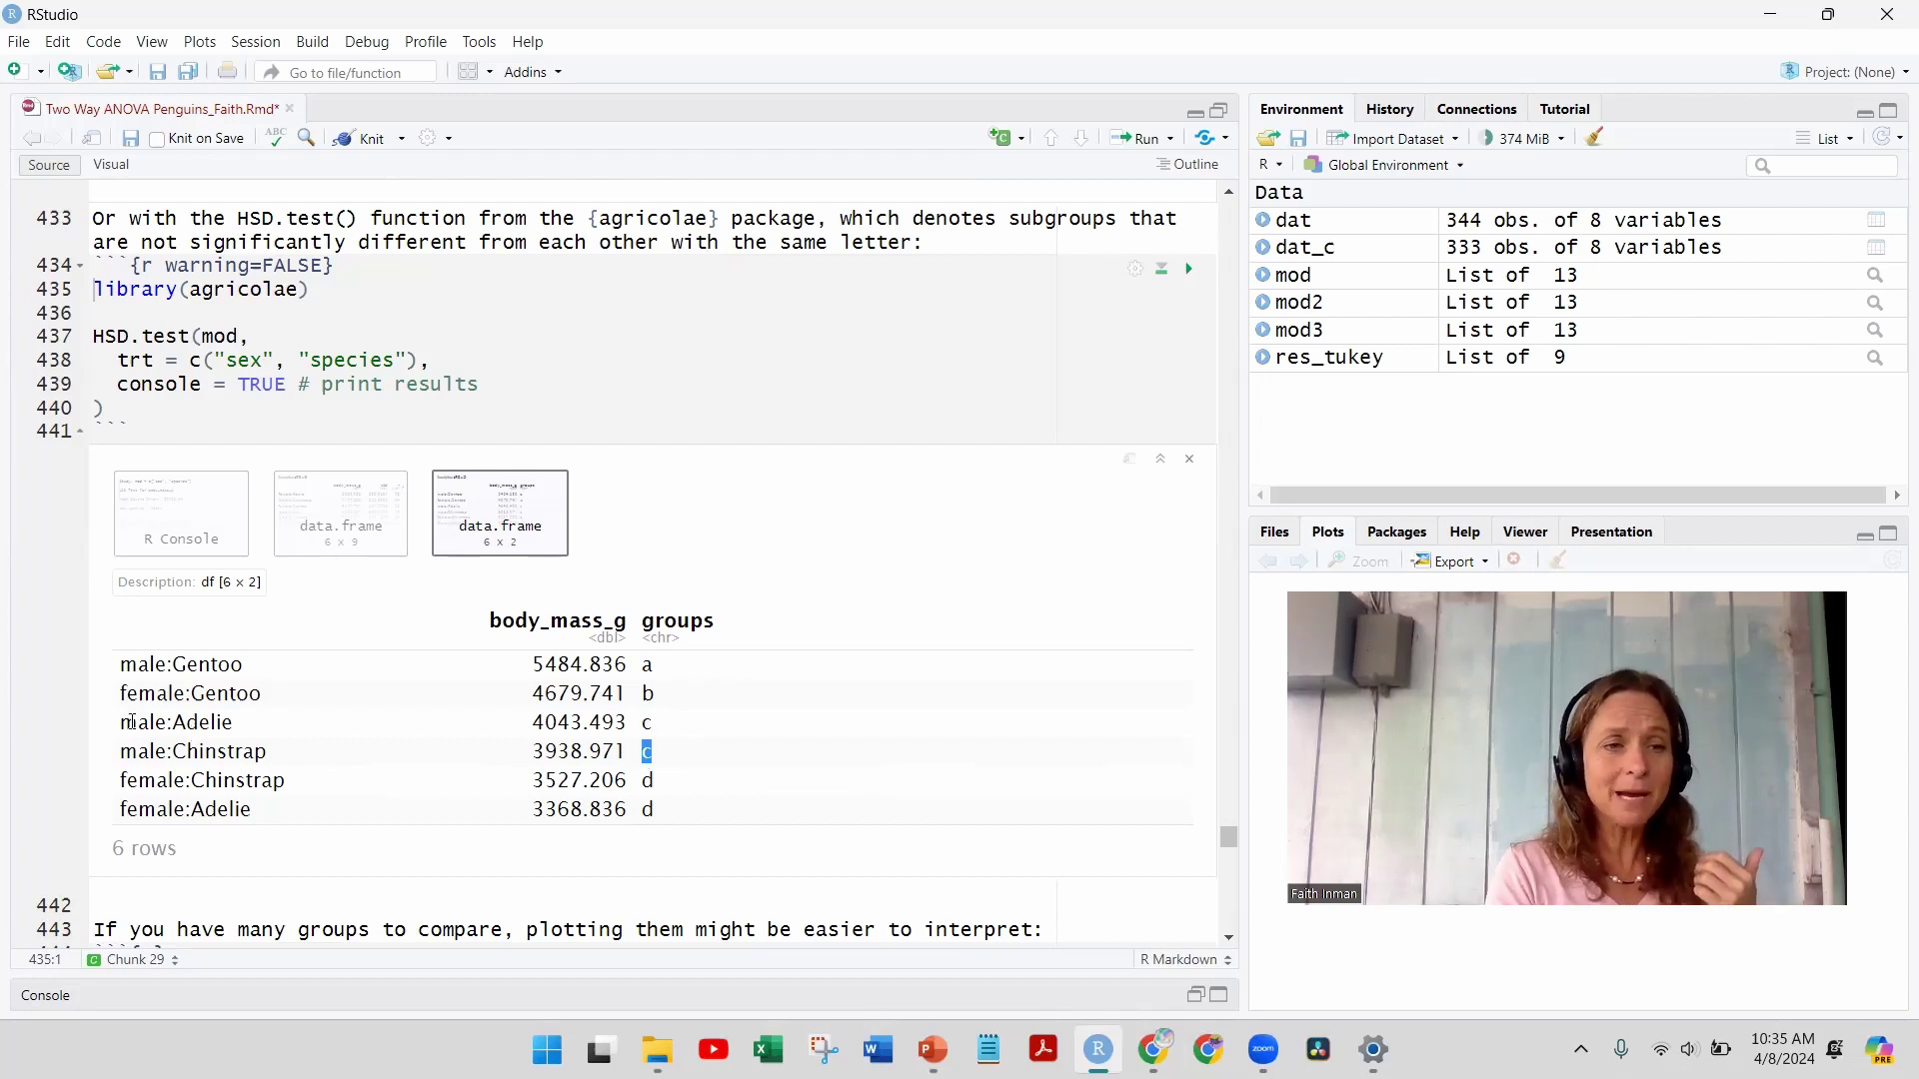
Step: Highlight the rows sharing letter c and those sharing letter d, followed by the individual female:Gentoo and male:Gentoo rows
left_click_drag(117, 722, 673, 750)
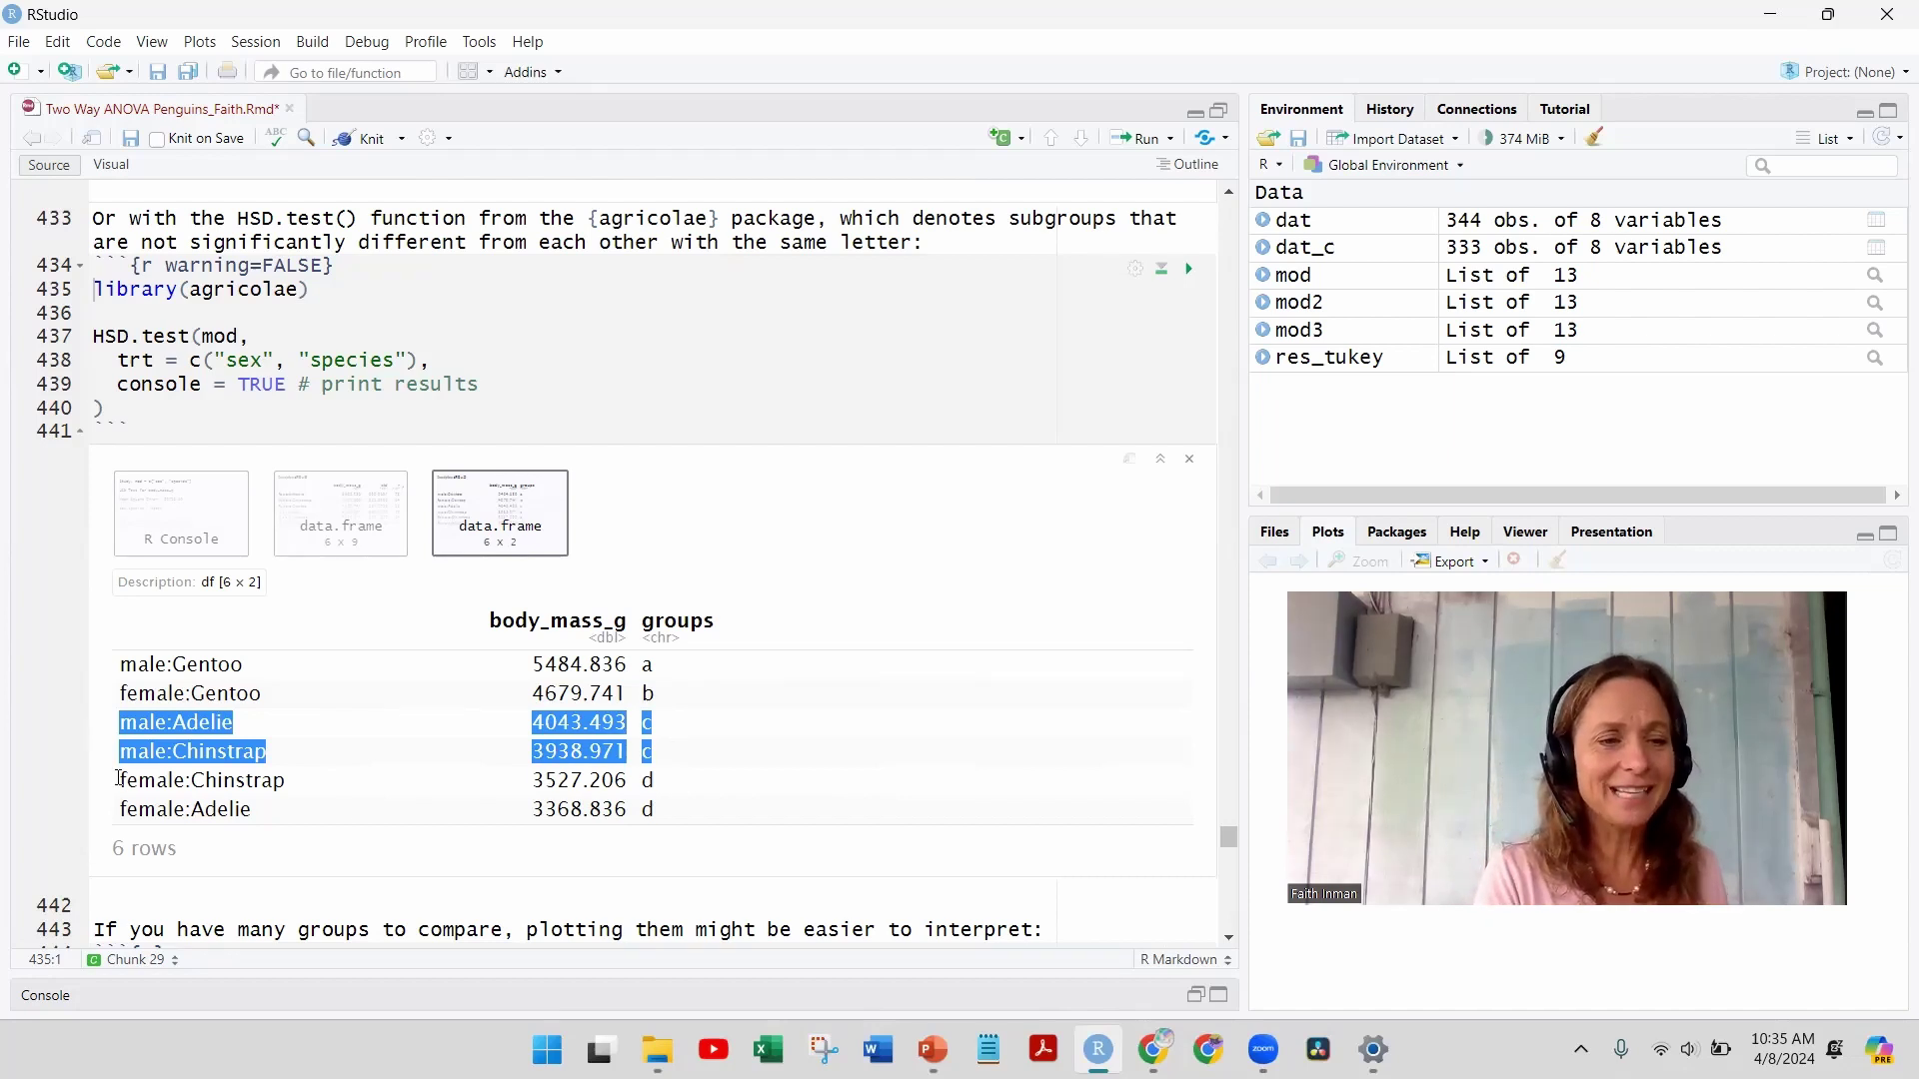
left_click_drag(118, 780, 267, 808)
left_click_drag(470, 805, 660, 817)
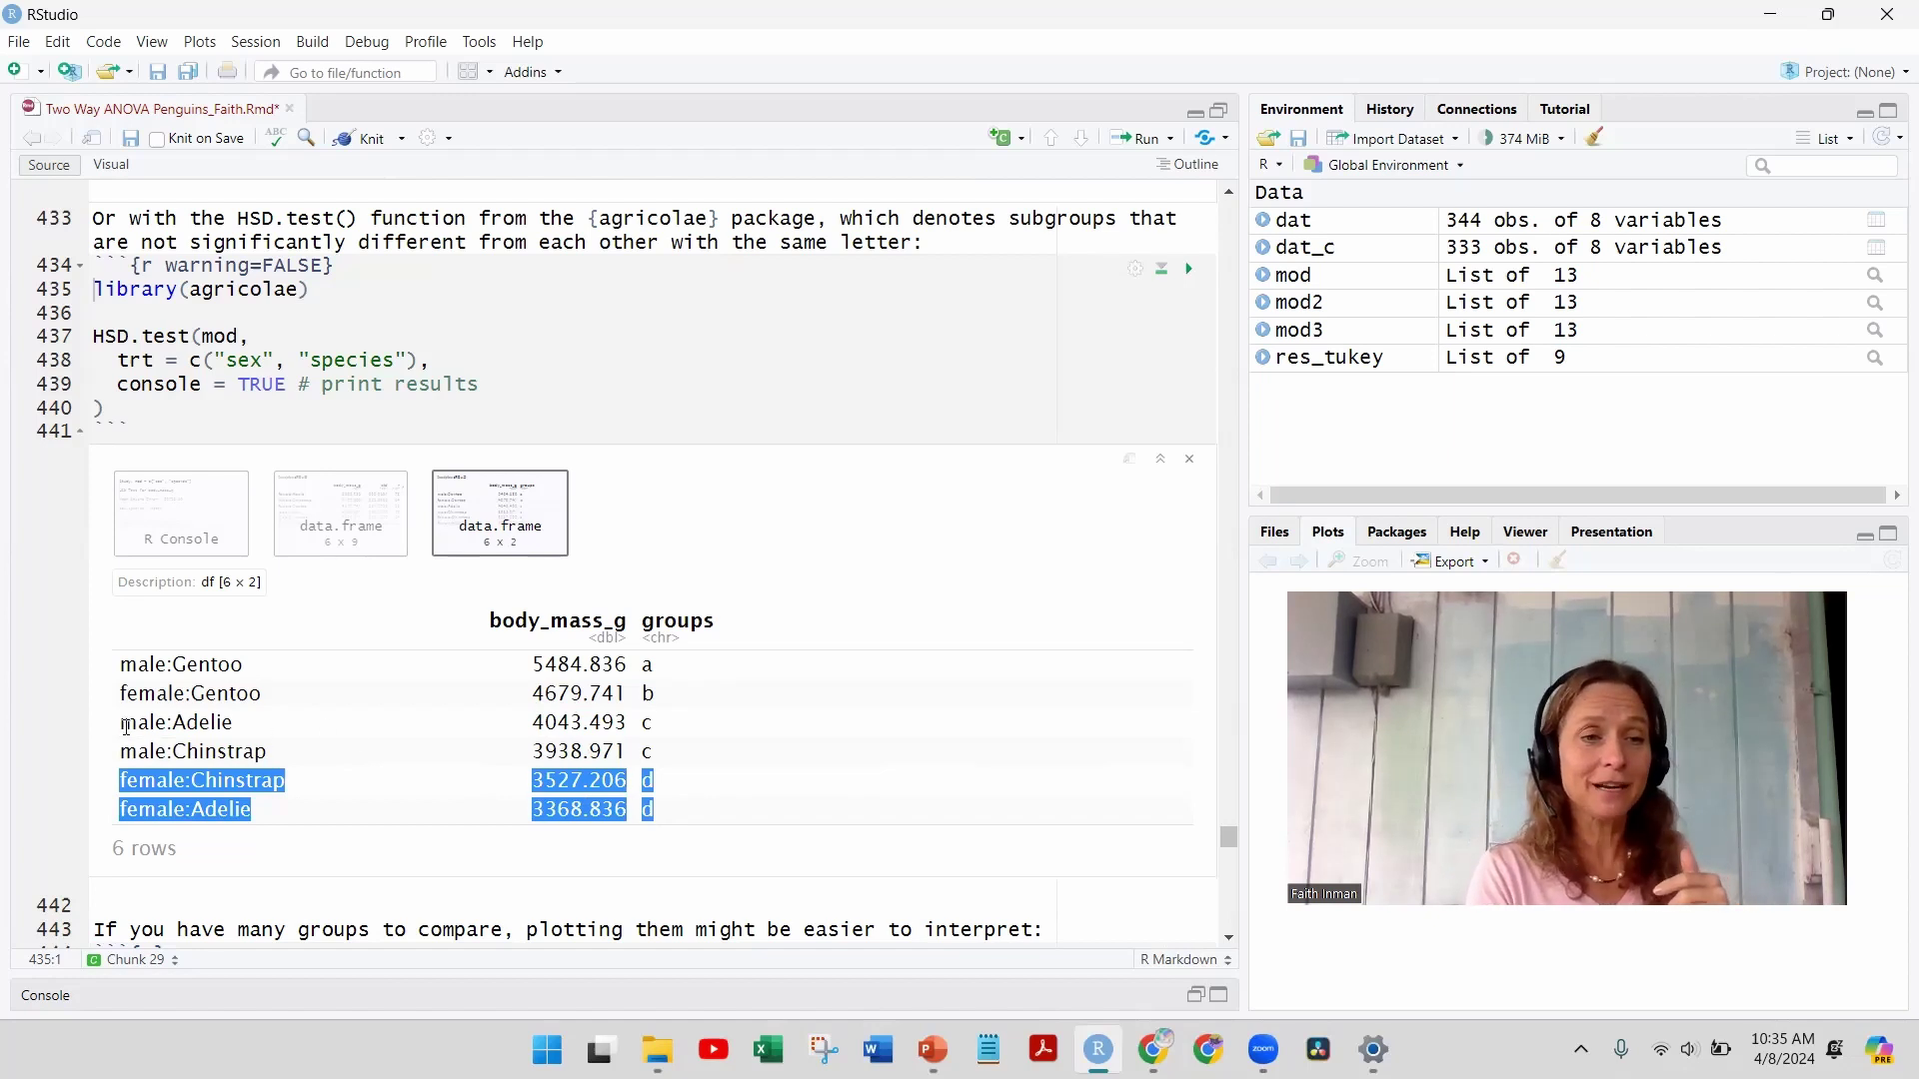
left_click_drag(118, 722, 674, 754)
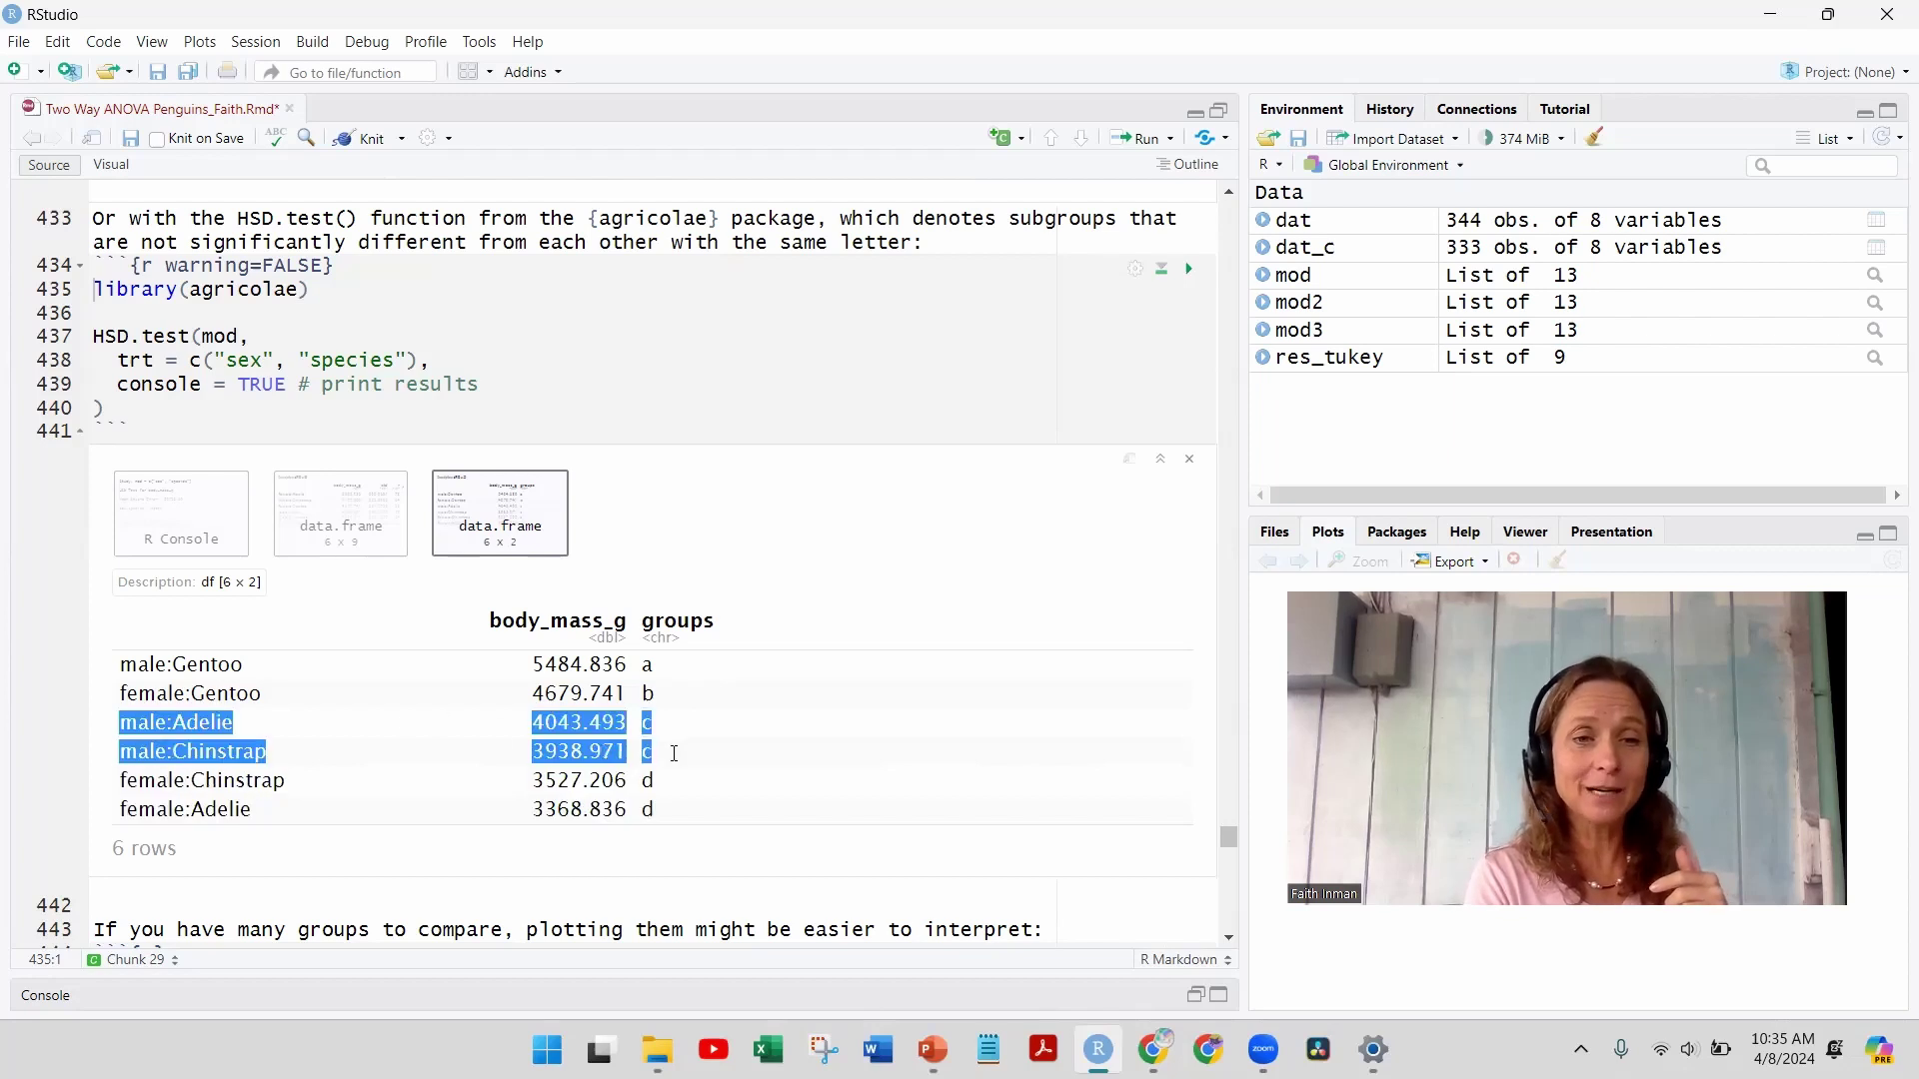
left_click_drag(119, 692, 712, 692)
left_click_drag(119, 665, 718, 668)
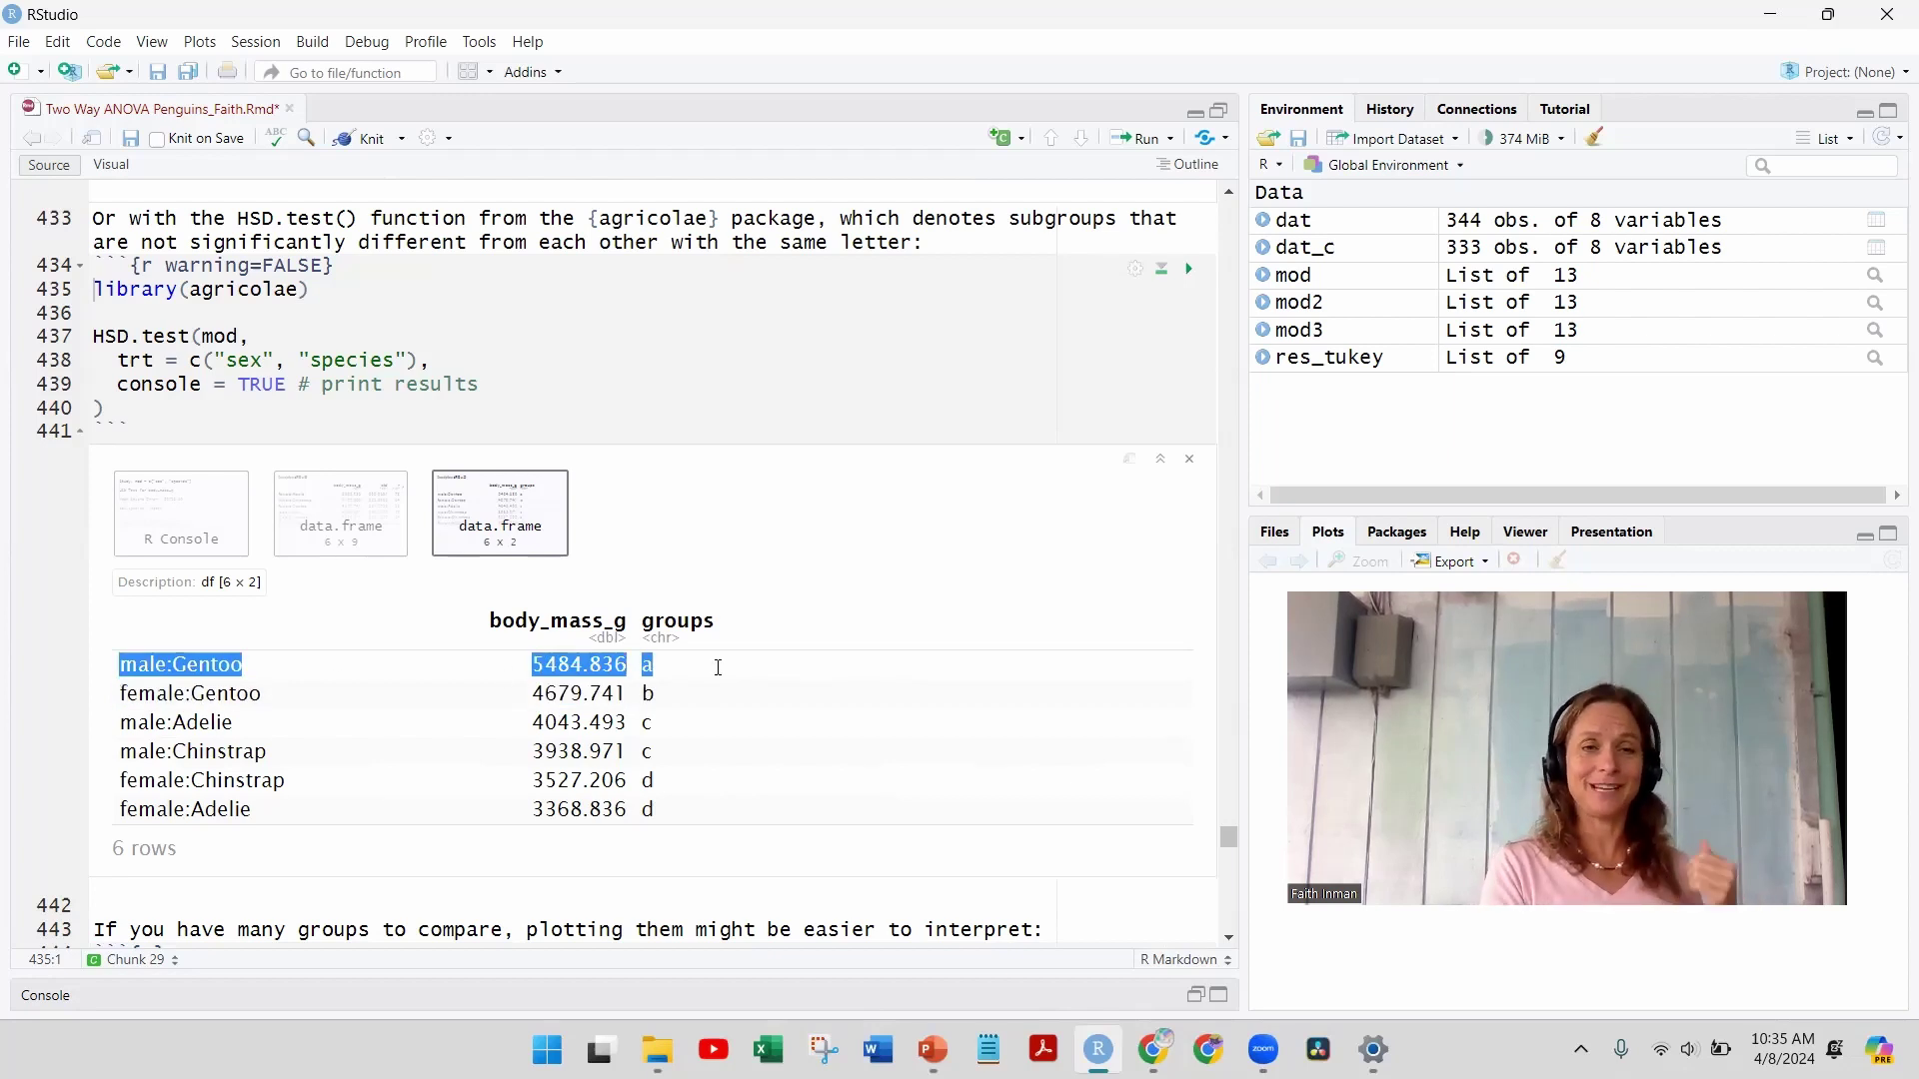
Step: Examine the confidence-interval plot chunk, highlighting the par margins line, plot, TukeyHSD, mod, which, sex:species and las
left_click(1228, 940)
scroll(1228, 939, "down", 4)
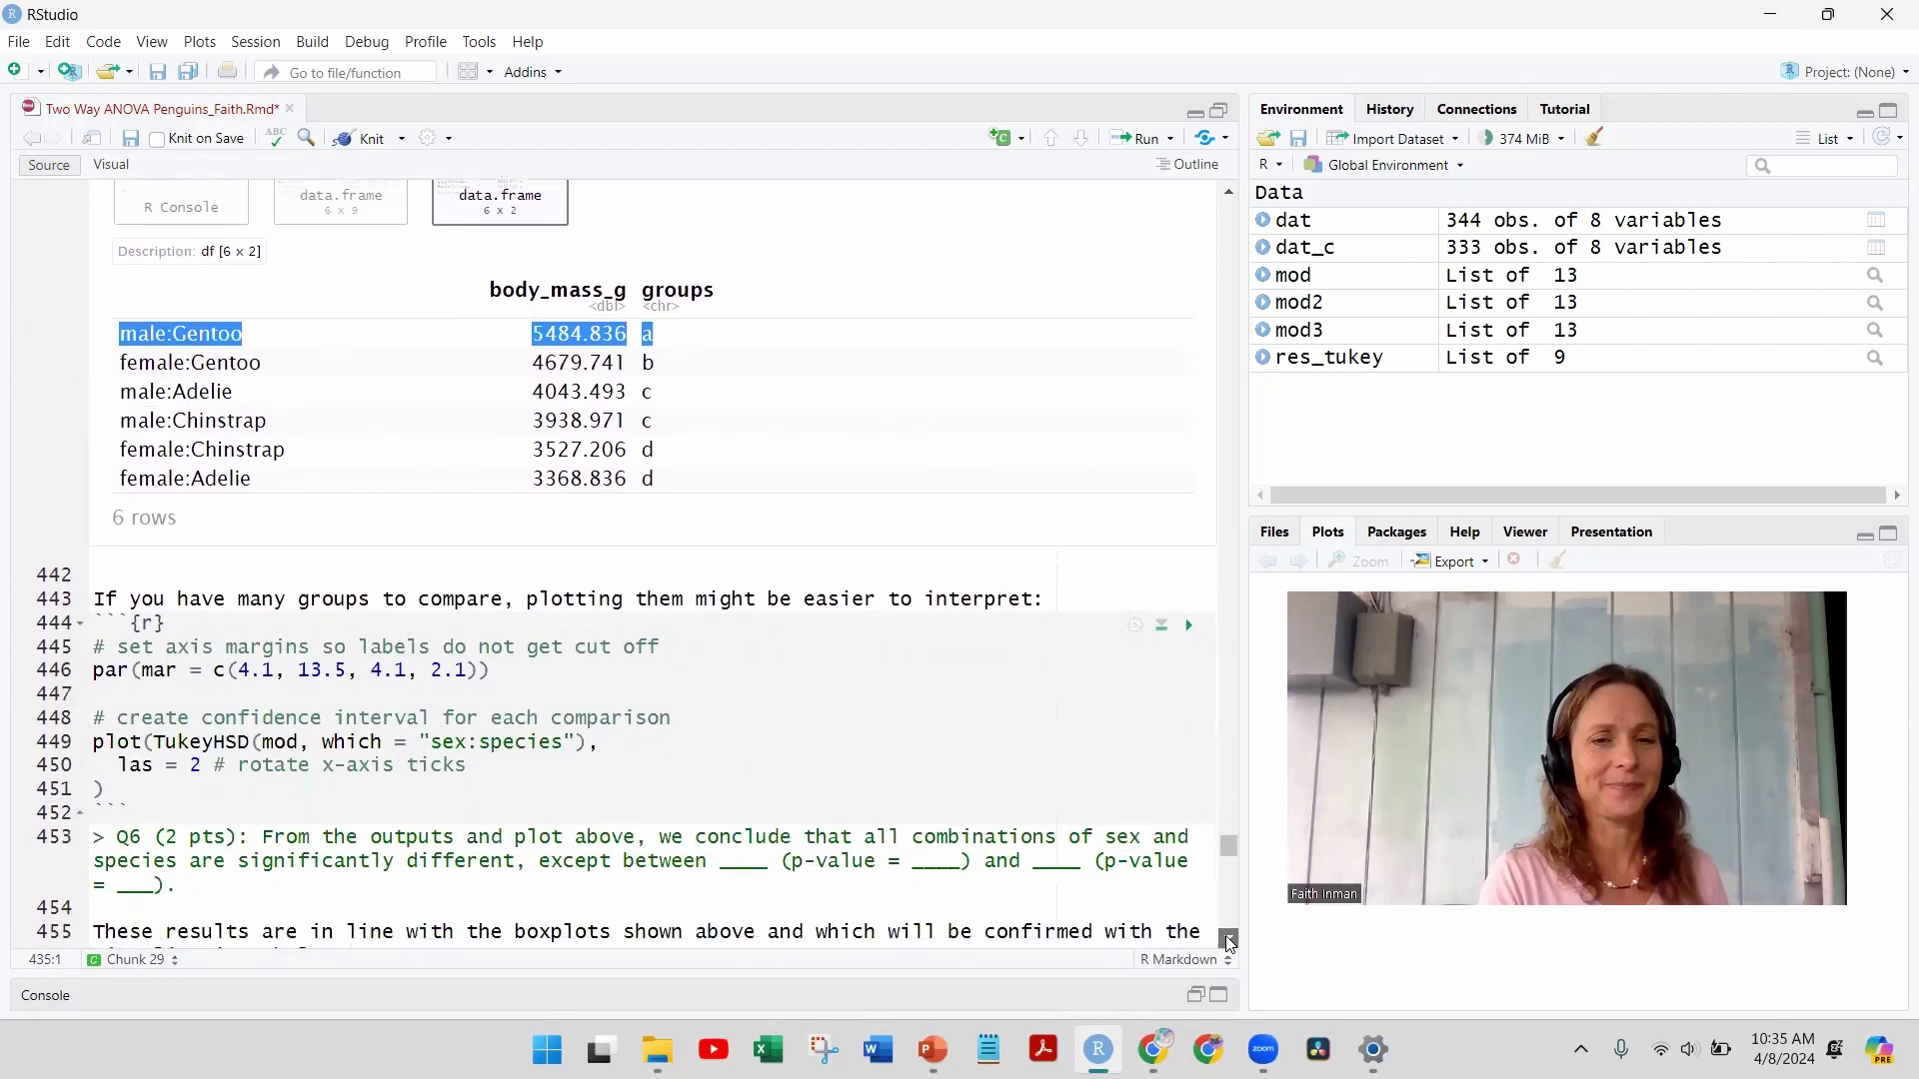
scroll(1228, 939, "down", 1)
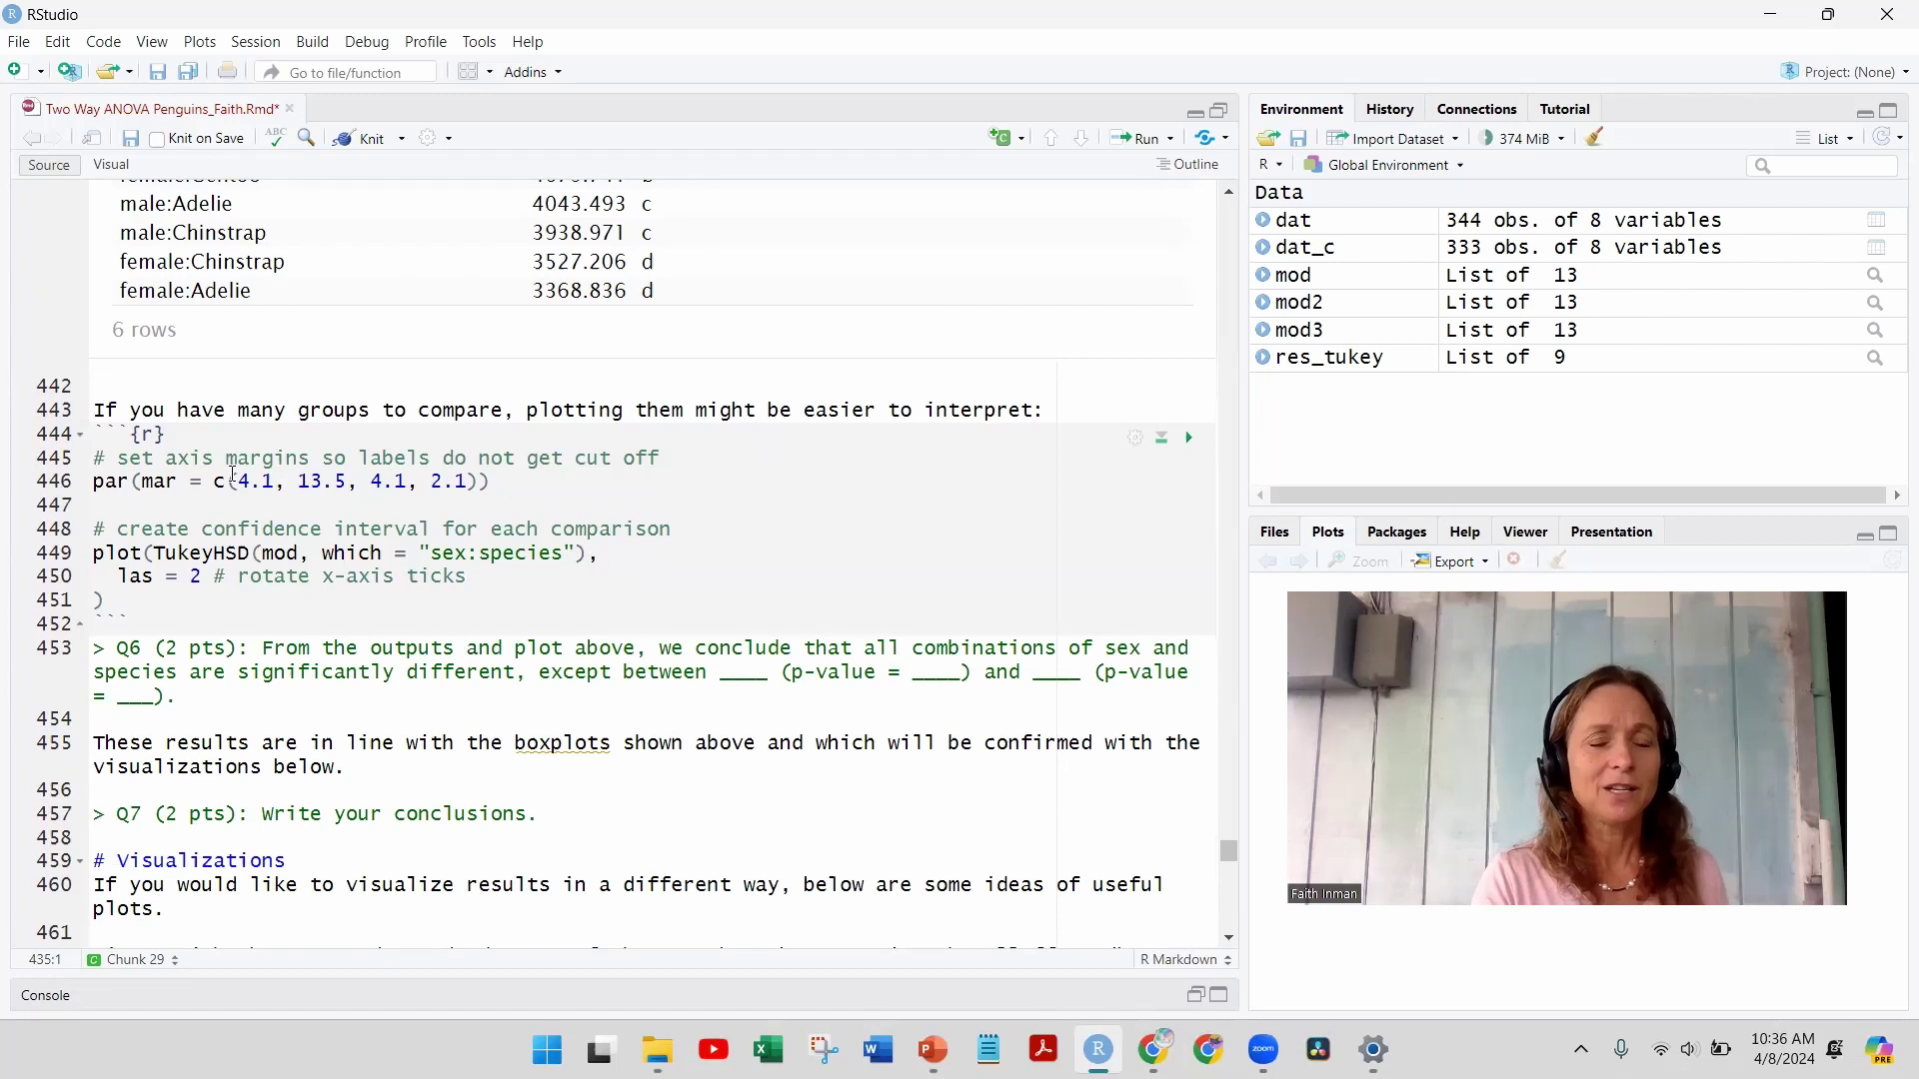
triple_click(107, 483)
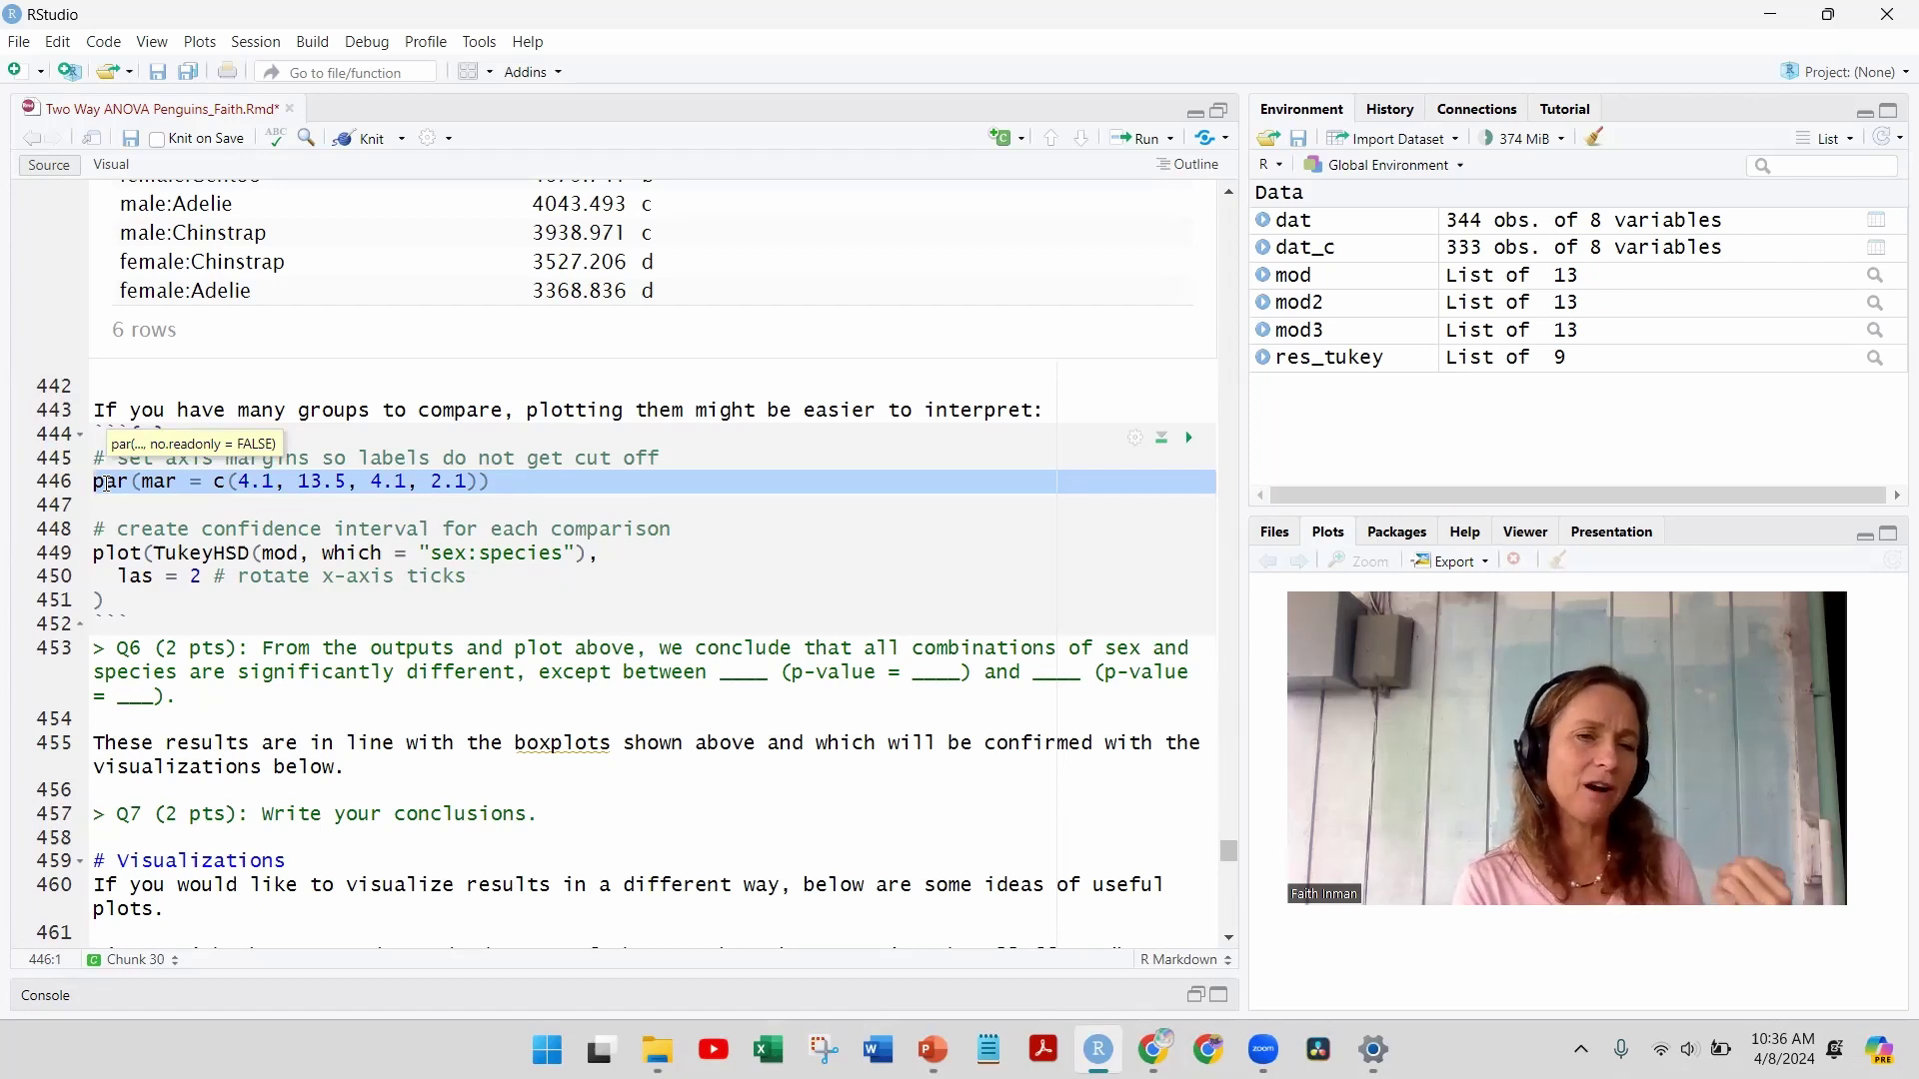
left_click(97, 554)
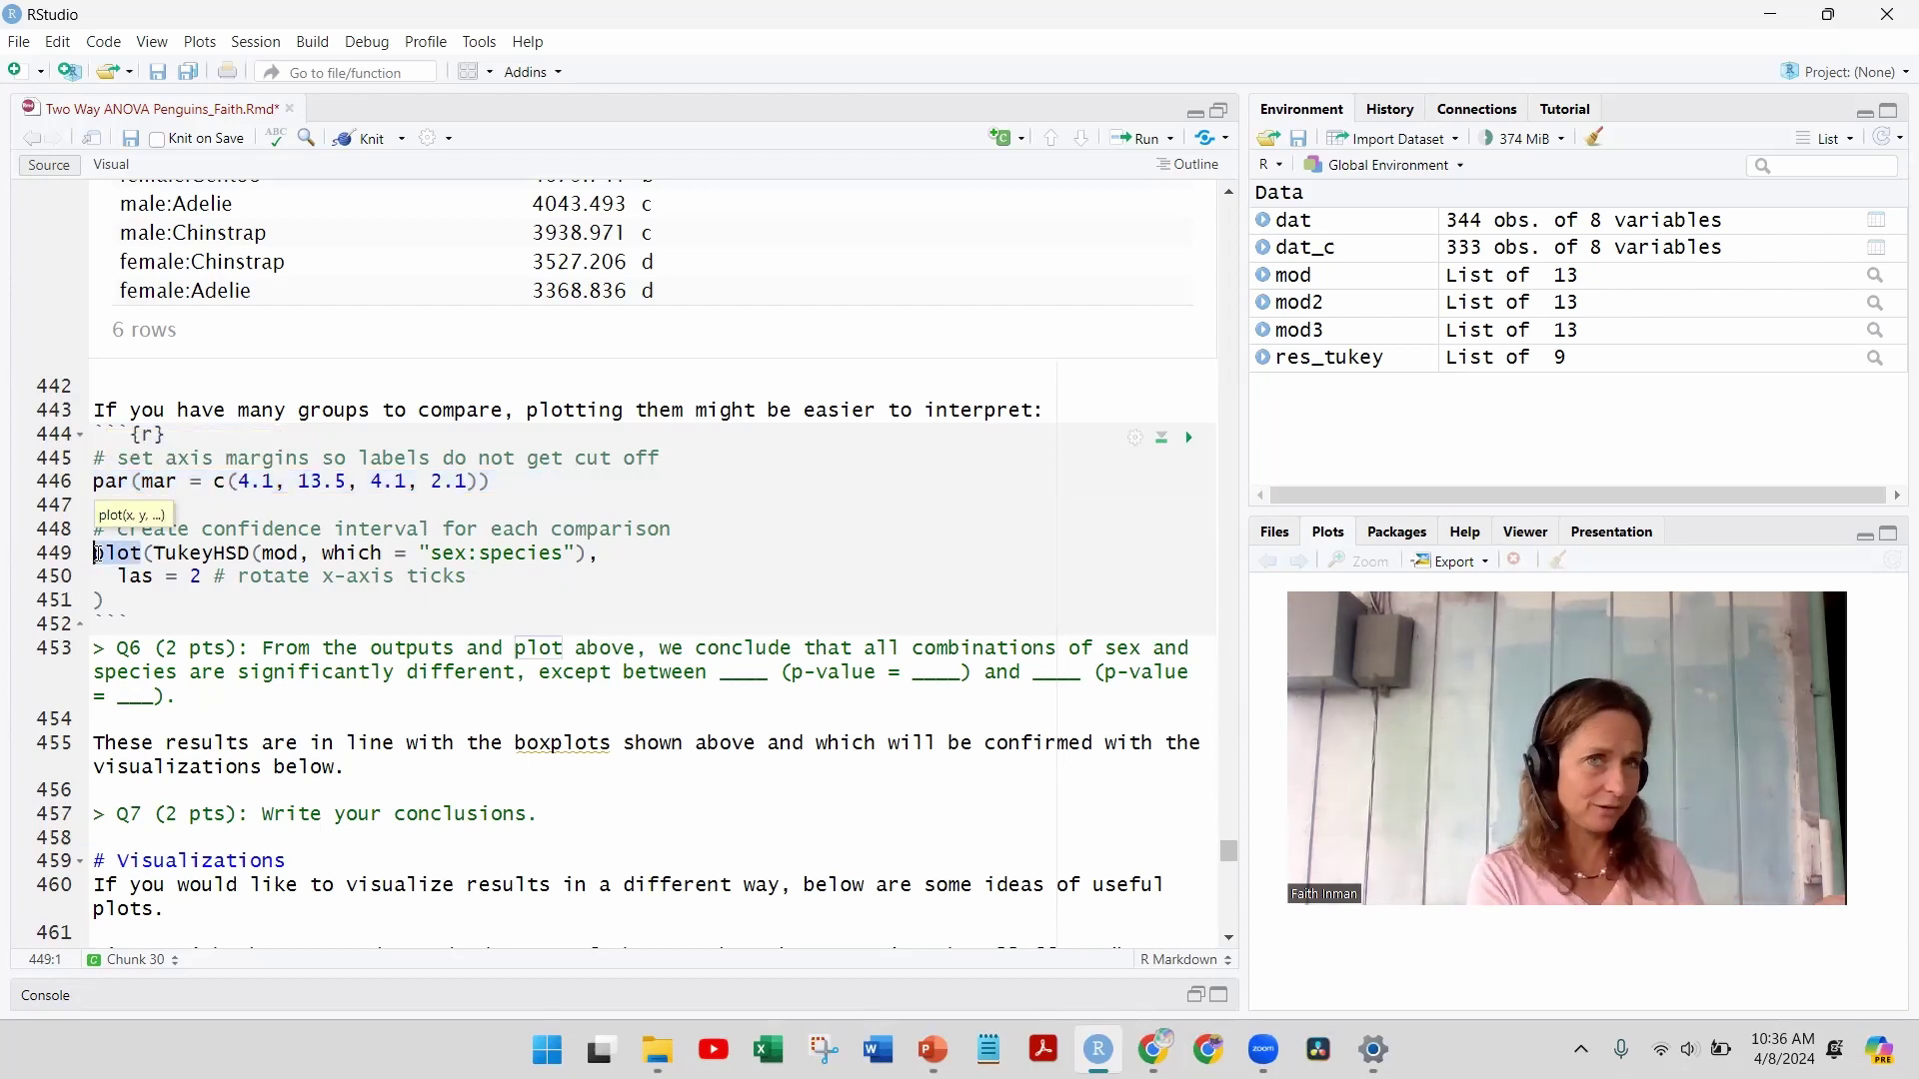
left_click(172, 548)
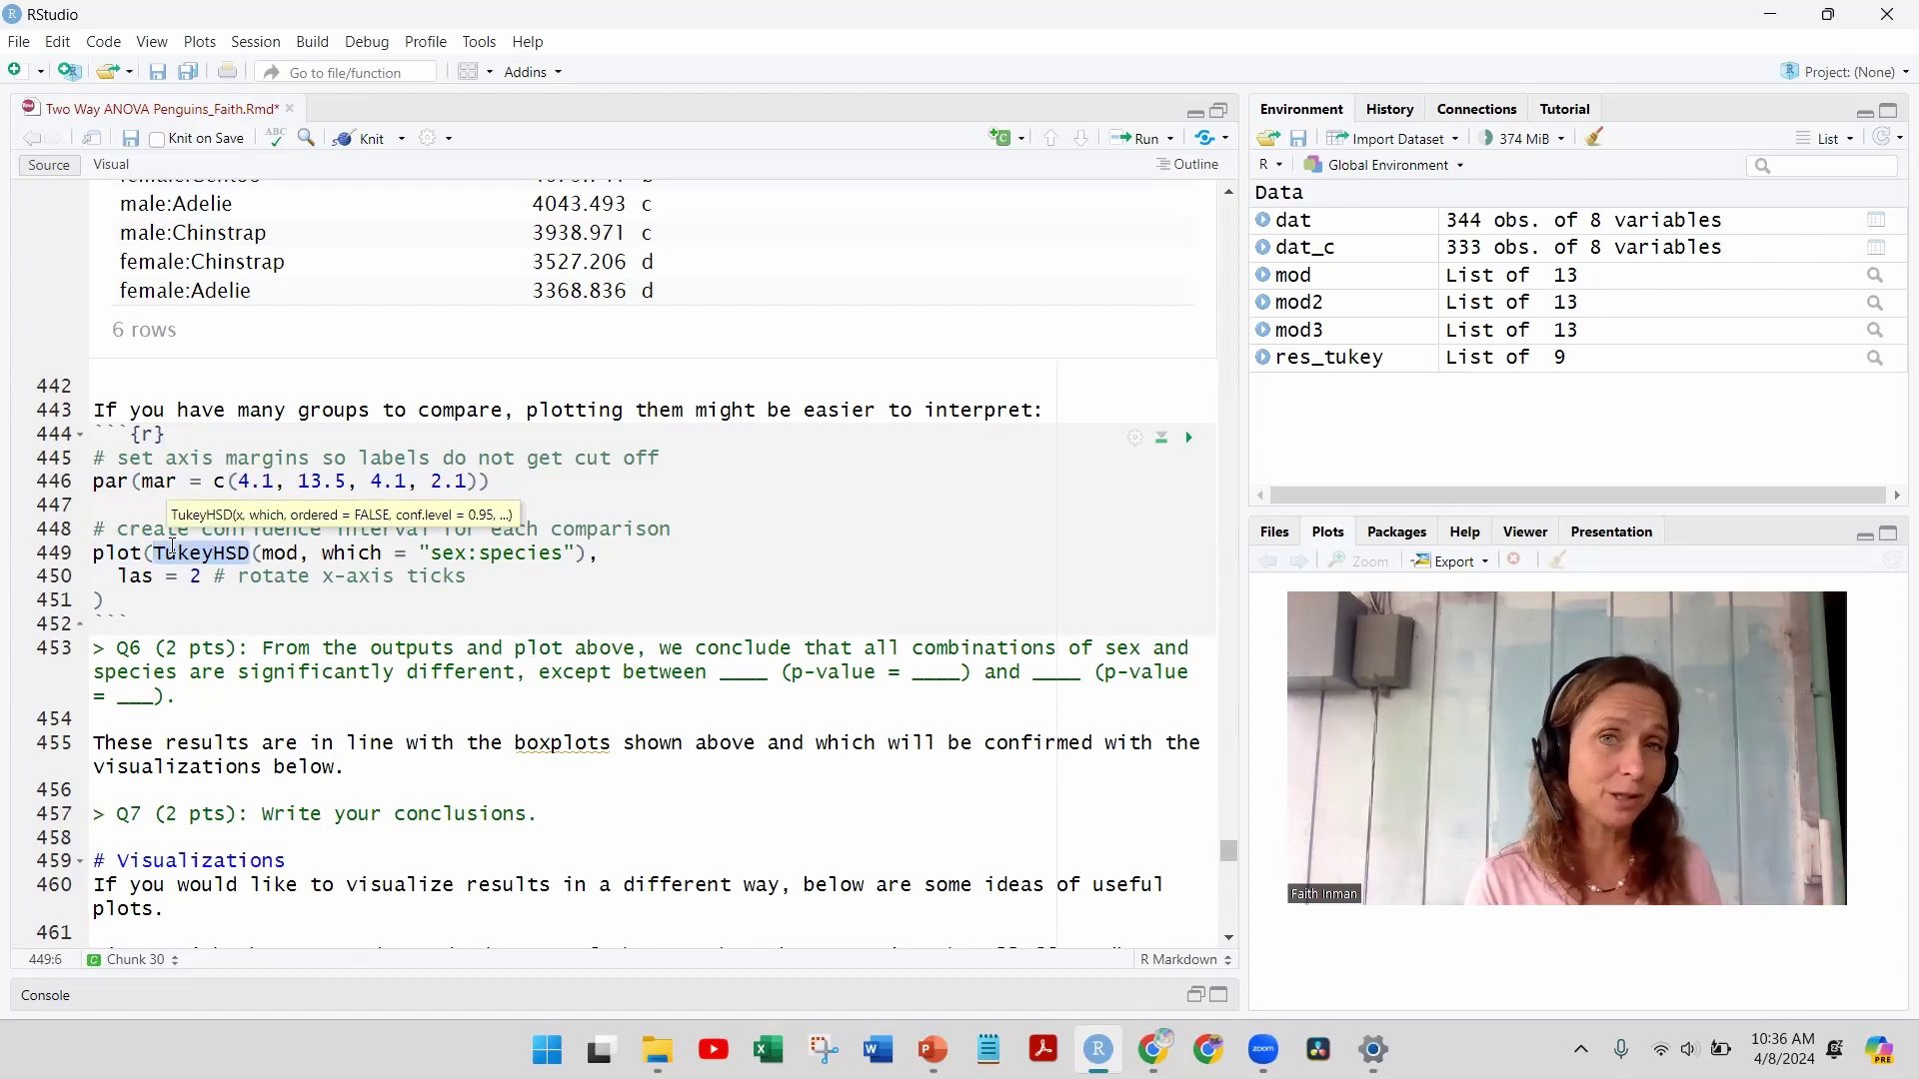
left_click(278, 553)
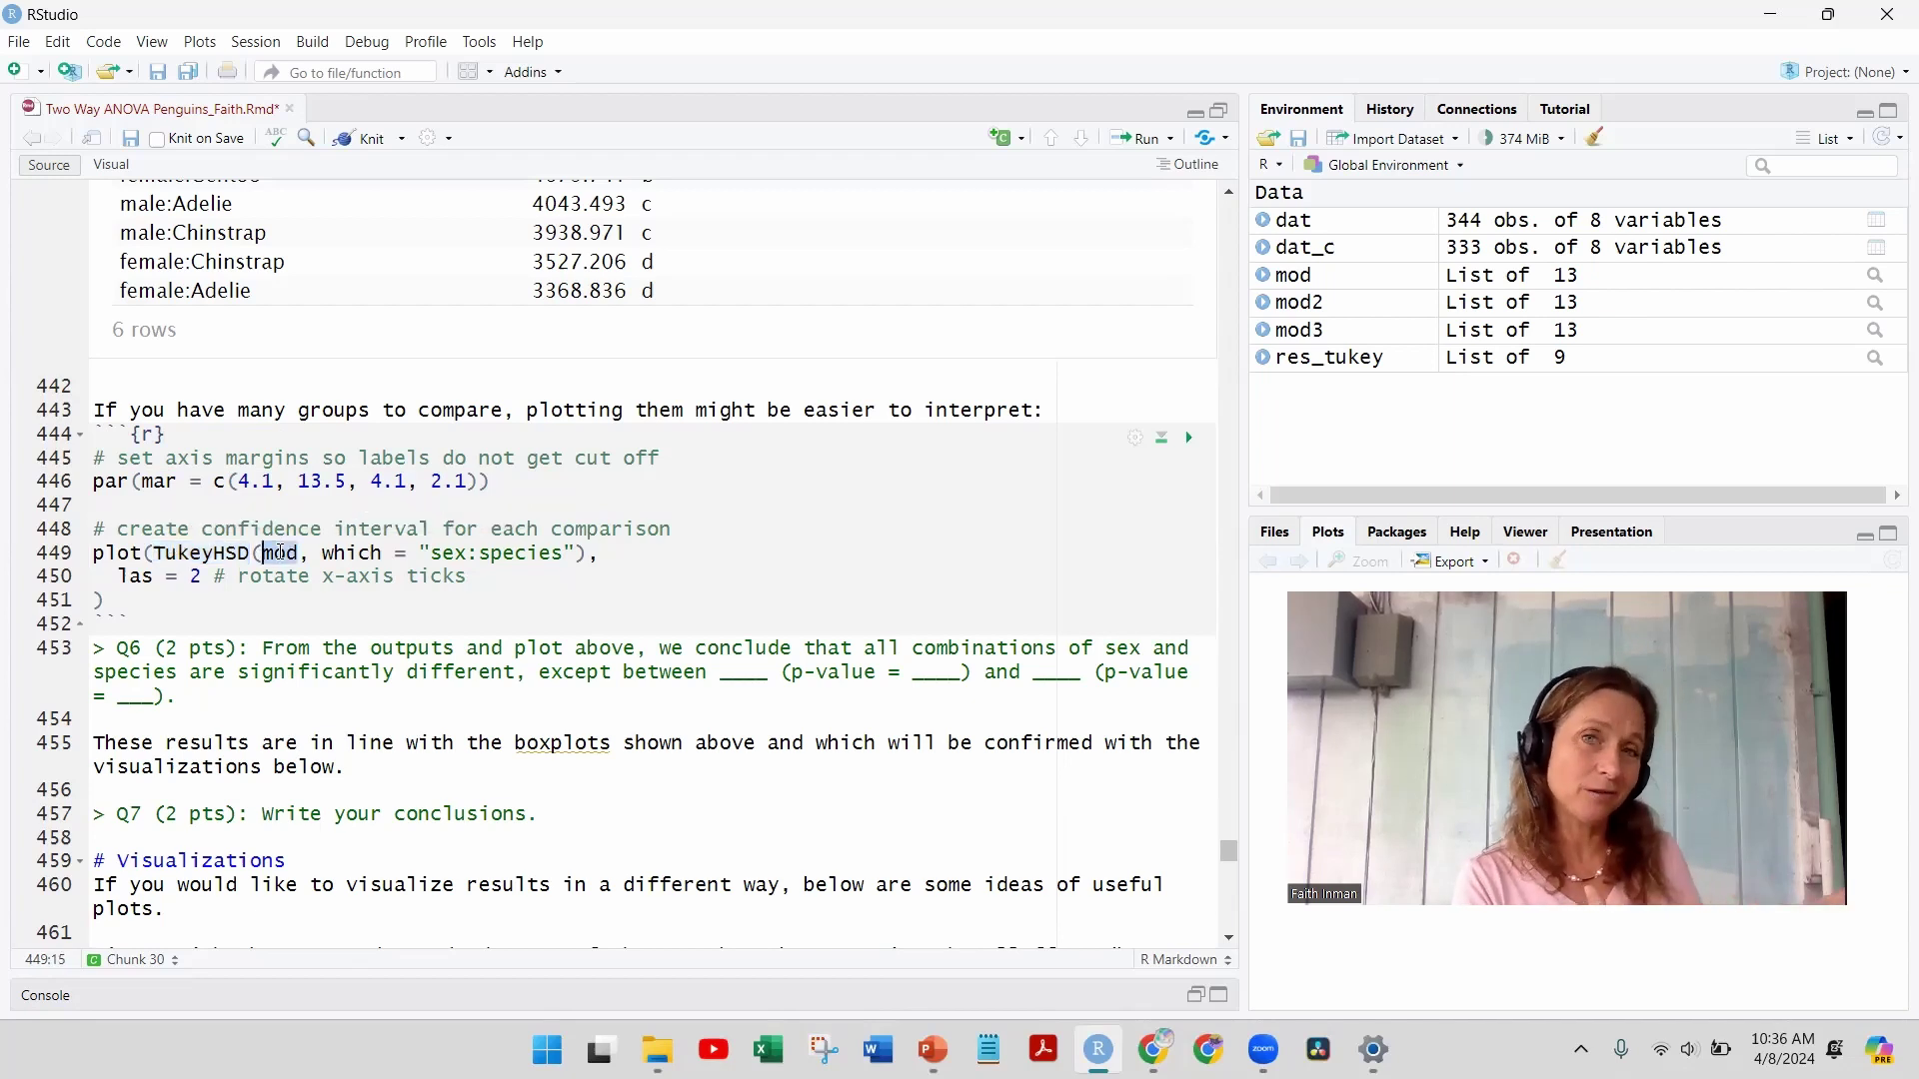
left_click(337, 555)
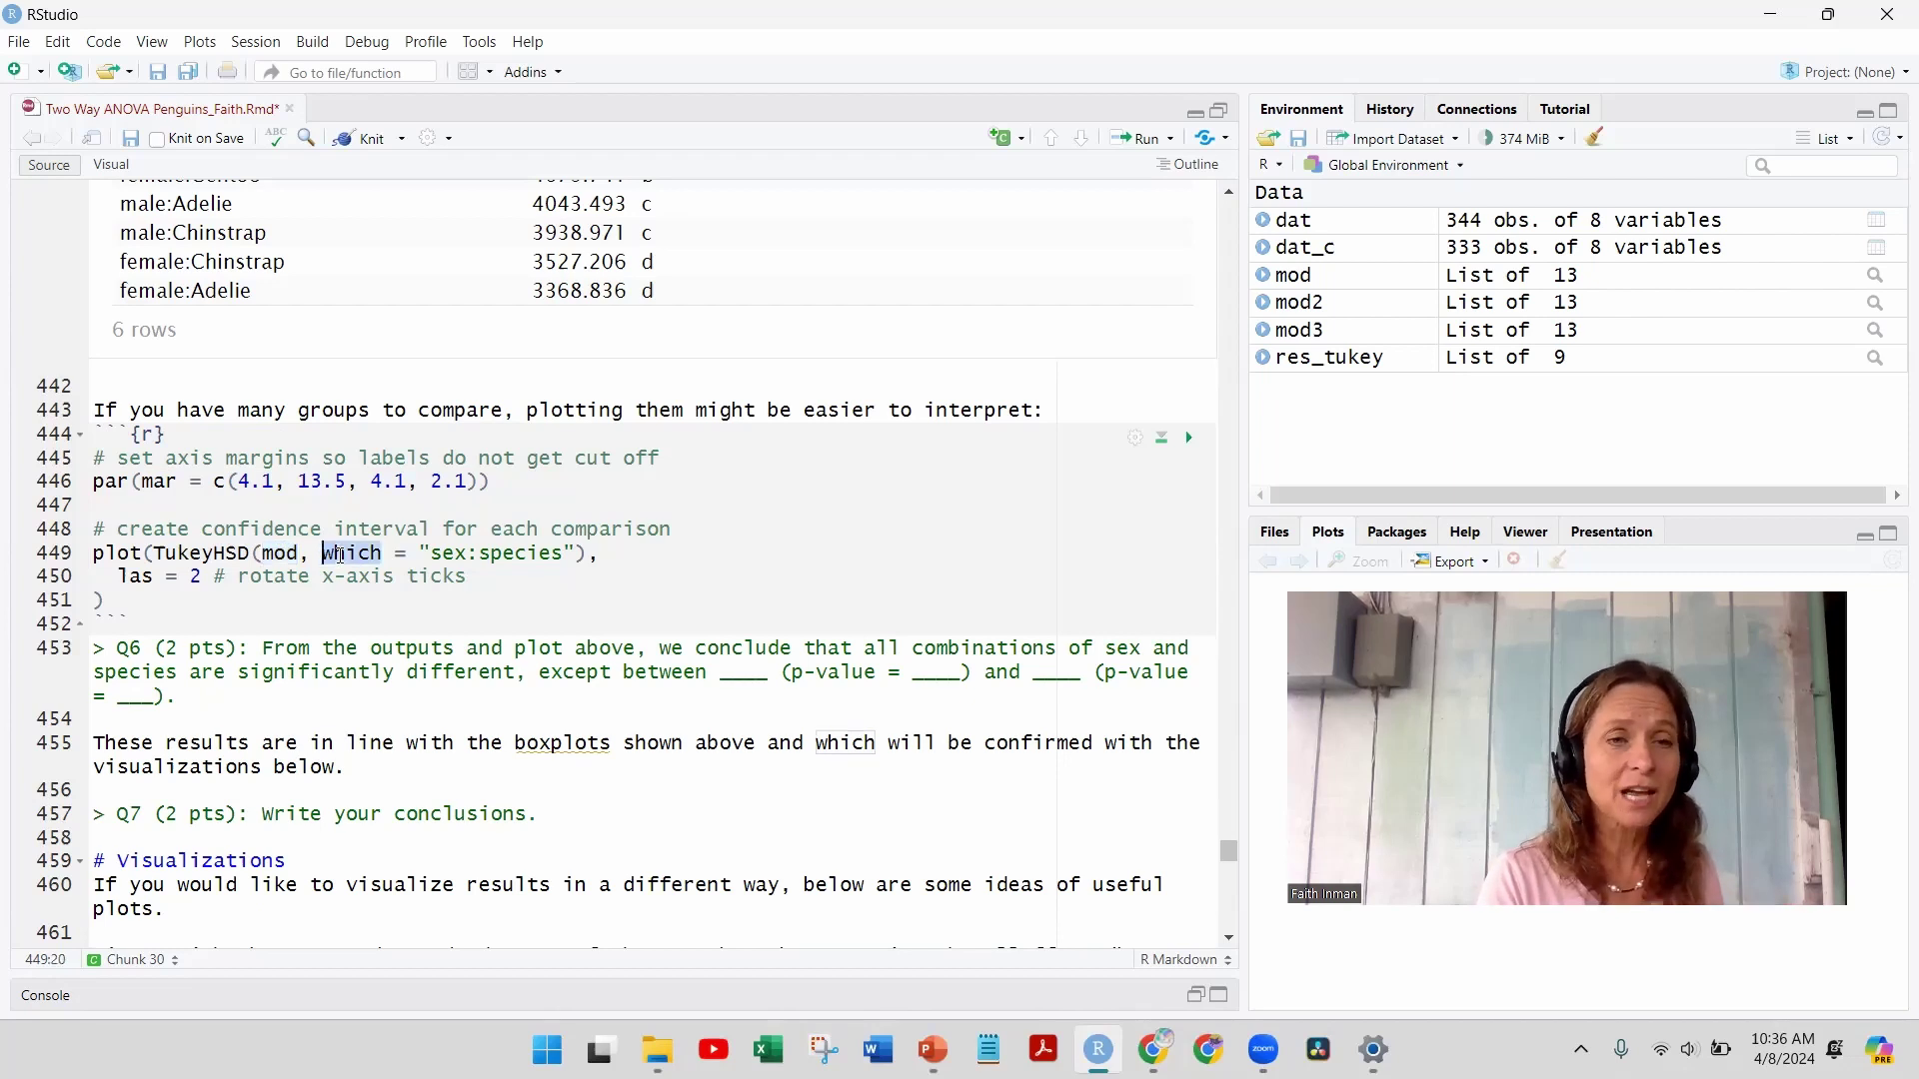
left_click_drag(432, 556, 560, 560)
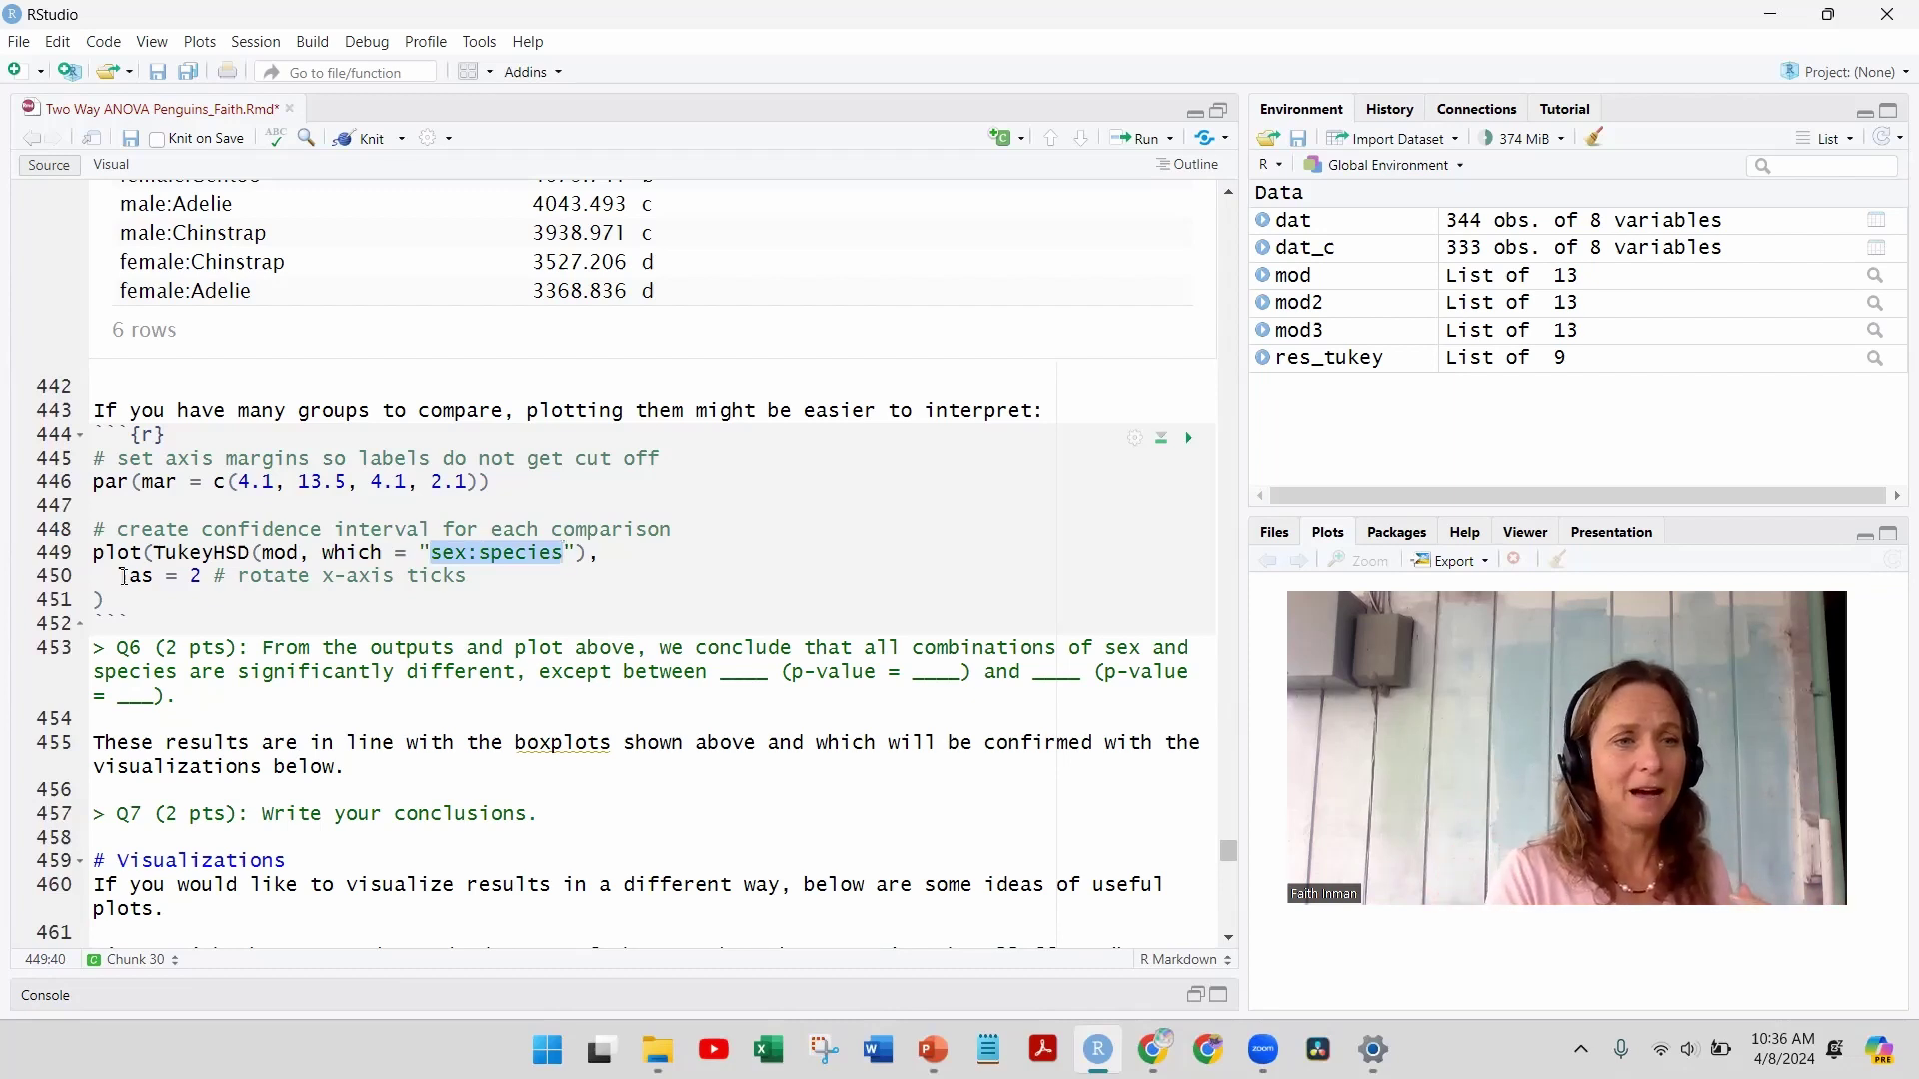
double_click(134, 579)
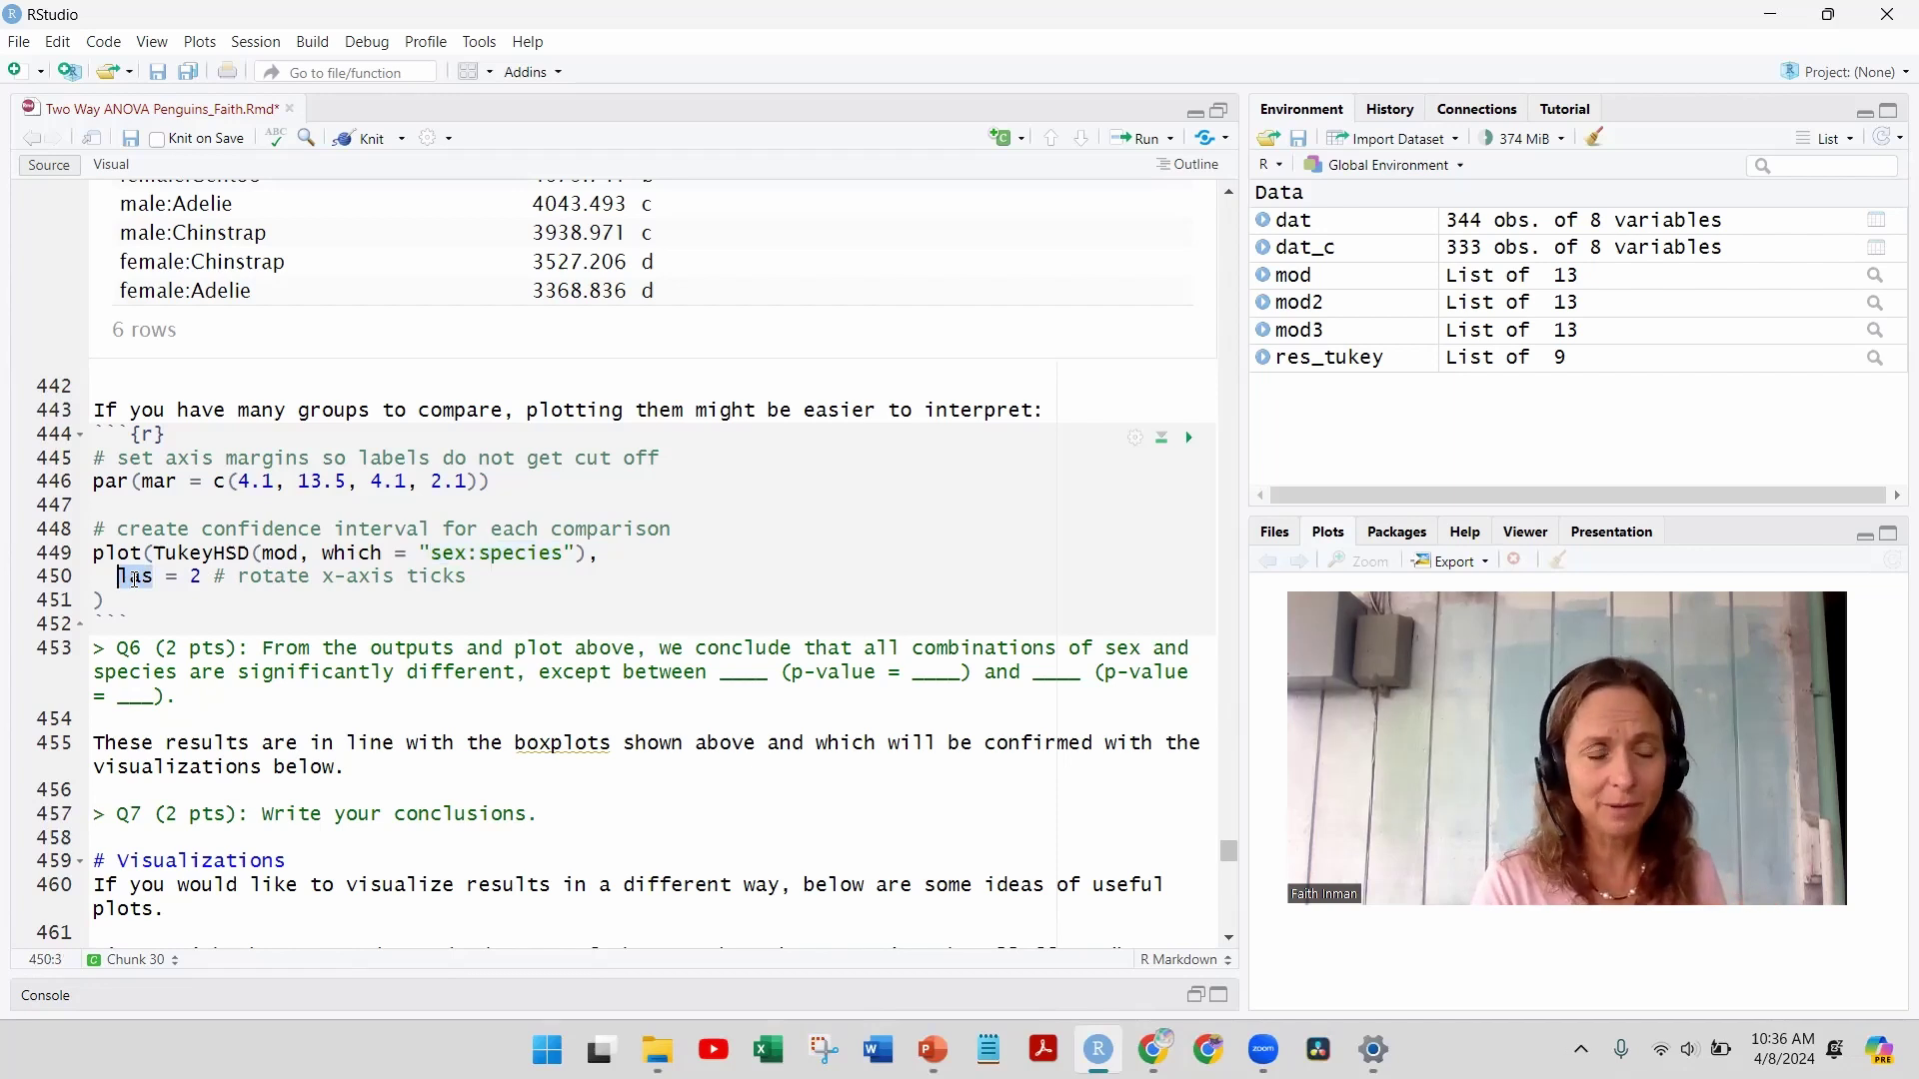
left_click(202, 578)
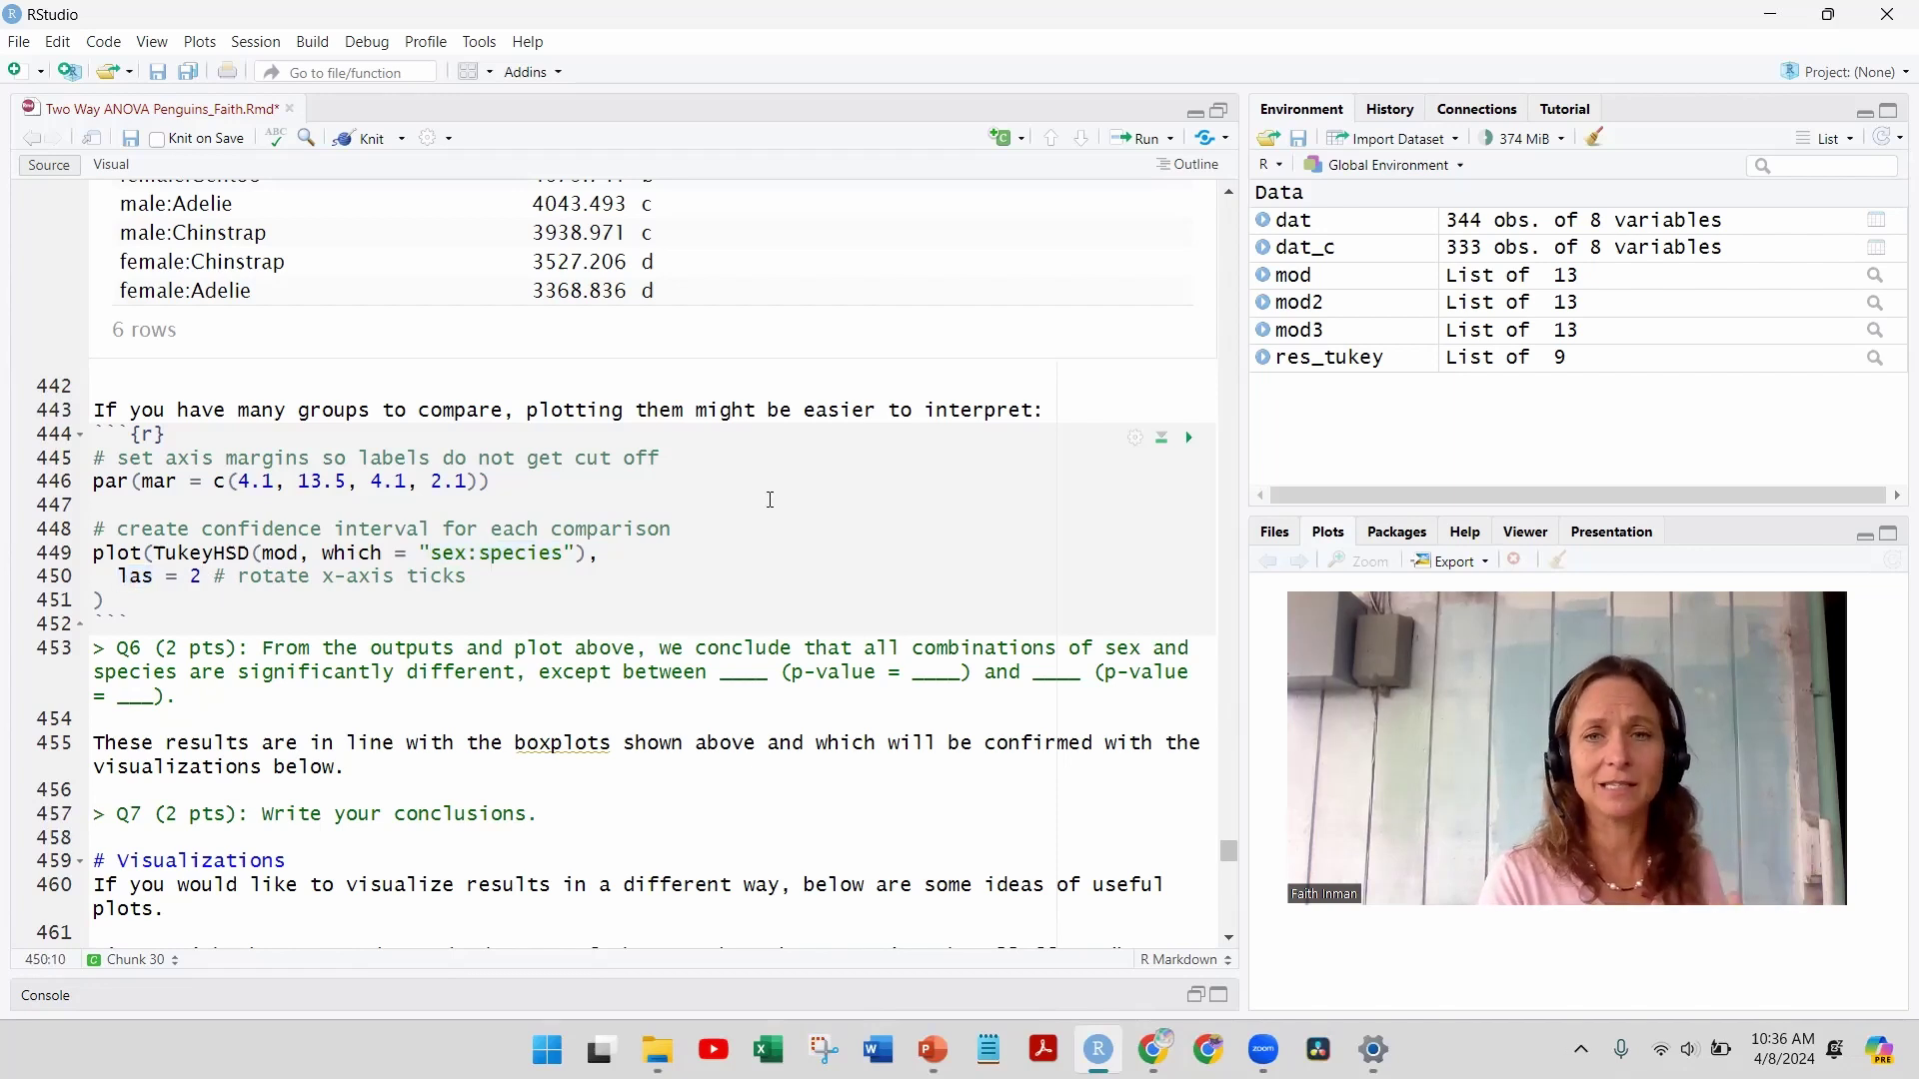
Step: Run the chunk that plots the TukeyHSD confidence intervals for sex:species and bring the whole plot into view
left_click(1188, 436)
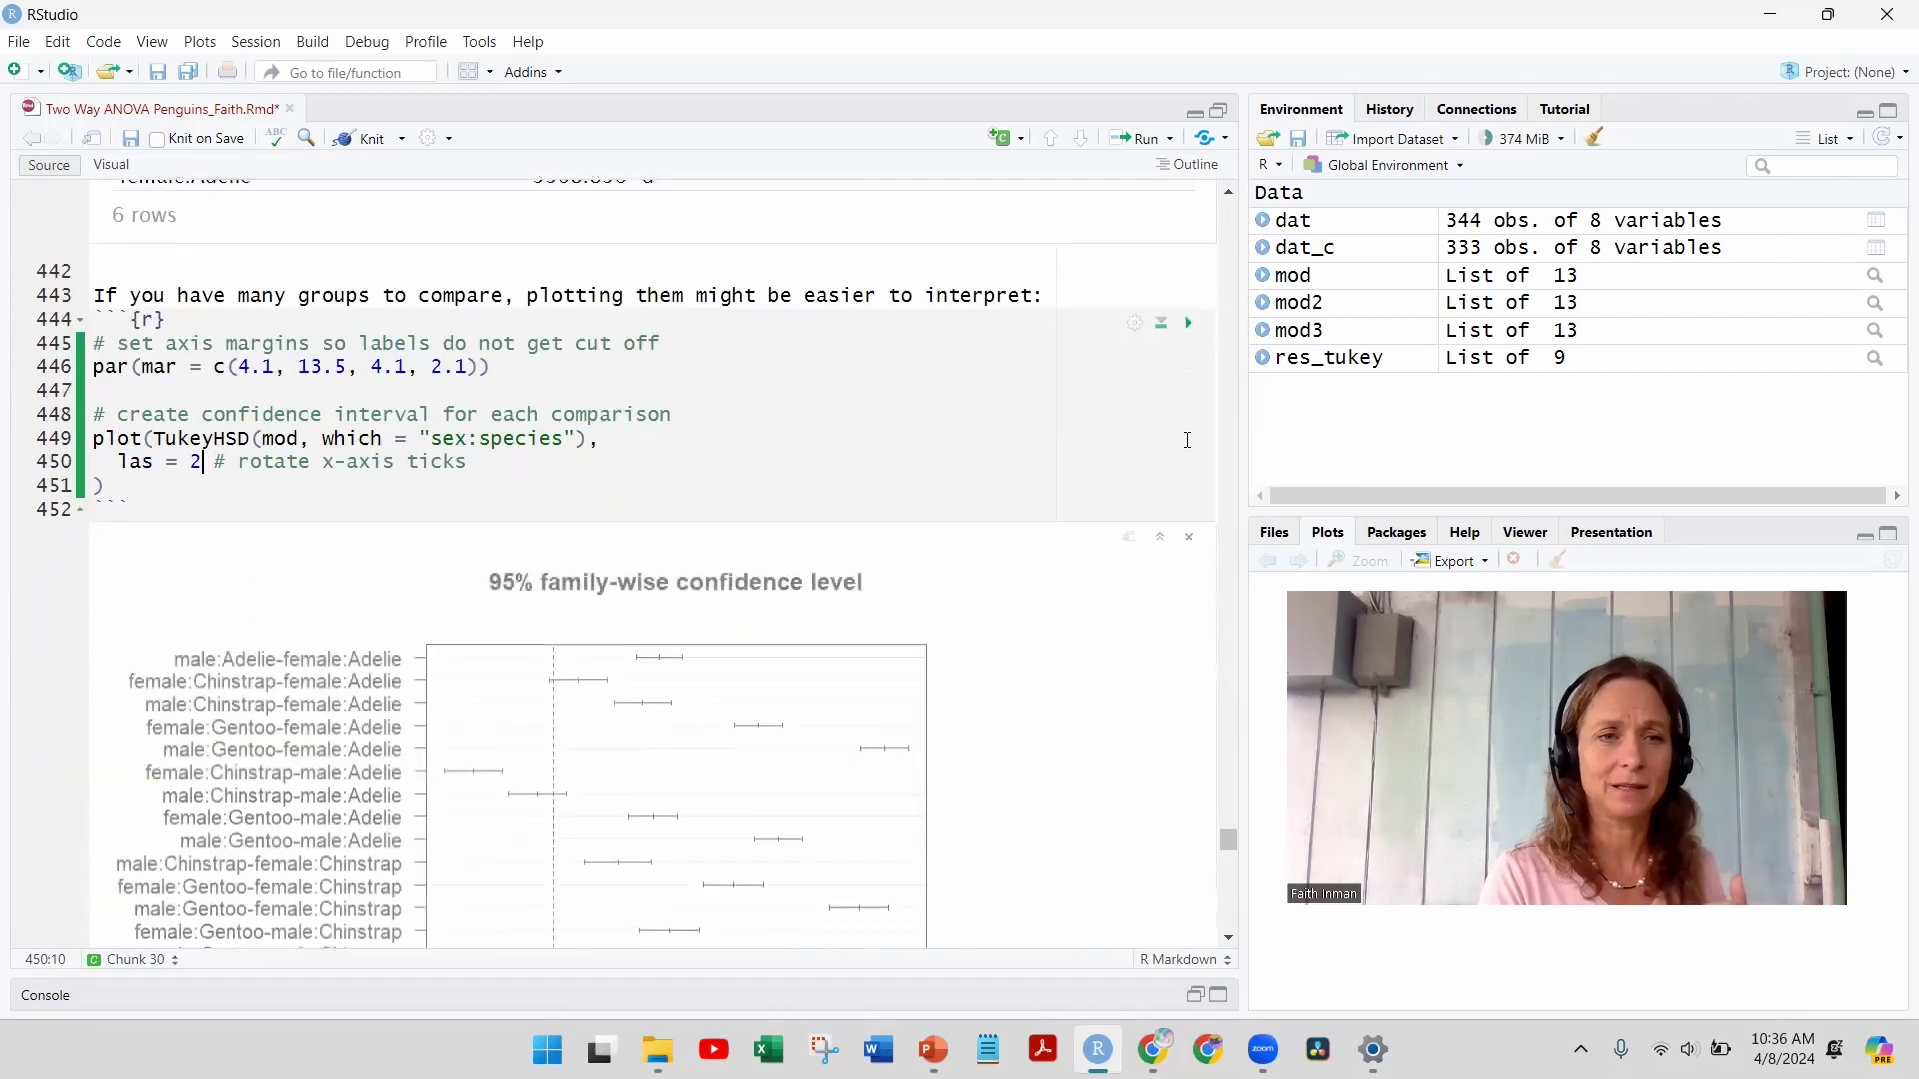
left_click(1228, 937)
left_click(1230, 940)
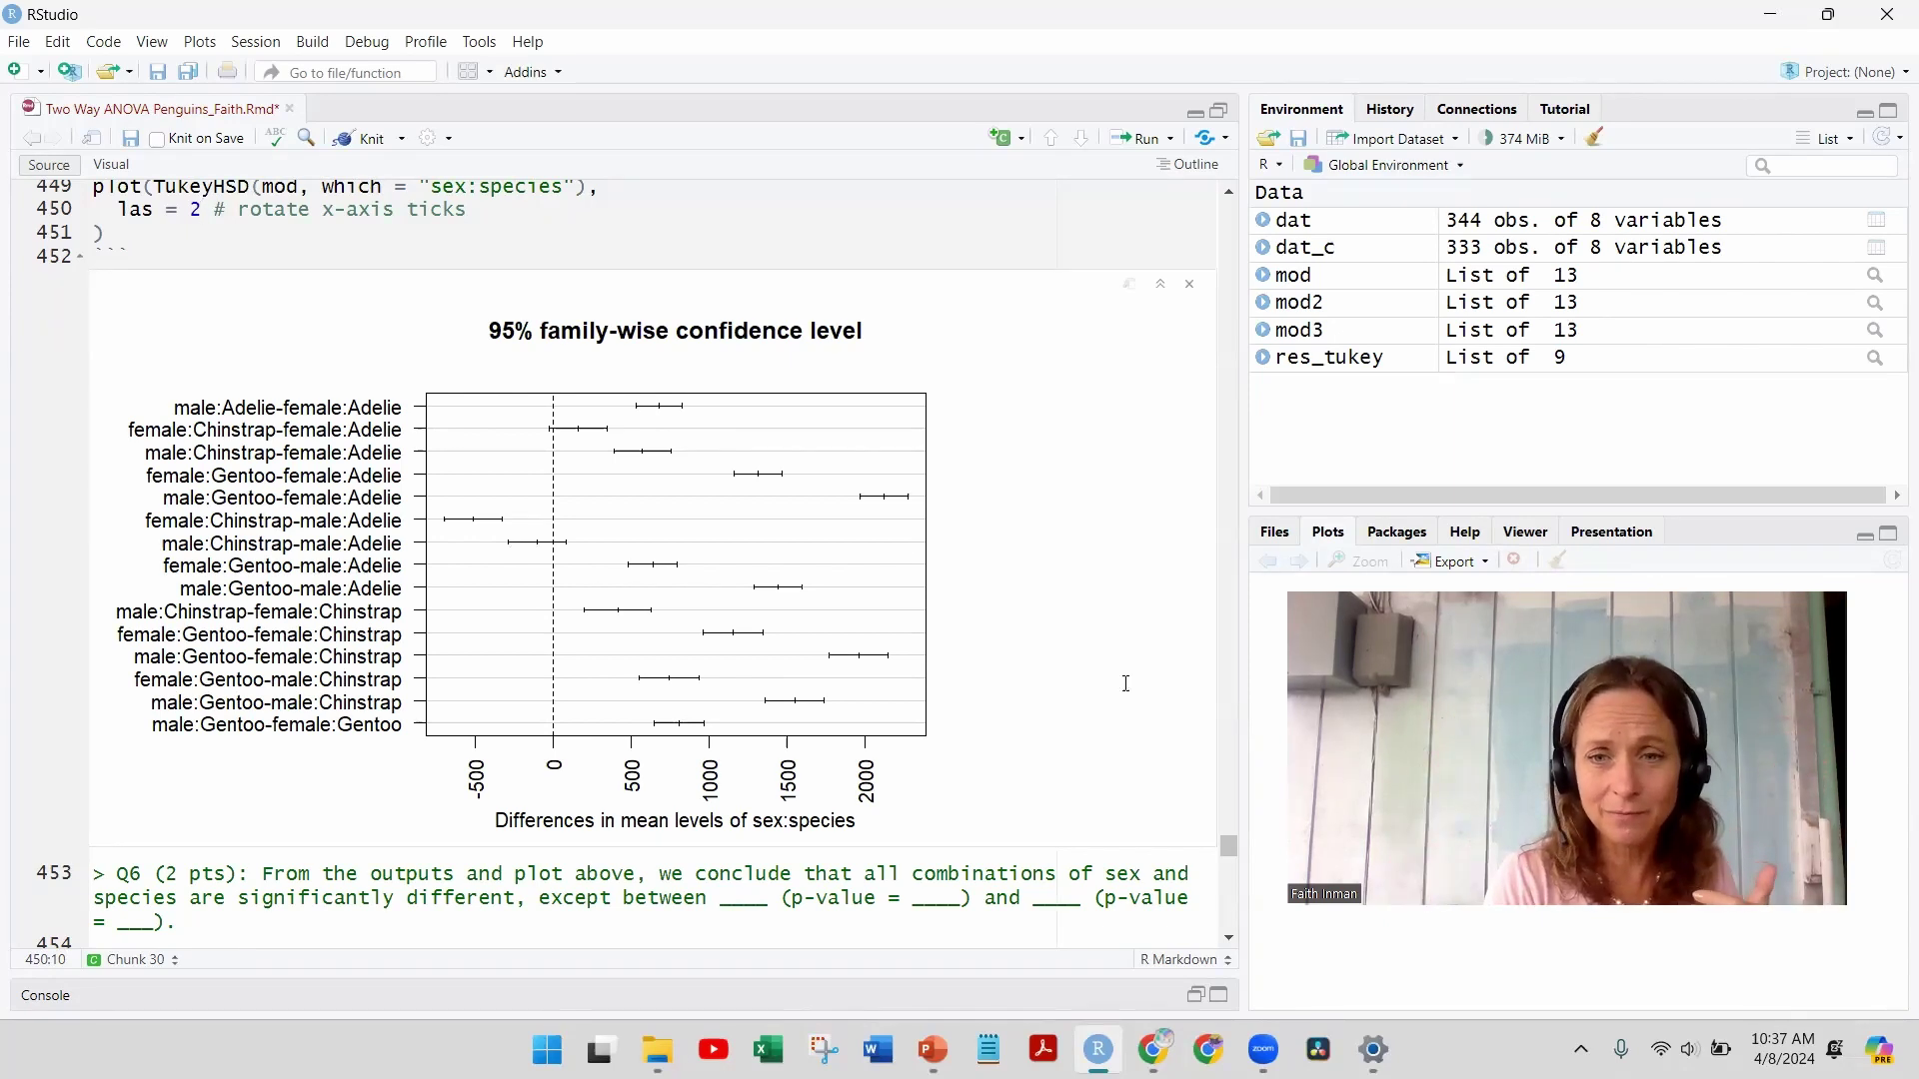
Step: Review the TukeyHSD table and the HSD.test groups table, and return to the male:Adelie-female:Adelie comparison in the confidence-interval plot
left_click_drag(1227, 847, 1219, 809)
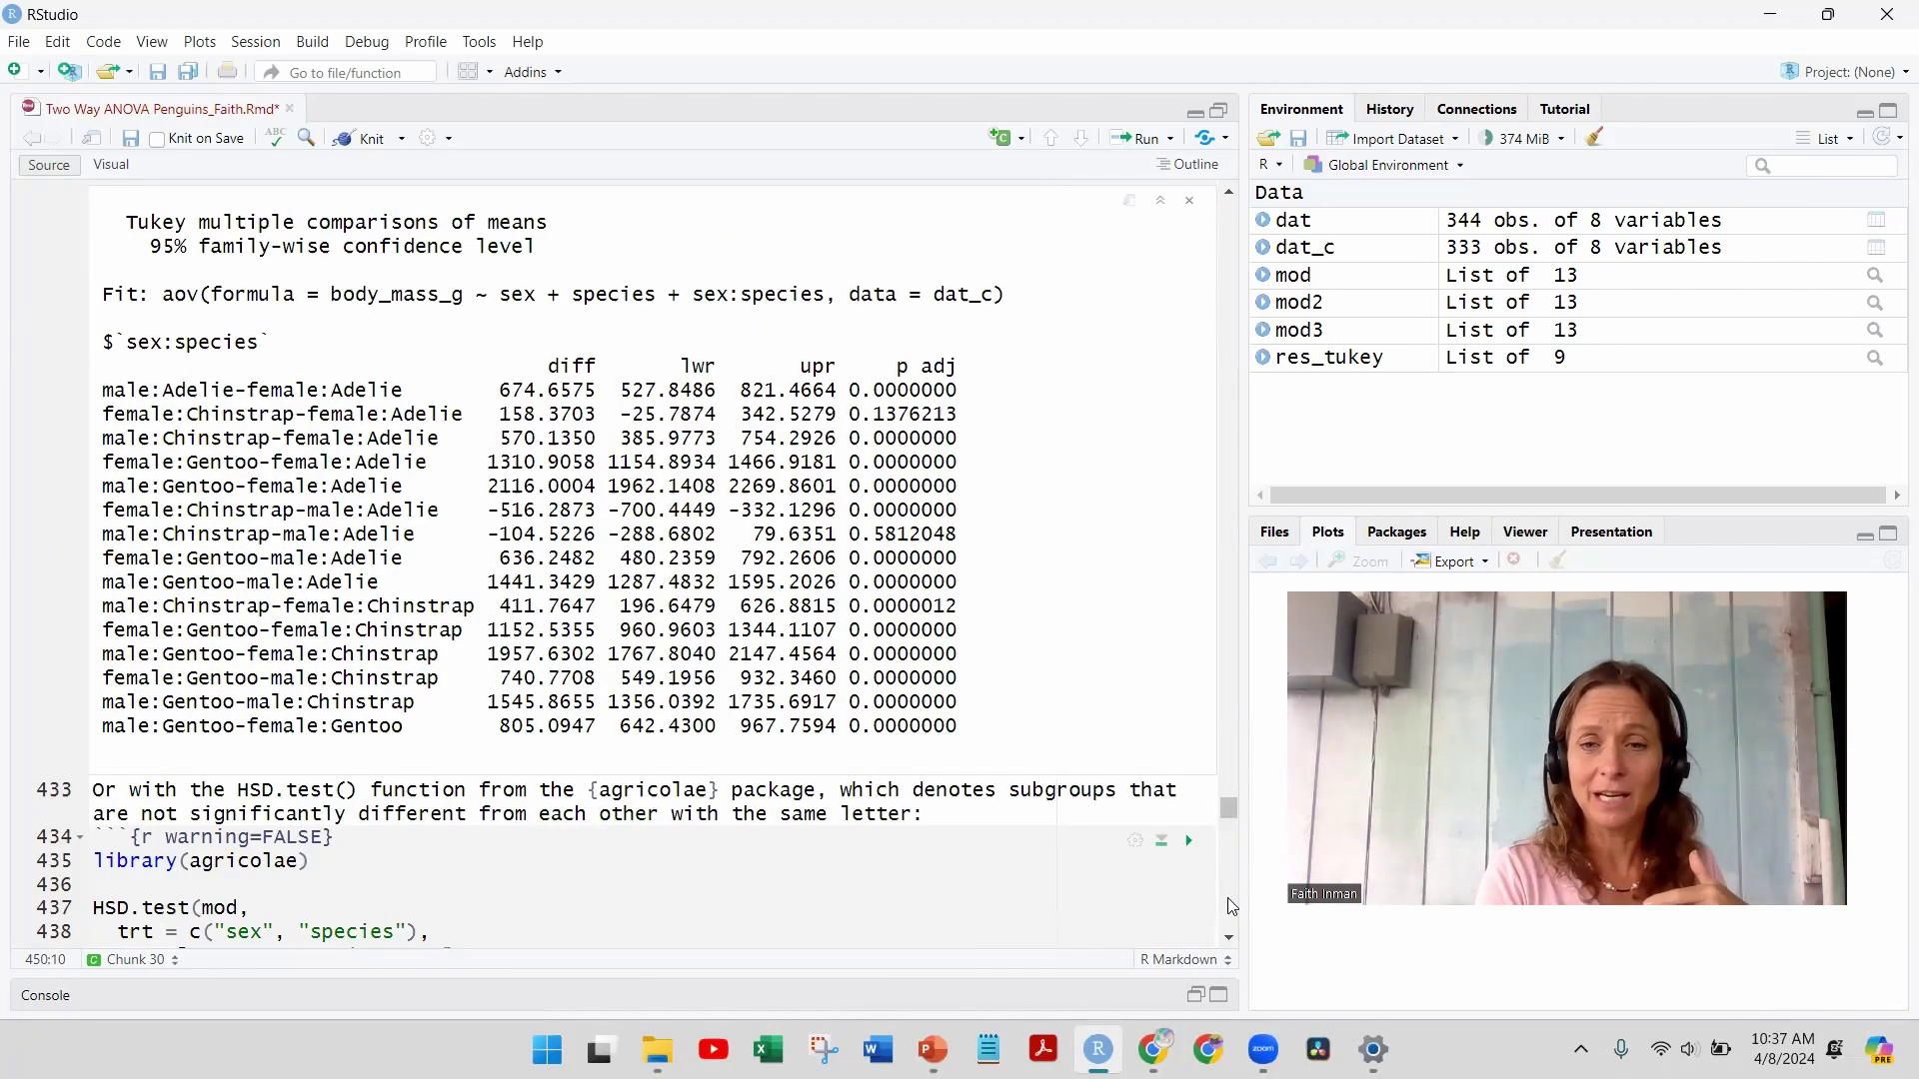
left_click(1229, 937)
scroll(1230, 937, "down", 6)
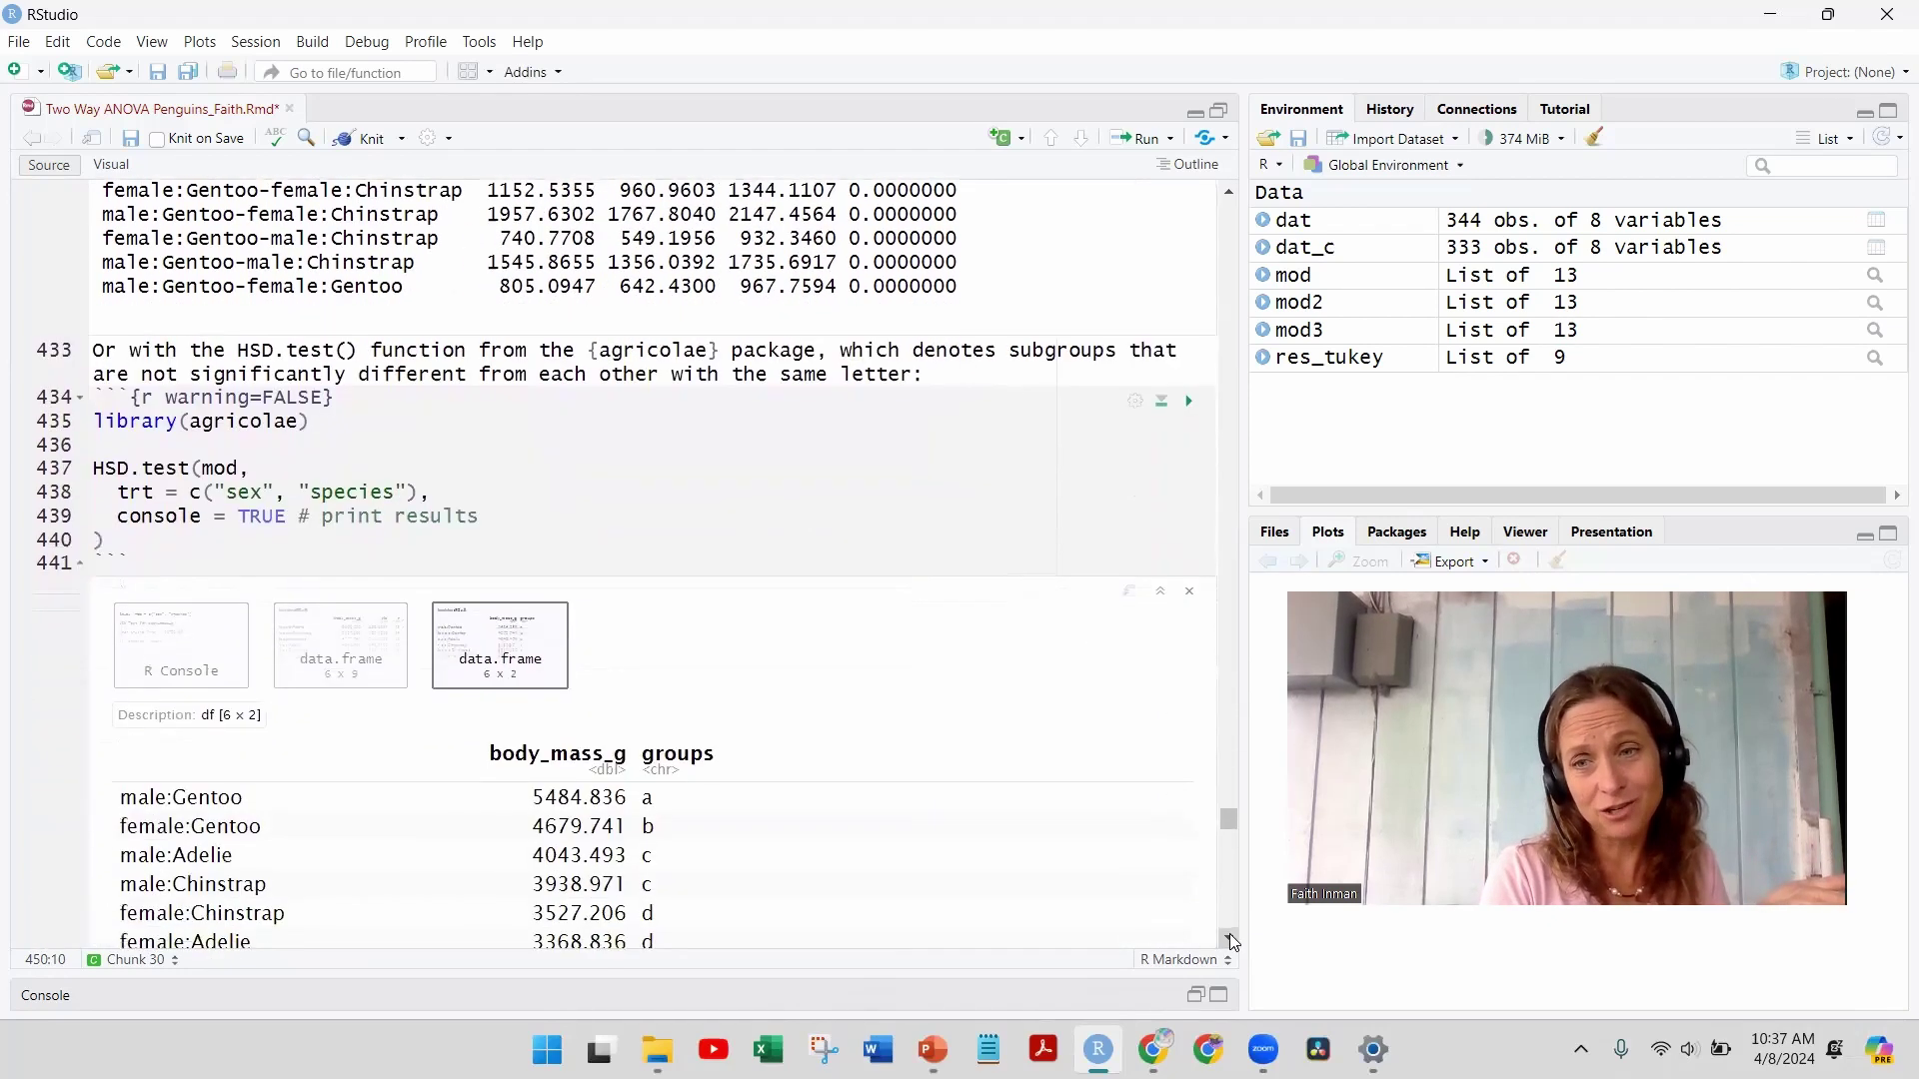
scroll(1229, 938, "down", 8)
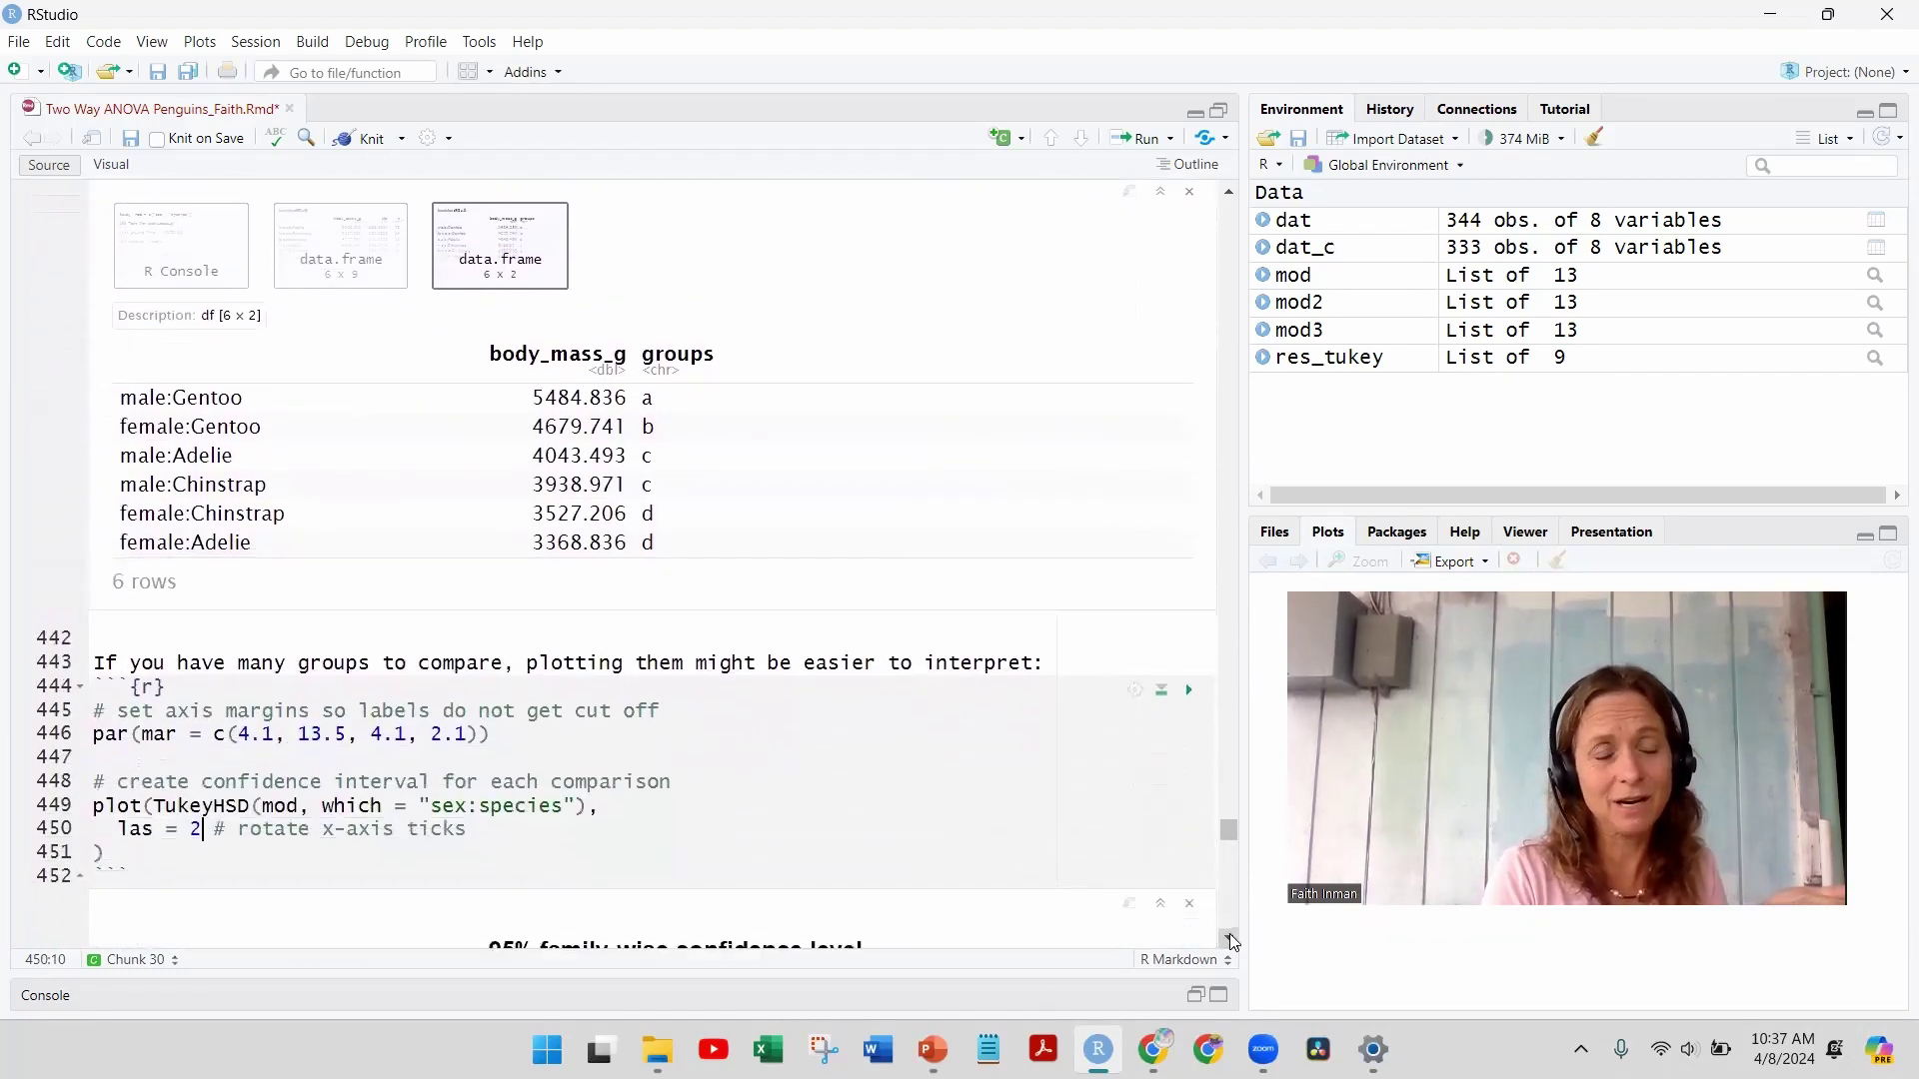
scroll(1230, 938, "down", 3)
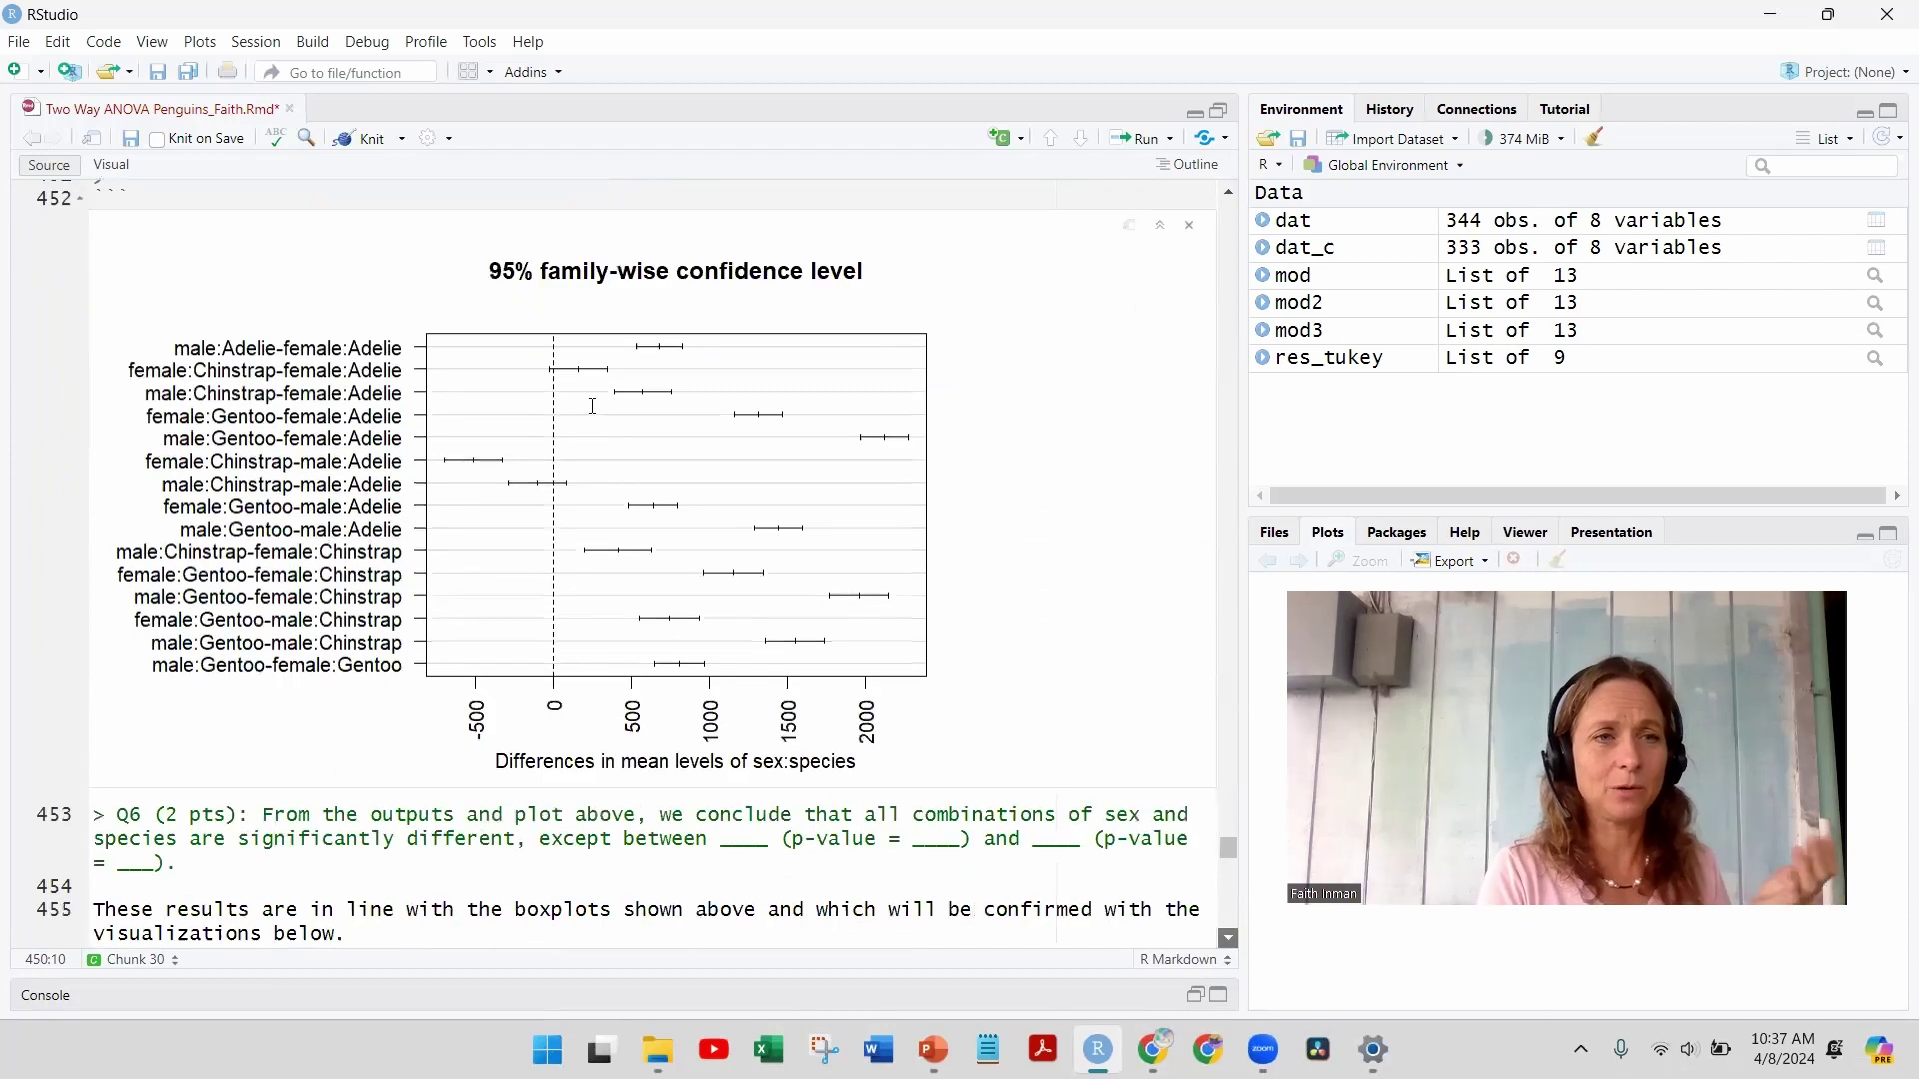
left_click(175, 347)
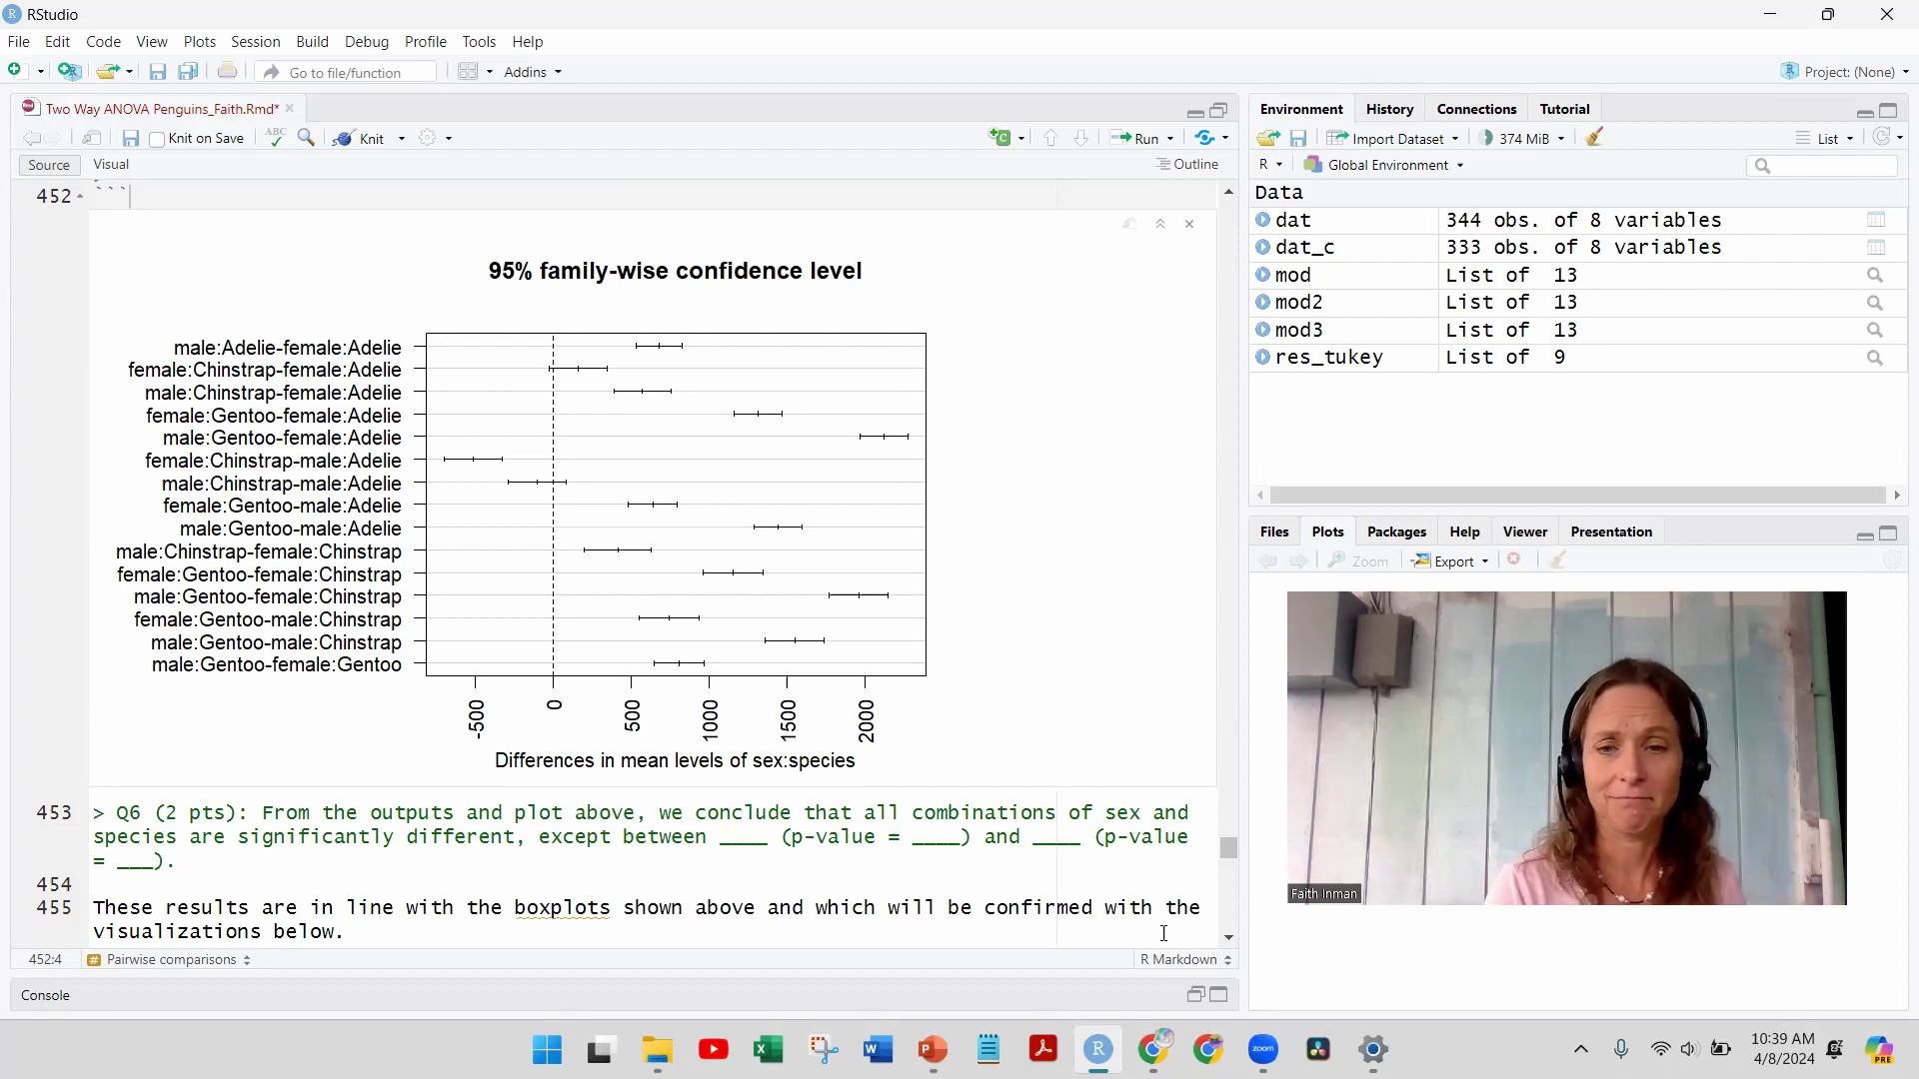
Step: Add an empty line below the Q6 question text for an answer
scroll(1228, 944, "down", 5)
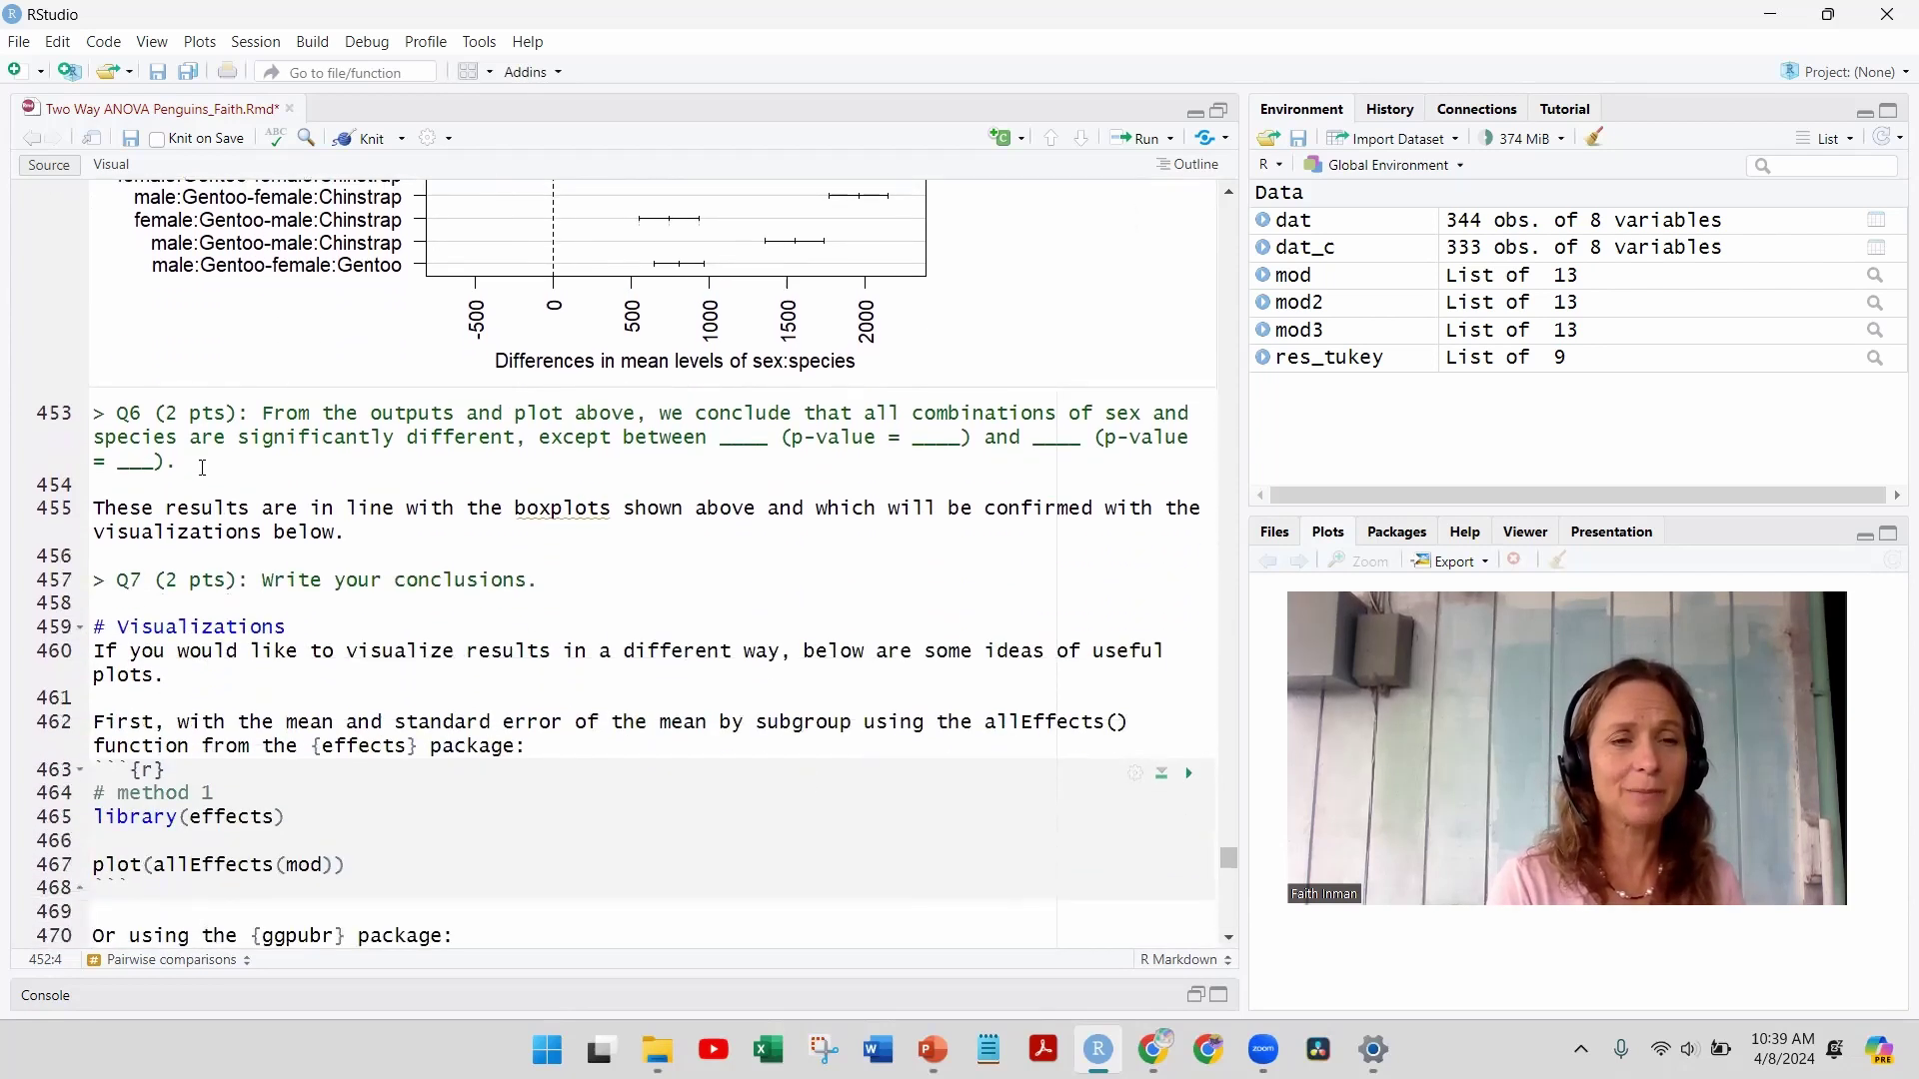
left_click(202, 468)
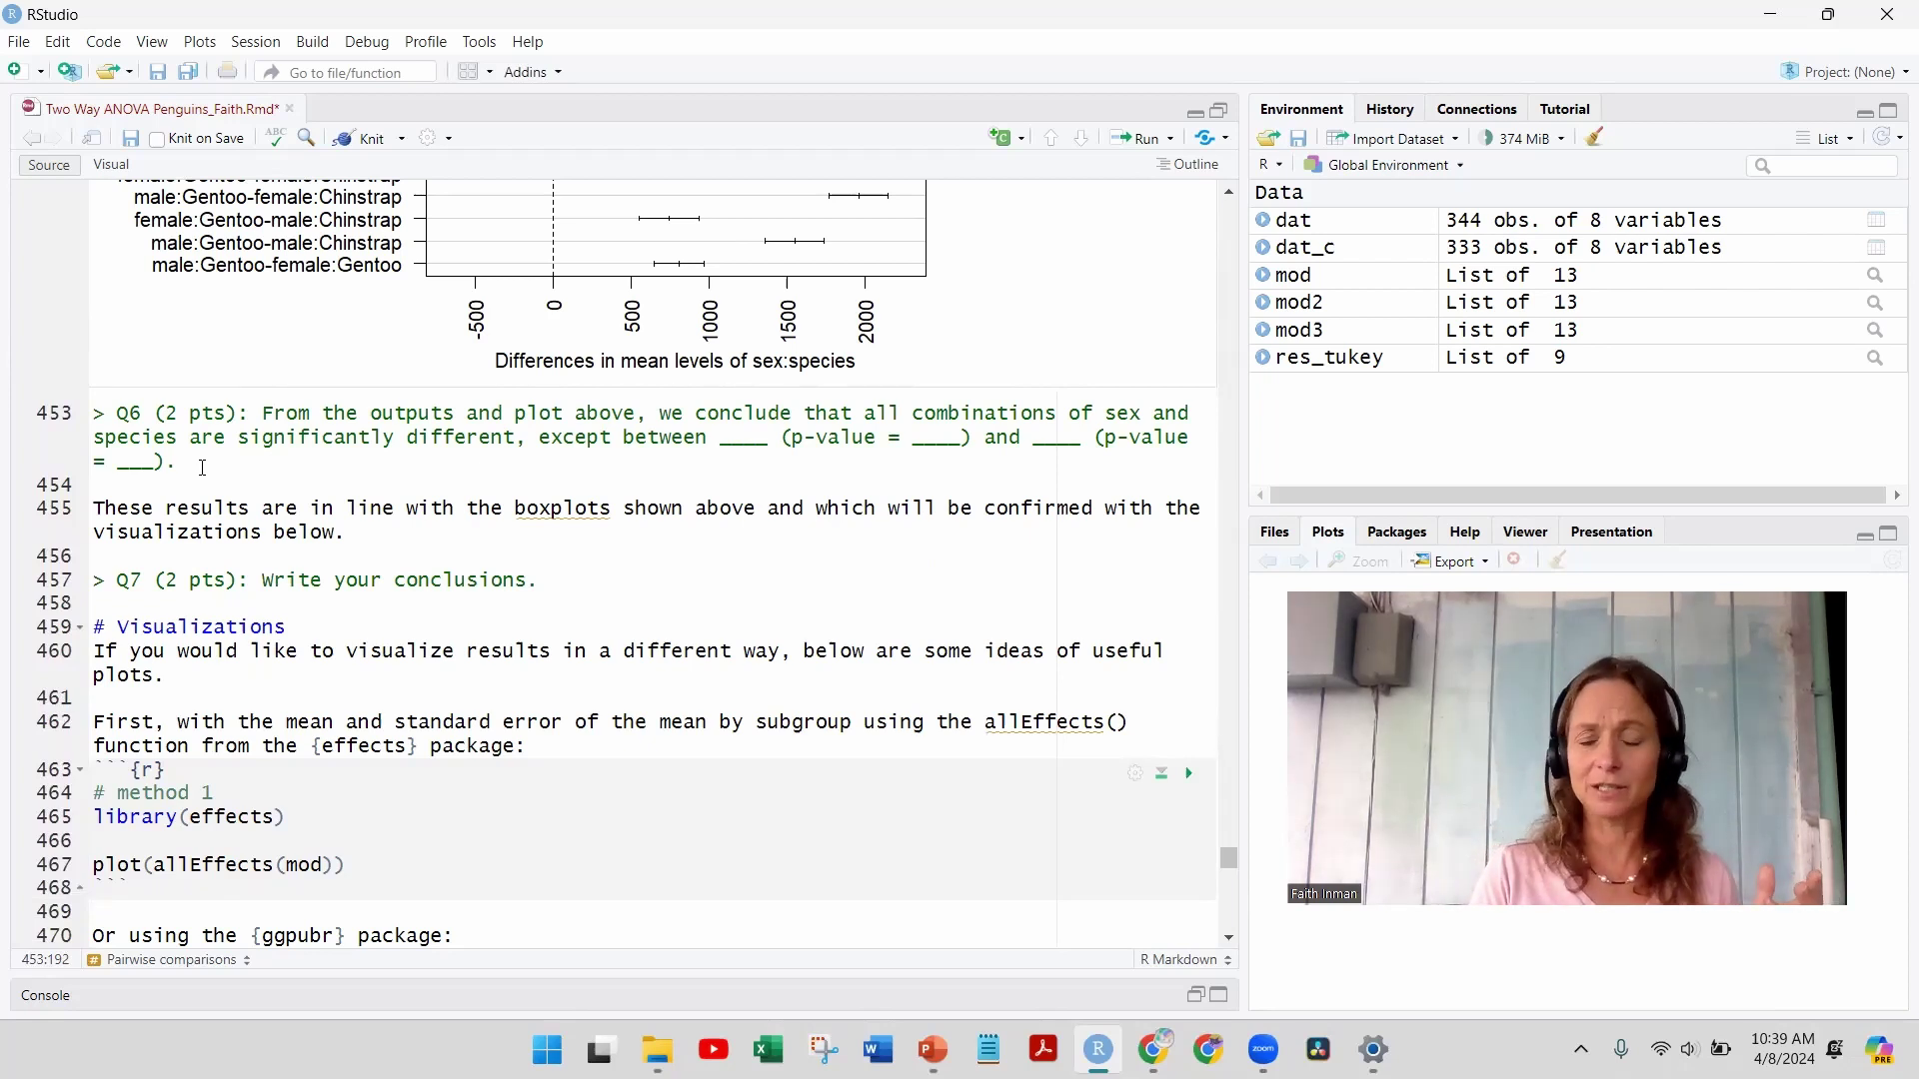
key("Return")
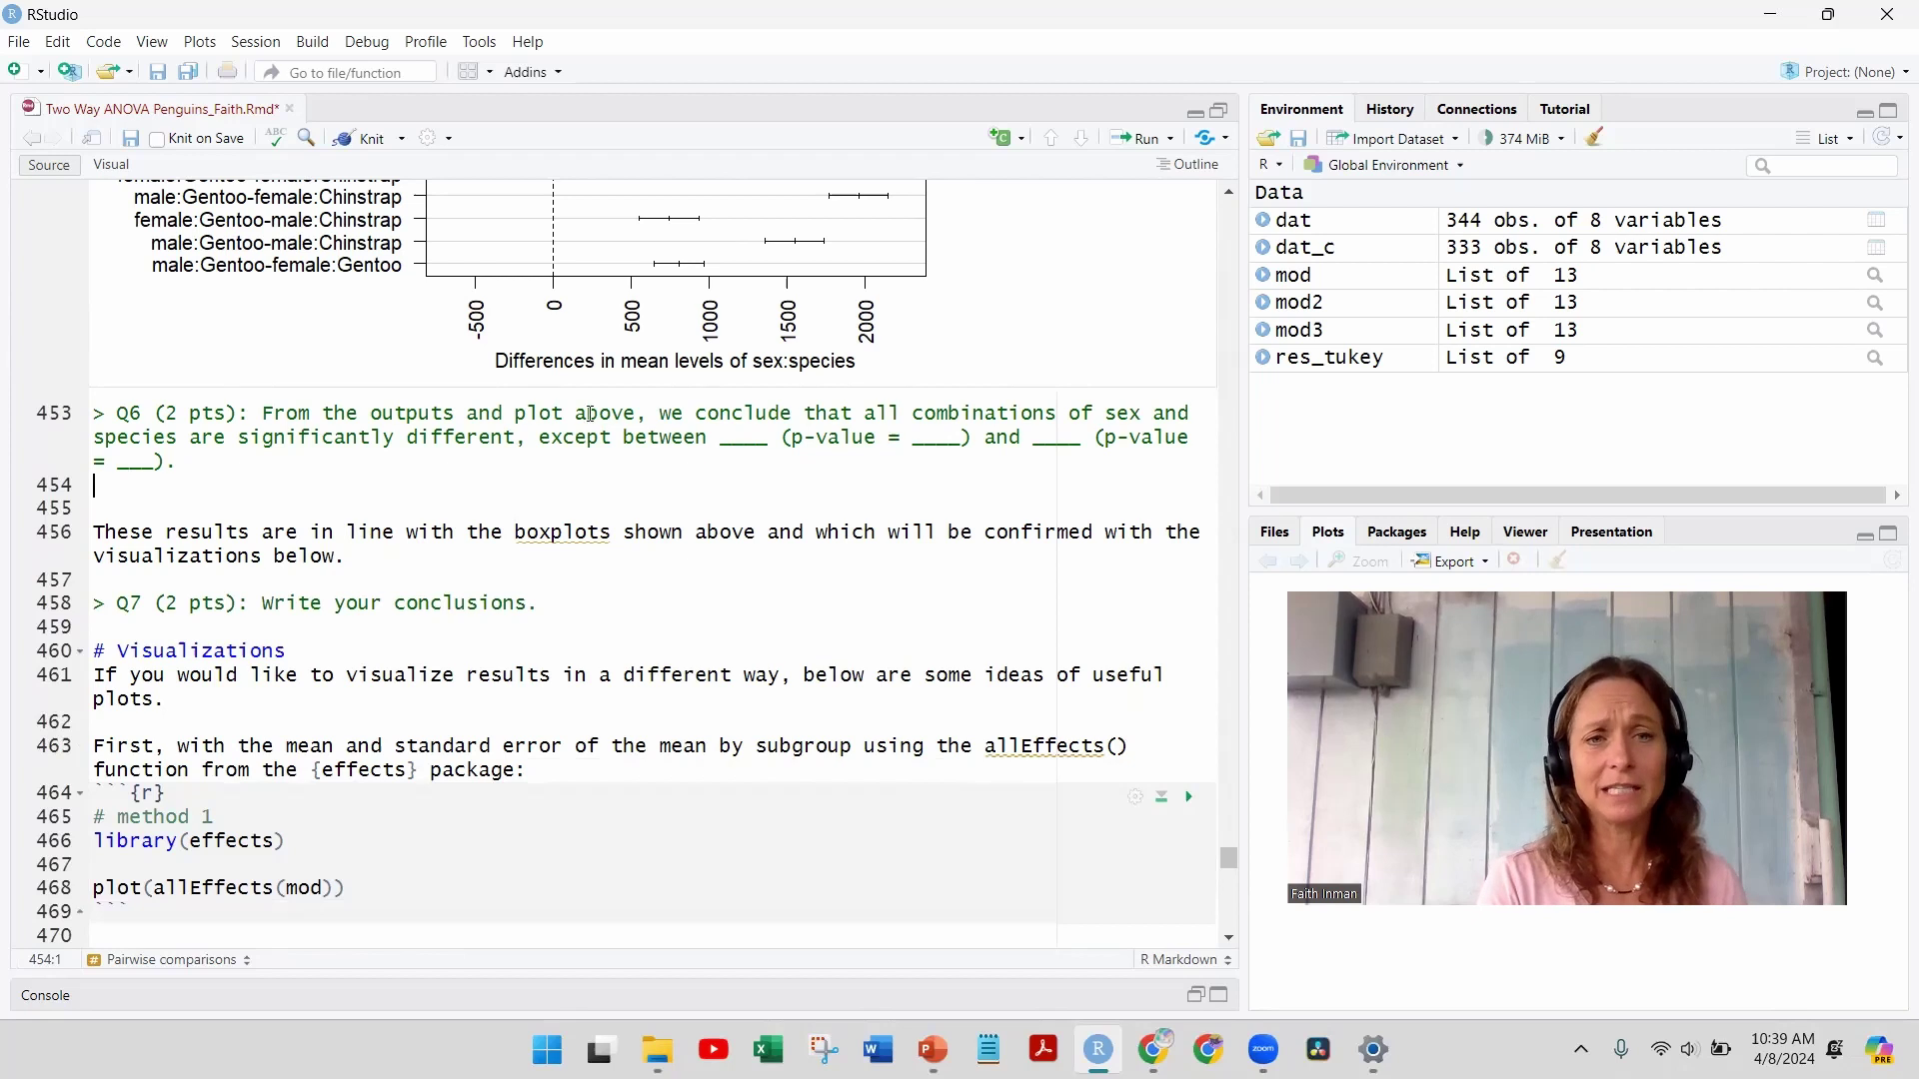
Step: Examine the first comparison and p-value blanks in Q6 against the confidence-interval plot and the TukeyHSD adjusted p-values
double_click(736, 433)
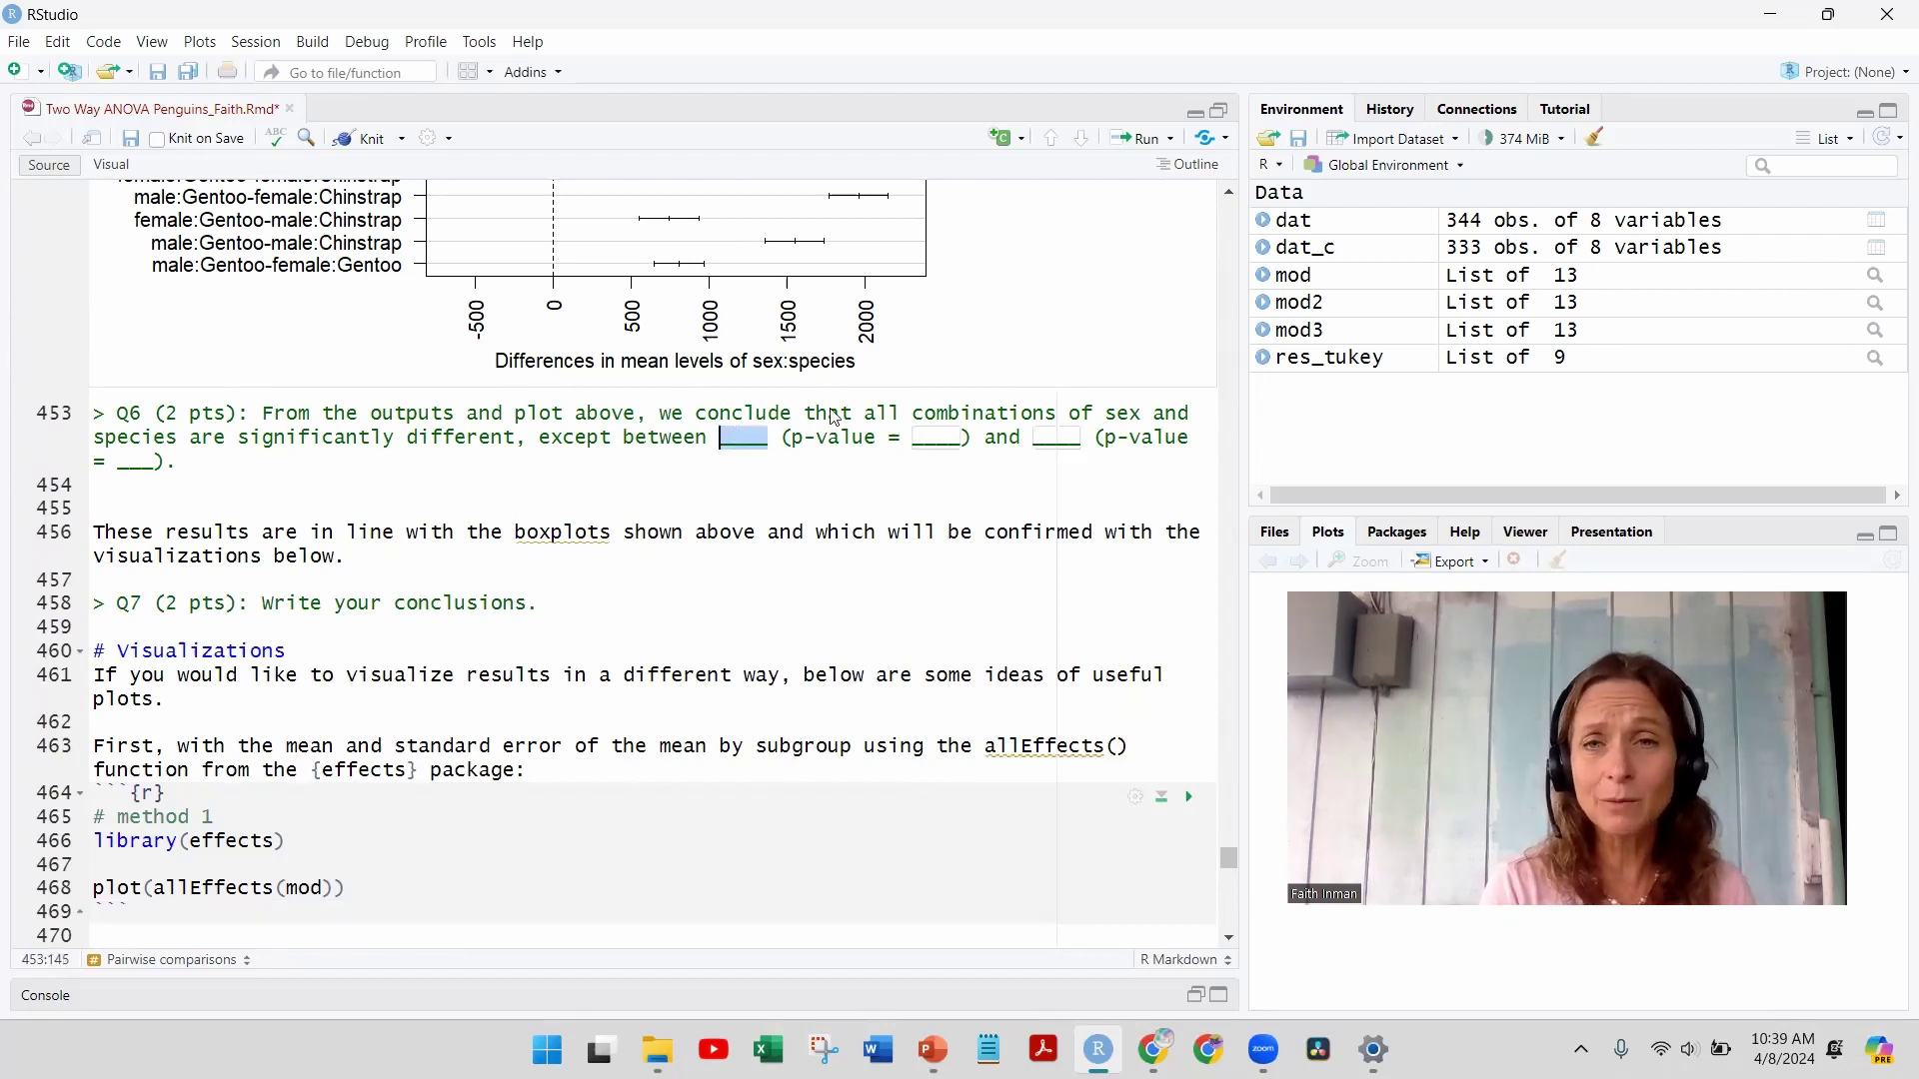
left_click(1229, 196)
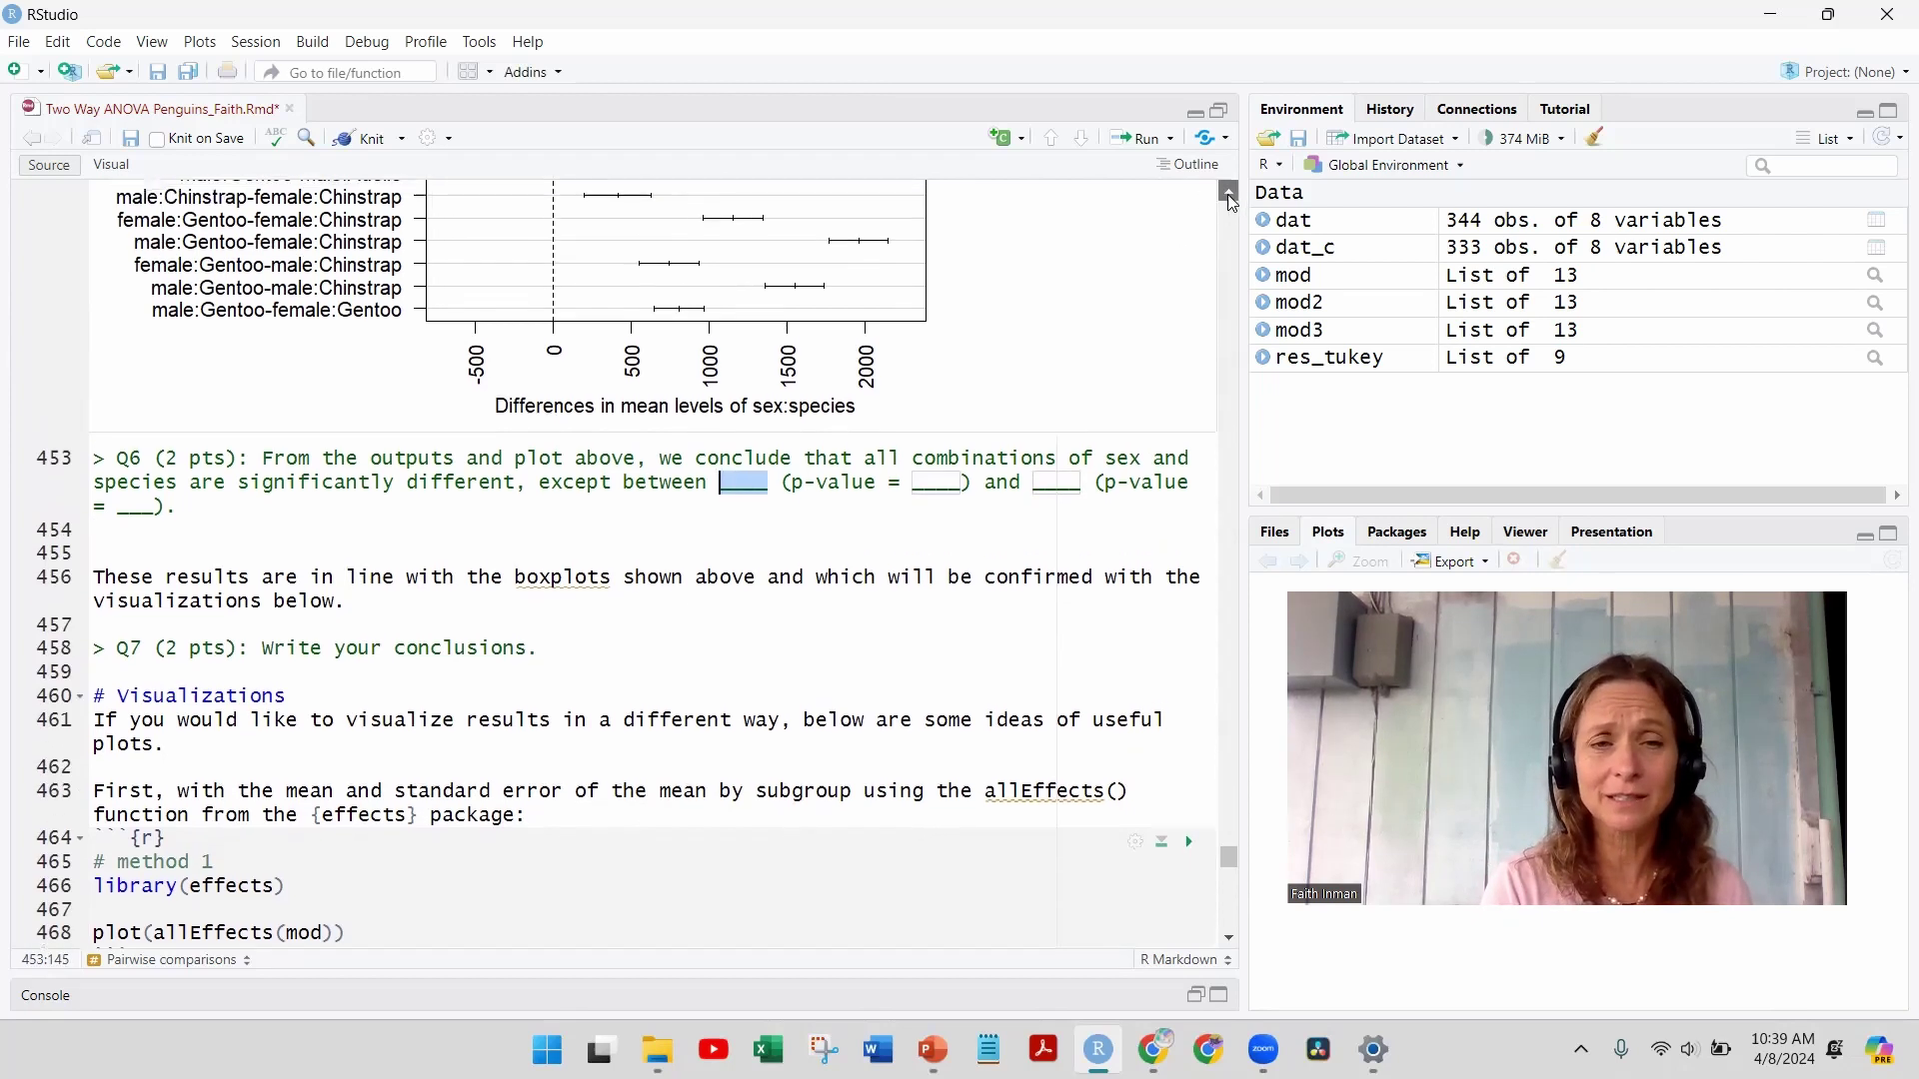
left_click(1229, 196)
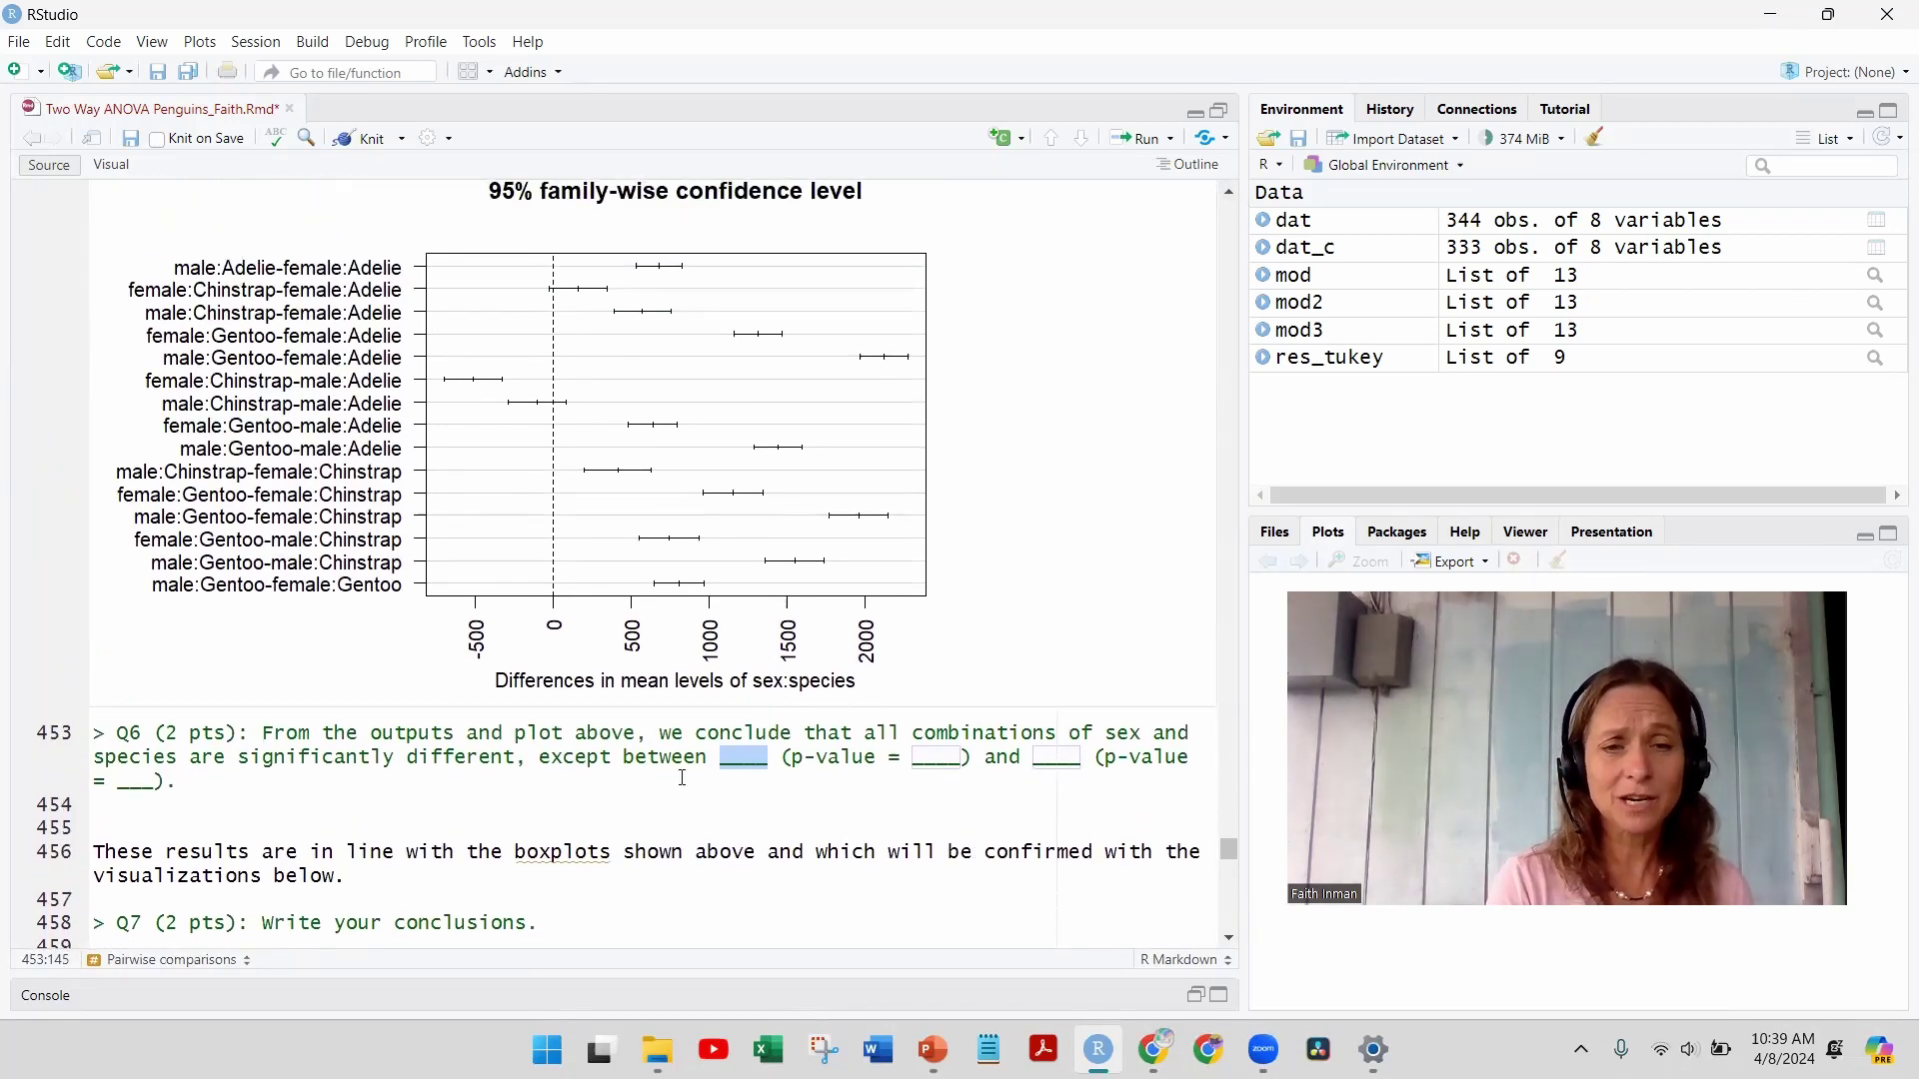
left_click(923, 757)
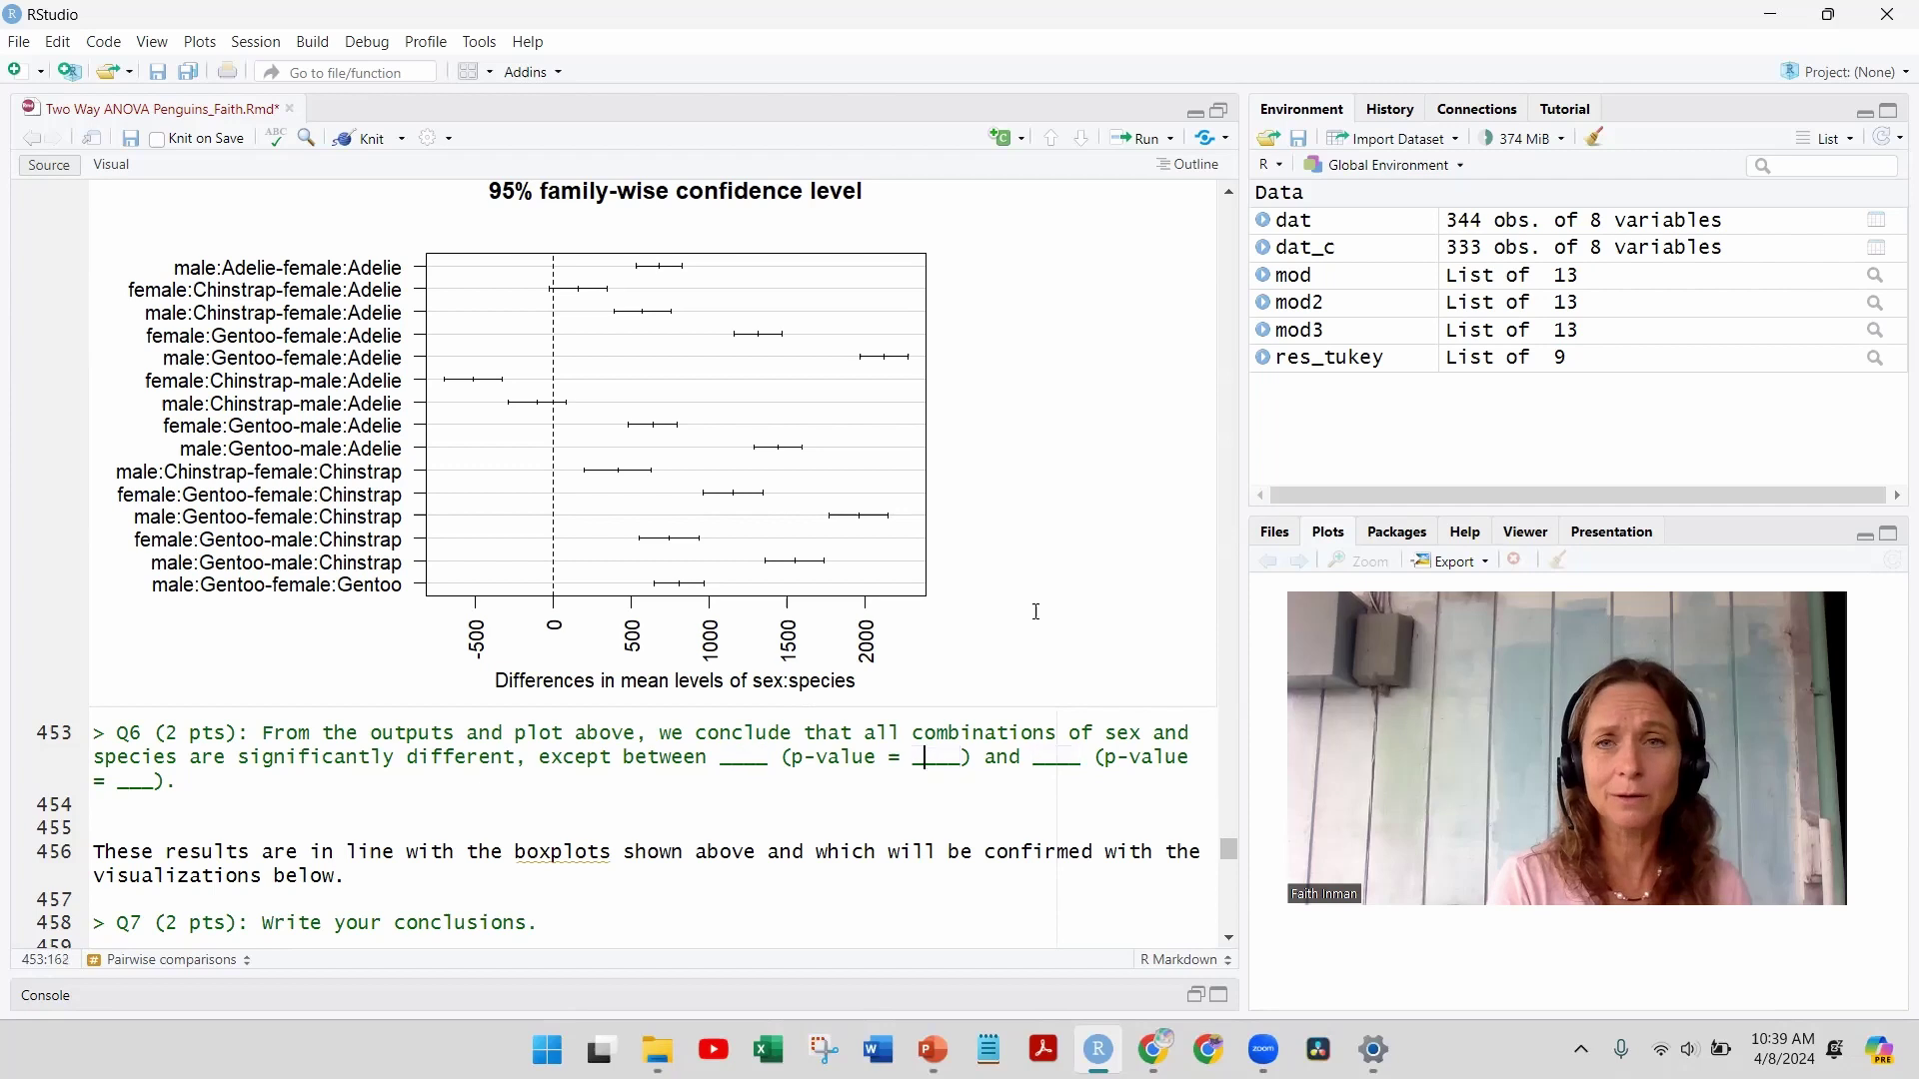
left_click(1228, 197)
scroll(1228, 198, "up", 10)
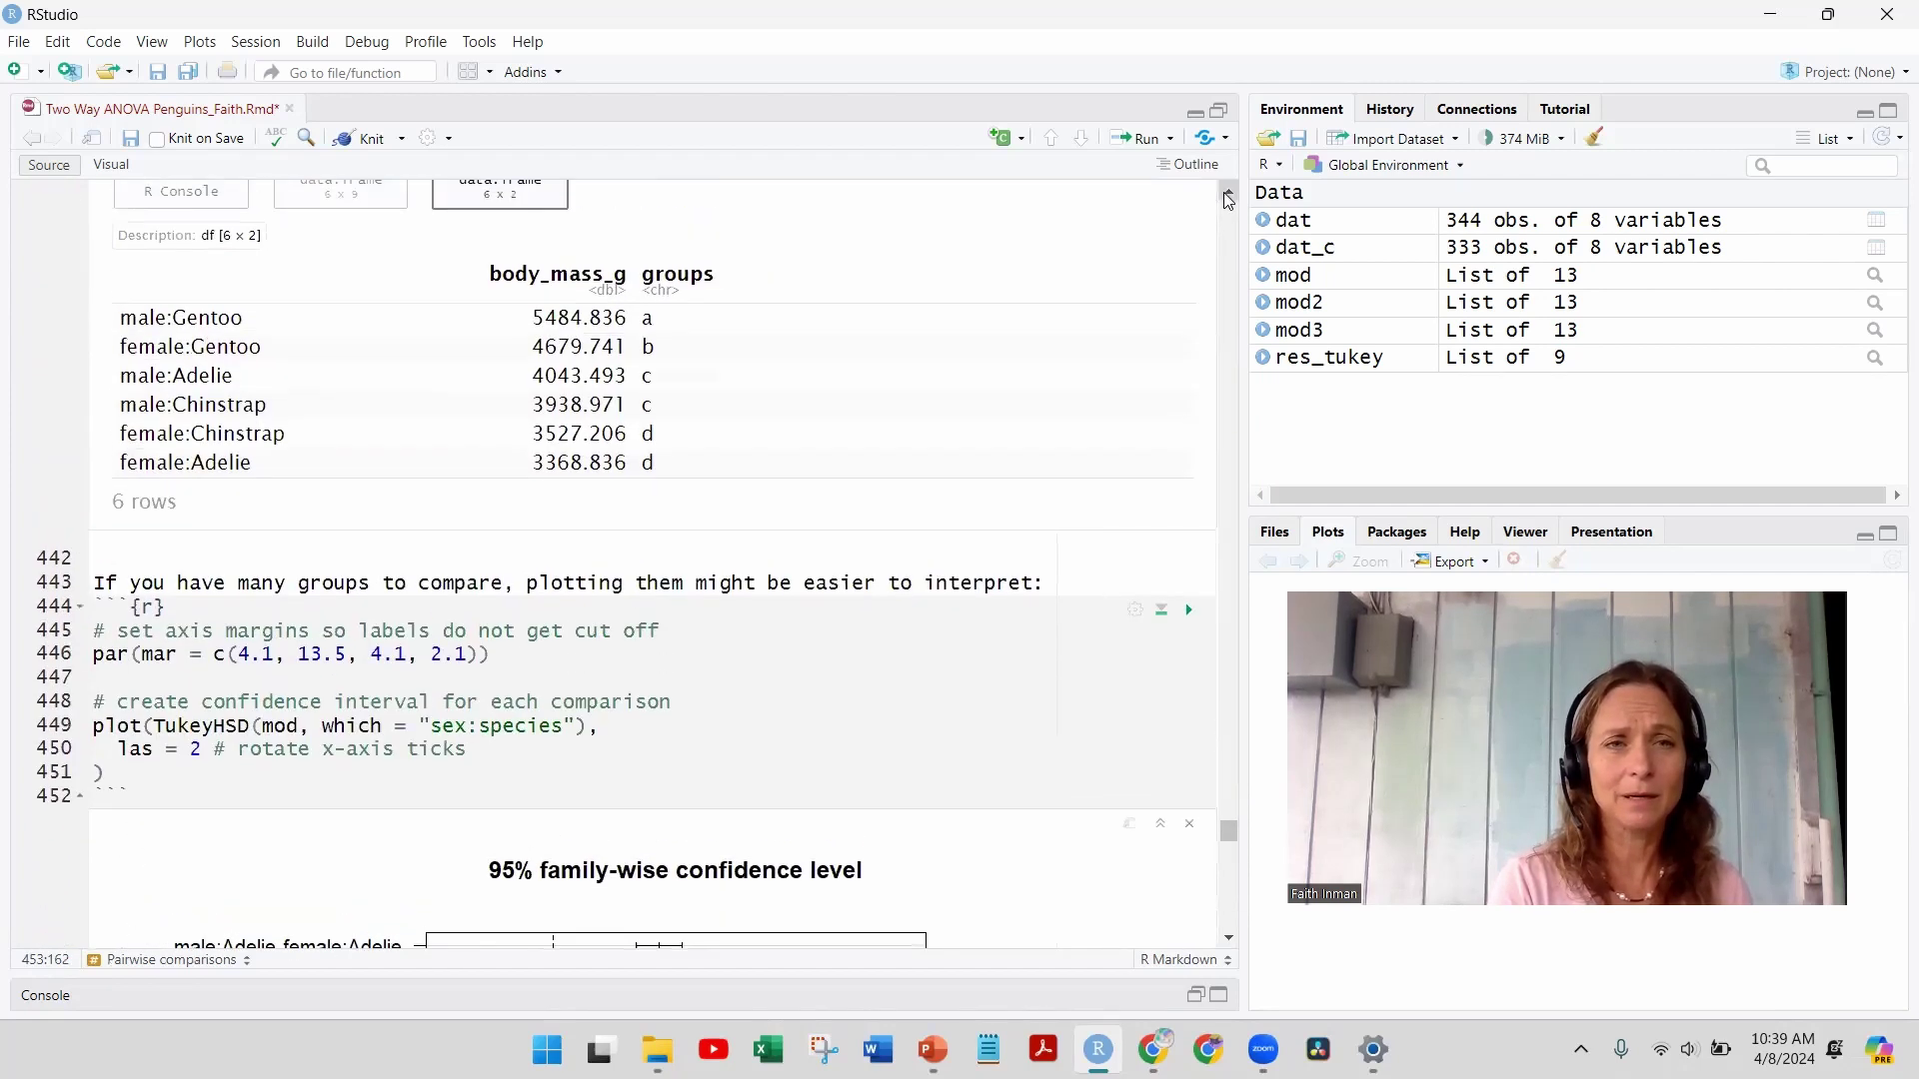
scroll(1228, 198, "up", 8)
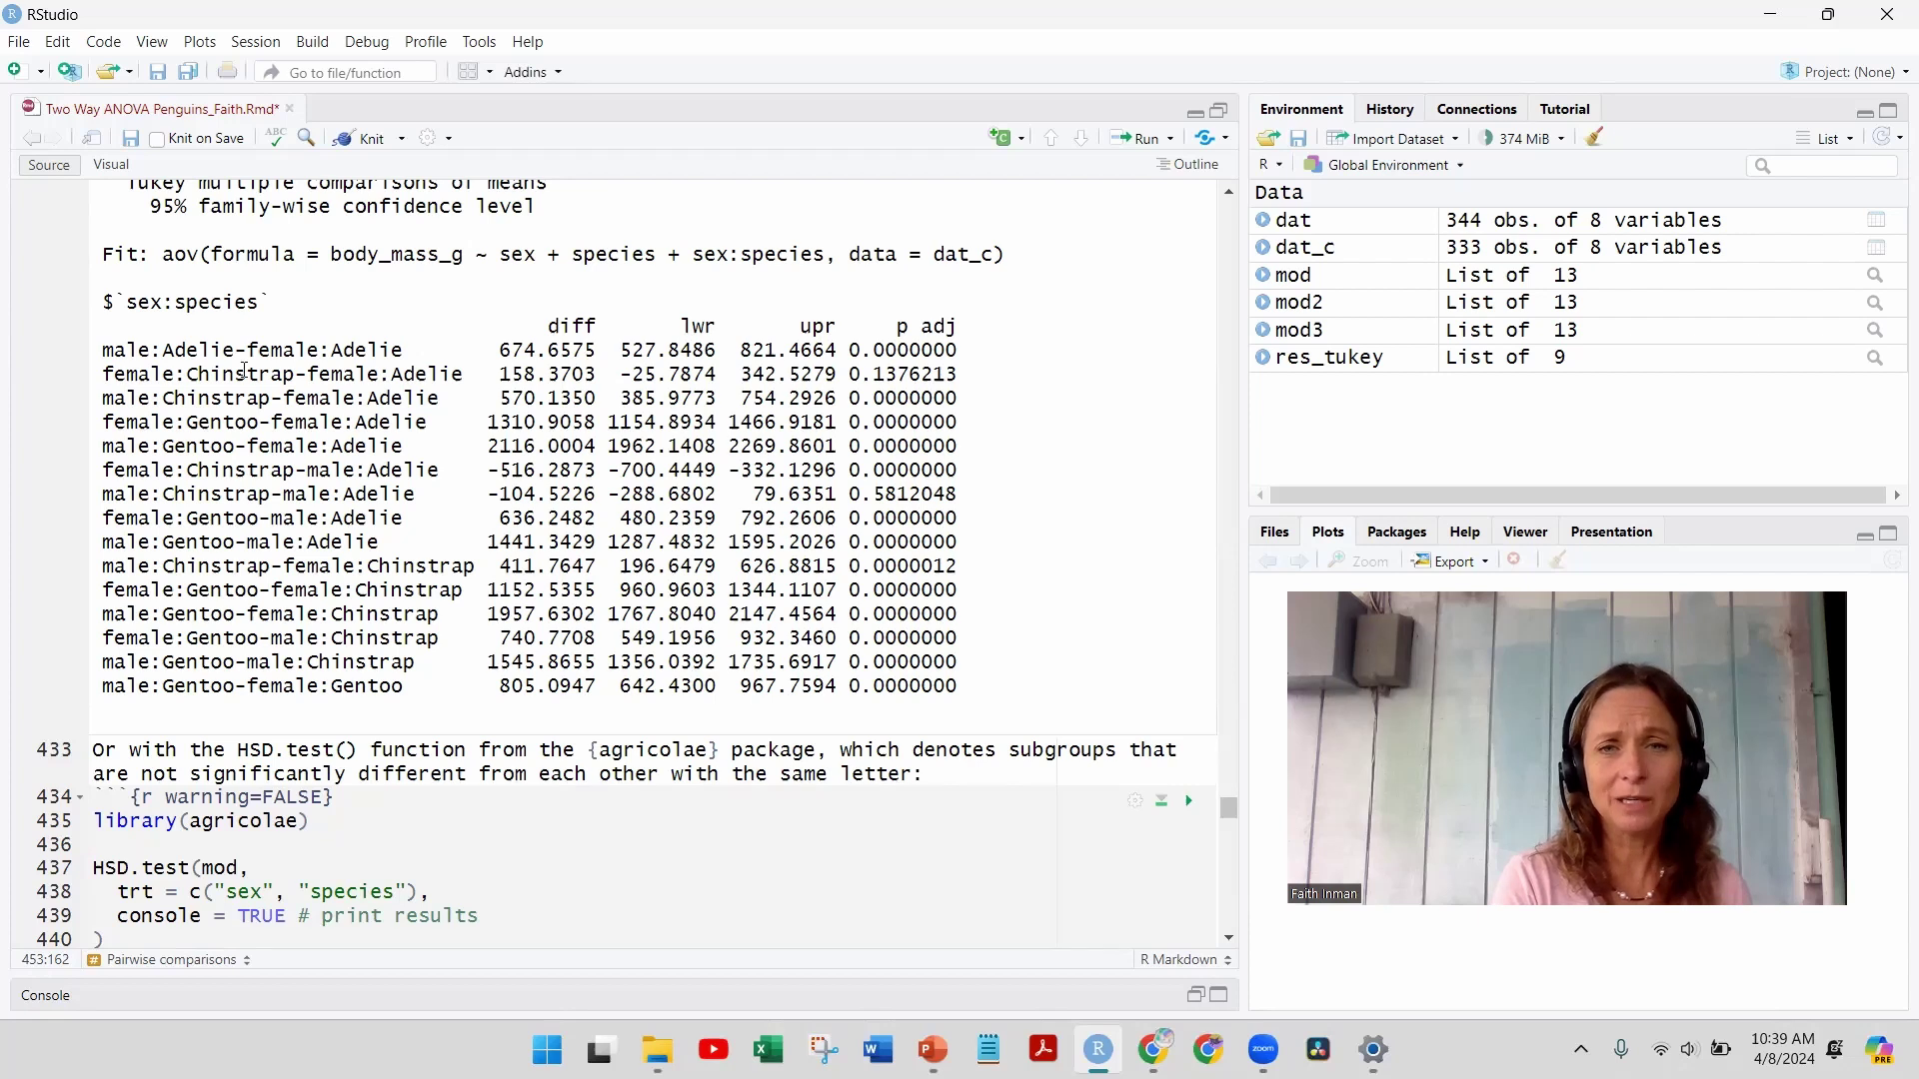
Step: Copy the adjusted p-value of the female:Chinstrap-female:Adelie comparison from the TukeyHSD table
right_click(471, 364)
double_click(893, 370)
key("ctrl+c")
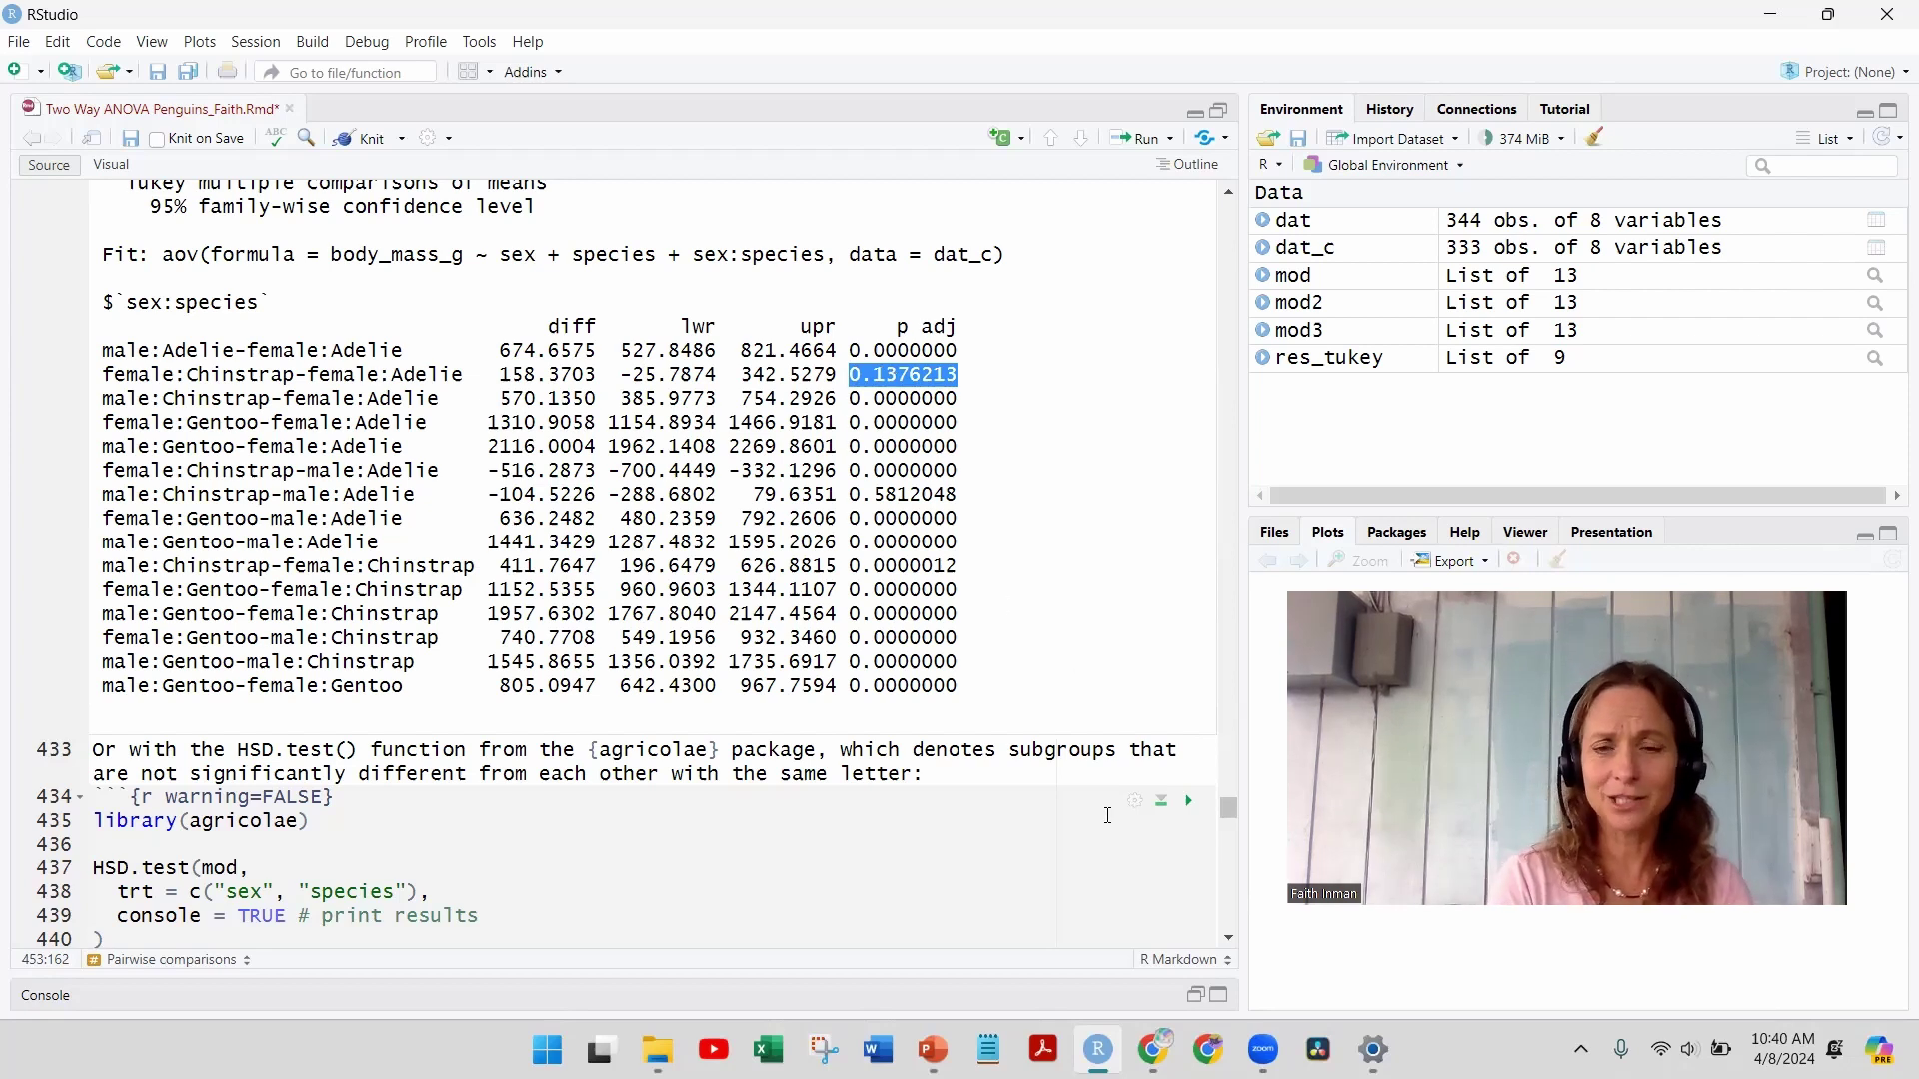
Step: Fill the first comparison blank in Q6 with "female Chinstrap and female Adelie"
scroll(1228, 940, "down", 3)
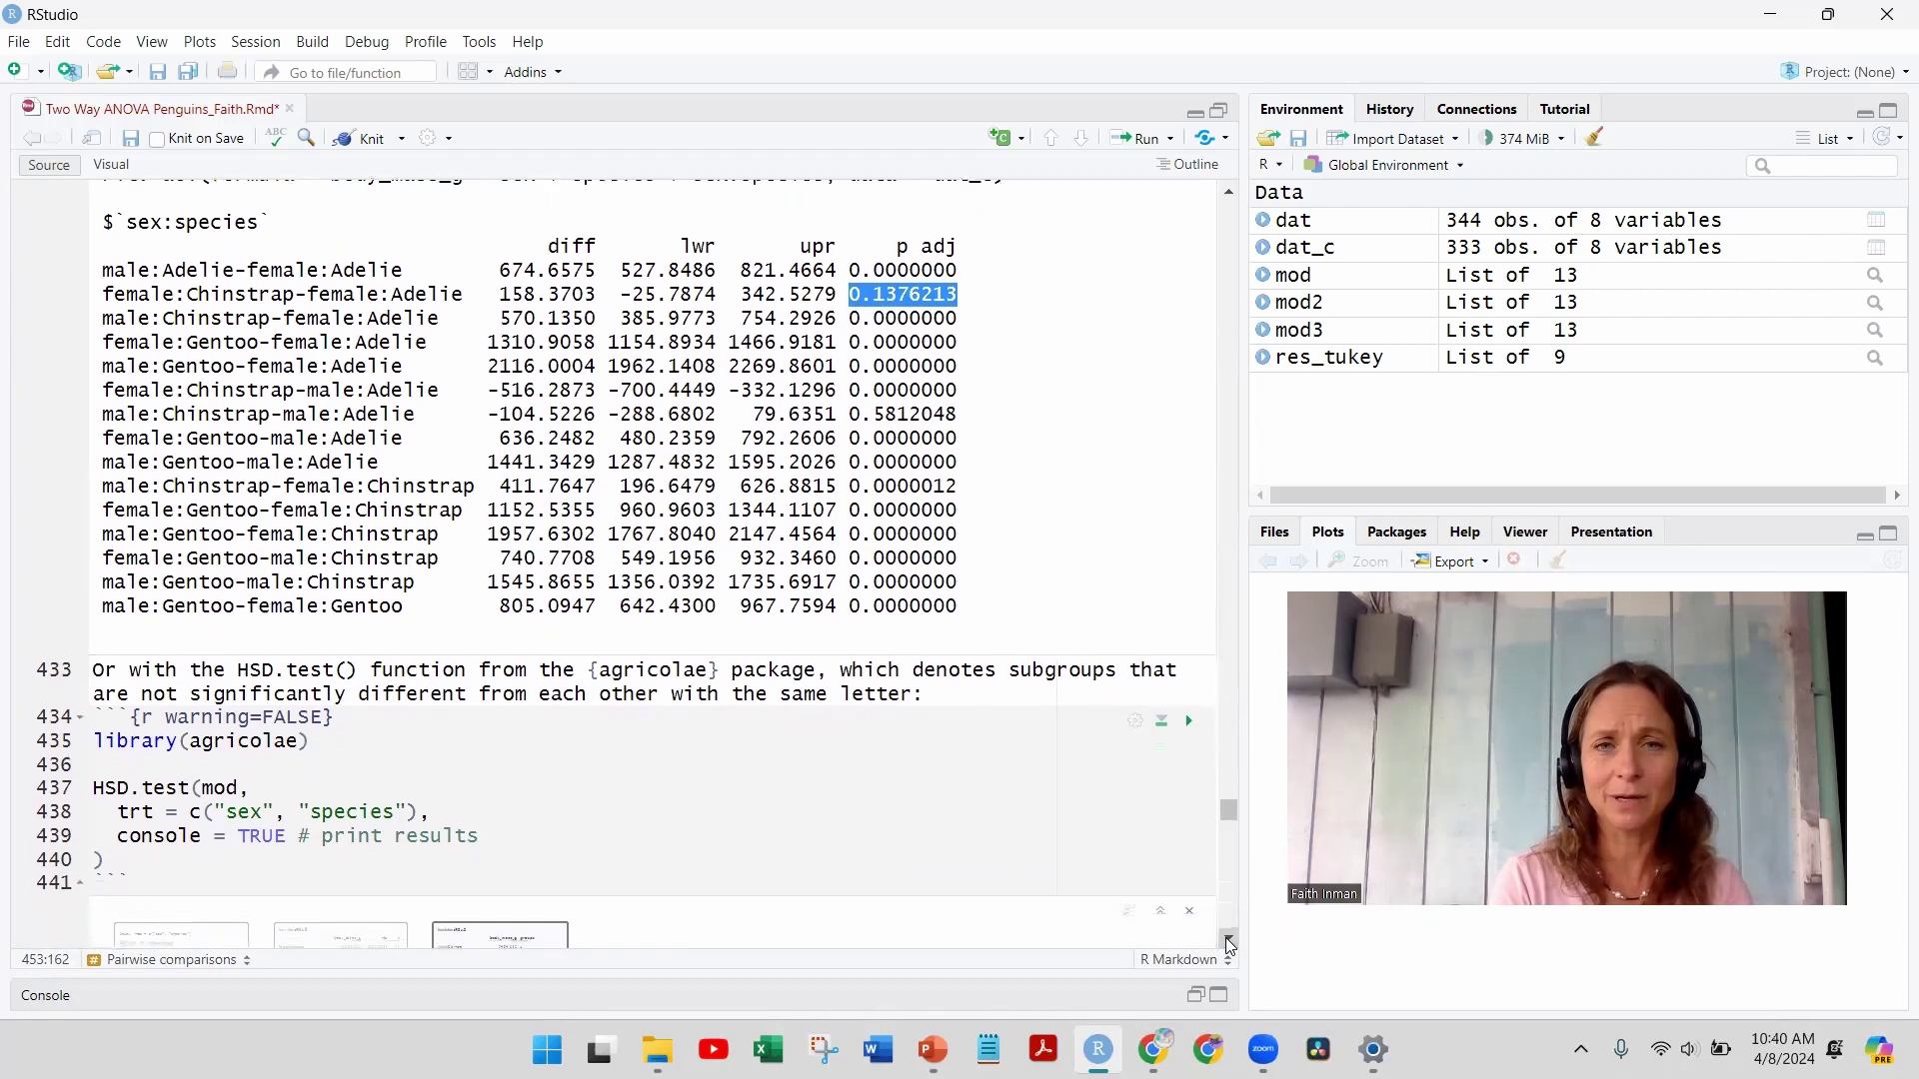
scroll(1229, 939, "down", 10)
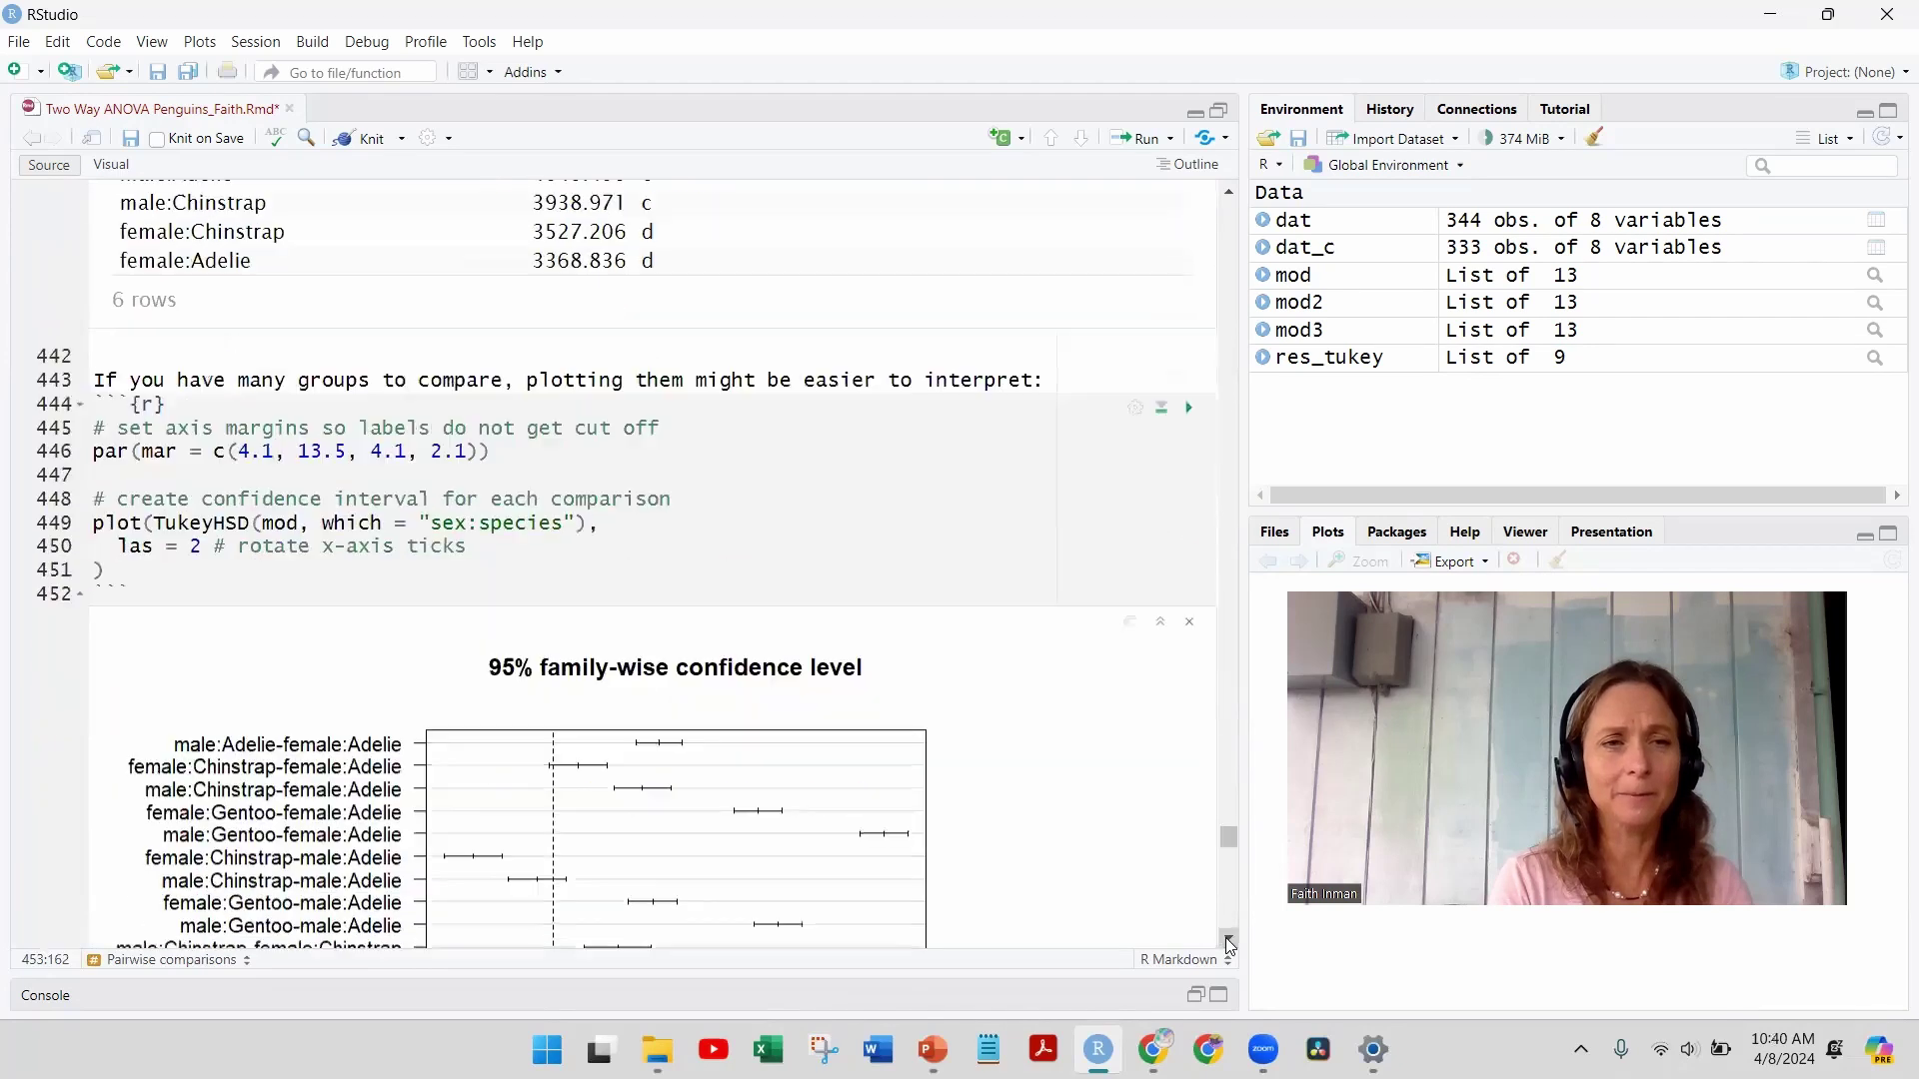
scroll(1228, 939, "down", 10)
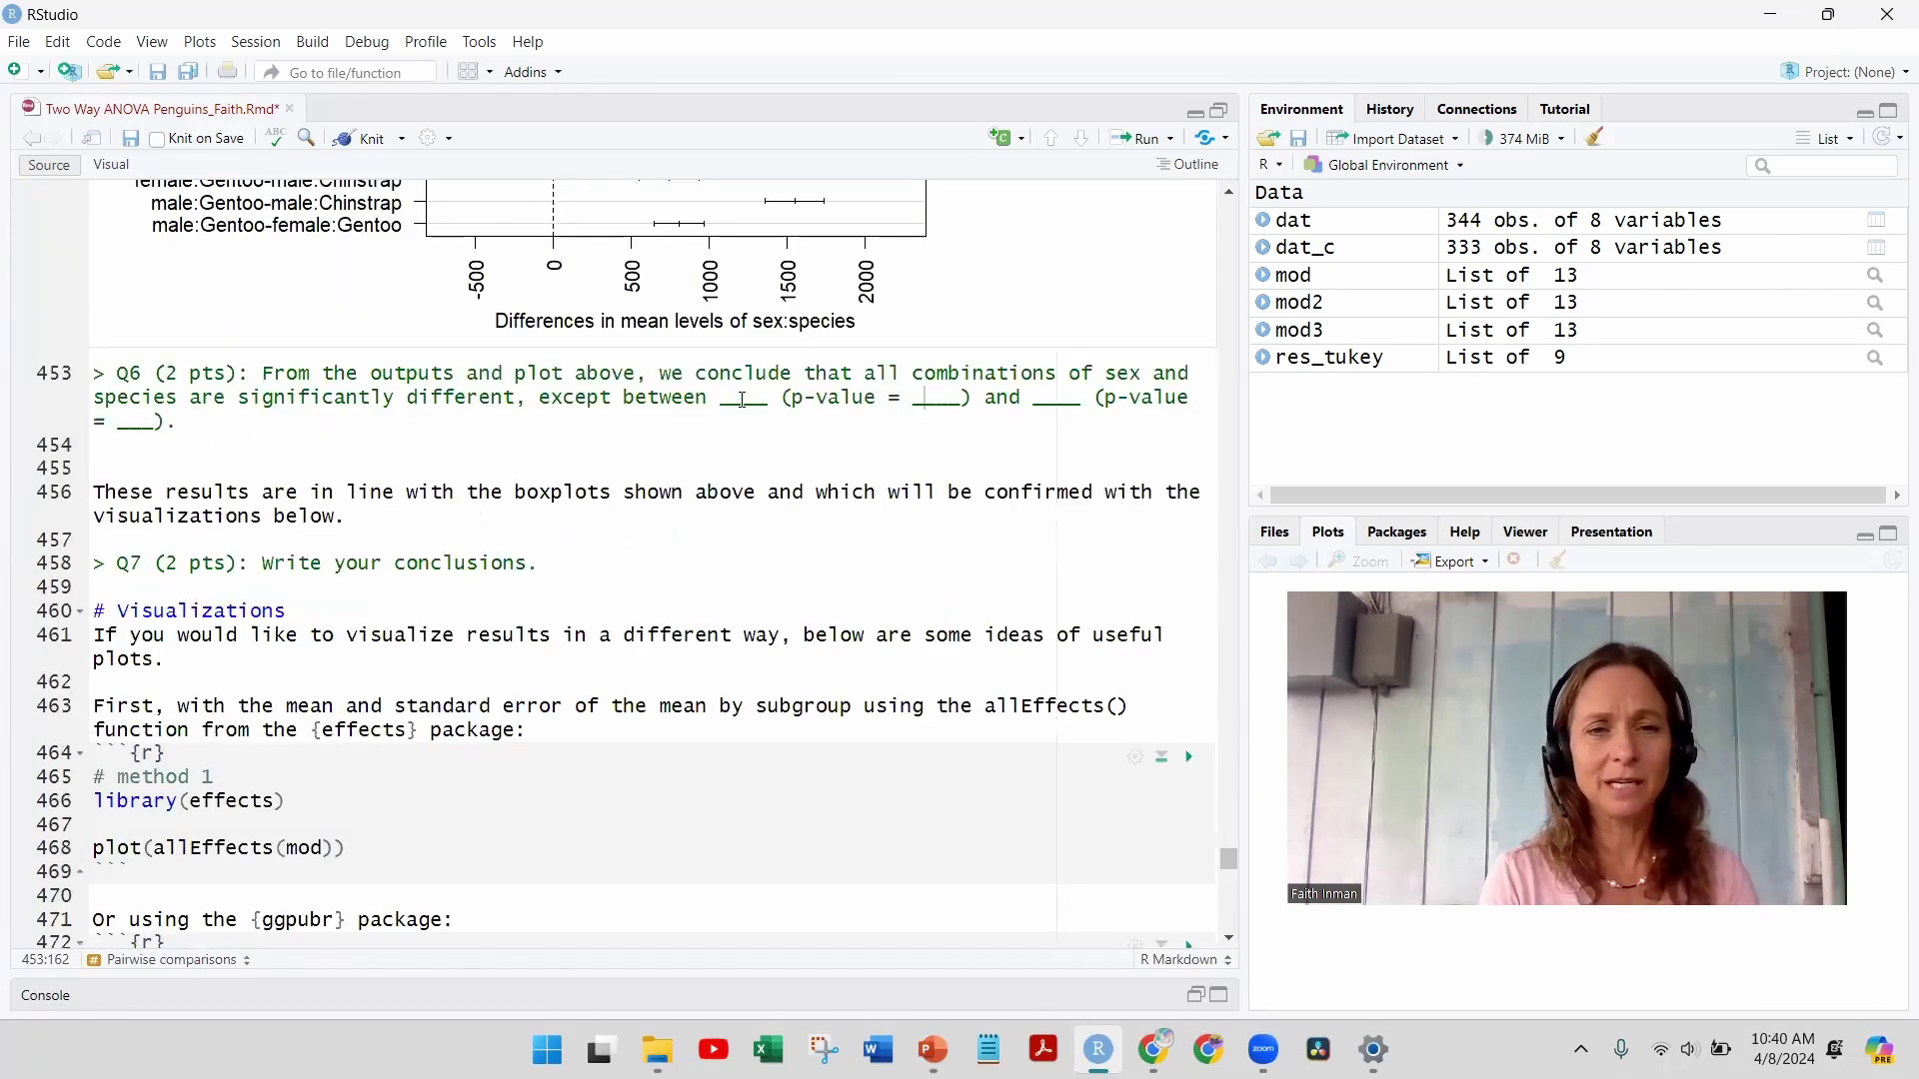
double_click(744, 402)
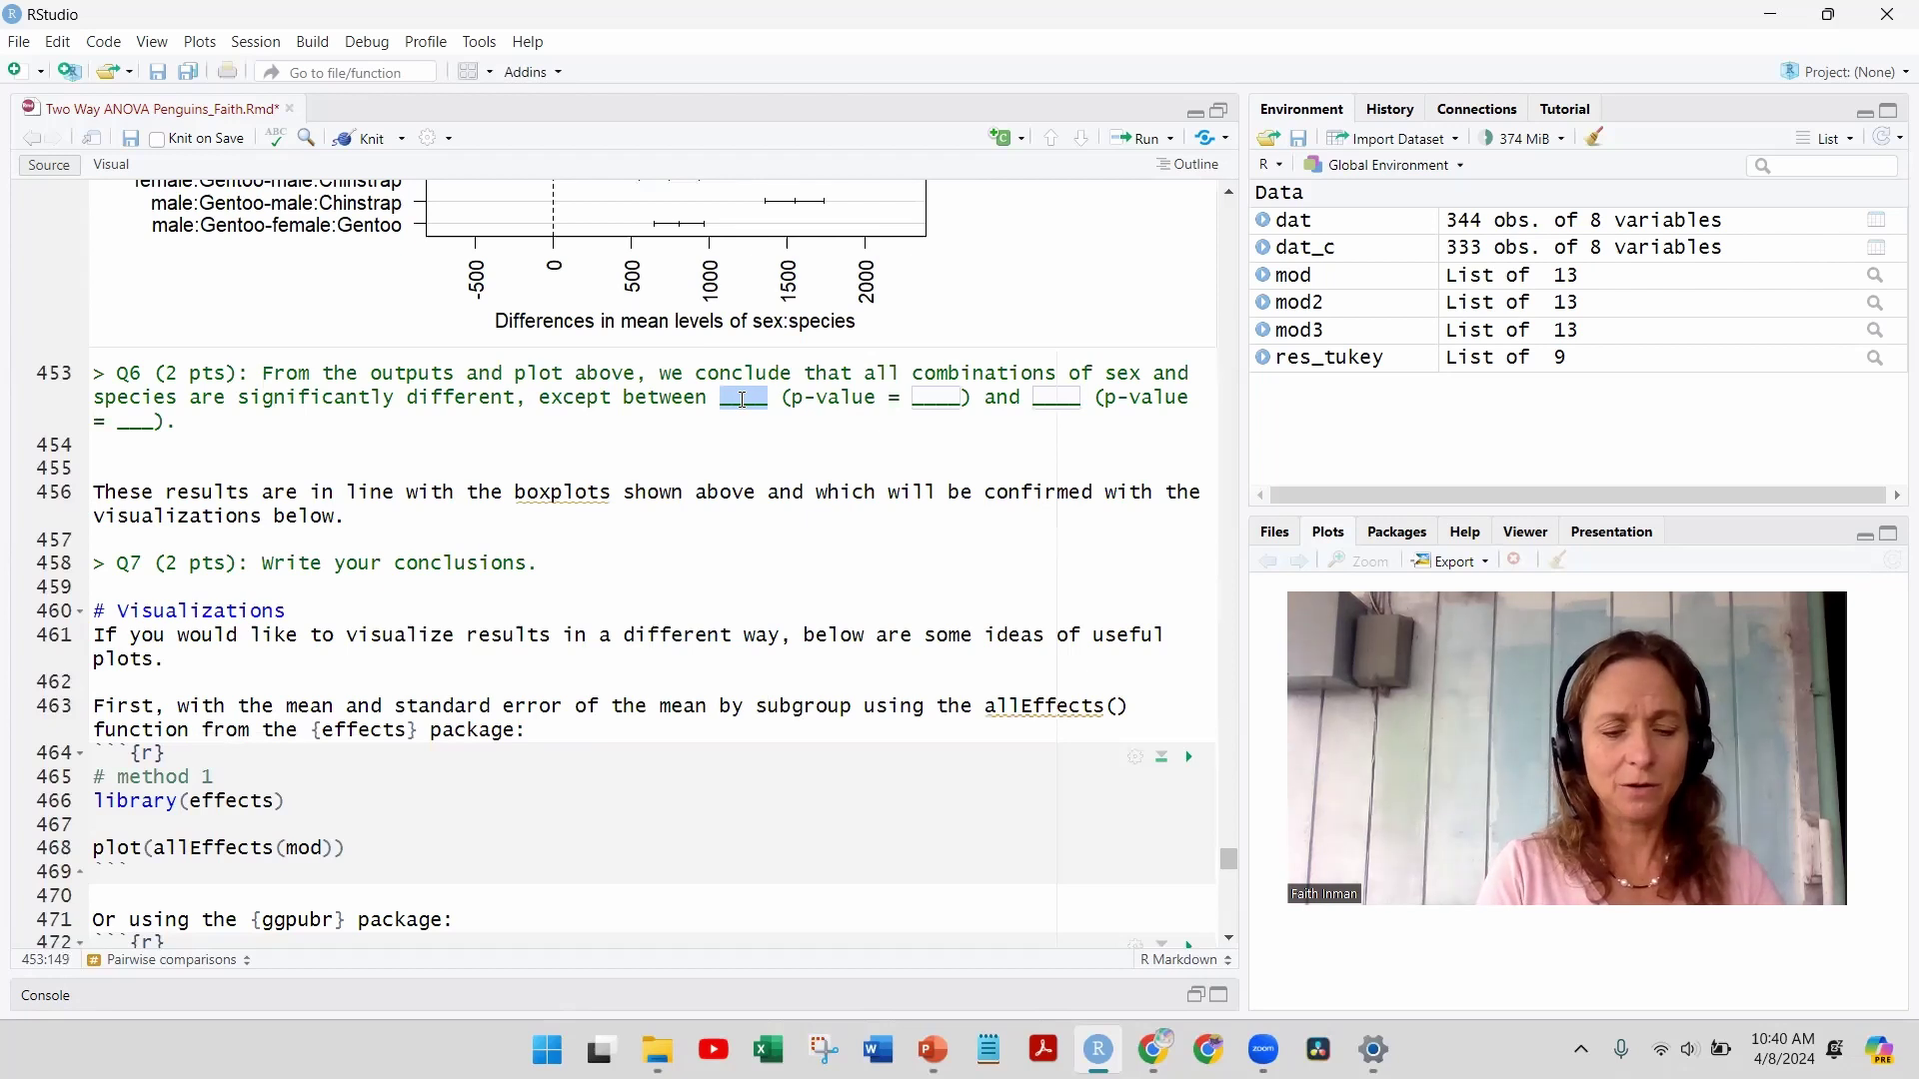
type("female ")
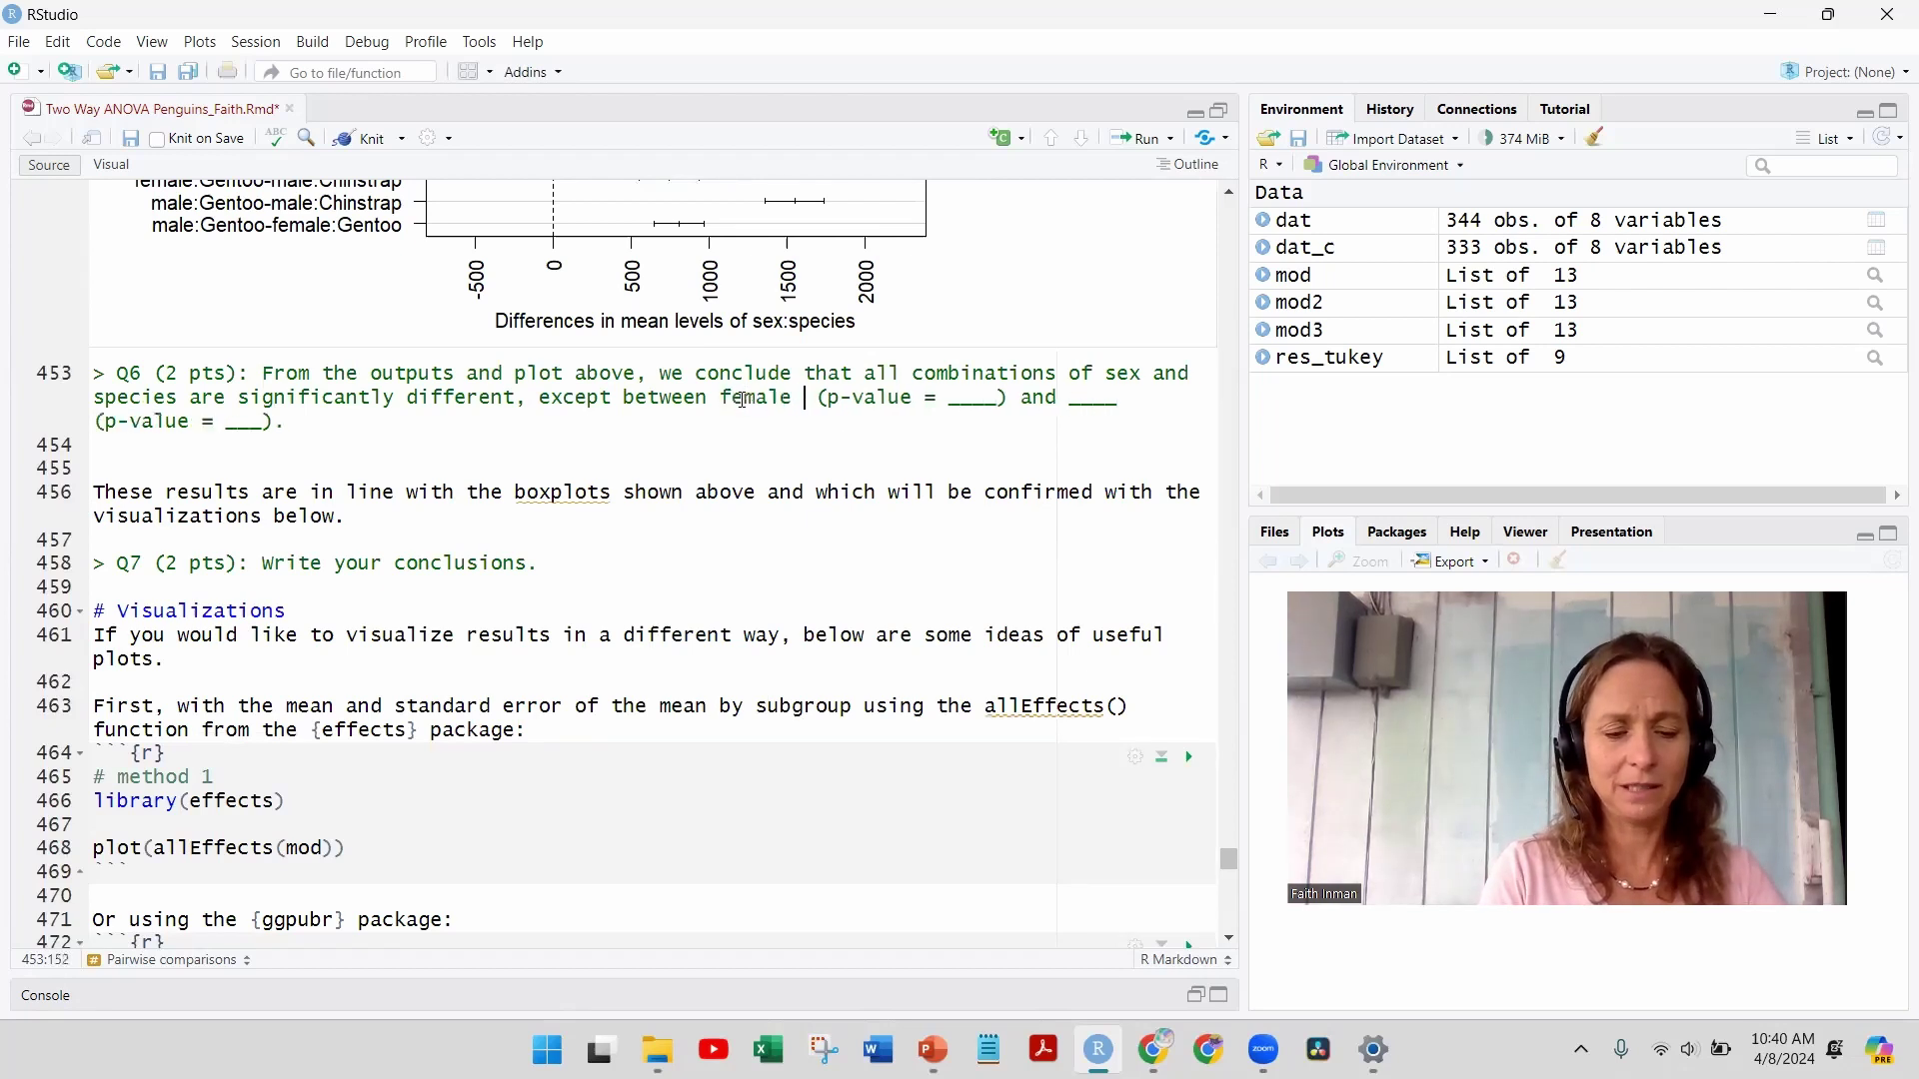
type("Chinstra")
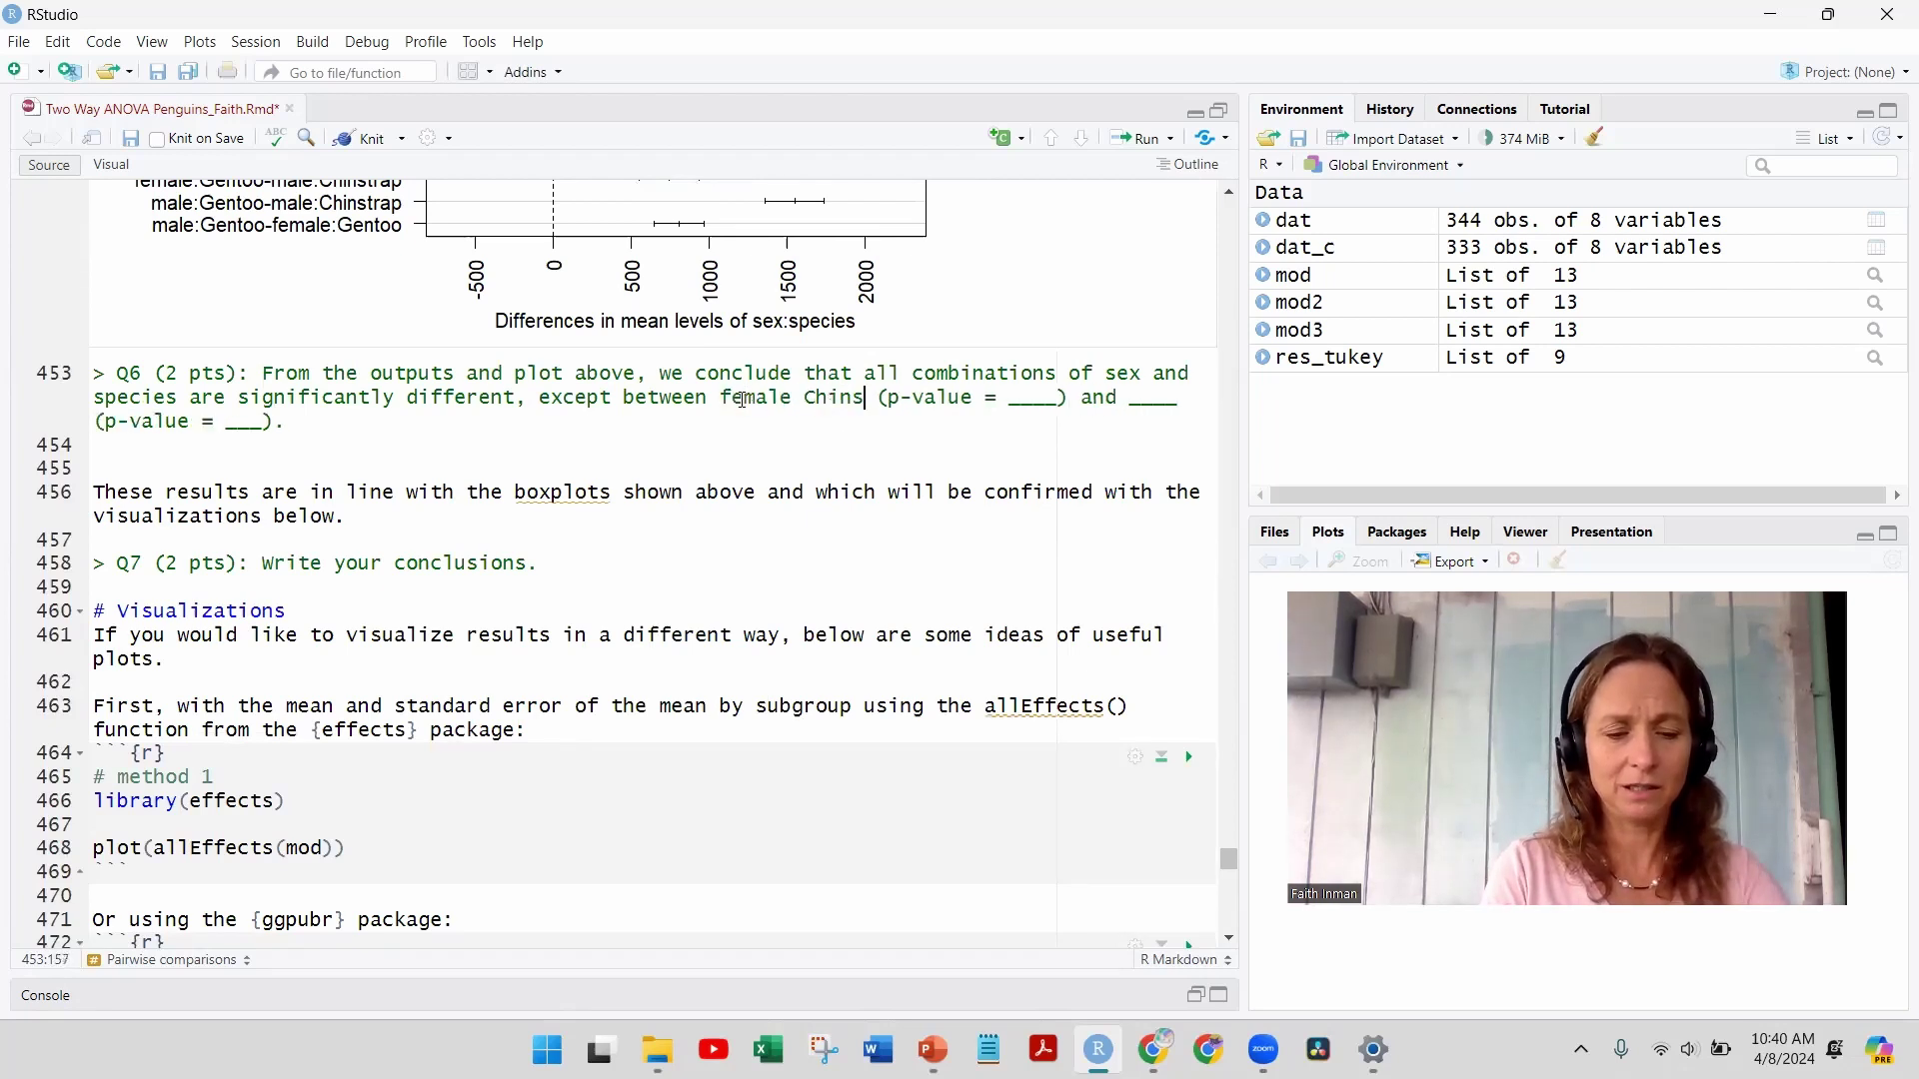
type("p and F")
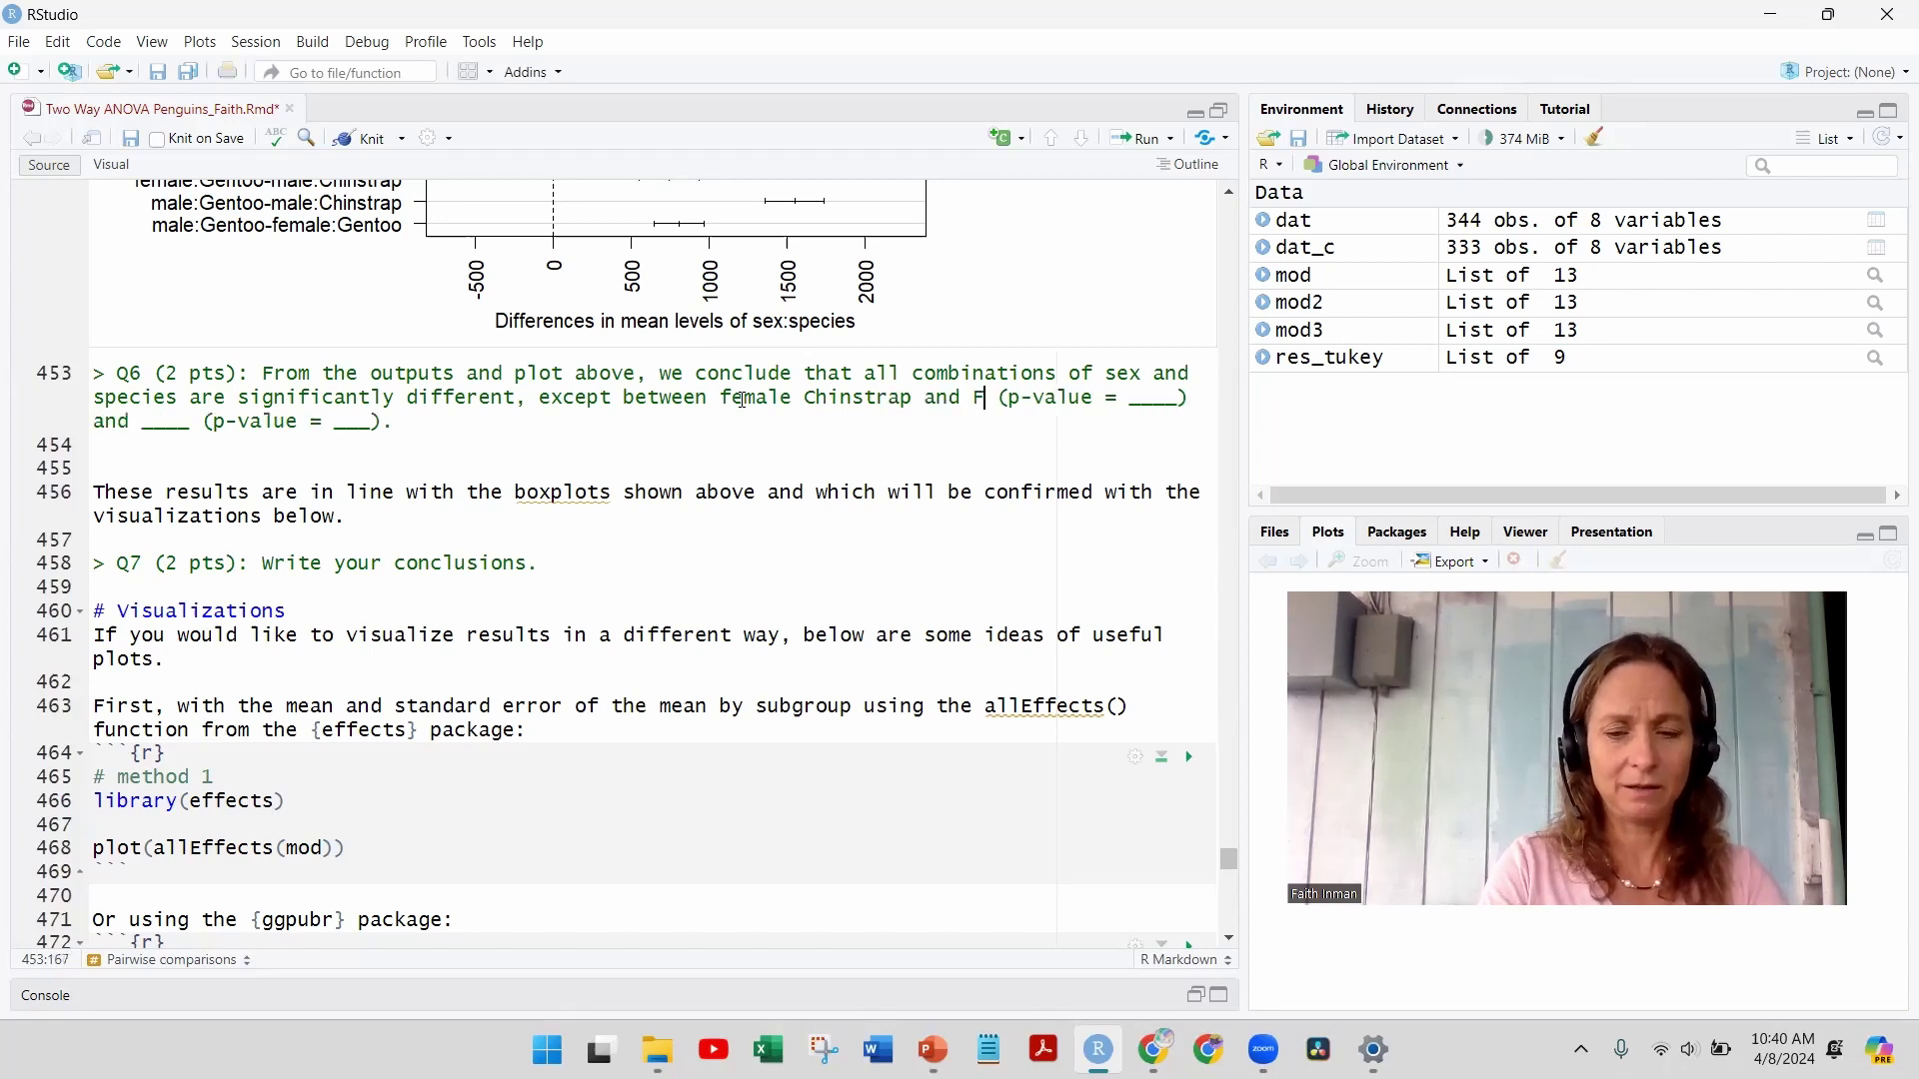
key("BackSpace")
type("female D")
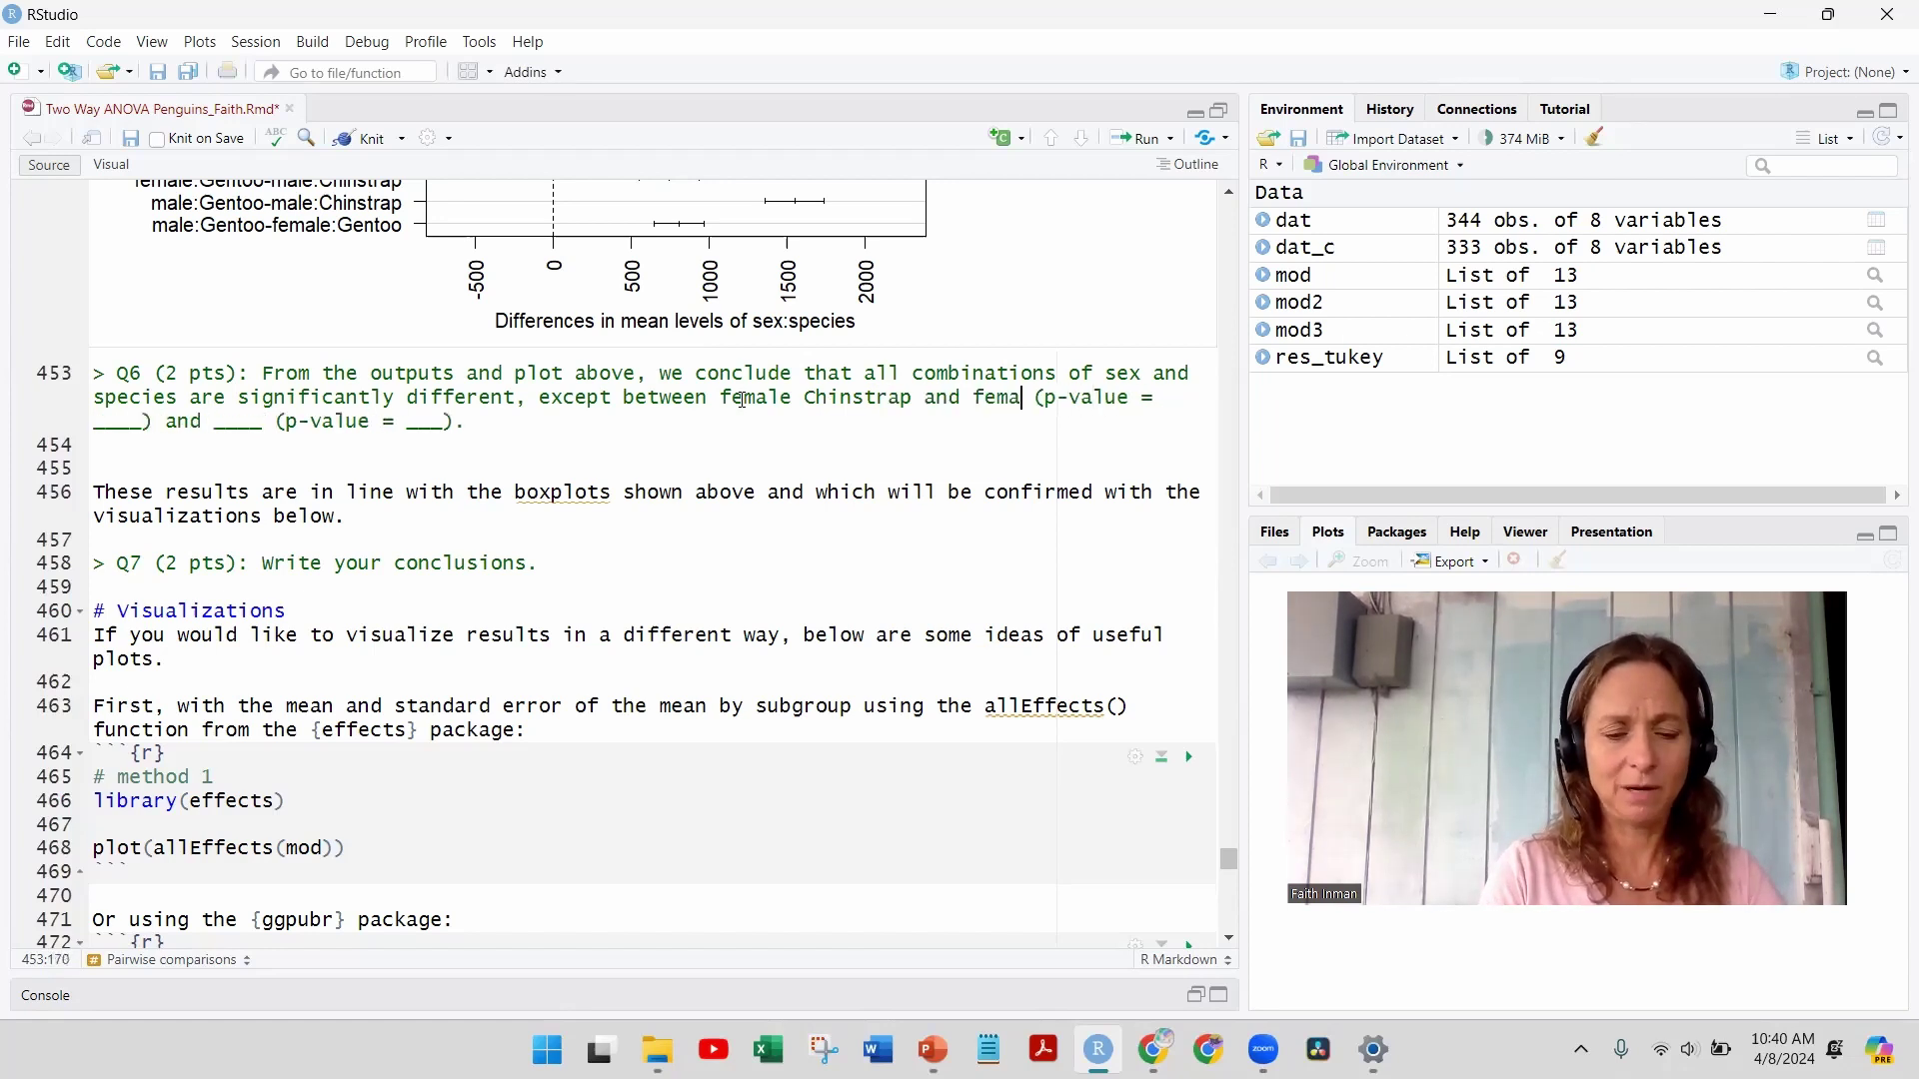
key("BackSpace")
type("Adli")
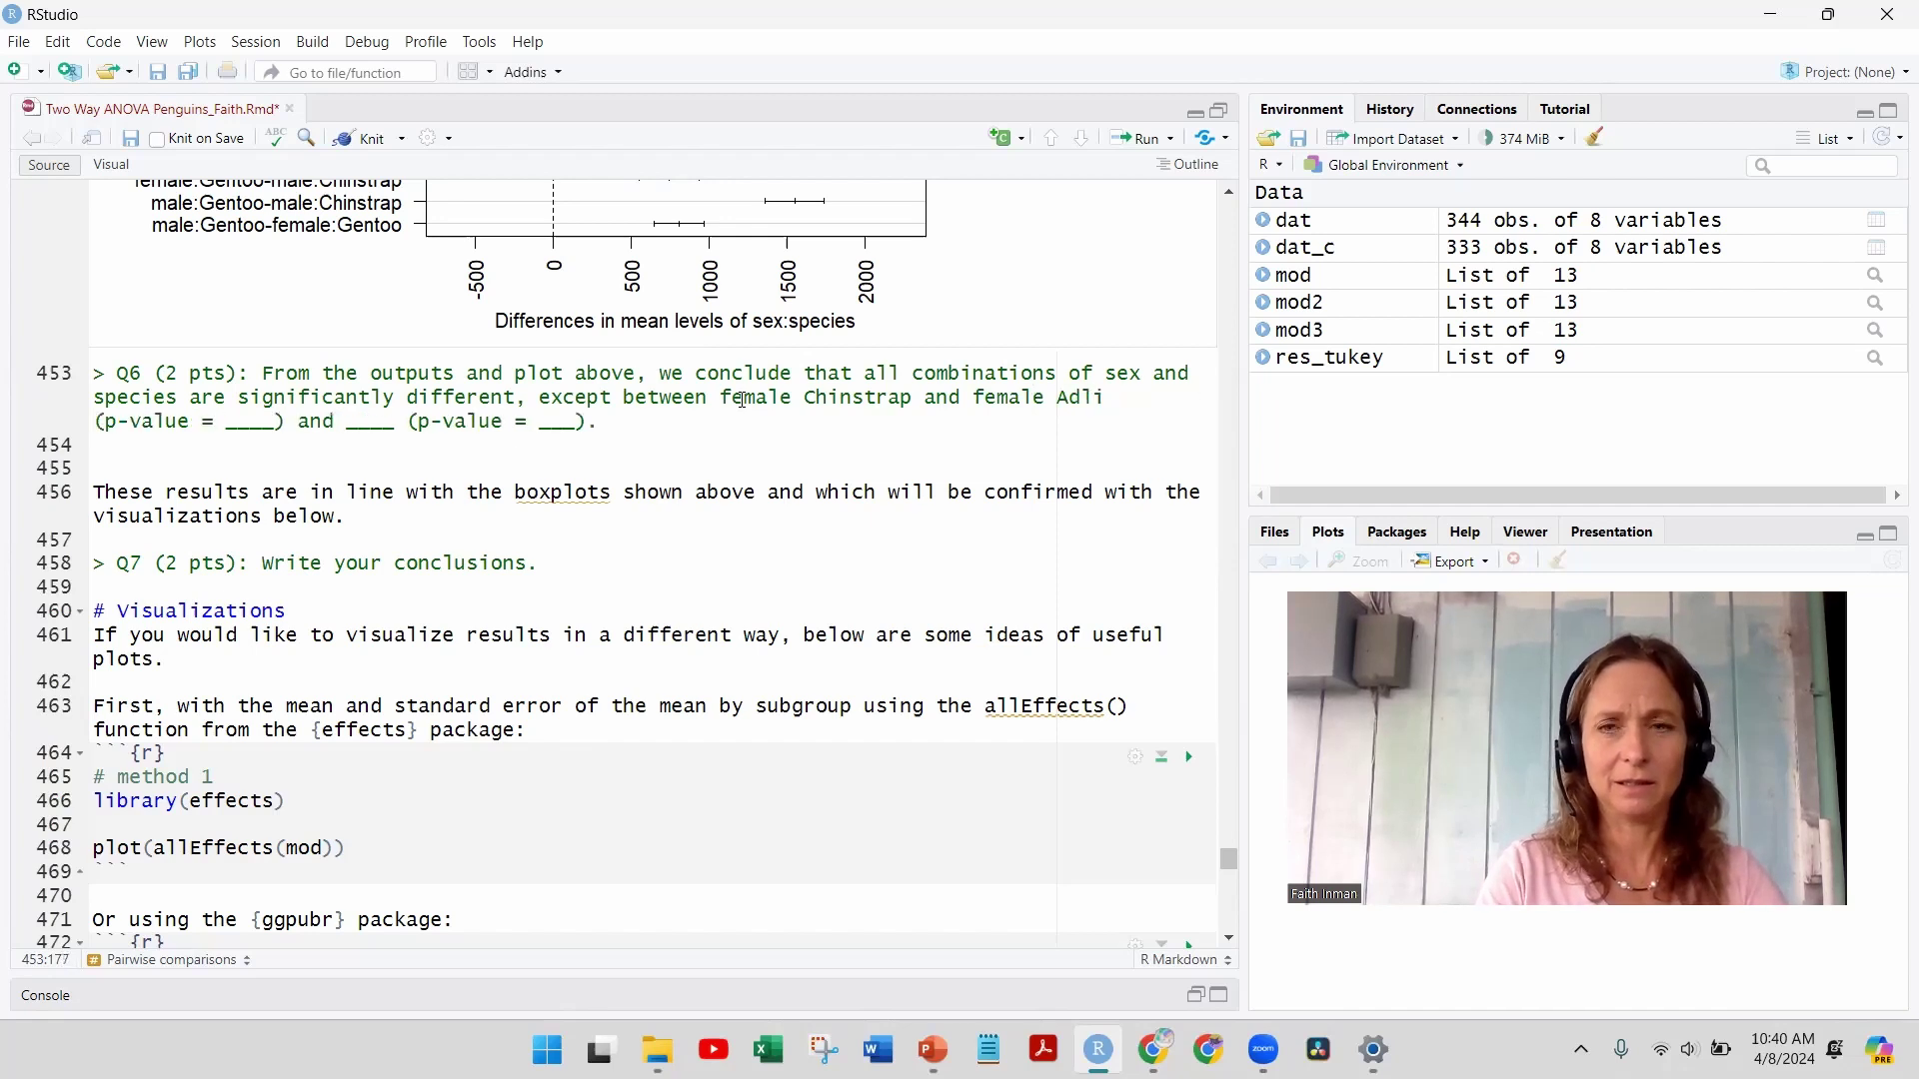
type("e")
key("Left")
key("Left")
key("Left")
type("e")
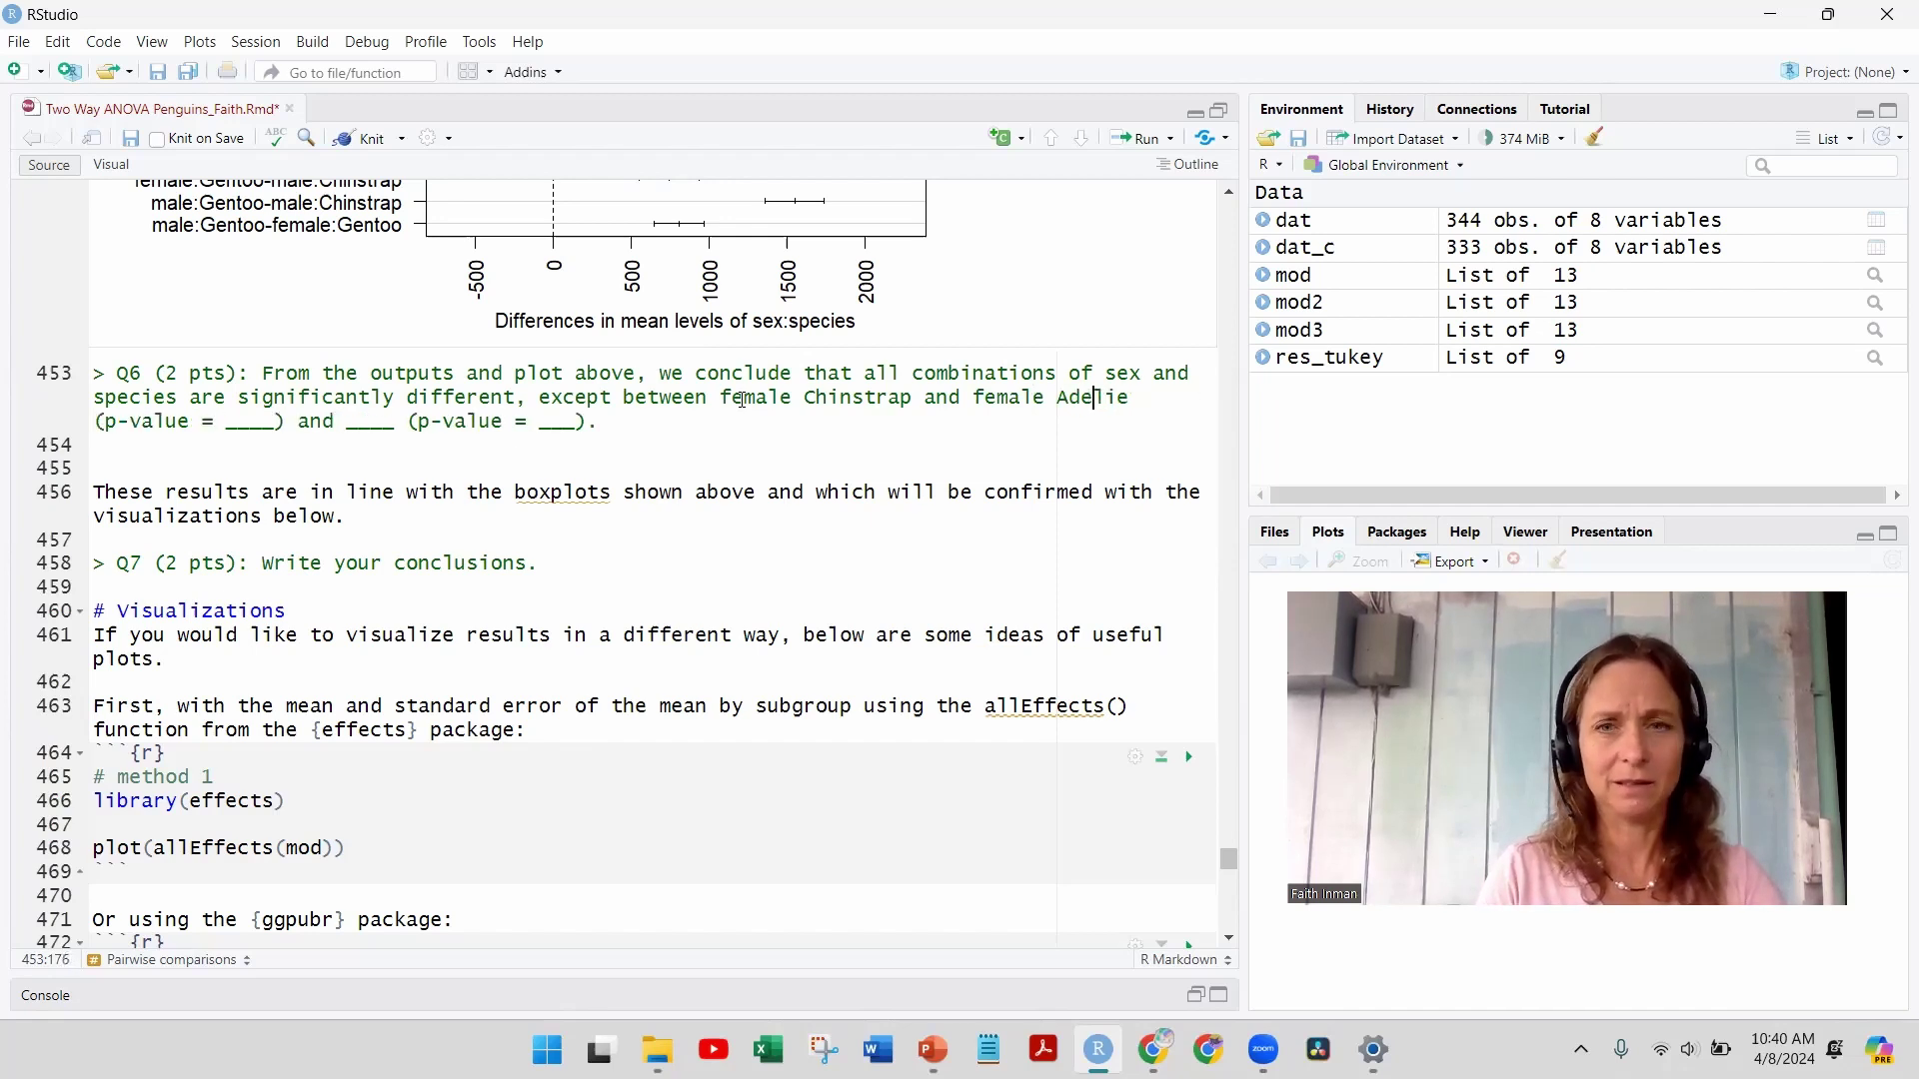
Step: Replace the first p-value blank in Q6 with the copied value 0.1376213
key("Right")
key("Right")
key("Right")
key("Right")
key("Right")
key("Right")
key("Right")
key("Right")
key("Right")
key("Right")
key("Right")
key("Right")
key("Right")
key("Right")
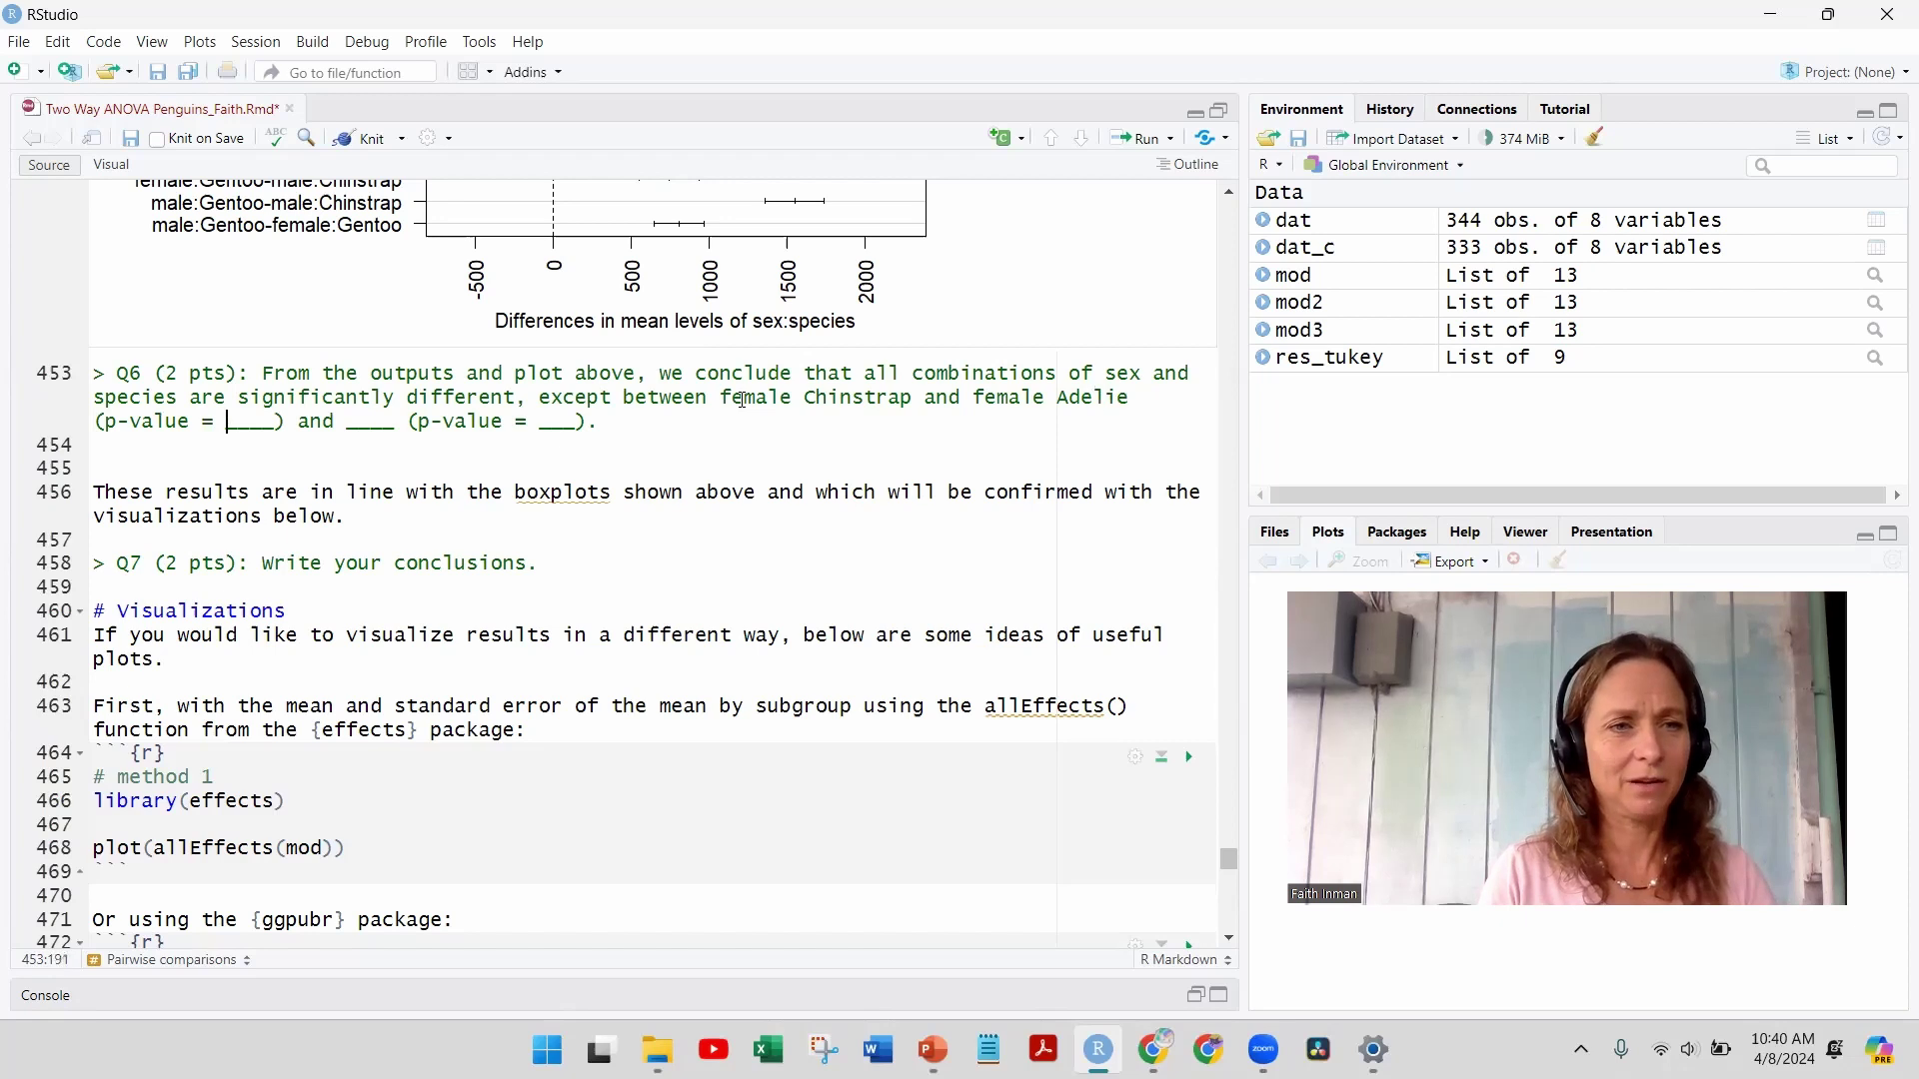
key("shift+Right")
key("shift+Right")
key("shift+Right")
key("shift+Right")
key("ctrl+v")
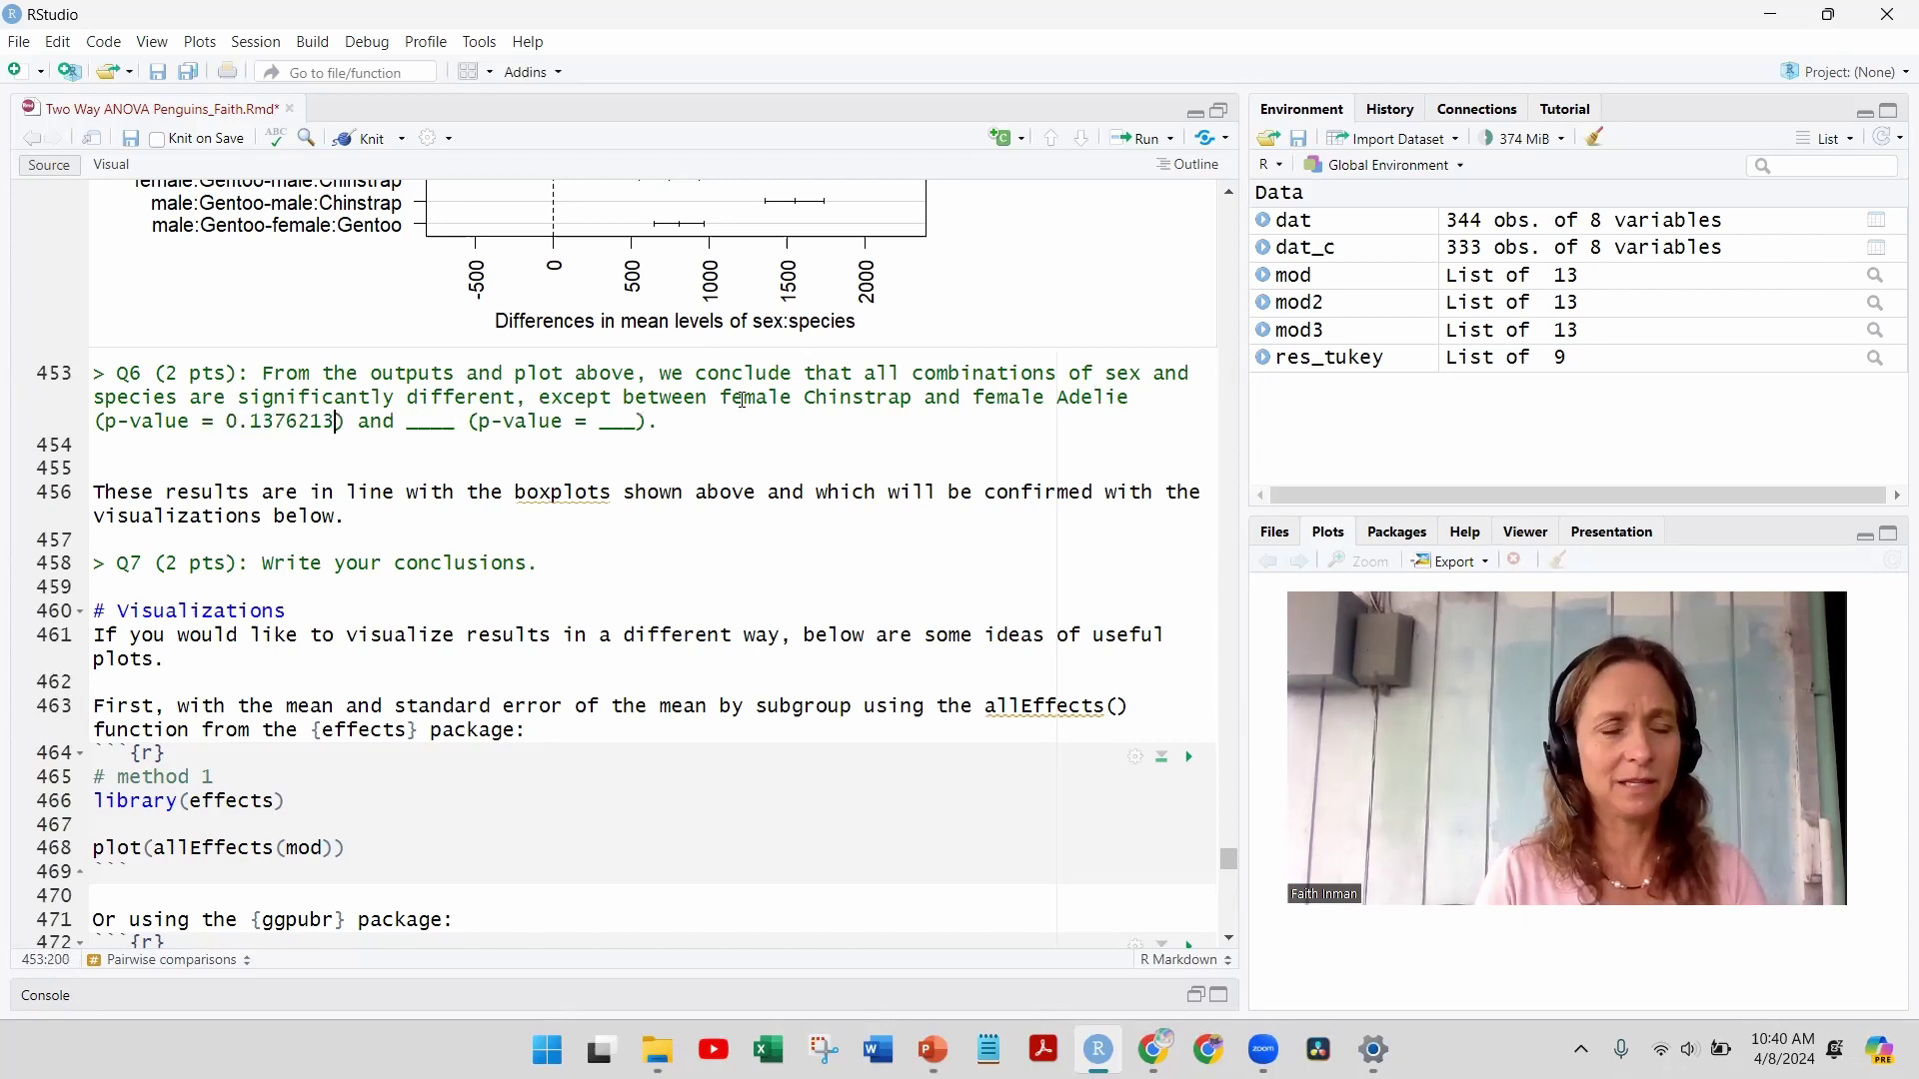
Step: Fill the second comparison blank in Q6 with "male Chinstrap and male Adelie"
key("Right")
key("Right")
key("Right")
key("Right")
key("Right")
key("shift+Right")
key("shift+Right")
key("shift+Right")
key("shift+Right")
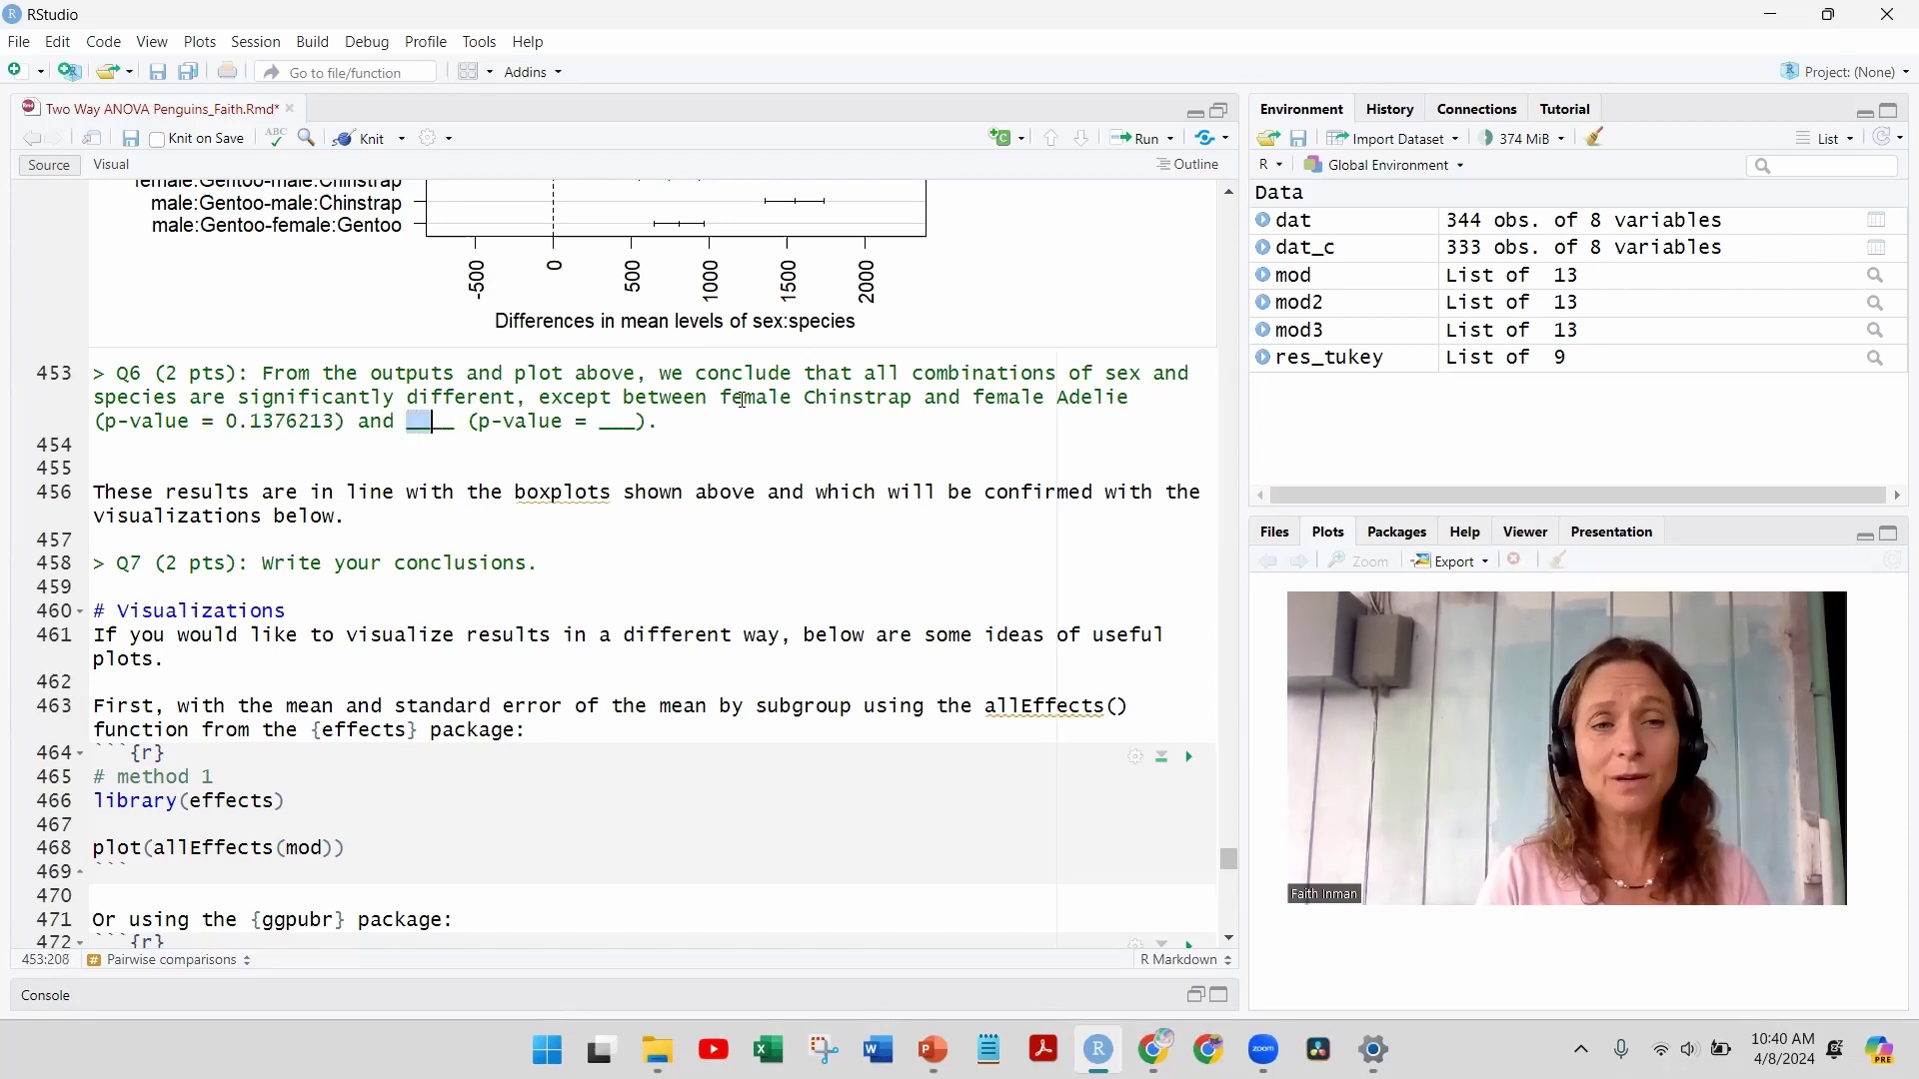
type("male")
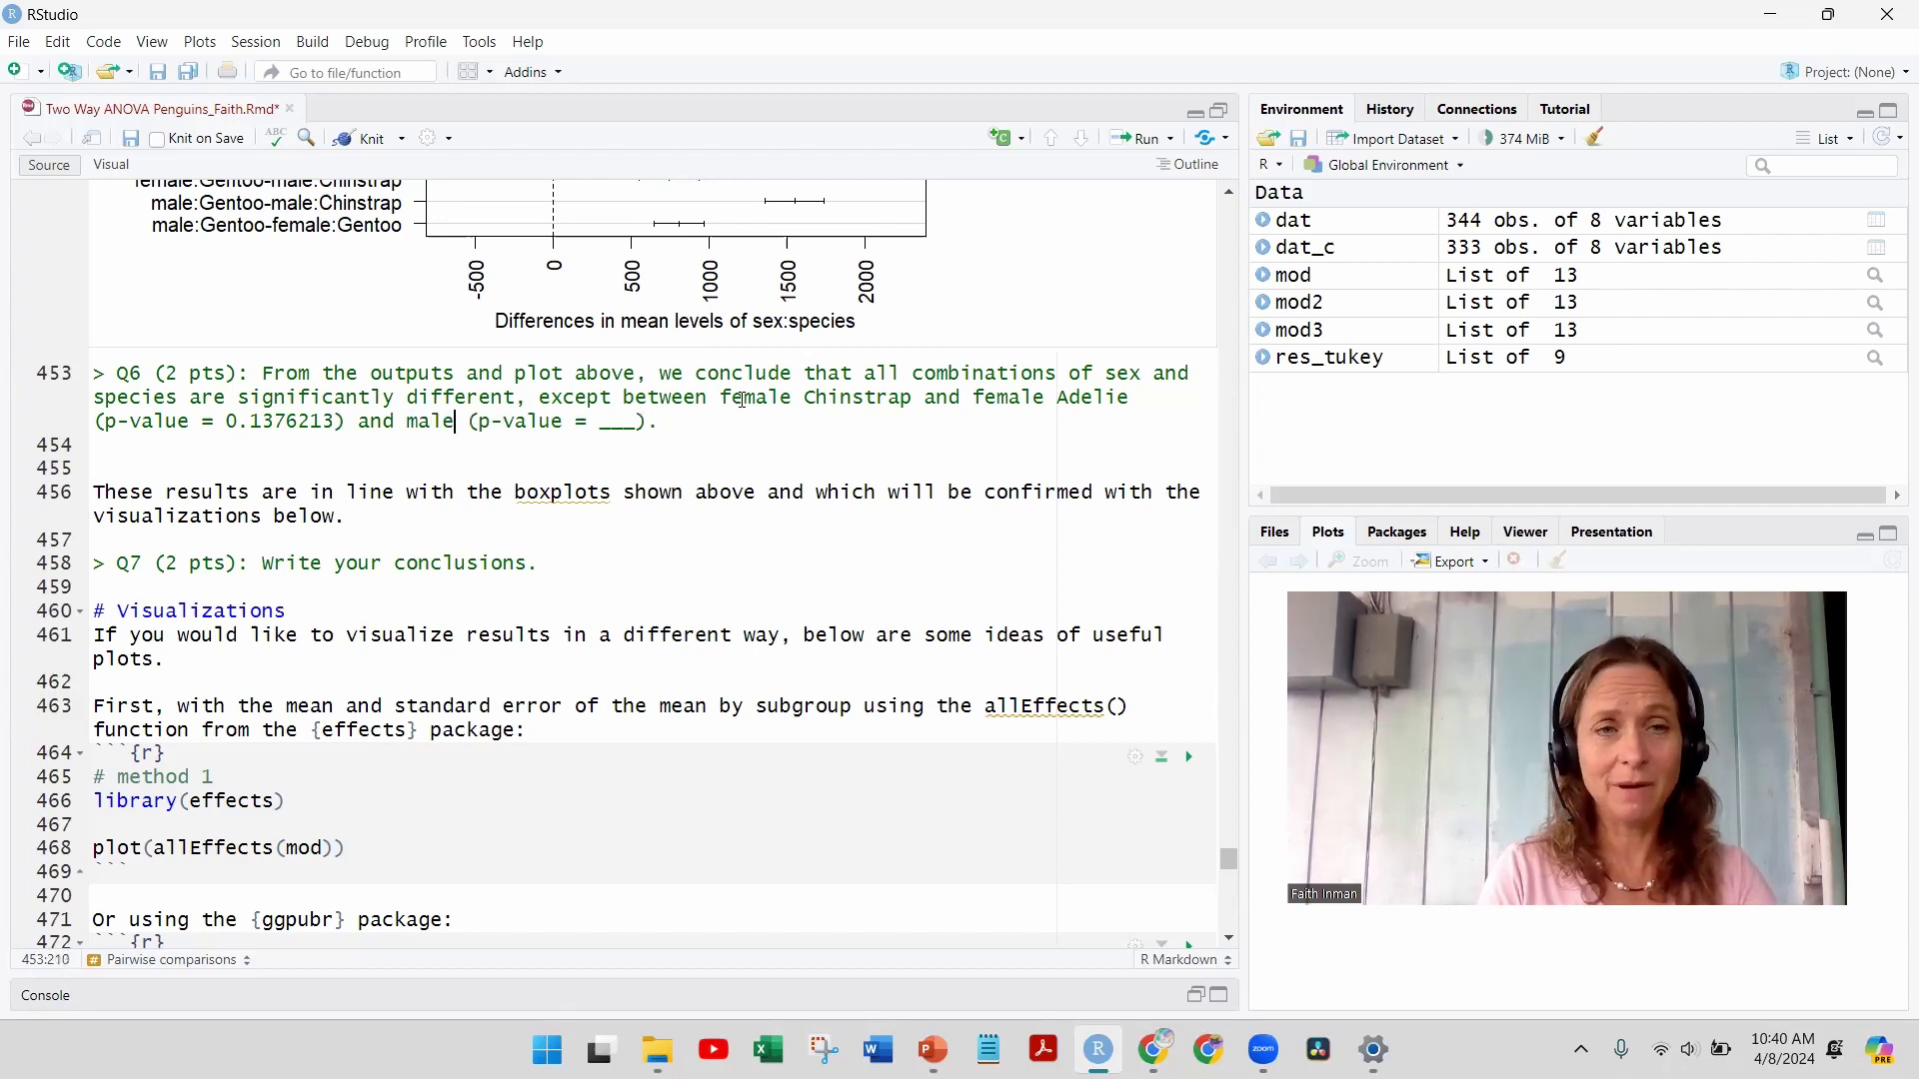
type(" Chinstr")
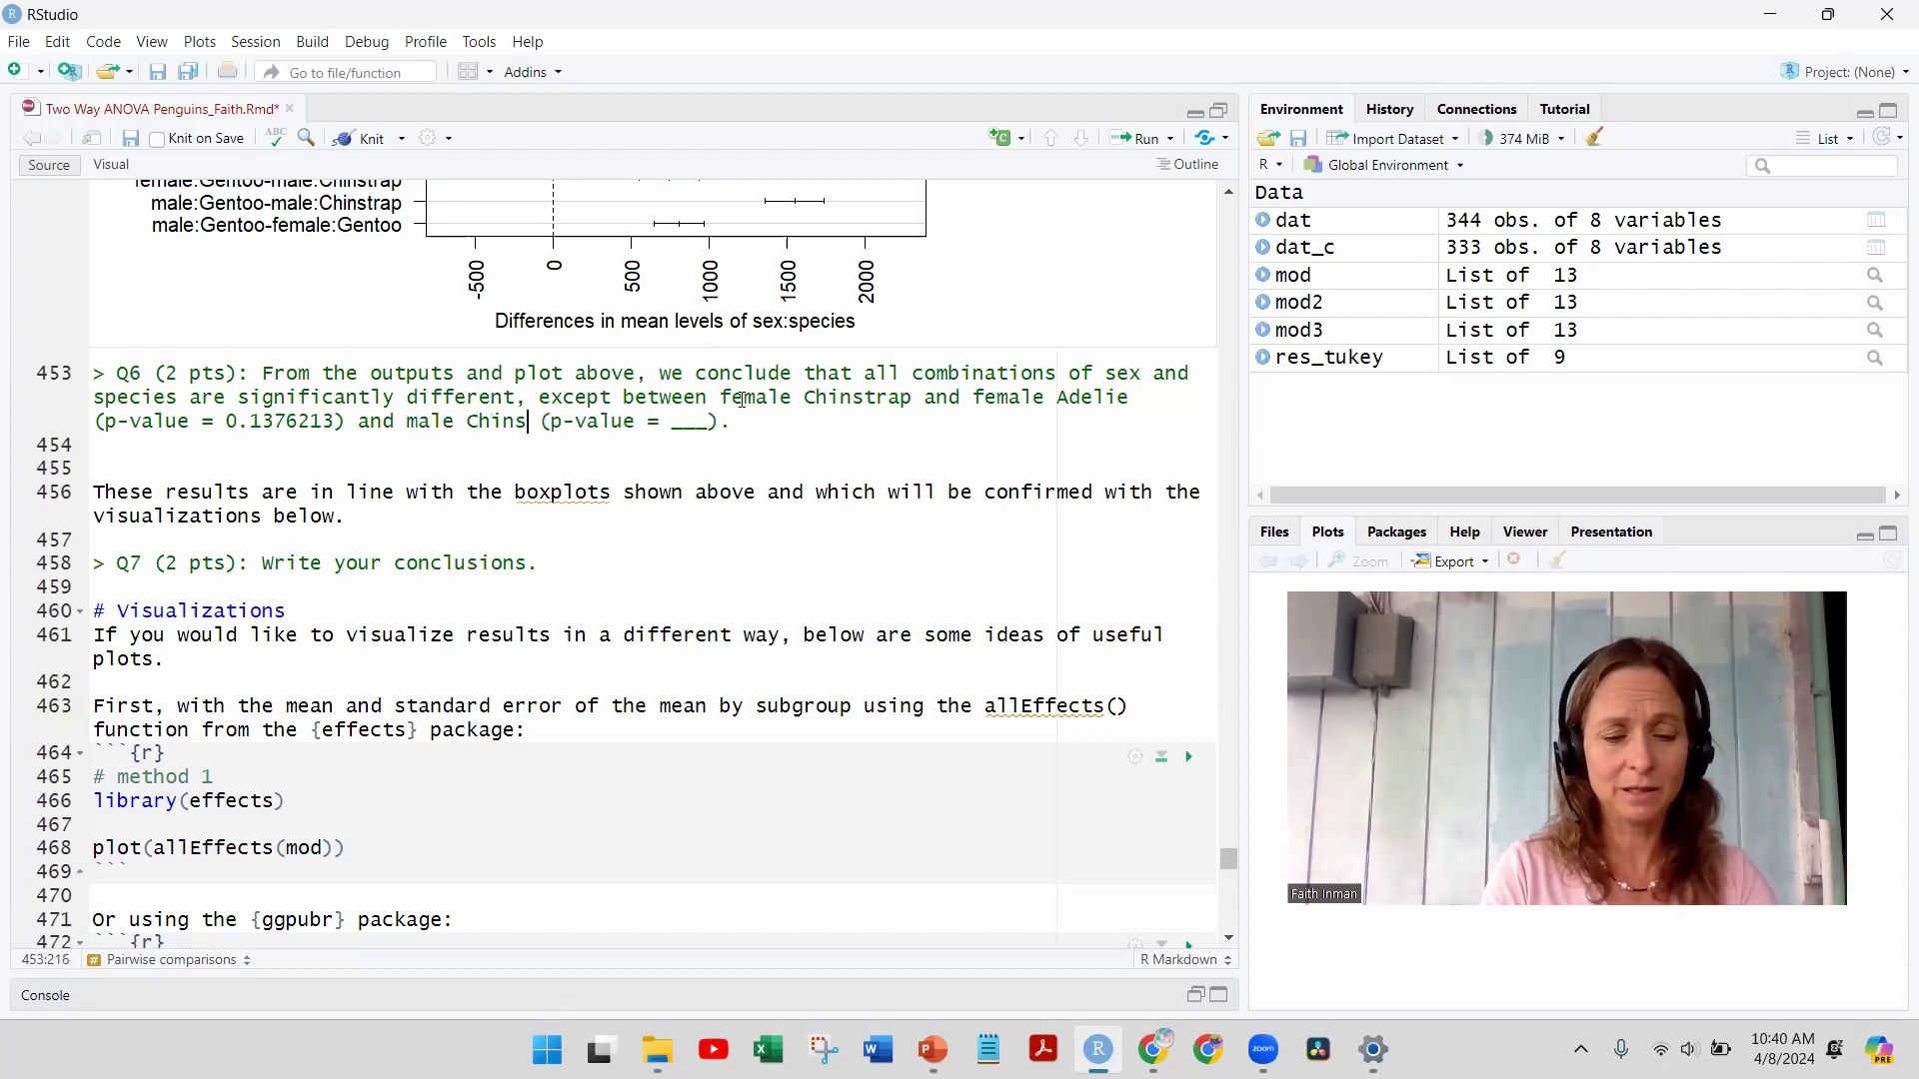
type("ap and male ")
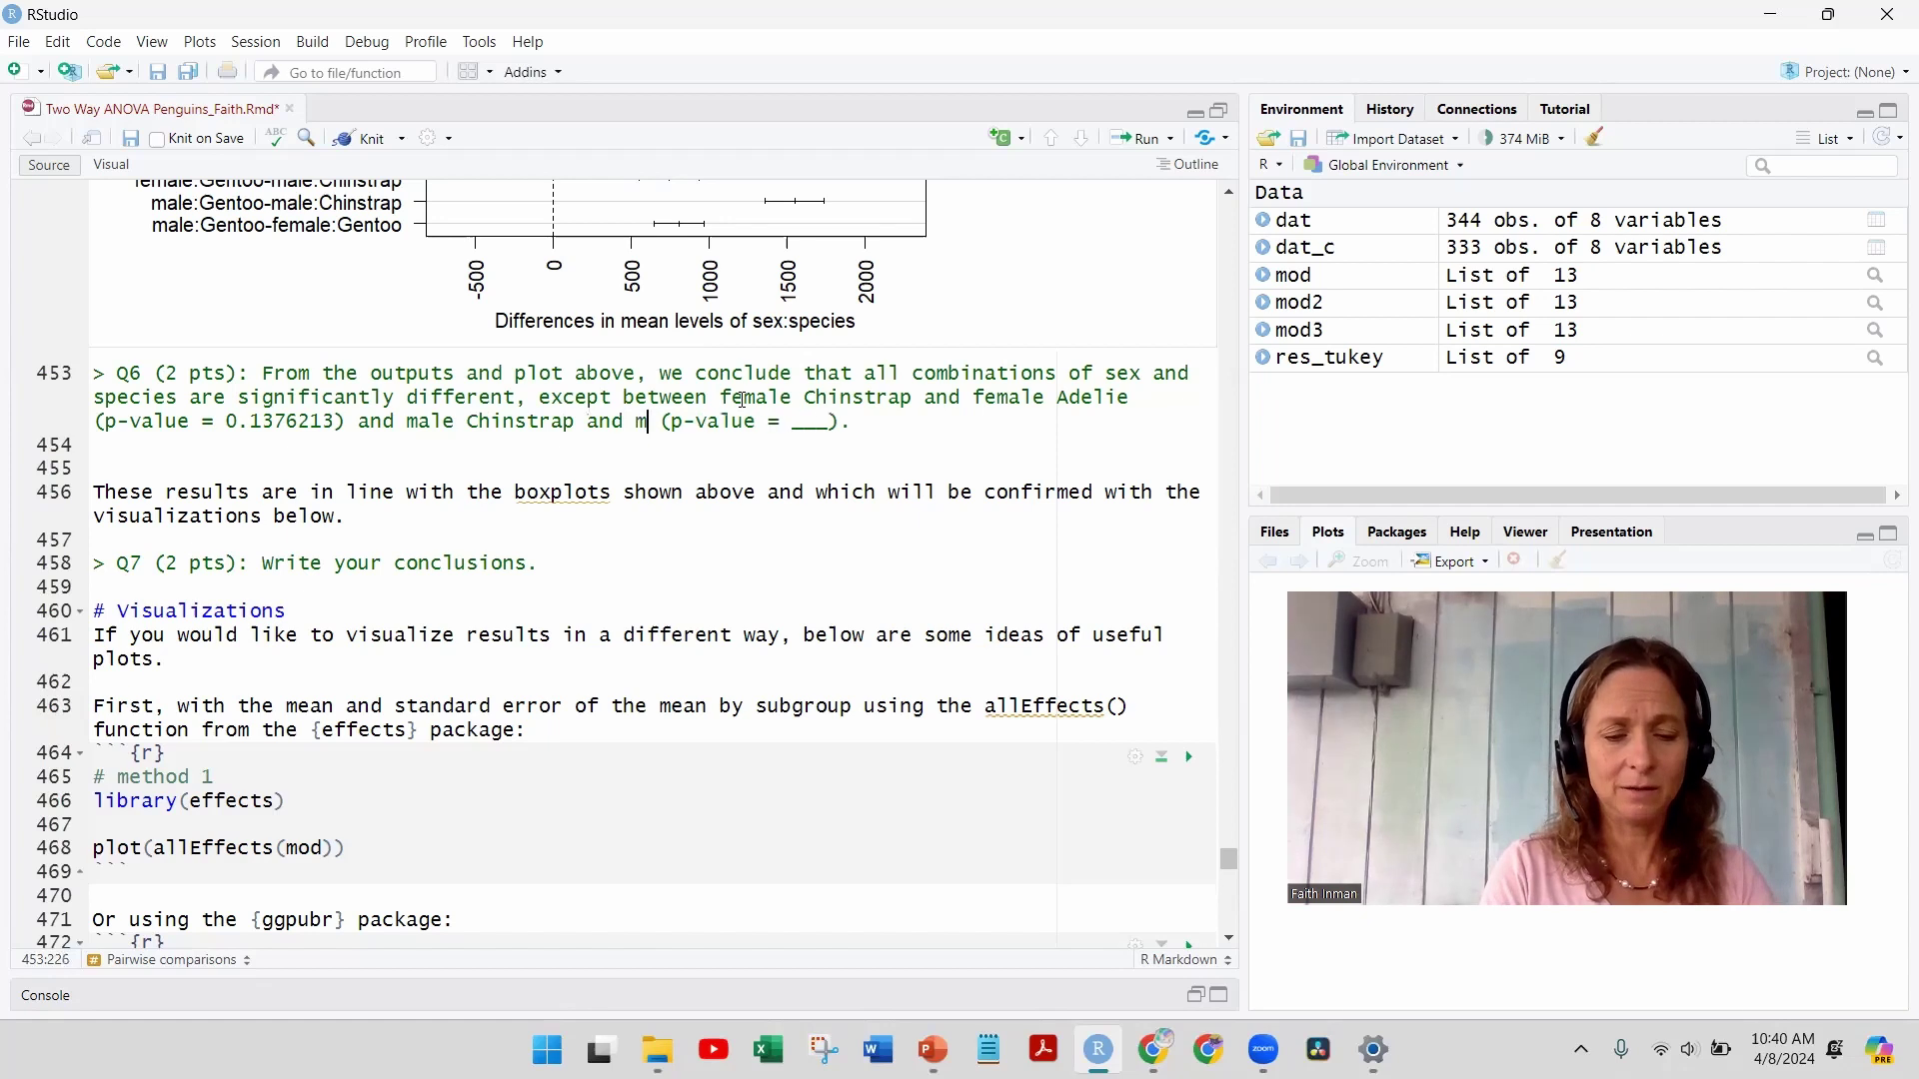
type("Adelie")
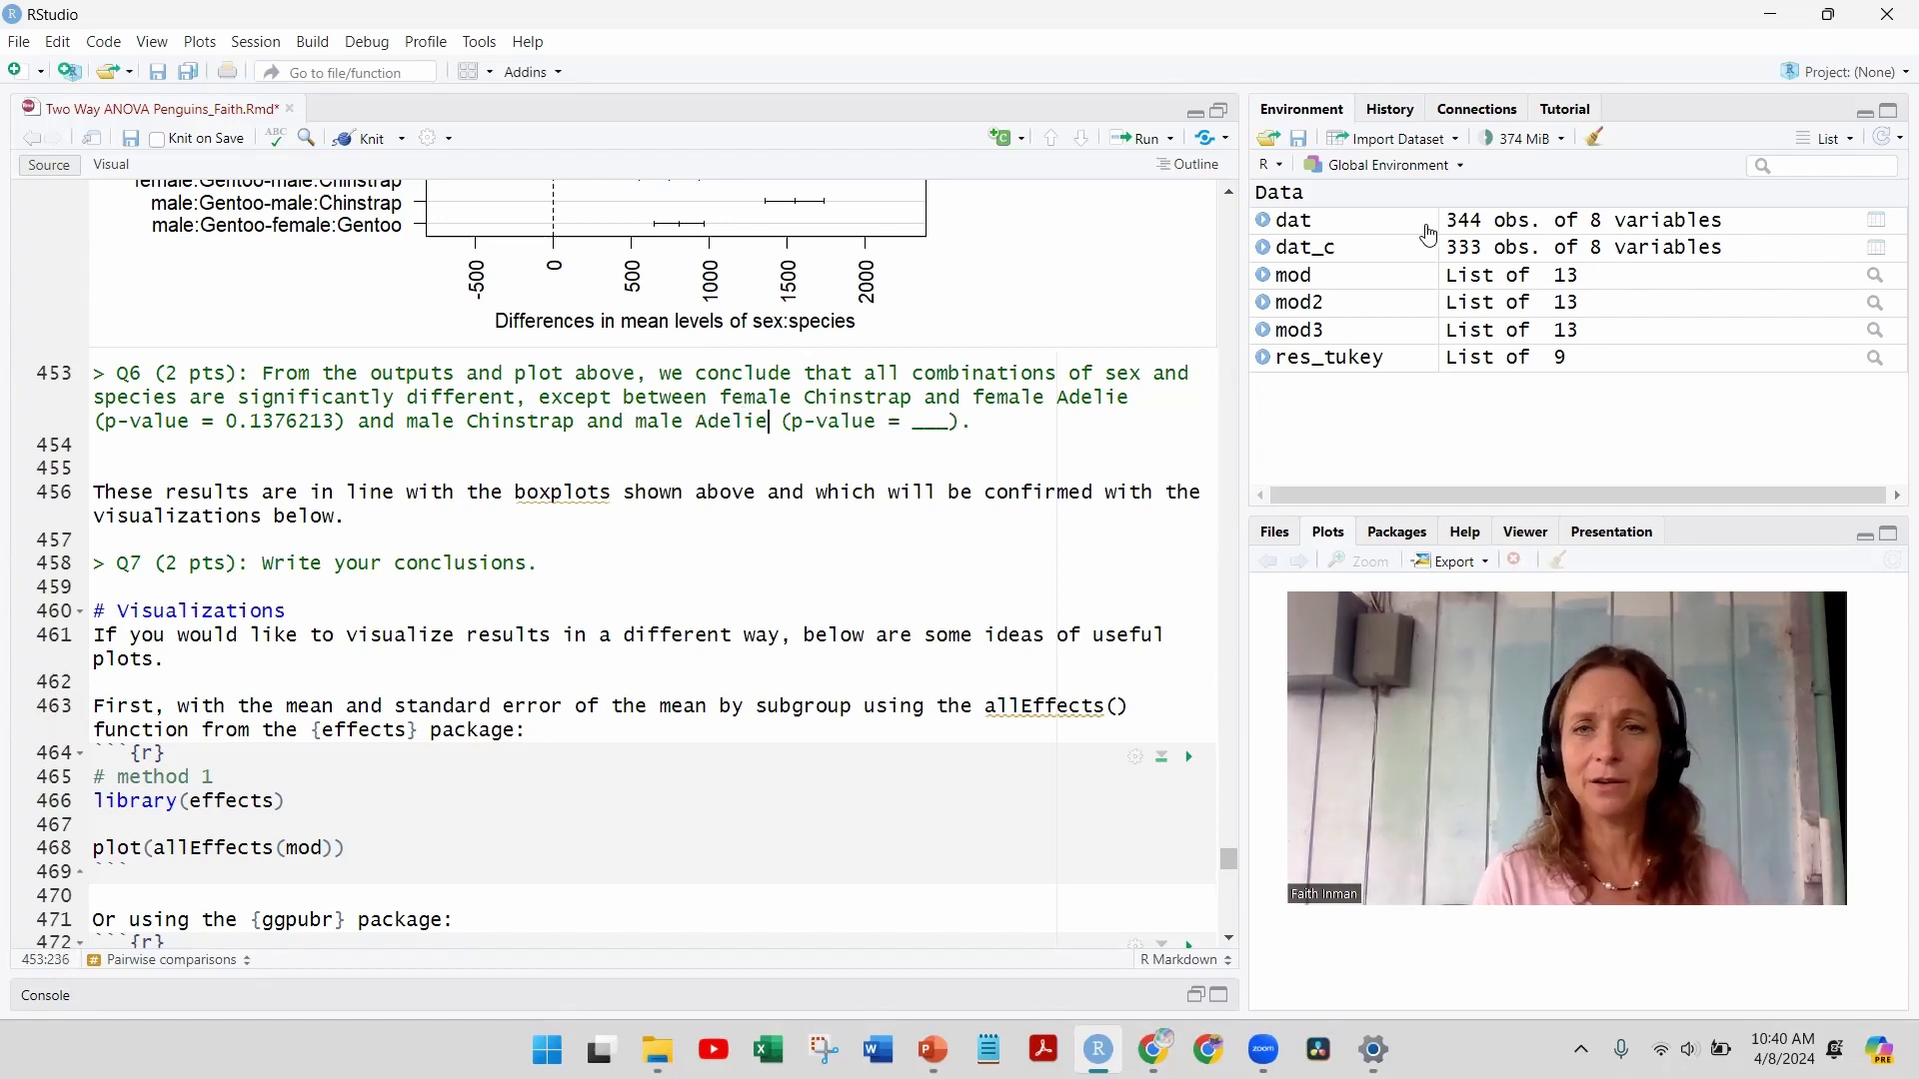
Step: Fill the second p-value blank in Q6 with 0.5812048, the male:Chinstrap-male:Adelie adjusted p-value from the TukeyHSD table
scroll(1231, 188, "up", 10)
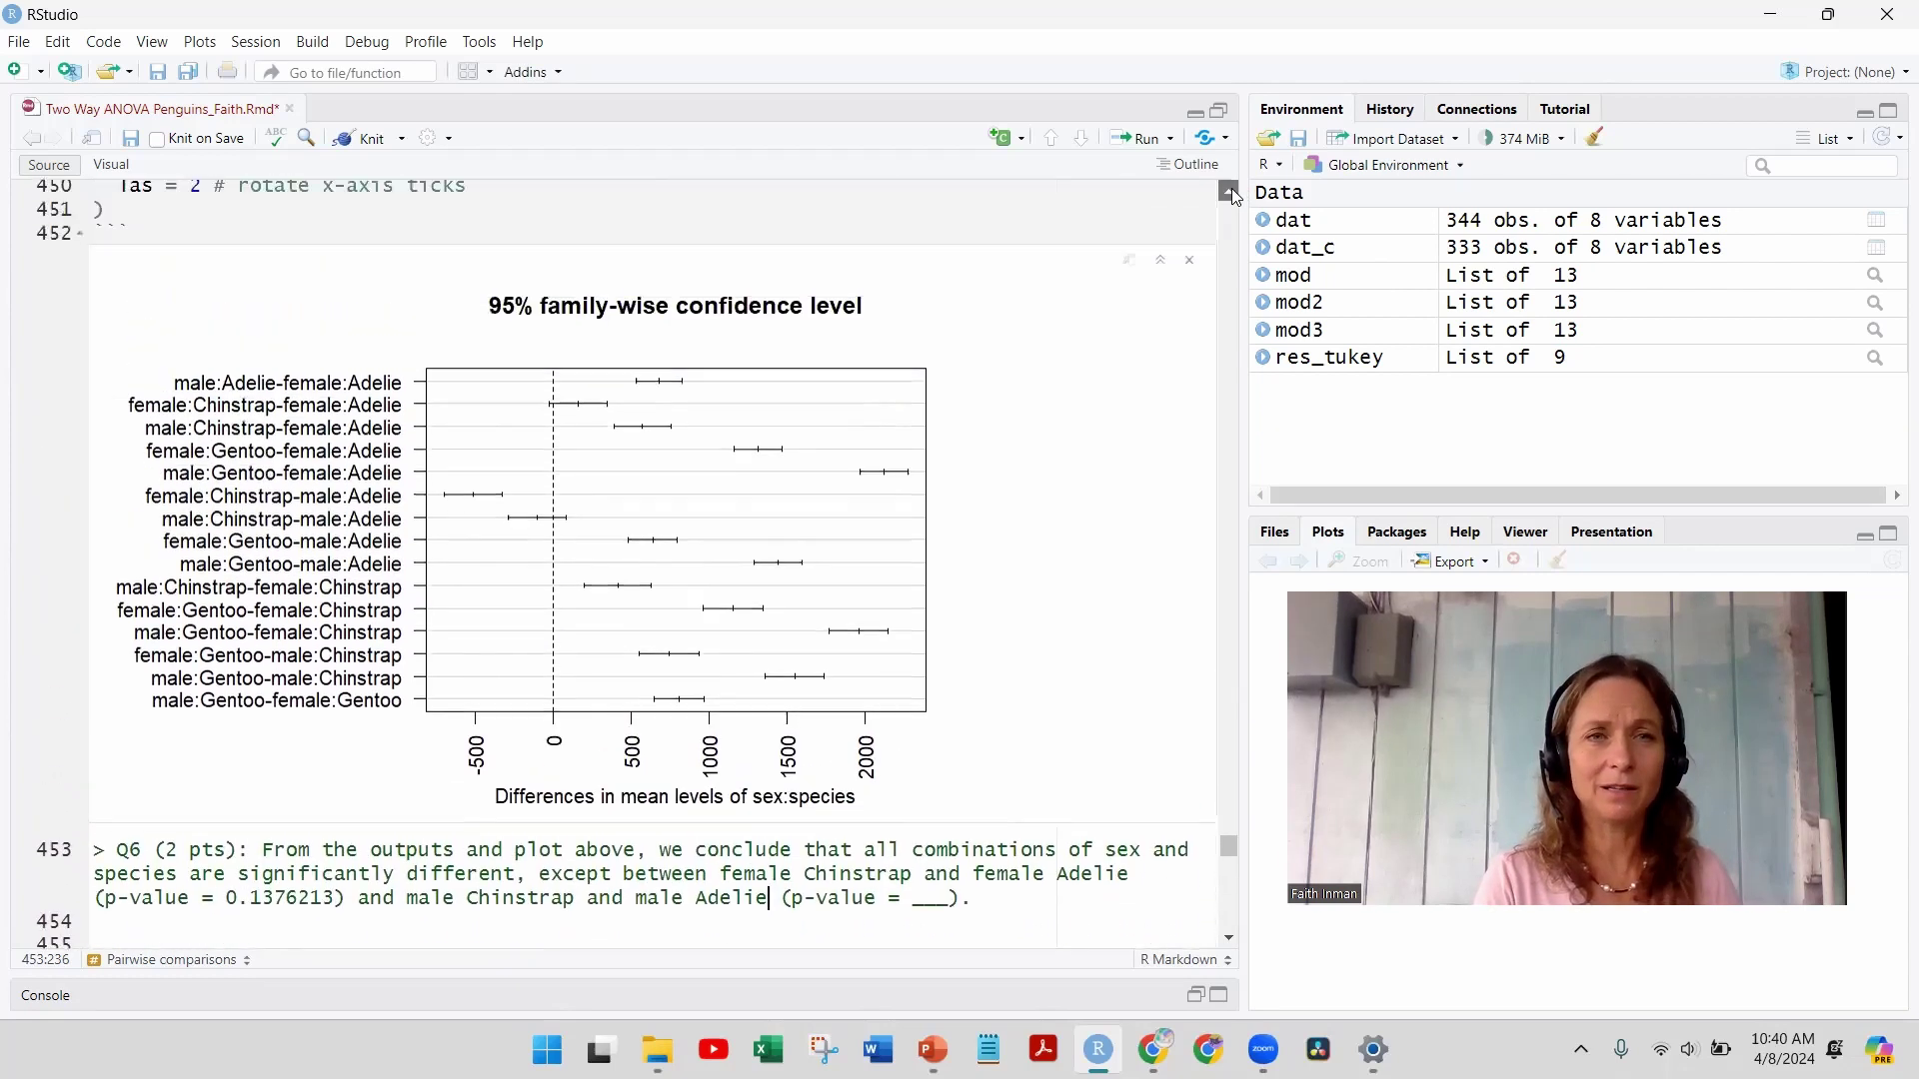
scroll(1231, 187, "up", 15)
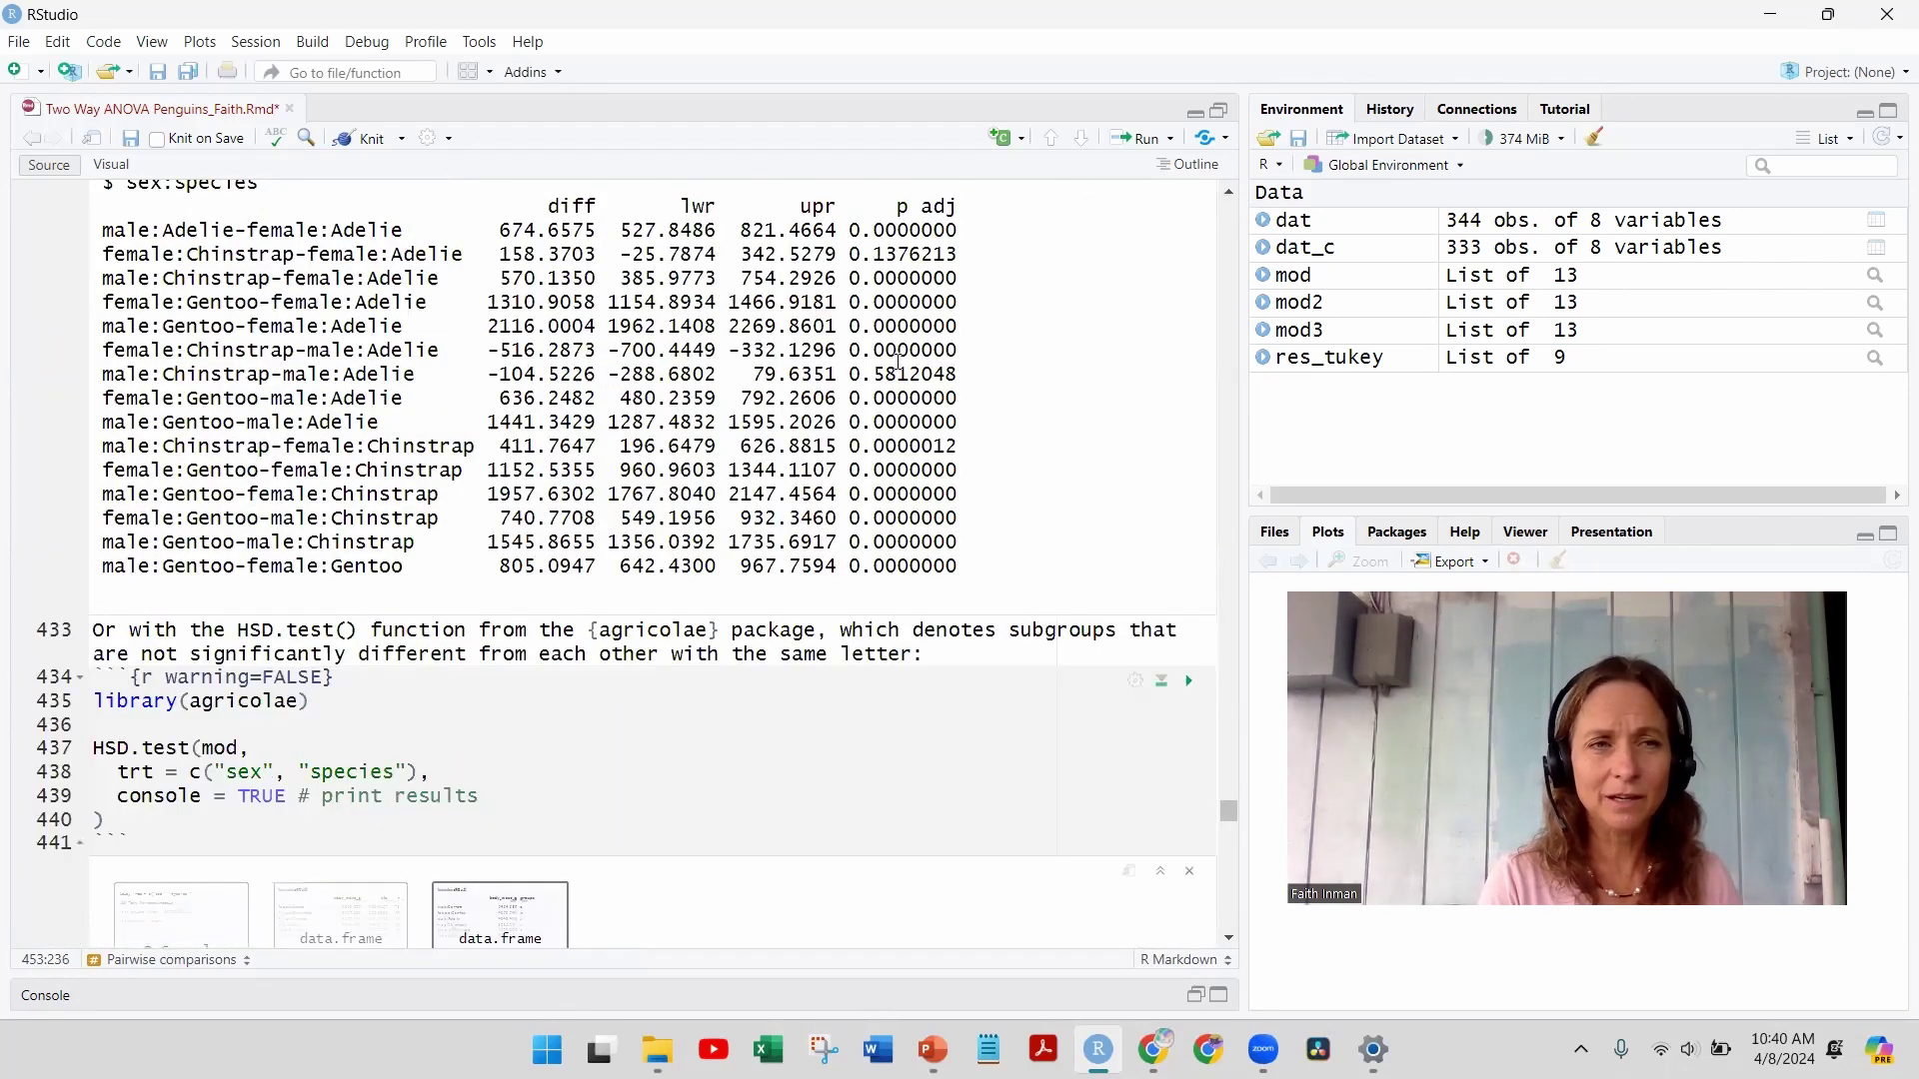
left_click_drag(107, 373, 962, 381)
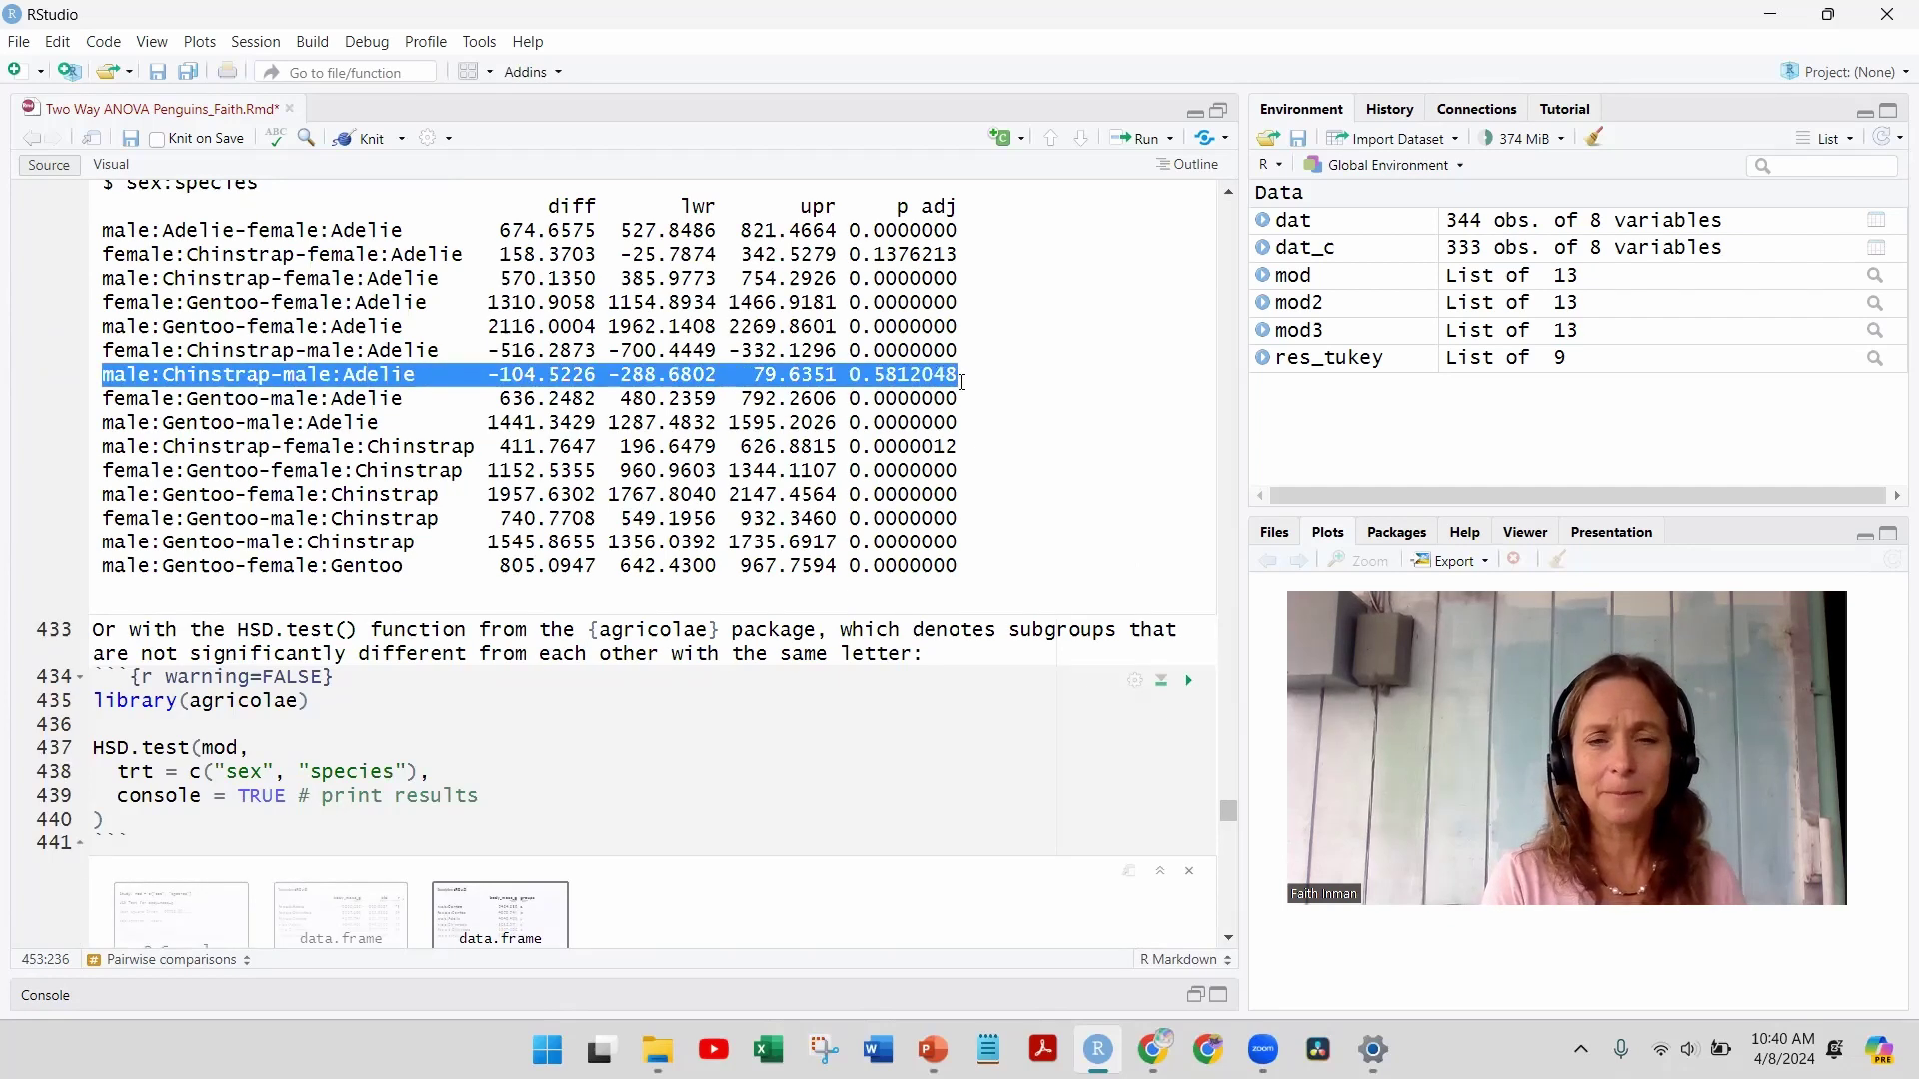
double_click(898, 376)
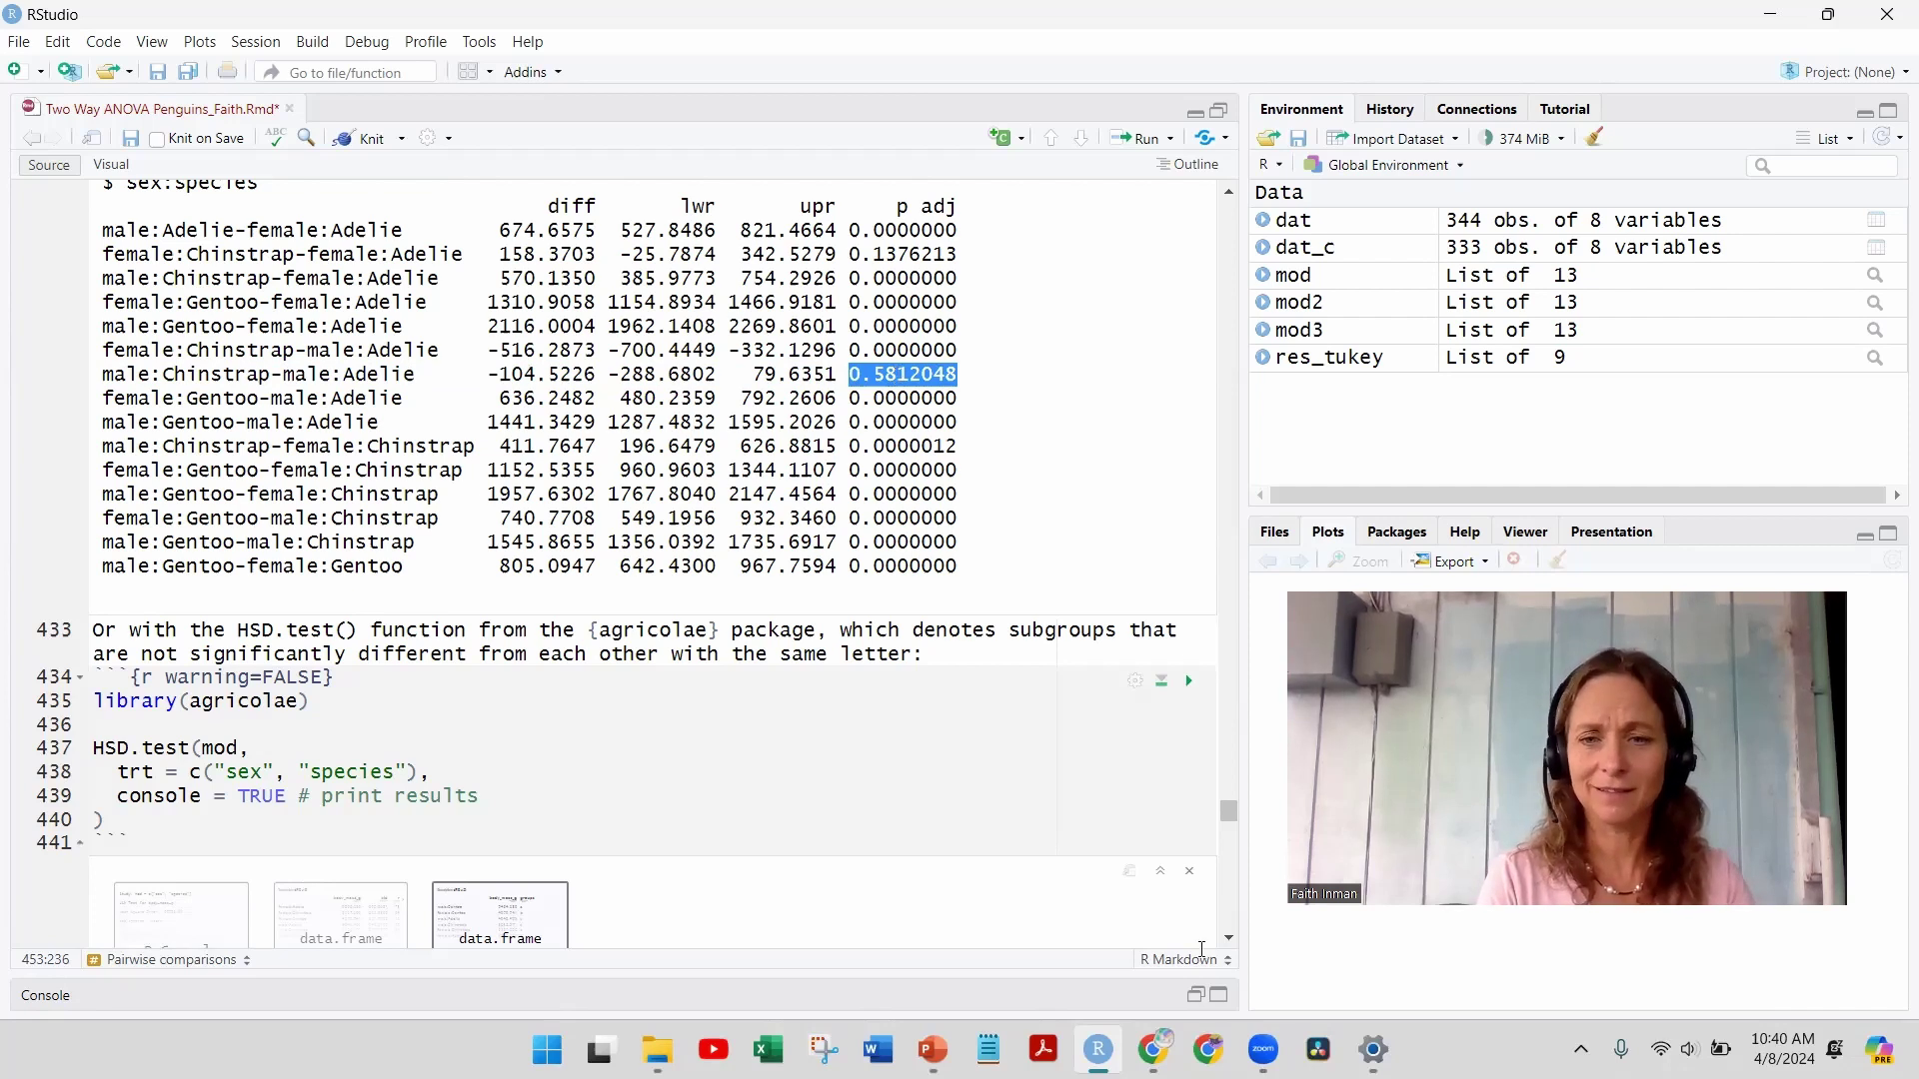
scroll(1229, 940, "down", 8)
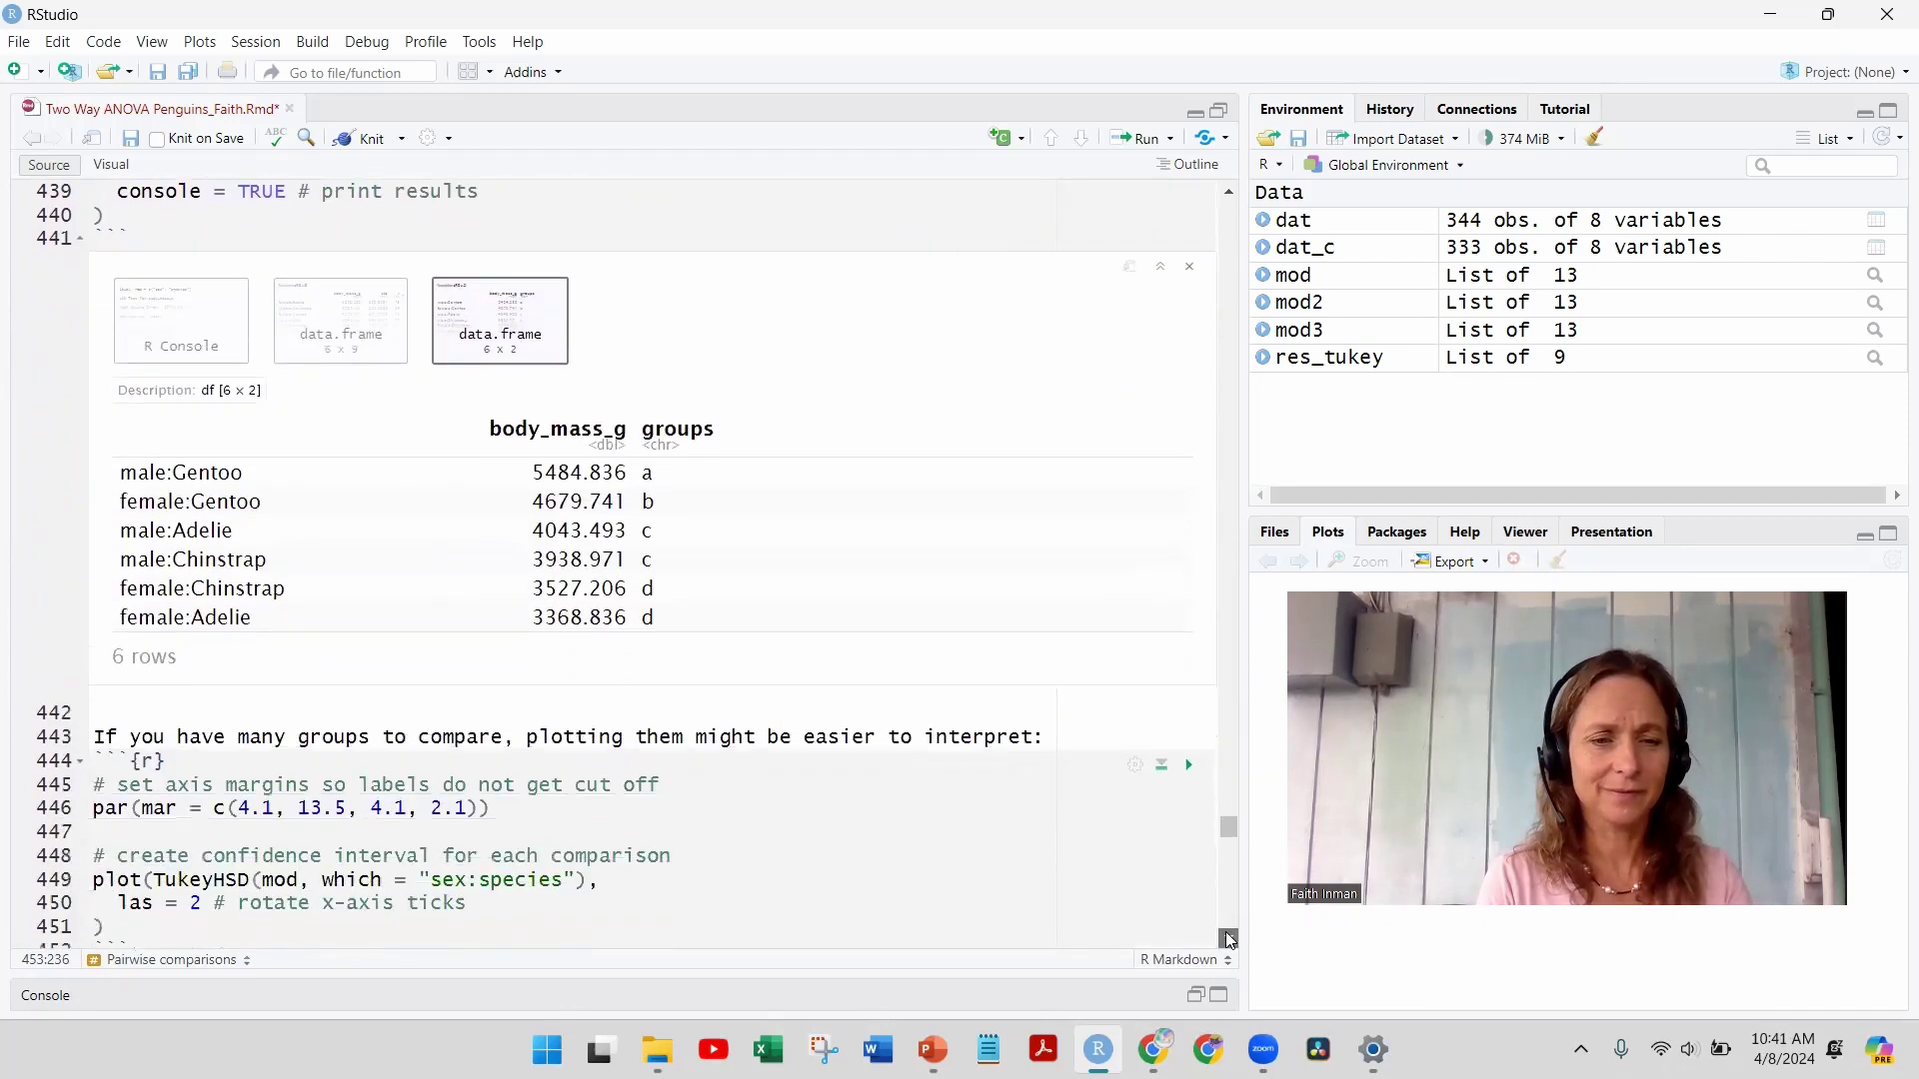
scroll(1229, 939, "down", 15)
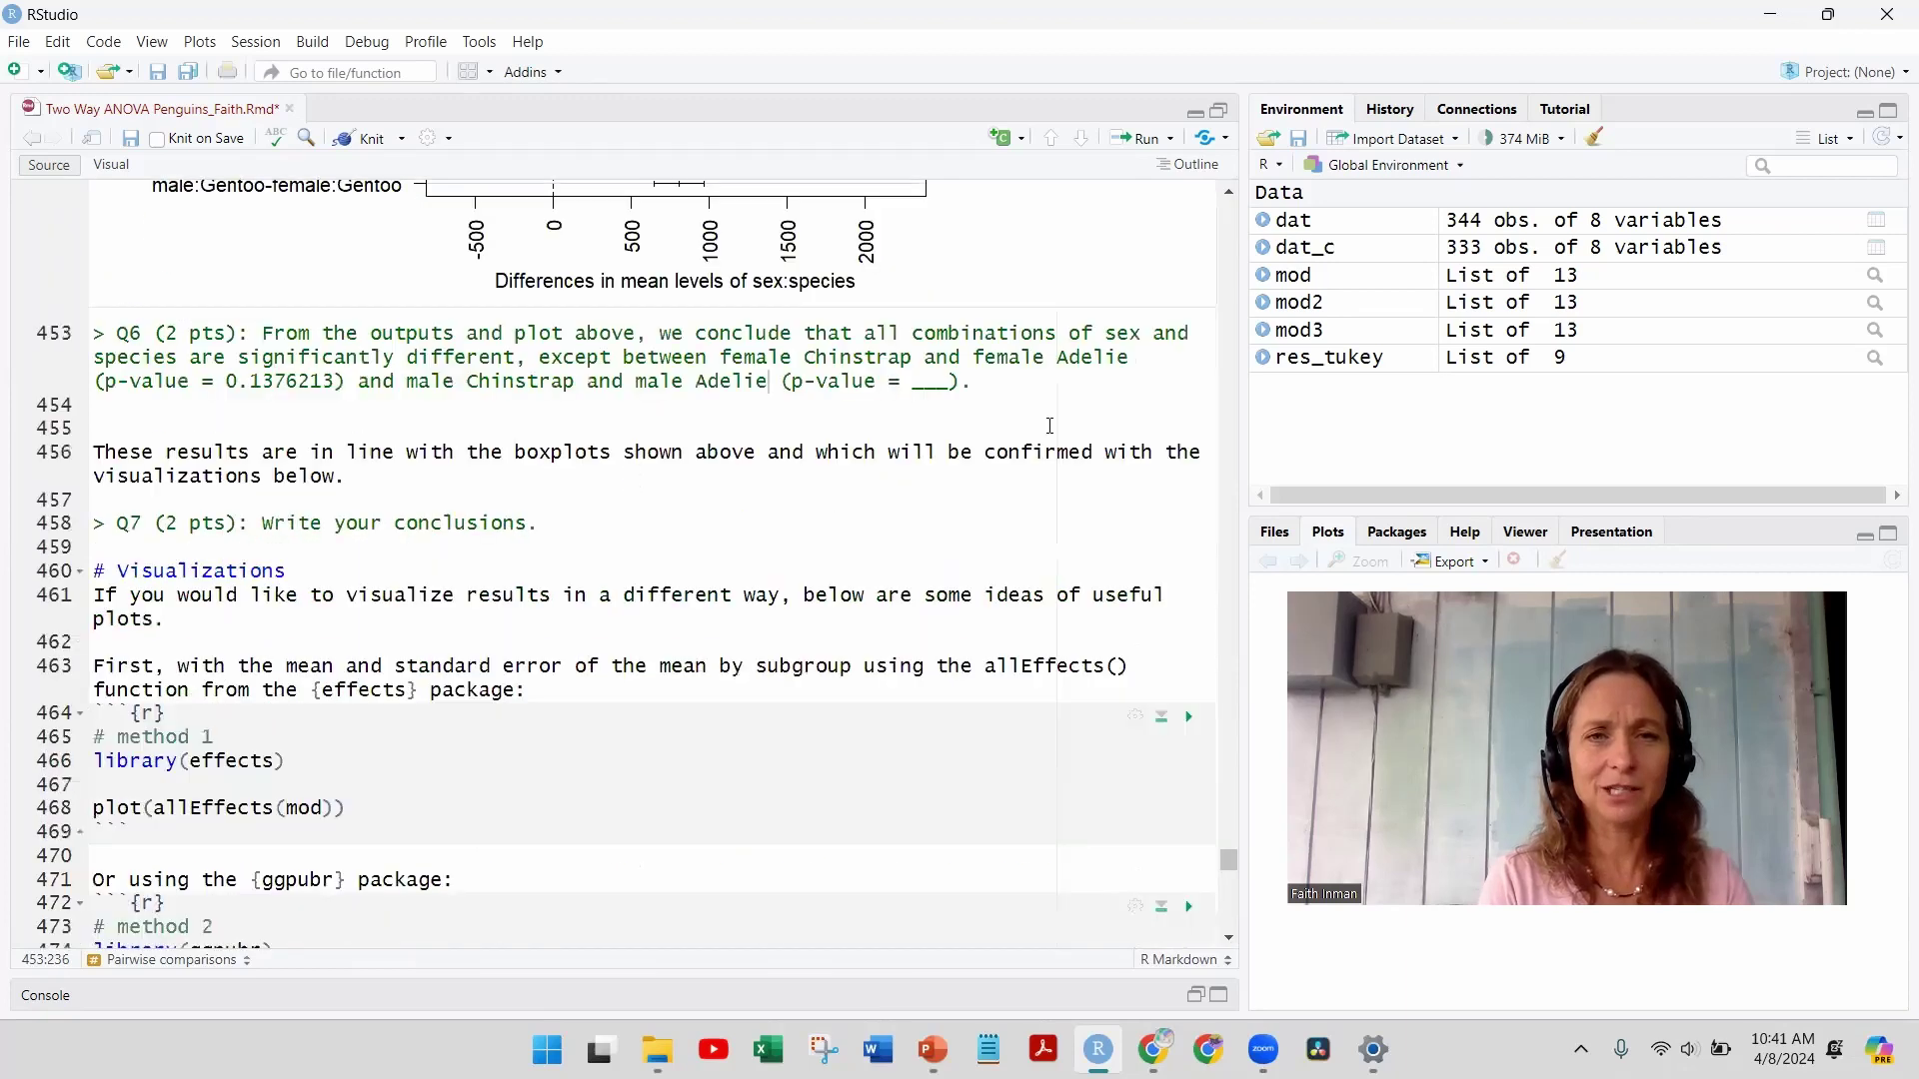
double_click(929, 387)
type("0.5812048")
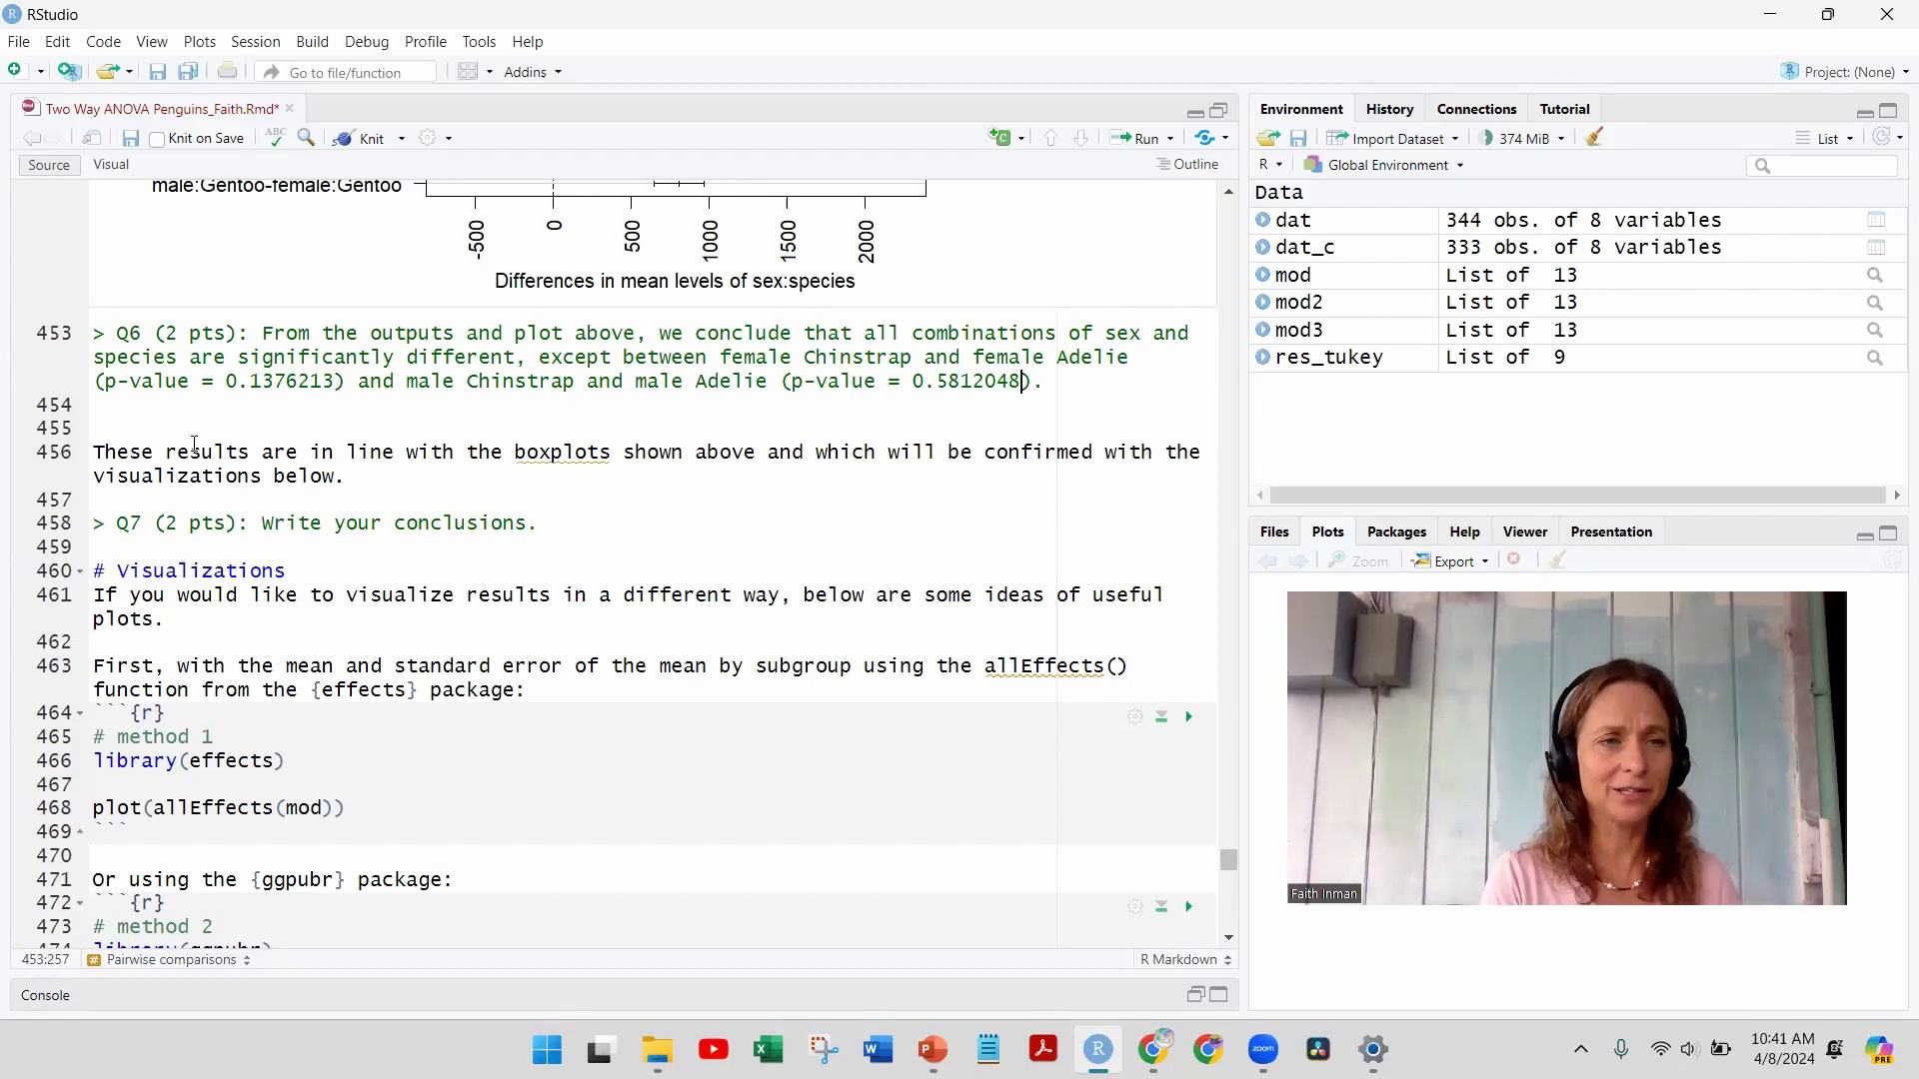
Step: Read the sentence below Q6 that relates the results to the boxplots and the upcoming visualizations
left_click(91, 451)
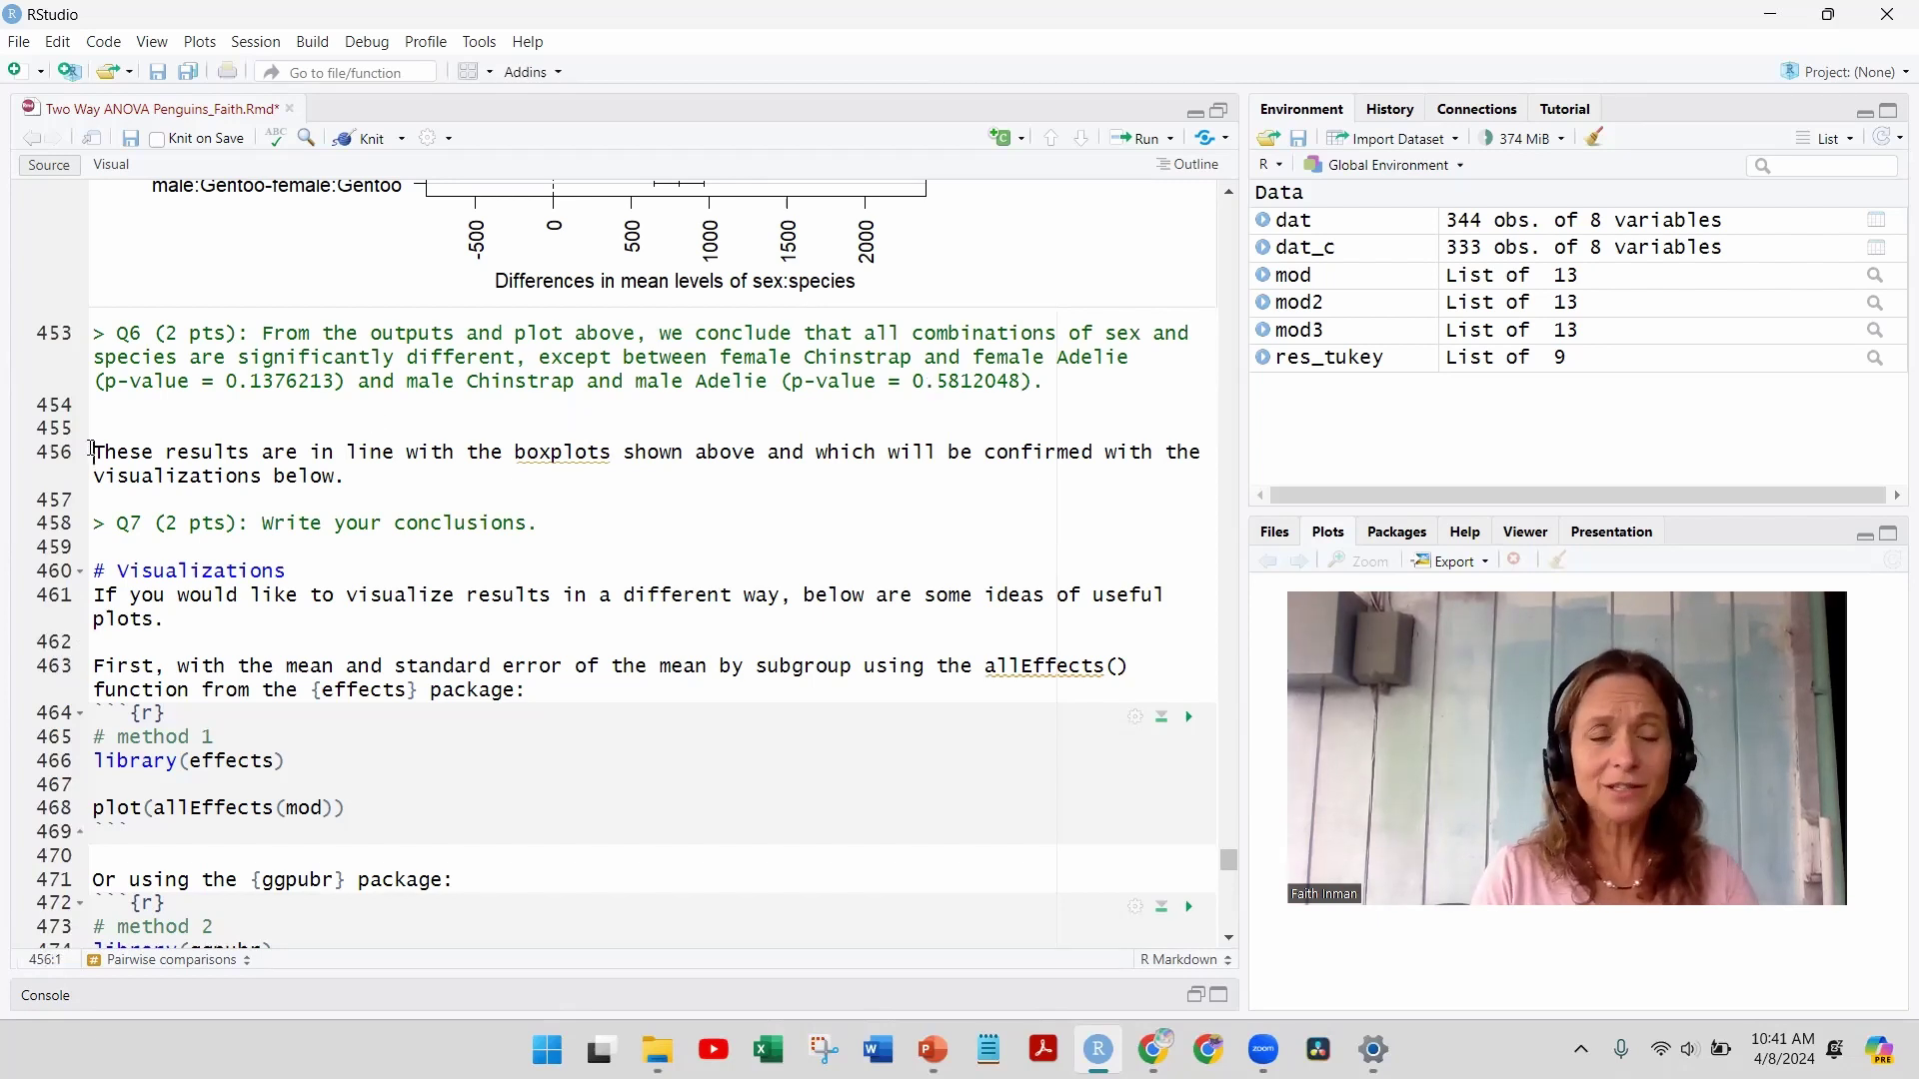
key("shift+Right")
key("shift+Right")
key("shift+Right")
key("shift+Right")
key("shift+Right")
key("shift+Right")
key("shift+Right")
key("shift+Right")
key("shift+Right")
key("shift+Right")
key("shift+Right")
key("shift+Right")
key("shift+Right")
key("shift+Right")
key("shift+Right")
key("shift+Right")
key("shift+Right")
key("shift+Right")
key("shift+Right")
key("shift+Right")
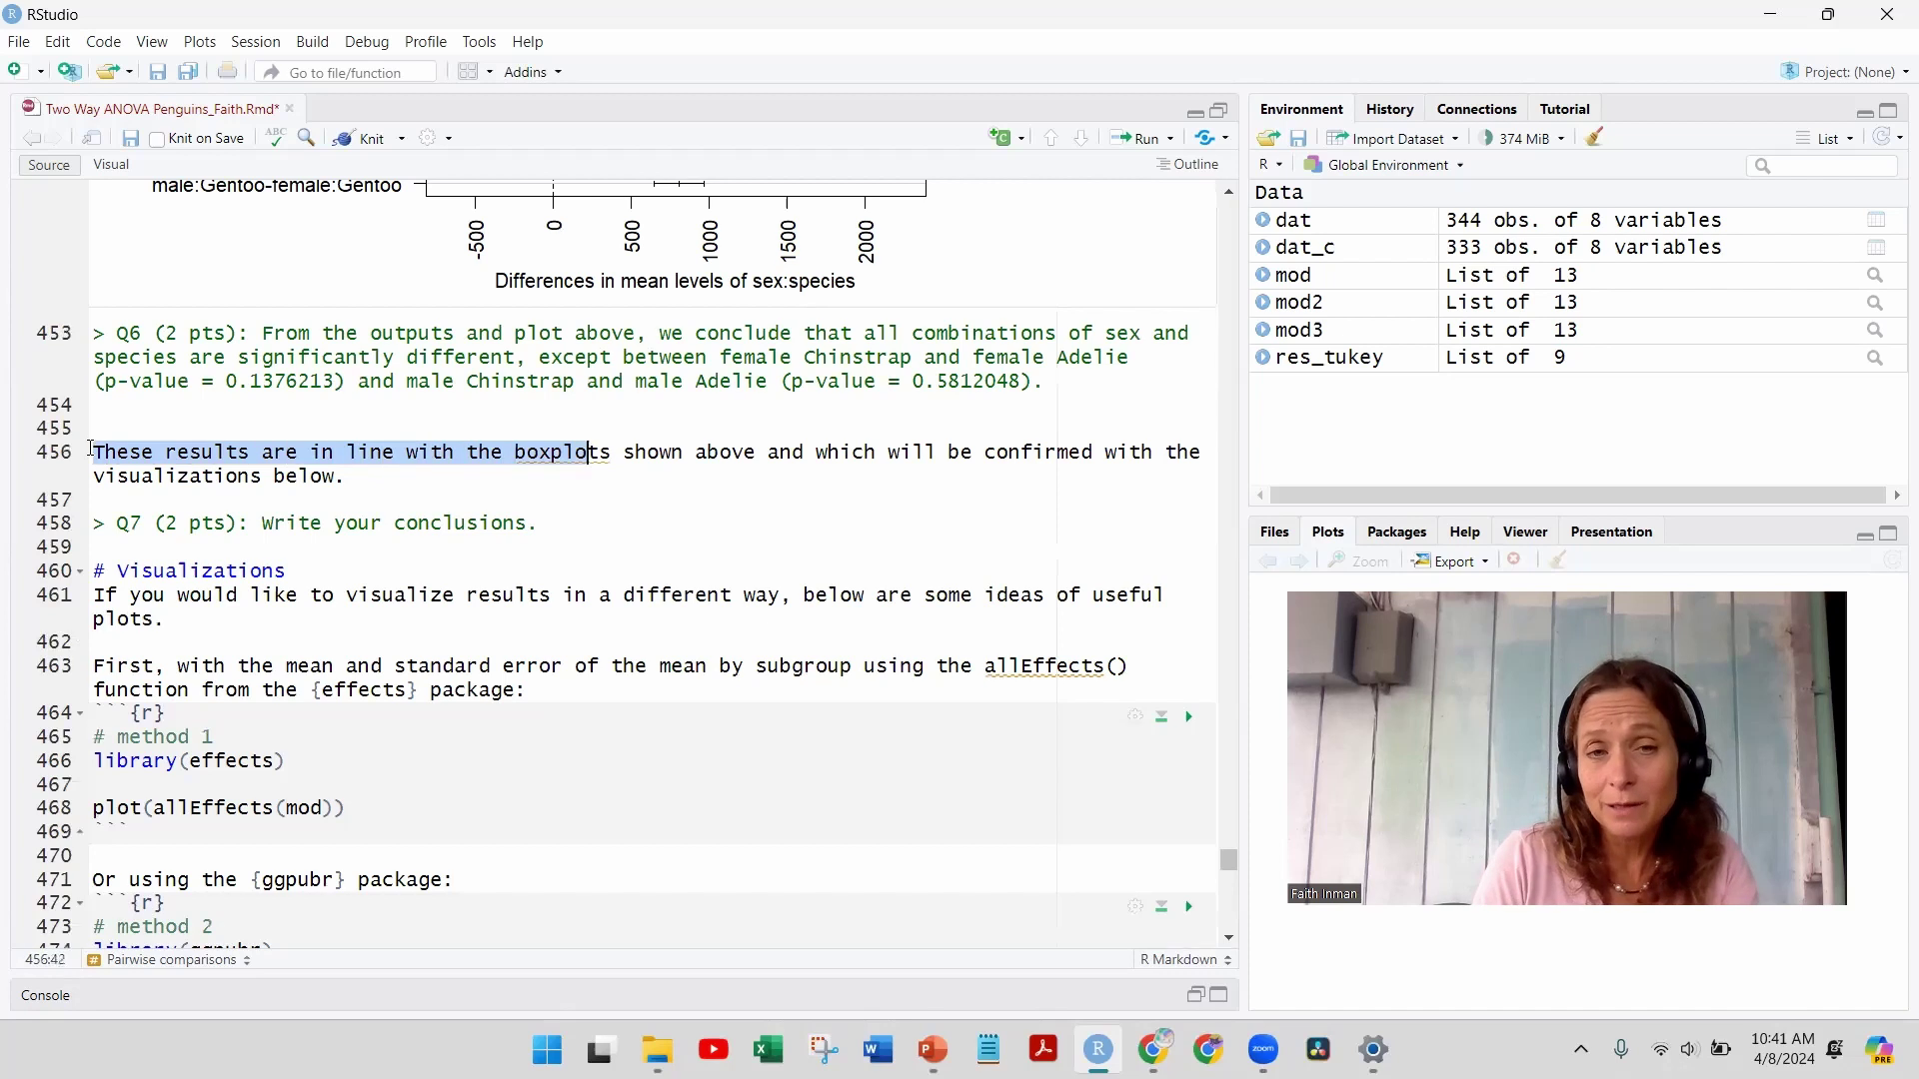
key("shift+Right")
key("shift+Right")
key("shift+Right")
key("shift+Right")
key("shift+Right")
key("shift+Right")
key("shift+Right")
key("shift+Right")
key("shift+Right")
key("shift+Right")
key("shift+Right")
key("shift+Right")
key("shift+Right")
key("shift+Right")
key("shift+Right")
key("shift+Right")
key("shift+Right")
key("shift+Right")
key("shift+Right")
key("shift+Right")
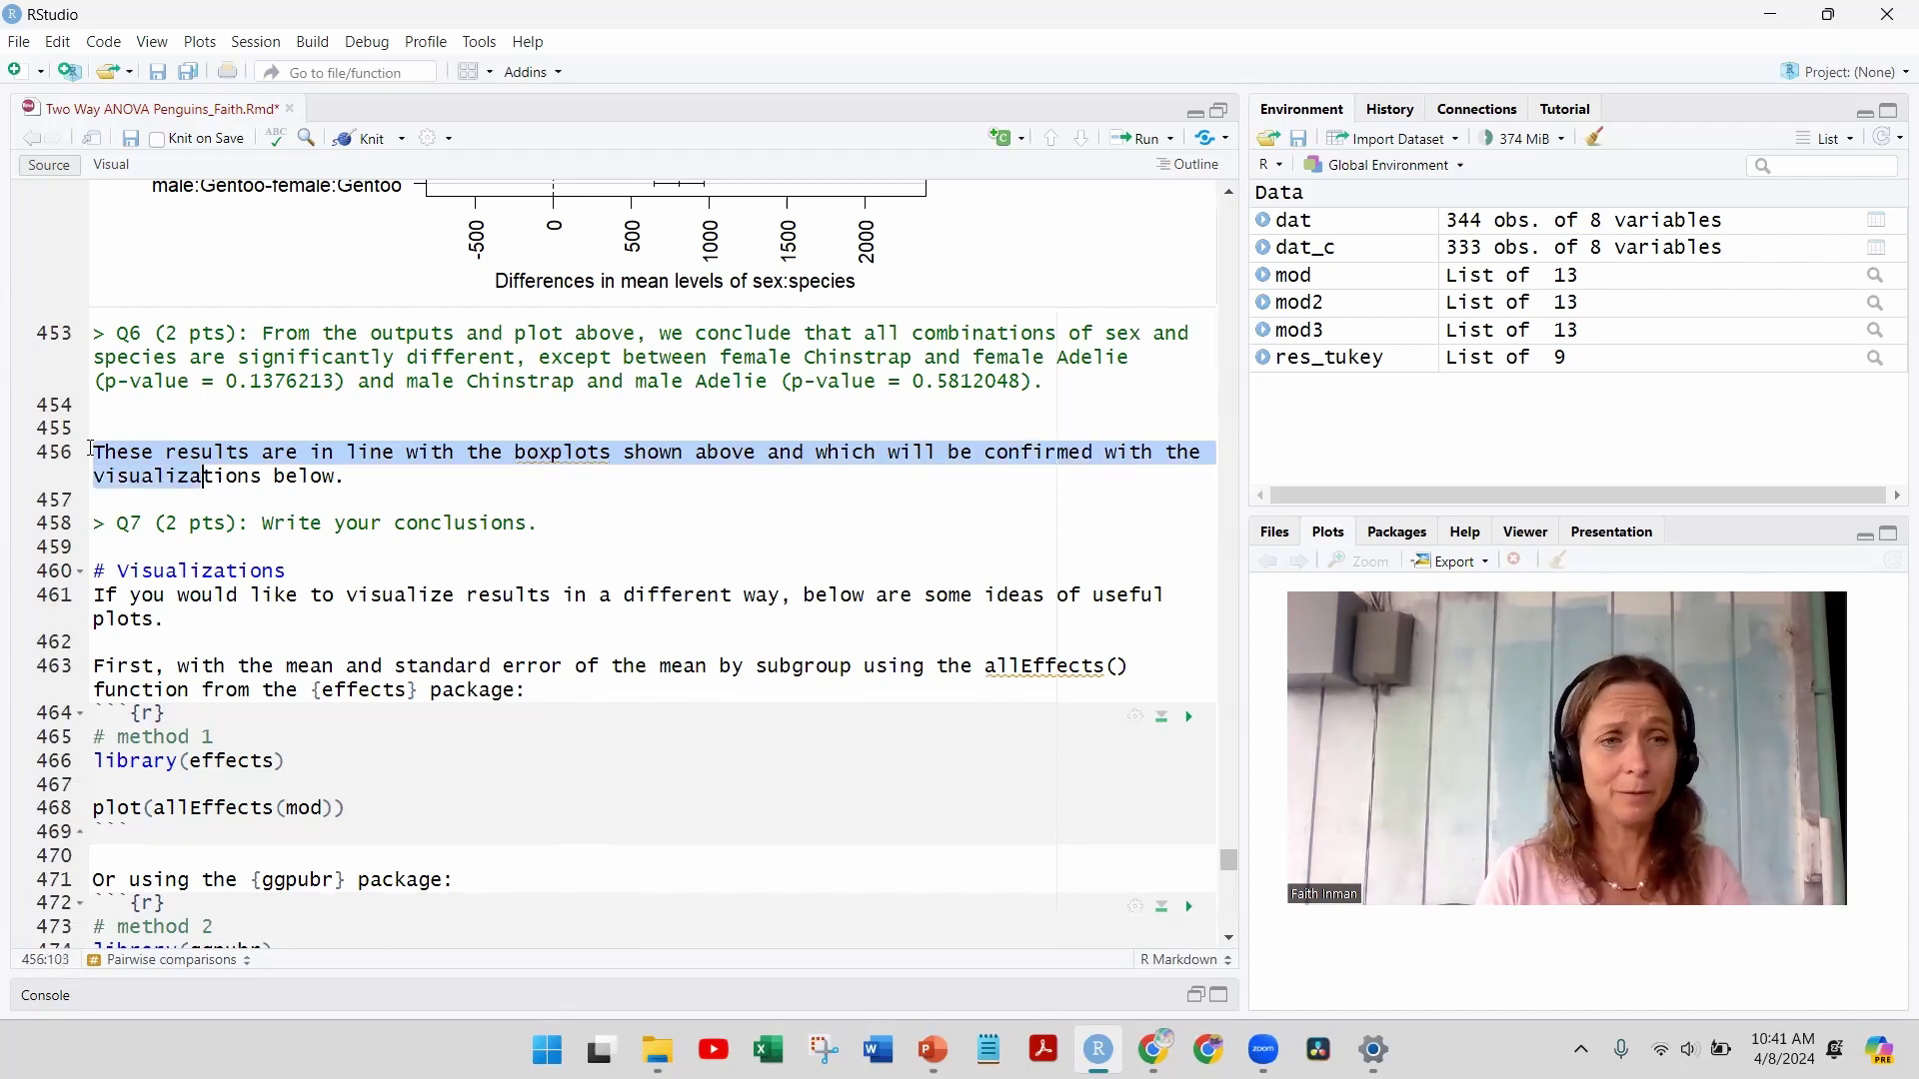
key("Down")
key("Down")
key("Down")
key("Down")
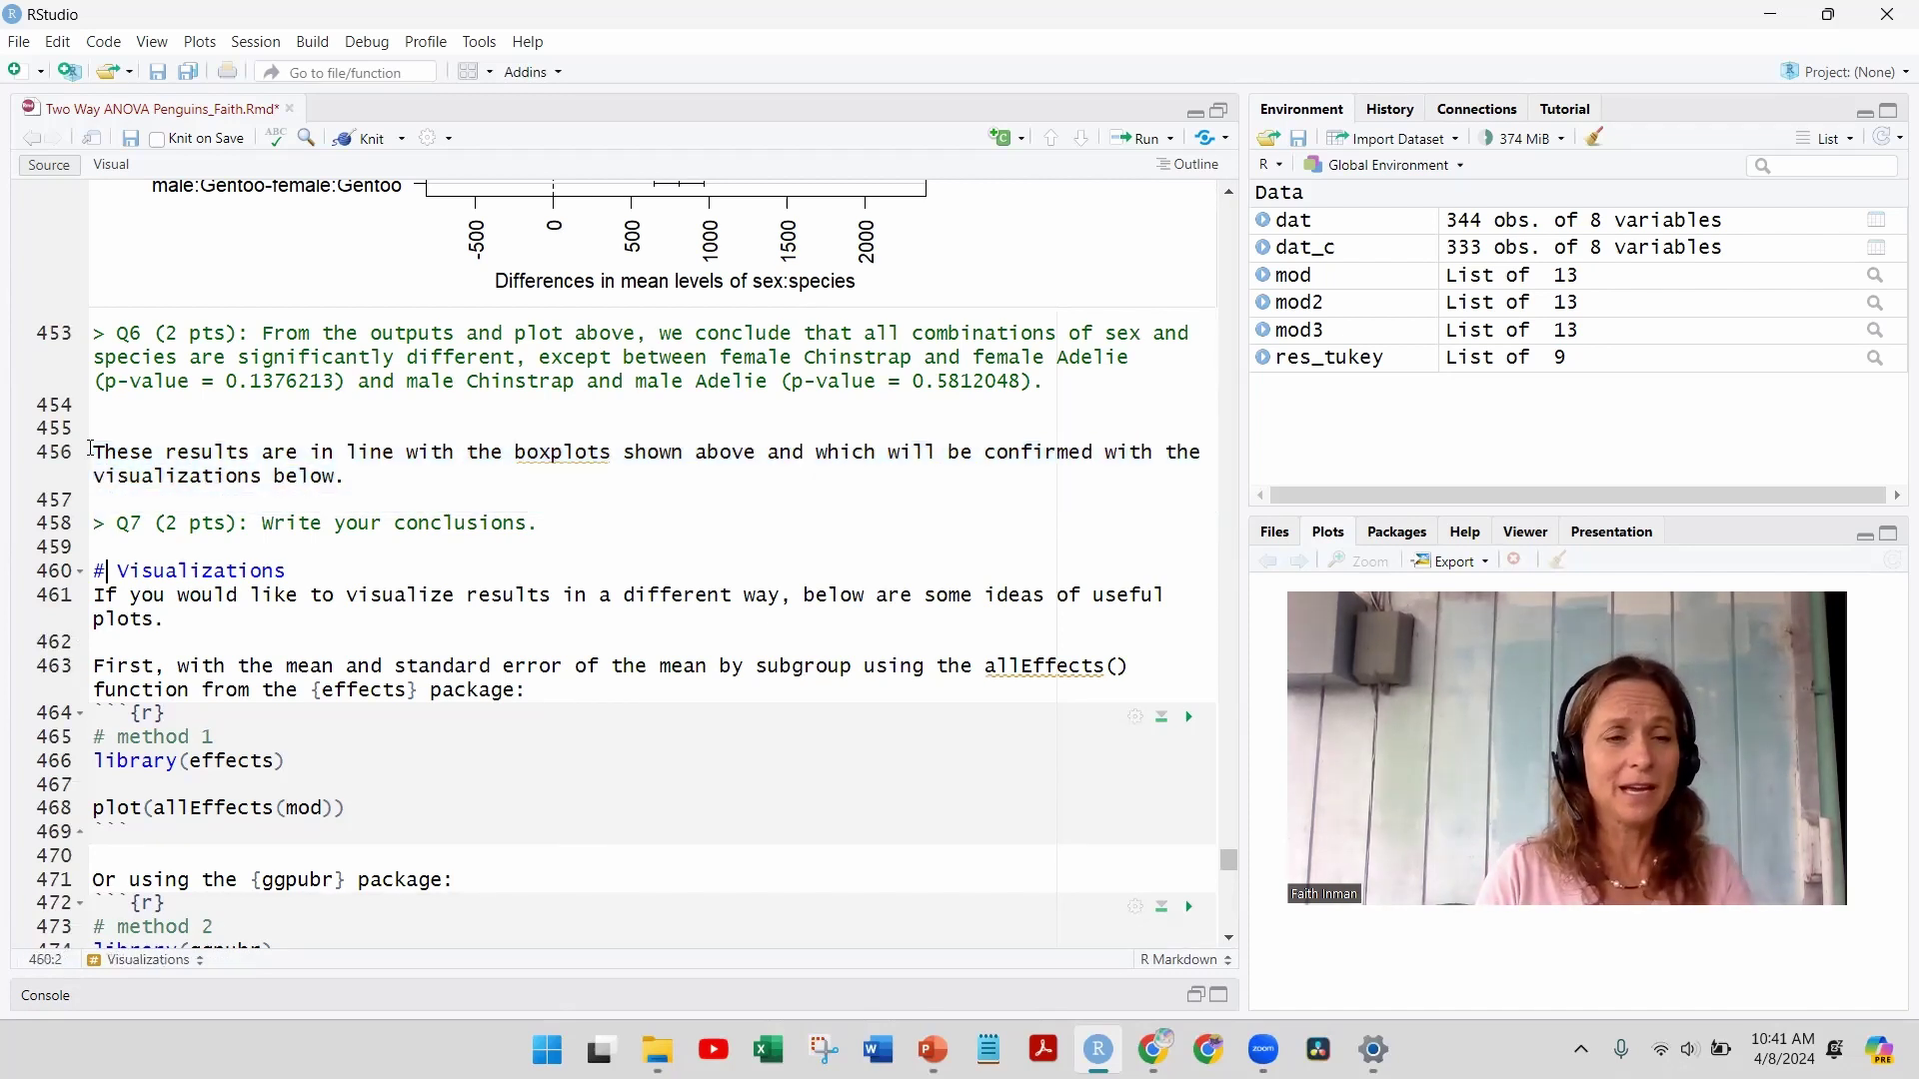